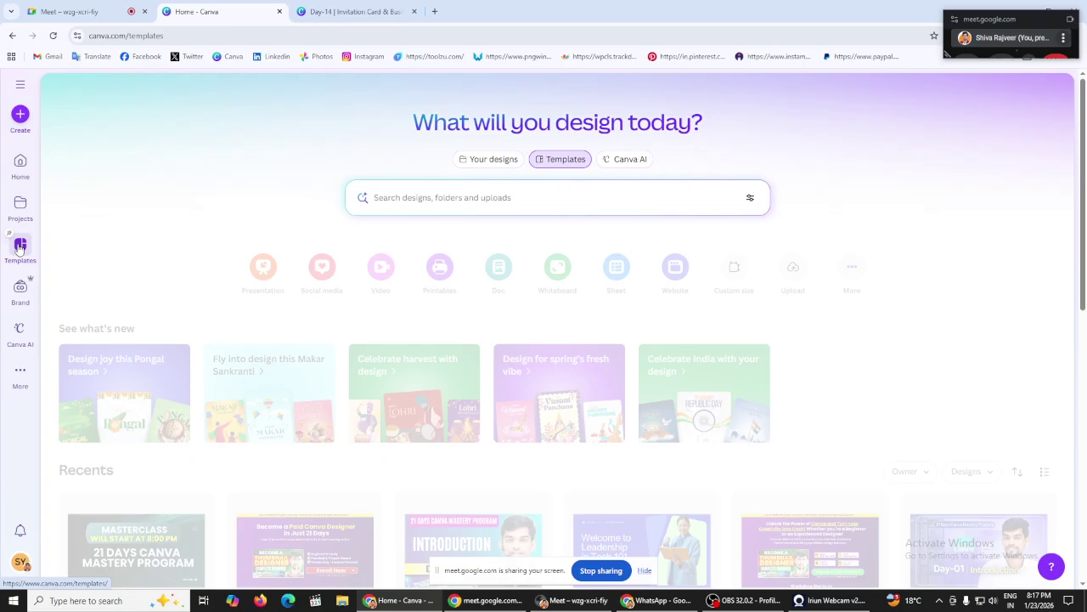
Step: Start a new design, then review the Design Rules, Practical Steps and Invitation Basics lesson slides
left_click(19, 117)
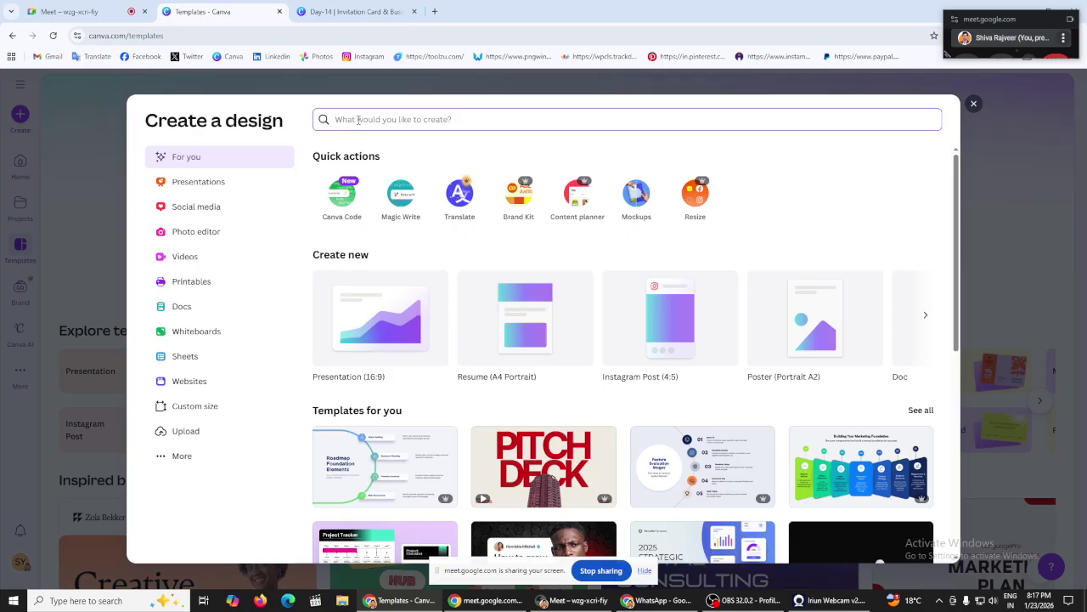
type("in")
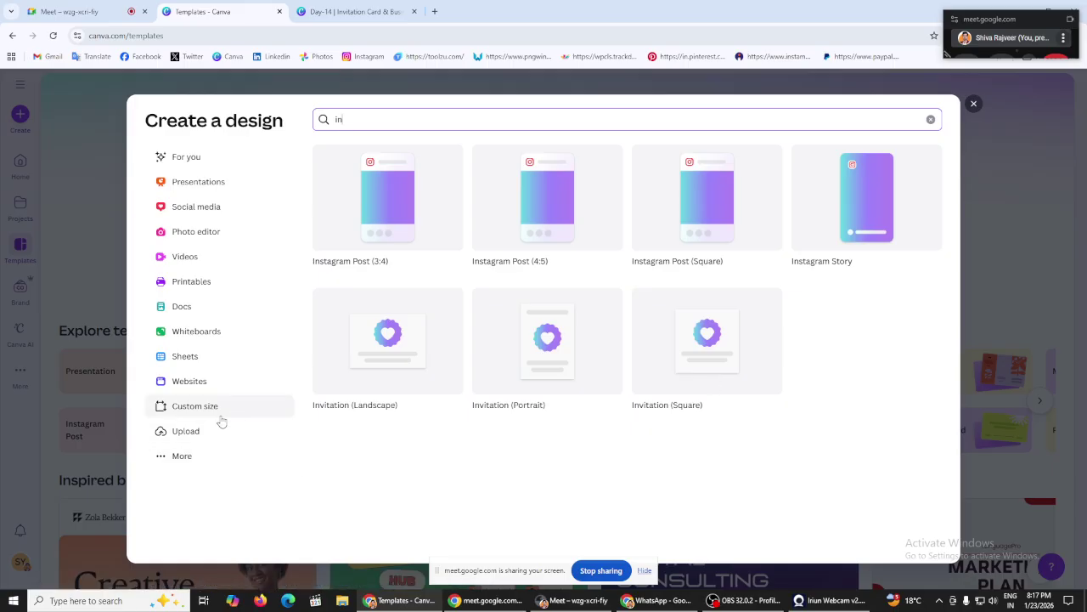
left_click(355, 7)
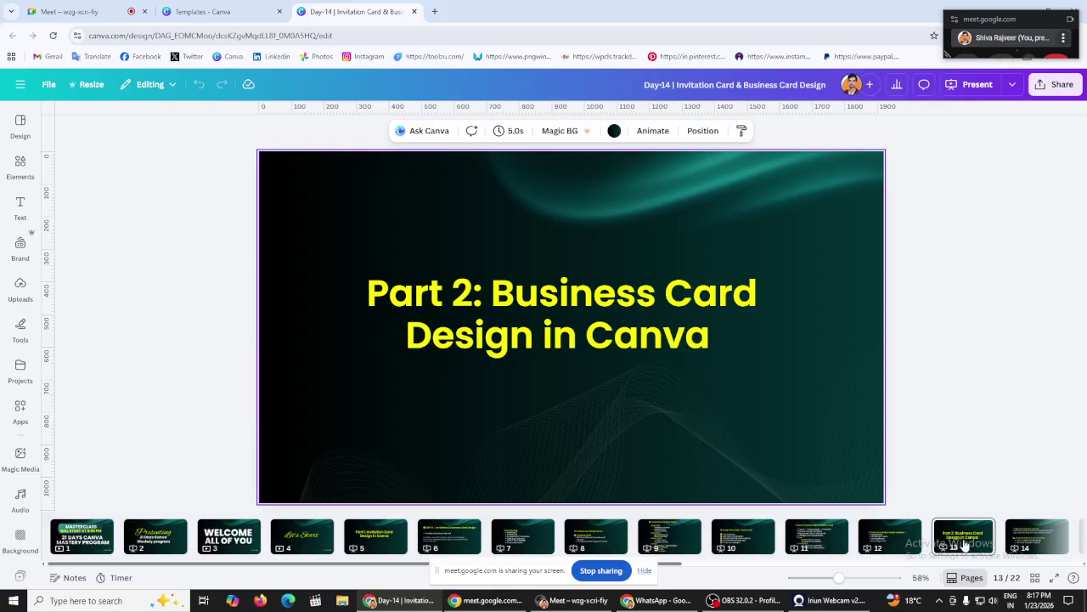
left_click(733, 533)
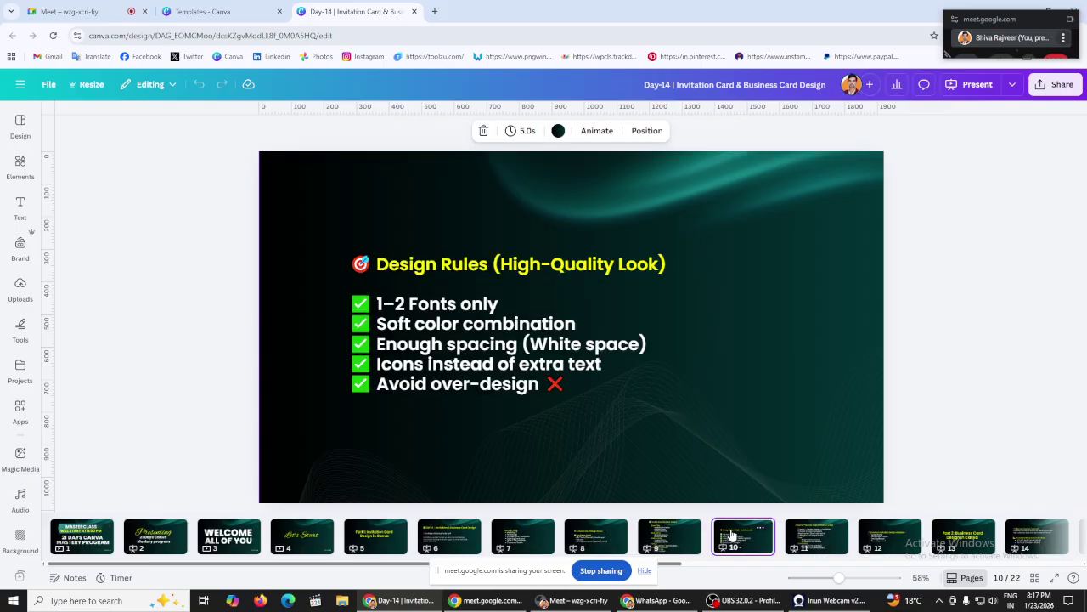
left_click(825, 537)
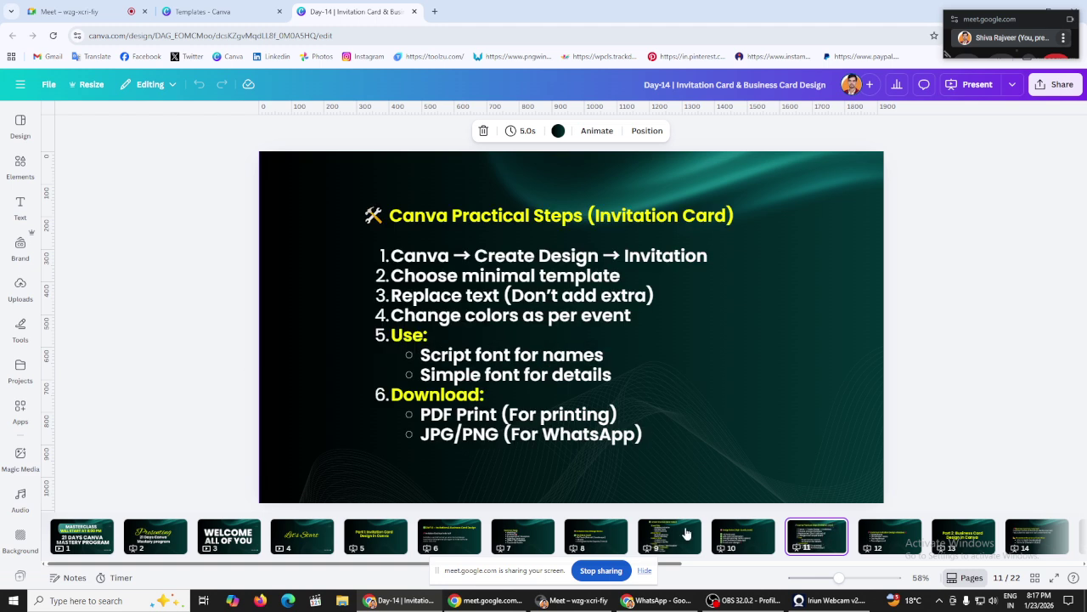
left_click(597, 540)
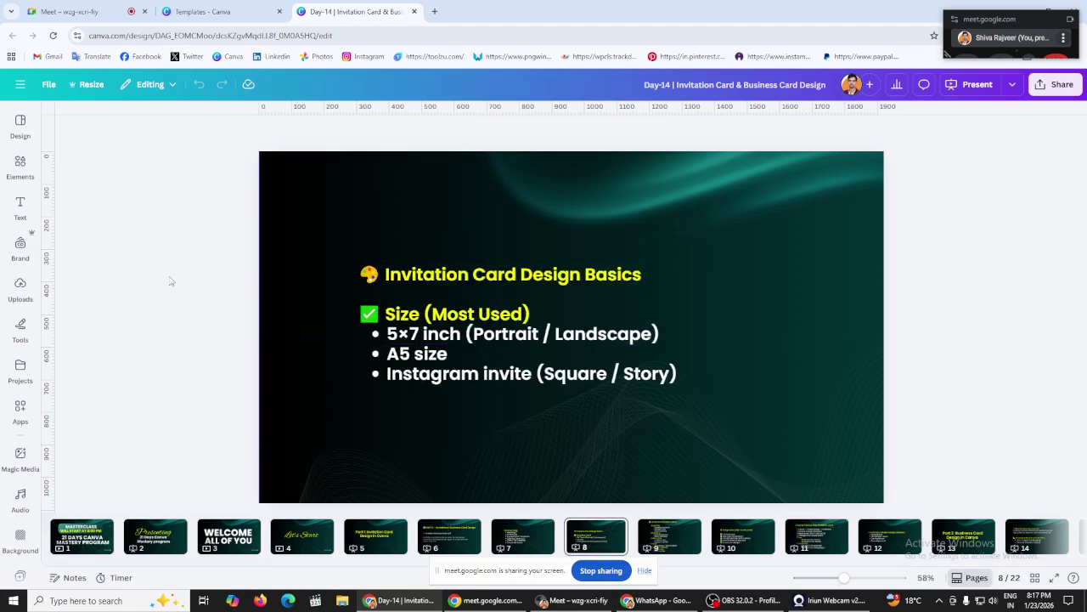
Step: Create a custom-size design measuring 5 × 7 inches
left_click(275, 7)
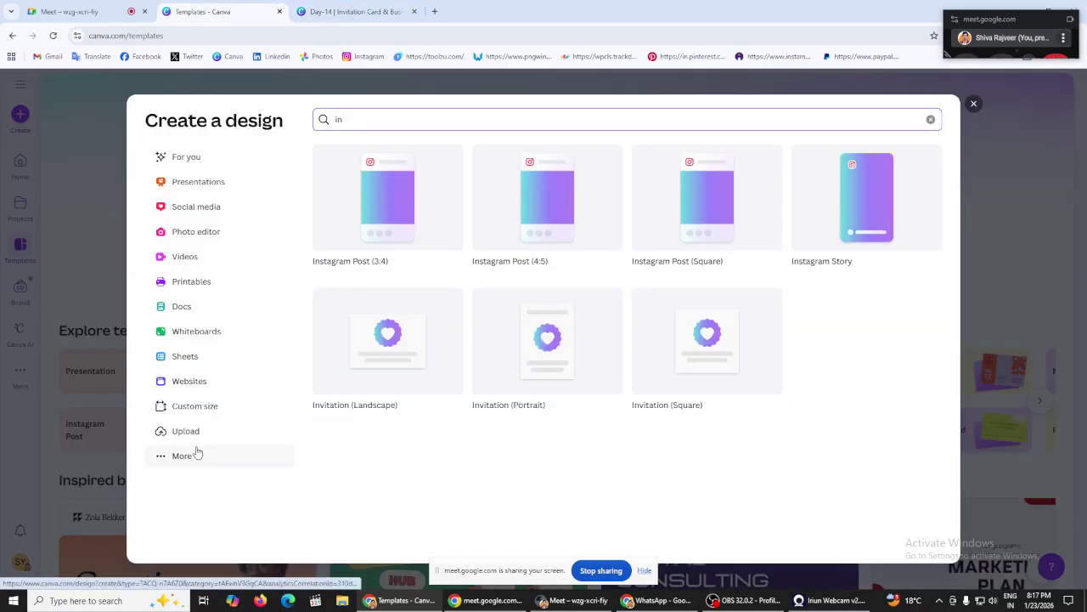
left_click(189, 413)
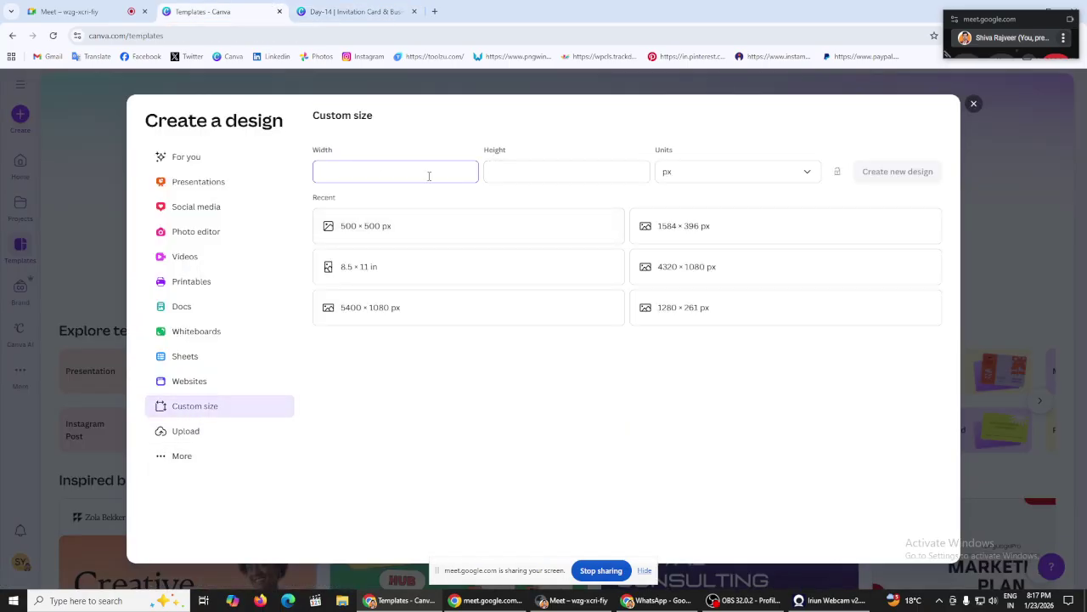
left_click(796, 173)
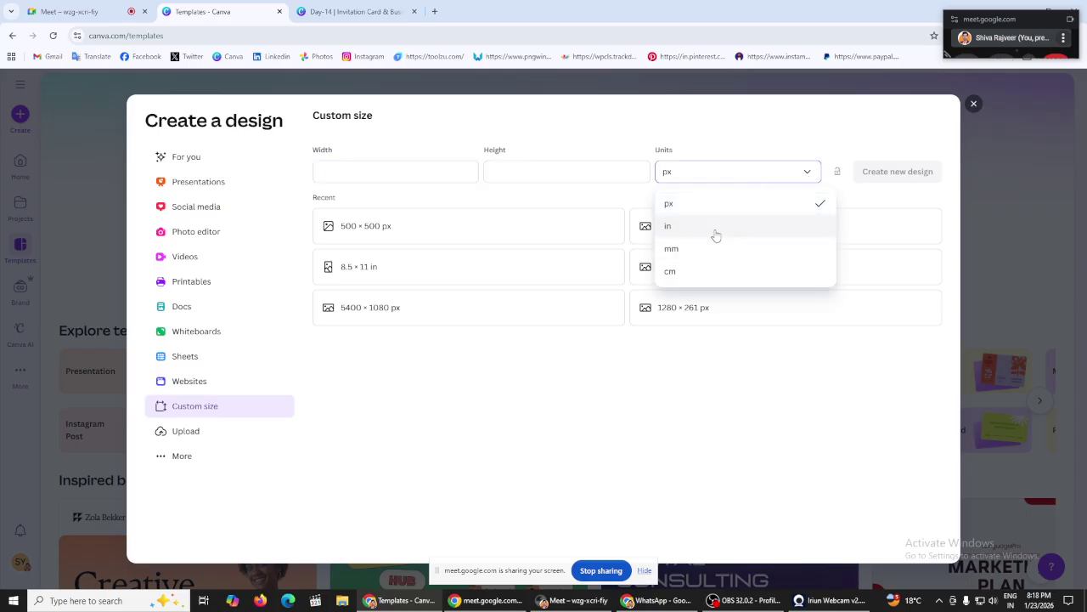
left_click(716, 227)
left_click(367, 168)
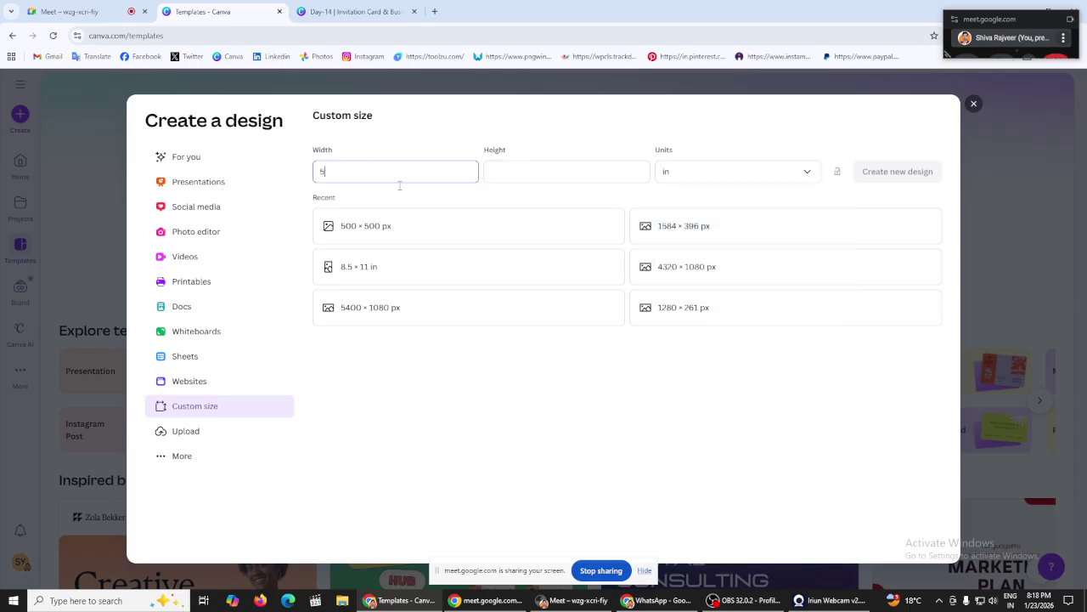
type("5")
left_click(515, 171)
type("7")
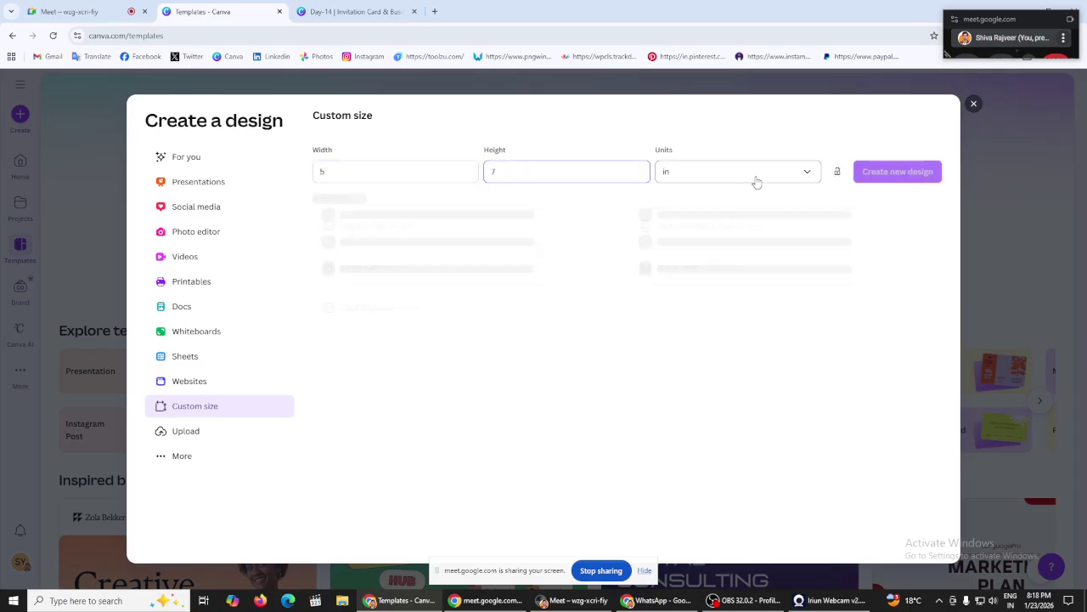
left_click(921, 177)
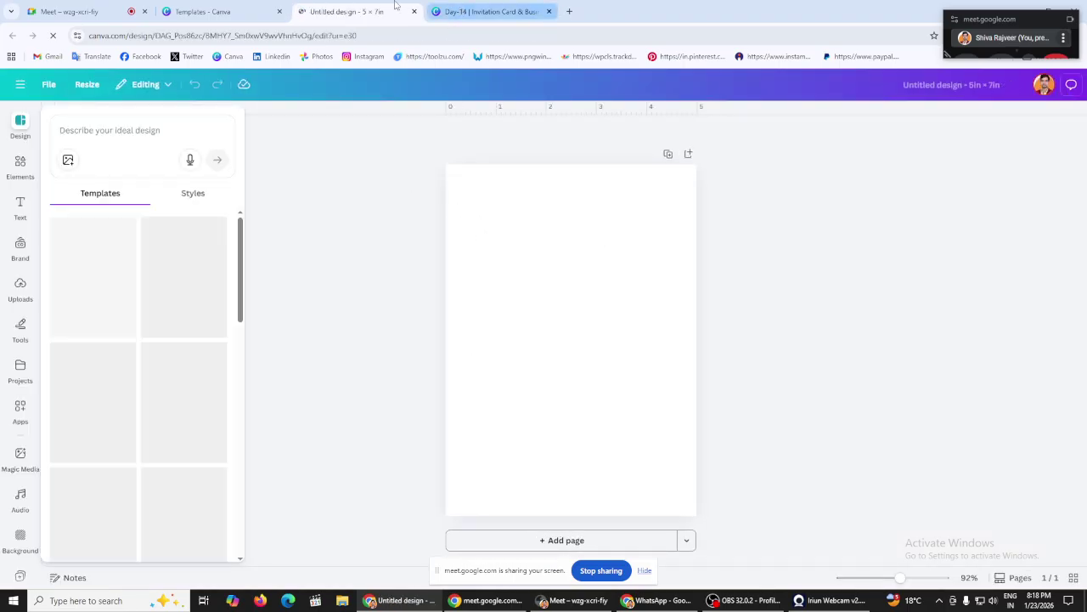
Step: Compare the lesson deck's invitation sizes with the custom size settings, then open a new browser tab
left_click(489, 11)
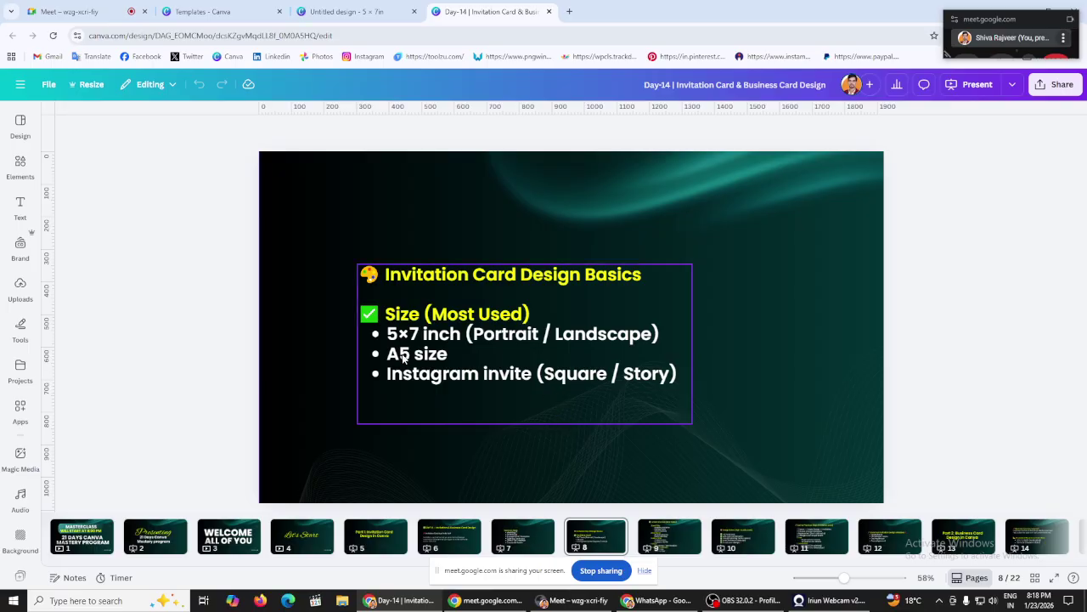
left_click(216, 11)
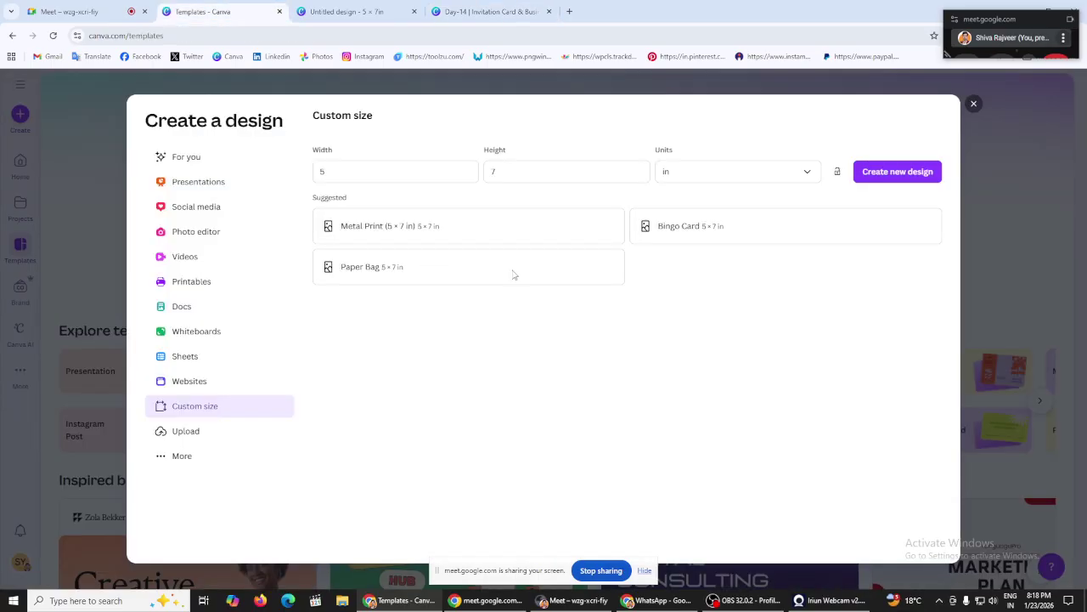
left_click(806, 173)
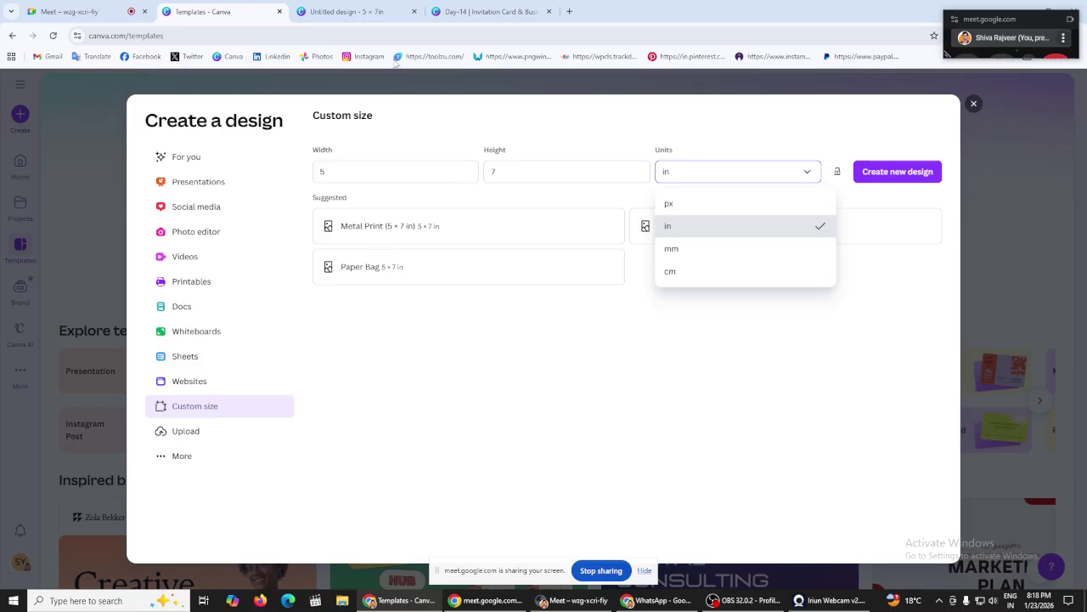
left_click(495, 11)
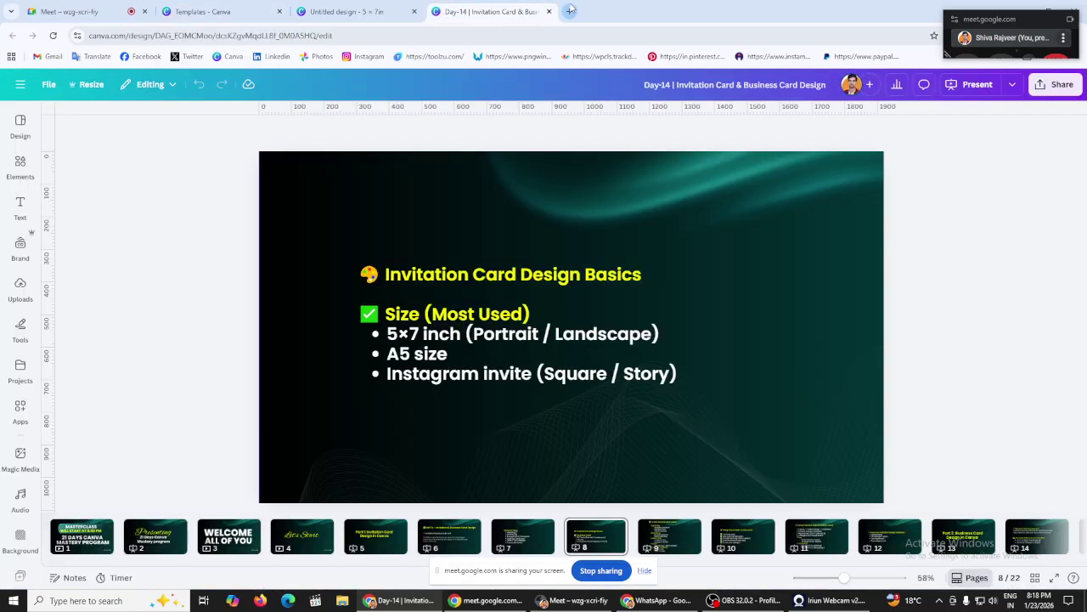
key("ctrl+shift+Tab")
left_click(497, 7)
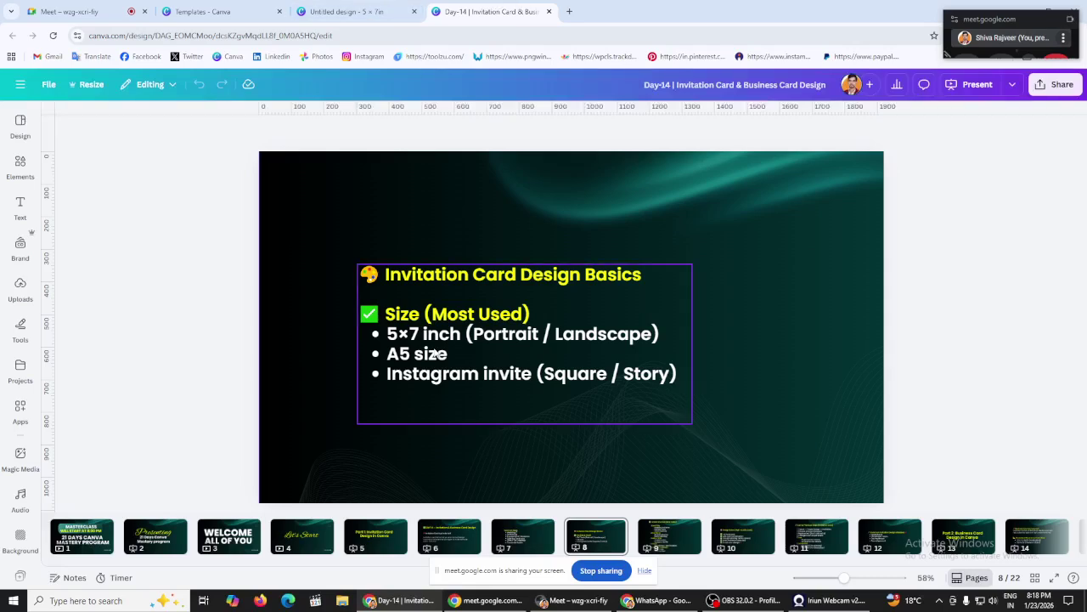
left_click(356, 7)
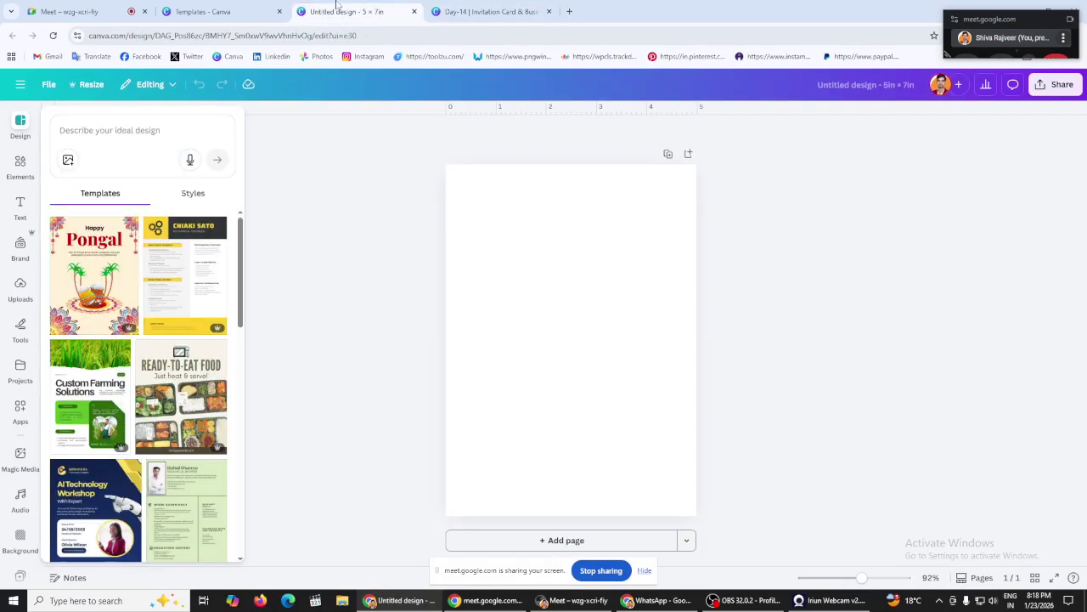
left_click(269, 5)
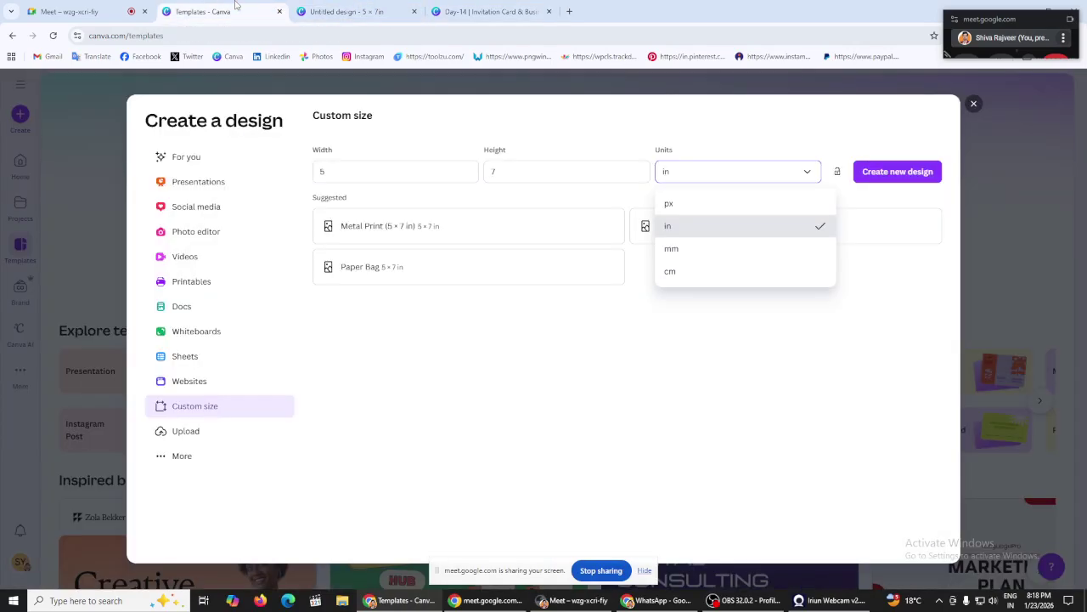
left_click(340, 8)
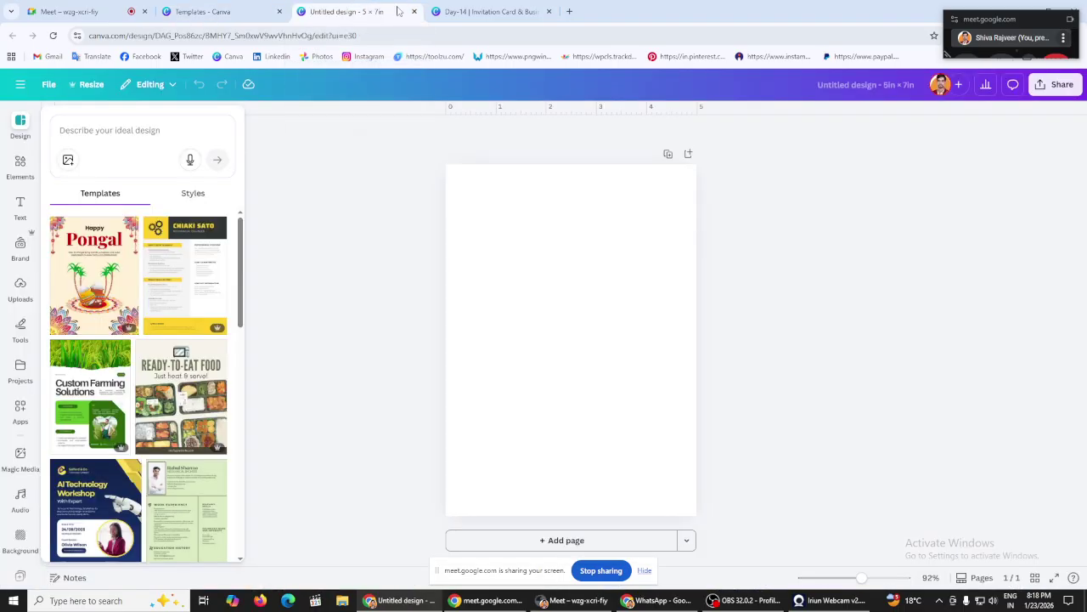
left_click(488, 11)
left_click(569, 11)
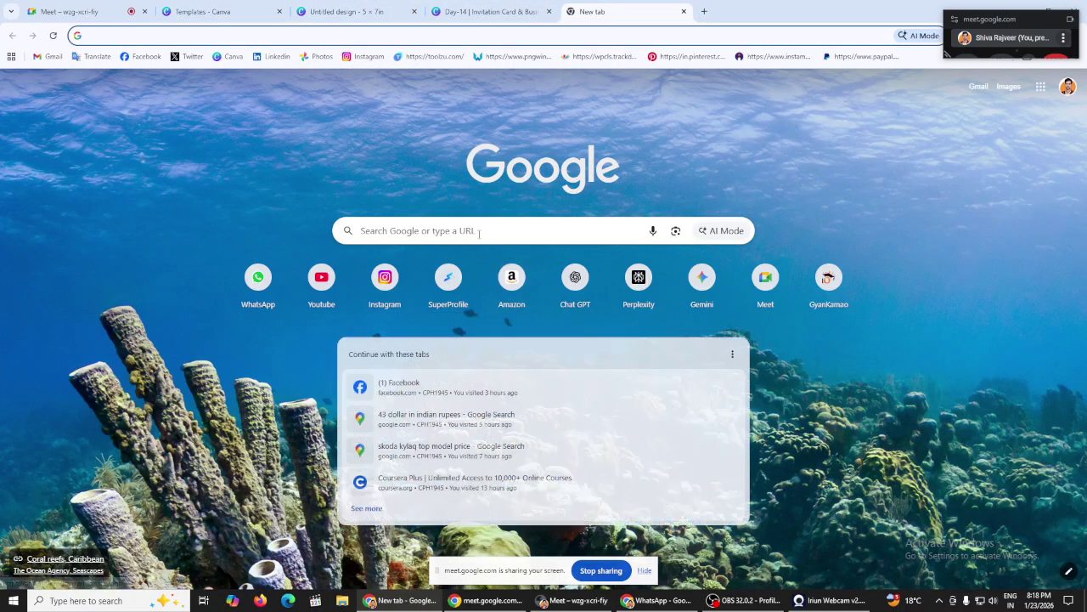
Step: Search Google for 'a5 size in inches' and expand the answer giving 5.8 × 8.3 in
left_click(477, 231)
type("a5 ")
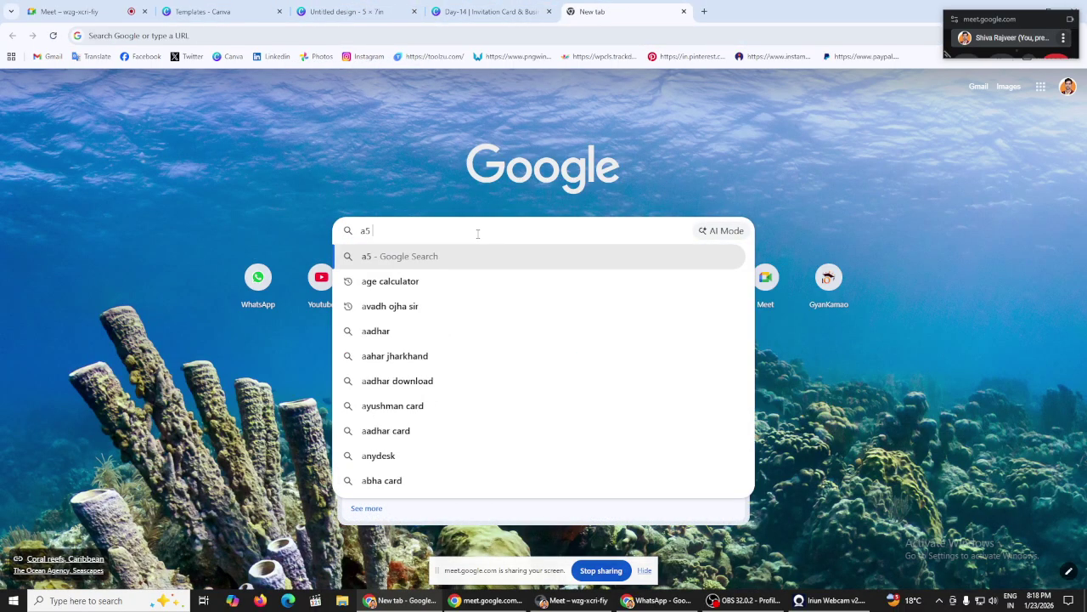
type("size")
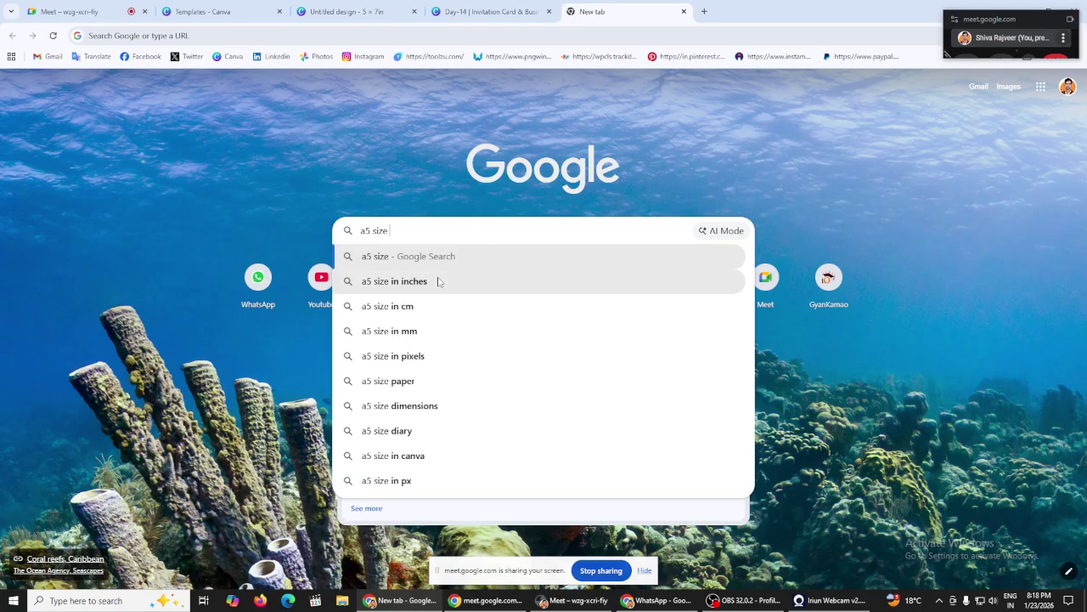
left_click(439, 282)
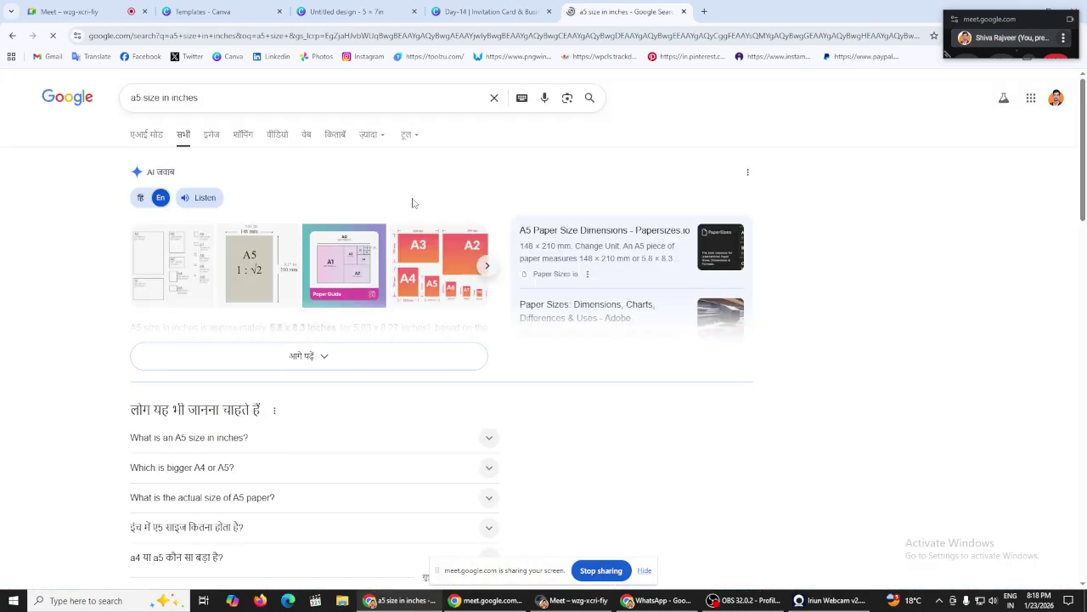
left_click(389, 362)
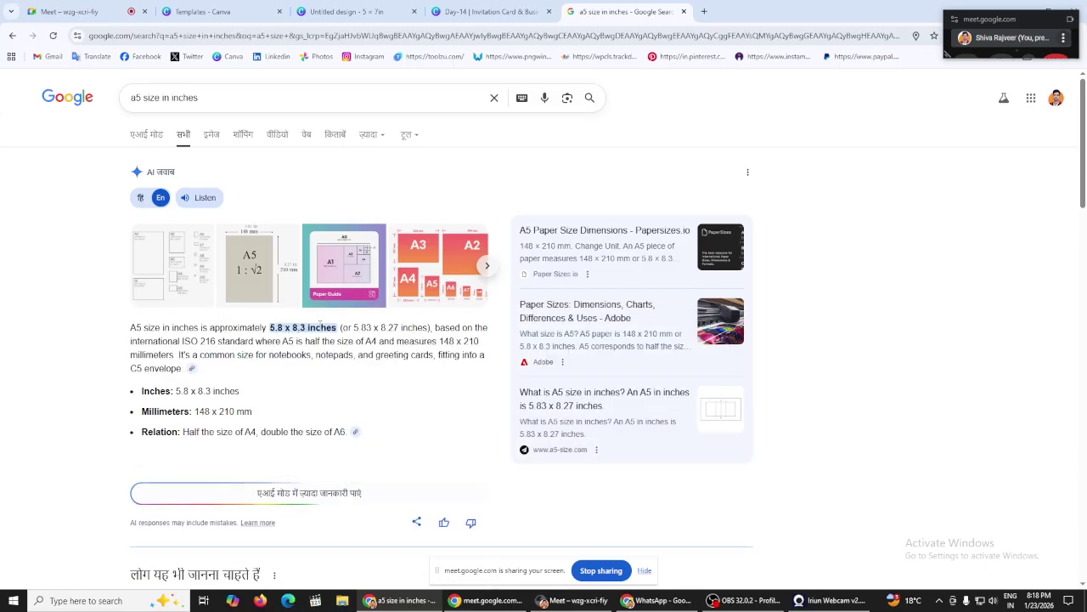
left_click(497, 10)
Step: Close the A5 search tab and hide the templates panel on the blank 5×7 design
left_click(377, 7)
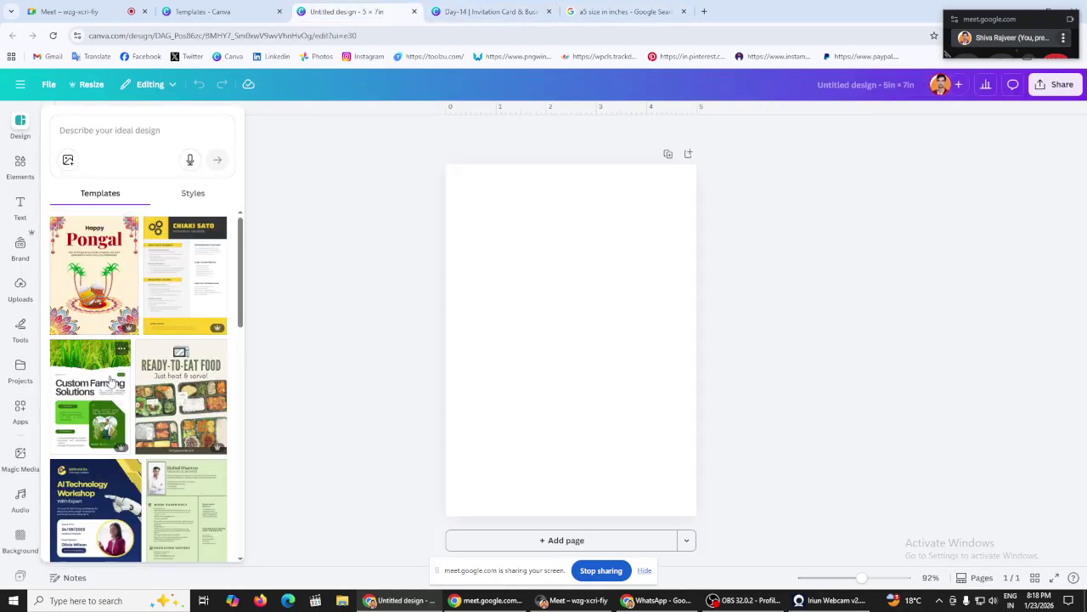
left_click(616, 11)
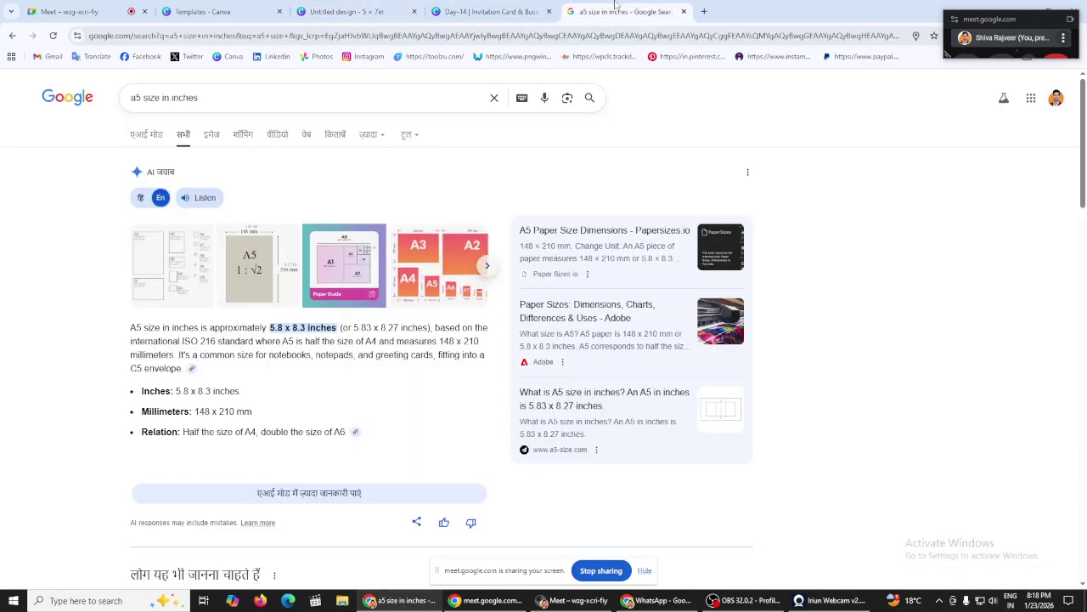
left_click(684, 11)
left_click(356, 10)
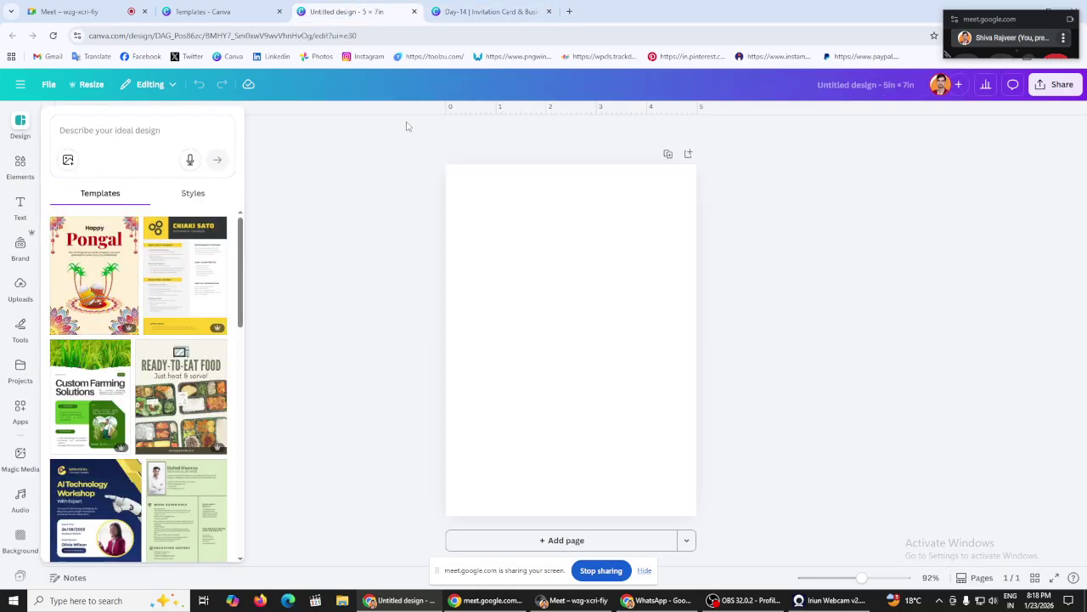
left_click(408, 286)
Step: Check the lesson slides again, then show template suggestions beside the blank 5×7 design
left_click(458, 10)
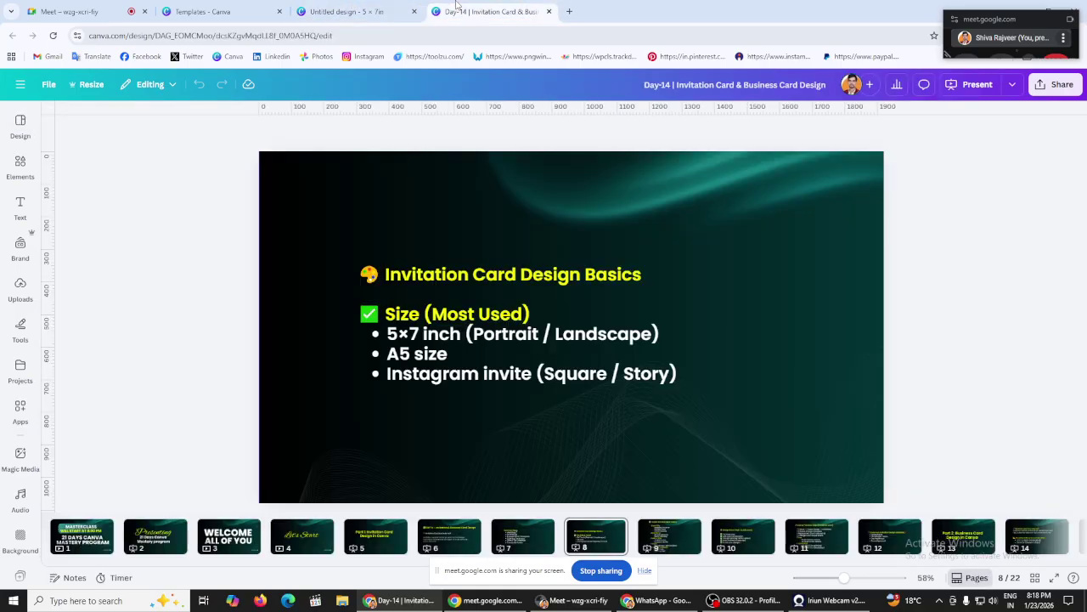
left_click(365, 11)
left_click(537, 253)
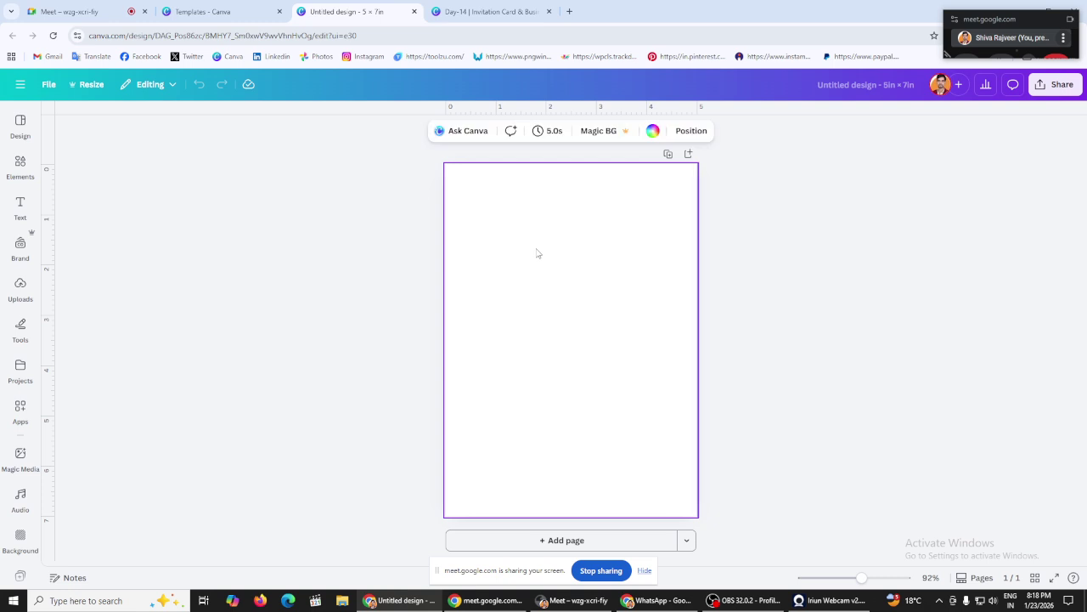
left_click(272, 252)
left_click(484, 11)
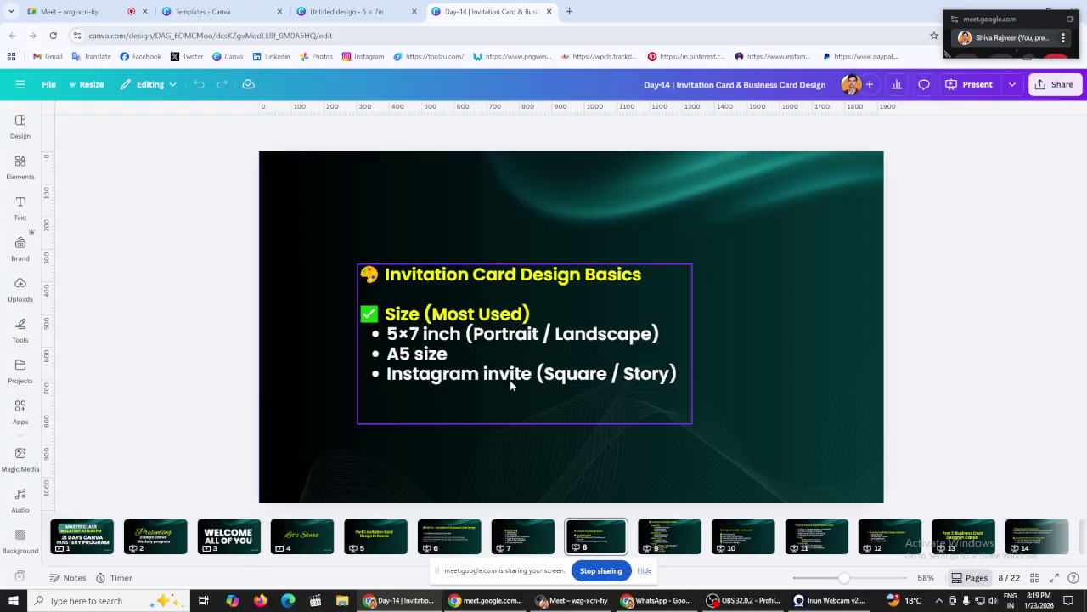
left_click(346, 8)
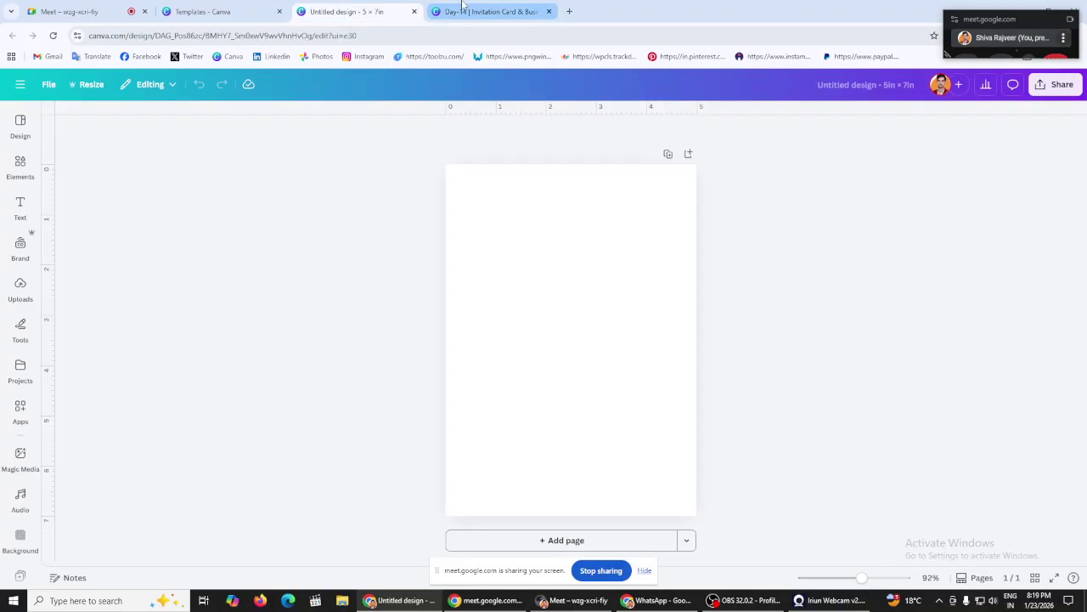
left_click(488, 11)
left_click(381, 9)
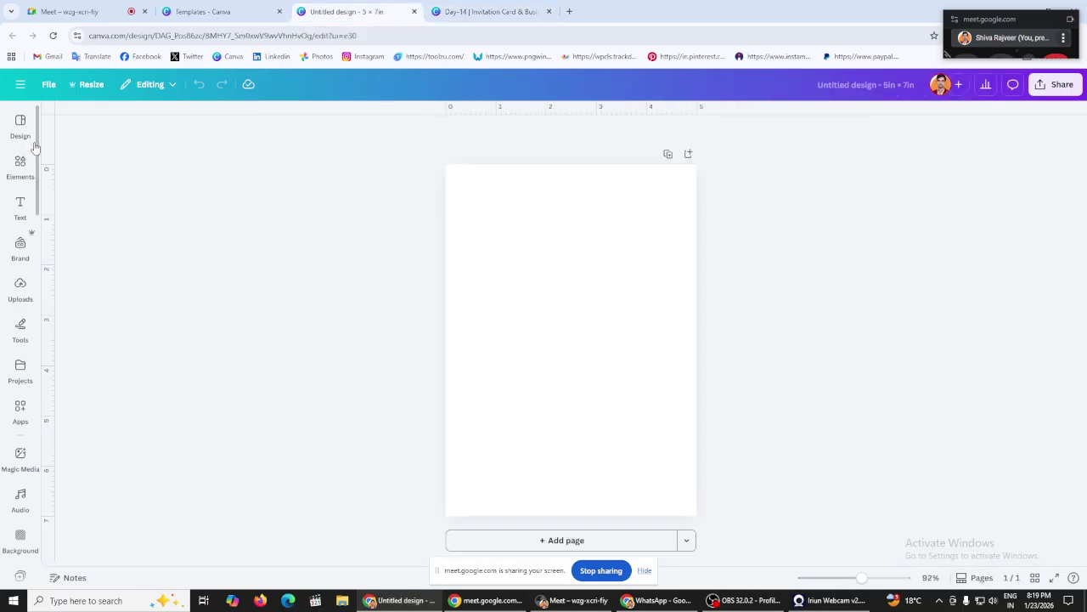
left_click(25, 132)
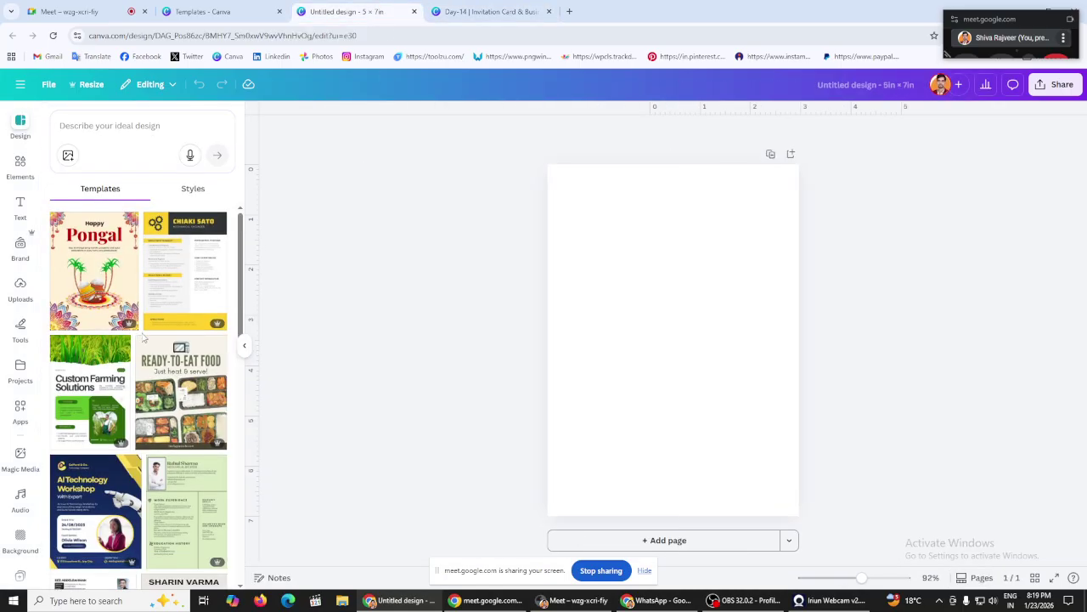
scroll(140, 338, "down", 10)
Step: Search templates for 'grand opening invitation' and browse the results
left_click(108, 126)
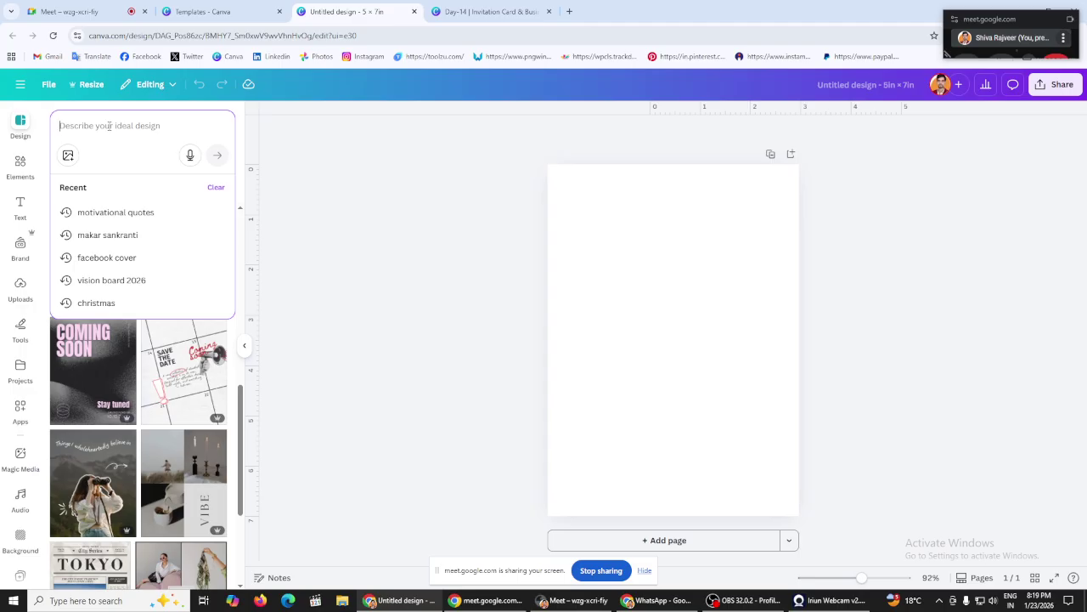
type("grand")
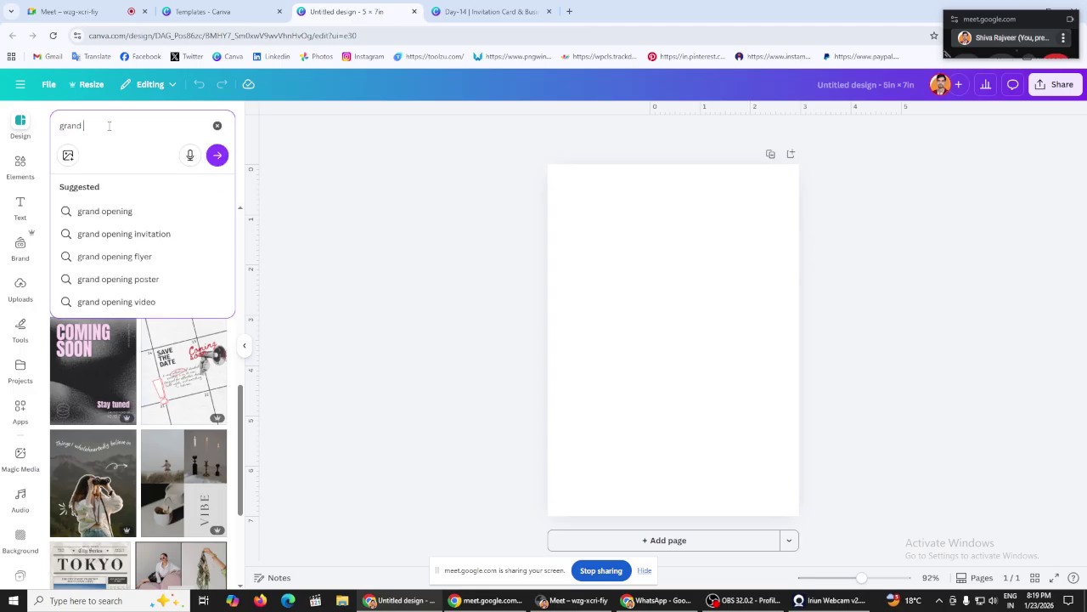
left_click(134, 239)
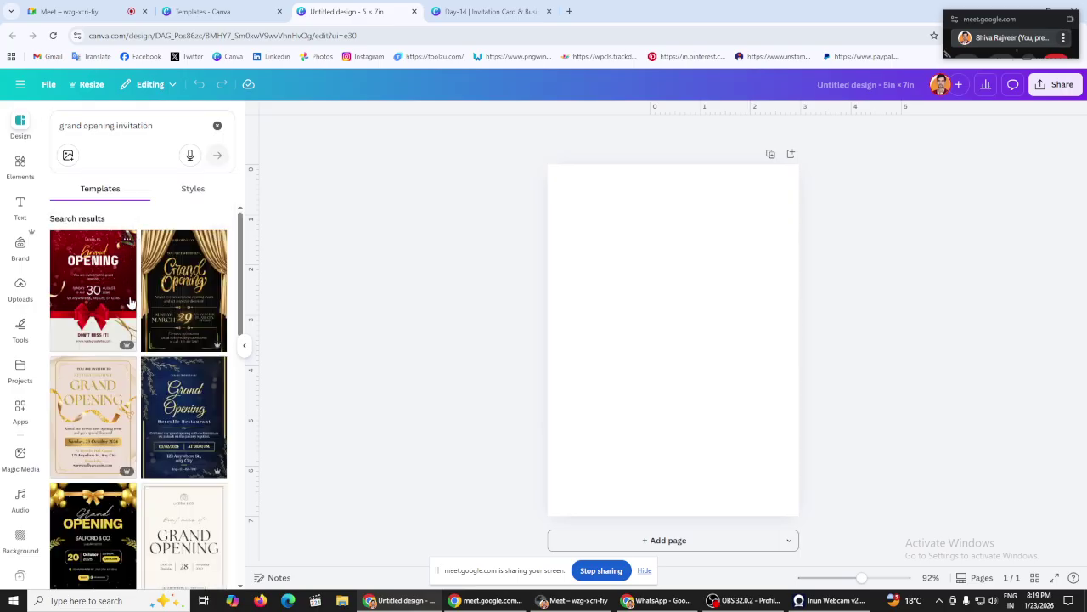
scroll(180, 314, "down", 2)
scroll(181, 317, "down", 8)
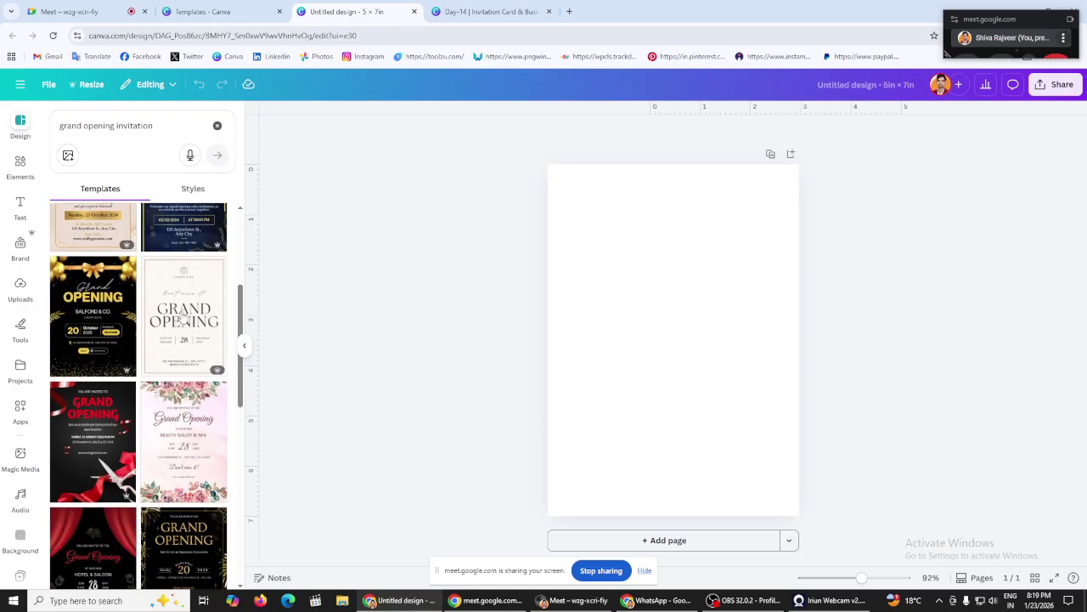
scroll(181, 317, "down", 3)
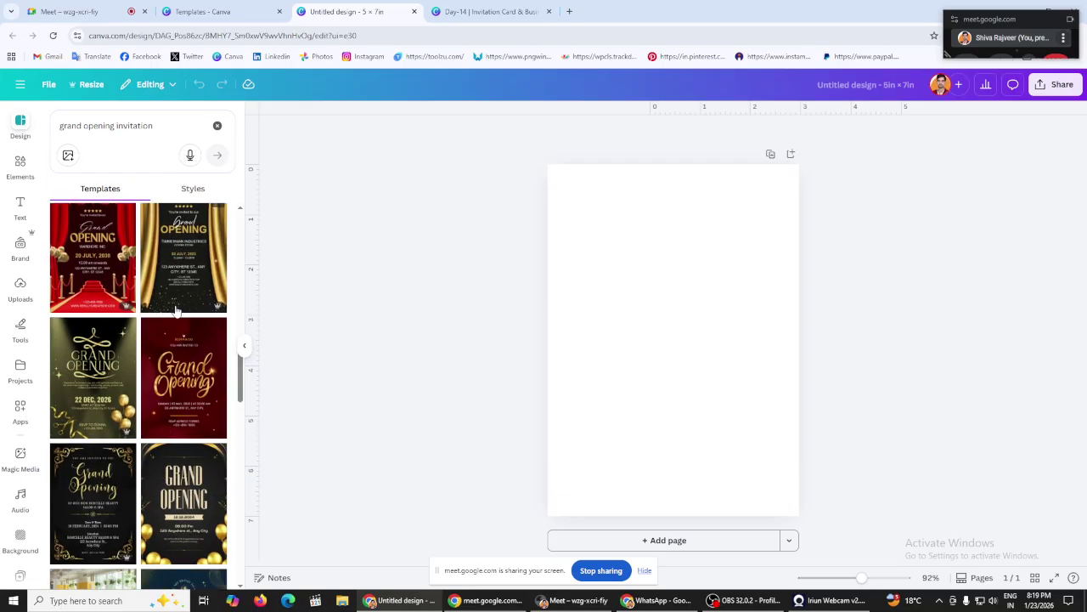
scroll(176, 310, "down", 10)
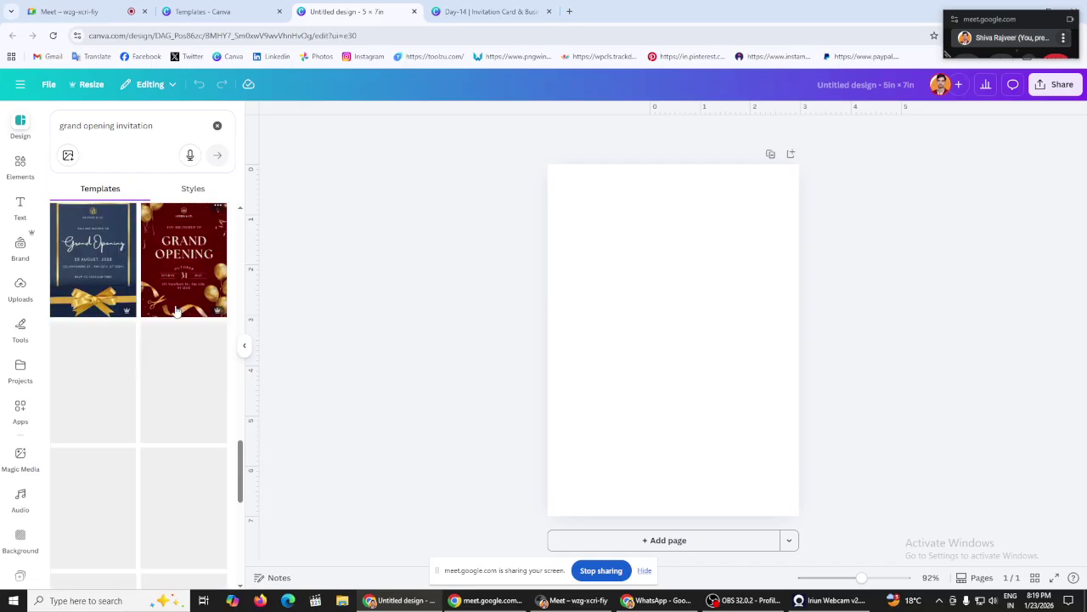
scroll(176, 311, "down", 5)
scroll(176, 311, "down", 10)
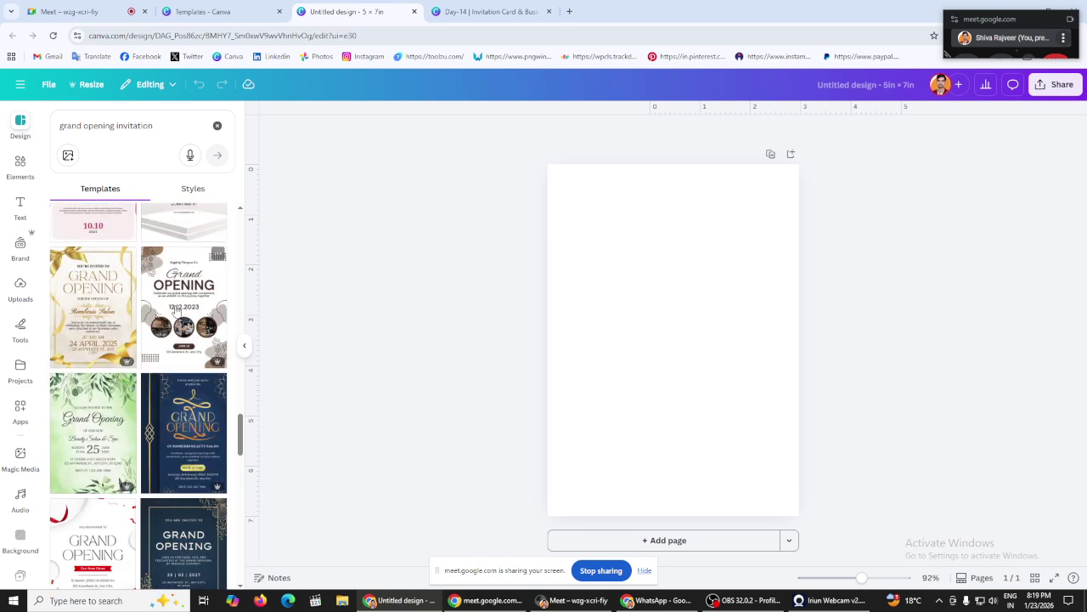
scroll(171, 358, "down", 3)
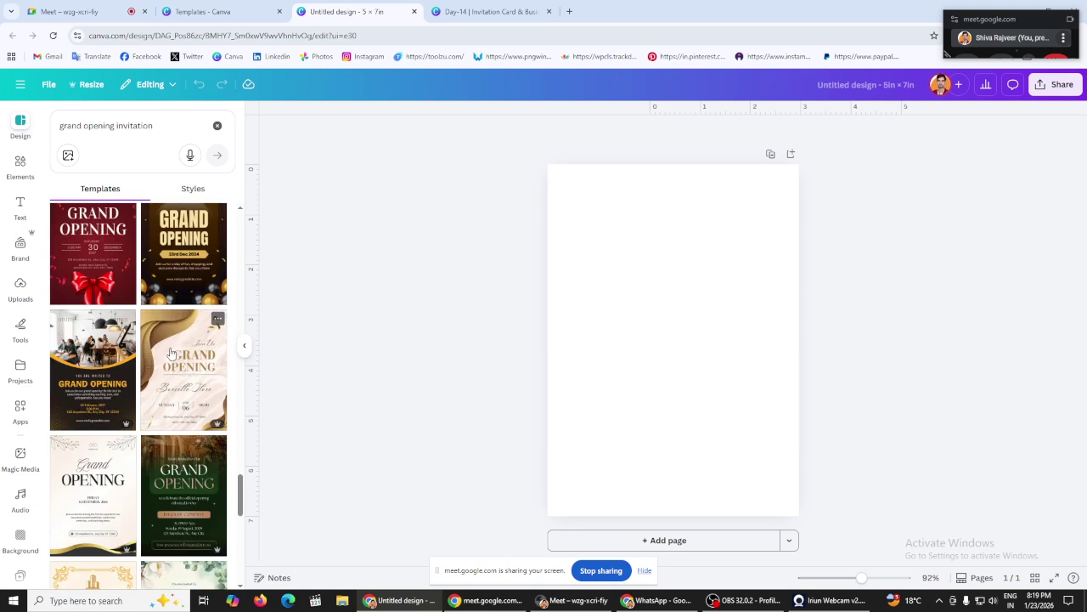
scroll(170, 352, "down", 5)
Step: Replace the query with 'wedding invitation' and browse those templates
left_click(218, 125)
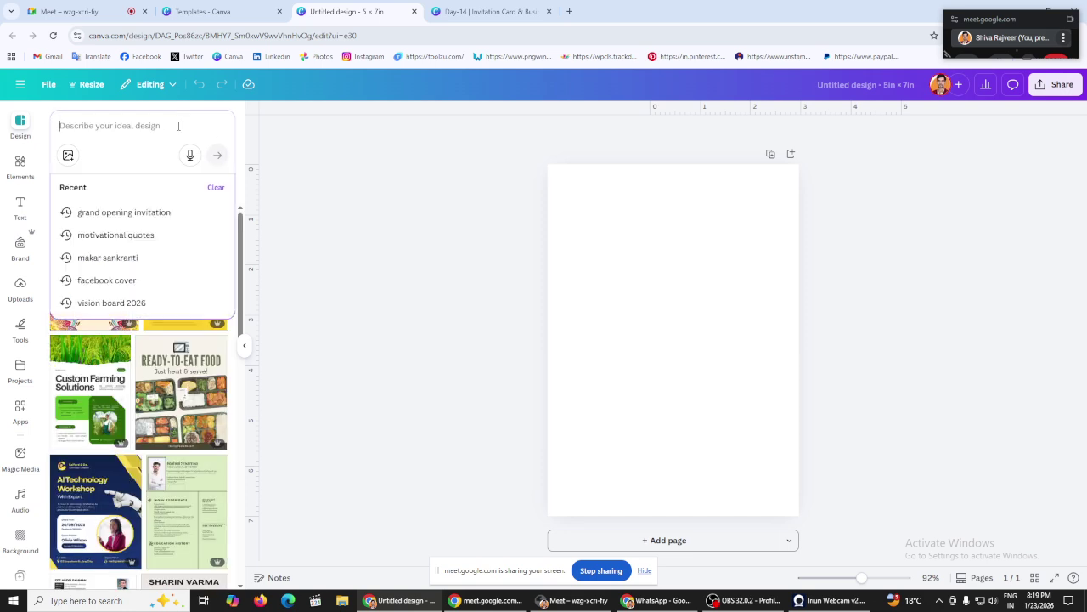
type("wedding")
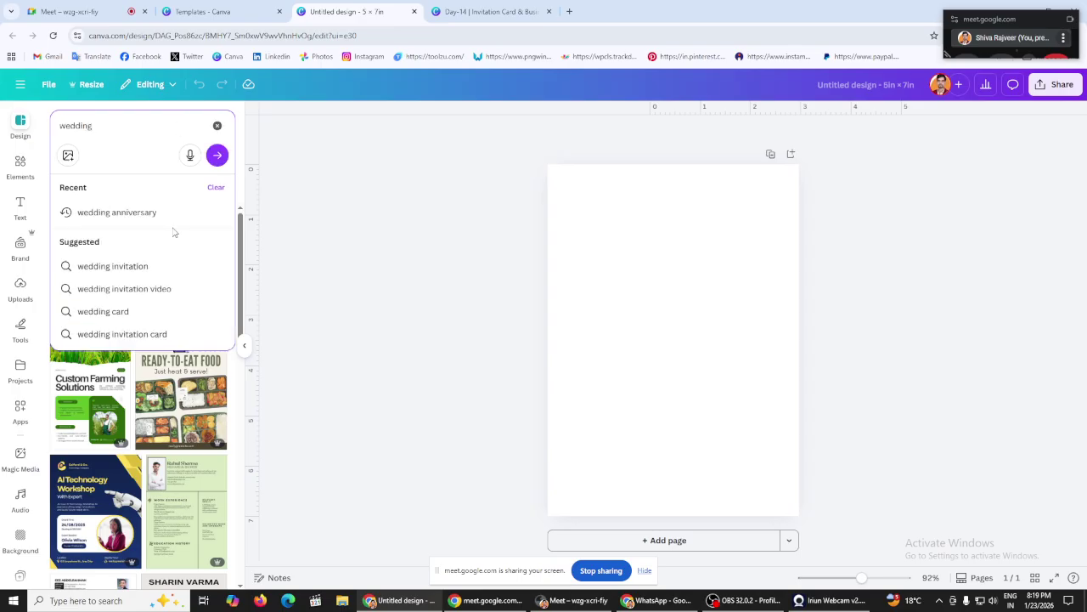
left_click(152, 274)
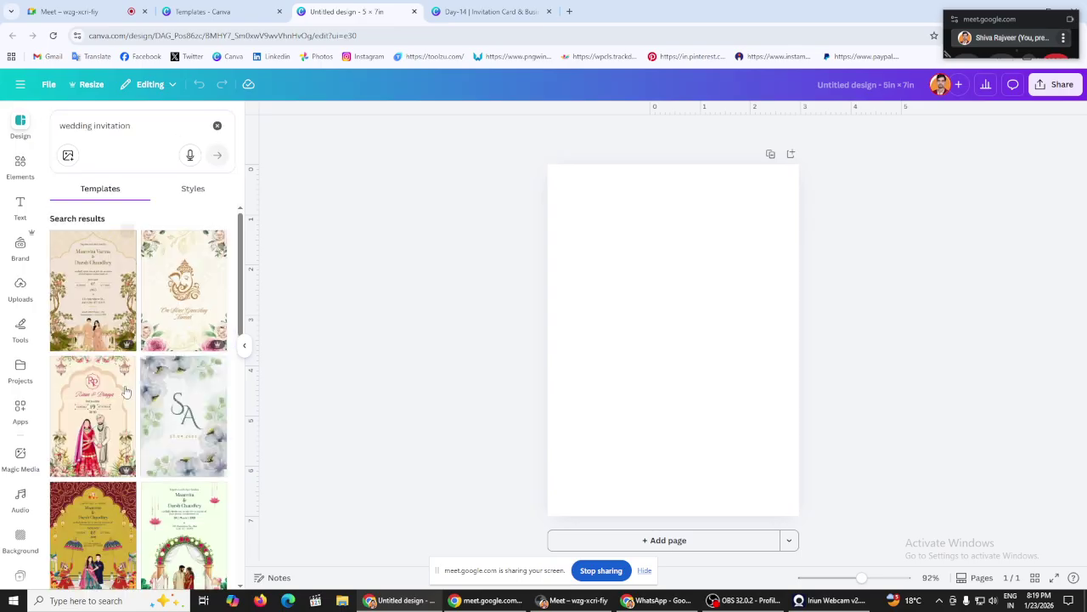
scroll(137, 316, "down", 10)
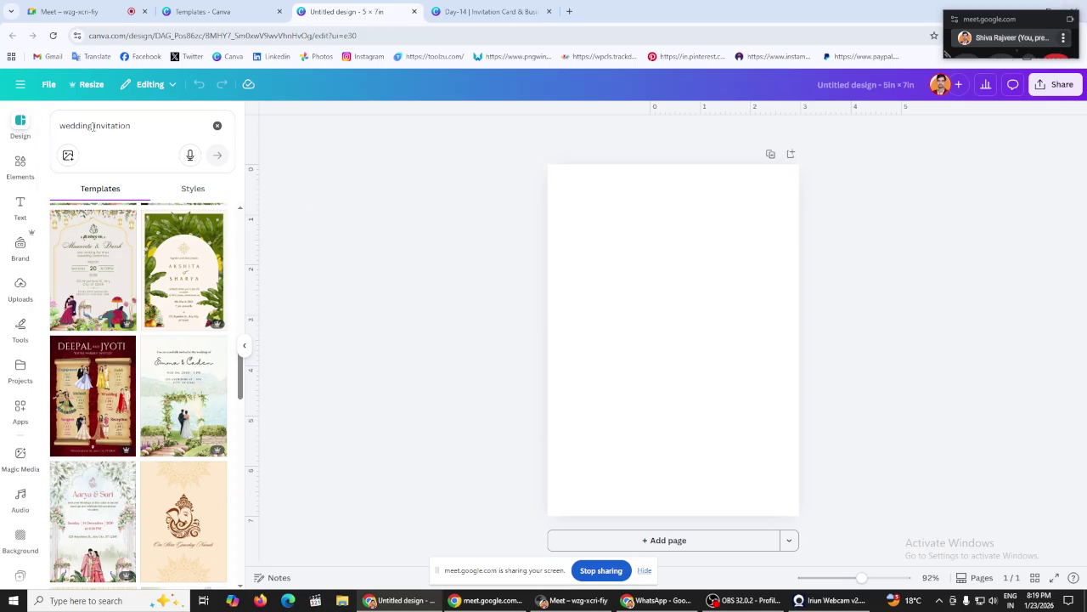
Step: Change the query to 'birthday party invitation' and apply the black-and-gold Birthday Party template
left_click_drag(93, 126, 59, 126)
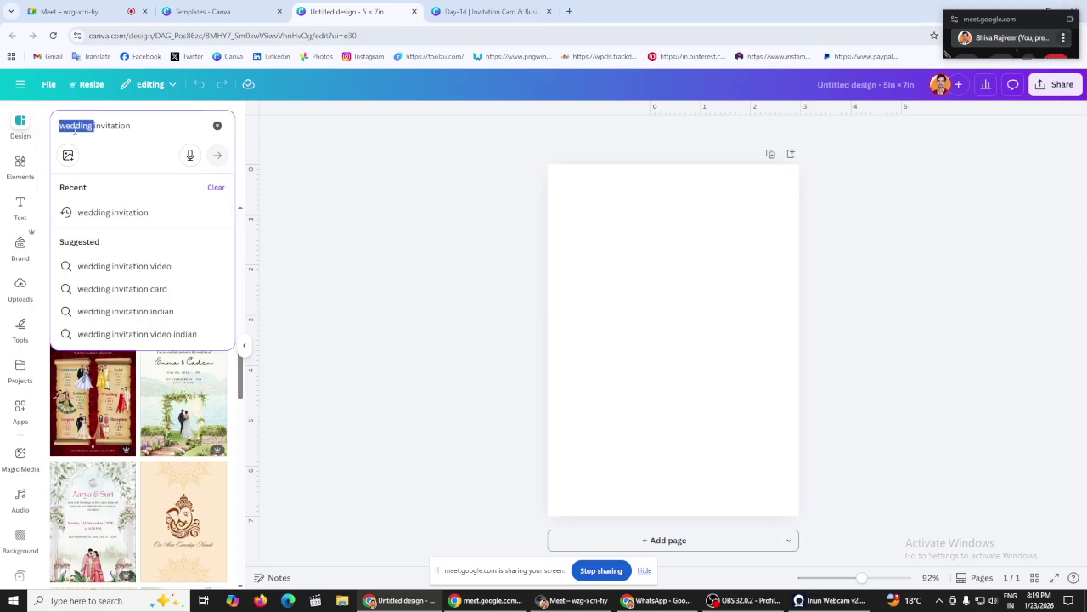
key("BackSpace")
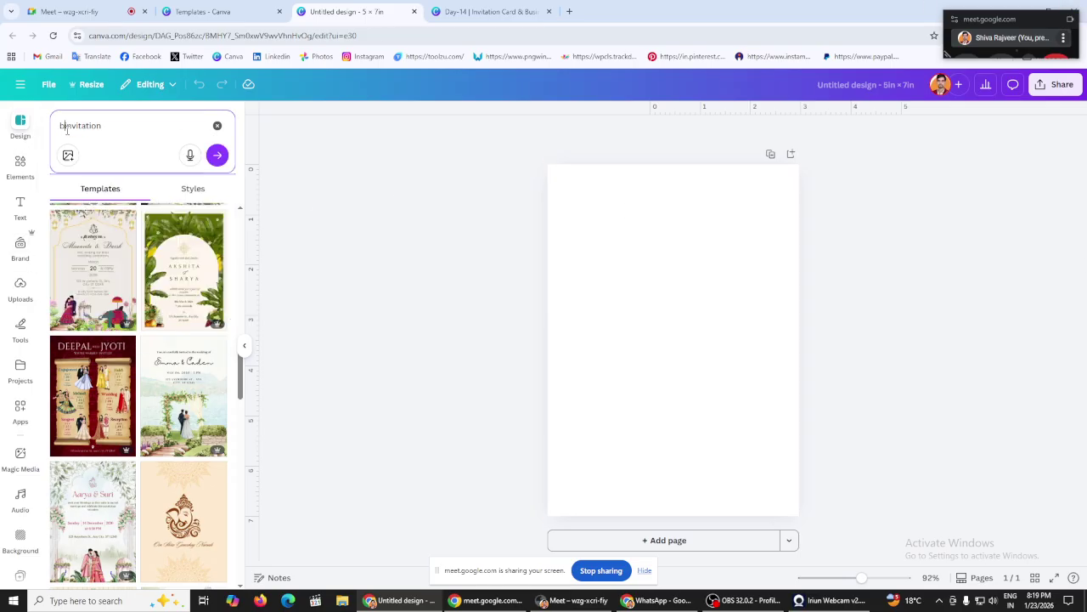
type("birthda")
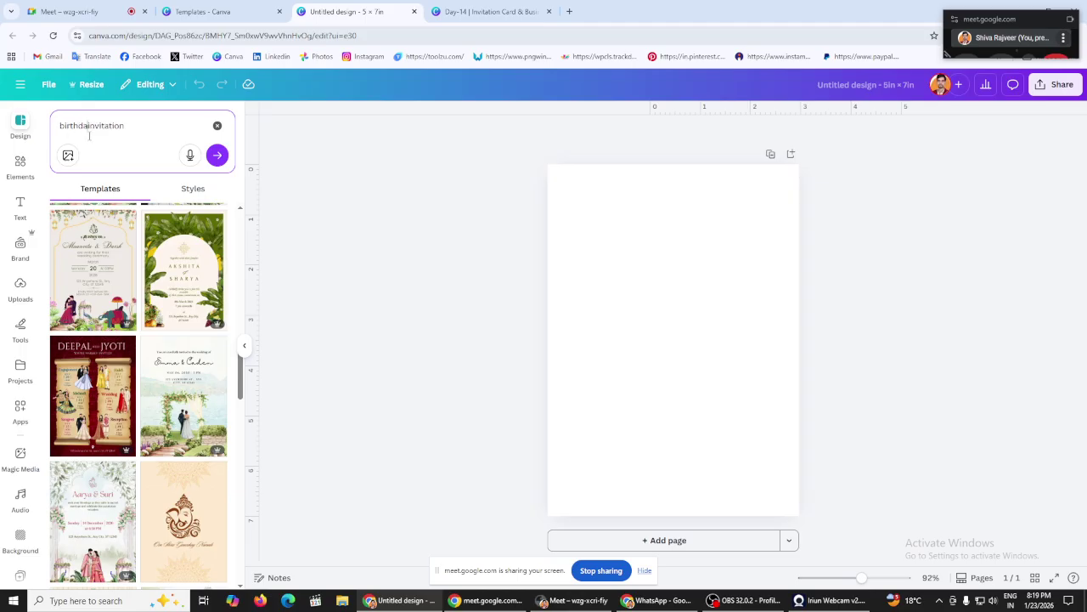
type("y")
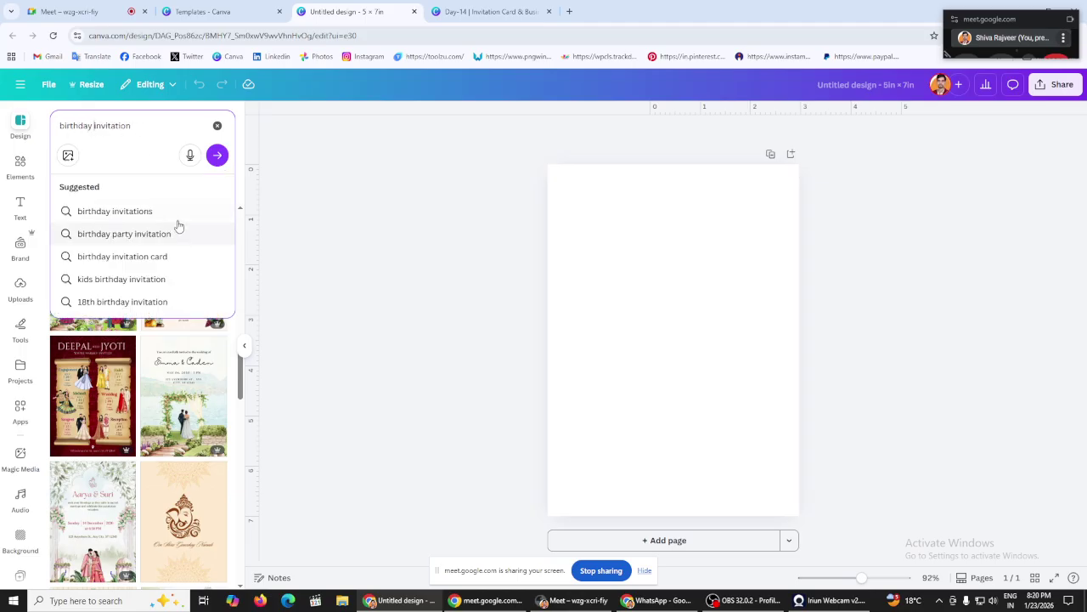
left_click(161, 240)
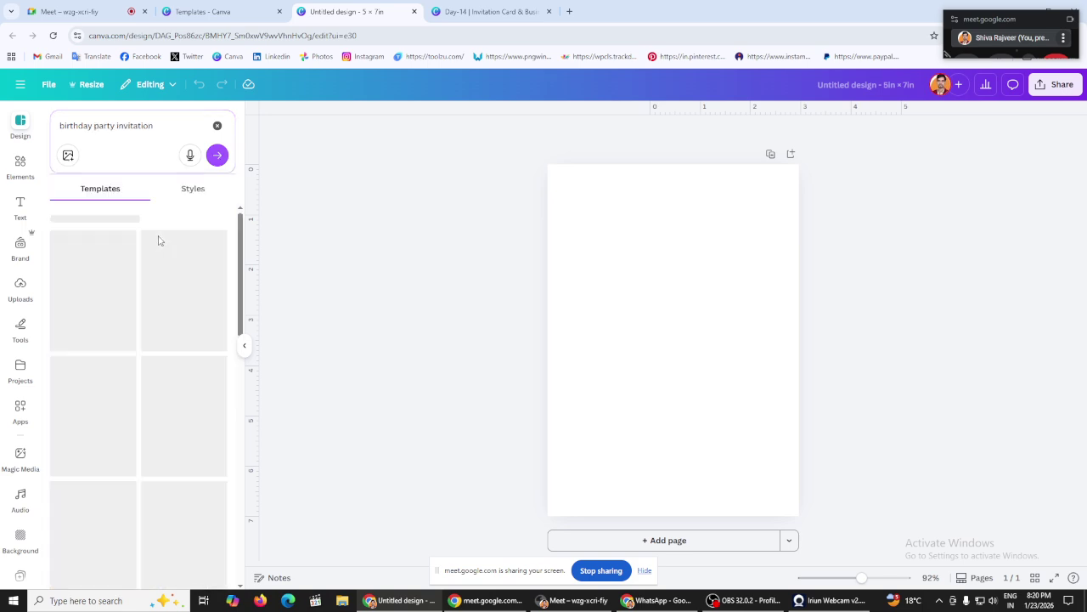
scroll(166, 267, "down", 8)
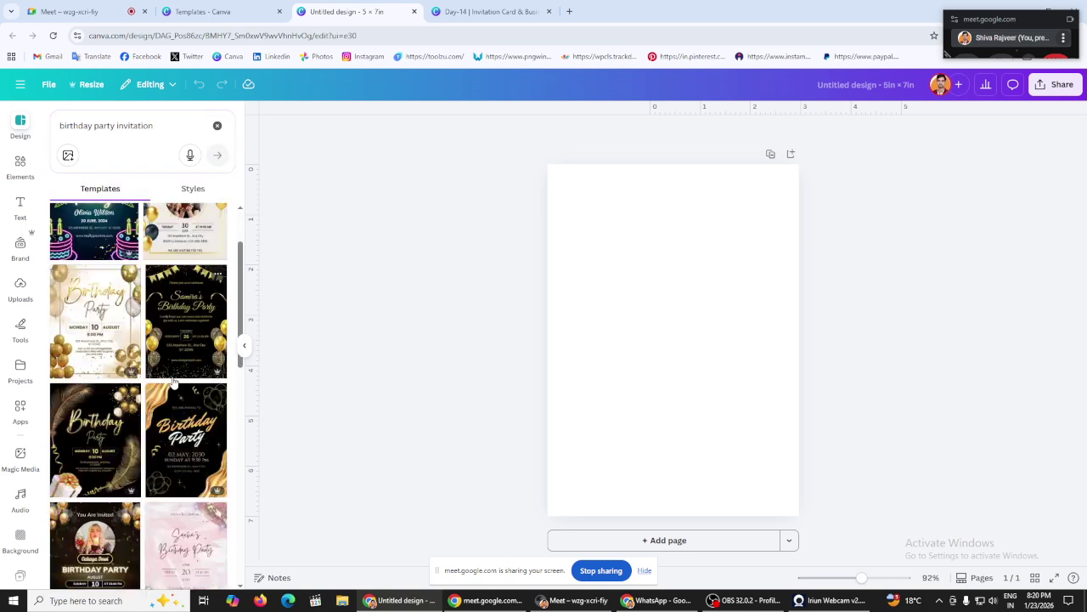
scroll(169, 371, "down", 5)
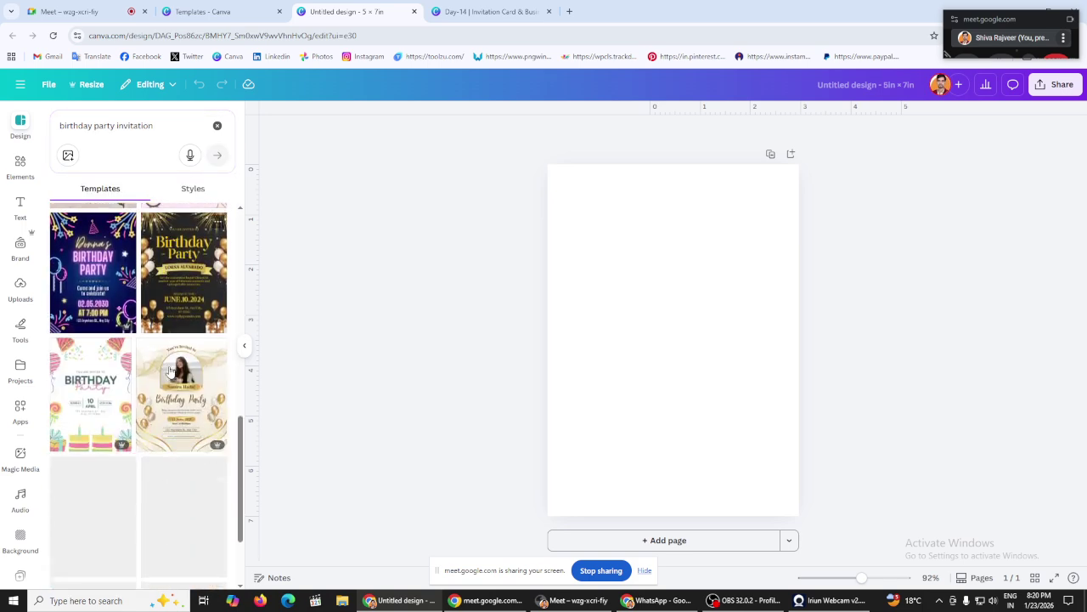
scroll(169, 370, "down", 4)
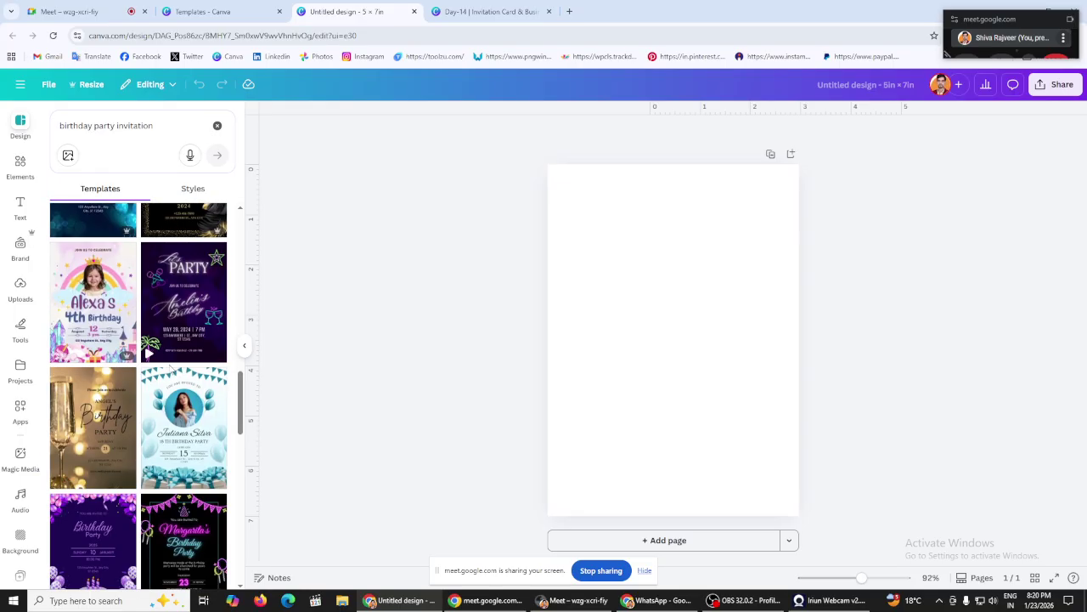
scroll(170, 369, "down", 5)
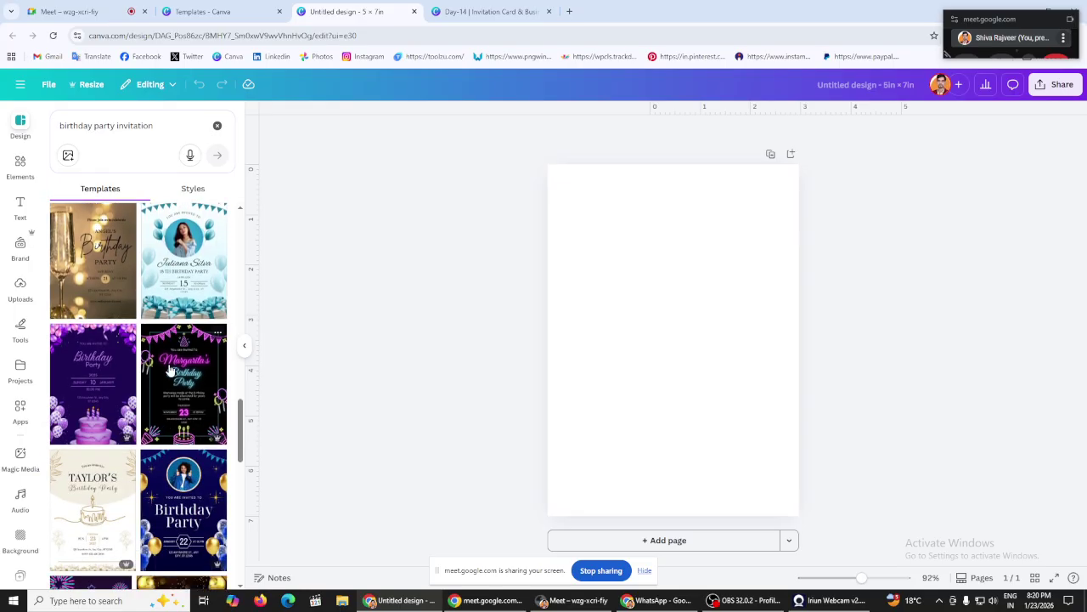
scroll(169, 370, "down", 5)
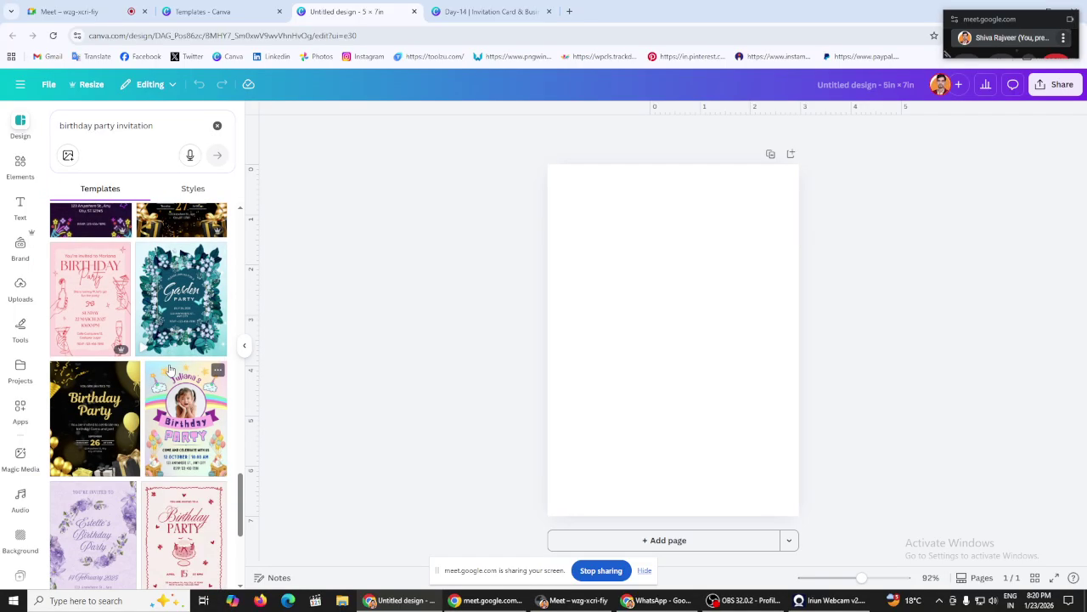
scroll(170, 374, "up", 2)
scroll(170, 374, "down", 2)
scroll(96, 407, "up", 3)
left_click(193, 355)
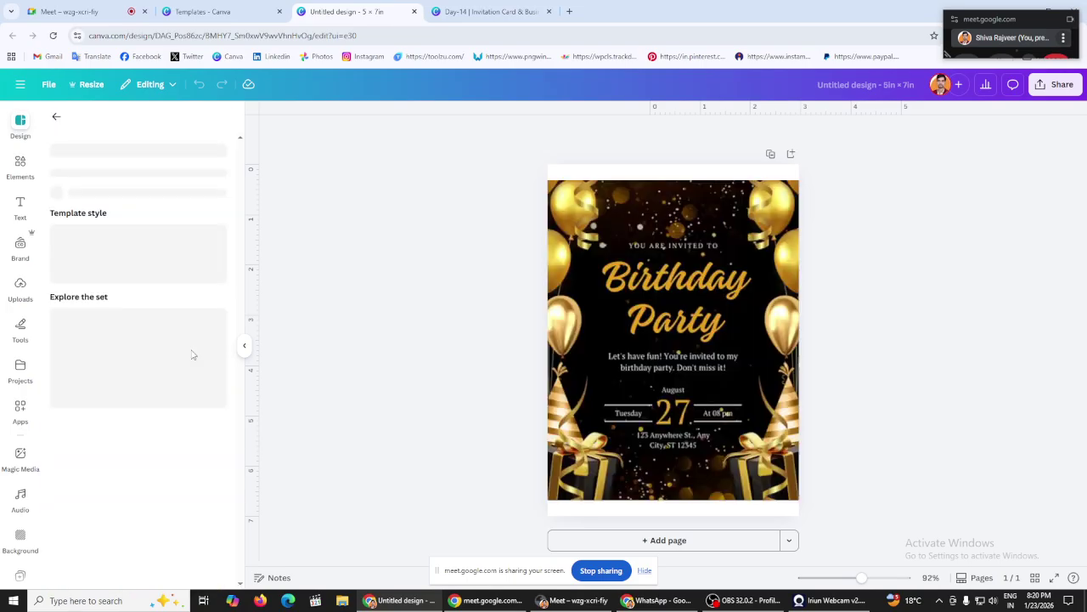
Step: Apply a similar Birthday Party design and try editing its address text
left_click(193, 355)
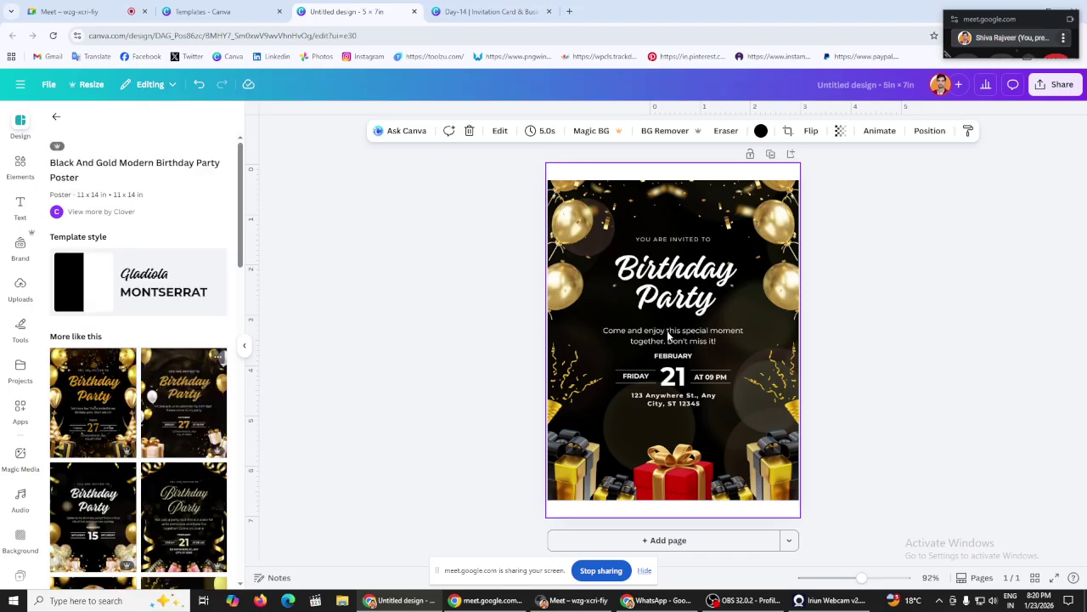
left_click(437, 318)
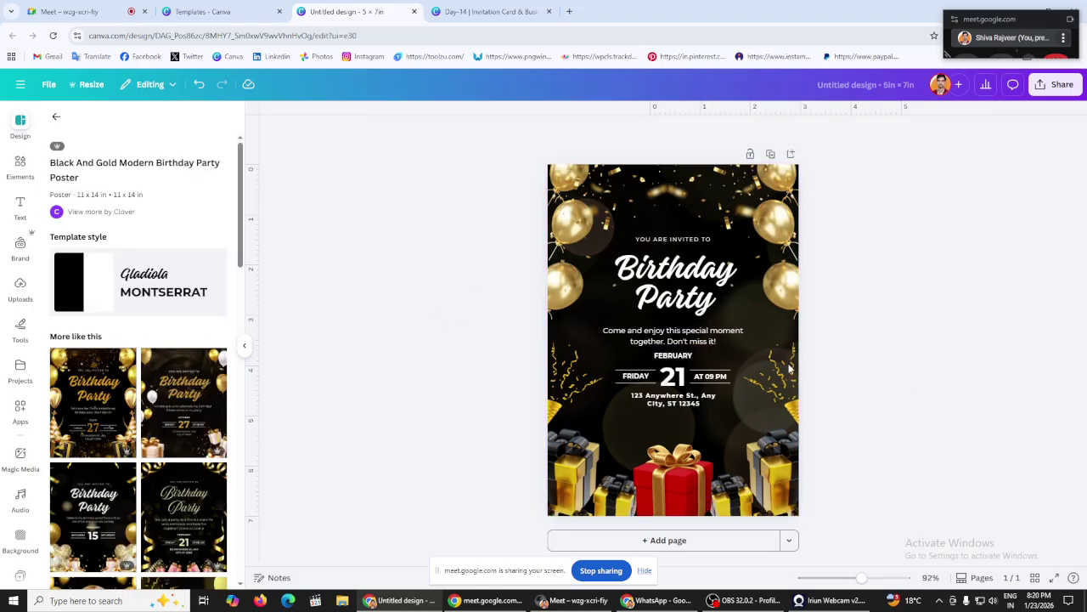
double_click(680, 403)
left_click(384, 301)
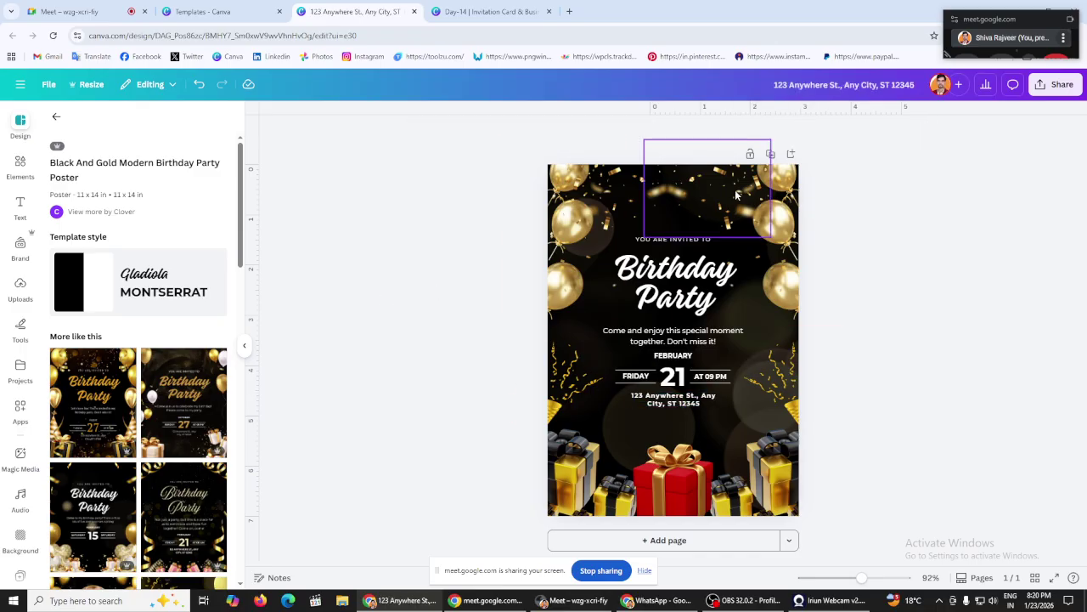
scroll(180, 346, "down", 5)
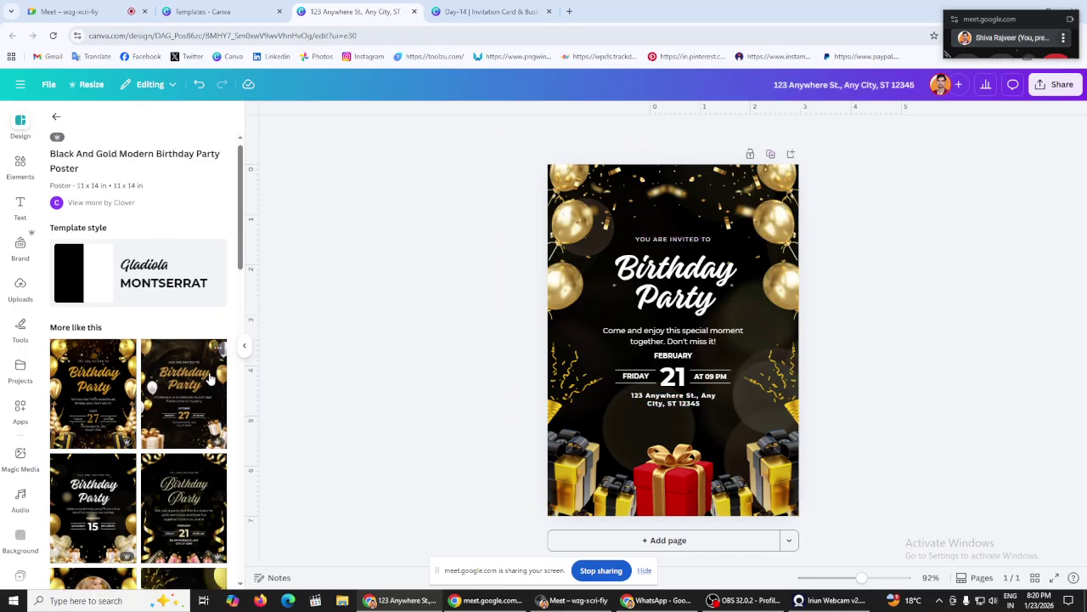
scroll(180, 346, "up", 5)
Step: Return to the birthday party results and add a blank page after the invitation
left_click(59, 117)
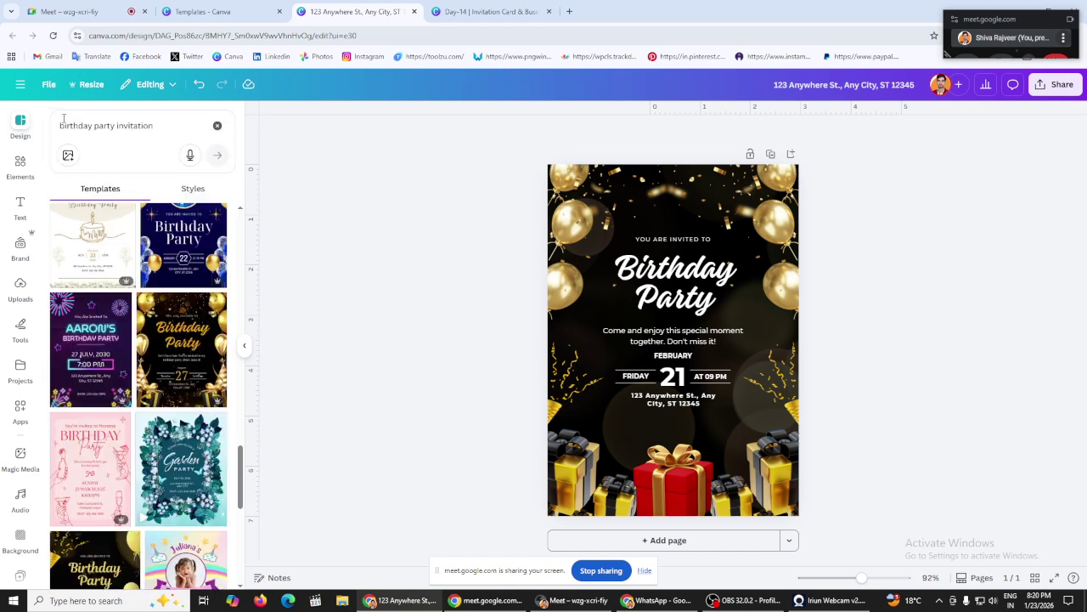
scroll(169, 343, "down", 10)
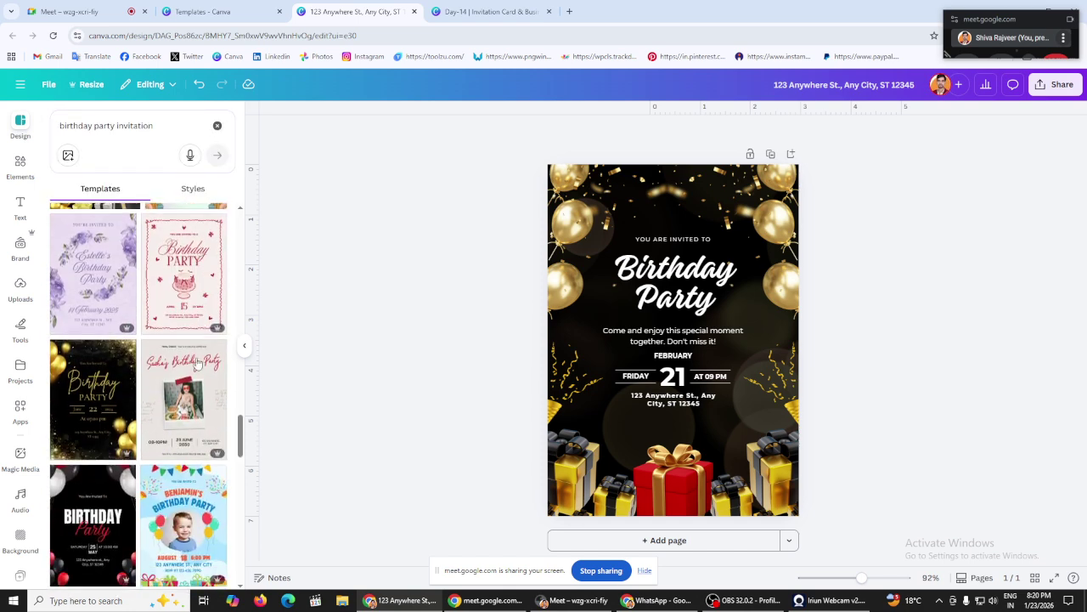
scroll(169, 343, "down", 1)
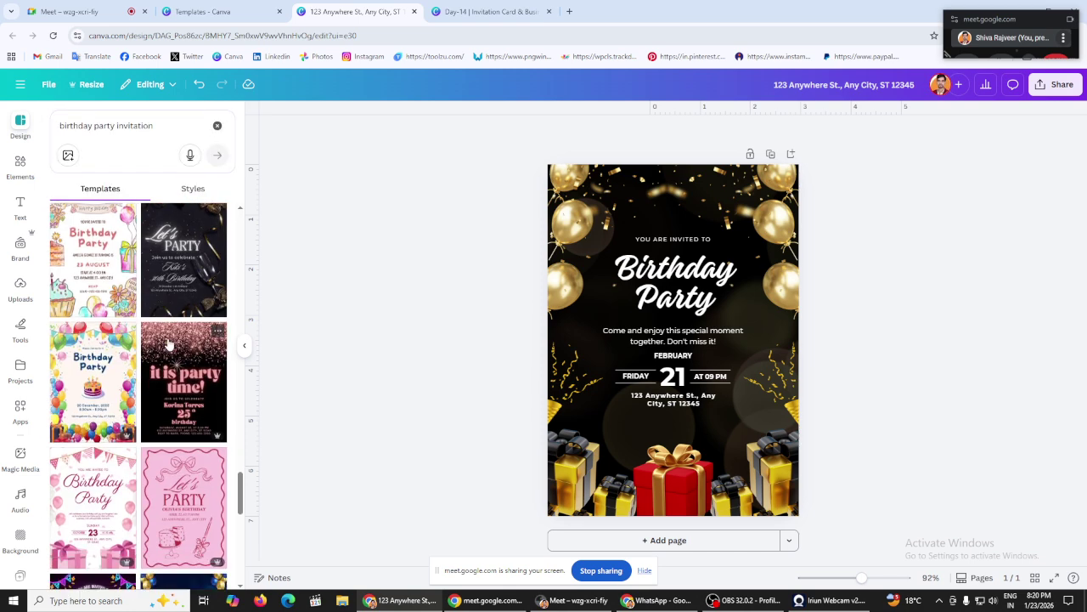
scroll(168, 344, "down", 10)
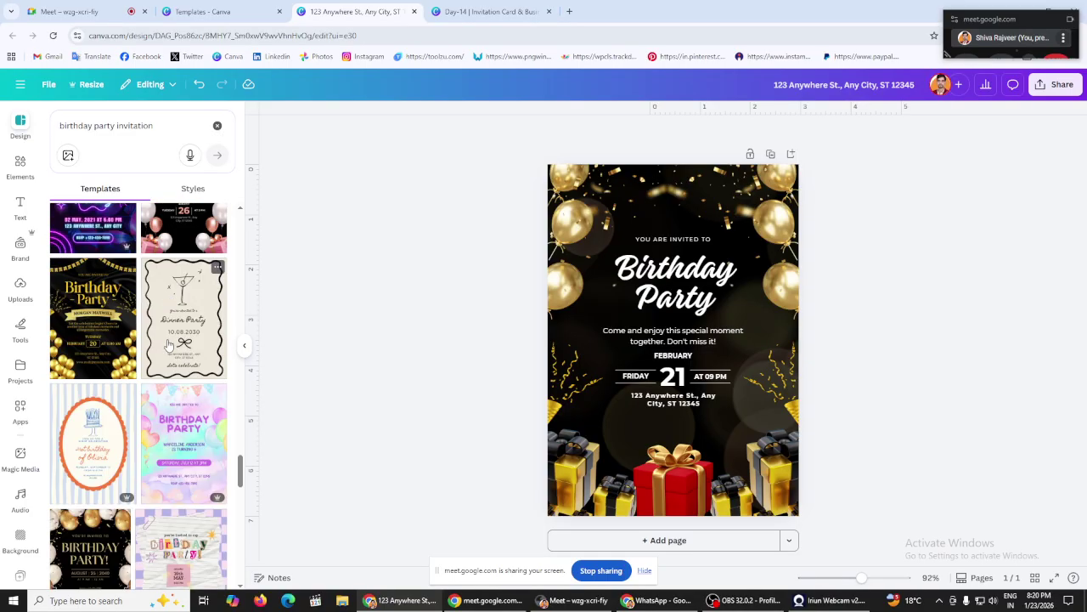
scroll(169, 343, "down", 5)
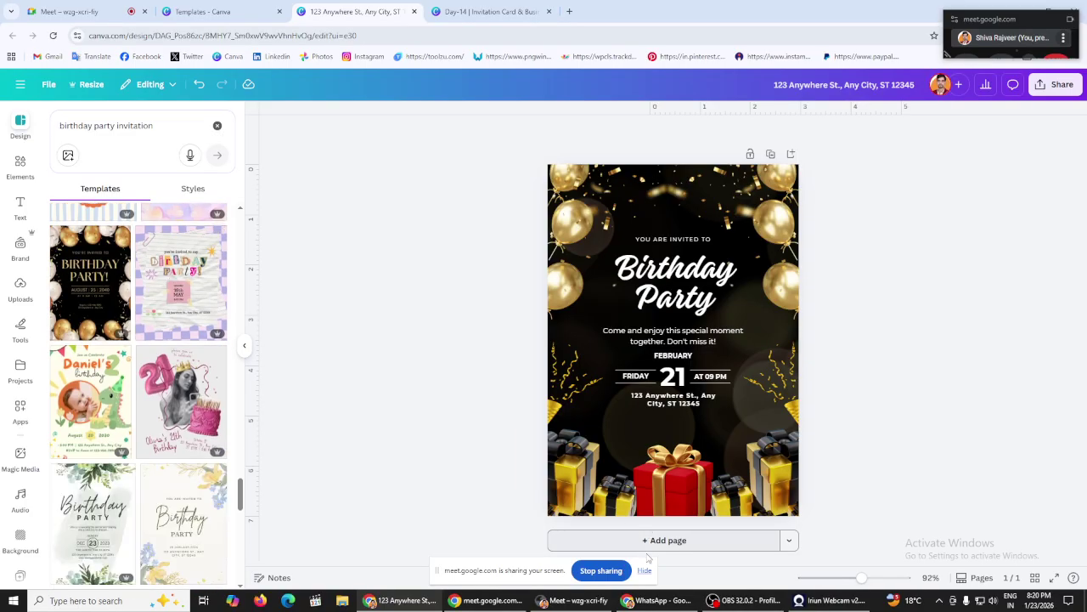
left_click(654, 541)
Step: Scroll through both pages and glance at the Templates browser tab before returning
scroll(457, 353, "up", 5)
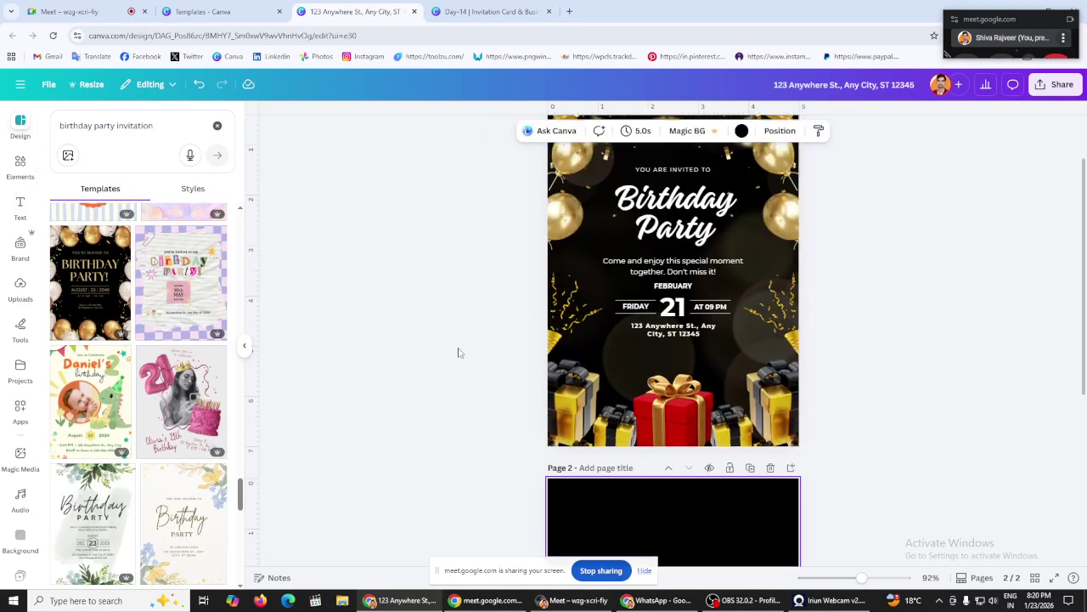
scroll(457, 338, "down", 5)
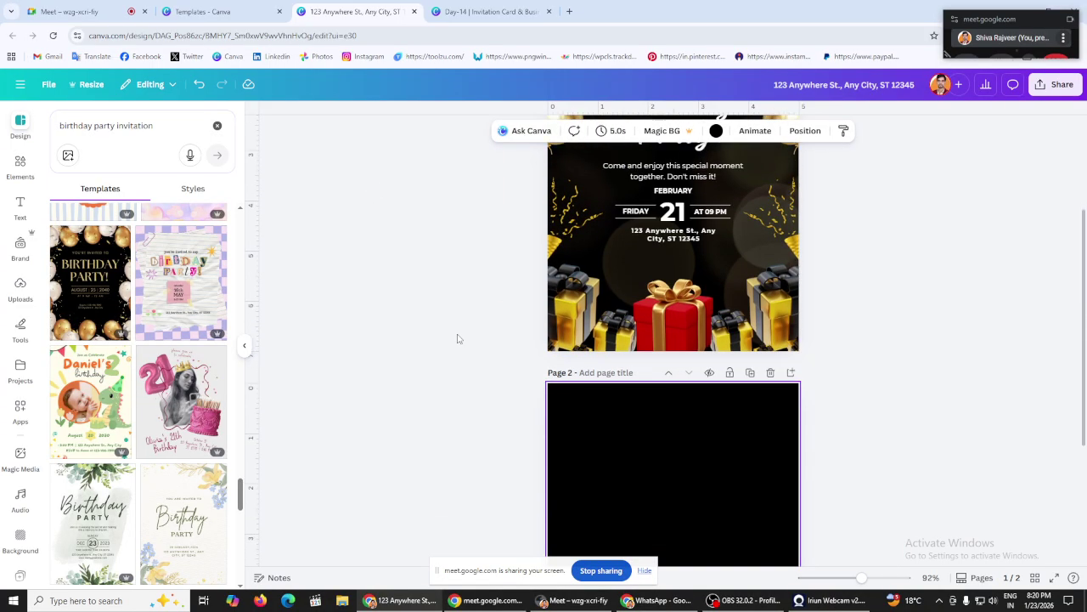
scroll(457, 338, "up", 5)
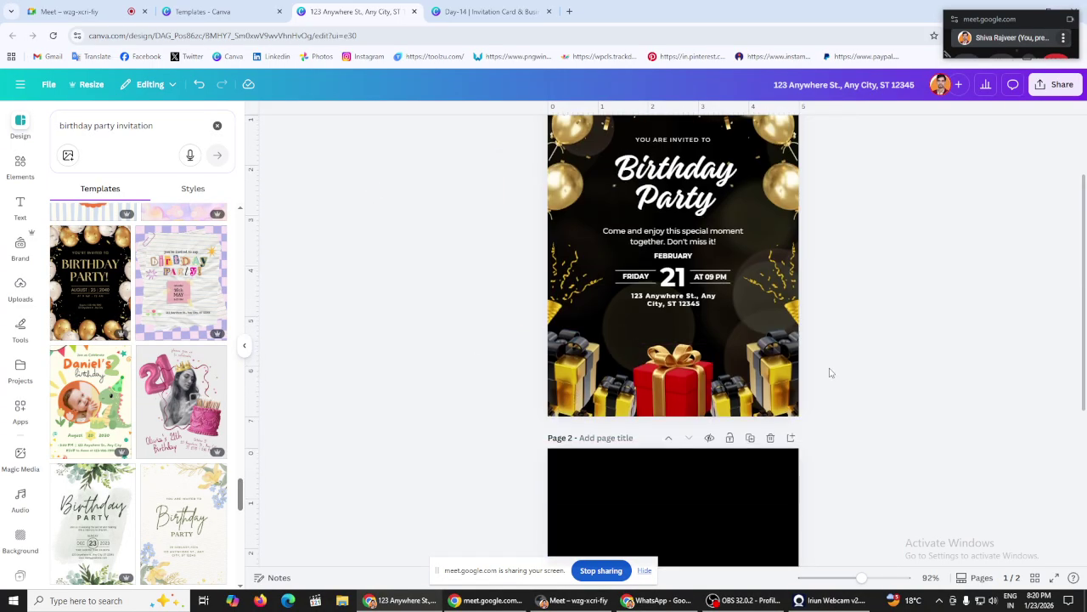
scroll(828, 371, "up", 2)
left_click_drag(498, 142, 615, 261)
scroll(399, 261, "down", 3)
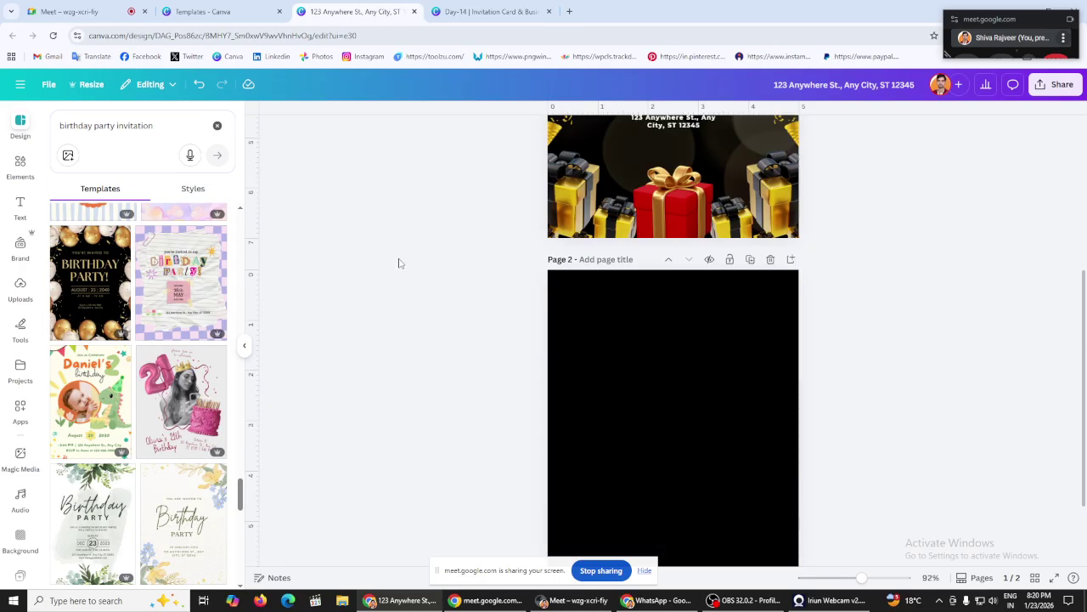
left_click(238, 11)
left_click(371, 6)
scroll(105, 272, "up", 10)
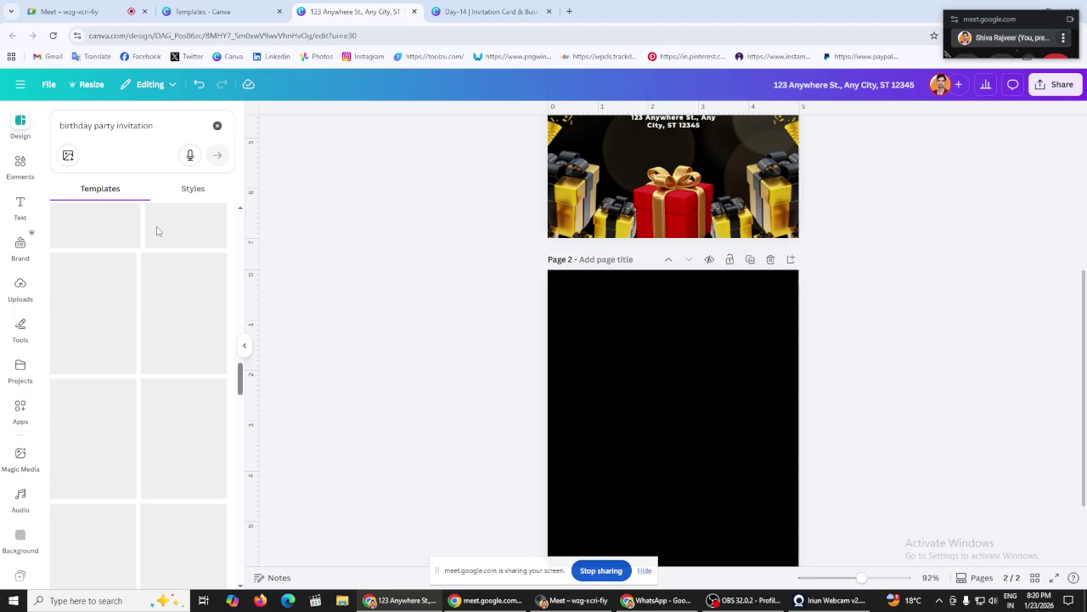
Step: Search 'grand opening invitation' templates and apply the red curtain Grand Opening design
left_click(216, 126)
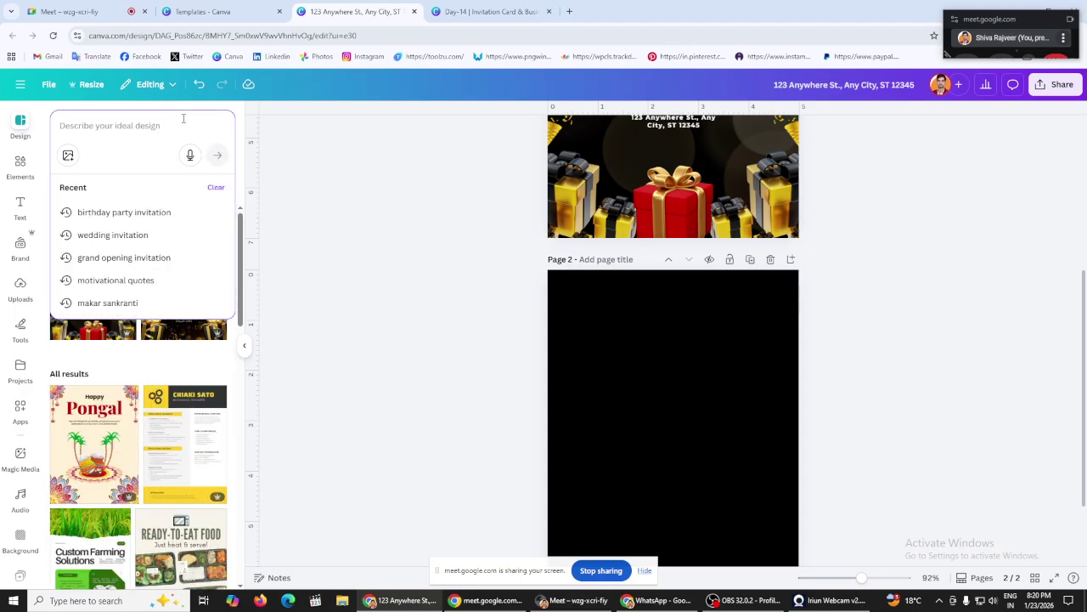
type("gra")
left_click(150, 210)
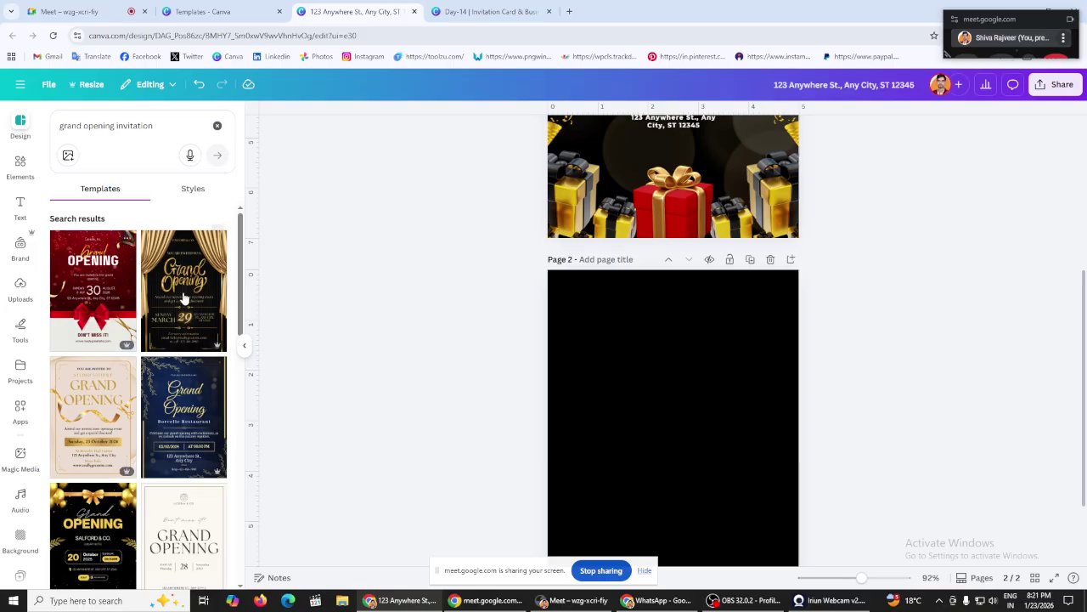
scroll(183, 297, "down", 5)
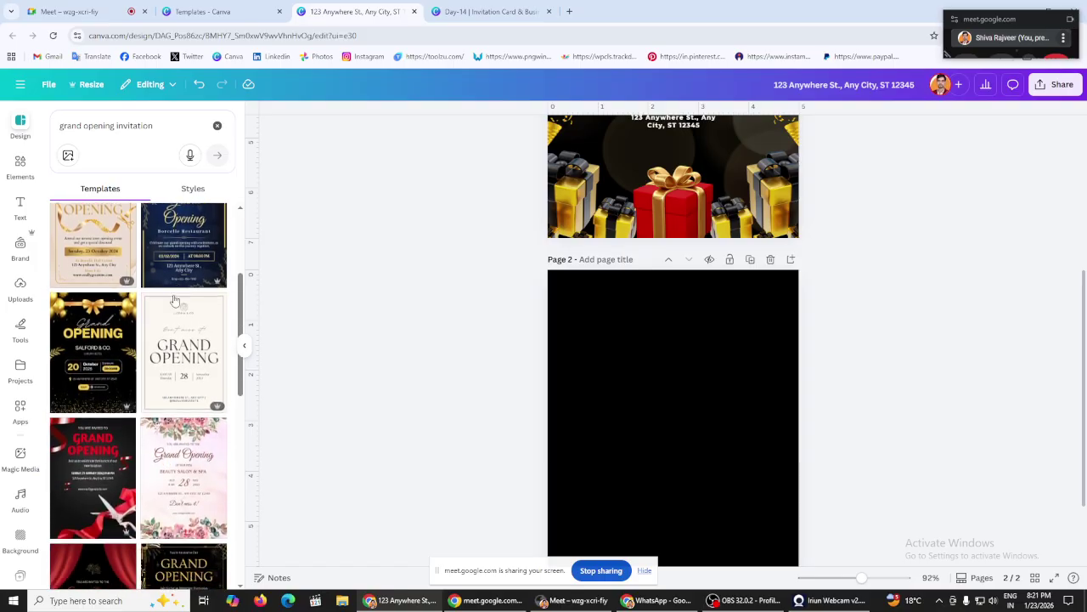
scroll(175, 300, "down", 10)
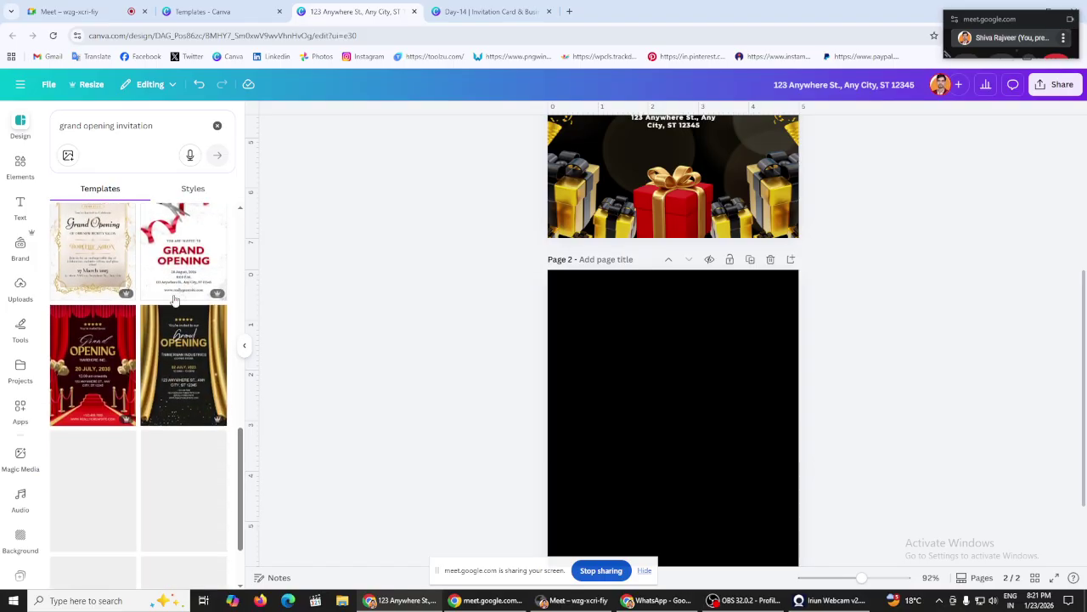
scroll(548, 345, "down", 2)
left_click(89, 370)
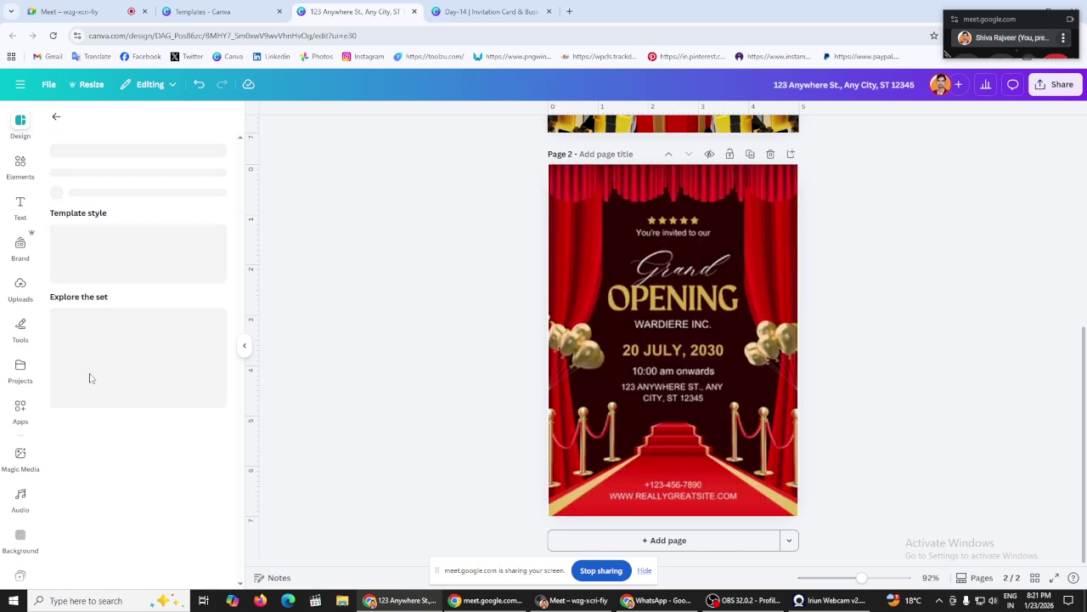
Step: Delete the old Birthday Party page and add a blank page after the Grand Opening design
scroll(484, 308, "up", 5)
scroll(481, 305, "down", 5)
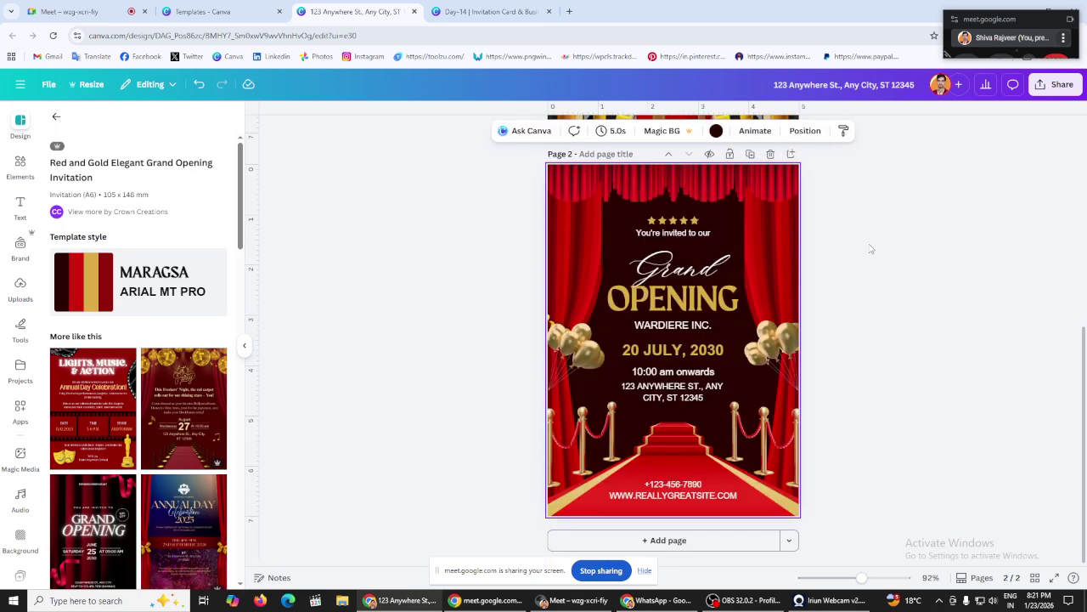
scroll(871, 249, "up", 5)
left_click(772, 161)
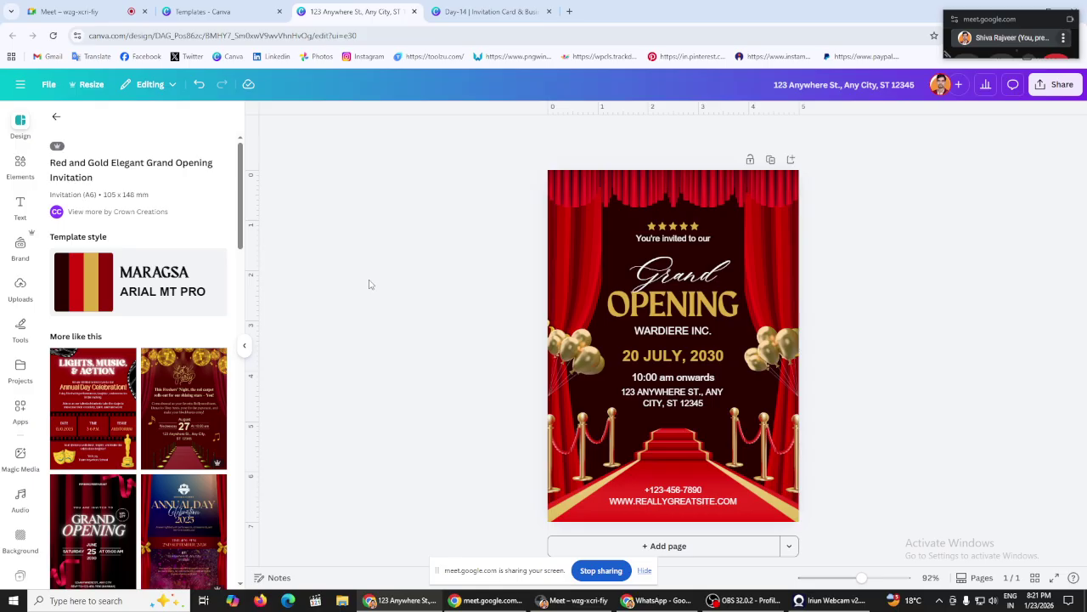
left_click(678, 545)
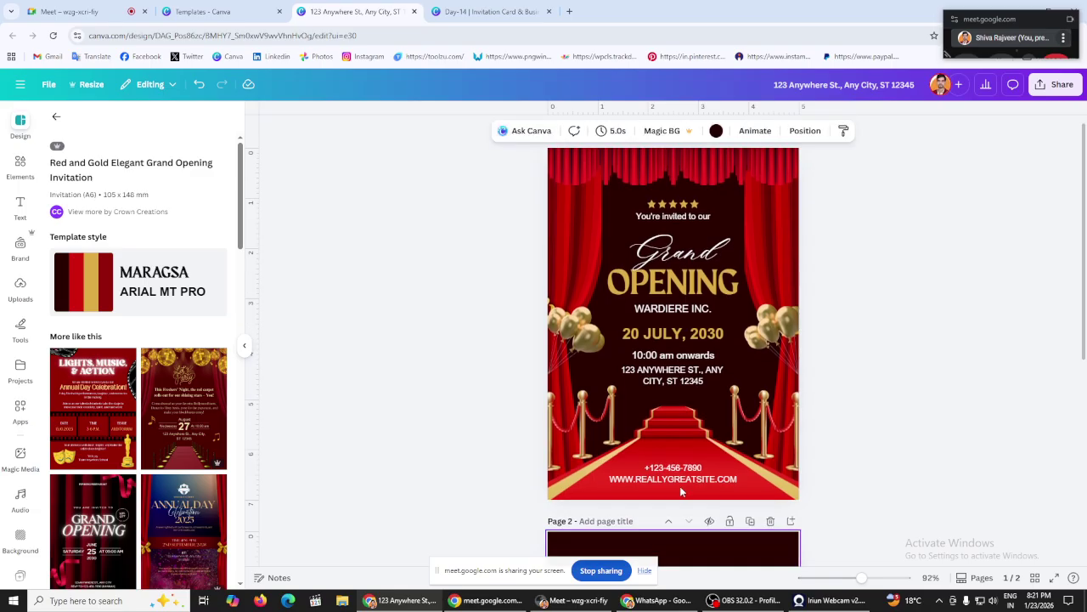
scroll(954, 339, "up", 5)
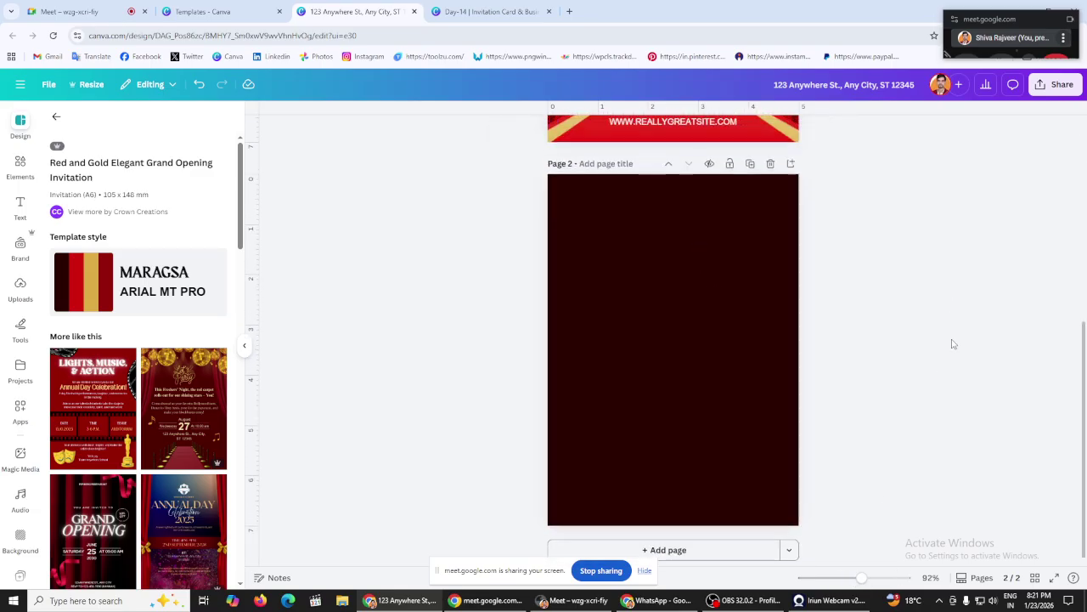
Step: Add a Heading text element and drag it down onto the dark second page
left_click(58, 119)
left_click(20, 205)
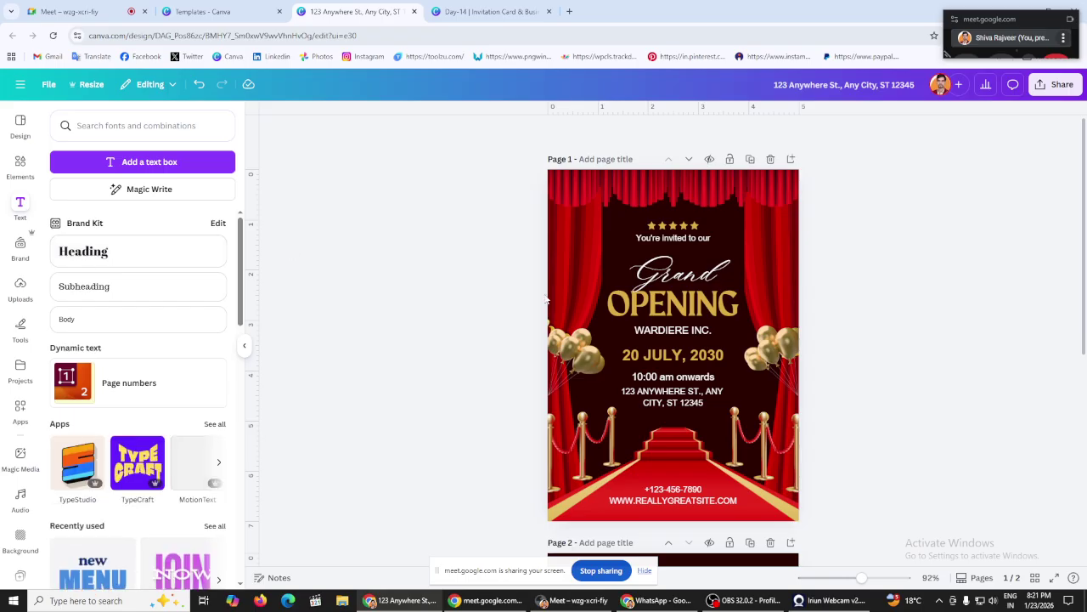
scroll(469, 263, "down", 2)
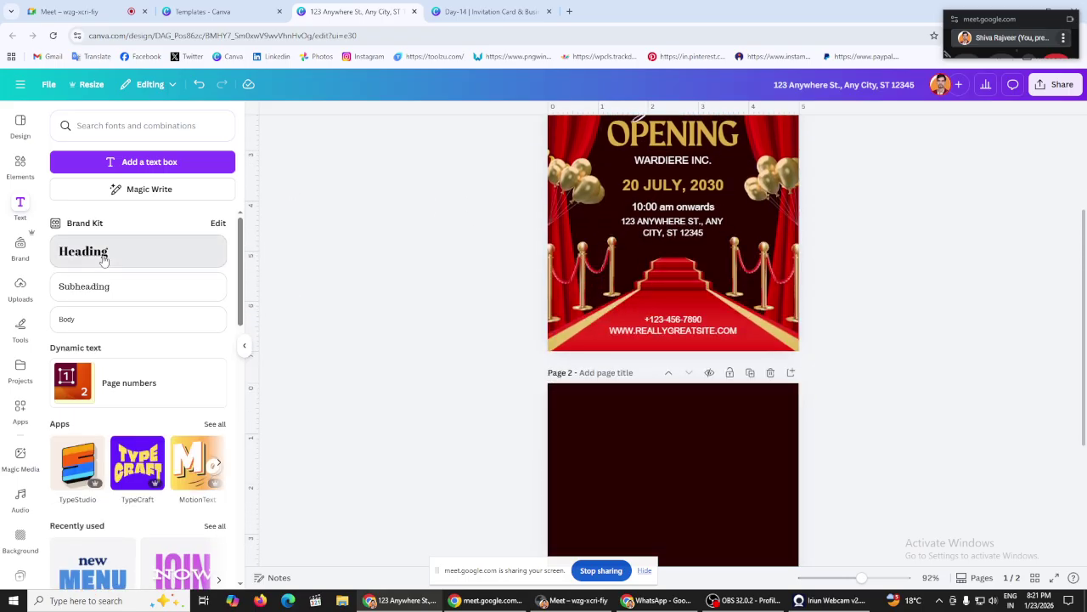
left_click(103, 259)
left_click(340, 273)
left_click(692, 245)
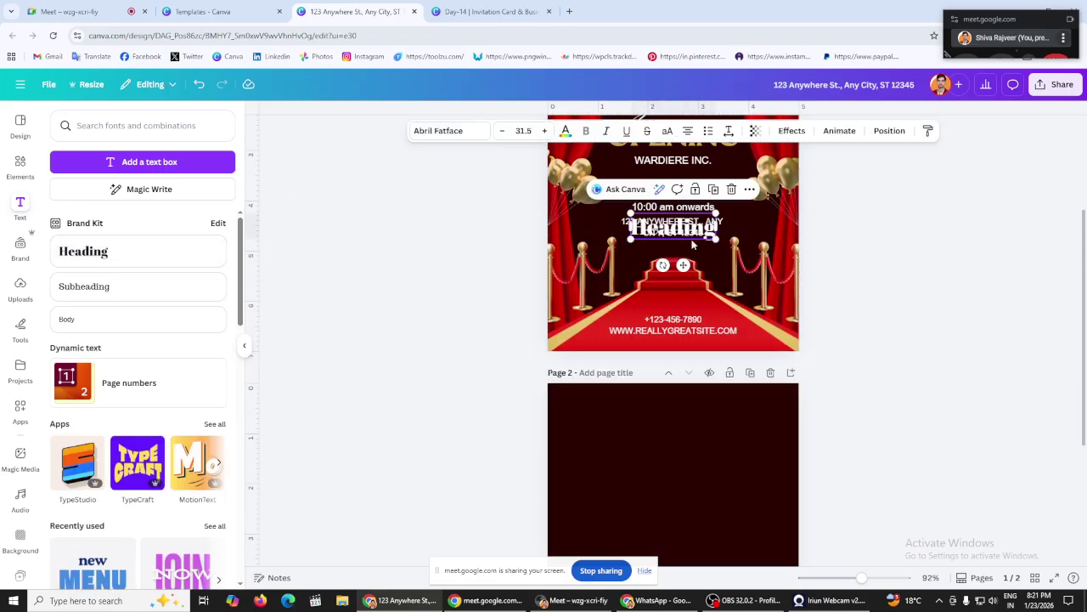
left_click_drag(693, 244, 685, 484)
left_click(343, 402)
scroll(356, 383, "down", 1)
scroll(356, 382, "up", 2)
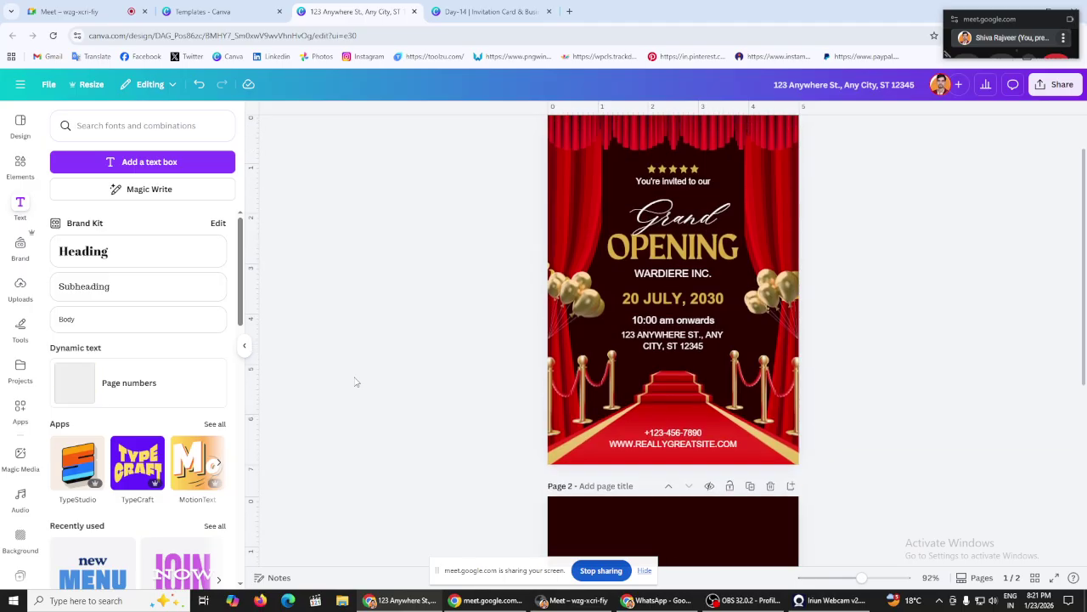
Step: Copy the 'You're invited to our' line and paste it over the Heading text
left_click(661, 185)
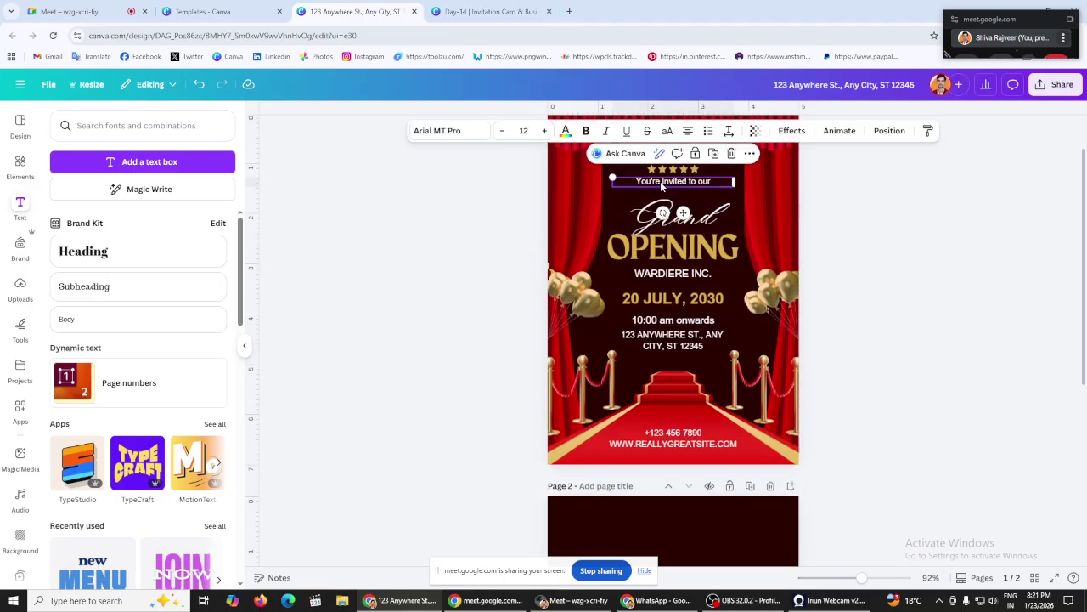
left_click(661, 184)
key("ctrl+c")
right_click(661, 181)
left_click(694, 253)
left_click(403, 281)
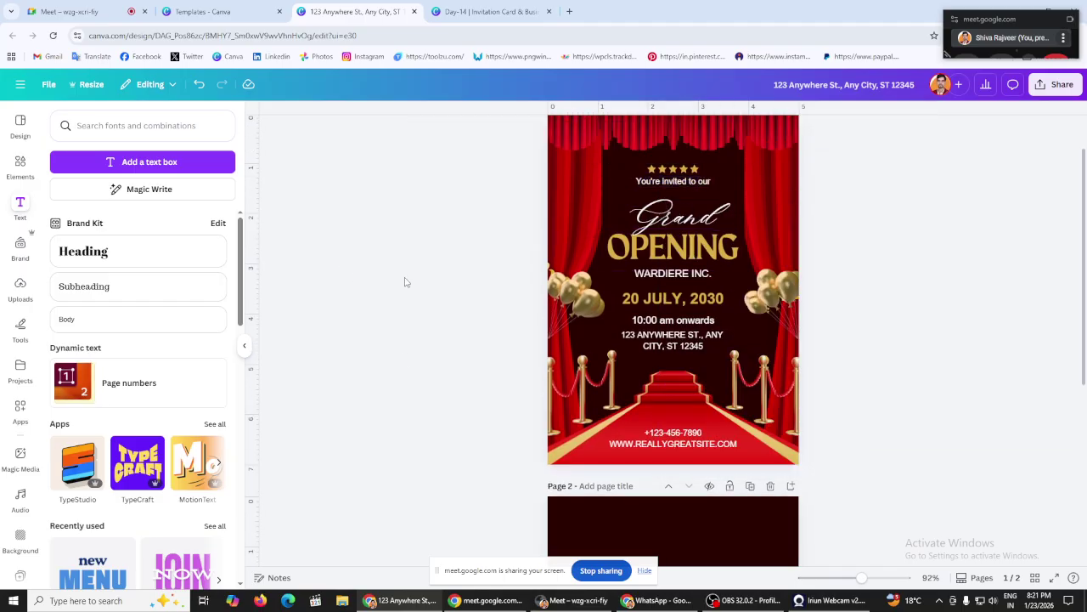
scroll(691, 306, "down", 5)
double_click(659, 249)
right_click(660, 246)
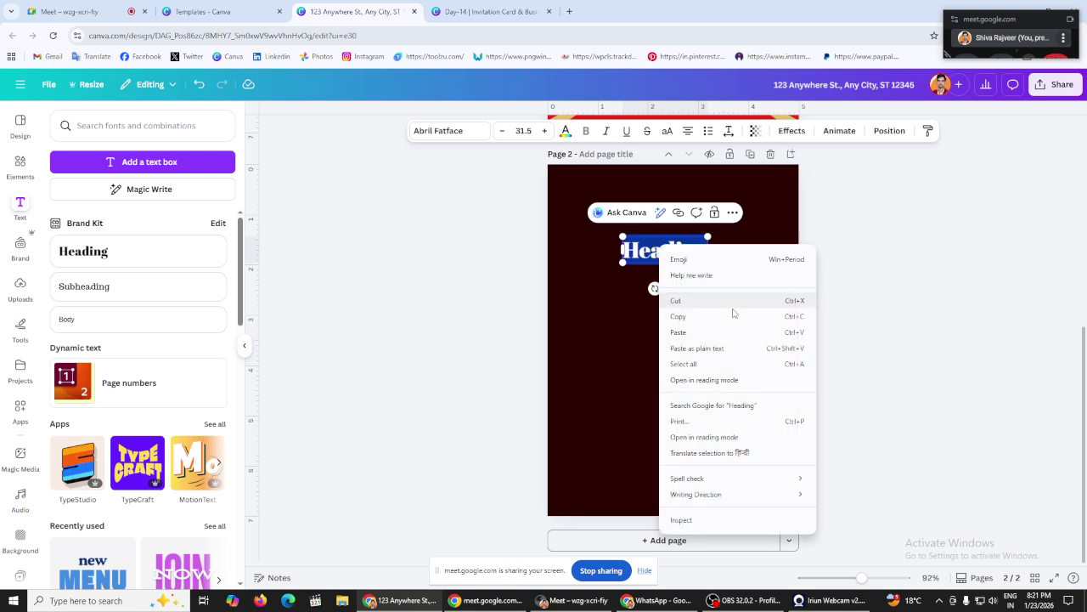
left_click(731, 332)
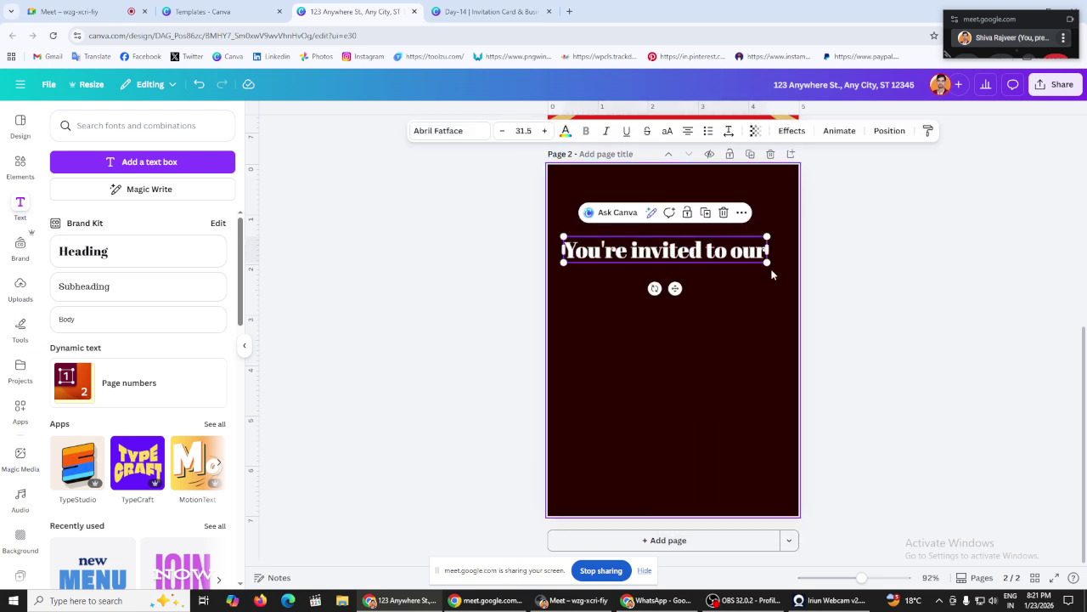
Step: Shrink the invitation line, move it near the top, and set it in Poppins SemiBold
left_click_drag(769, 264, 672, 235)
left_click(418, 234)
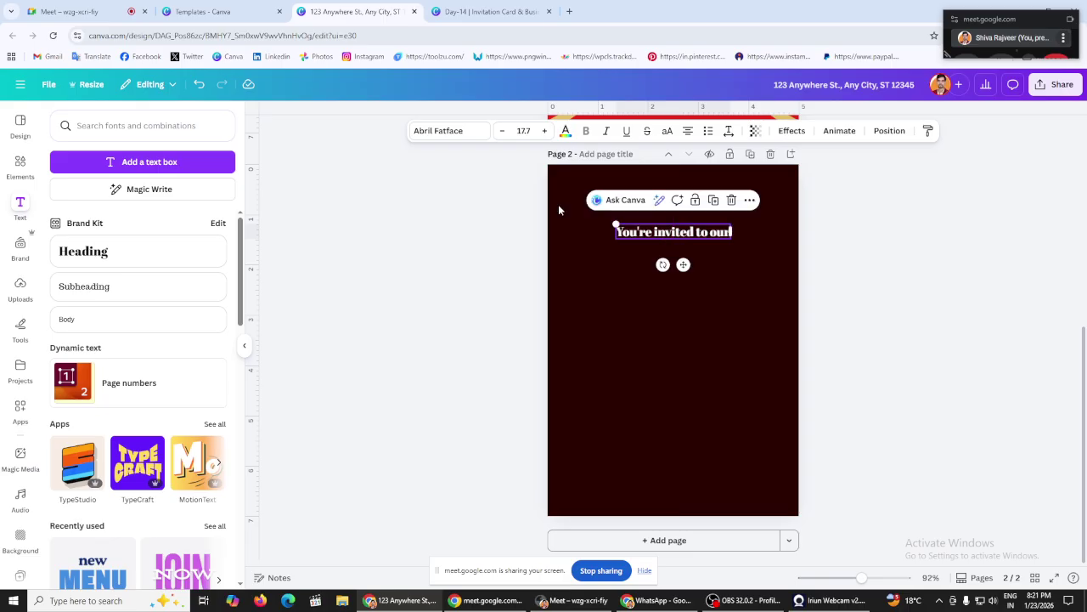
left_click(434, 140)
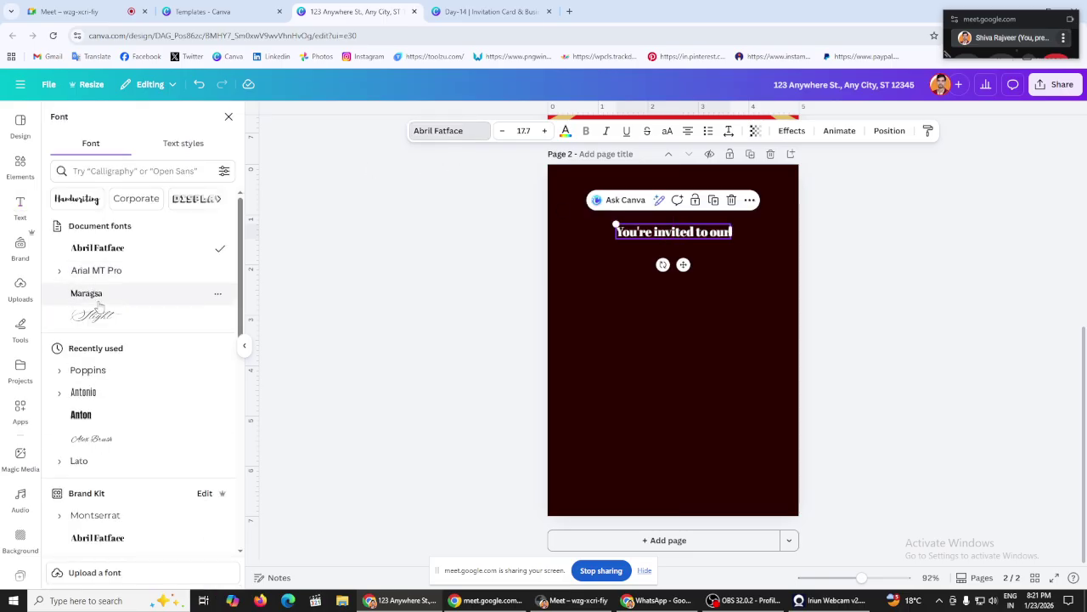
scroll(85, 310, "down", 1)
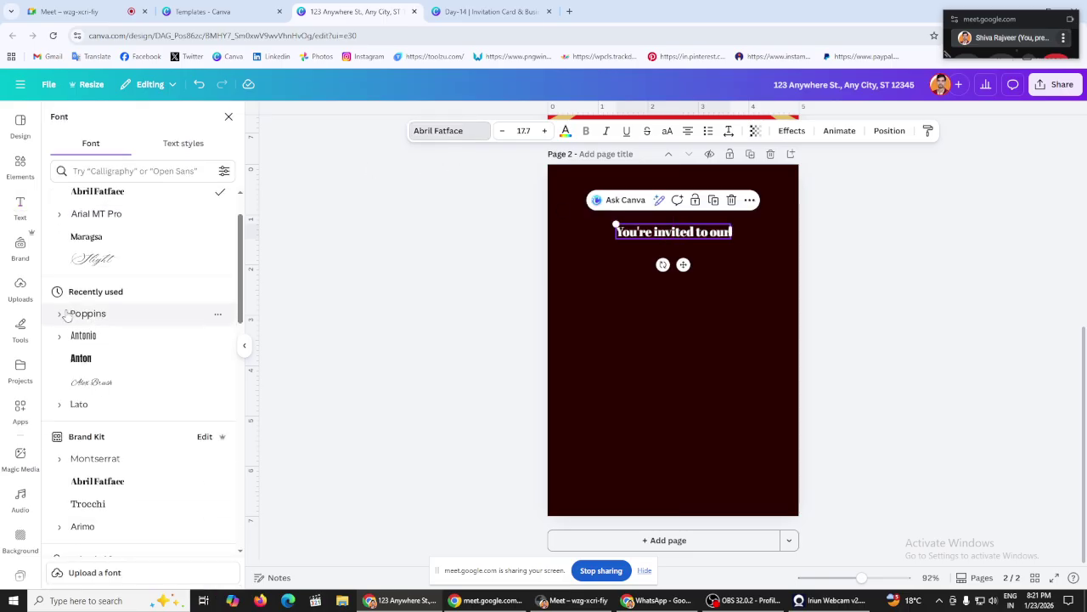
left_click(60, 316)
scroll(132, 289, "down", 2)
left_click(128, 338)
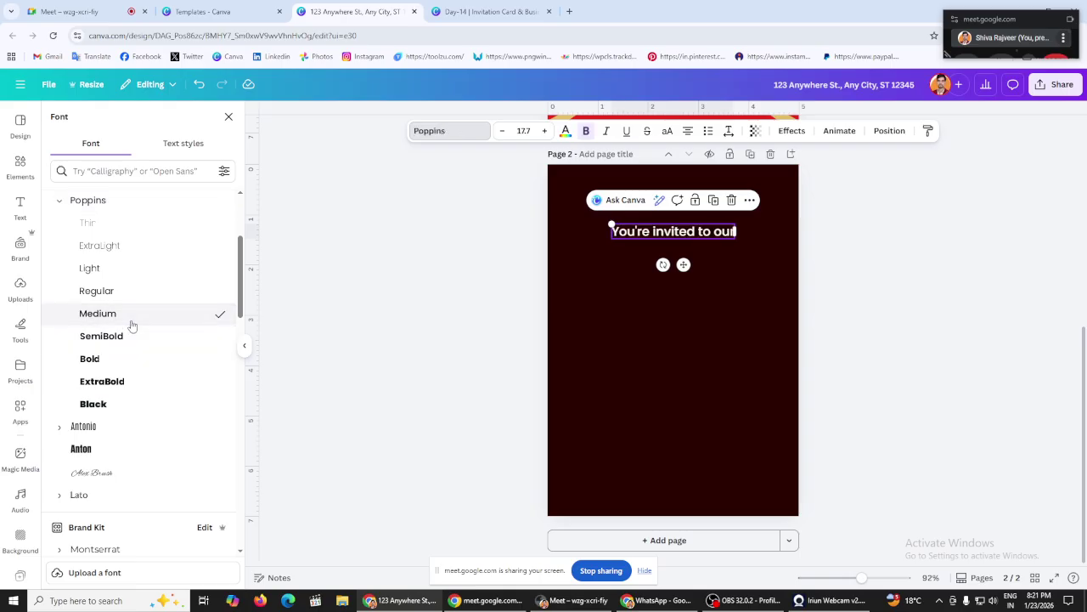
left_click(131, 340)
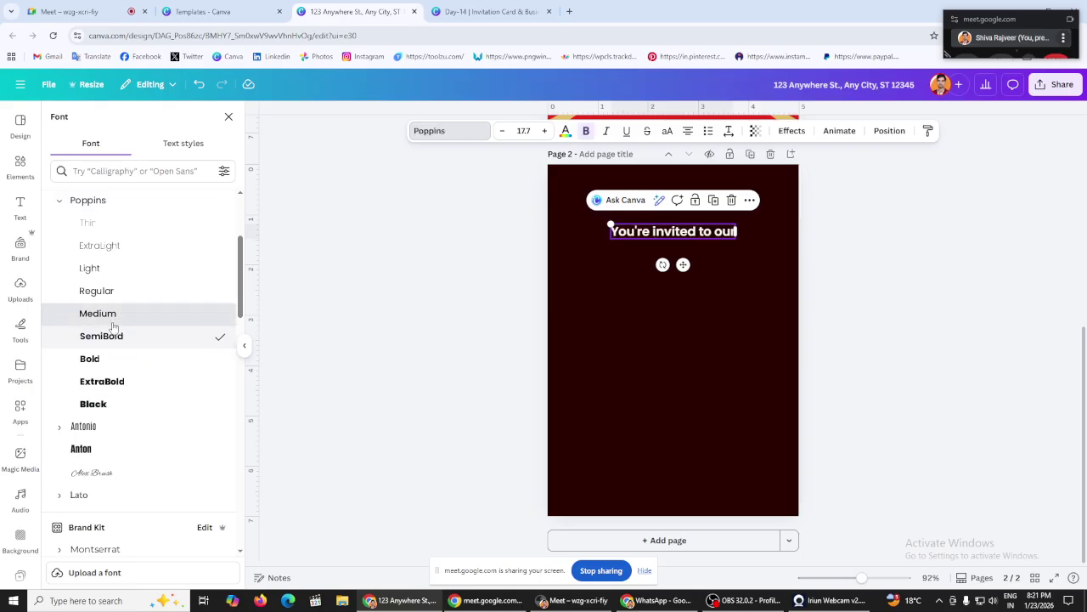
left_click(113, 319)
left_click(449, 304)
Step: Nudge the invitation line slightly up and left, then deselect it
left_click(662, 230)
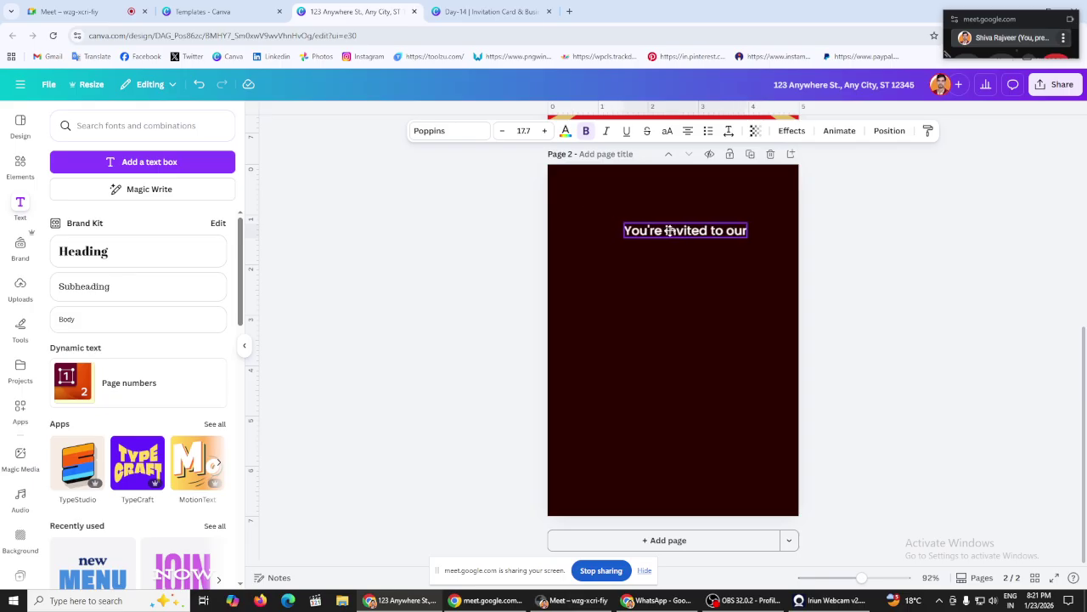
left_click_drag(677, 222, 673, 221)
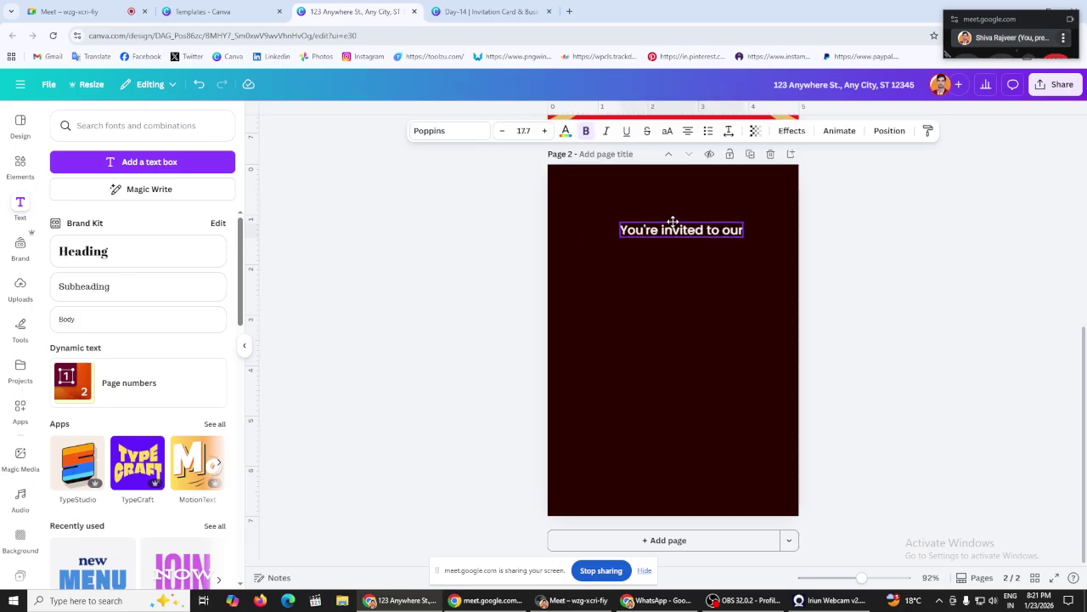
left_click(455, 236)
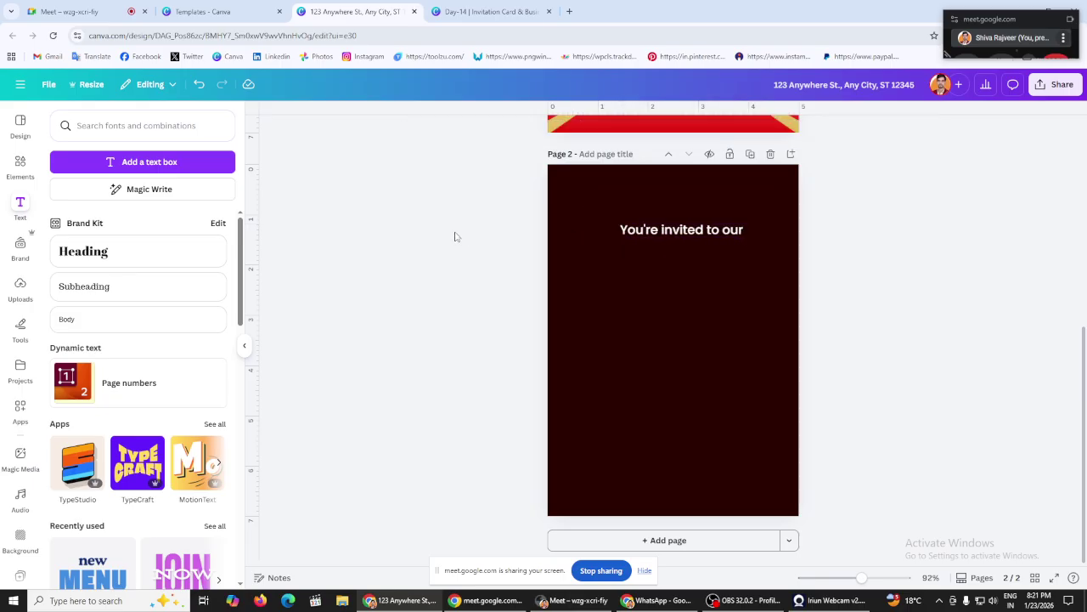
Step: Search the Elements library for 'grand opening'
left_click(20, 163)
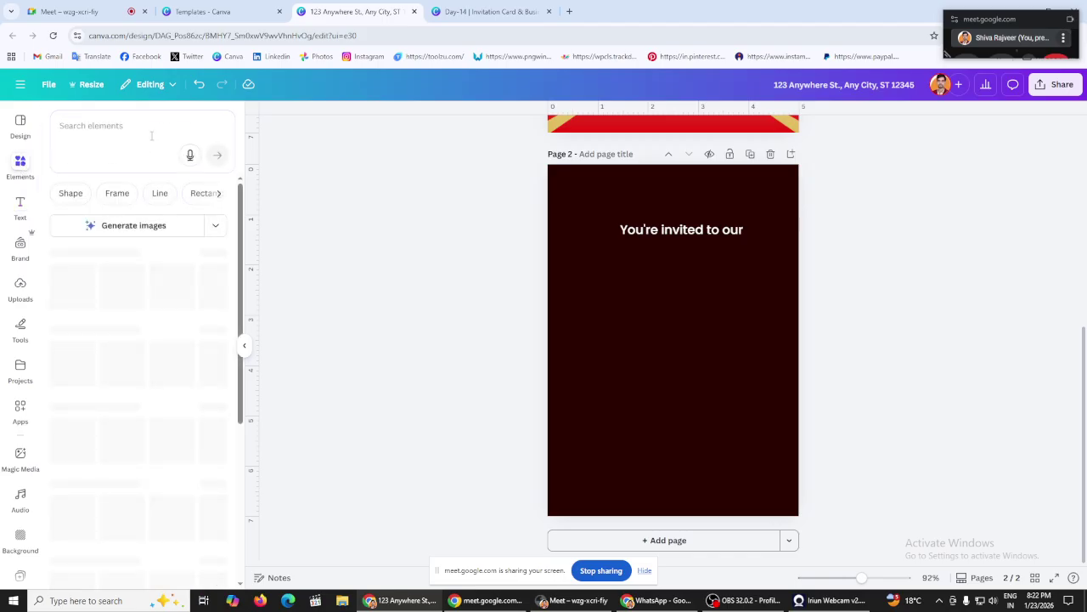
left_click(137, 127)
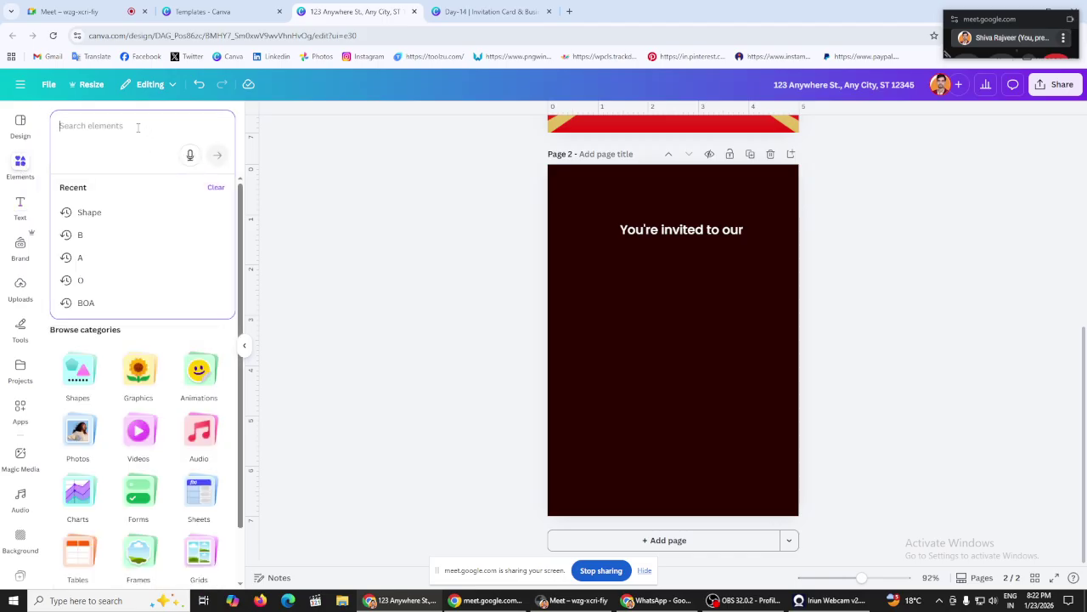
type("grand")
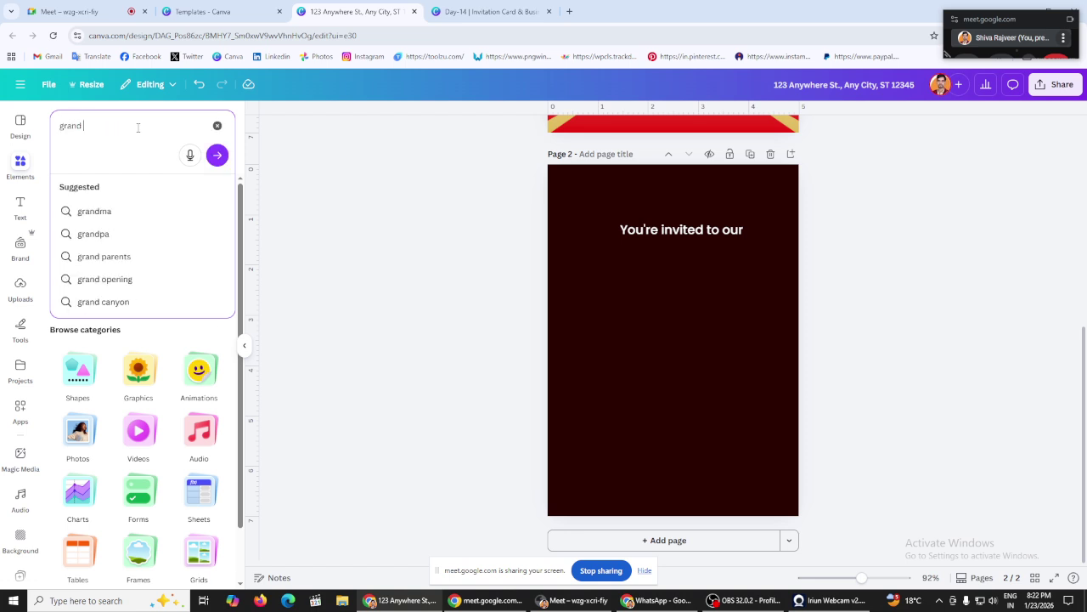
type(" opening")
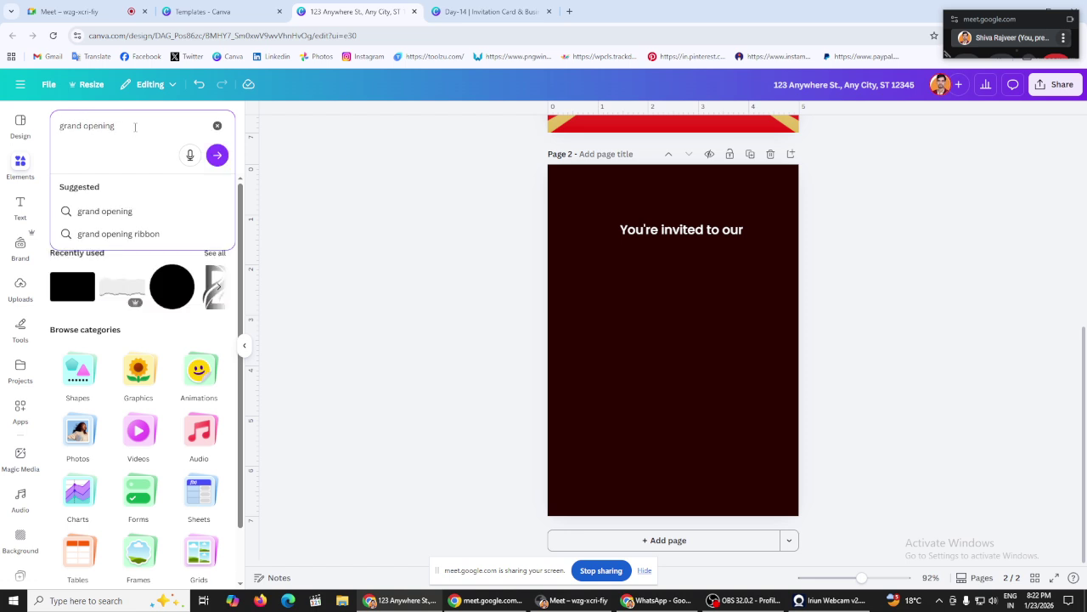
Step: Glance at the video call, lesson slides and 5×7 size tabs, then return to the invitation
left_click(68, 11)
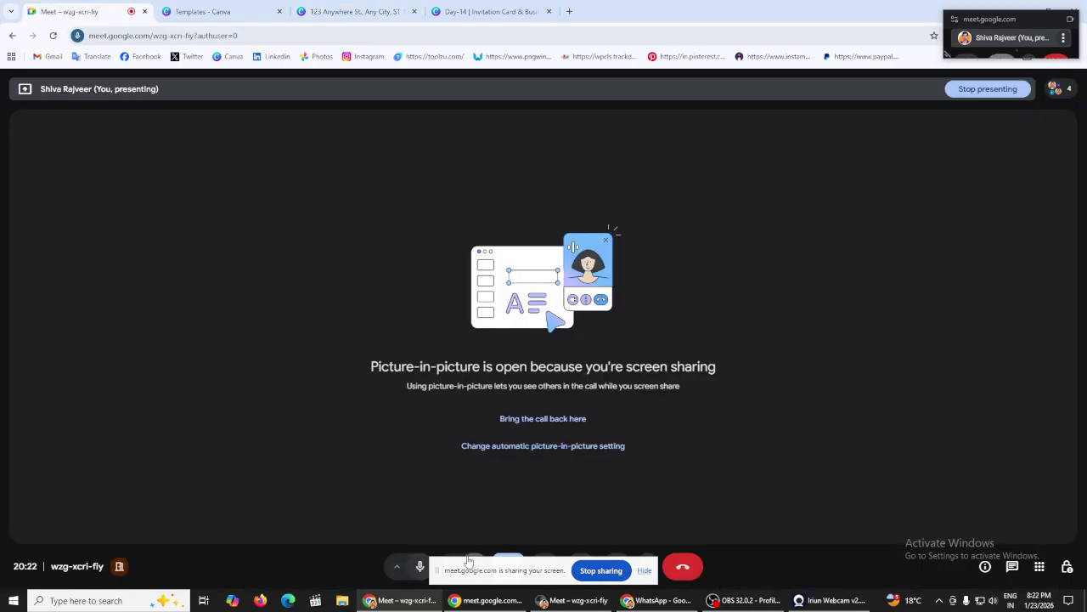
left_click_drag(472, 574, 165, 485)
left_click(489, 11)
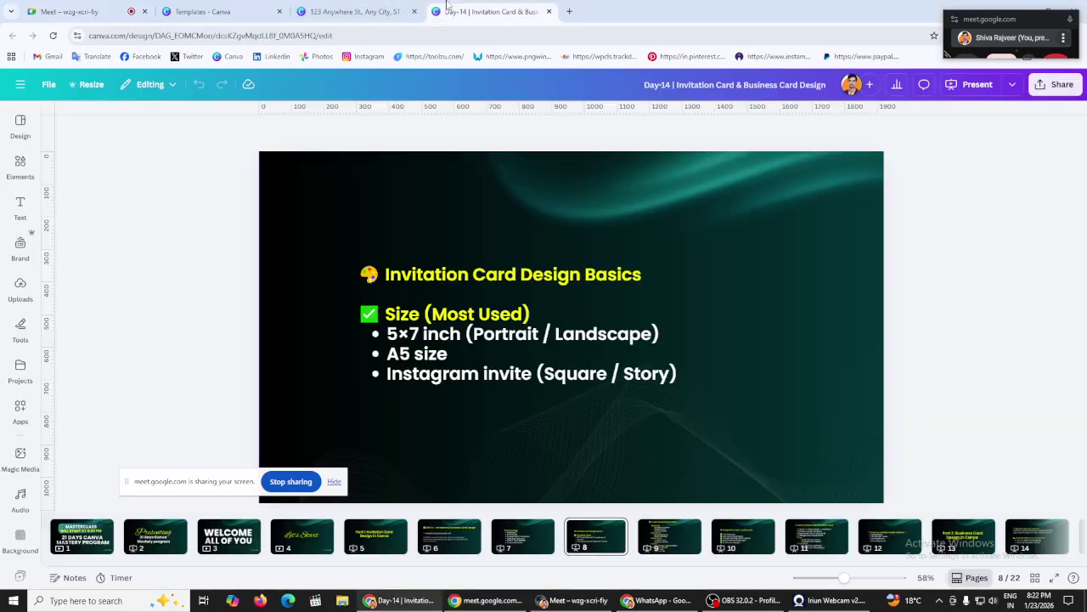
left_click(374, 10)
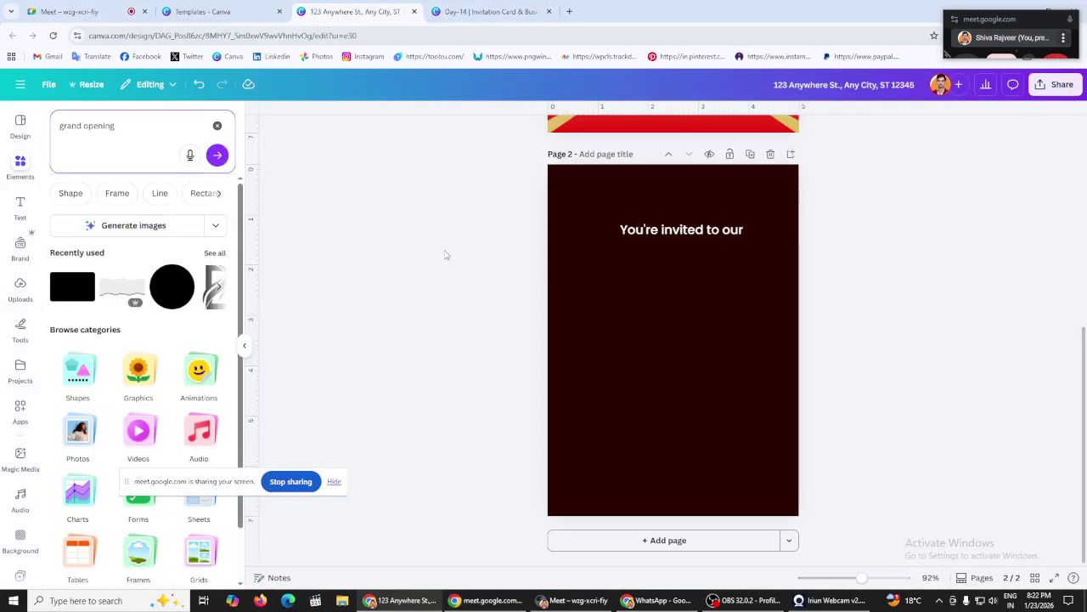
left_click(465, 17)
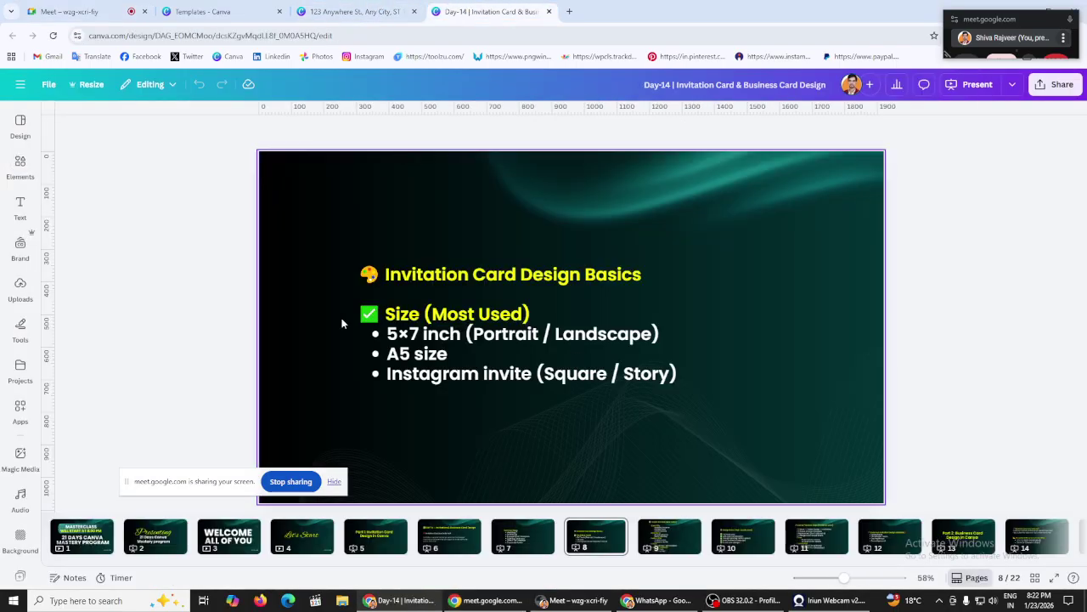
left_click(231, 9)
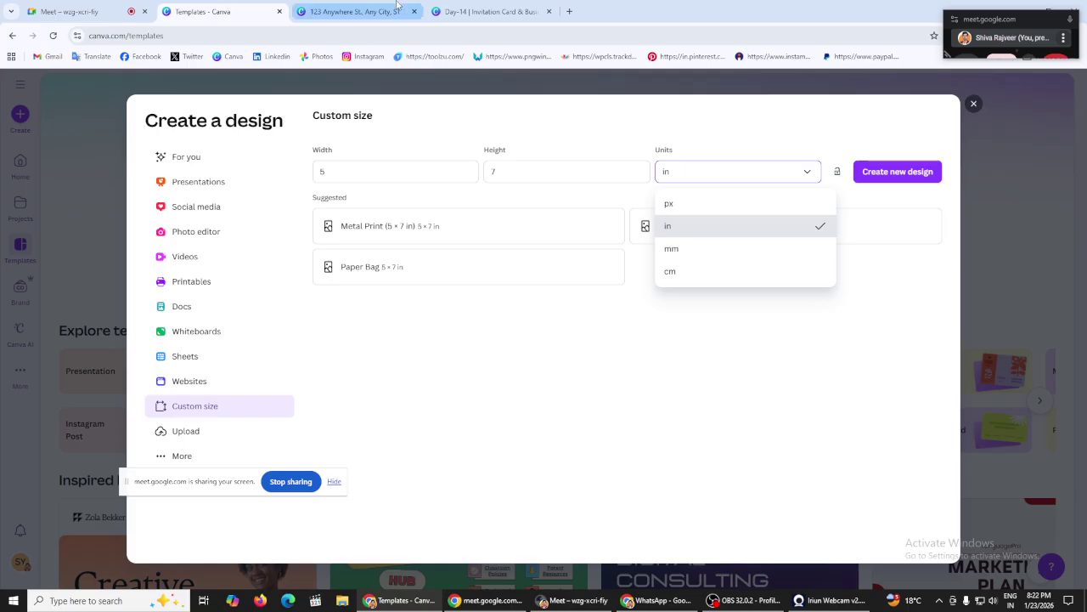
left_click(355, 11)
scroll(425, 238, "down", 4)
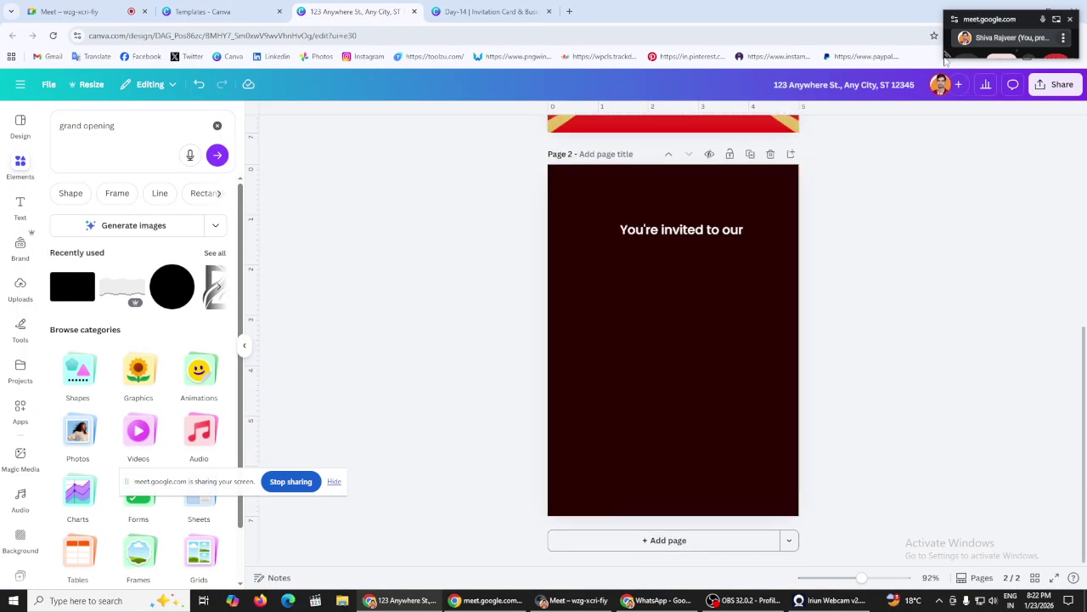
Step: Search elements for 'grand opening ribbon' and show all Graphics results
left_click_drag(945, 55, 966, 105)
left_click(614, 275)
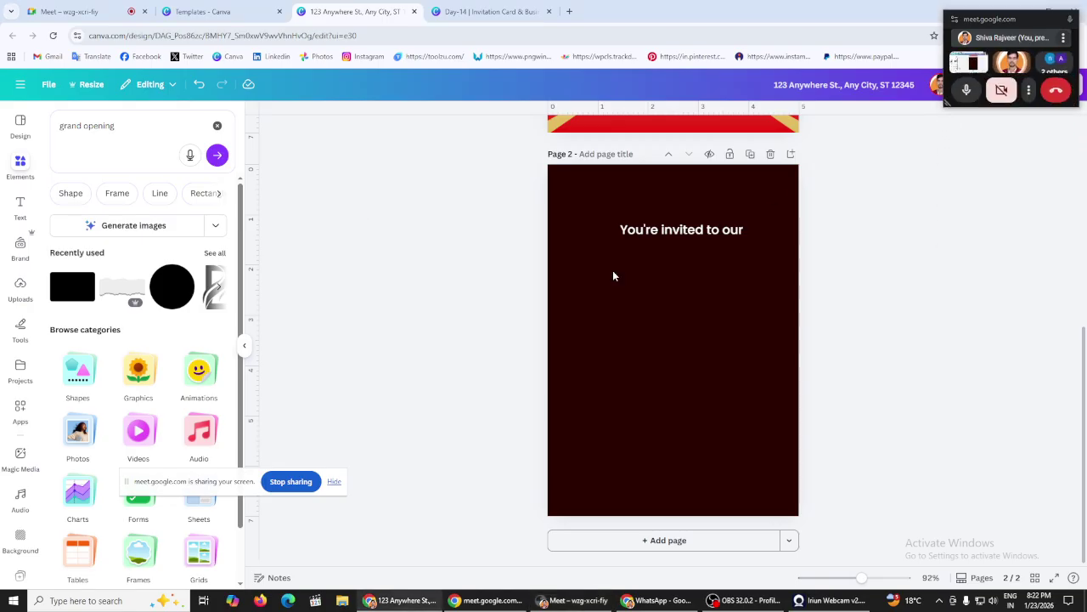
left_click(148, 129)
left_click(152, 211)
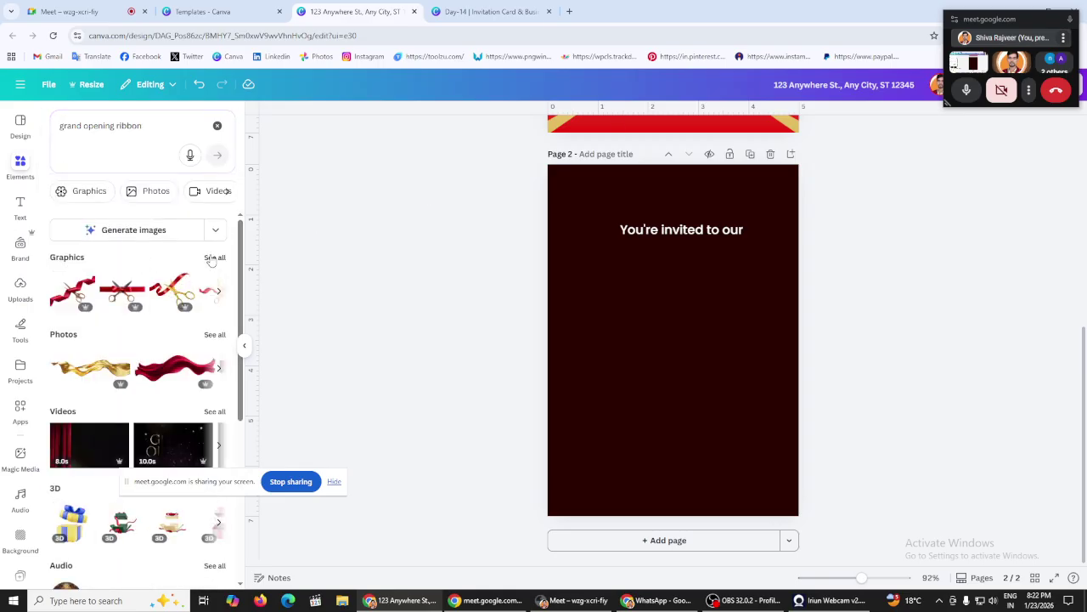
left_click(214, 258)
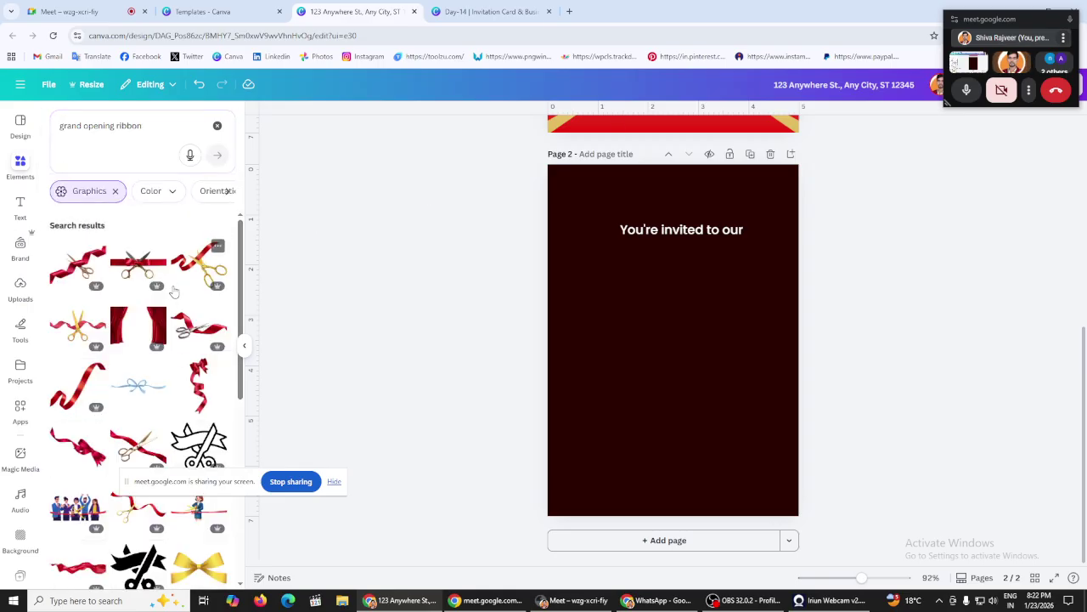
Step: Browse the ribbon graphics and add the gold GRAND OPENING graphic to page 2
scroll(173, 292, "down", 5)
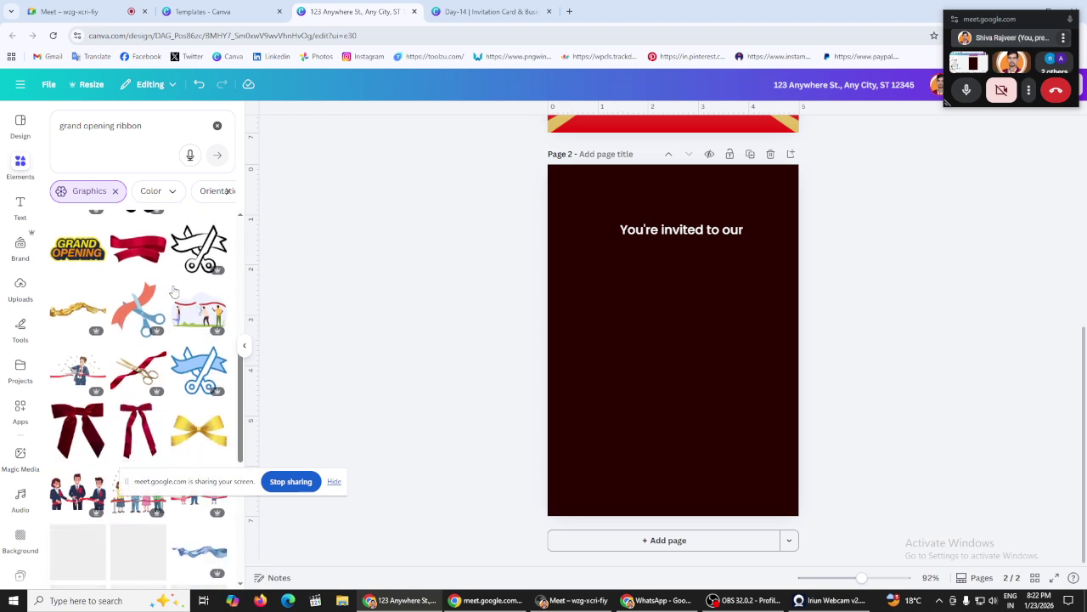
scroll(173, 292, "down", 2)
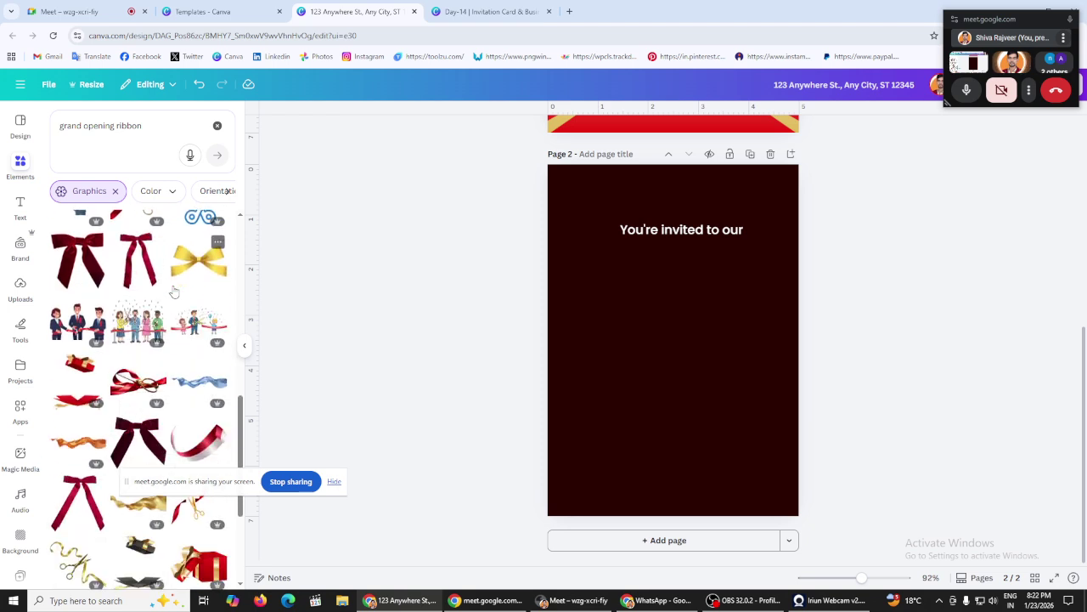
scroll(173, 292, "down", 3)
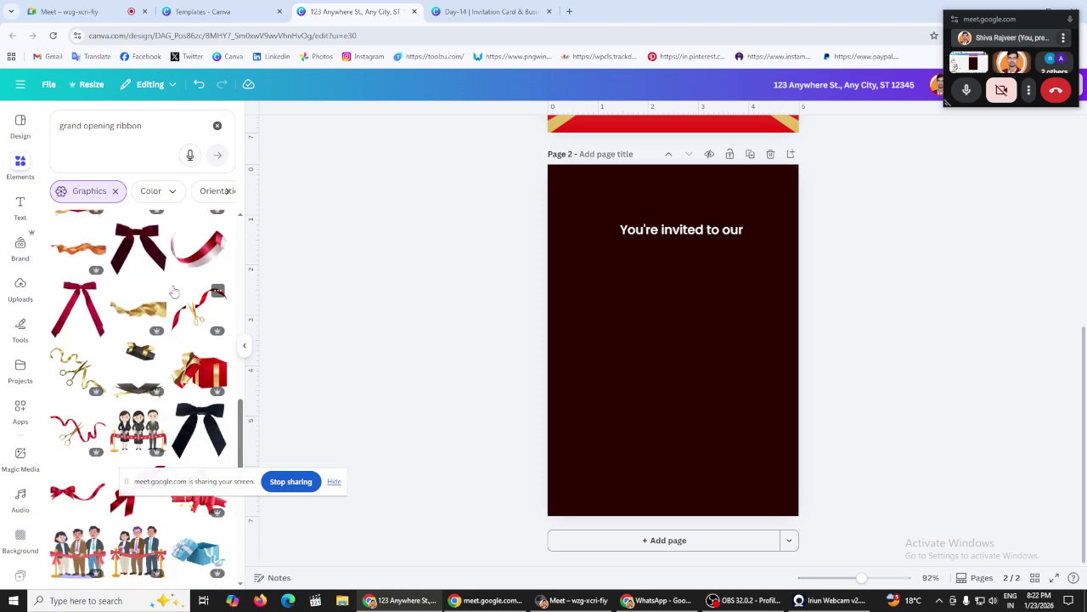
scroll(173, 291, "down", 3)
scroll(173, 291, "down", 2)
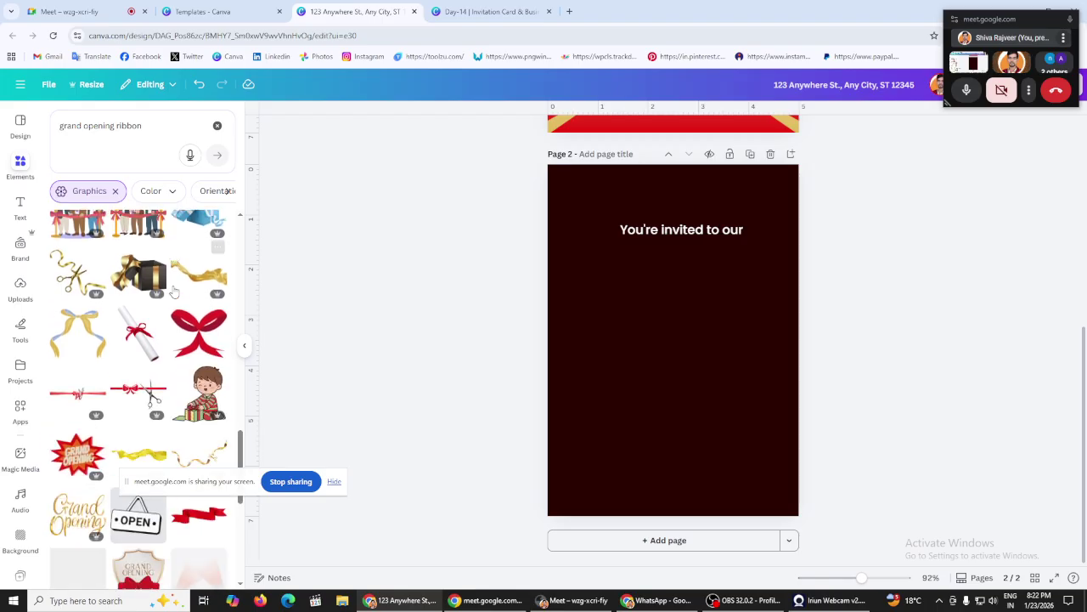
scroll(173, 291, "down", 6)
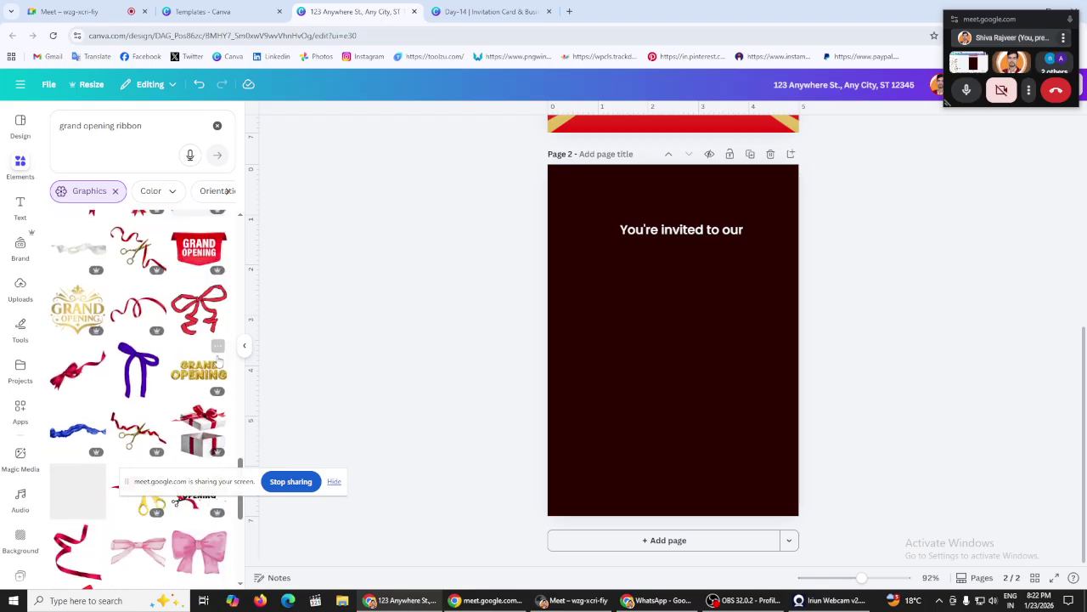
left_click(214, 365)
Step: Place the gold GRAND OPENING graphic below 'You're invited to our', shrink it and centre it
left_click_drag(633, 348, 633, 277)
left_click_drag(776, 308, 753, 301)
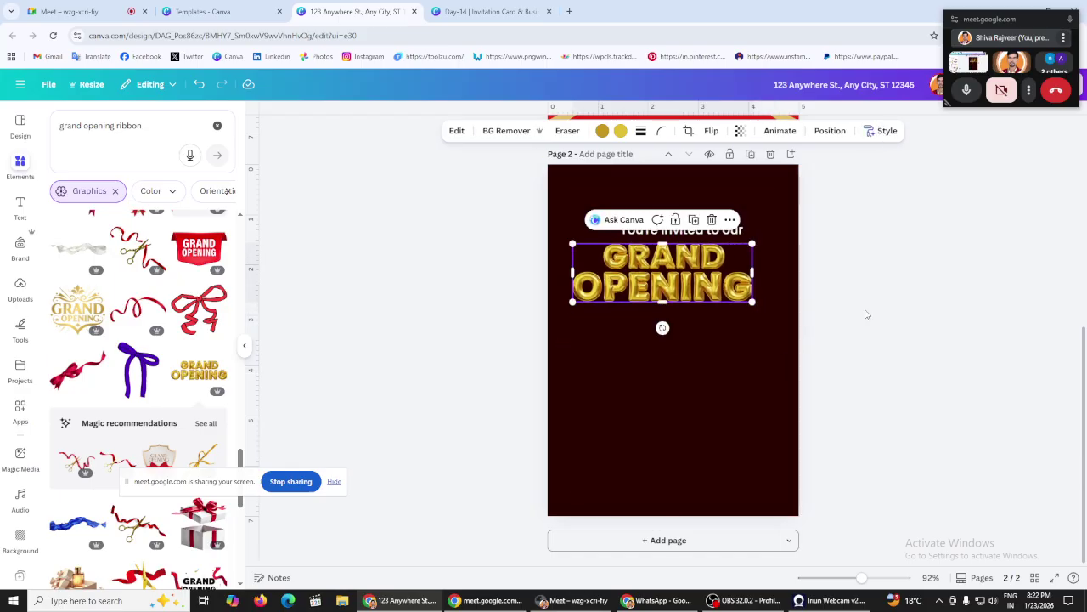
left_click(866, 315)
left_click_drag(682, 287, 693, 286)
left_click(871, 285)
left_click(620, 277)
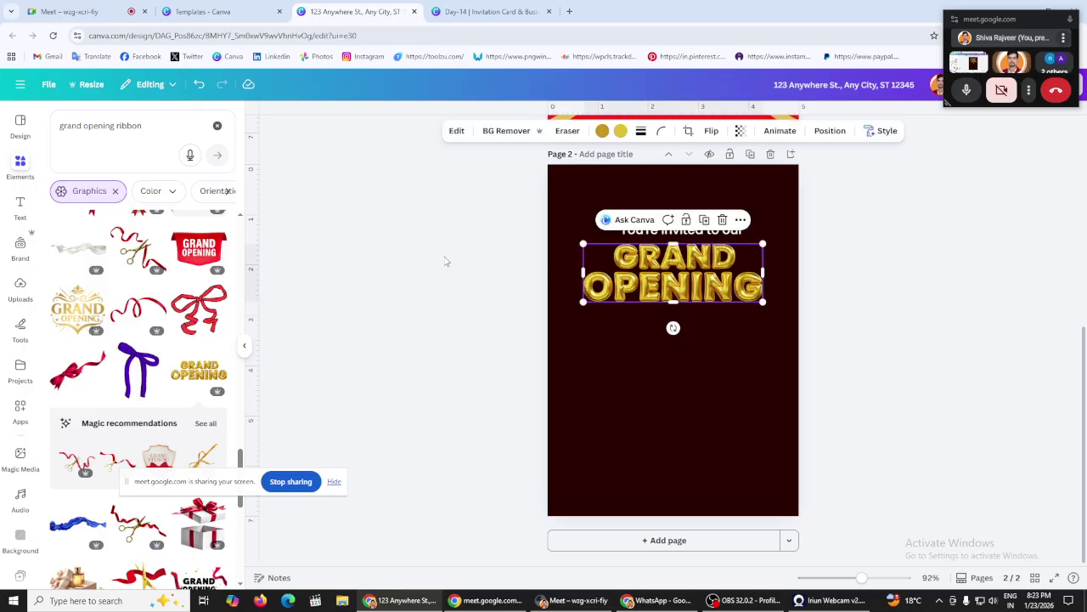
left_click(443, 261)
scroll(151, 350, "down", 4)
scroll(151, 350, "down", 1)
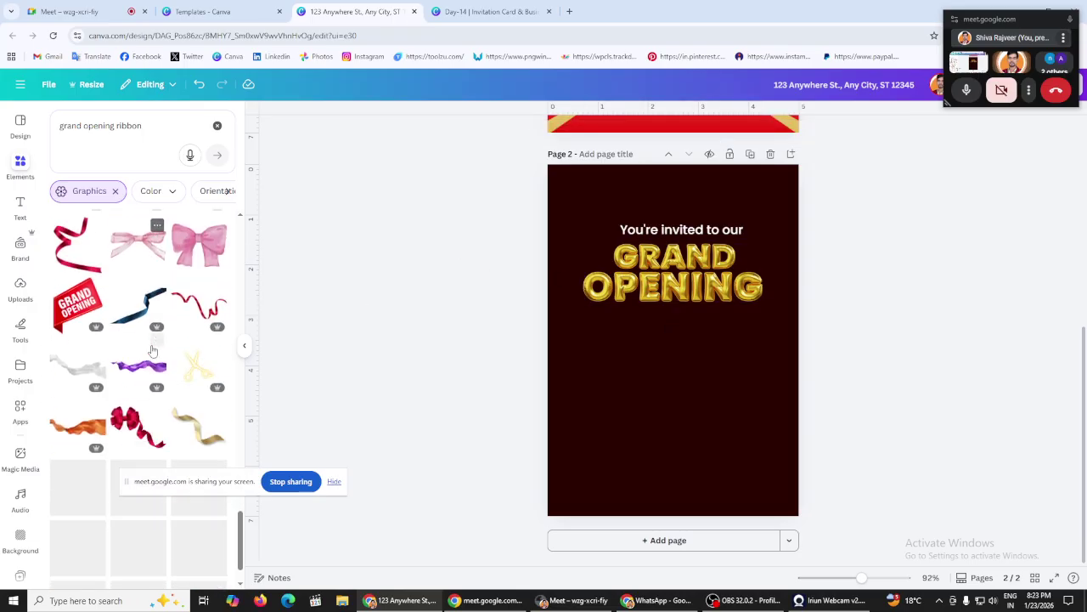
scroll(153, 350, "up", 2)
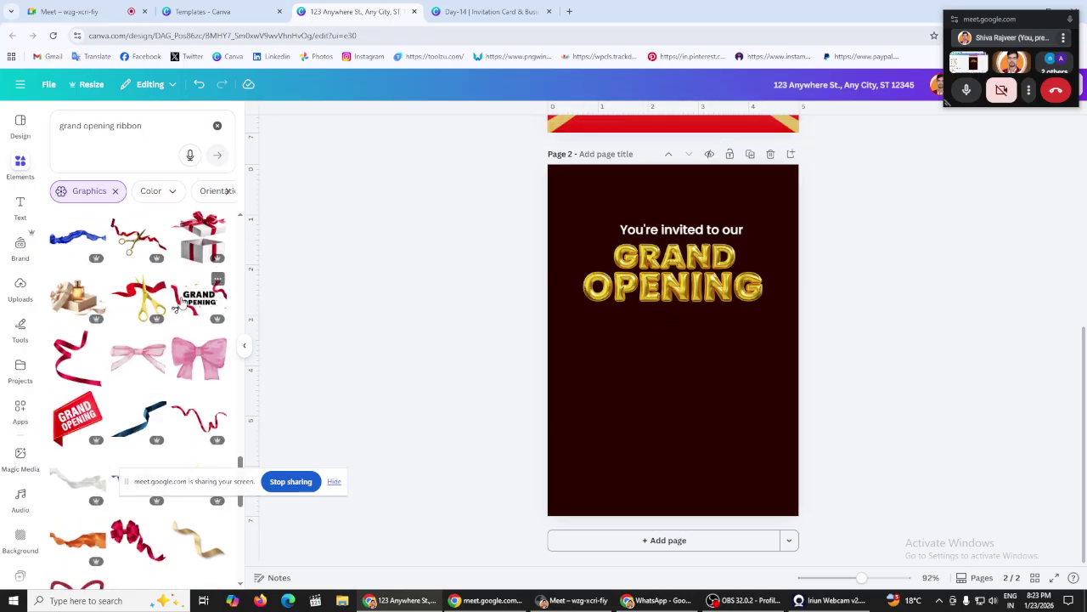
Step: Add a GRAND OPENING ribbon graphic, enlarge it and park it off the page
left_click(179, 306)
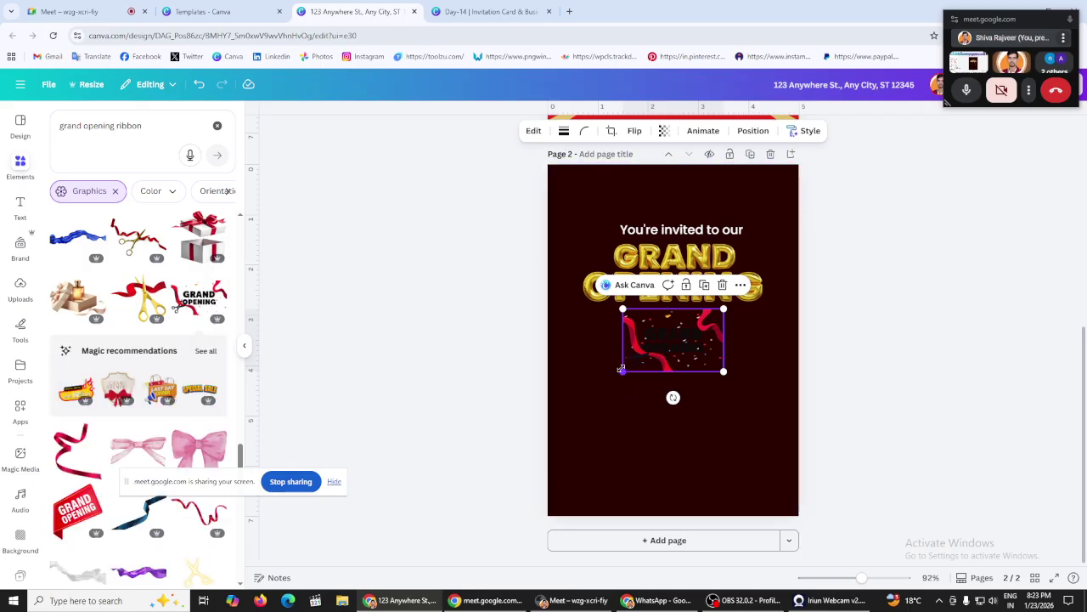
left_click_drag(621, 370, 559, 413)
left_click_drag(674, 370, 195, 356)
scroll(195, 357, "down", 4)
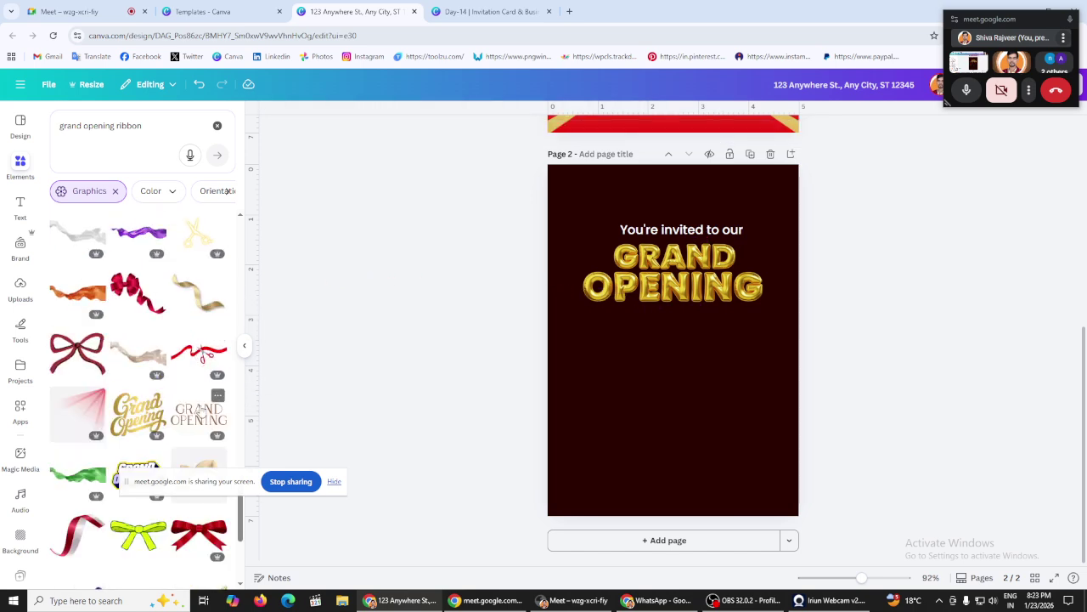
scroll(200, 414, "down", 5)
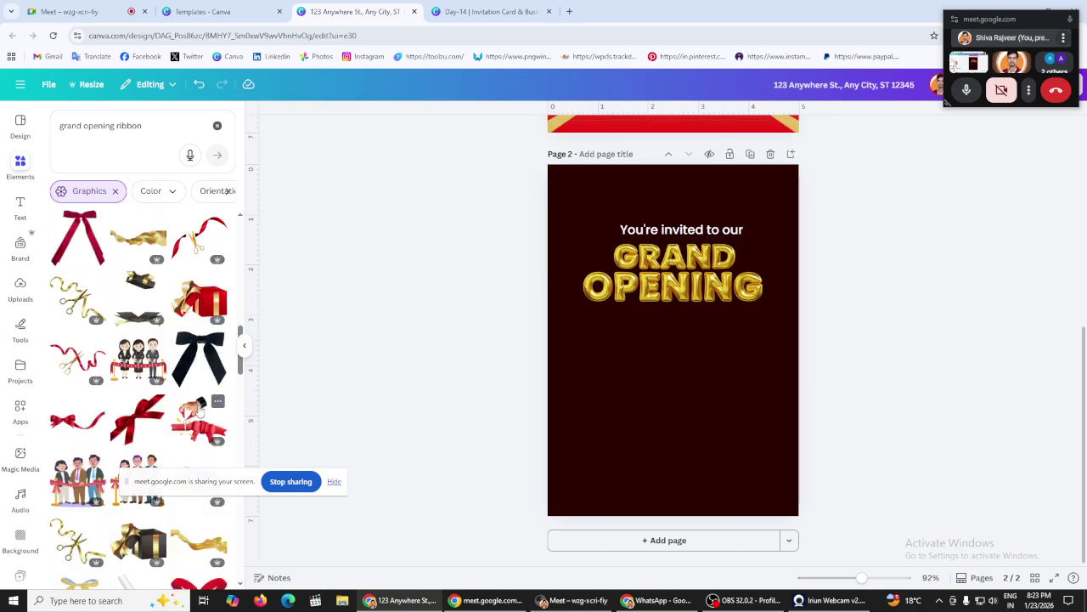
scroll(200, 412, "up", 3)
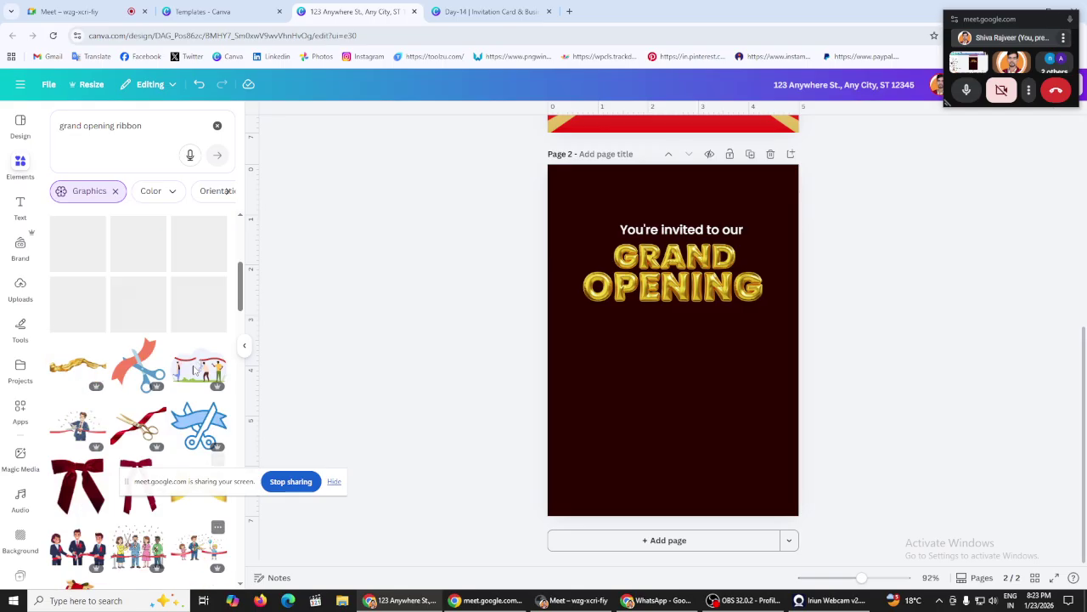
scroll(196, 369, "up", 5)
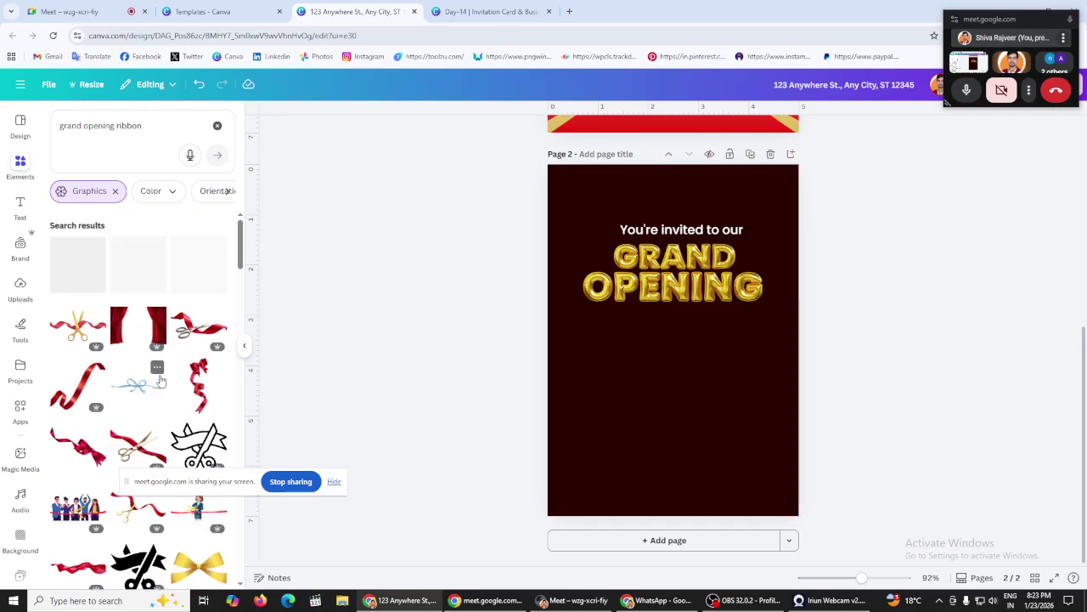
Step: Add the red stage curtain, check its Info, and enlarge it across the top of page 2
left_click(123, 328)
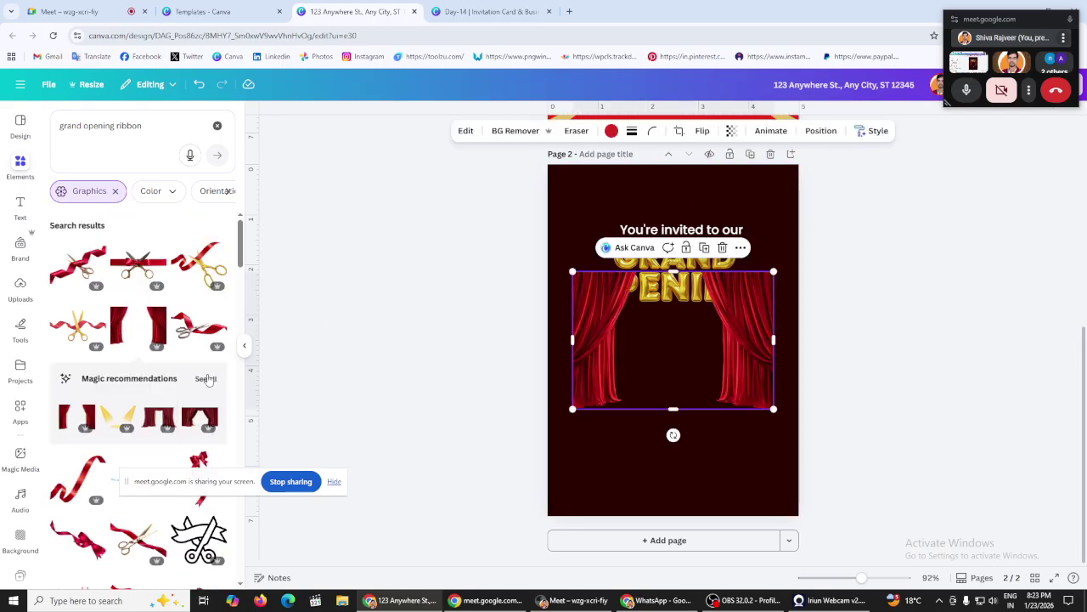
left_click(207, 379)
right_click(639, 345)
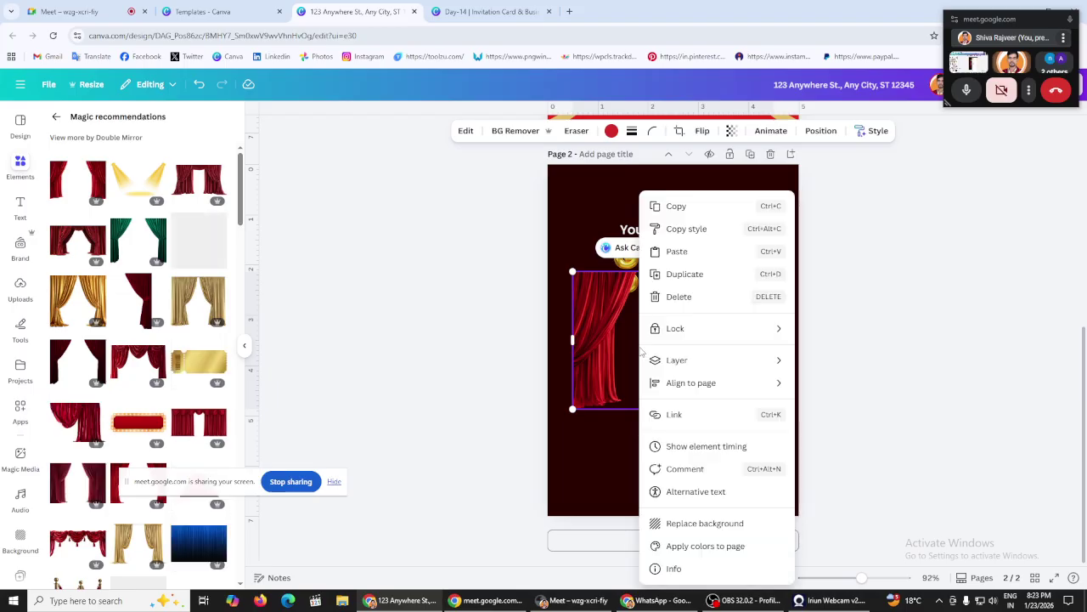
left_click(720, 566)
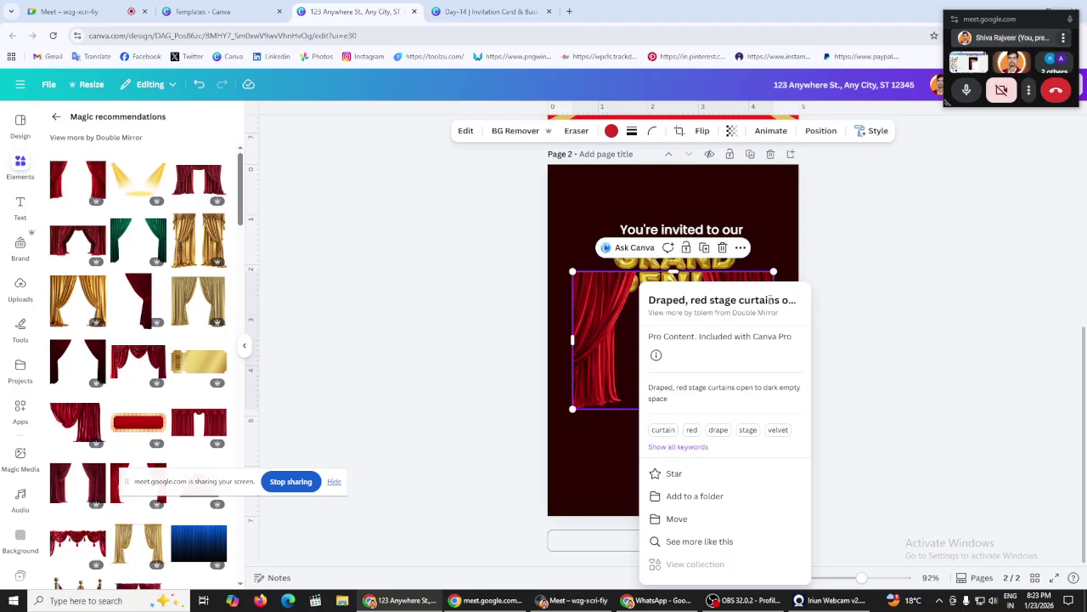
left_click(939, 255)
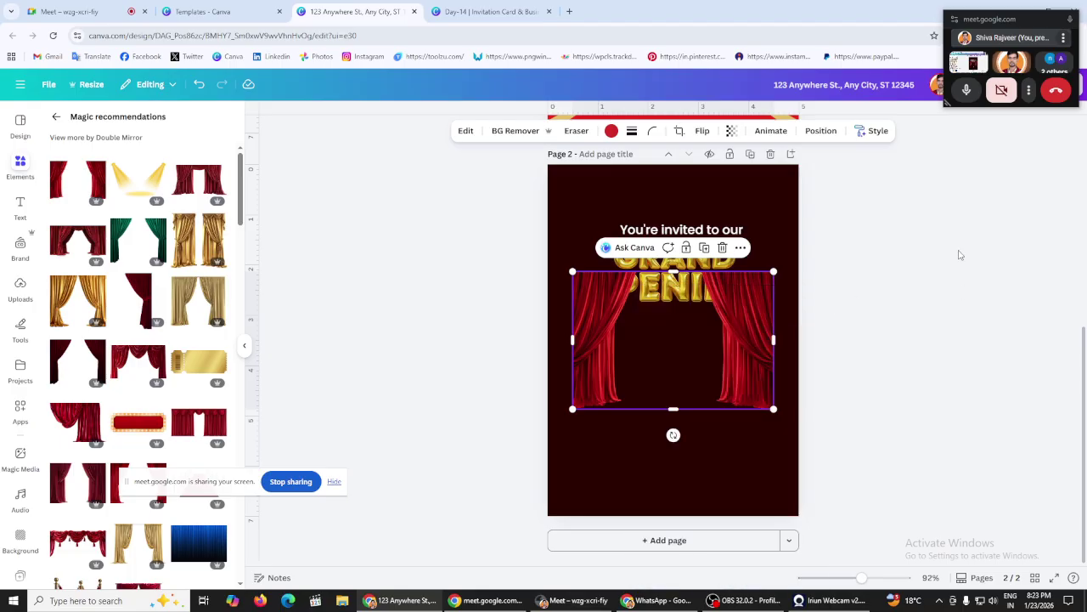
left_click_drag(714, 349, 689, 242)
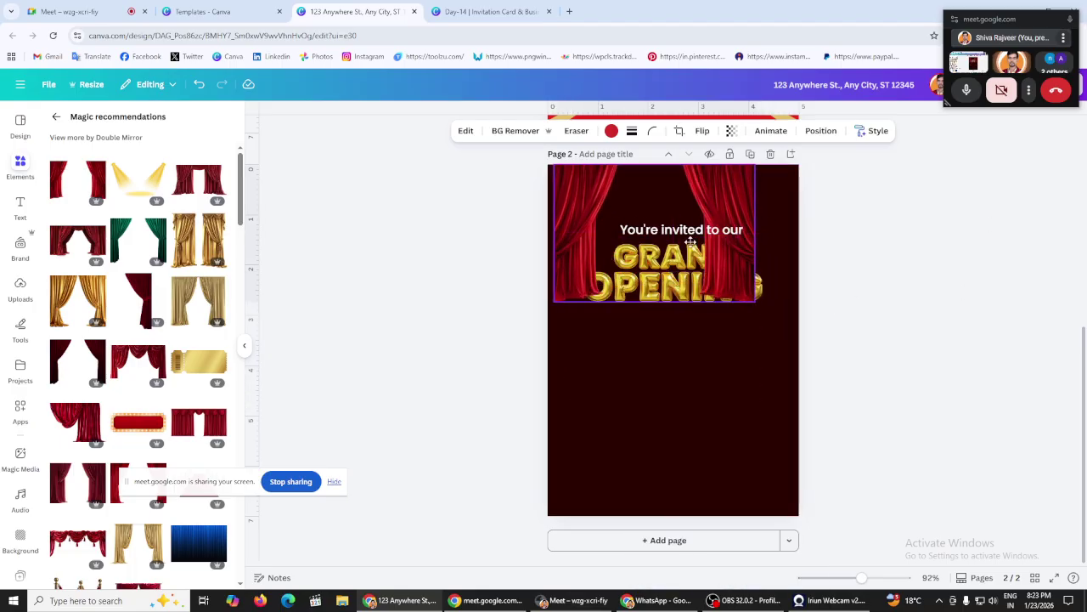
left_click_drag(750, 301, 863, 377)
Step: Crop the curtain to its left half and enlarge it along the page's left edge
scroll(114, 367, "down", 3)
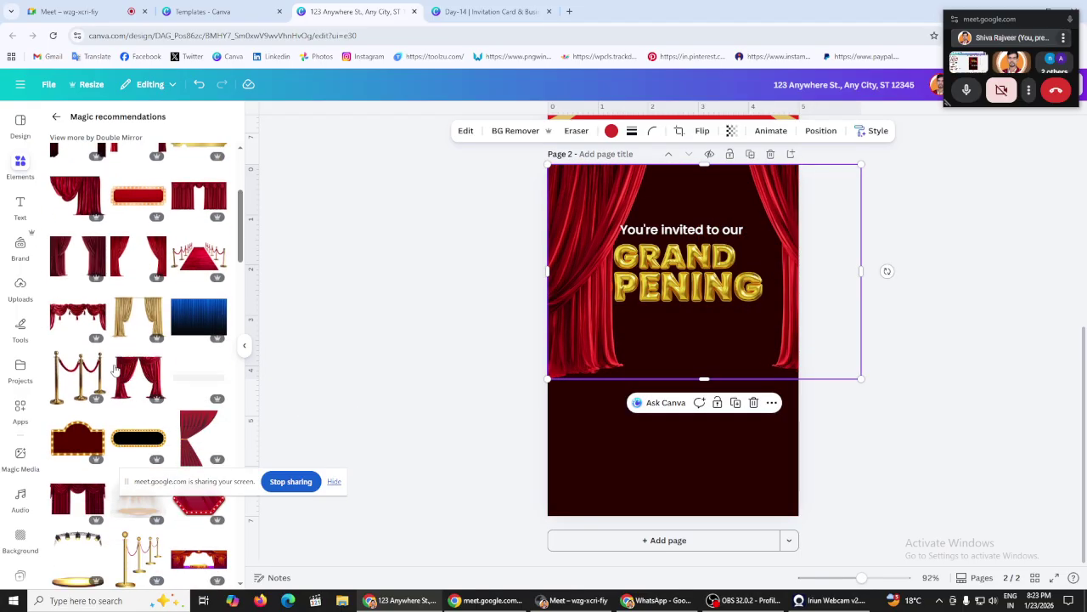
scroll(125, 331, "down", 2)
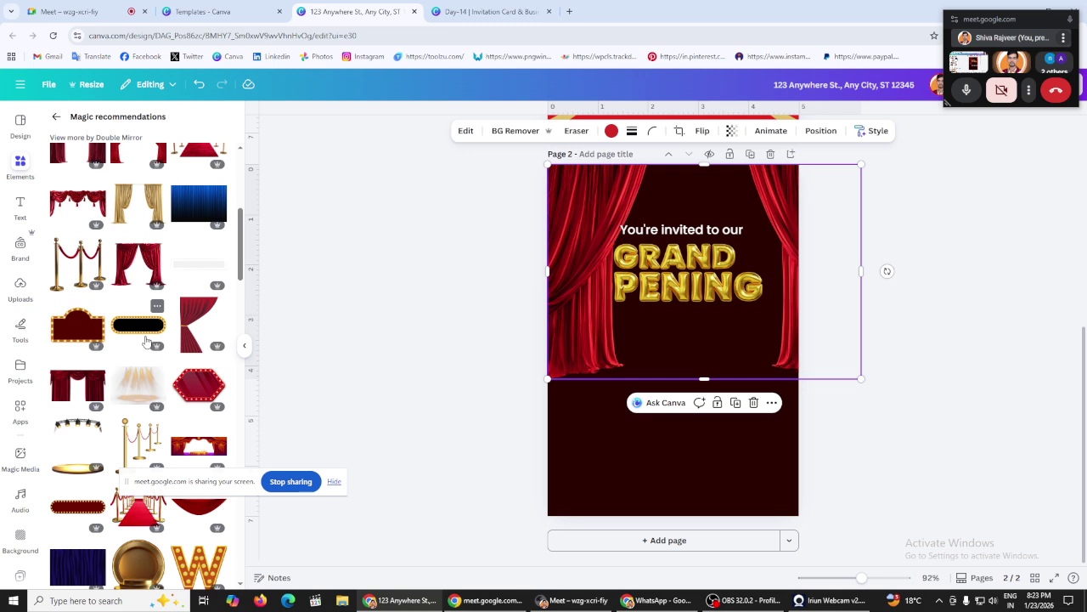
scroll(146, 340, "down", 4)
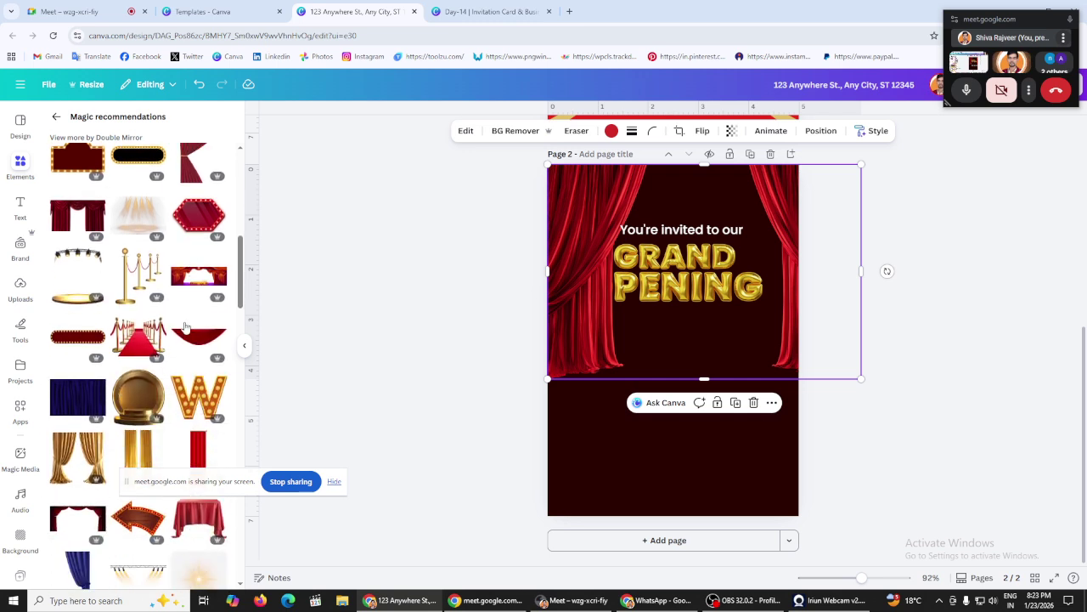
scroll(177, 340, "down", 1)
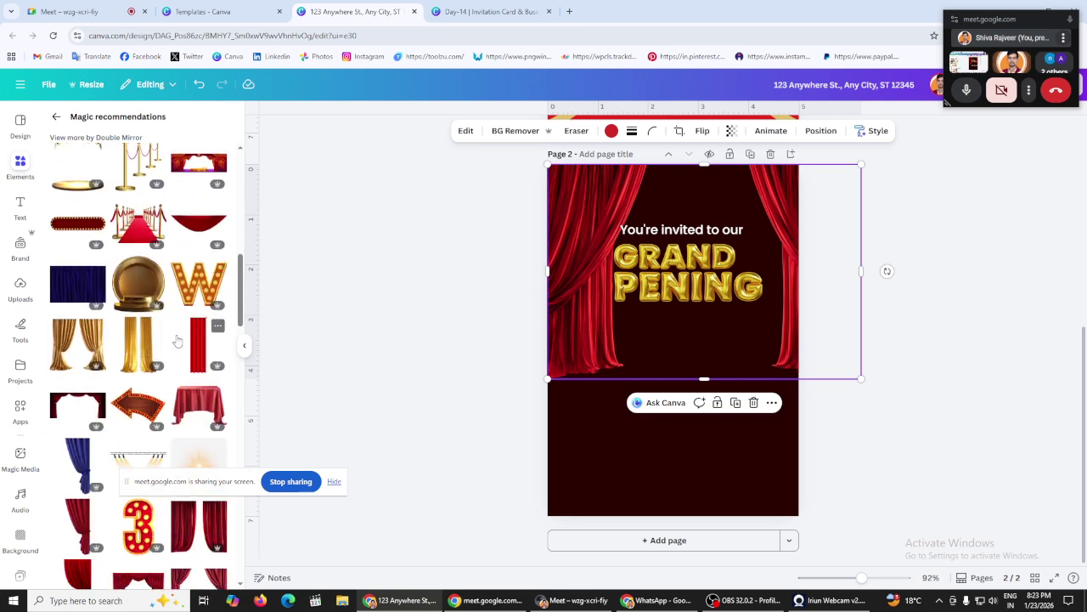
scroll(177, 340, "down", 4)
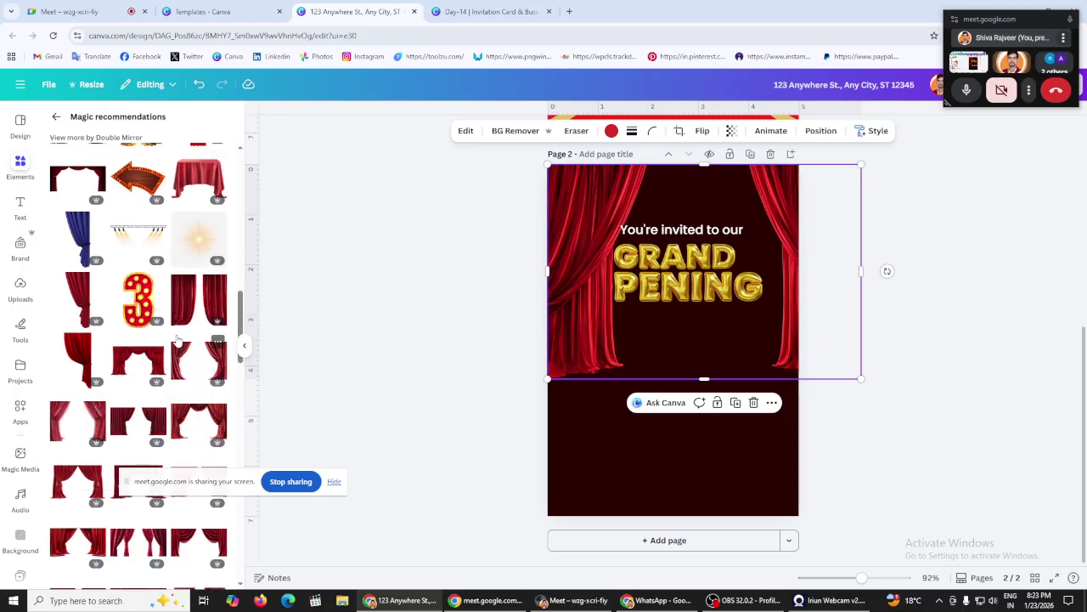
scroll(177, 340, "down", 8)
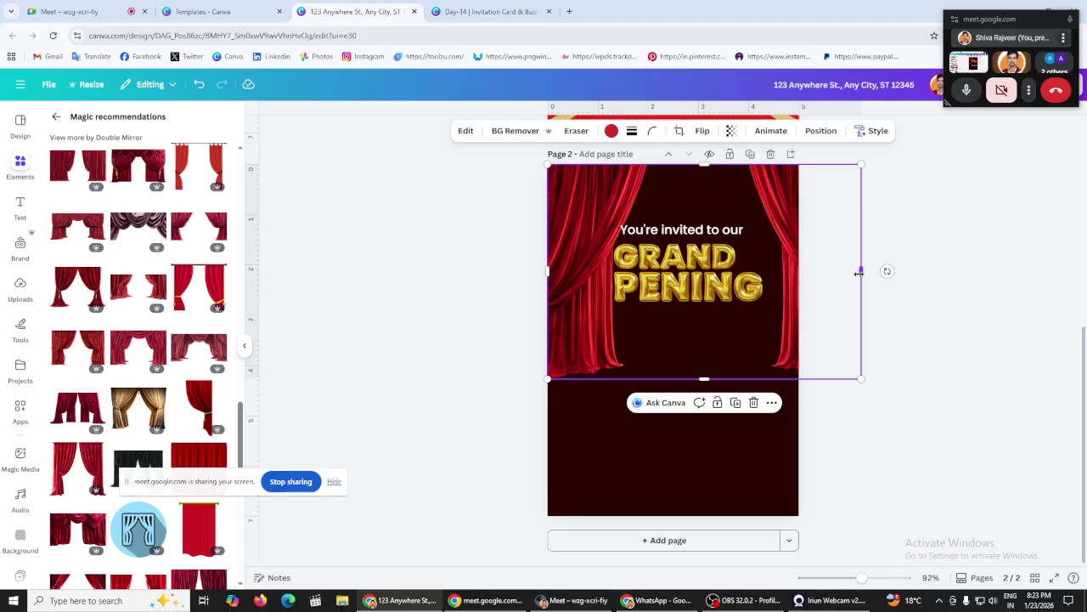
left_click_drag(859, 273, 678, 275)
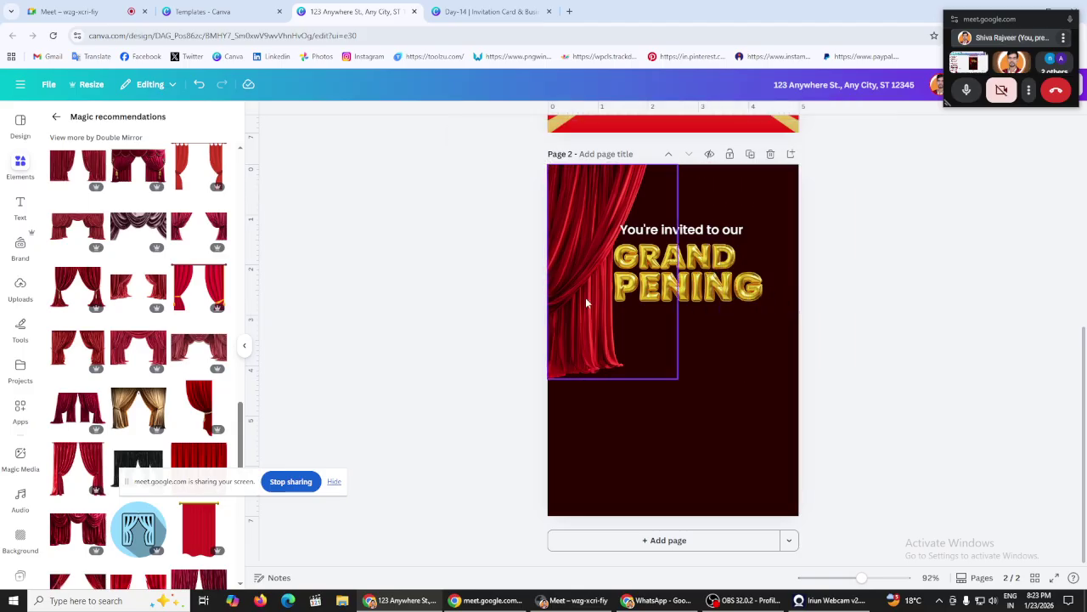
left_click_drag(586, 302, 537, 305)
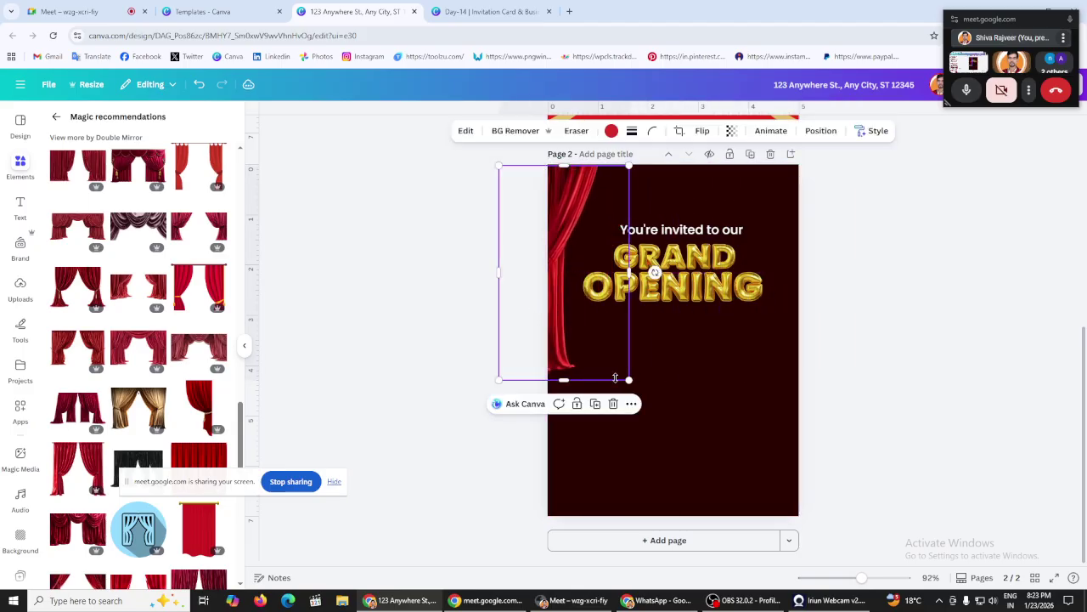
left_click_drag(628, 380, 661, 441)
left_click_drag(567, 373, 672, 352)
Step: Duplicate the curtain, flip the copy horizontally and place it on the right edge
left_click(596, 469)
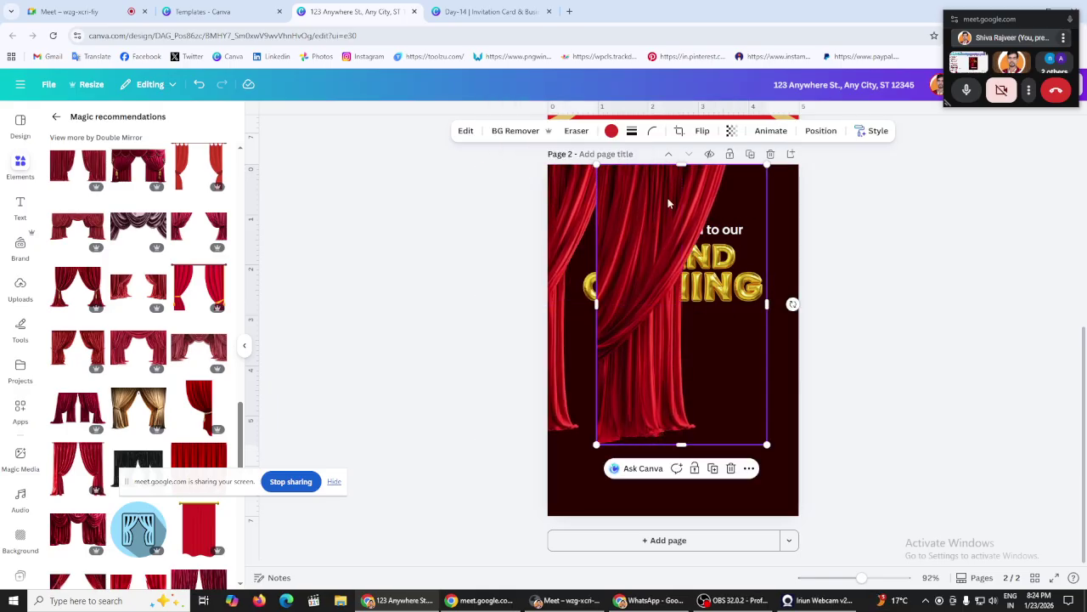
left_click(704, 131)
left_click(709, 161)
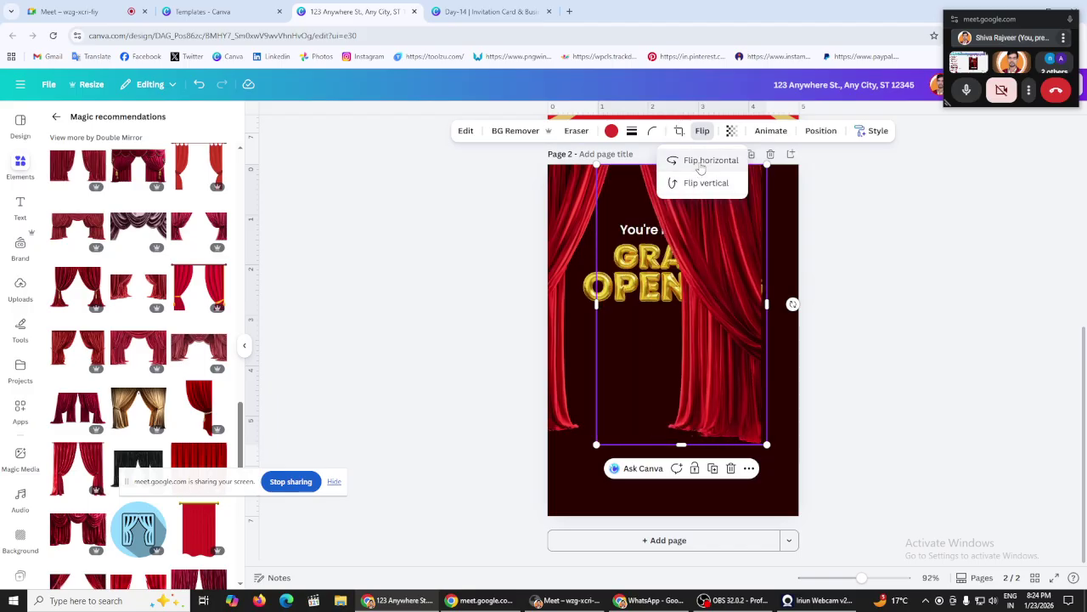
left_click_drag(691, 333, 790, 328)
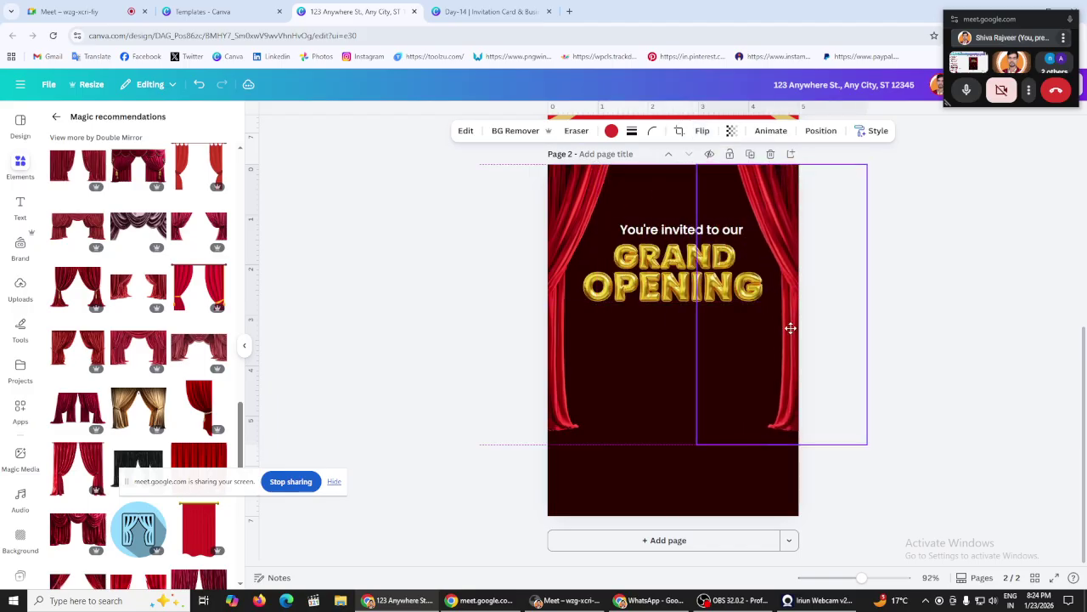
left_click(938, 318)
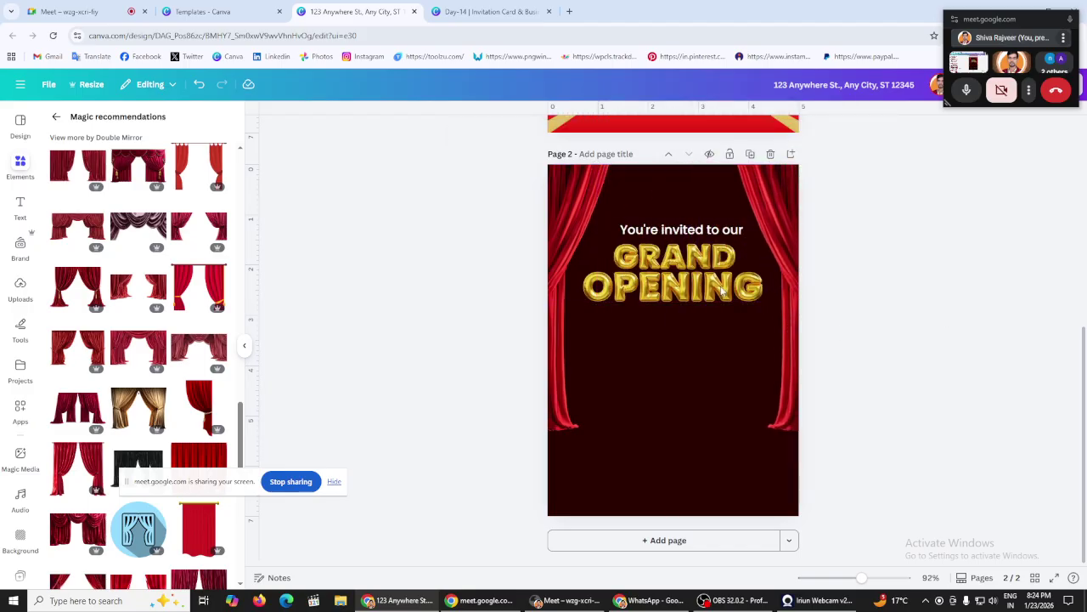
scroll(185, 357, "up", 5)
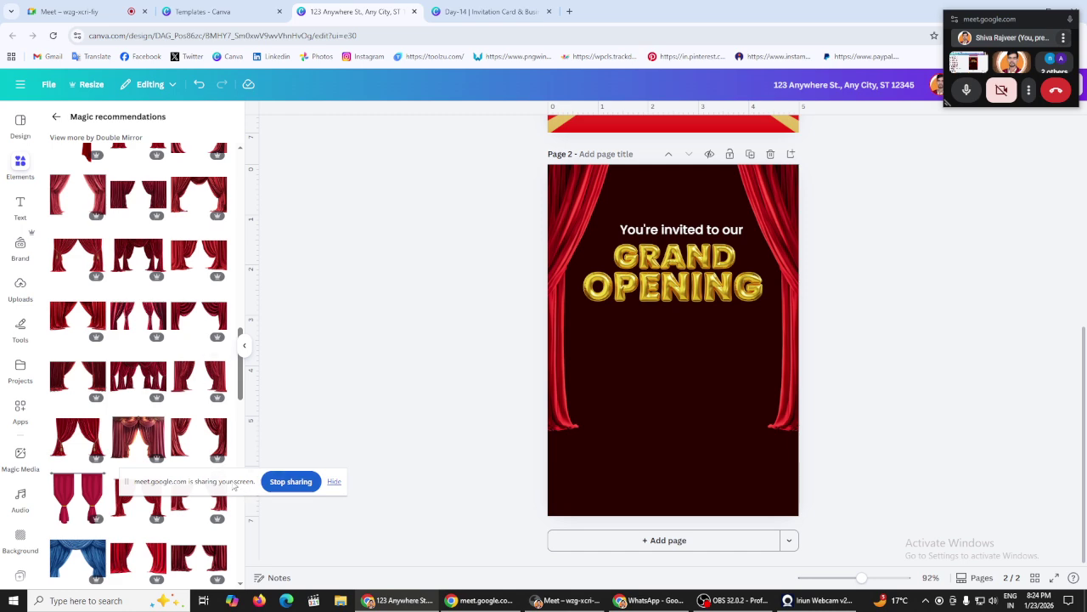
scroll(147, 348, "up", 5)
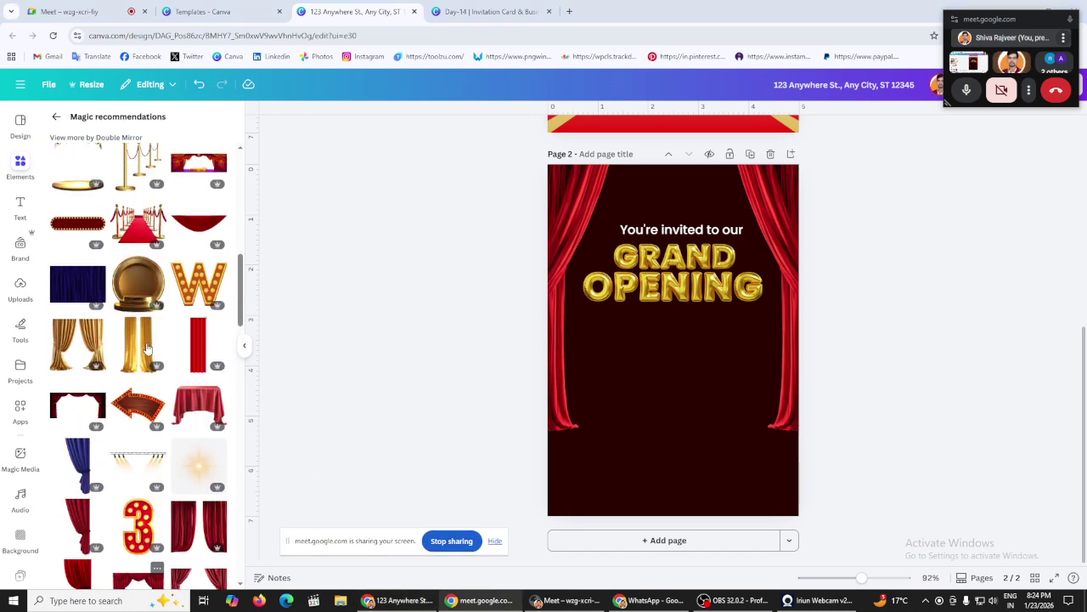
scroll(147, 348, "up", 2)
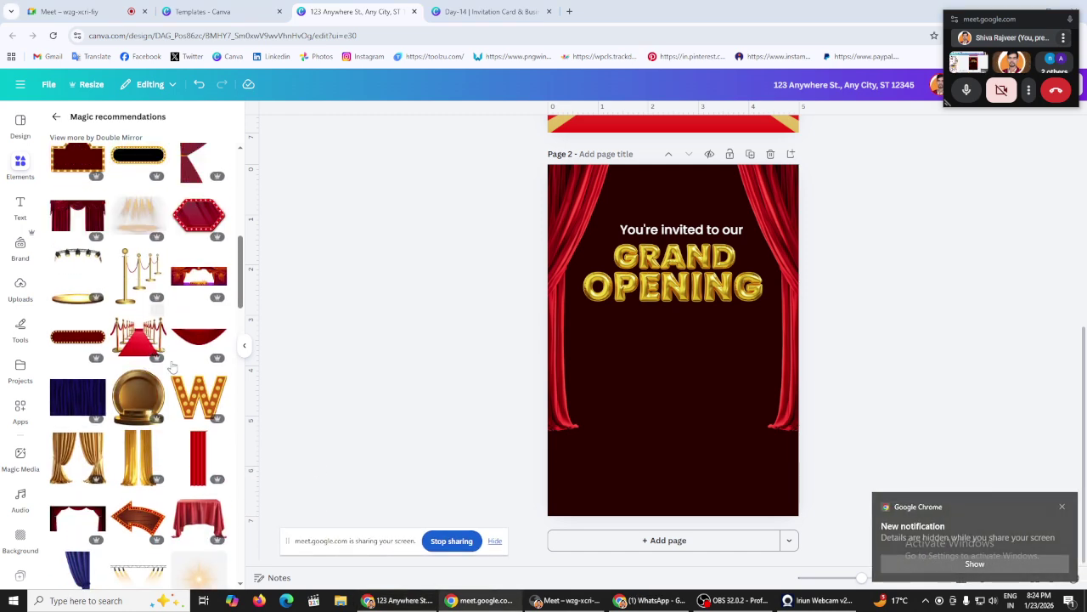
left_click(1050, 507)
left_click(1062, 507)
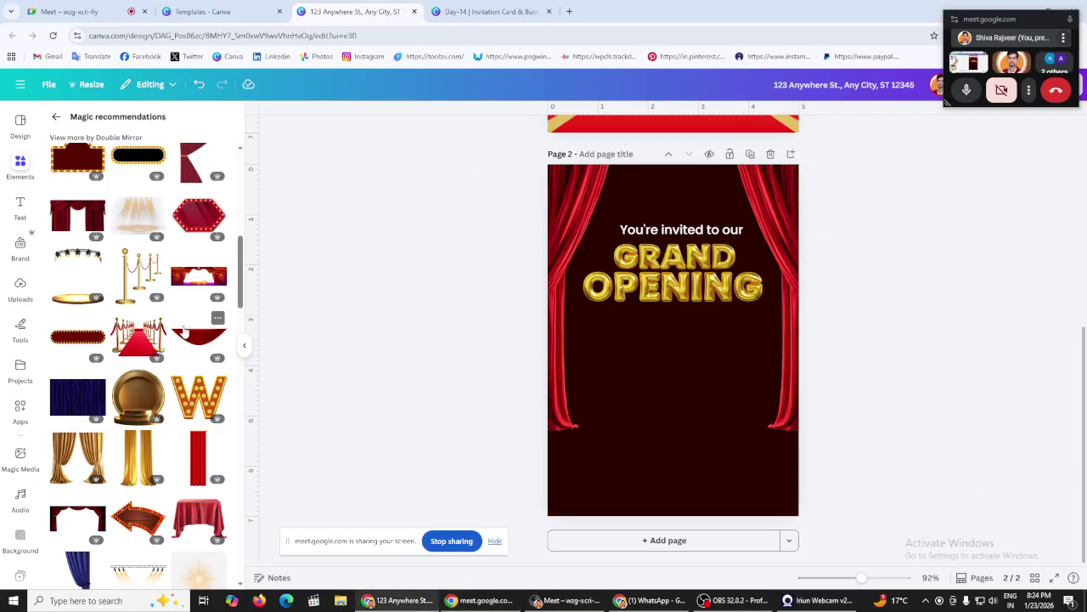
Step: Add the red-carpet graphic and move it to the bottom of page 2
left_click(126, 340)
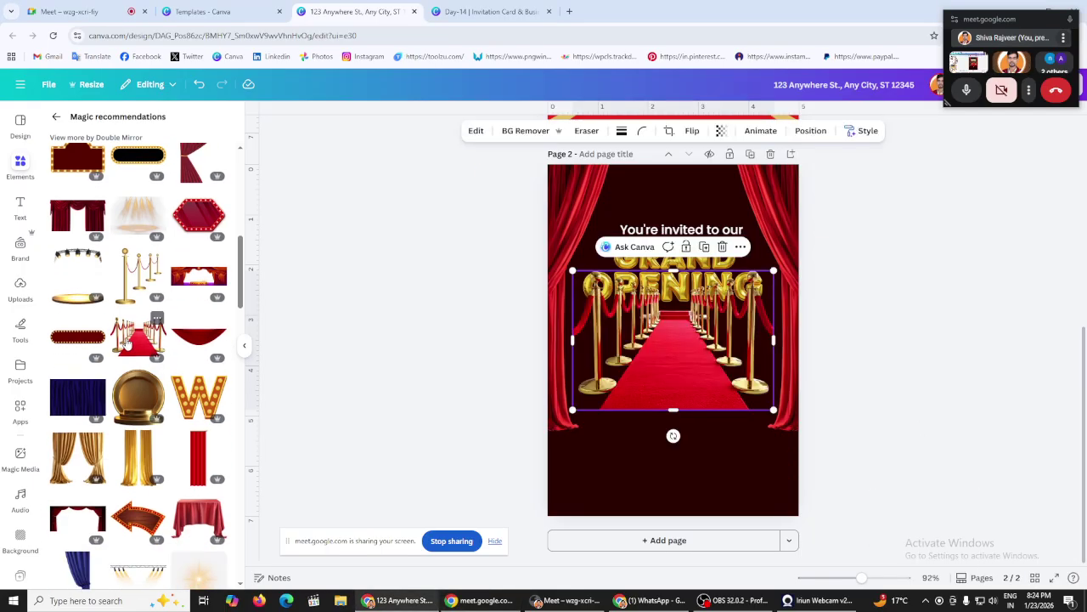
scroll(639, 316, "up", 3)
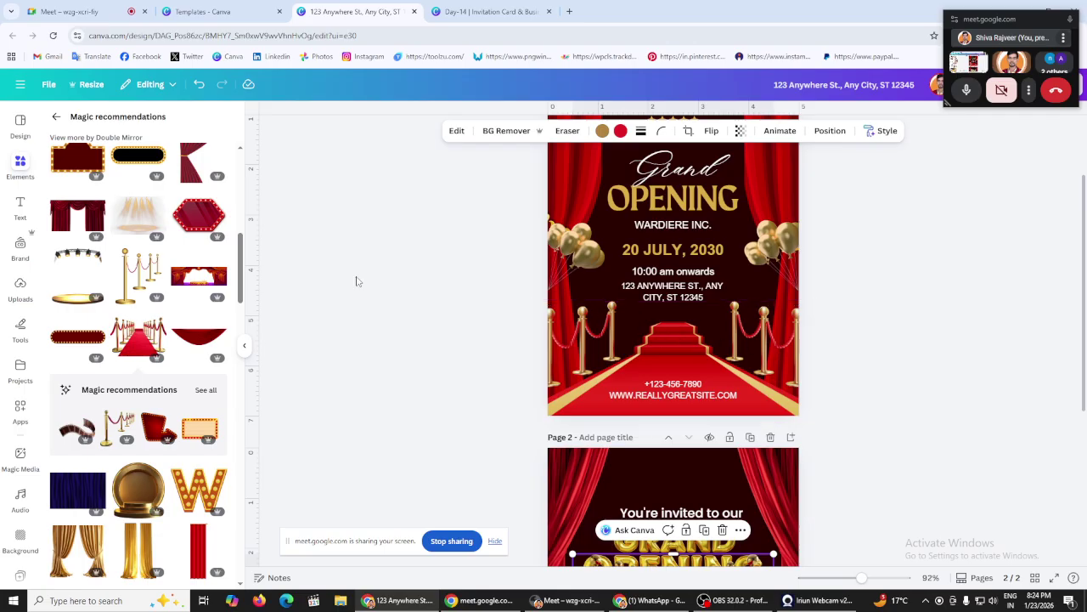
scroll(533, 275, "down", 3)
left_click_drag(731, 356, 729, 456)
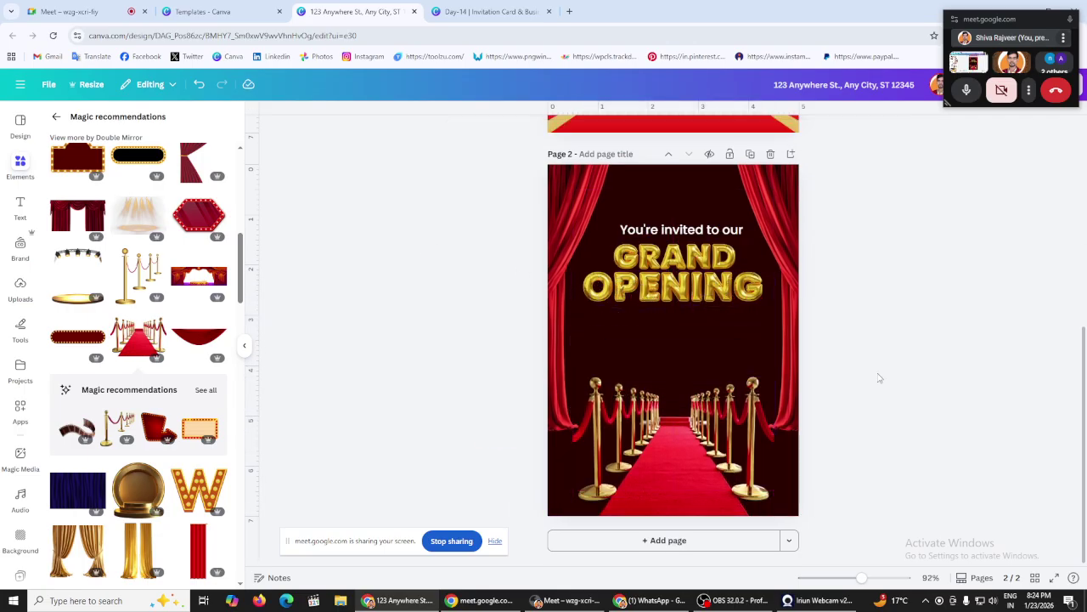
scroll(540, 344, "up", 3)
scroll(540, 344, "down", 3)
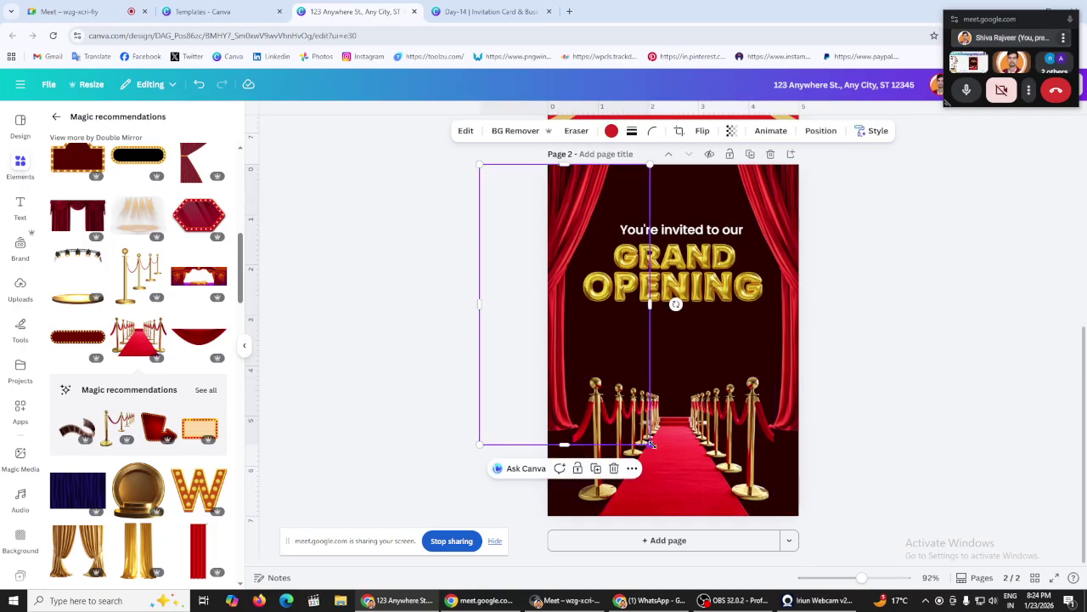
Step: Stretch both side curtains to full page height and shift them clear of the heading
left_click_drag(650, 443, 723, 526)
scroll(467, 346, "up", 3)
scroll(480, 364, "down", 3)
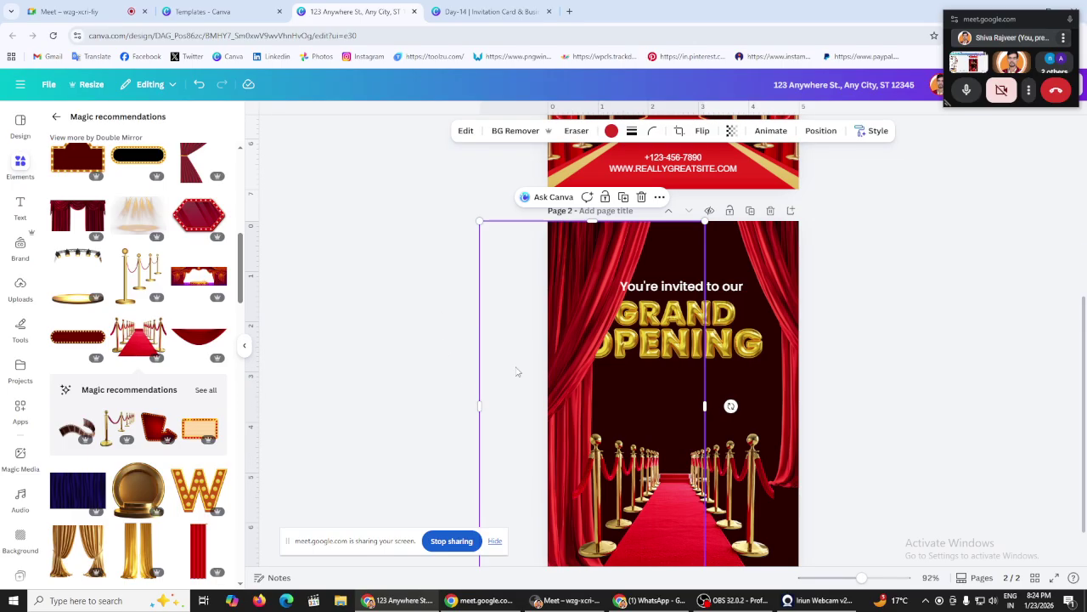
left_click_drag(583, 401, 775, 318)
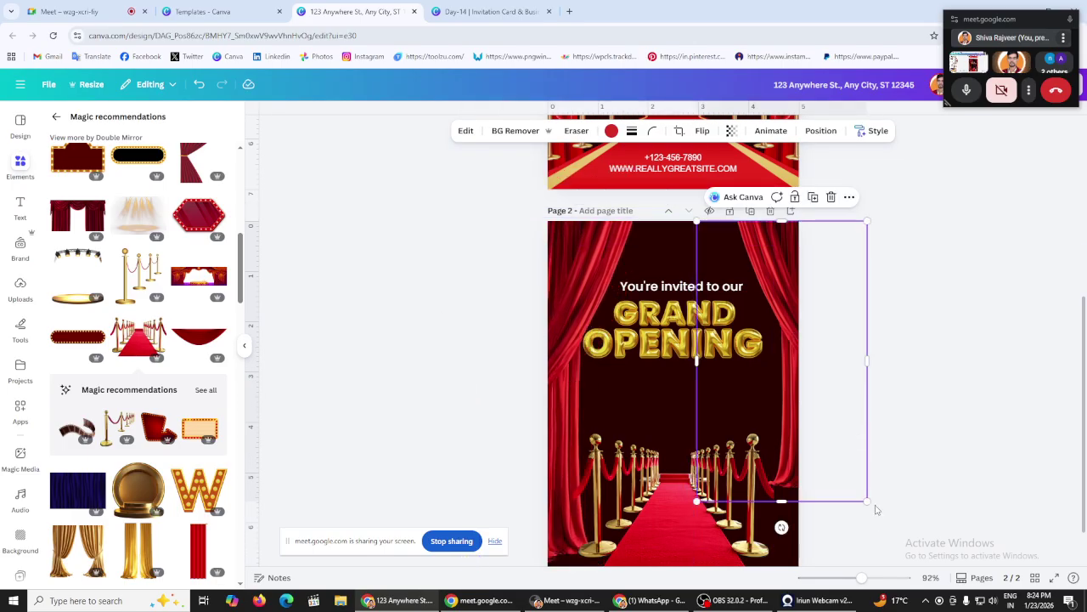
left_click_drag(868, 501, 889, 564)
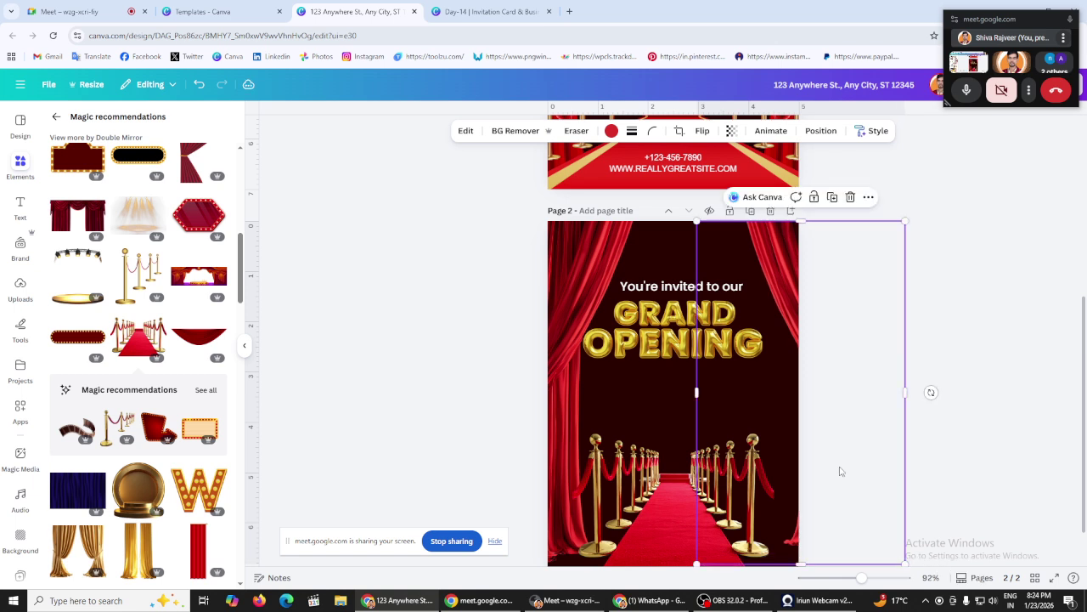
left_click(971, 388)
scroll(946, 352, "down", 1)
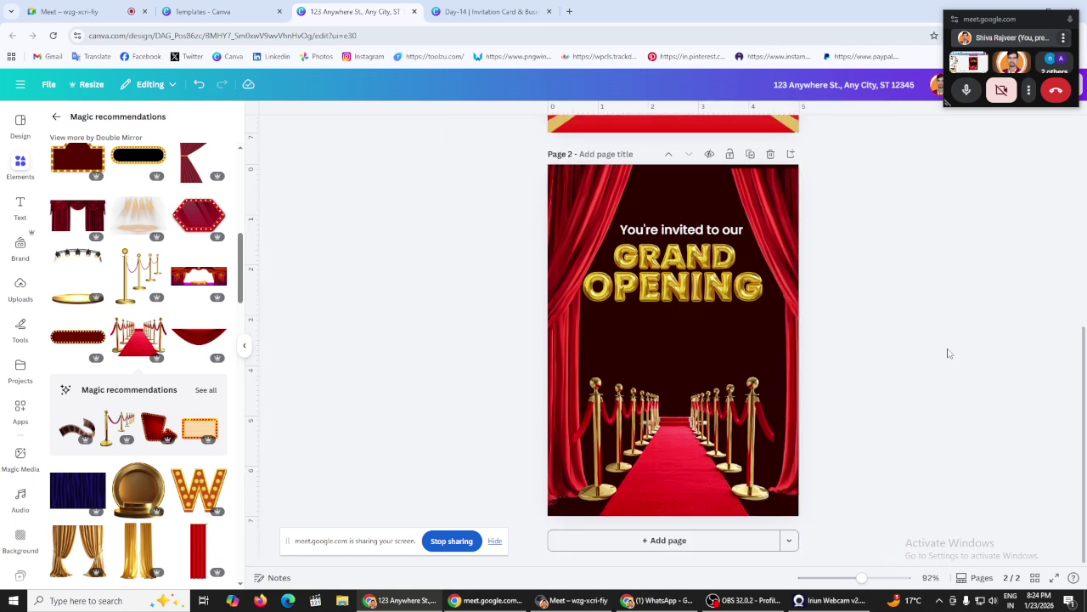
left_click(718, 327)
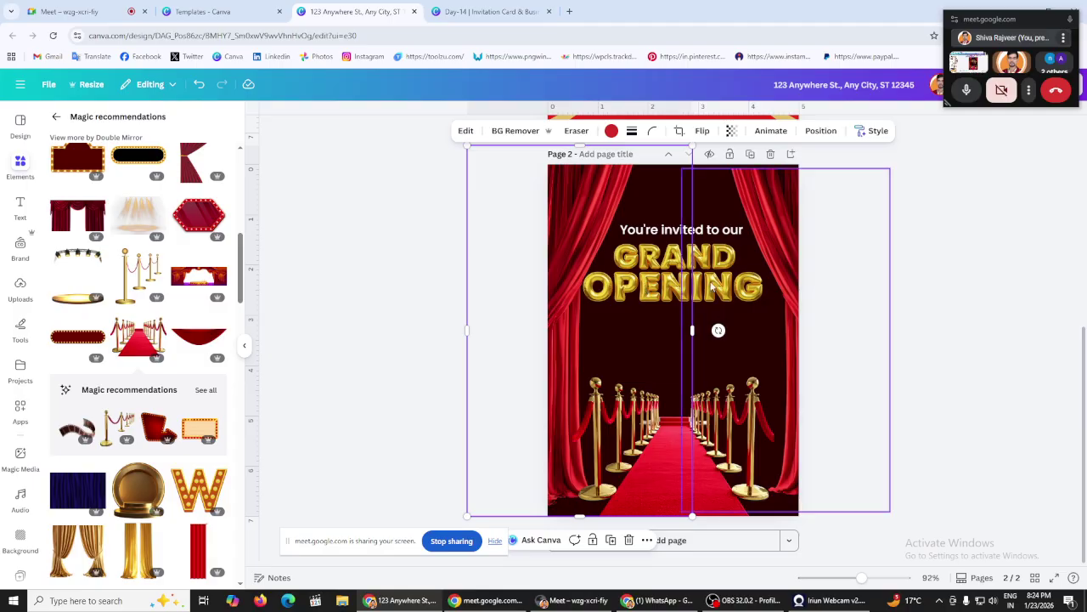
left_click_drag(680, 296, 716, 298)
left_click(914, 333)
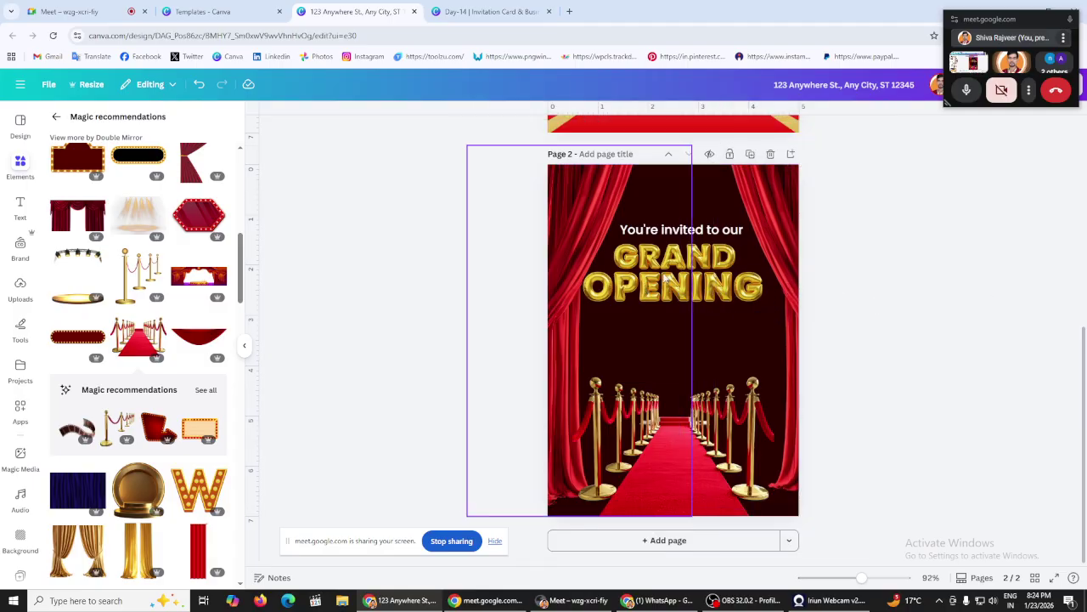
Step: Nudge the GRAND OPENING title slightly right and shrink it a little
left_click_drag(694, 276, 705, 274)
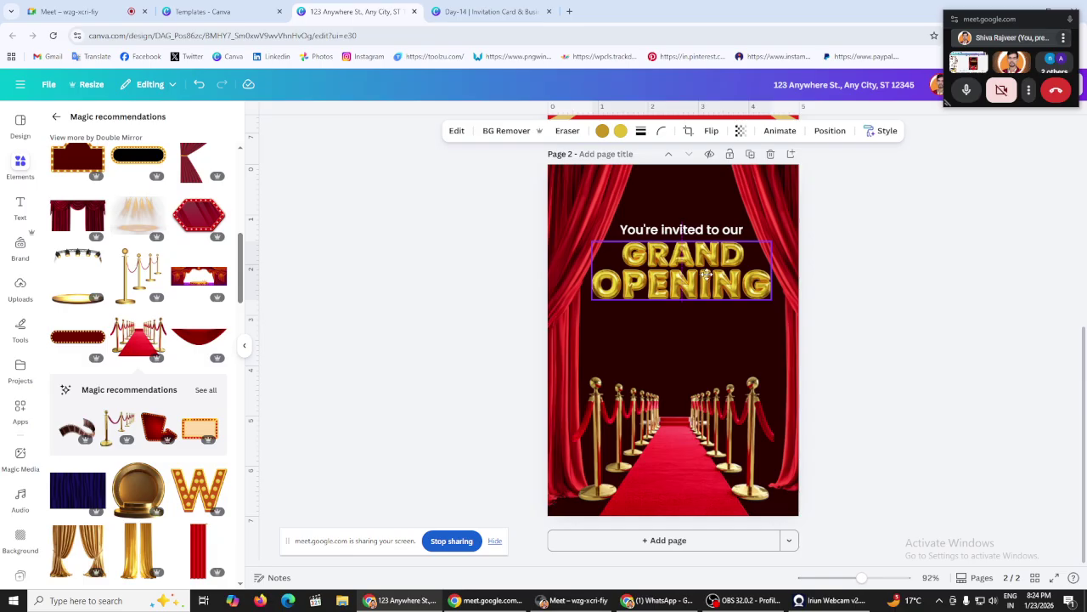
left_click_drag(772, 297, 706, 271)
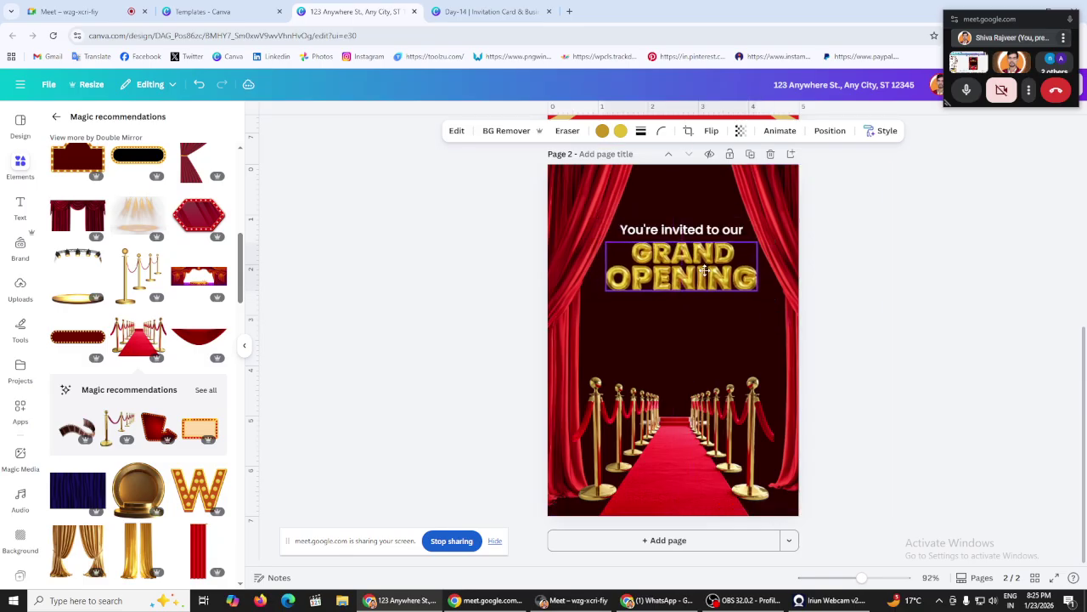
left_click(424, 232)
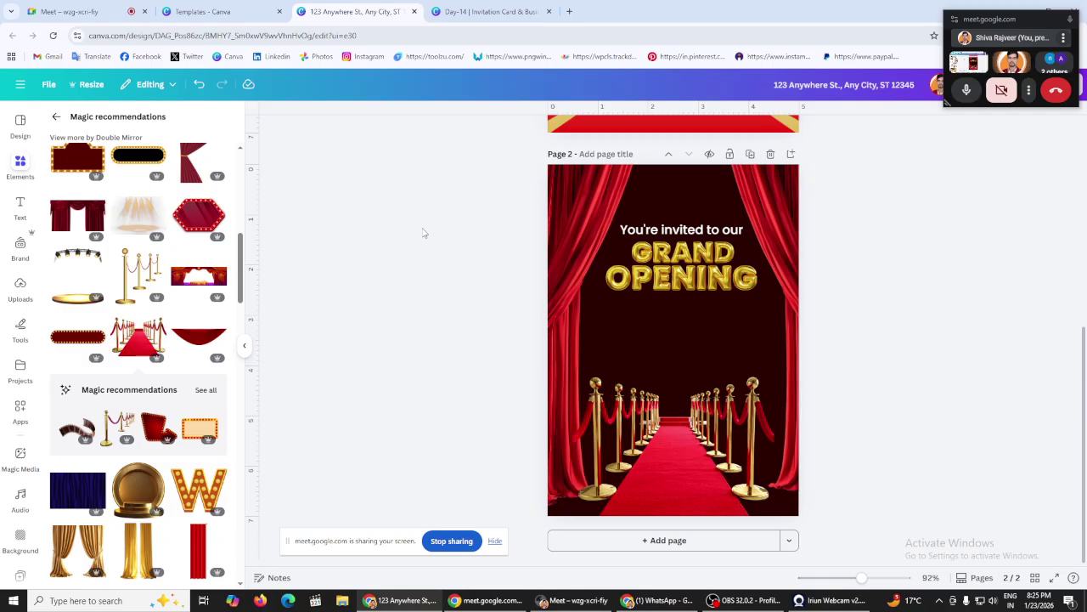
Step: Duplicate 'You're invited to our', move the copy under GRAND OPENING and replace it with the invitee's name
scroll(424, 233, "up", 5)
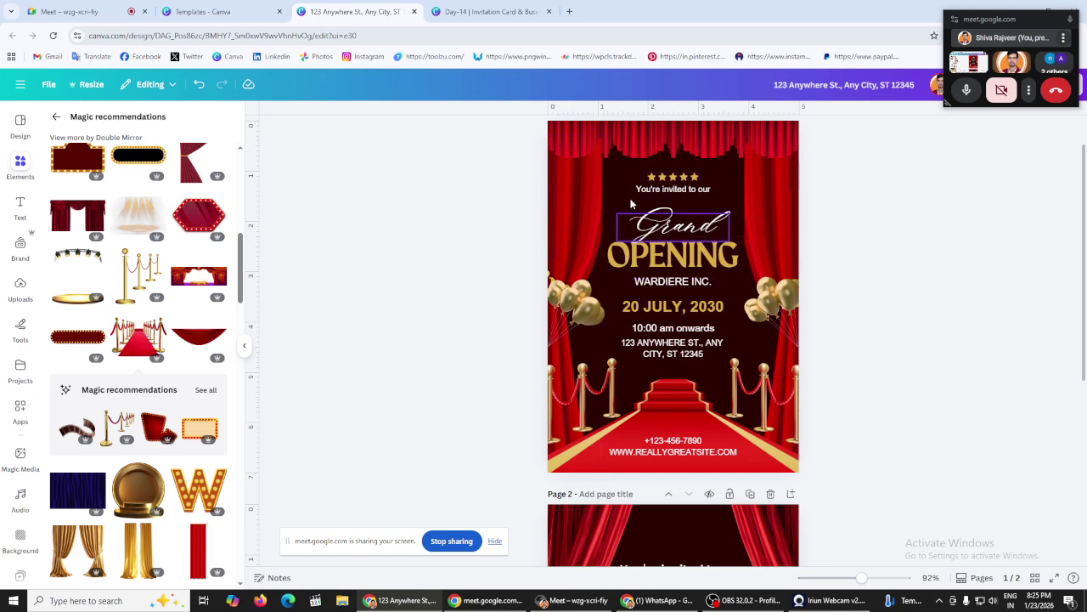
scroll(630, 204, "down", 5)
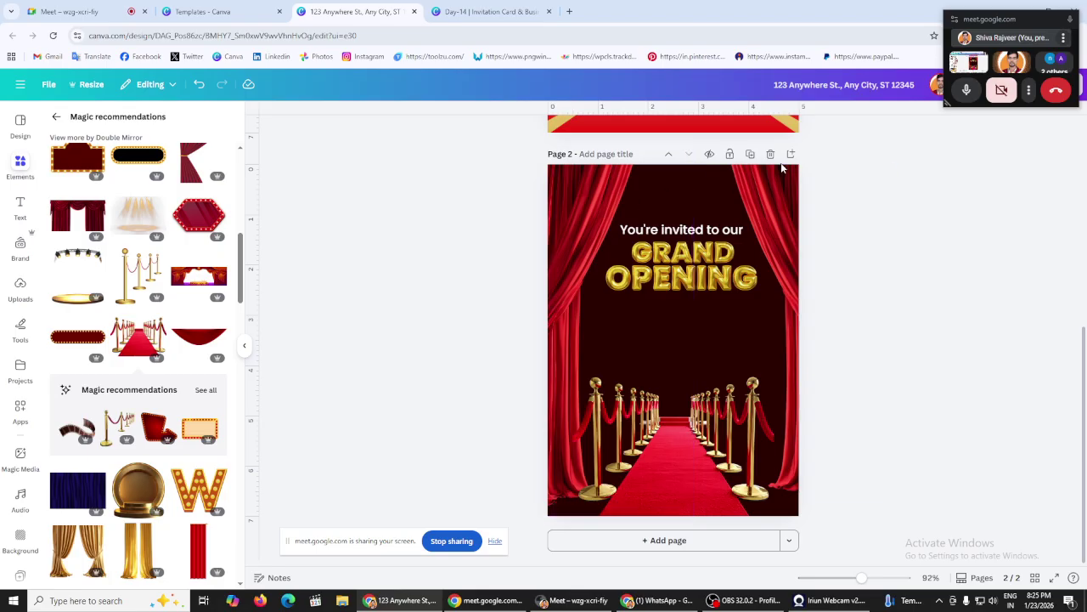
left_click(705, 228)
key("ctrl+d")
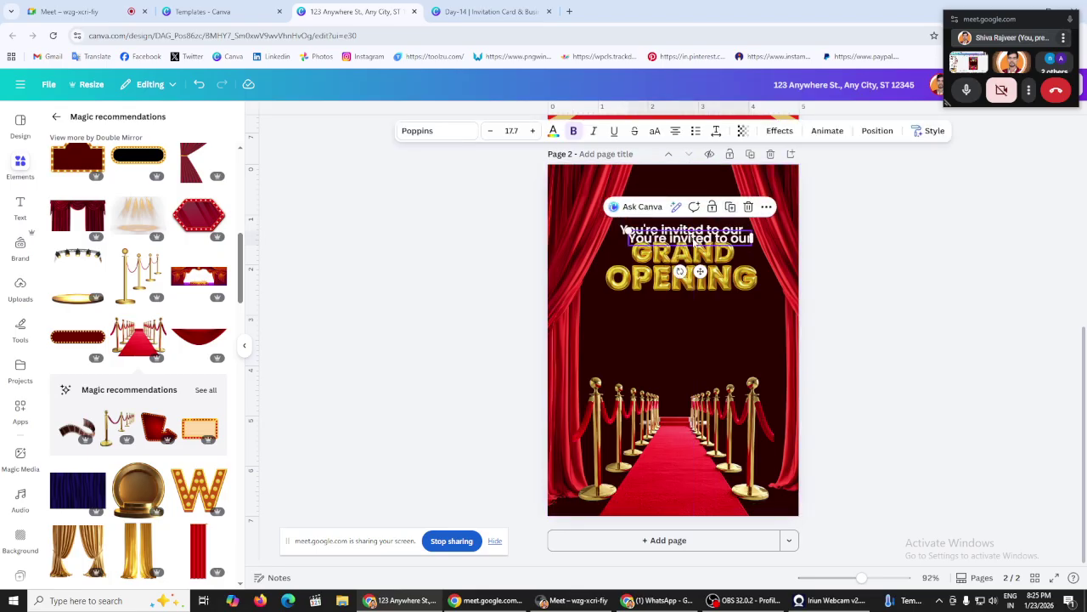
left_click_drag(680, 232, 686, 308)
left_click(455, 278)
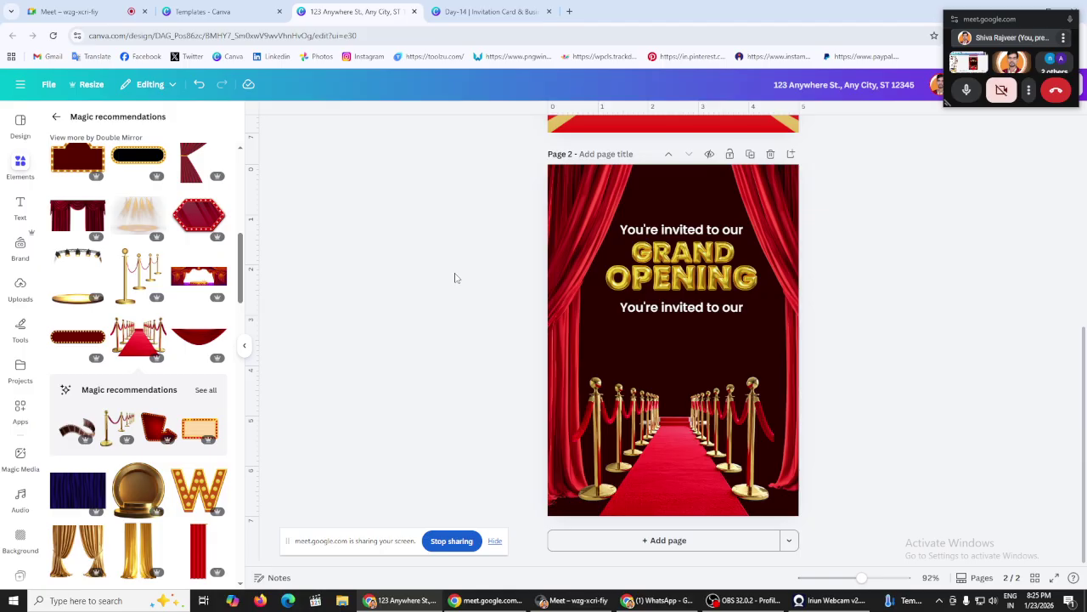
double_click(680, 308)
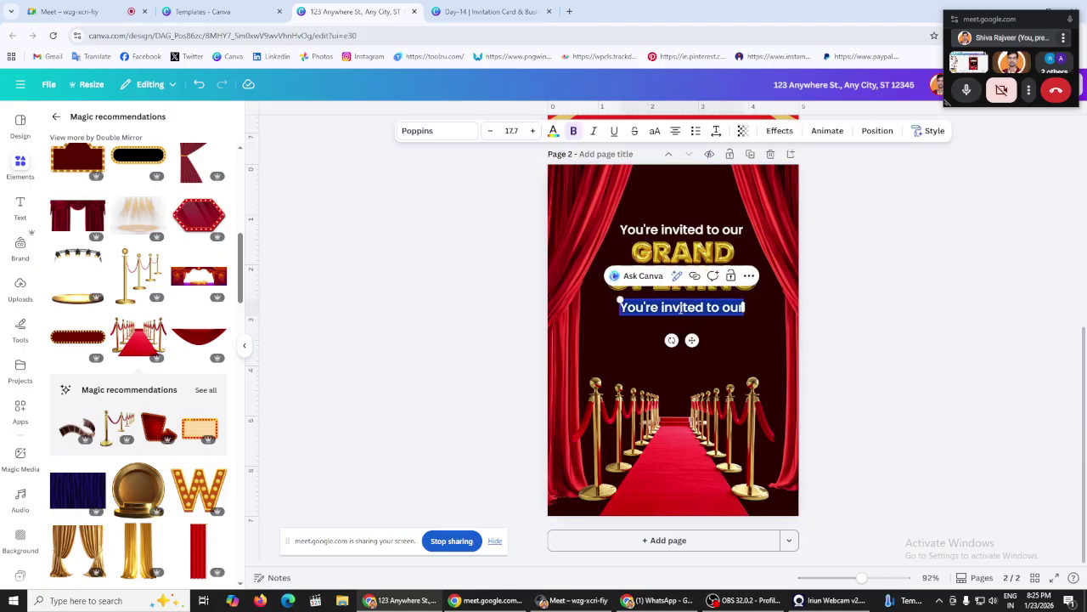
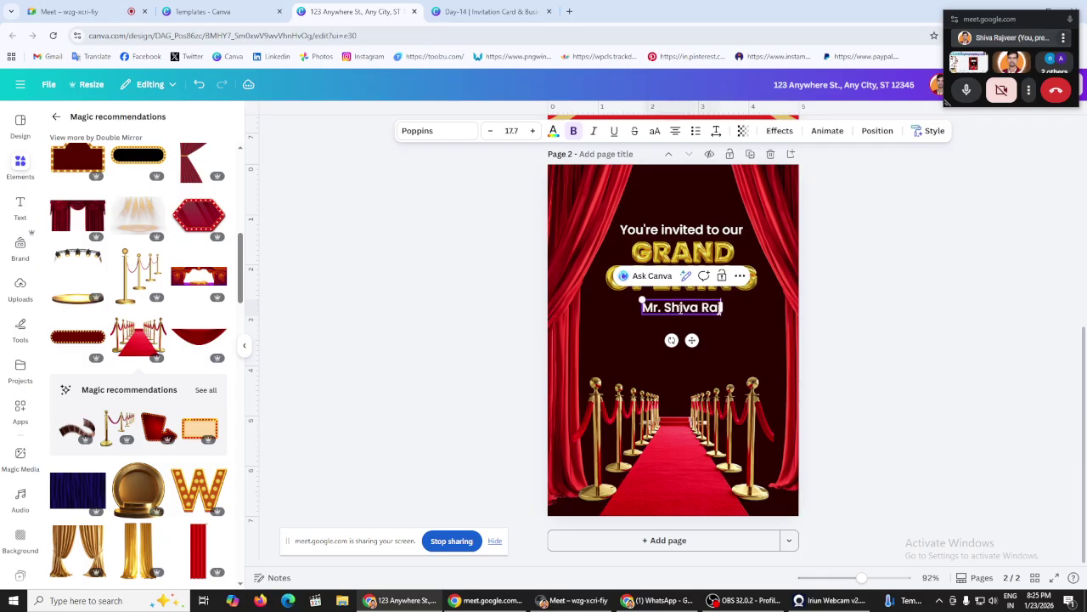
left_click(437, 308)
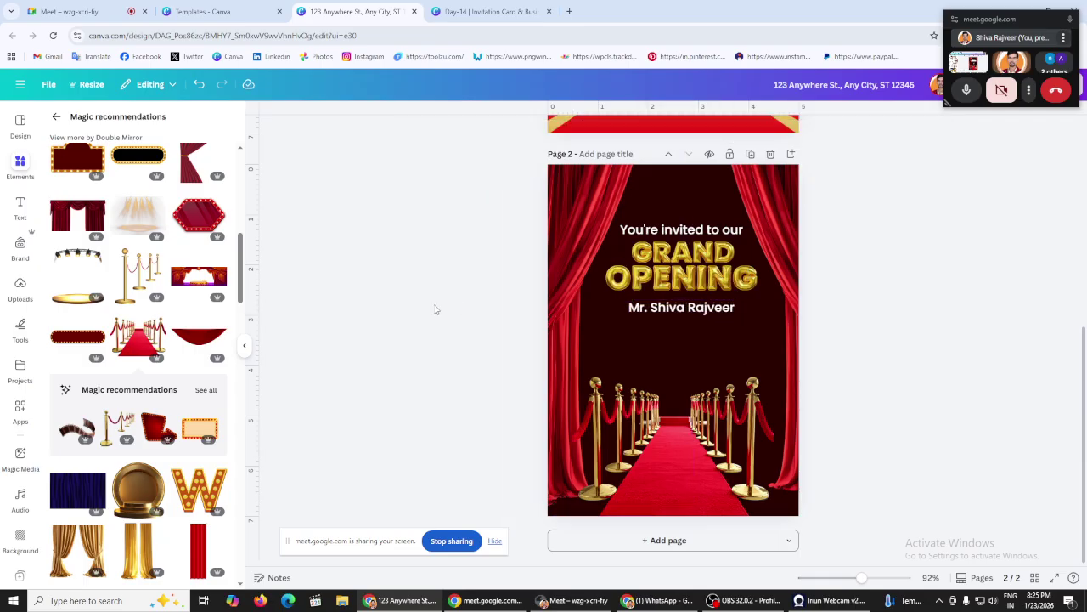
left_click_drag(695, 313, 695, 305)
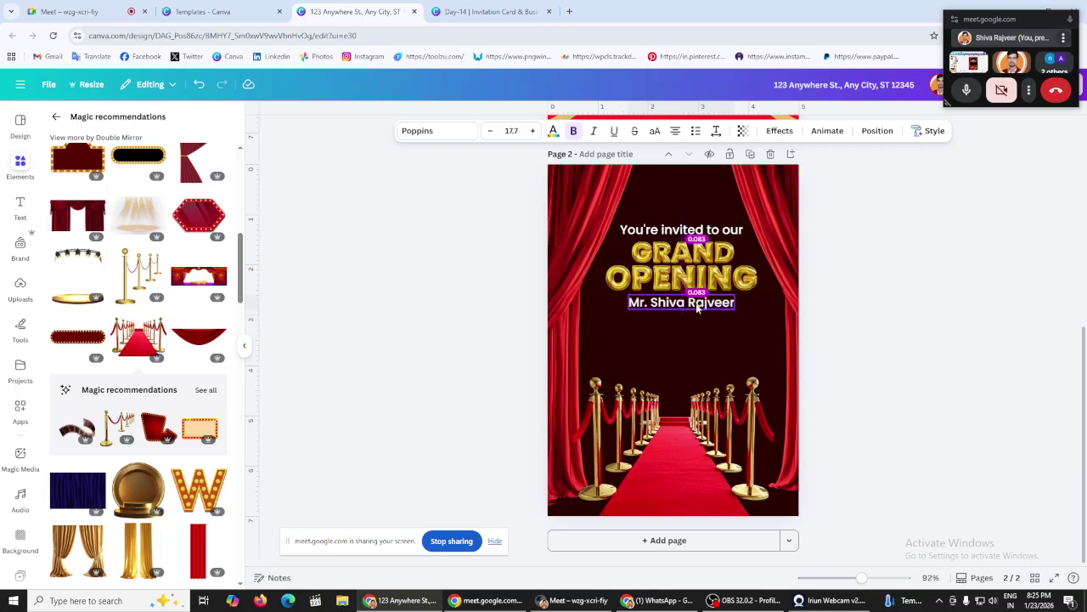
Step: Duplicate the name line, change it to 'Date- 23 January 2026', centre it, and duplicate it
left_click(363, 248)
left_click(685, 304)
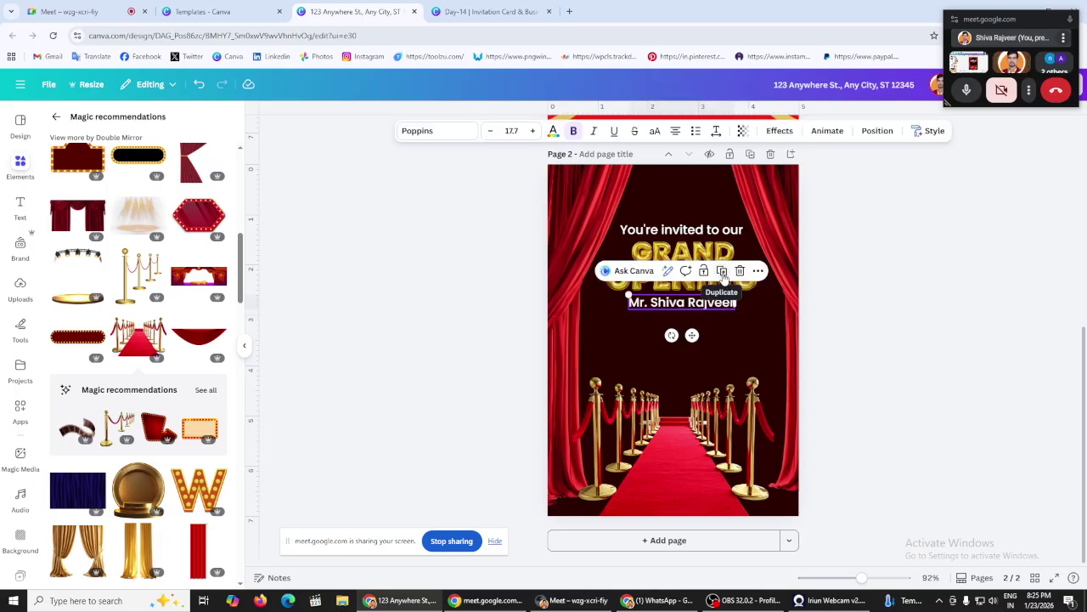
left_click(722, 272)
double_click(648, 325)
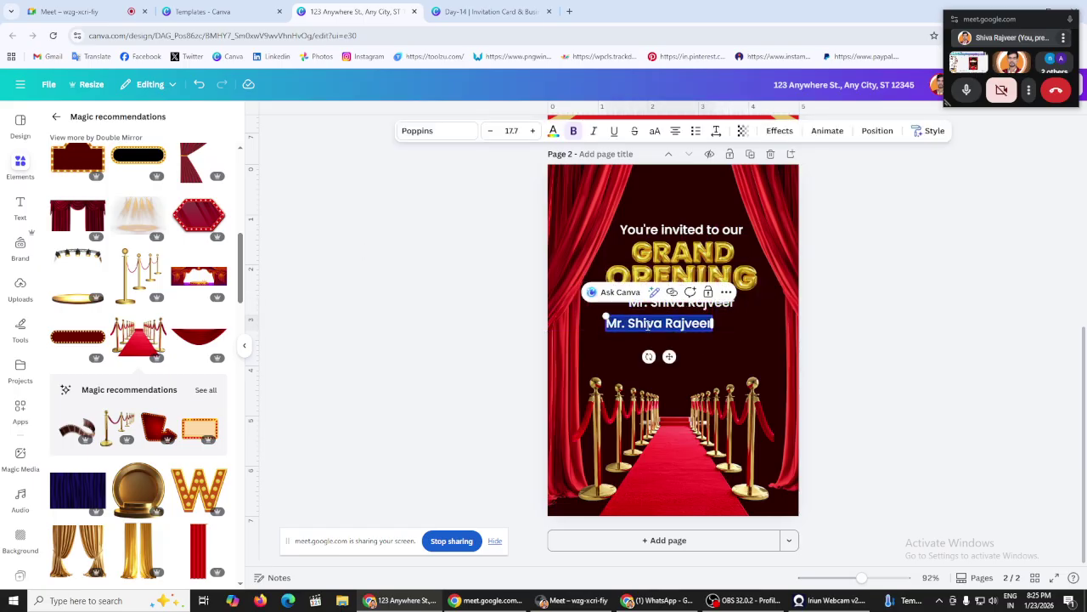
type("Date")
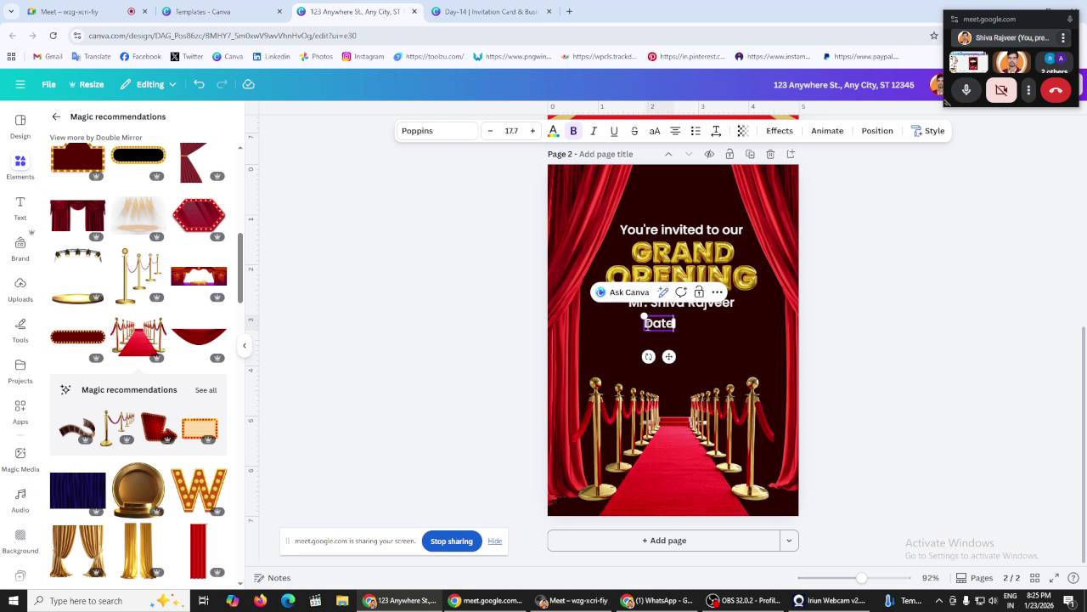
type("- ")
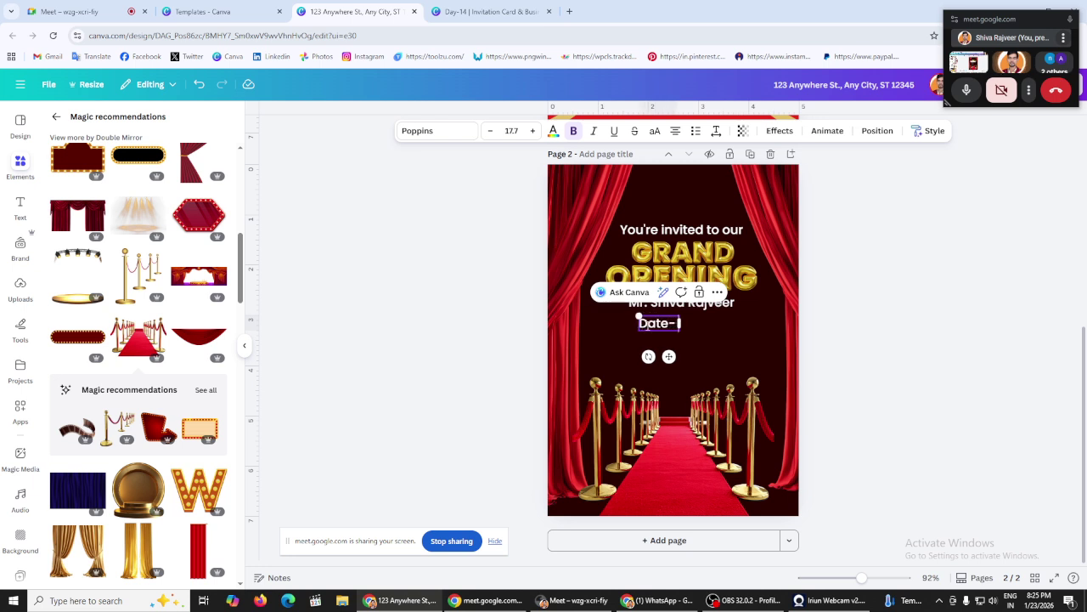
type("23")
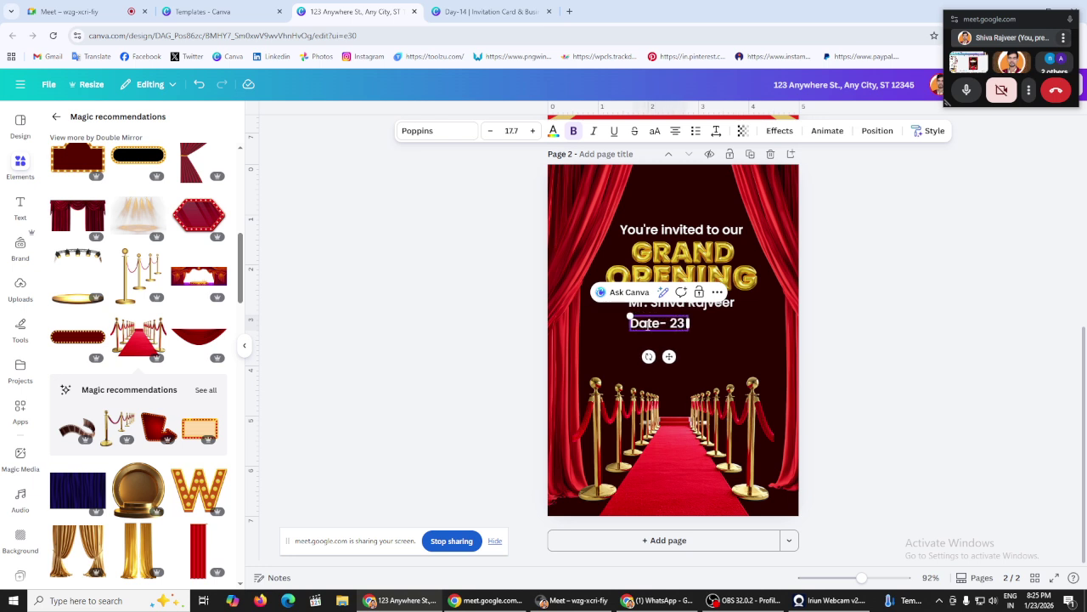
type(" Januar")
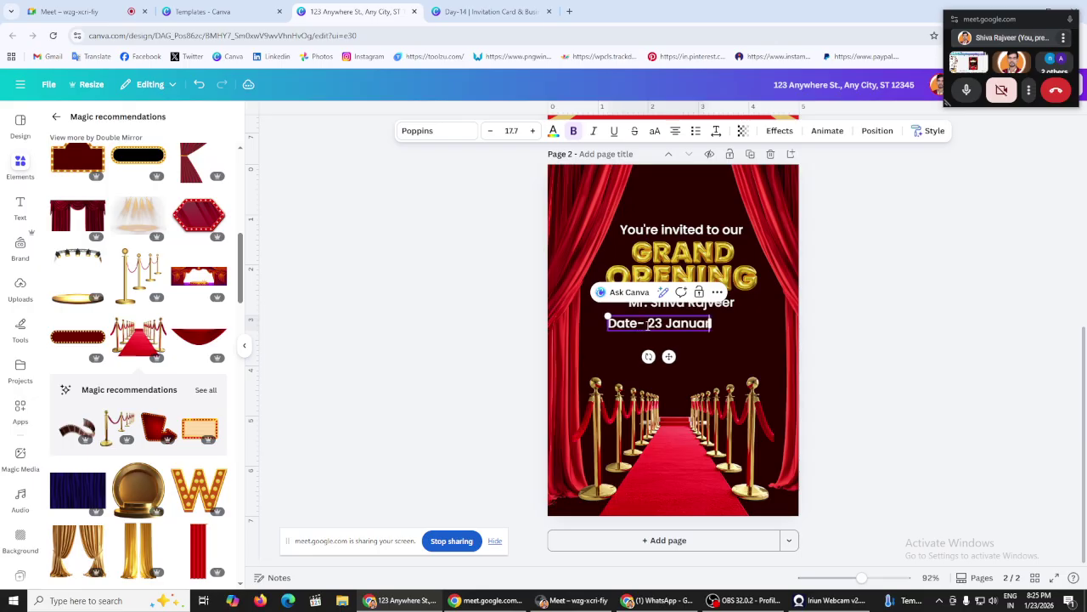
type("y 2026")
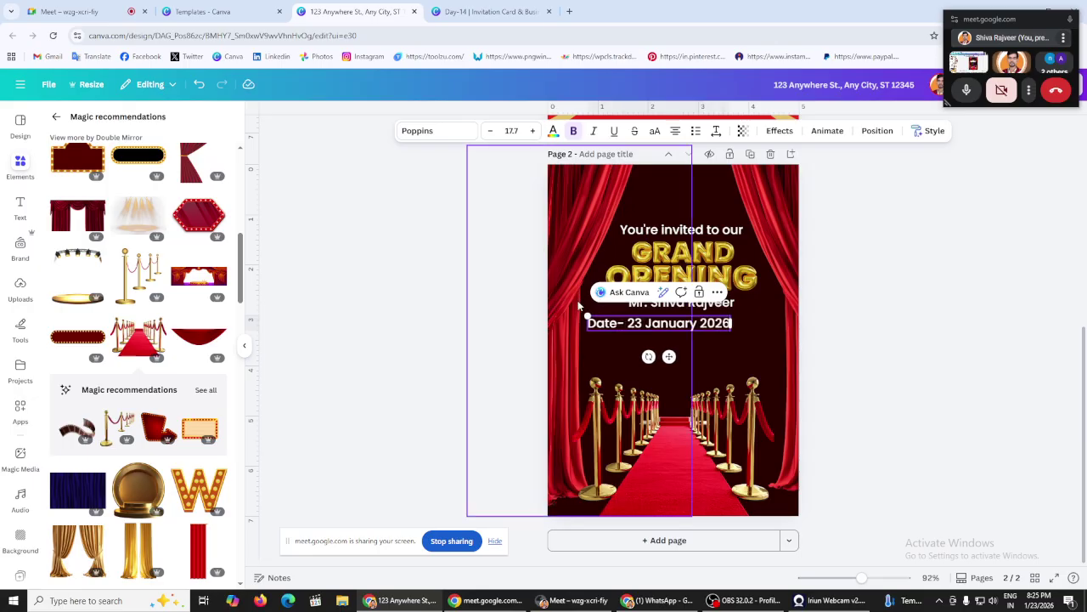
left_click(437, 296)
mouse_move(666, 322)
left_mouse_down()
mouse_move(689, 323)
mouse_move(682, 332)
left_mouse_up()
left_click(723, 292)
Step: Retype the duplicated date line as 'Time- 8 Pm to 9:30 Pm', fixing the stray bracket and digit
double_click(683, 336)
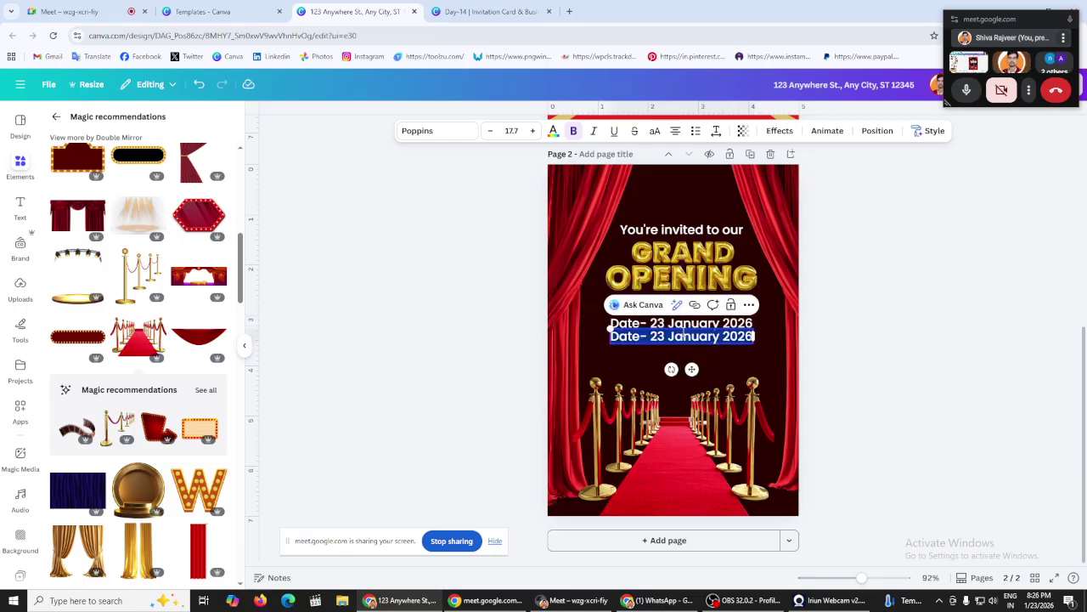
type("Time- ")
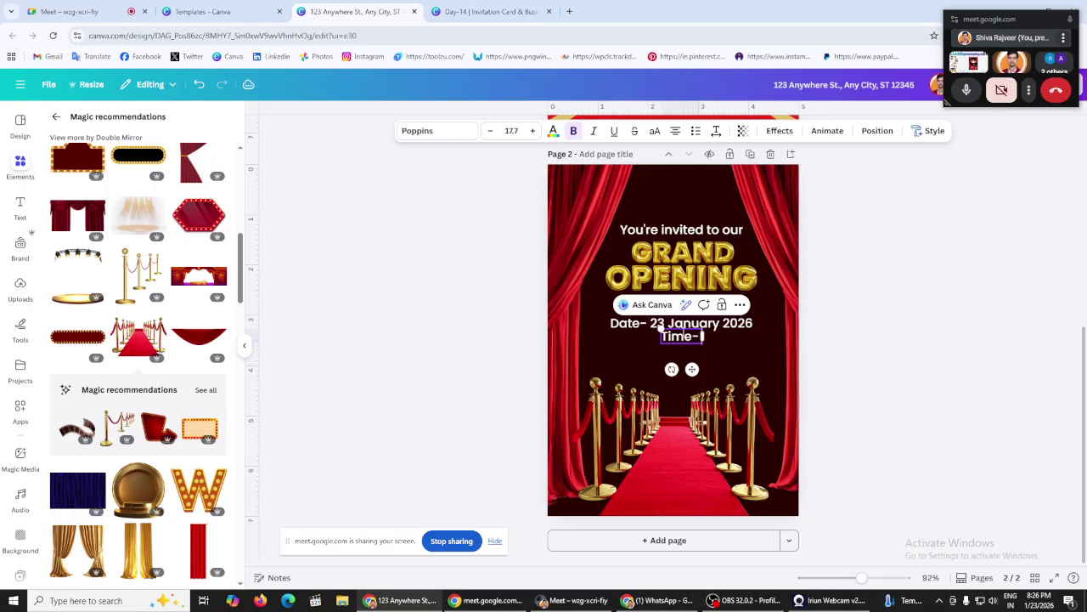
type("8")
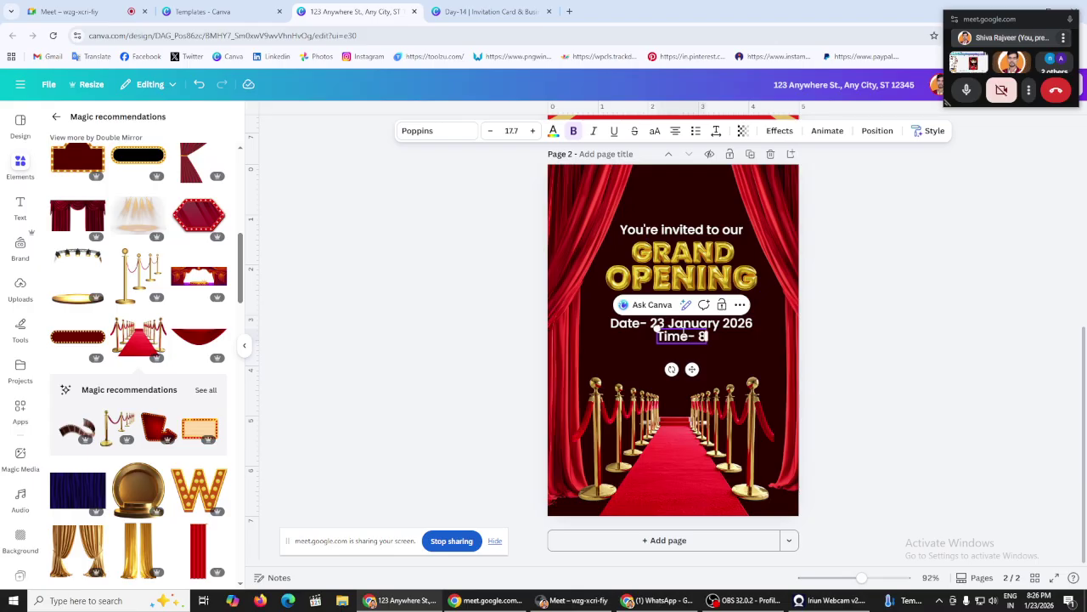
type(" P")
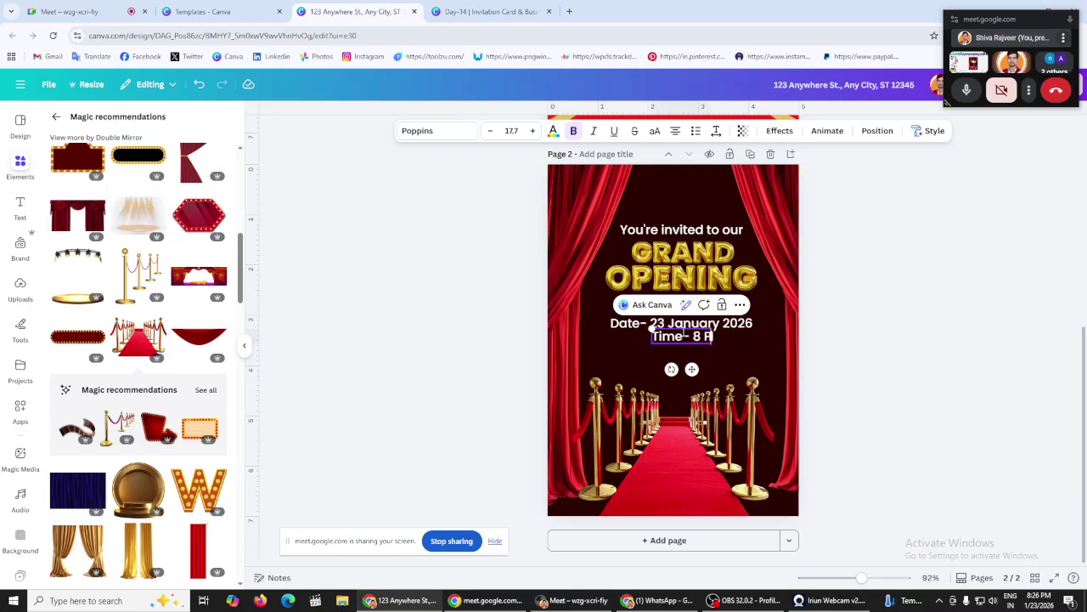
type("m to")
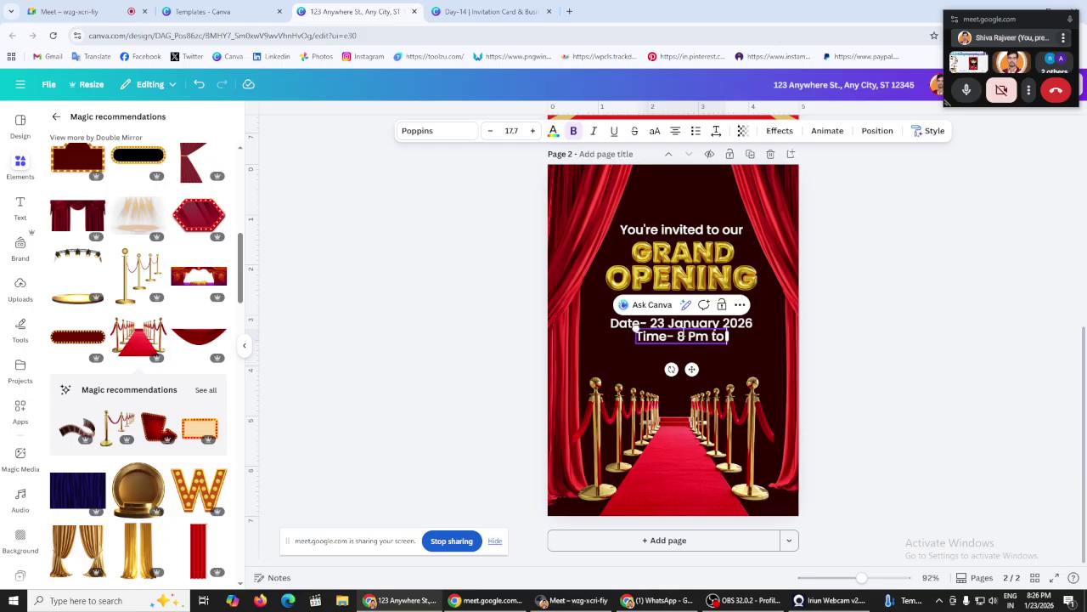
type(" (1")
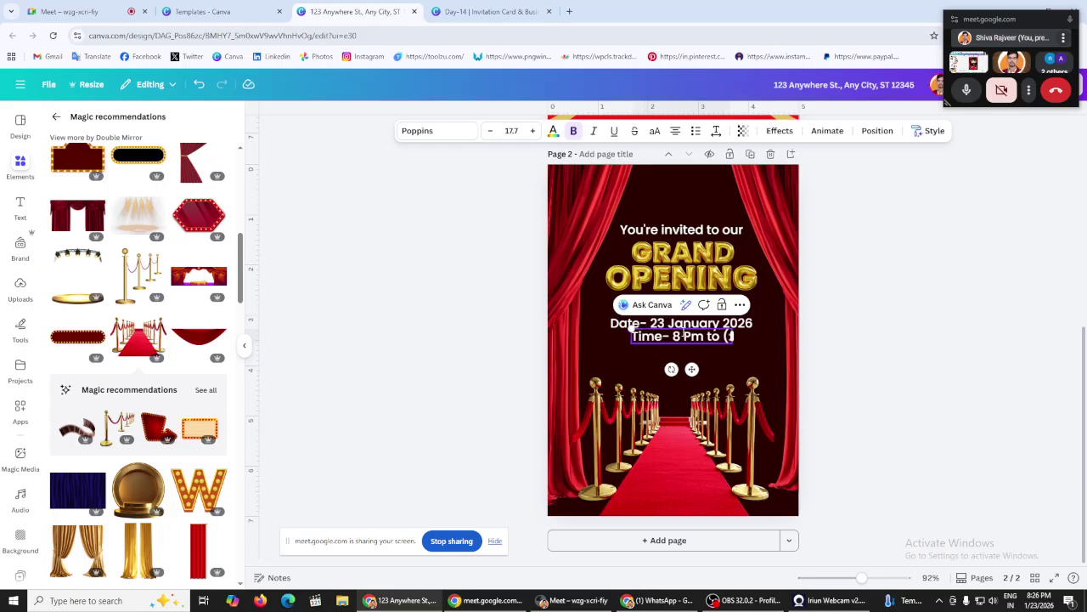
type(":30 Pm")
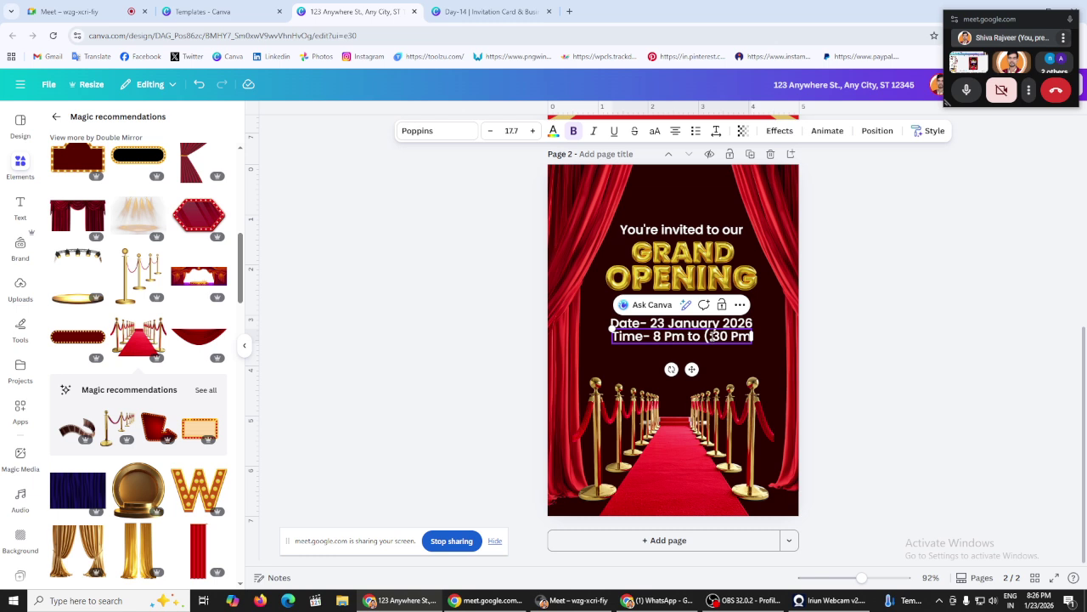
left_click(709, 336)
key("BackSpace")
key("Delete")
type("9")
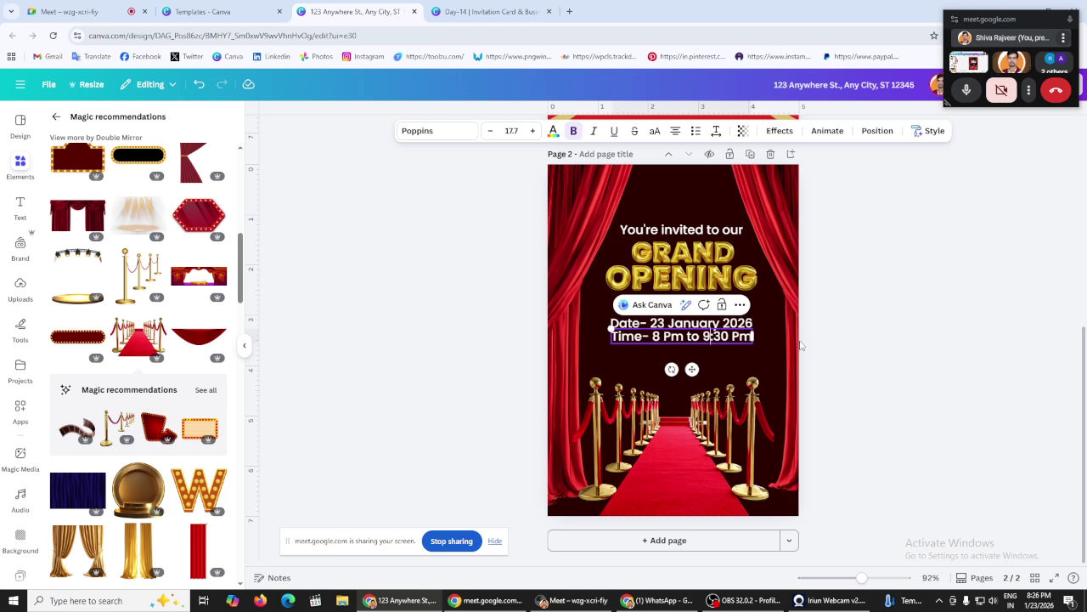
left_click(955, 328)
left_click(684, 339)
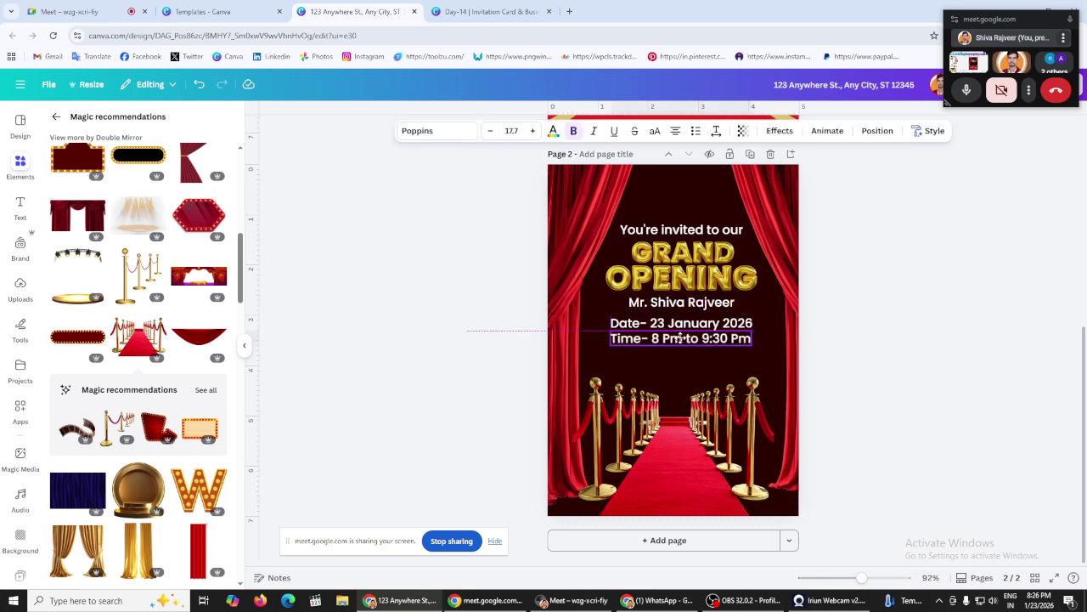
left_click(849, 345)
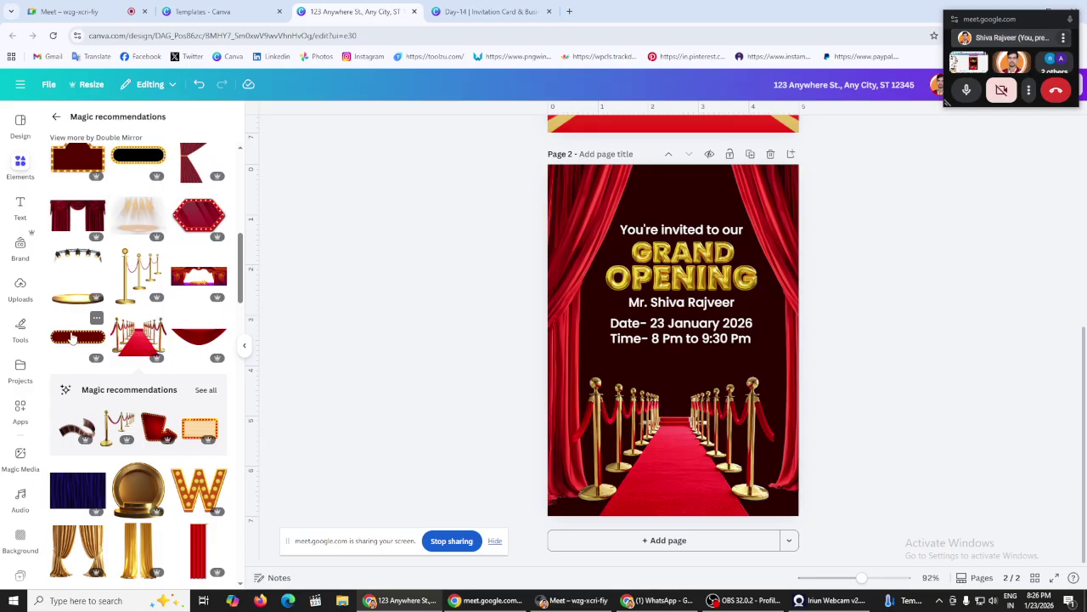
Step: Add a gold-bulb marquee frame and size it around the date and time lines
left_click(96, 304)
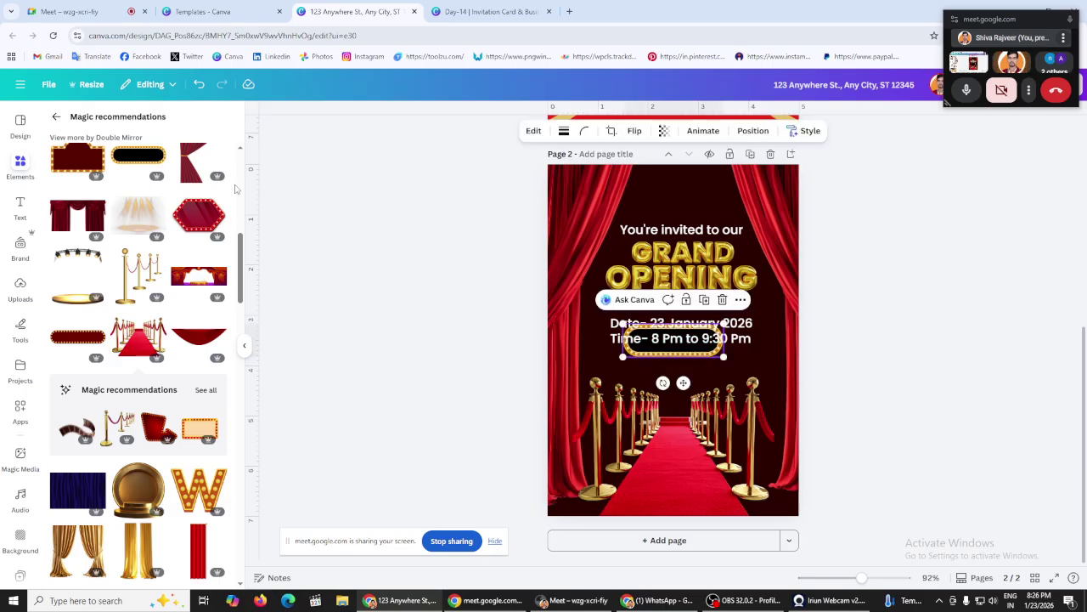
left_click_drag(623, 325, 580, 309)
left_click_drag(718, 351, 723, 351)
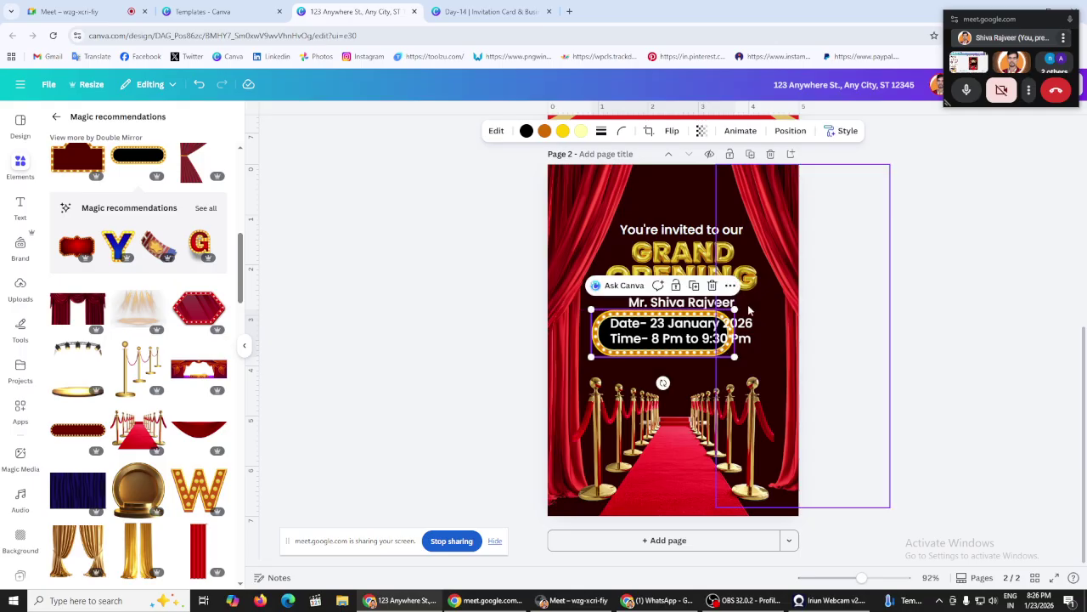
left_click_drag(735, 311, 693, 322)
scroll(168, 357, "down", 3)
scroll(168, 357, "down", 8)
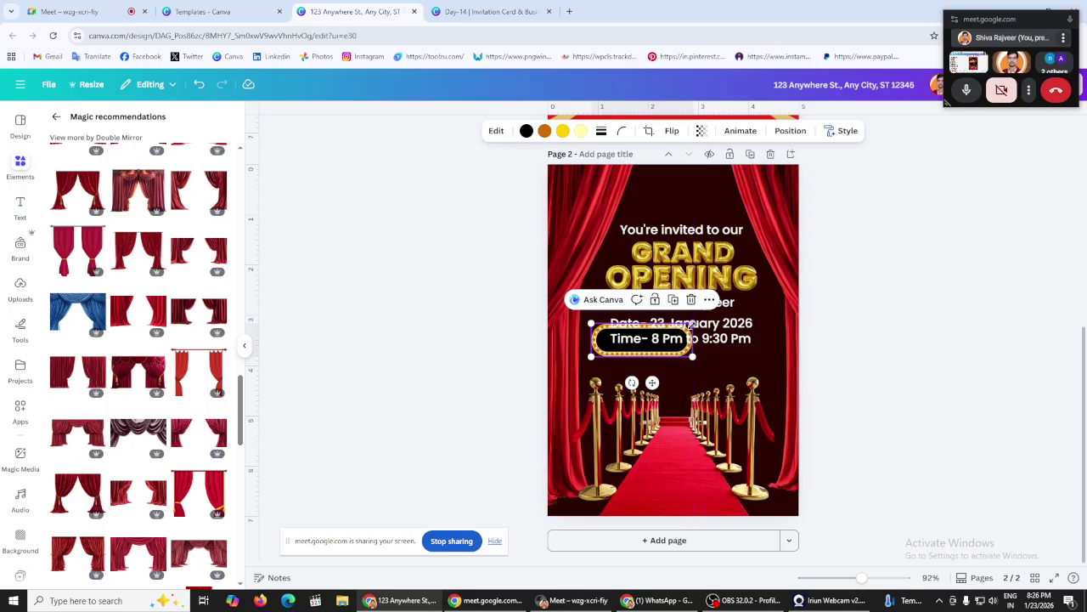
mouse_move(694, 323)
left_mouse_down()
mouse_move(728, 313)
mouse_move(709, 331)
left_mouse_up()
left_click(696, 292)
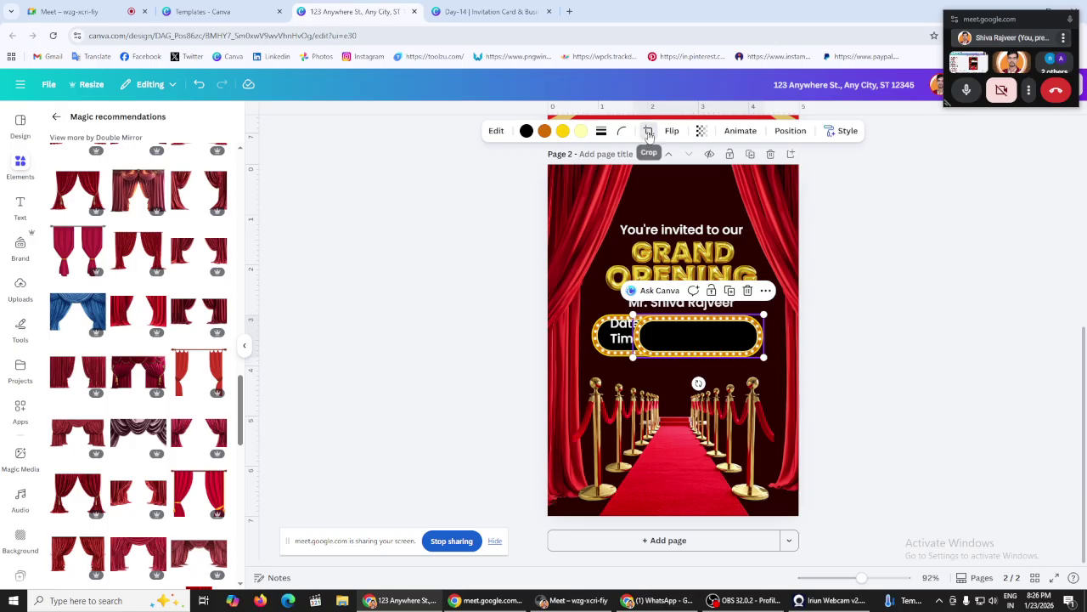
Step: Crop both sides of the marquee and re-stretch its left edge
left_click(647, 133)
left_click_drag(632, 313, 671, 314)
left_click(508, 328)
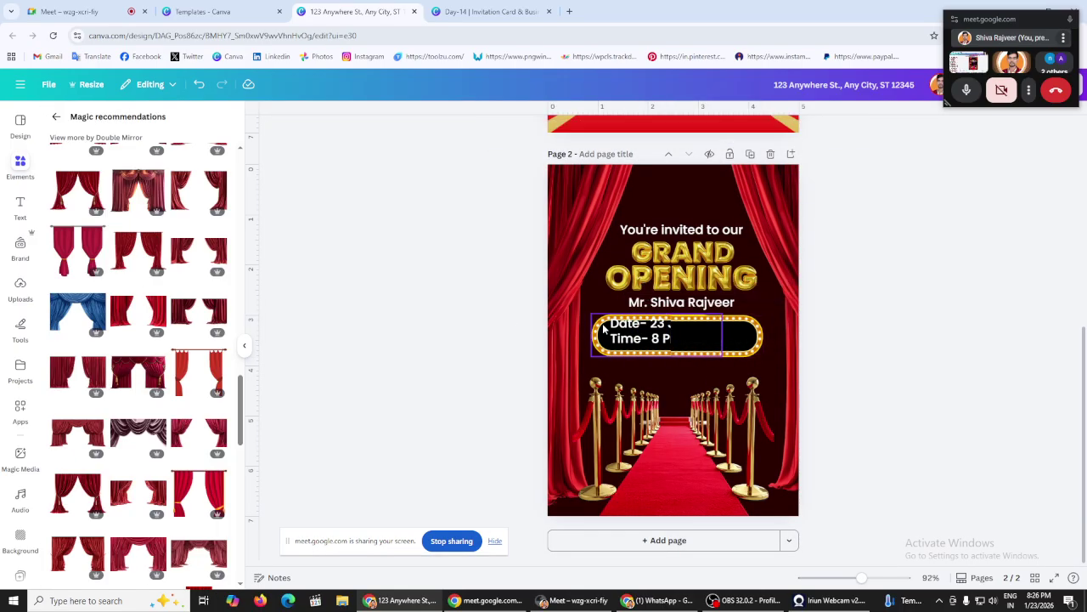
left_click(601, 334)
left_click(647, 133)
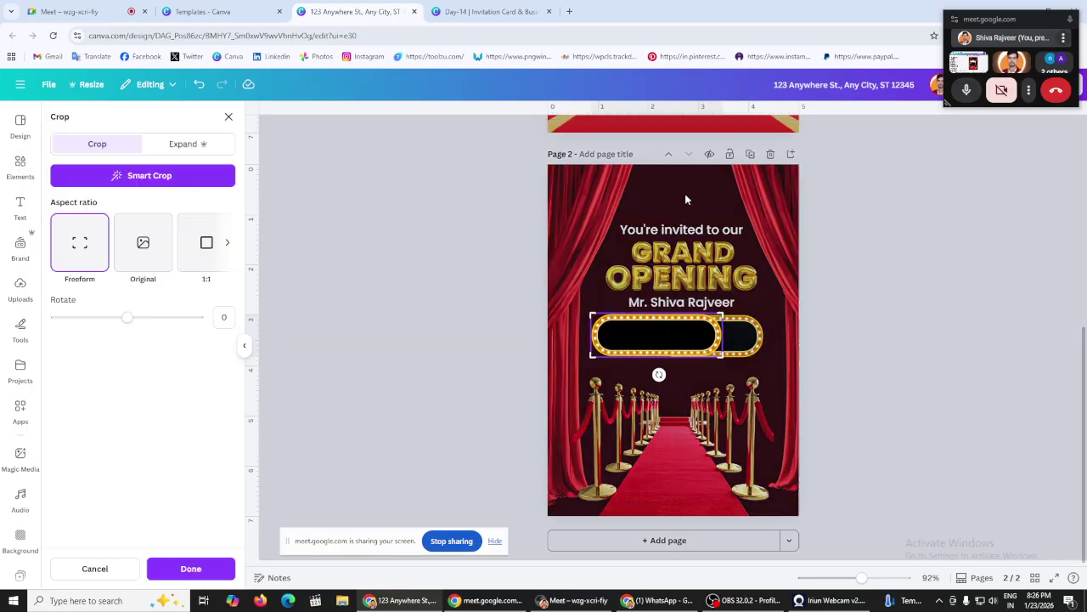
left_click_drag(719, 312, 671, 314)
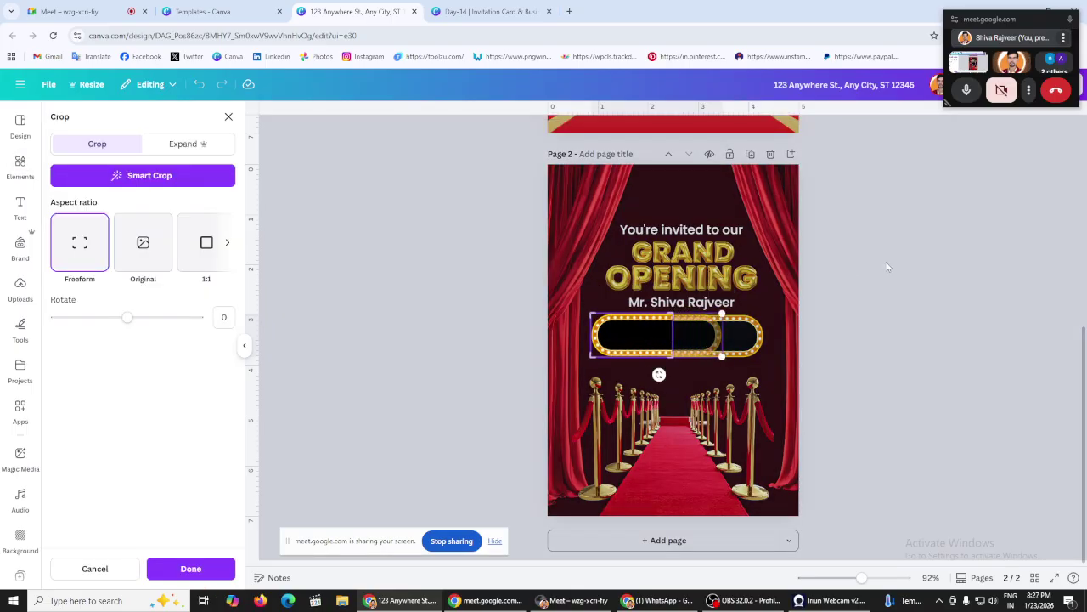
left_click(889, 263)
left_click(594, 338)
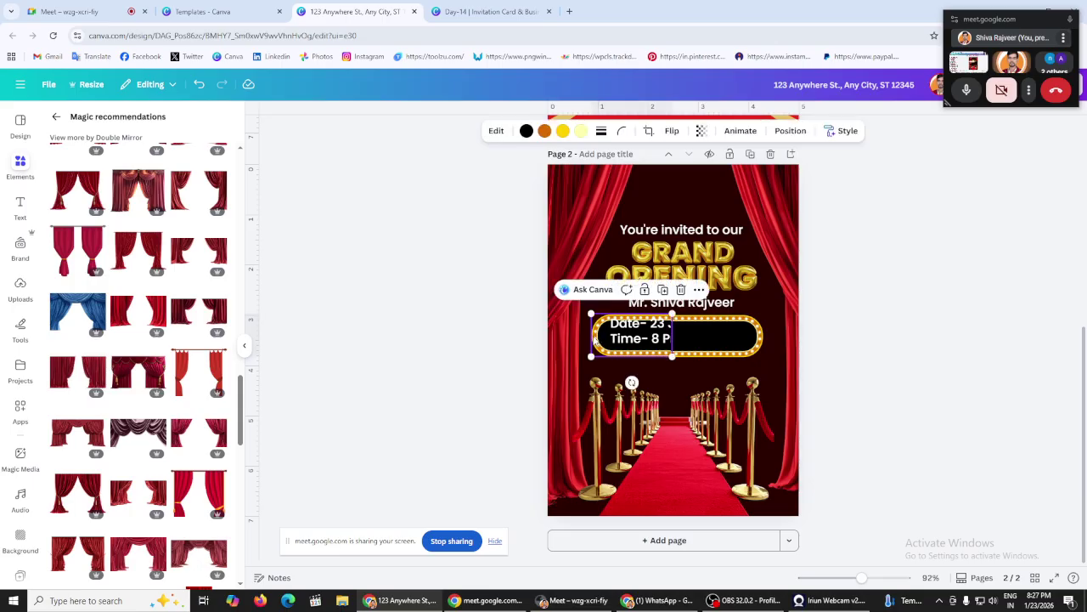
left_click_drag(593, 338, 590, 338)
left_click(444, 315)
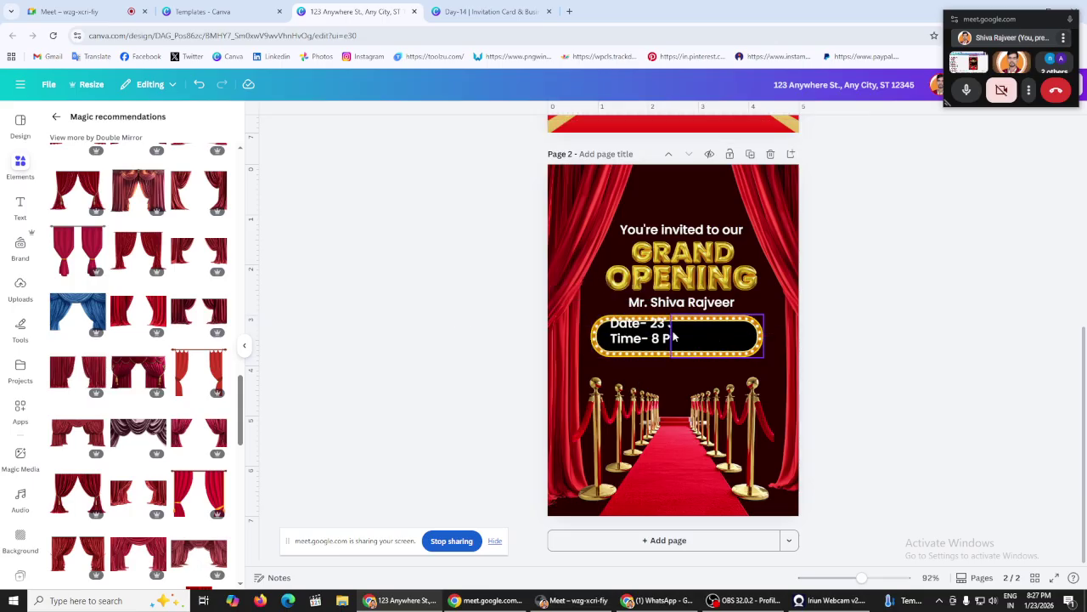
Step: Send the marquee two layers backward so the date and time text sits in front
left_click(674, 337)
left_click(790, 131)
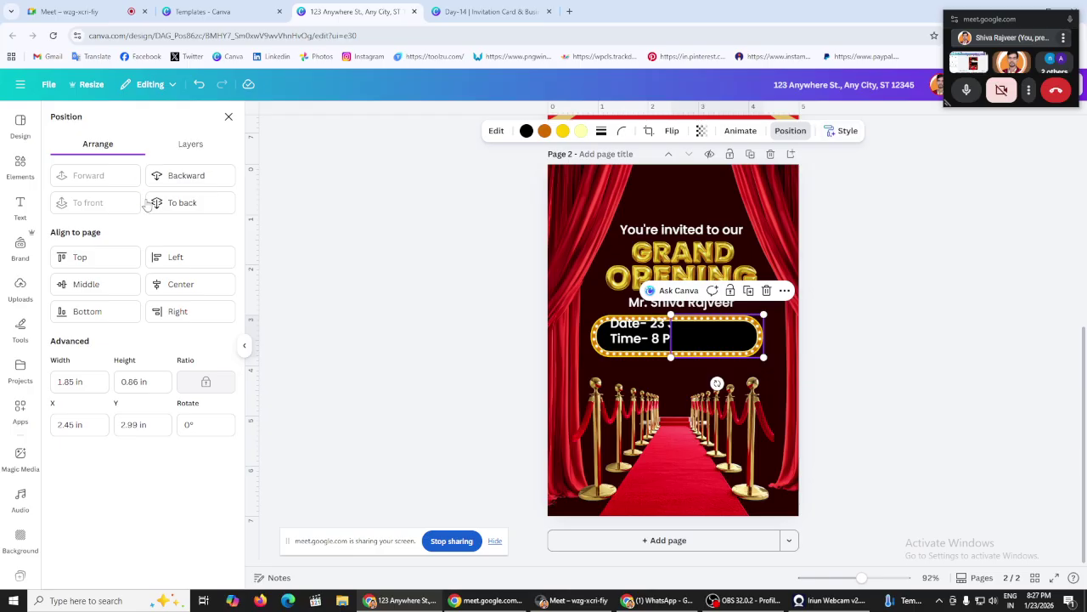
left_click(197, 175)
left_click(197, 175)
left_click(861, 540)
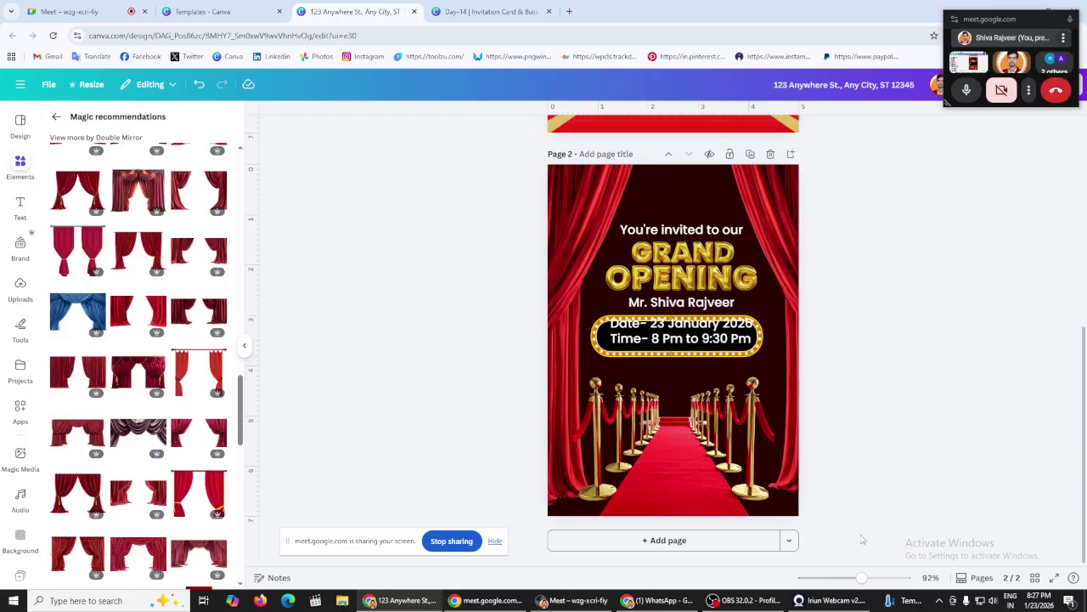
Step: Zoom in and resize and position the date line inside the marquee frame
left_click_drag(862, 578, 884, 577)
scroll(655, 297, "down", 2)
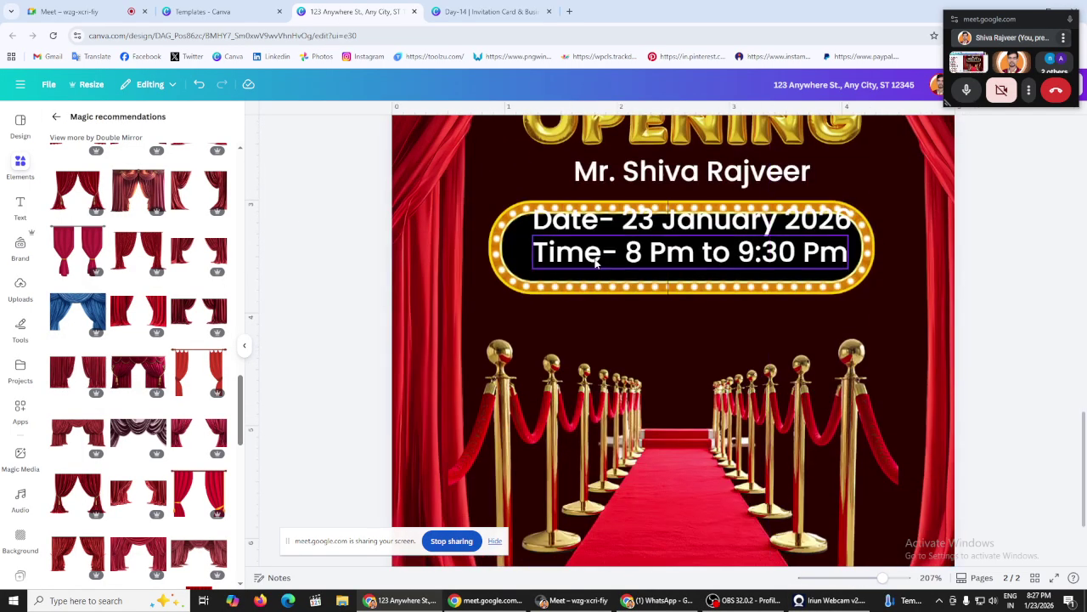
left_click(655, 255)
left_click_drag(655, 254, 652, 259)
left_click_drag(587, 222, 592, 234)
left_click_drag(593, 237, 643, 242)
left_click_drag(847, 214, 820, 219)
left_click_drag(735, 235, 743, 235)
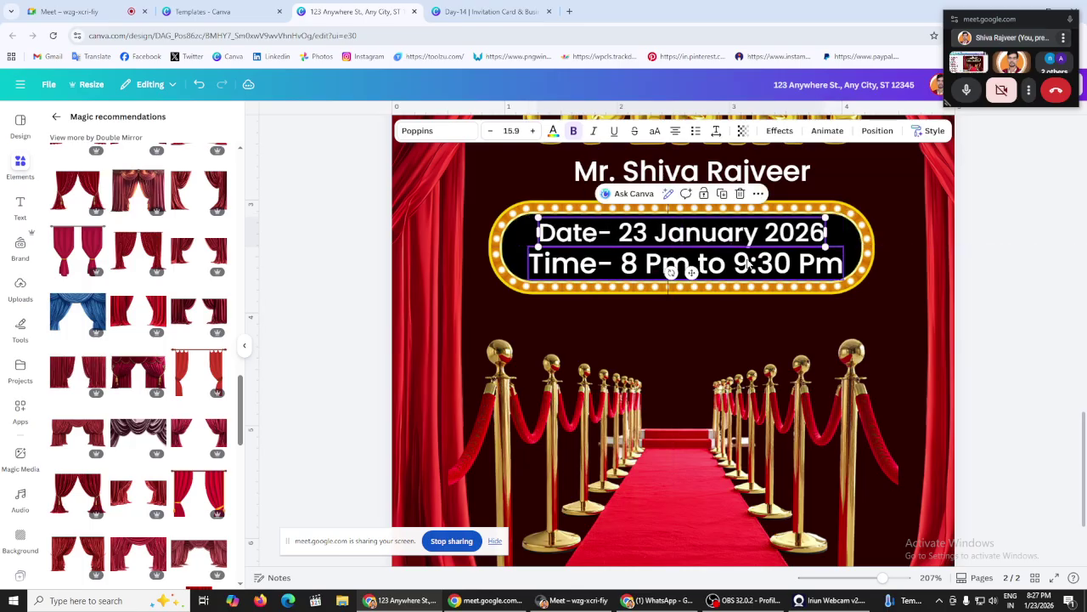
Step: Align the time line with the date line inside the marquee
left_click(698, 270)
left_click_drag(699, 270, 701, 276)
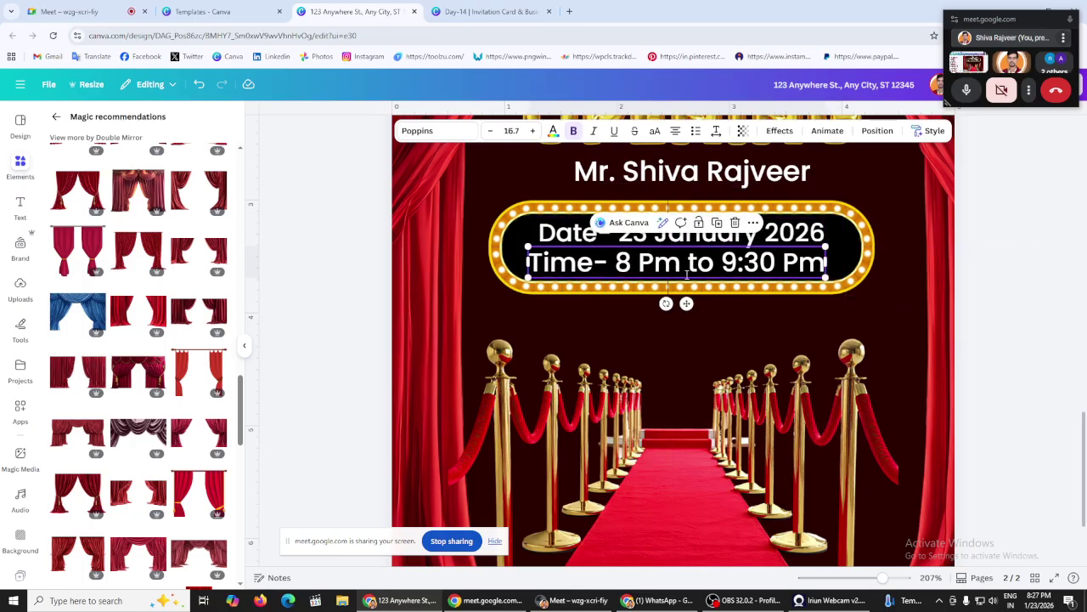
left_click(331, 256)
left_click(605, 268)
left_click_drag(605, 268, 614, 262)
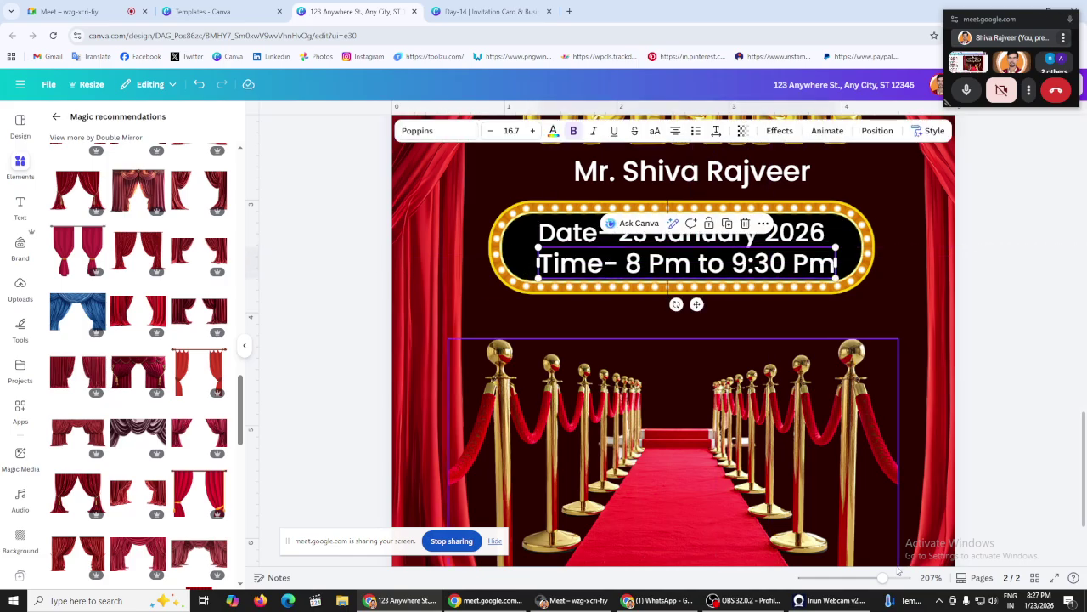
scroll(737, 251, "up", 5, "ctrl")
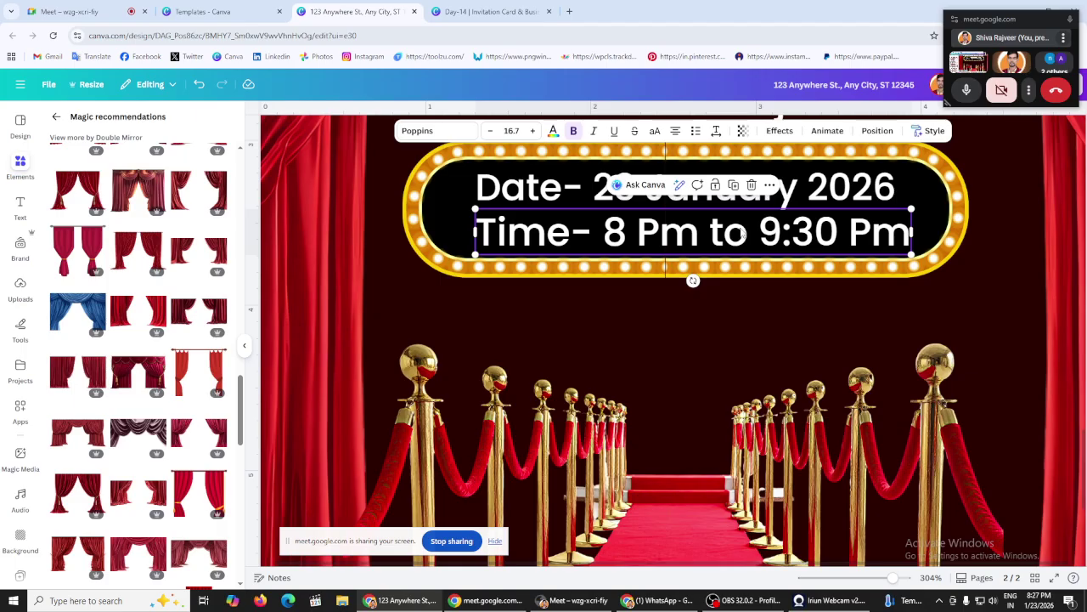
left_click_drag(742, 234, 738, 229)
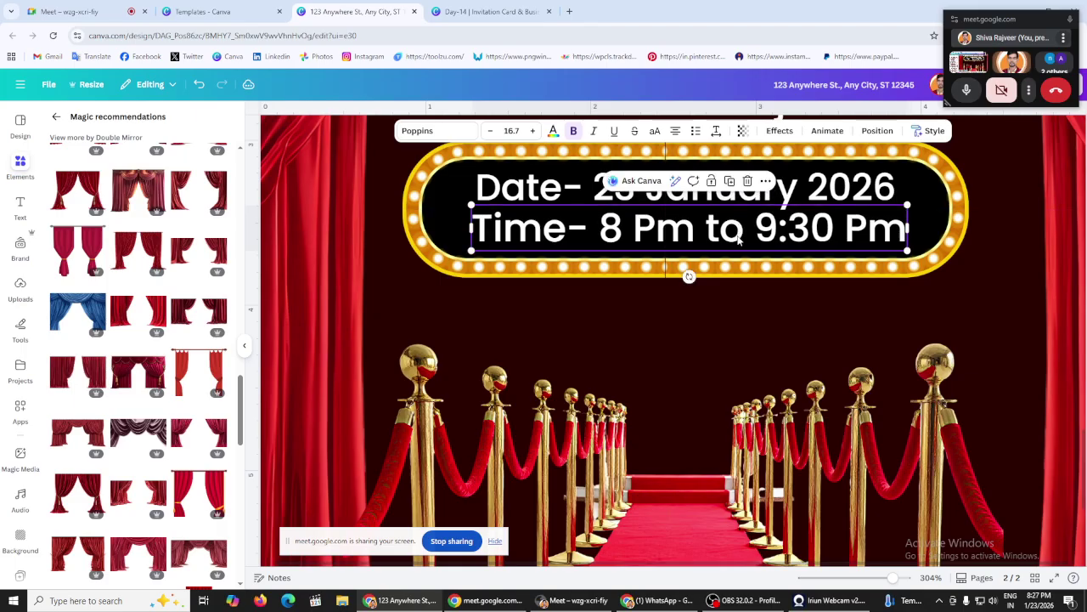
Step: Capitalise both lines to 'DATE- 23 JANUARY 2026' and 'TIME- 8 PM TO 9:30 PM'
left_click(864, 578)
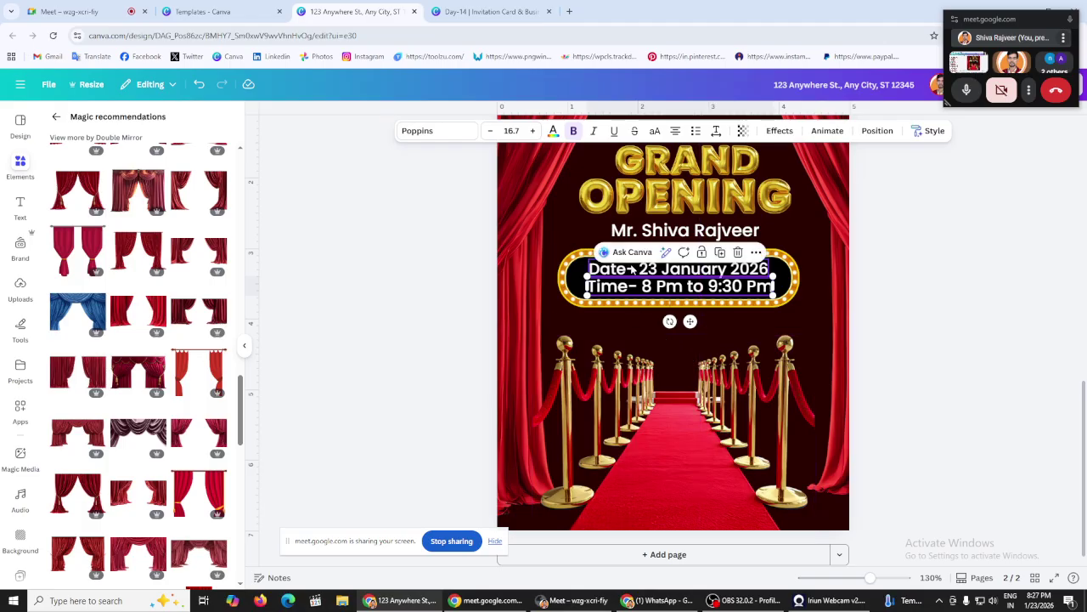
triple_click(631, 268)
left_click(654, 130)
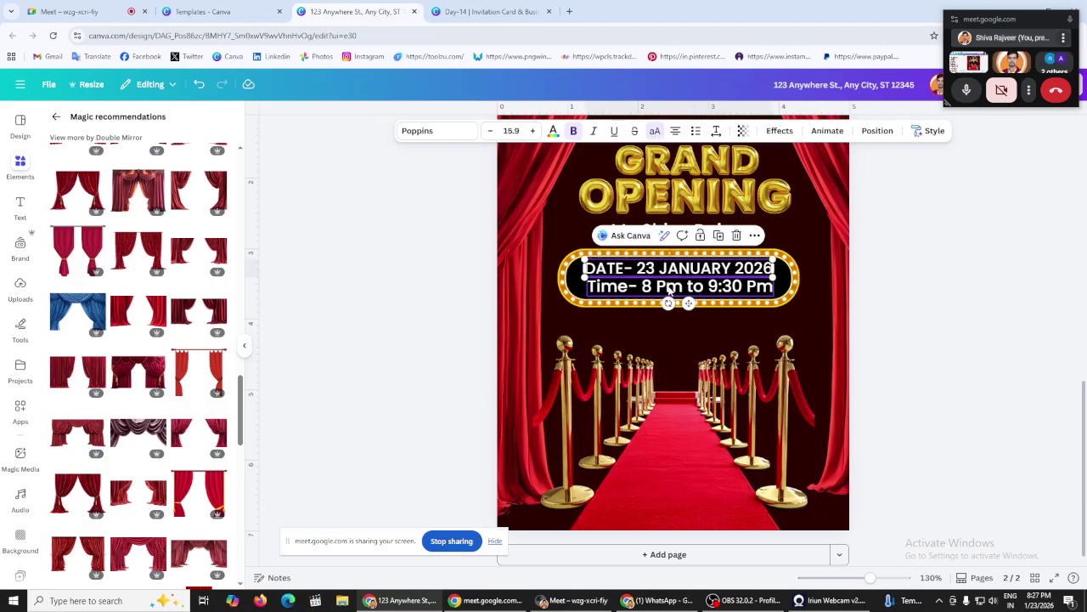
triple_click(668, 291)
left_click(655, 130)
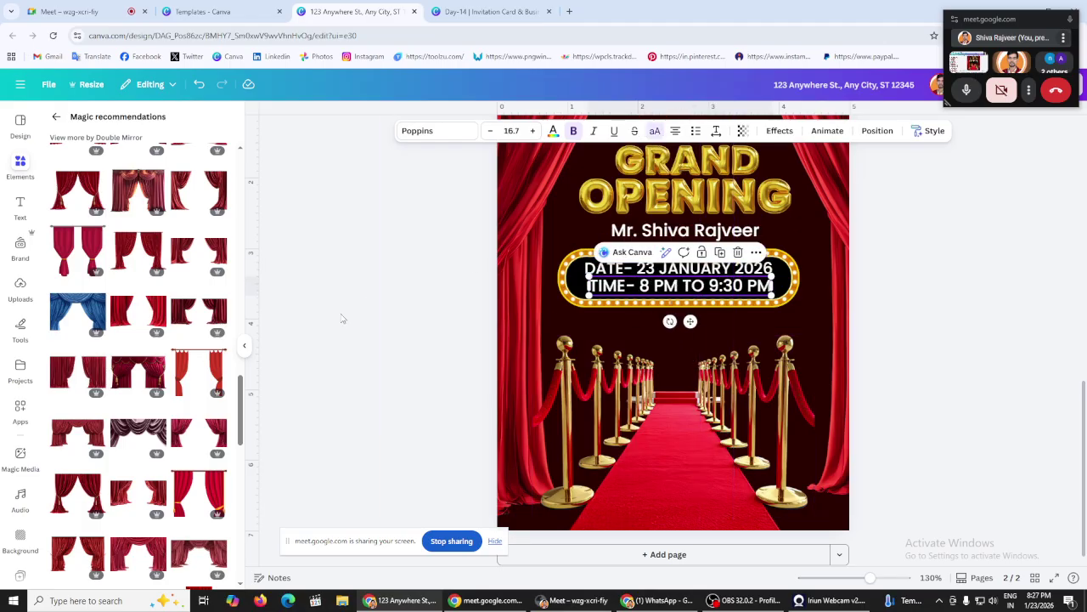
left_click(379, 302)
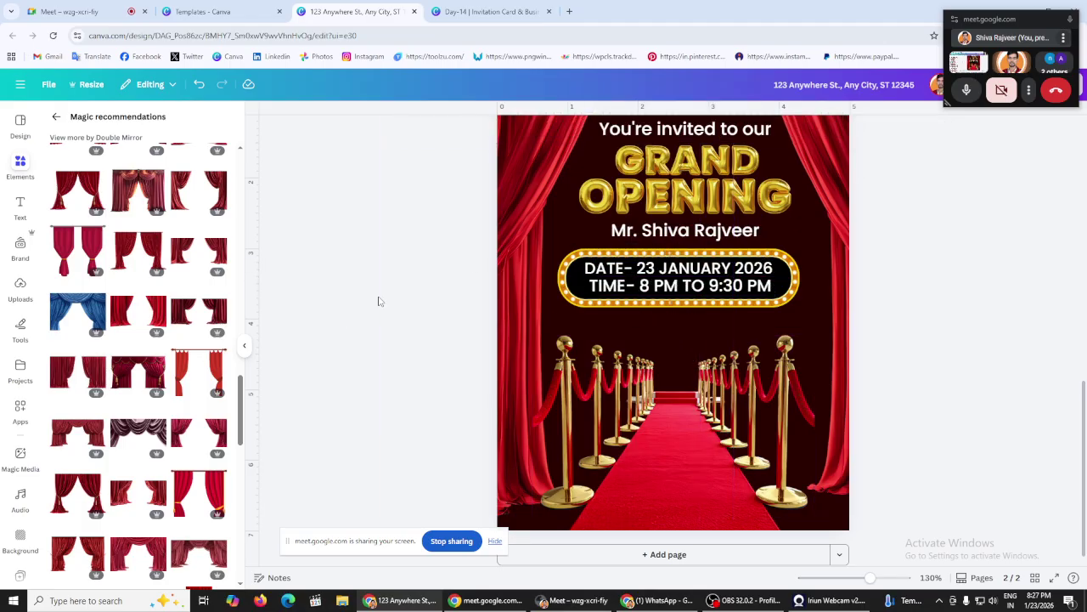
Step: Check the marquee image's crop and leave it unchanged
left_click(566, 286)
double_click(668, 256)
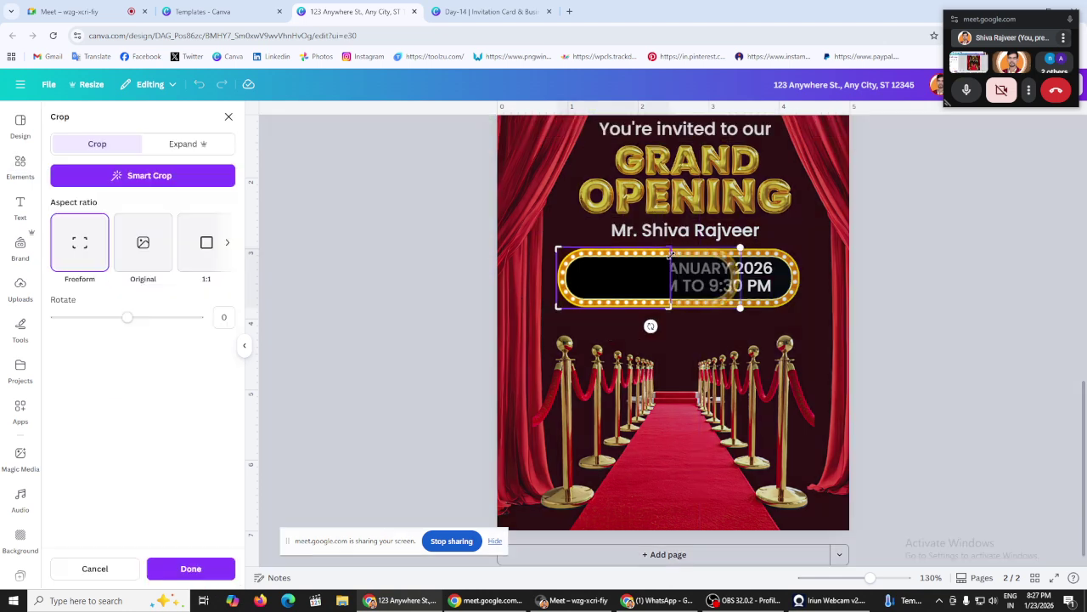
left_click(378, 238)
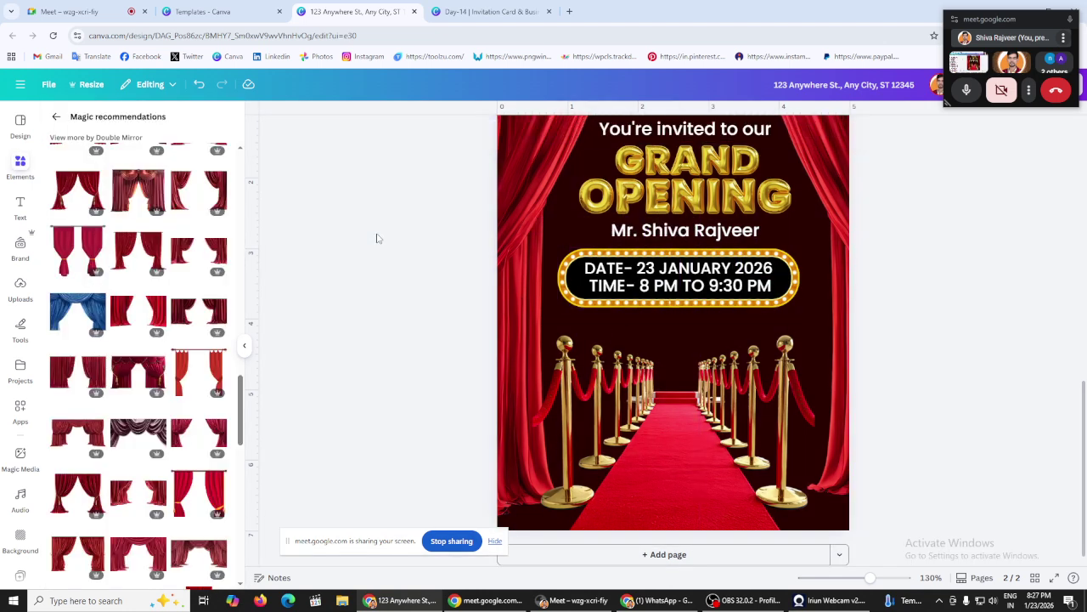
Step: Zoom out, then shrink the date/time text box and shift it slightly left
left_click_drag(869, 577, 851, 577)
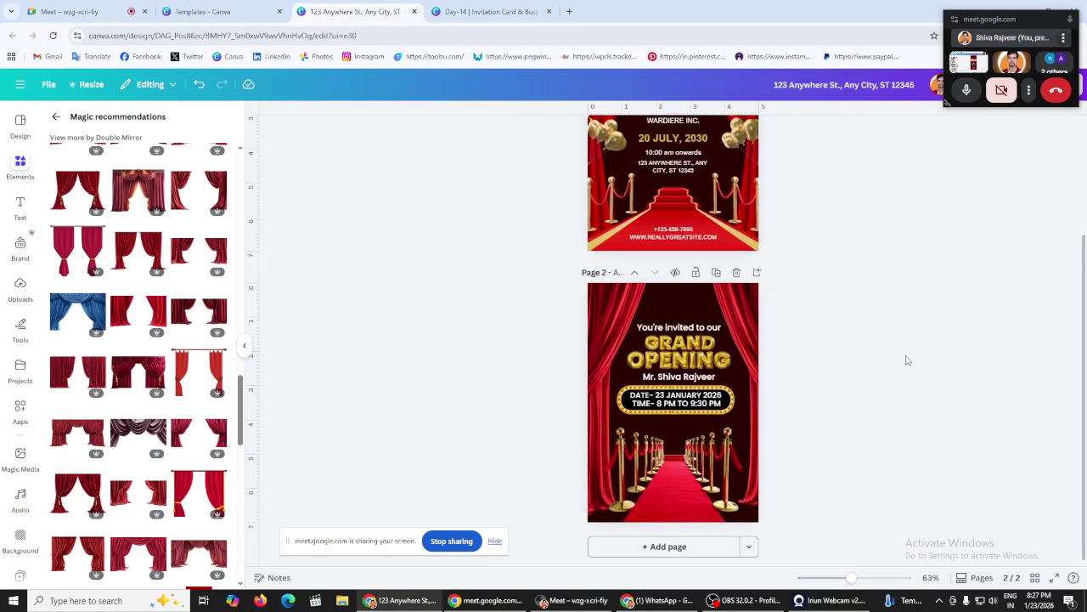
left_click(608, 401)
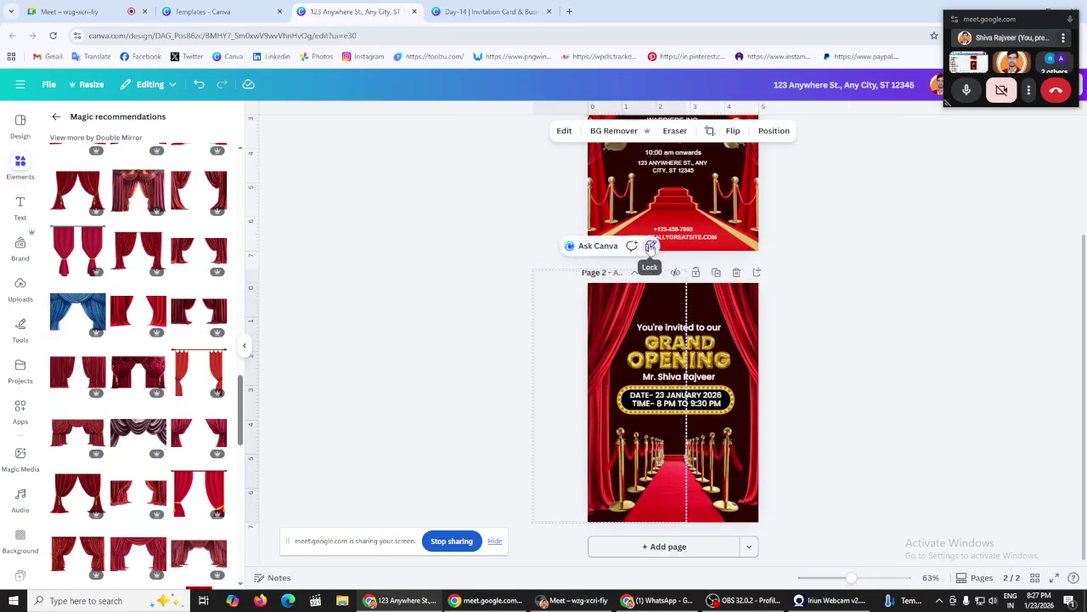
left_click(450, 418)
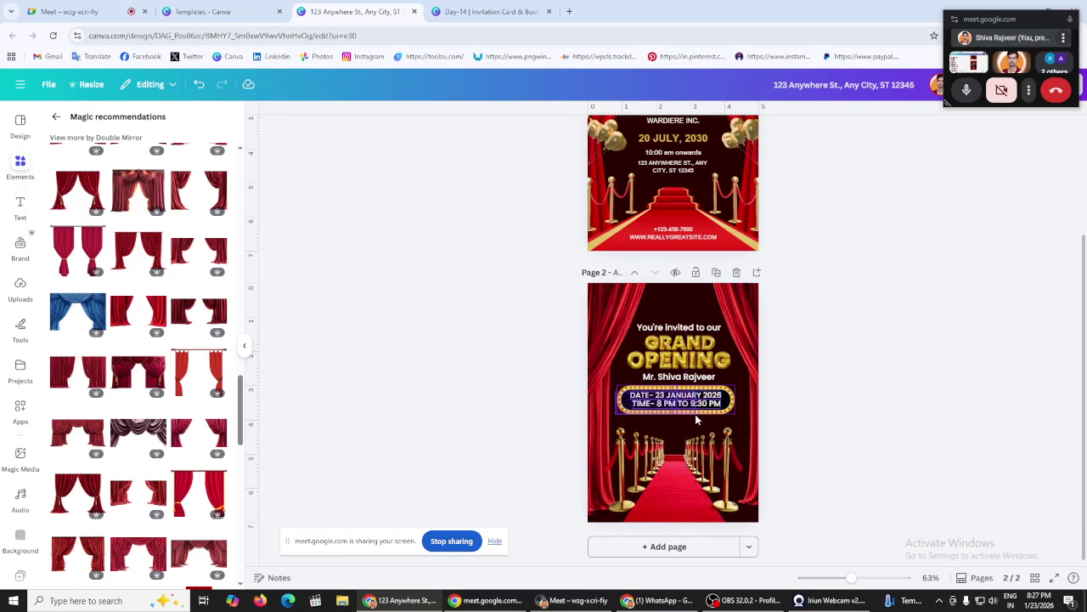
left_click(695, 414)
left_click_drag(617, 414, 644, 408)
left_click_drag(697, 434, 689, 435)
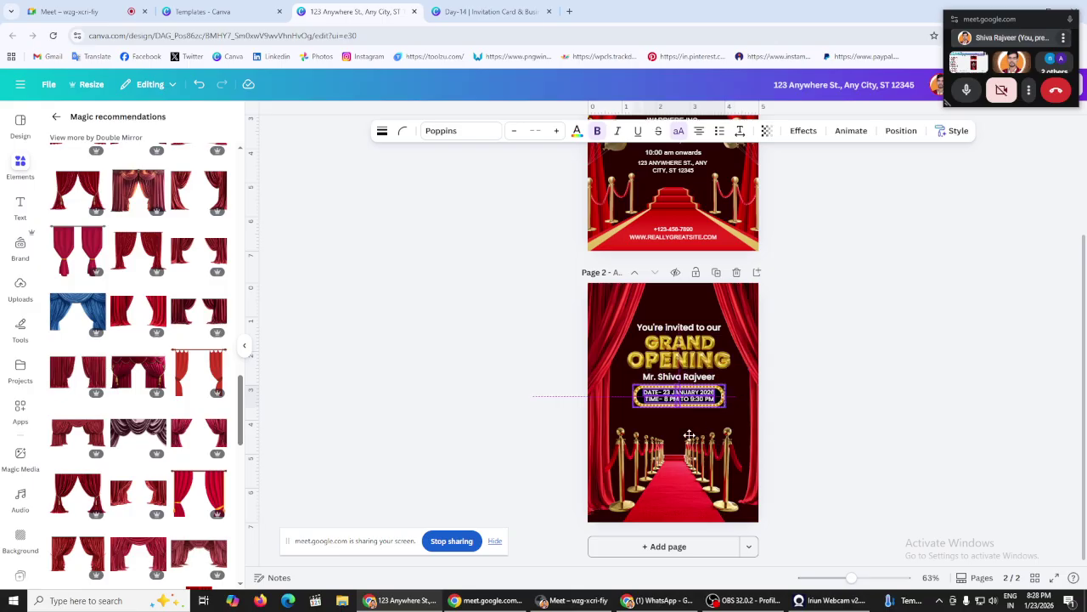
left_click(501, 373)
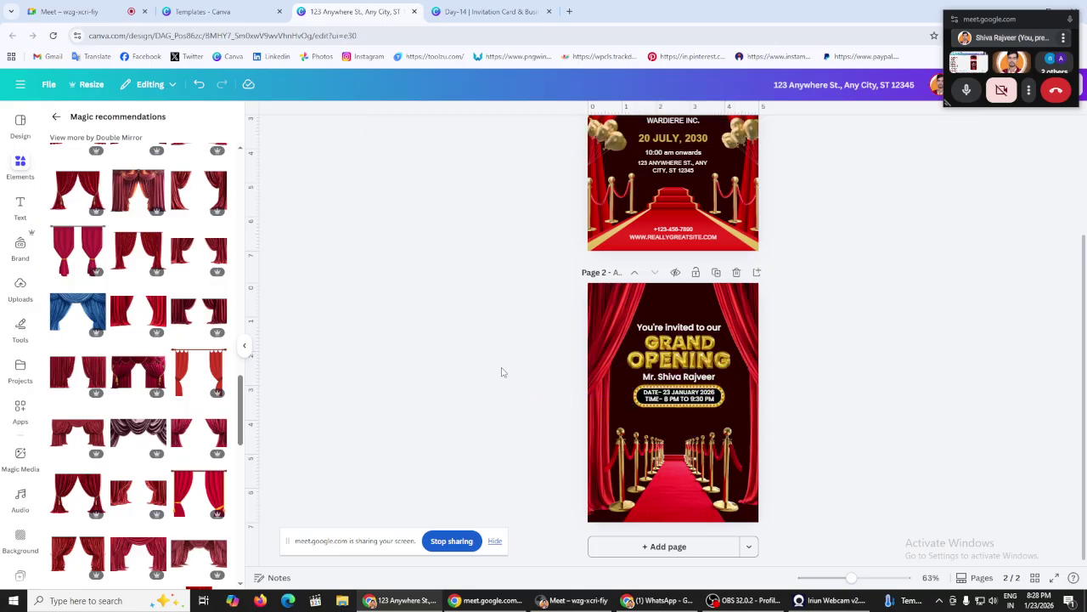
Step: Reduce the 'You're invited to our' line to font size 15.7
left_click(679, 327)
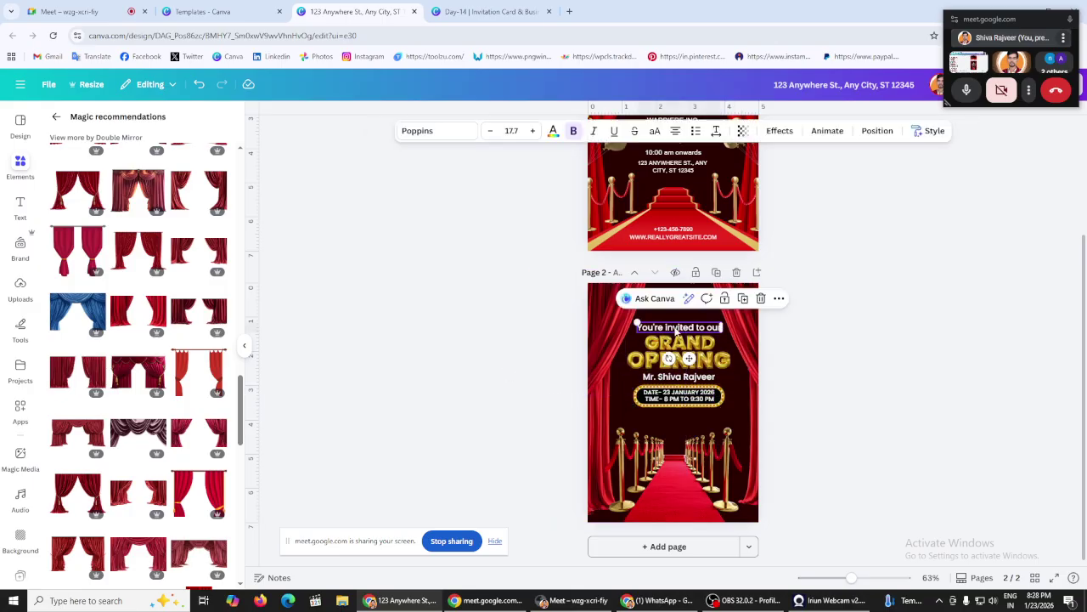
left_click(492, 137)
left_click(493, 137)
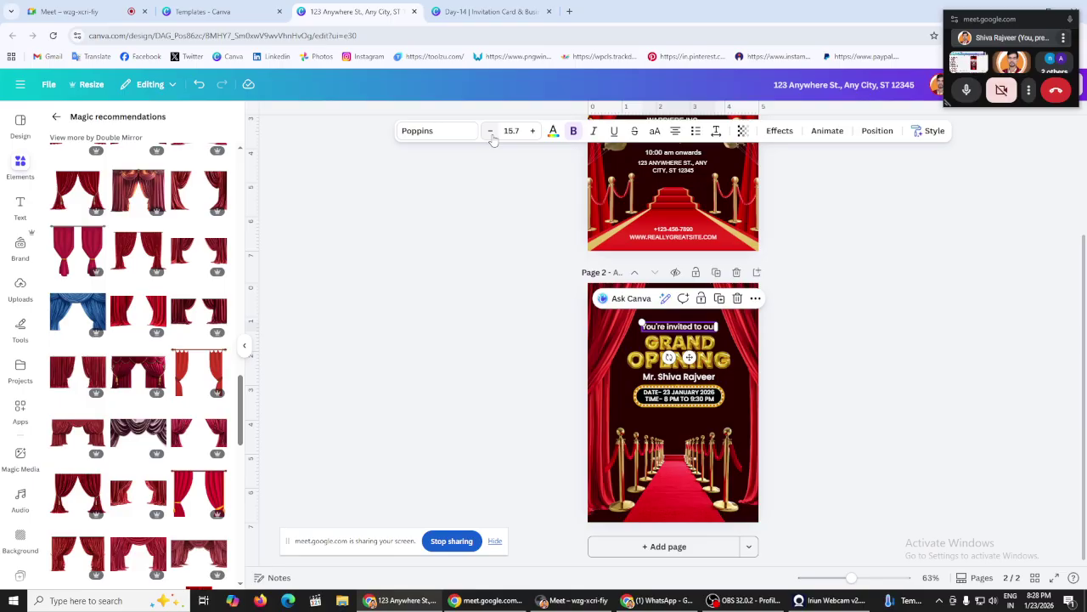
left_click(458, 290)
scroll(454, 293, "up", 2)
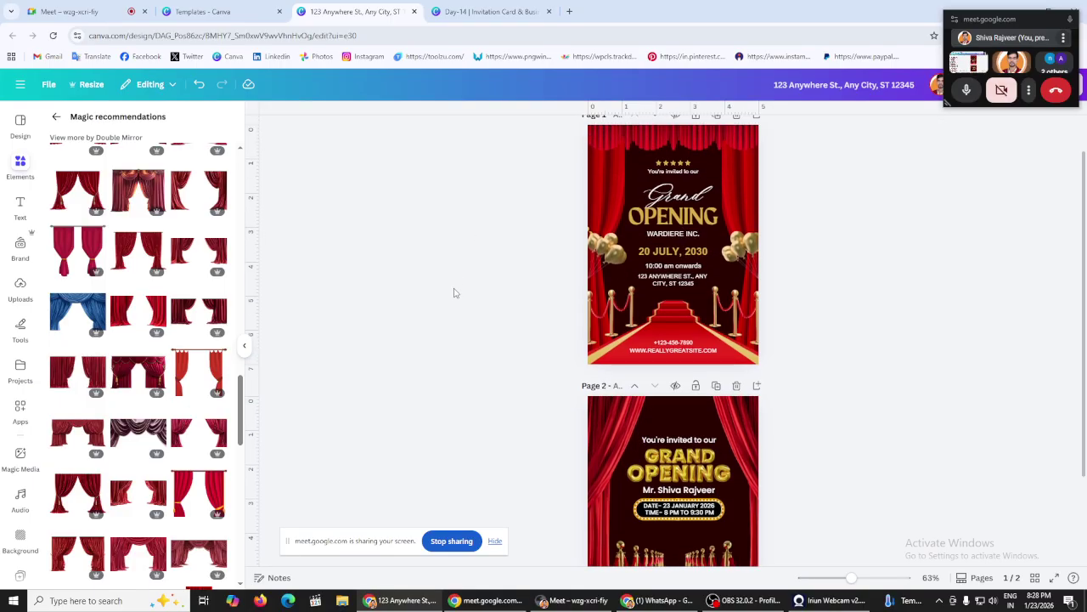
scroll(454, 294, "down", 2)
left_click(690, 396)
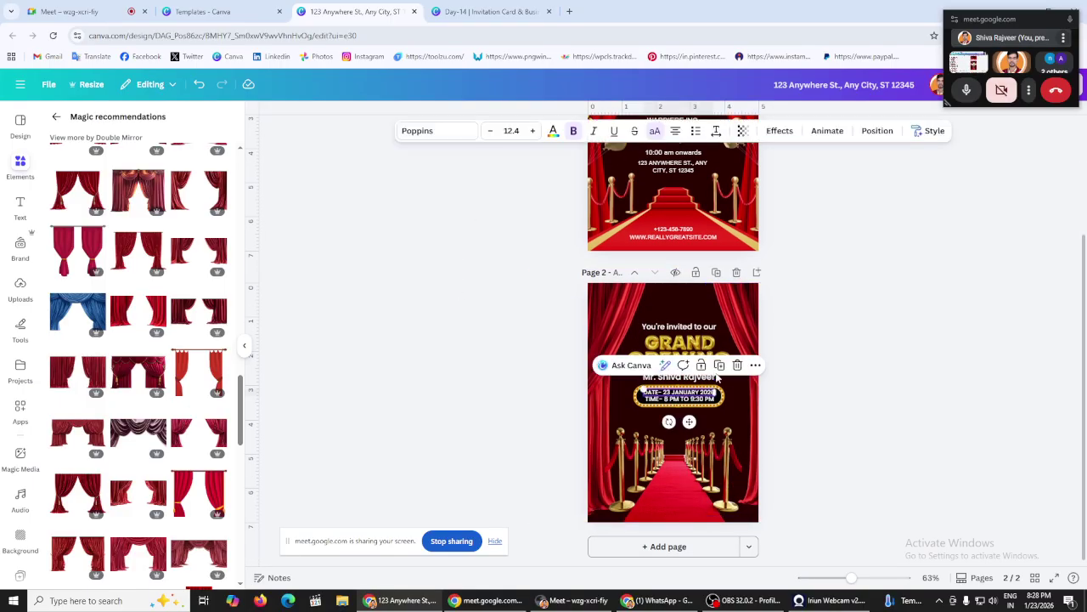
Step: Move the text box down and replace its text with the venue address
left_click_drag(690, 396, 674, 420)
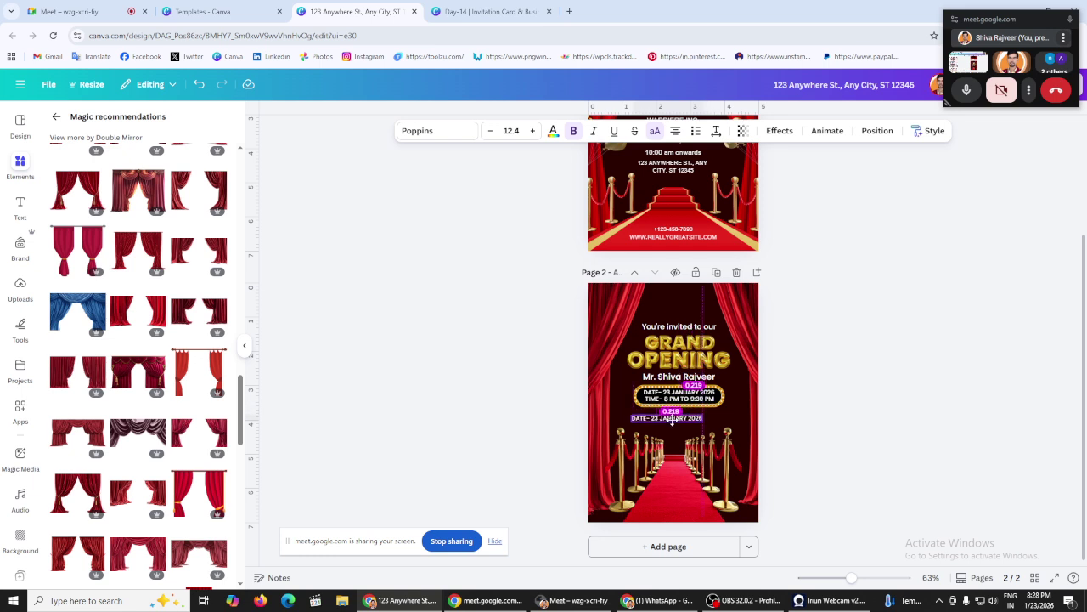
double_click(674, 420)
key("BackSpace")
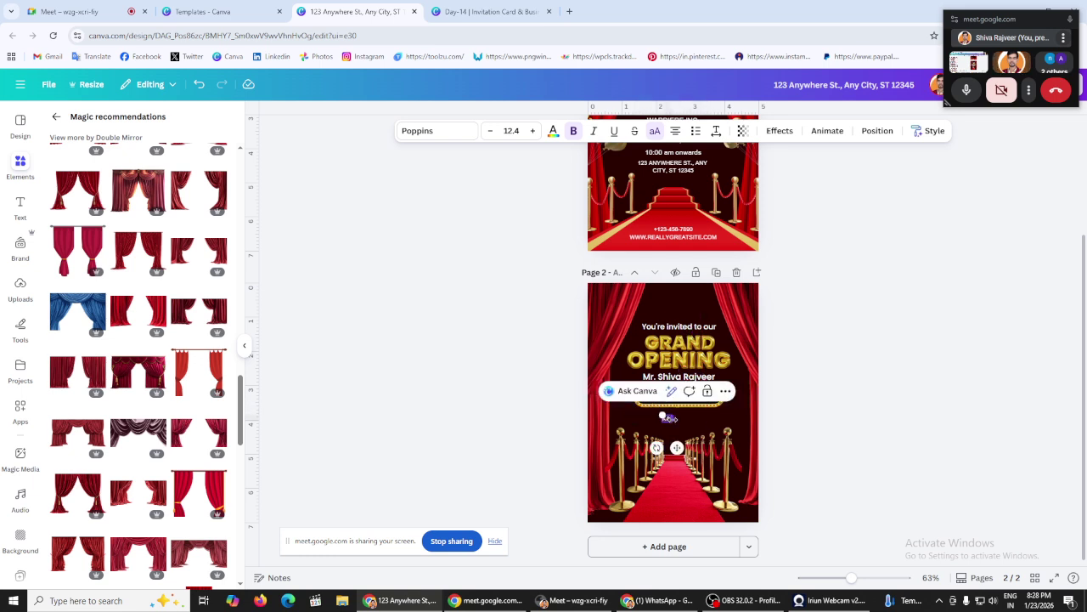
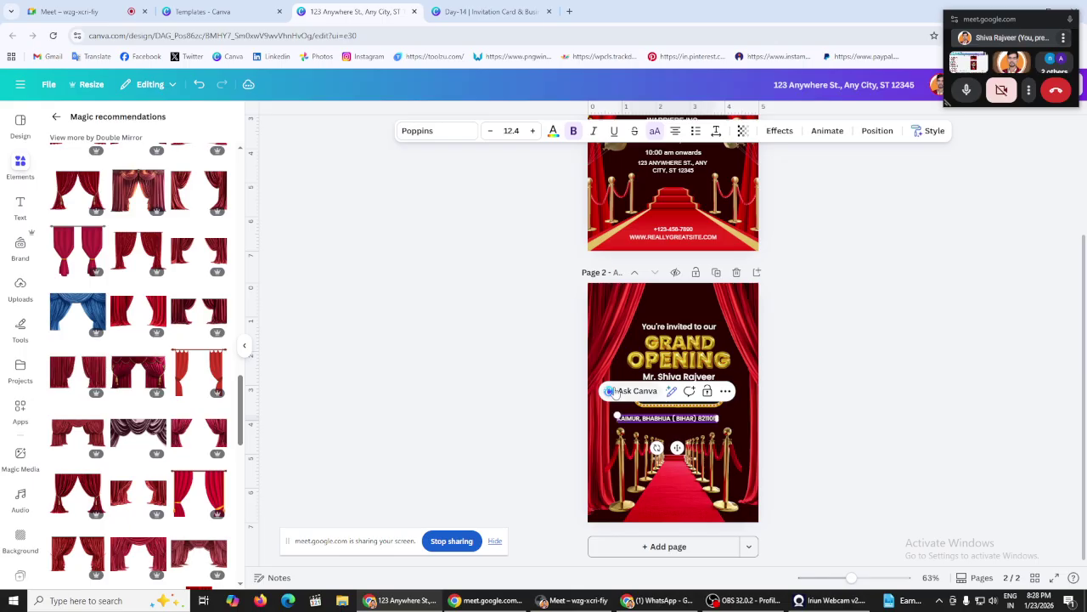
left_click(308, 434)
Step: Switch the address to title case and narrow its box so it wraps
left_click(660, 428)
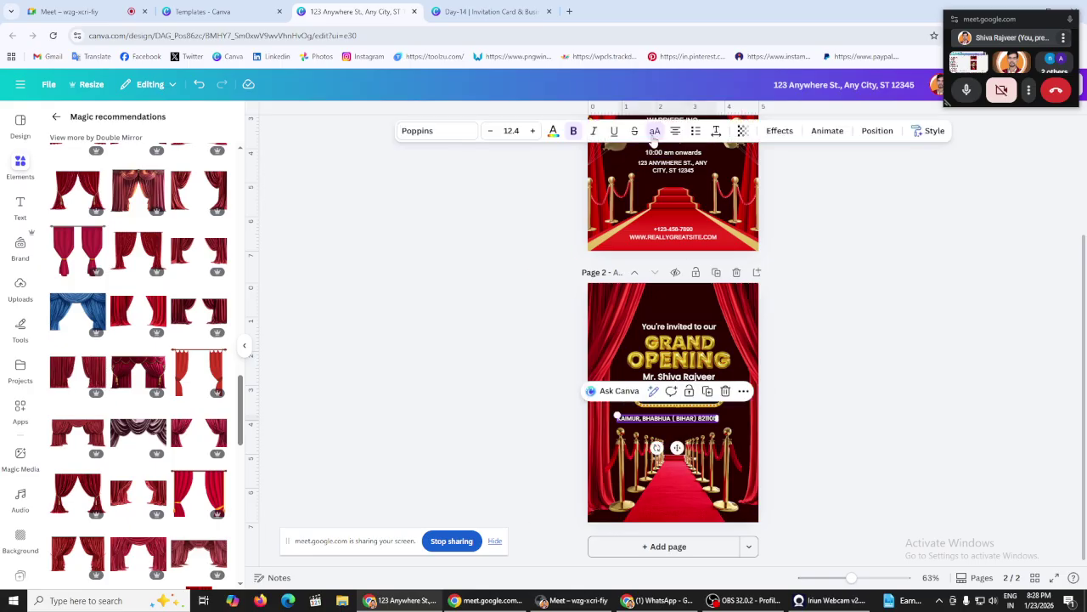
key("ctrl+shift+k")
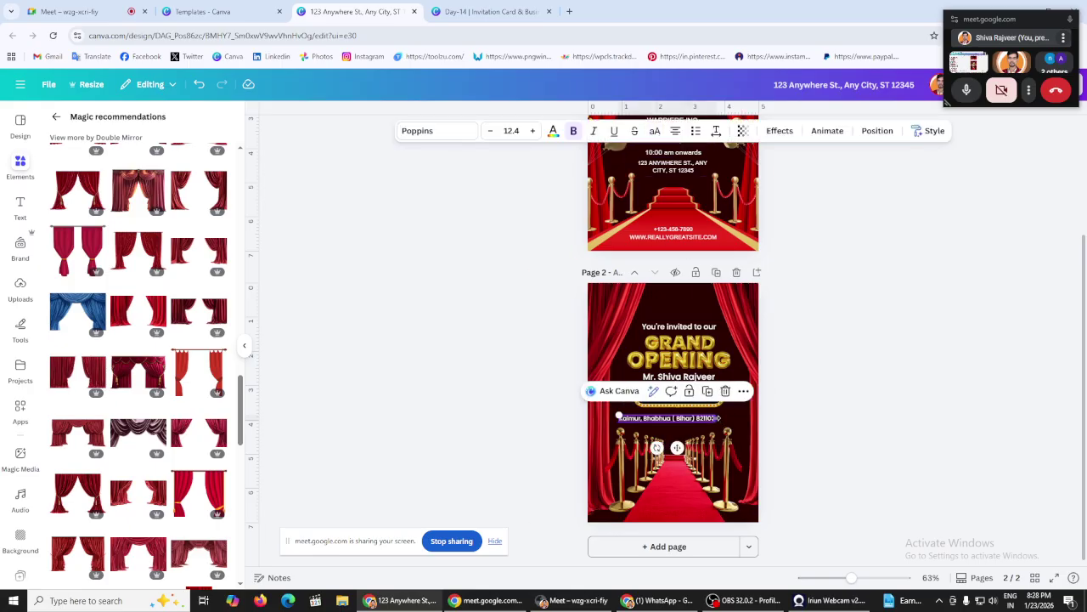
left_click_drag(720, 418, 675, 419)
left_click(471, 408)
left_click(646, 423)
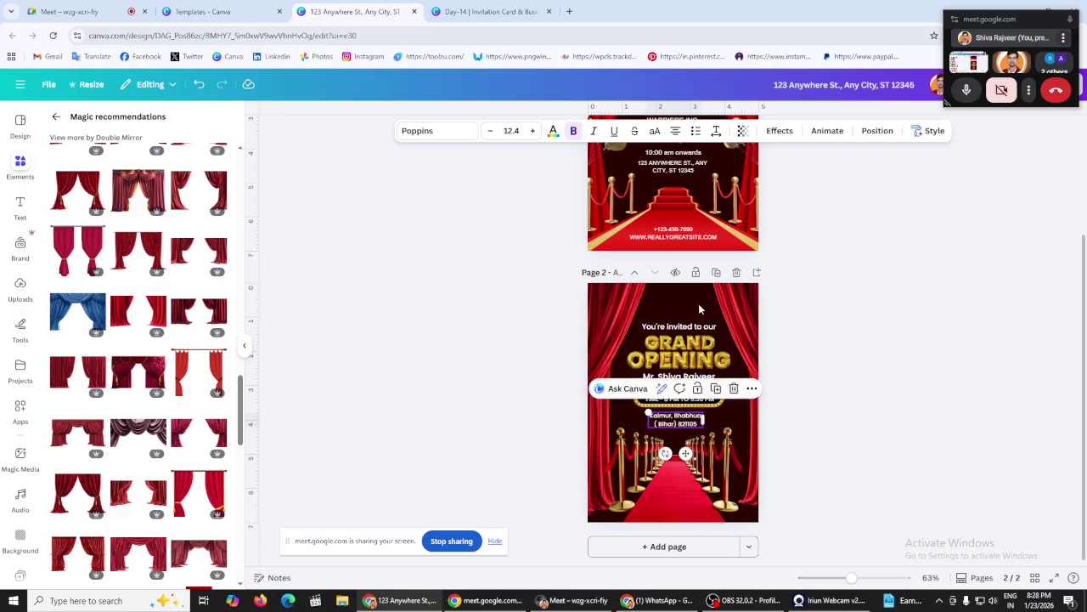
Step: Enlarge the address to size 15 and tighten its line spacing to about 1.15
left_click(717, 131)
left_click_drag(699, 220, 697, 221)
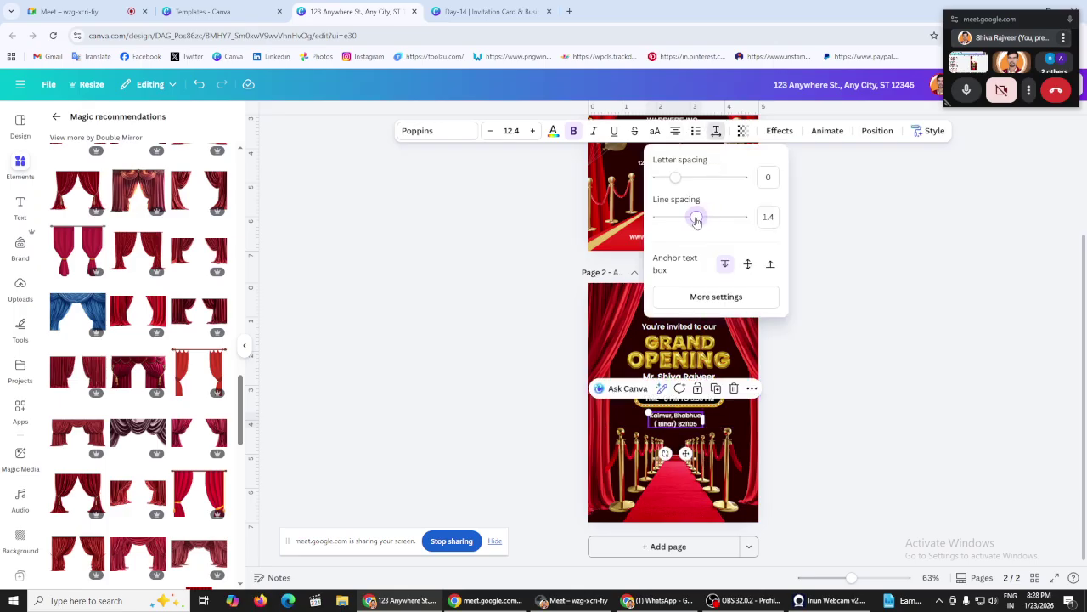
left_click(401, 302)
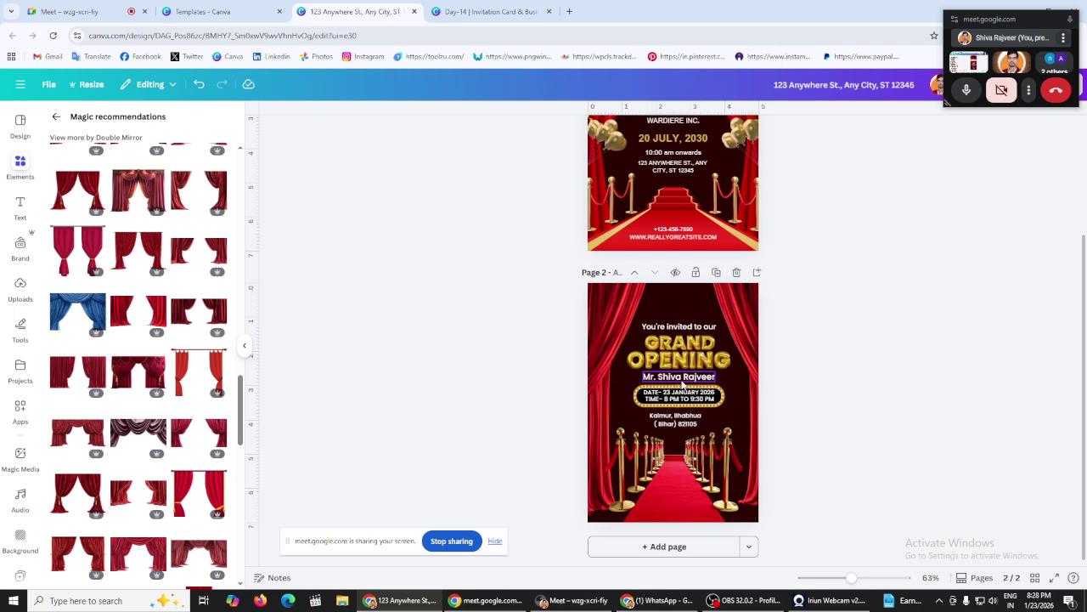
left_click(702, 421)
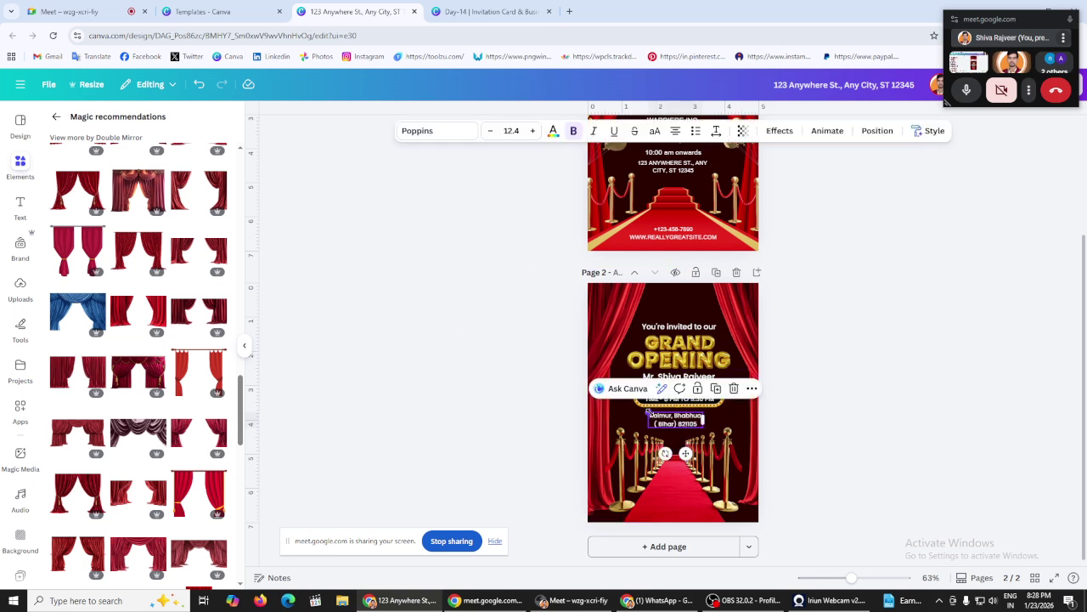
left_click_drag(648, 414, 685, 434)
left_click_drag(856, 578, 883, 578)
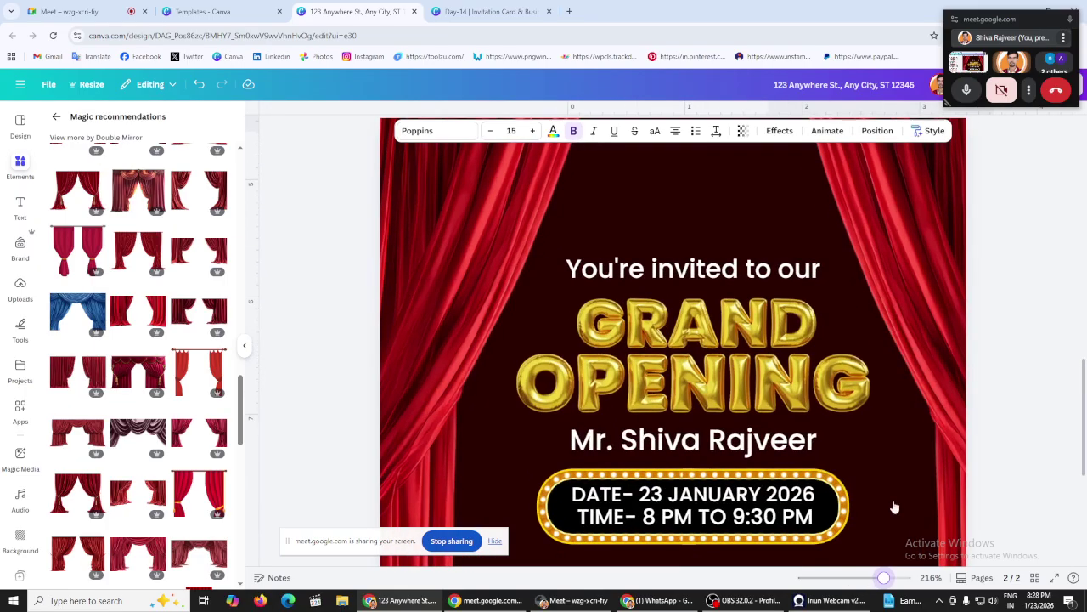
left_click_drag(707, 323, 706, 313)
left_click(718, 130)
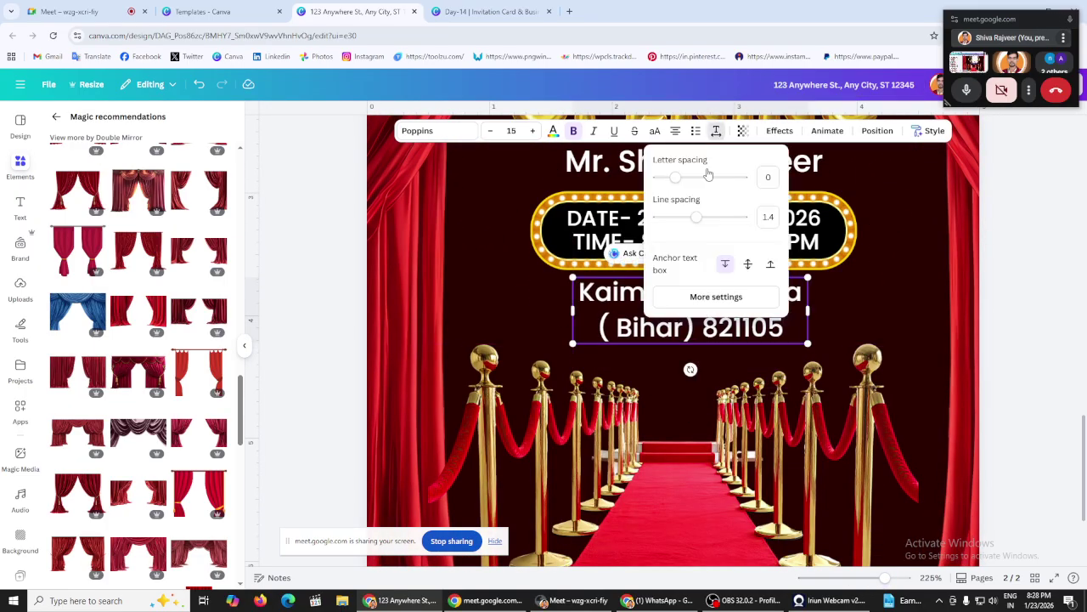
left_click_drag(696, 216, 687, 221)
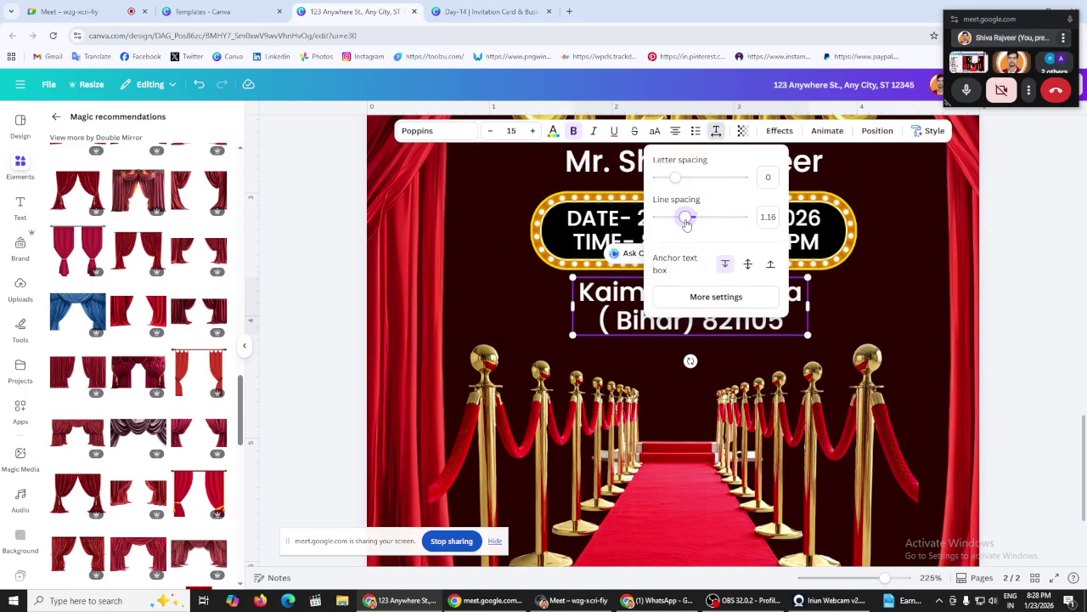
left_click(325, 302)
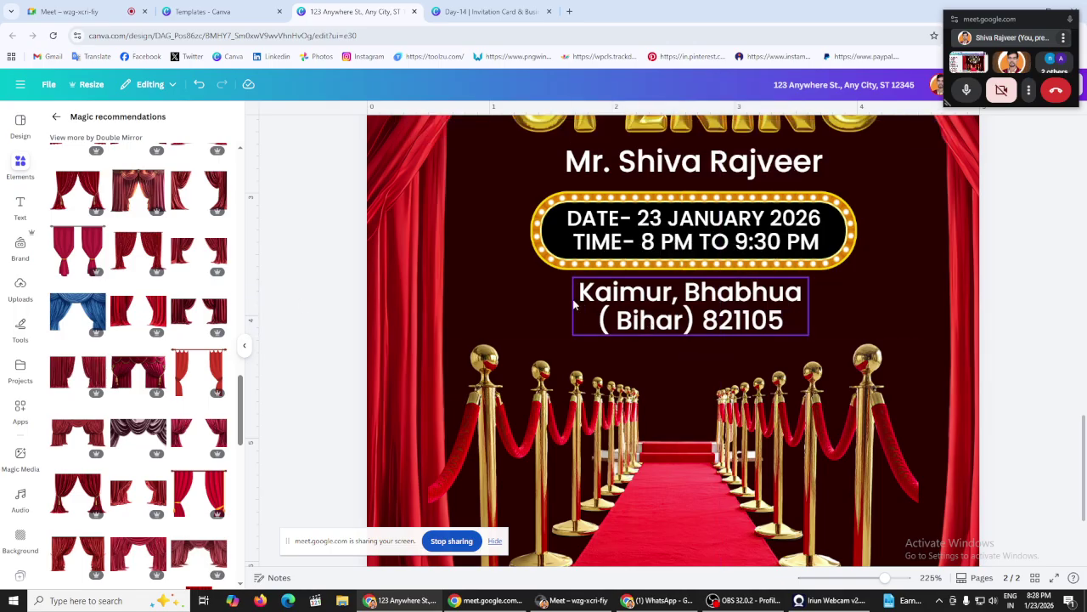
Step: Add the locality name and a comma to the start of the address, fixing the typo
left_click(577, 295)
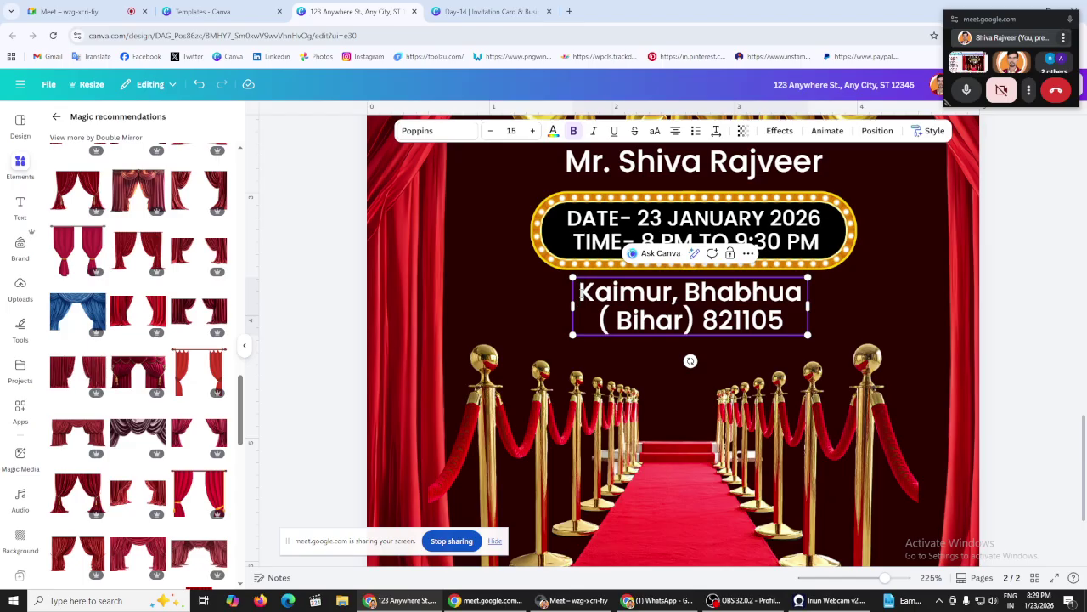
left_click(581, 293)
type("Dur")
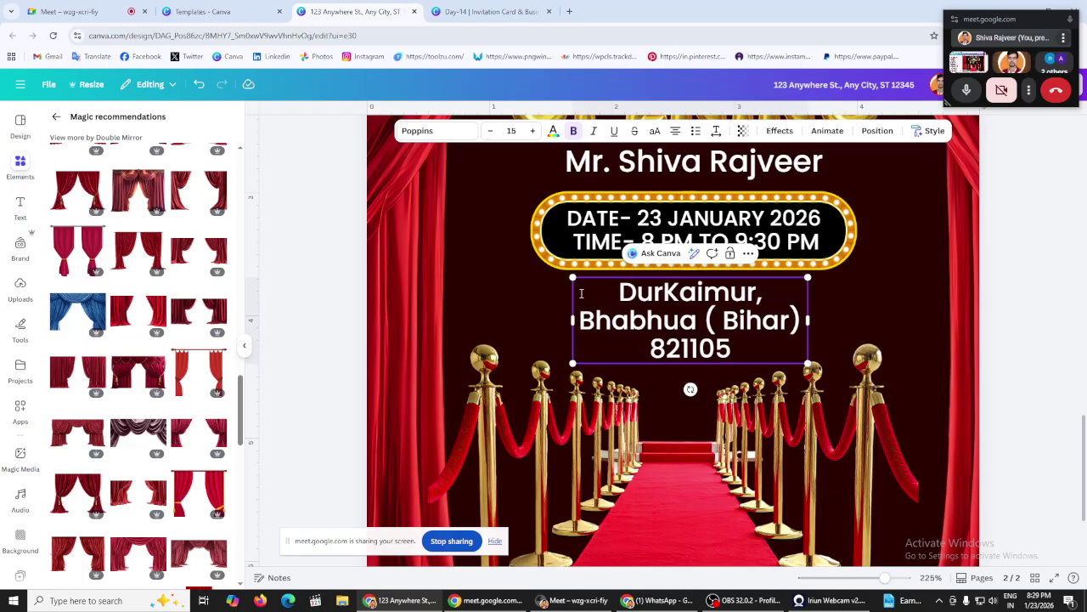
type("gawato")
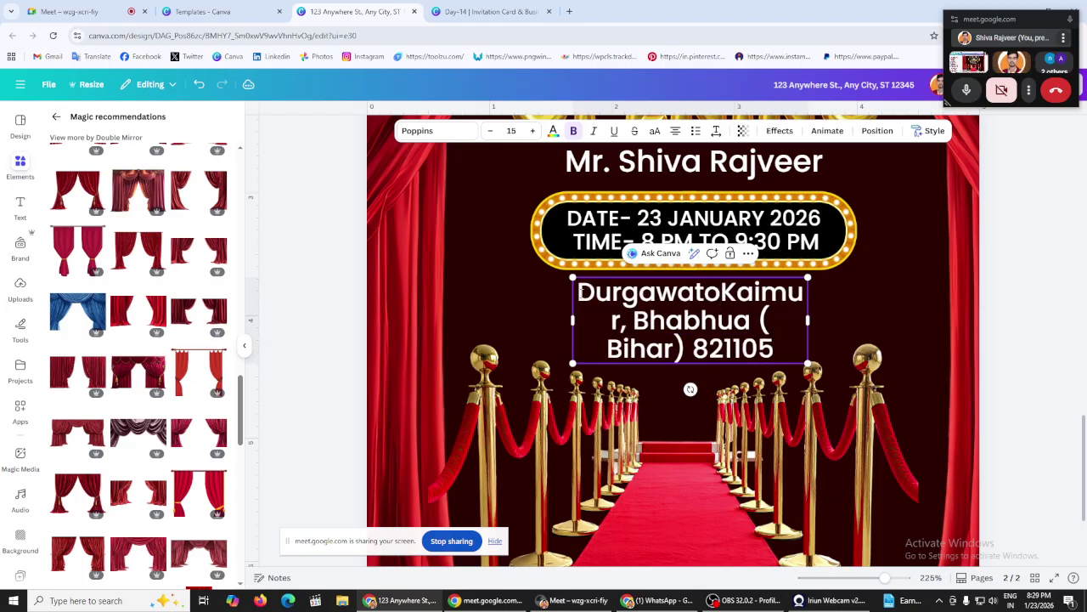
type(",")
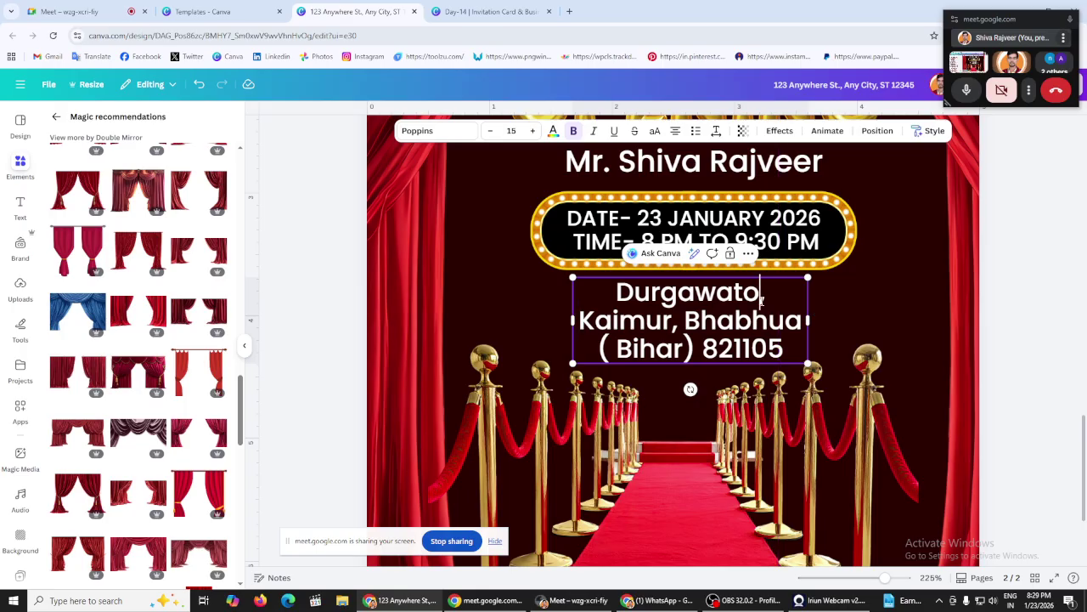
left_click(762, 301)
key("BackSpace")
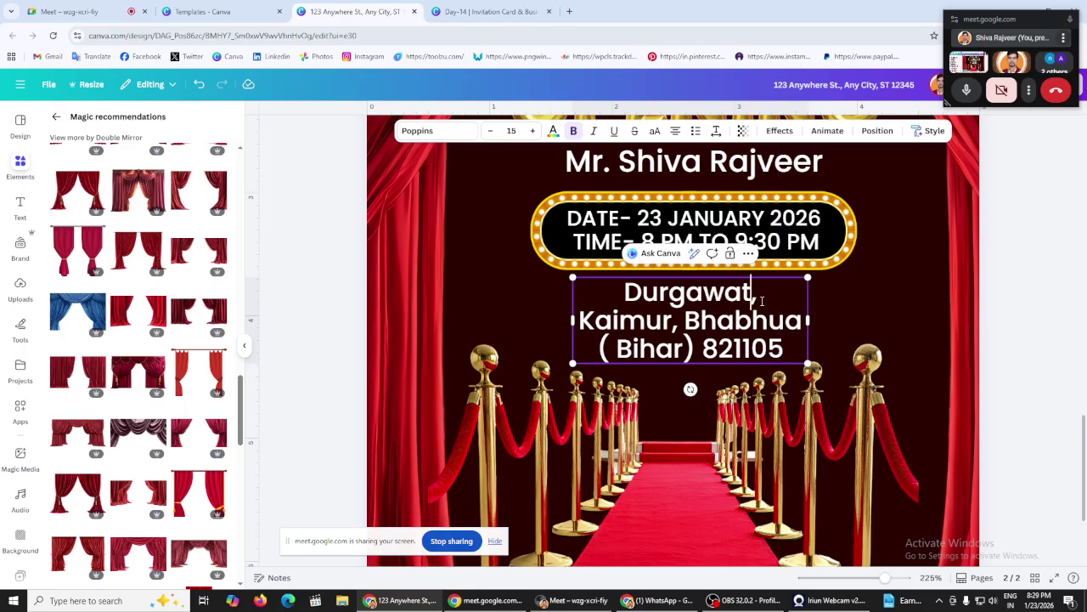
type("i")
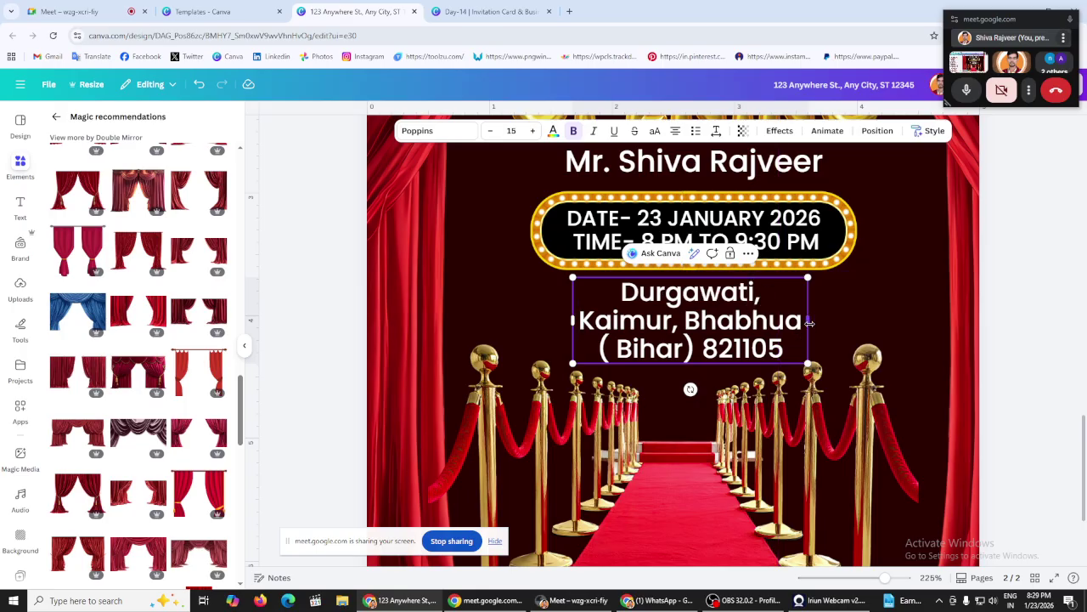
Step: Widen the address box to two lines and centre it on the page
left_click_drag(809, 322, 907, 323)
left_click_drag(781, 330, 742, 338)
scroll(705, 323, "down", 3, "ctrl")
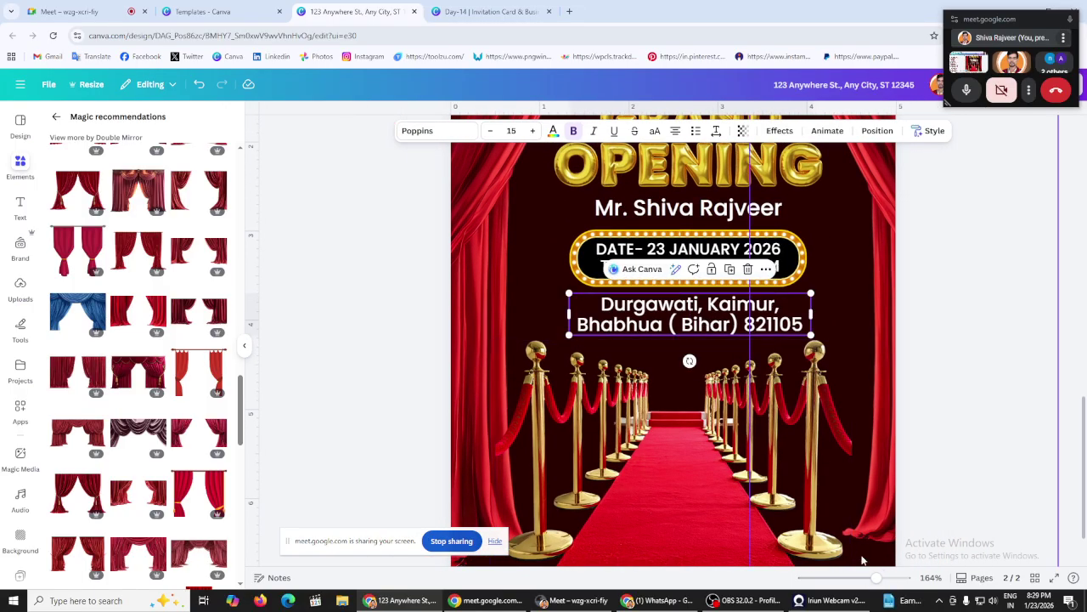
Step: Enlarge the red-carpet image to about 5 × 3.5 across the bottom of page 2
left_click_drag(876, 577, 858, 578)
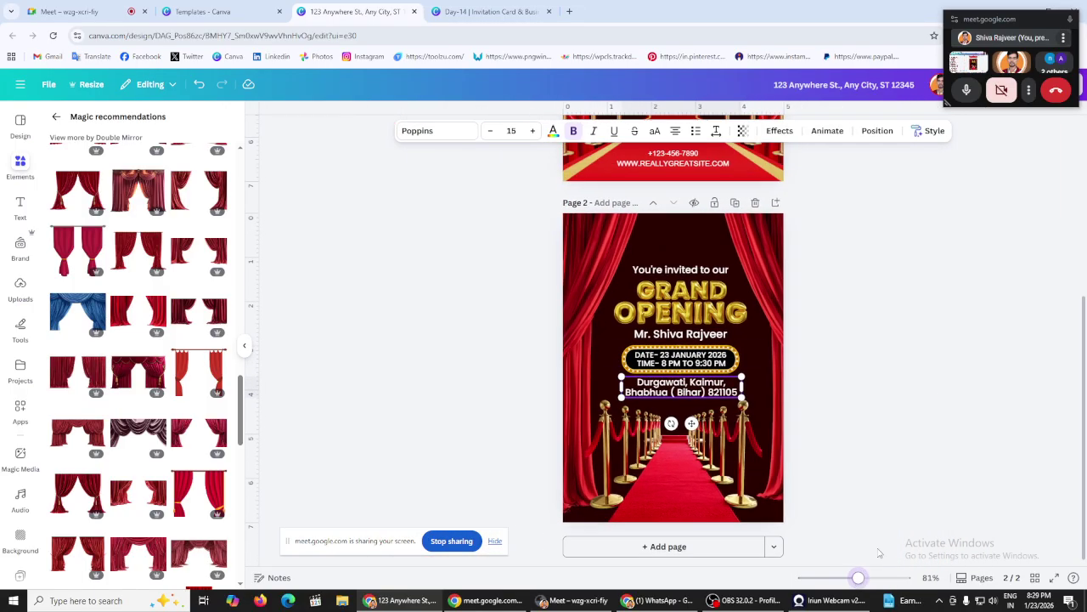
left_click(933, 395)
left_click(759, 514)
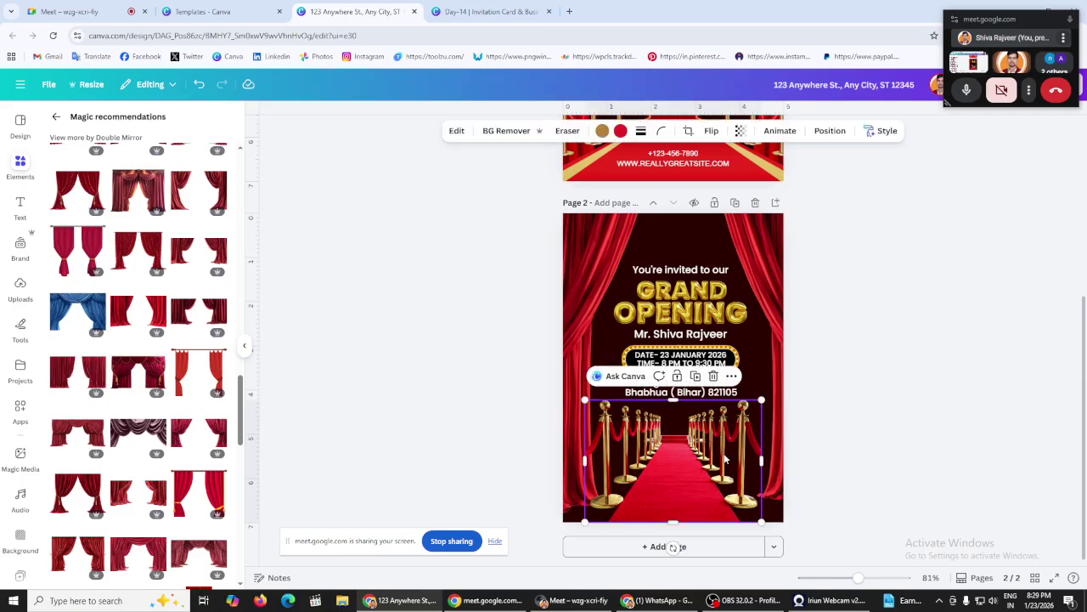
left_click_drag(764, 523, 785, 527)
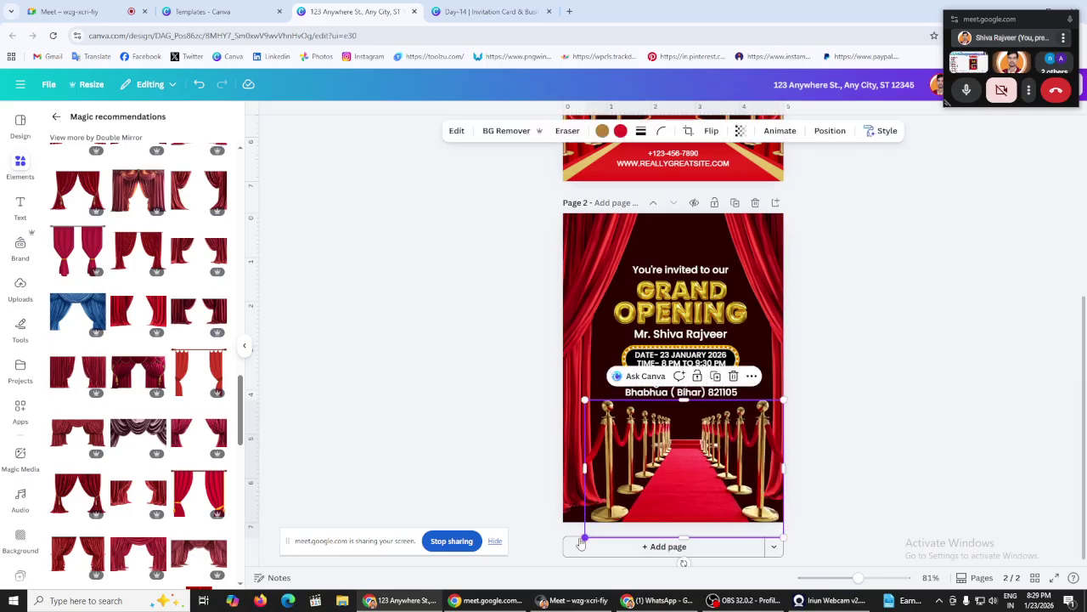
left_click_drag(585, 537, 567, 548)
left_click(488, 445)
left_click(578, 411)
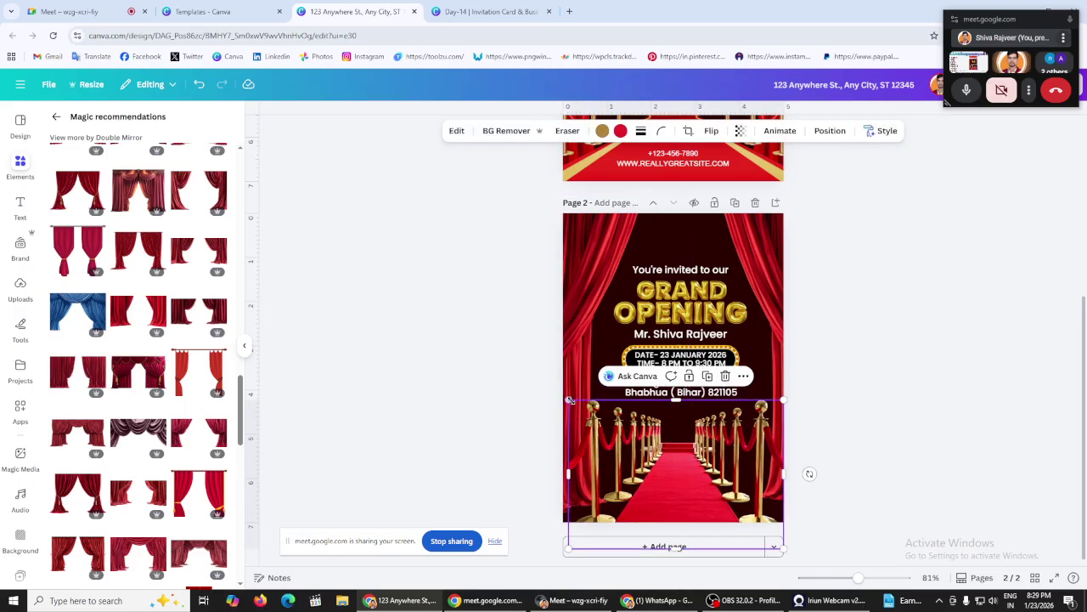
left_click_drag(569, 399, 563, 396)
left_click(514, 390)
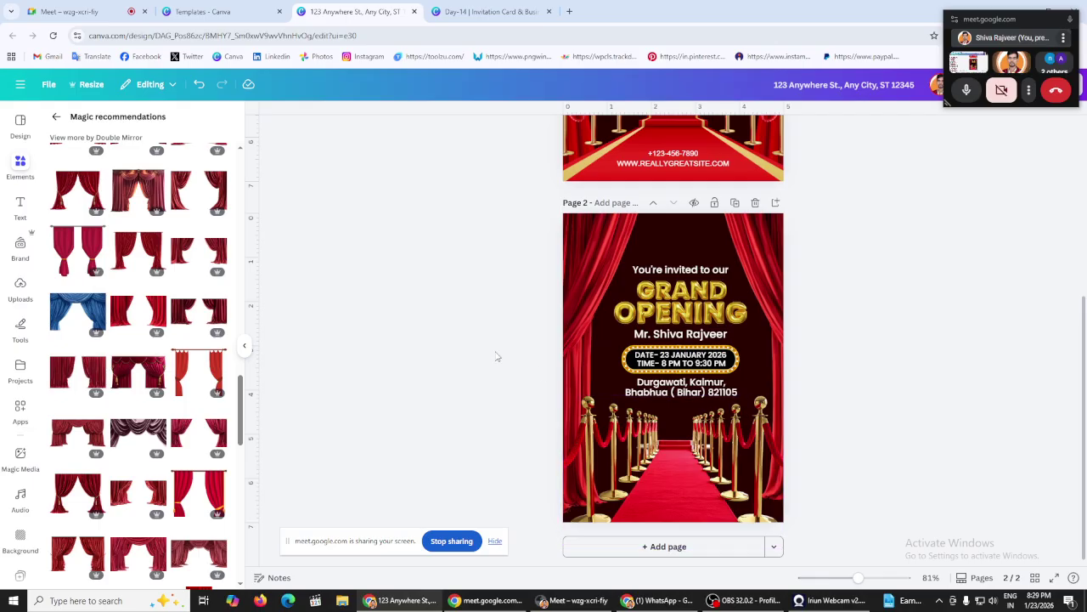
Step: Recolour the host's name text gold
left_click(685, 335)
left_click(553, 131)
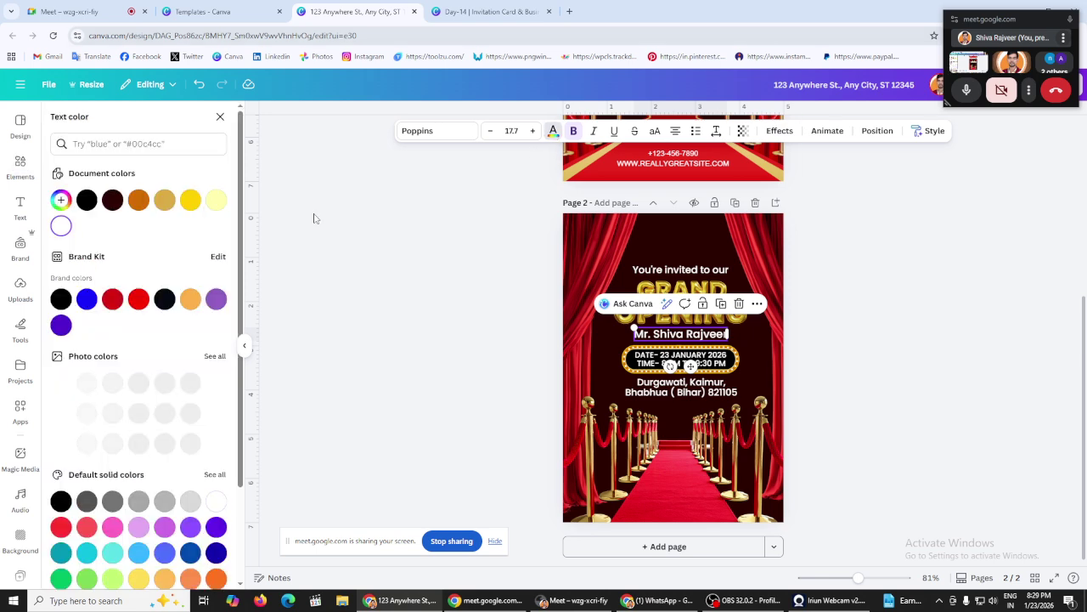
left_click(425, 255)
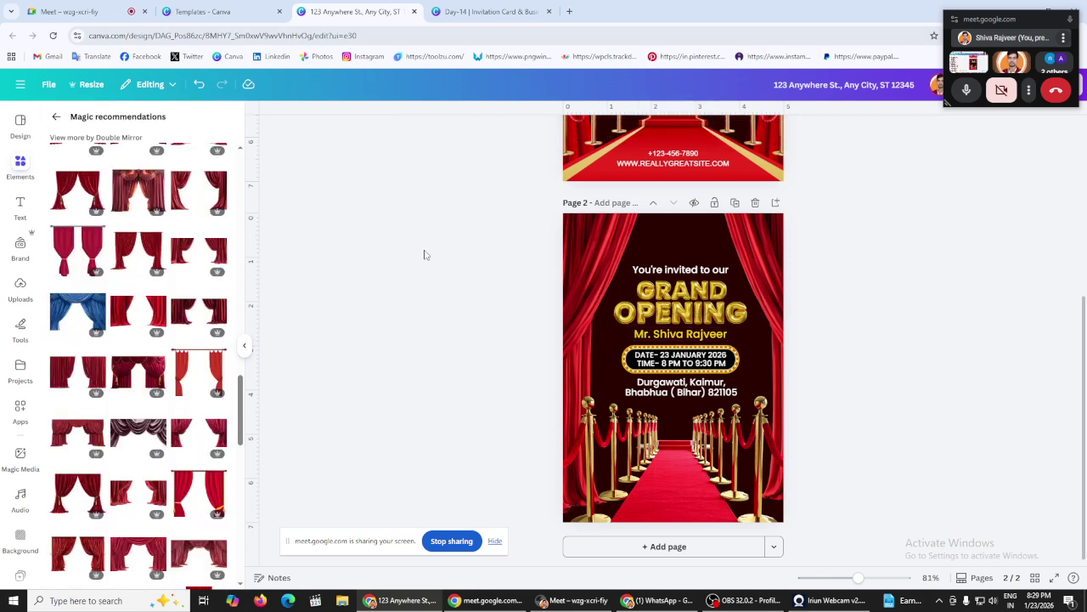
scroll(425, 254, "up", 3)
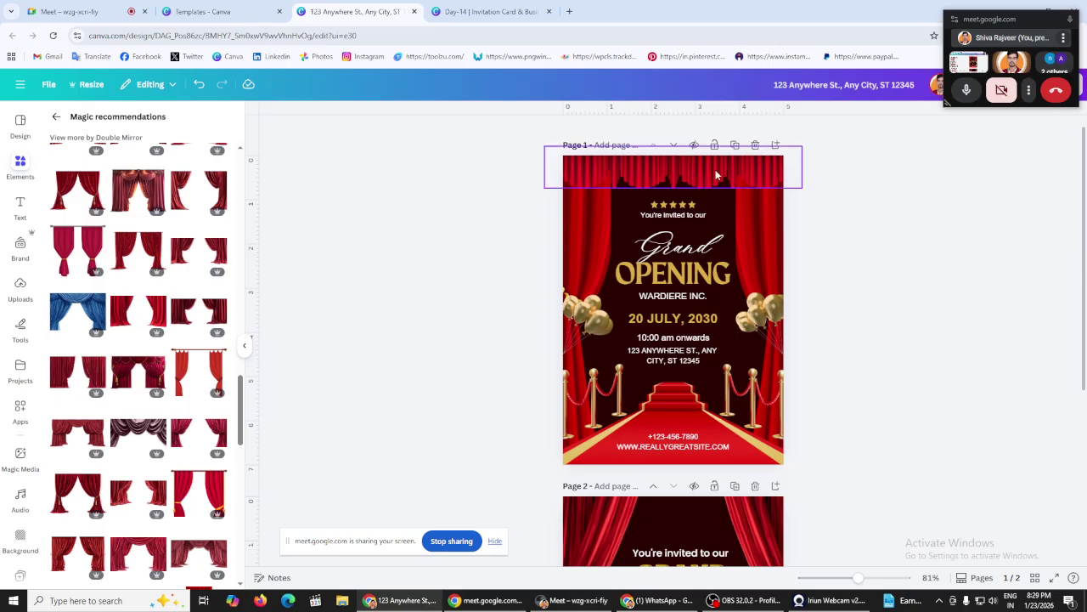
scroll(471, 254, "down", 3)
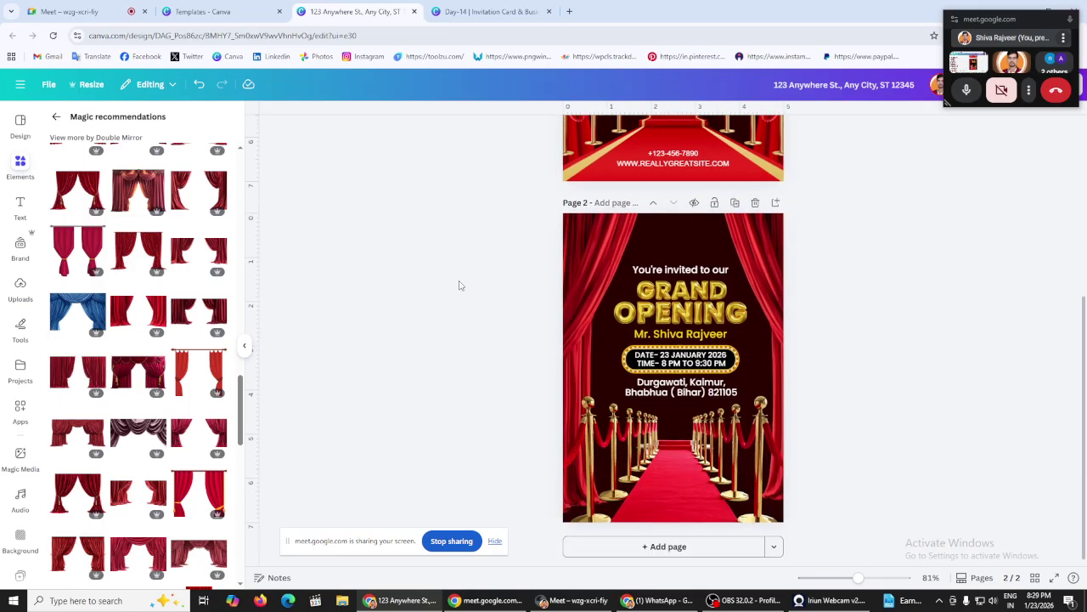
scroll(144, 382, "down", 5)
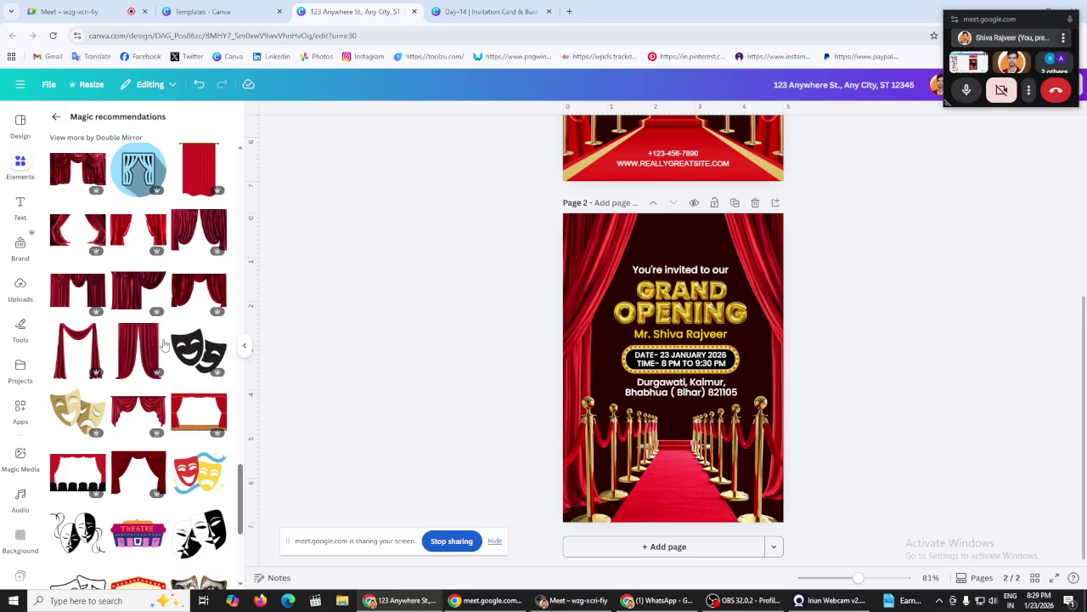
scroll(165, 344, "down", 3)
scroll(165, 344, "down", 1)
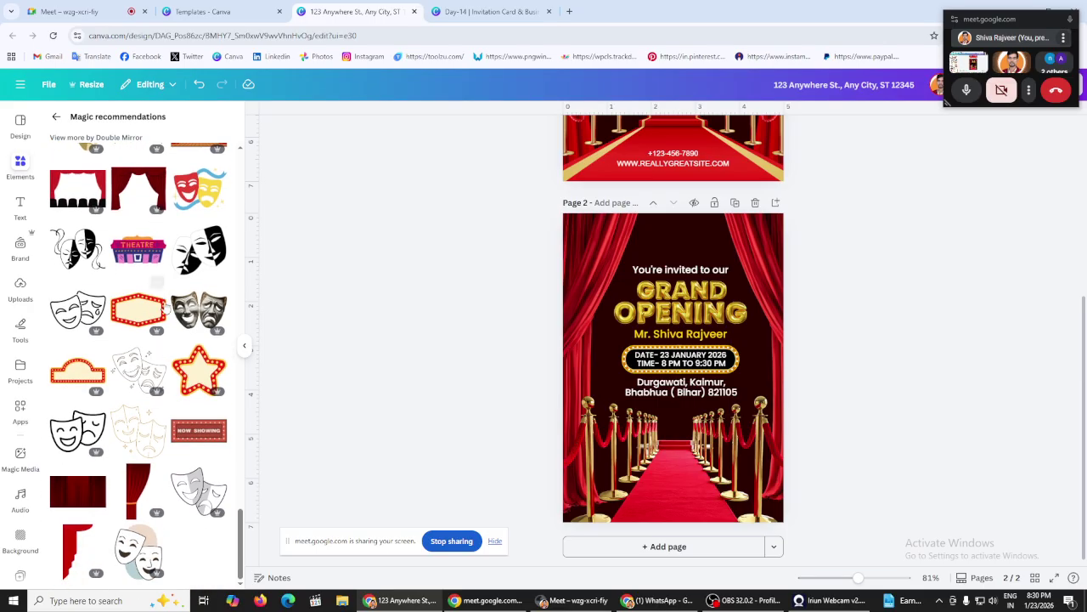
scroll(165, 311, "down", 5)
scroll(163, 312, "up", 6)
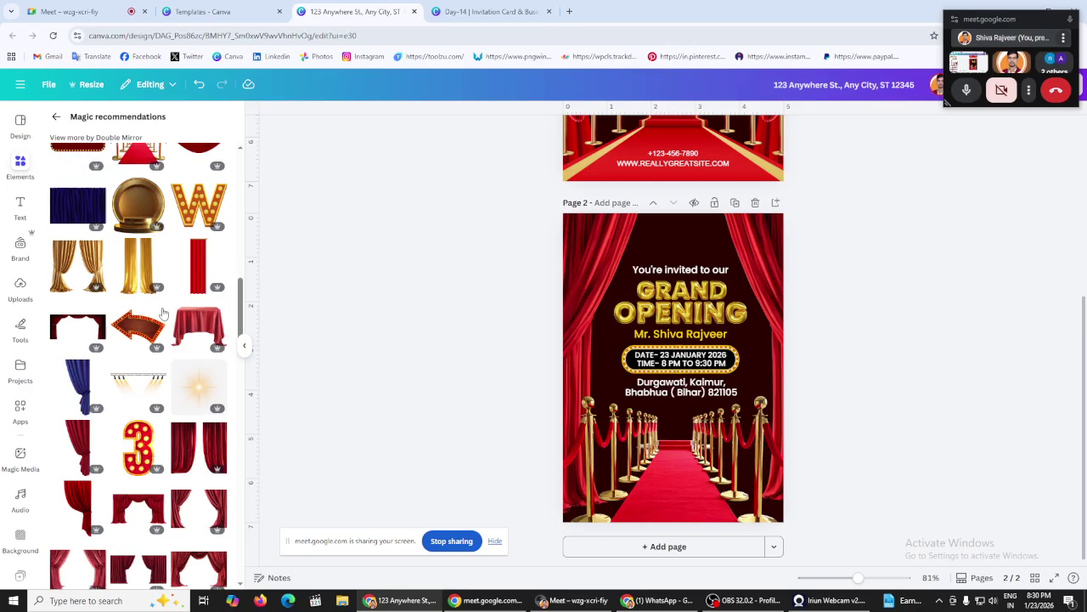
scroll(165, 312, "up", 8)
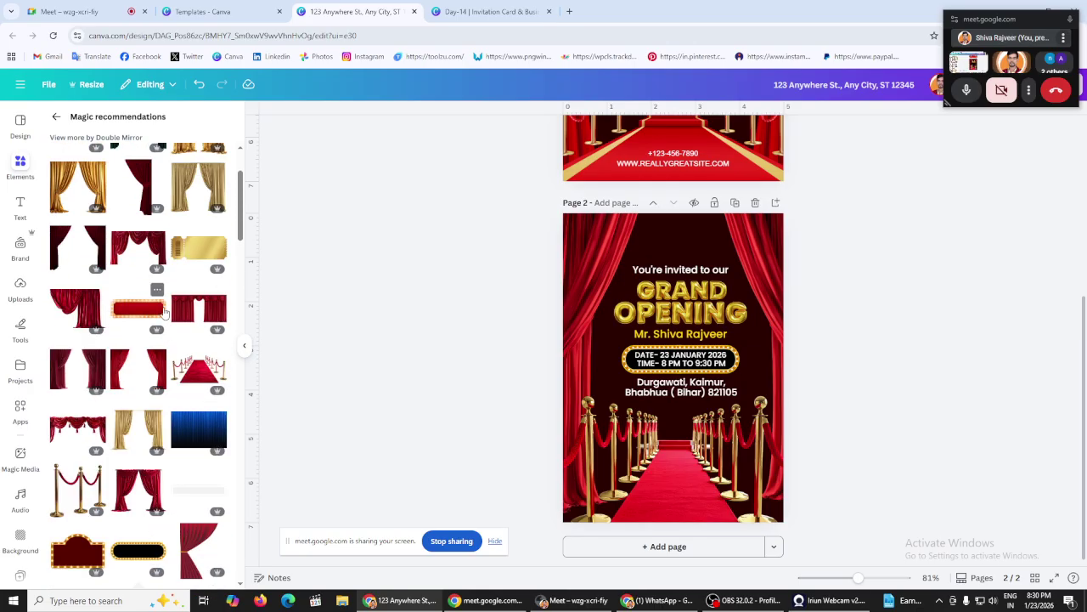
scroll(165, 313, "up", 3)
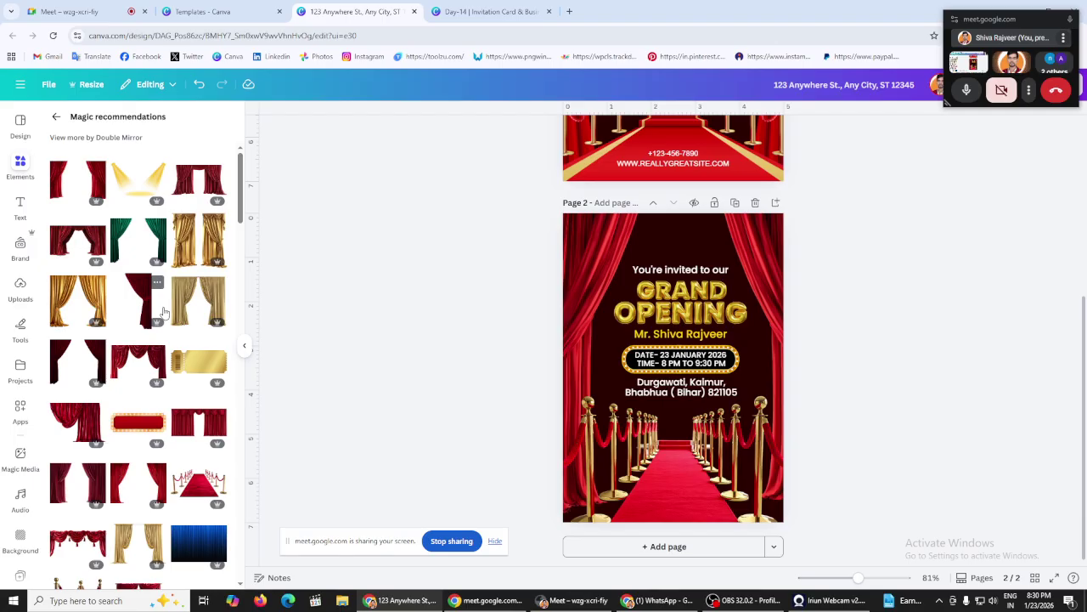
Step: Add the yellow spotlight graphic and size it across the top of page 2
left_click(143, 180)
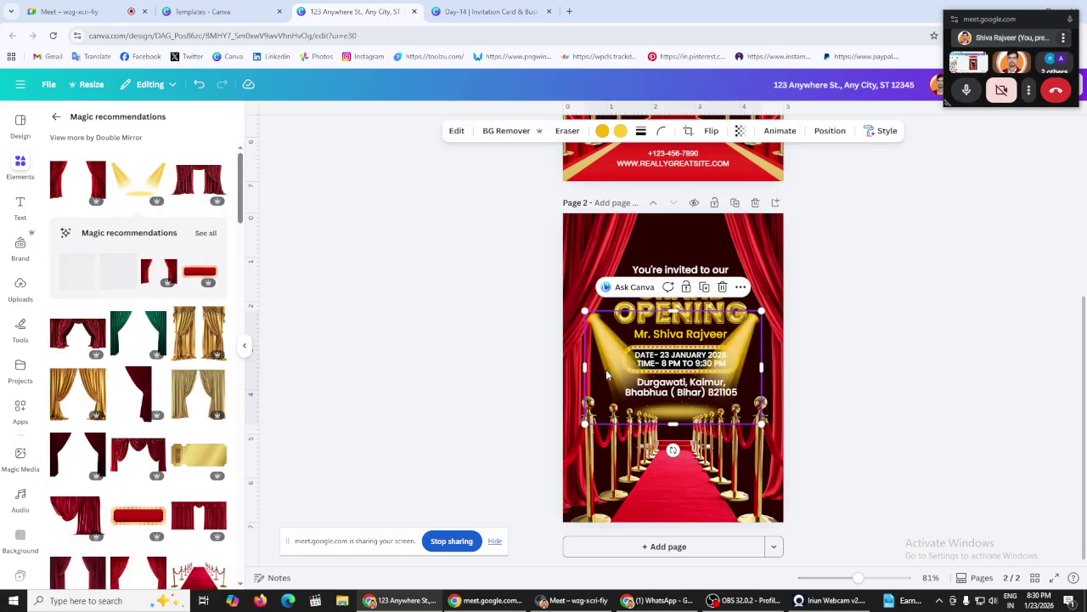
left_click_drag(606, 373, 629, 270)
left_click_drag(609, 210, 563, 181)
left_click_drag(644, 200, 642, 223)
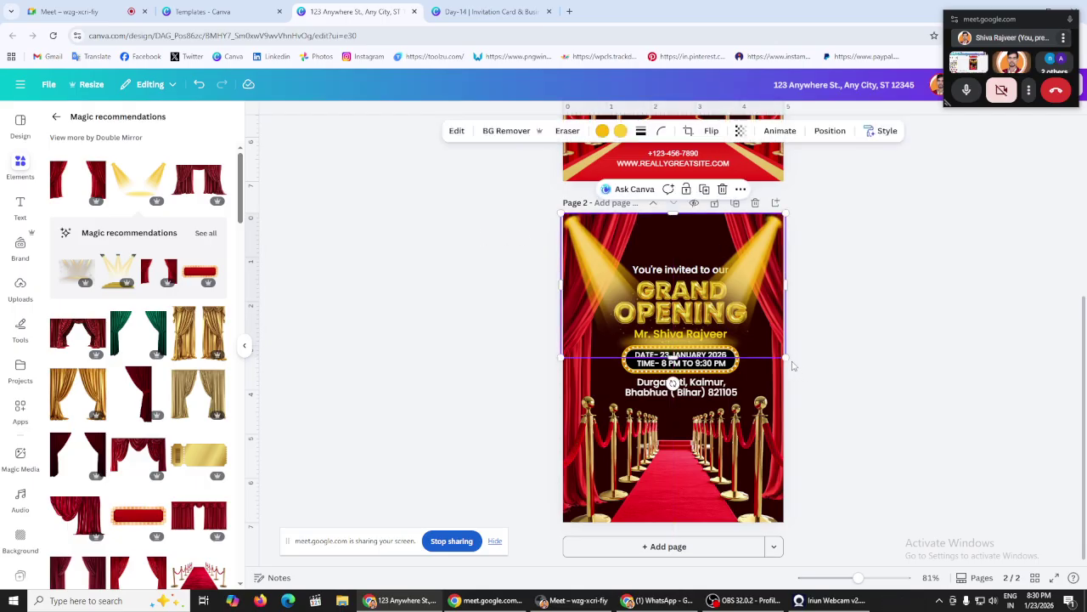
left_click_drag(775, 348, 770, 316)
left_click_drag(609, 227, 671, 225)
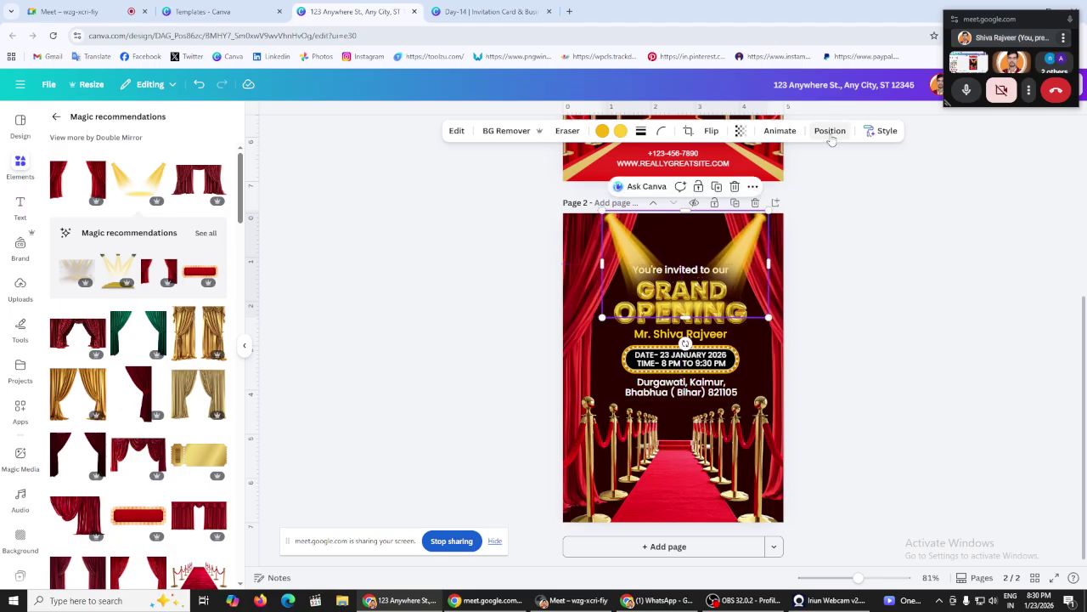
left_click(830, 130)
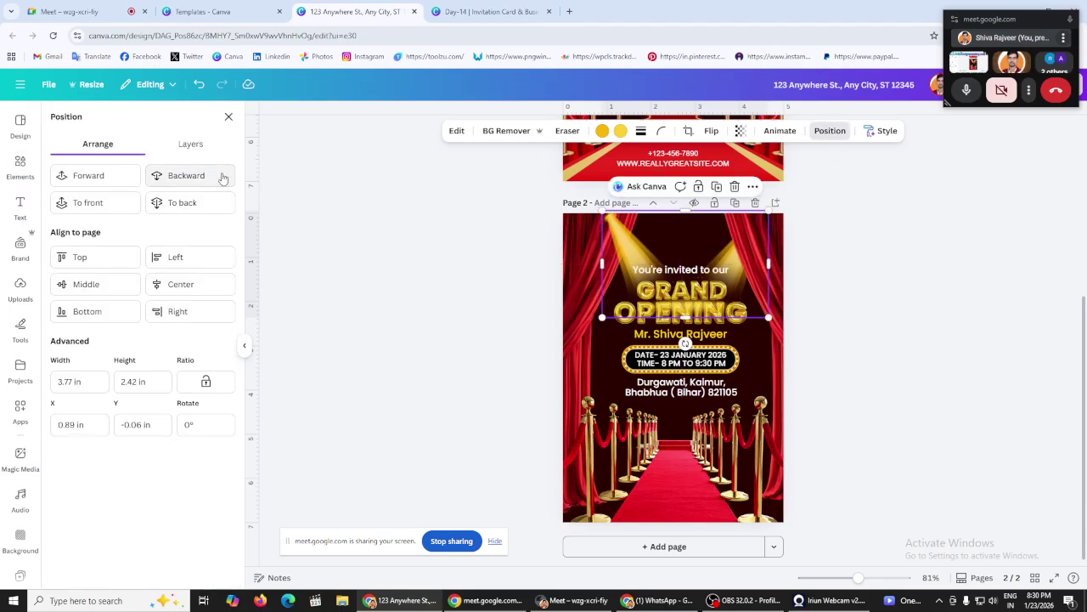
left_click(904, 285)
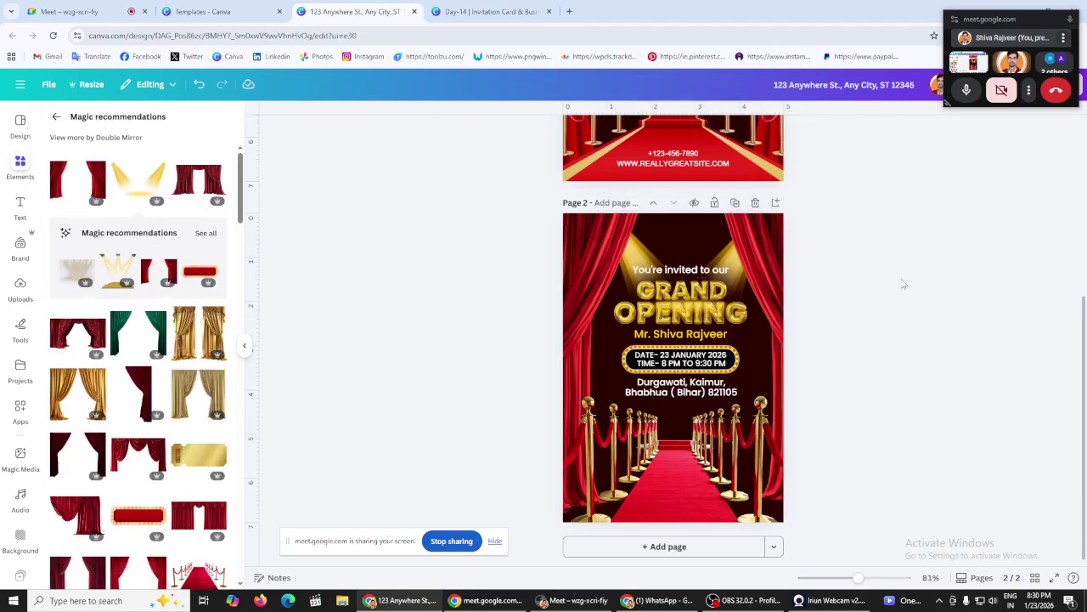
Step: Undo two spotlight changes and bring GRAND OPENING to the front
left_click(199, 85)
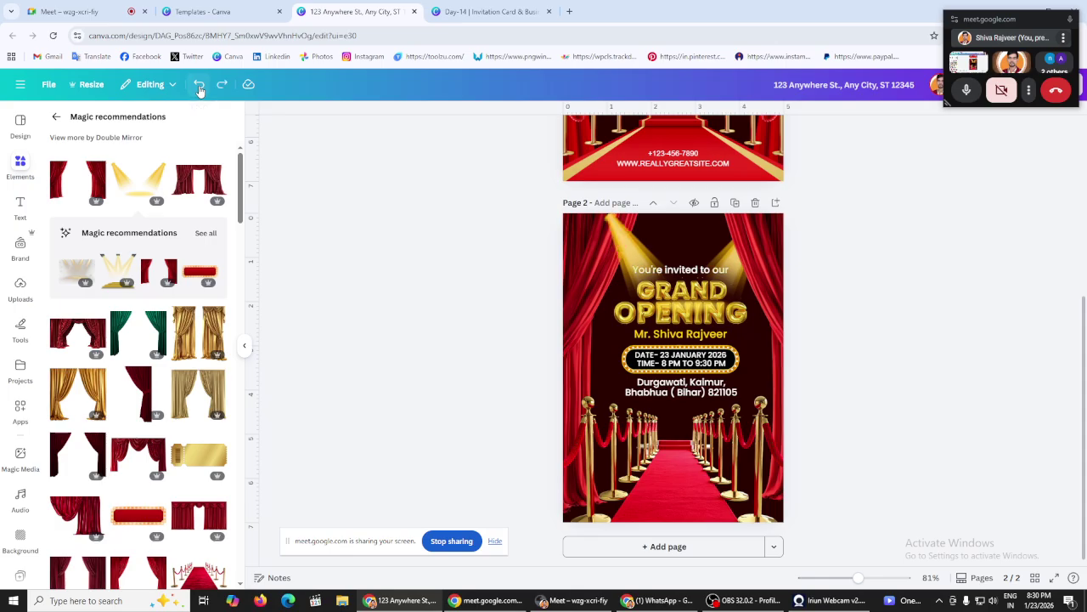
left_click(199, 89)
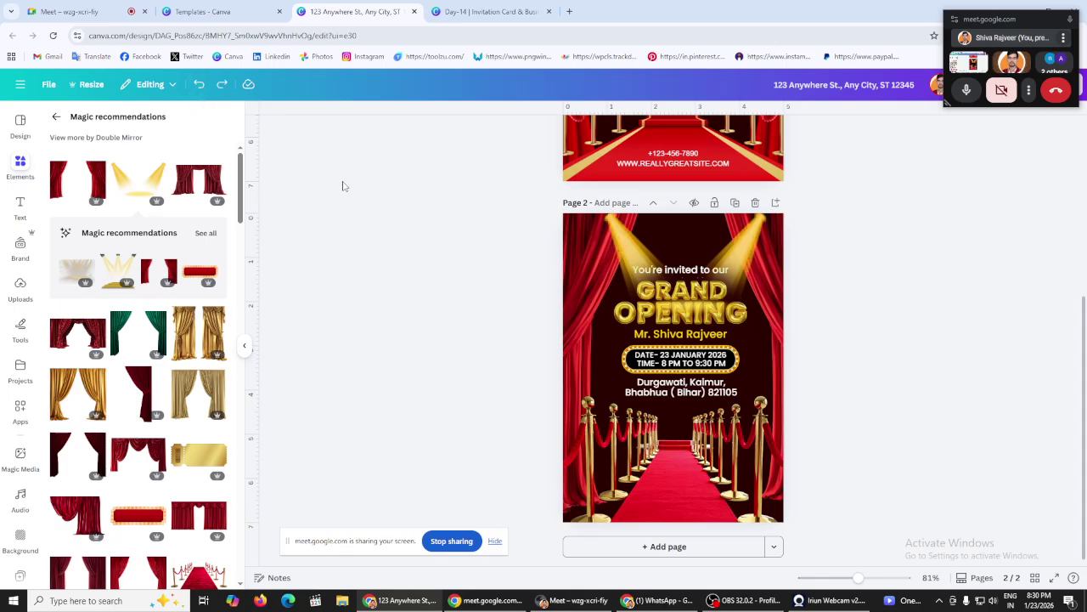
left_click(676, 311)
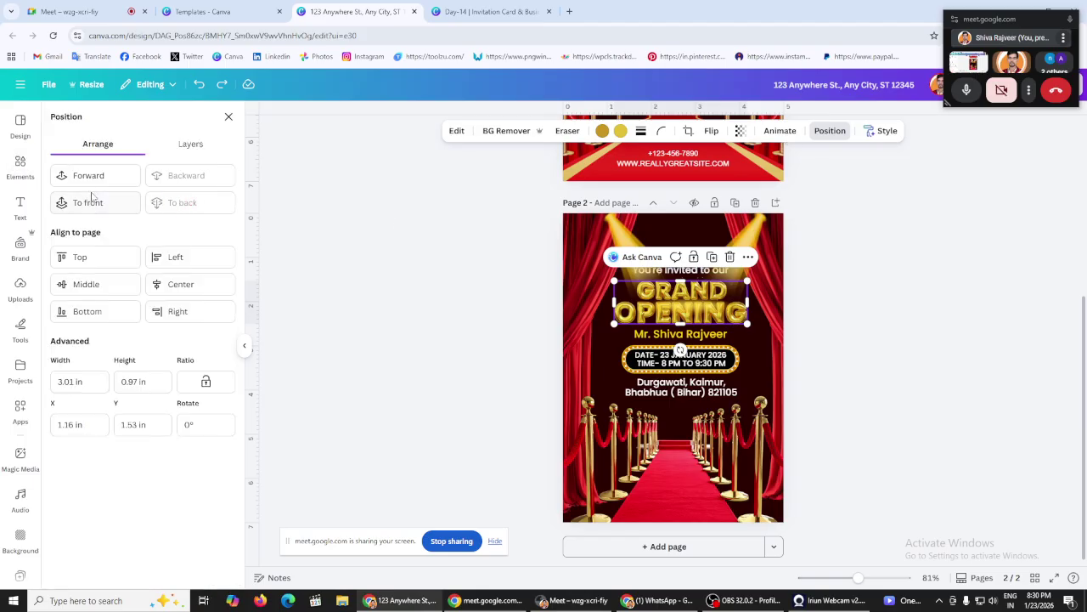
left_click(88, 202)
left_click(411, 264)
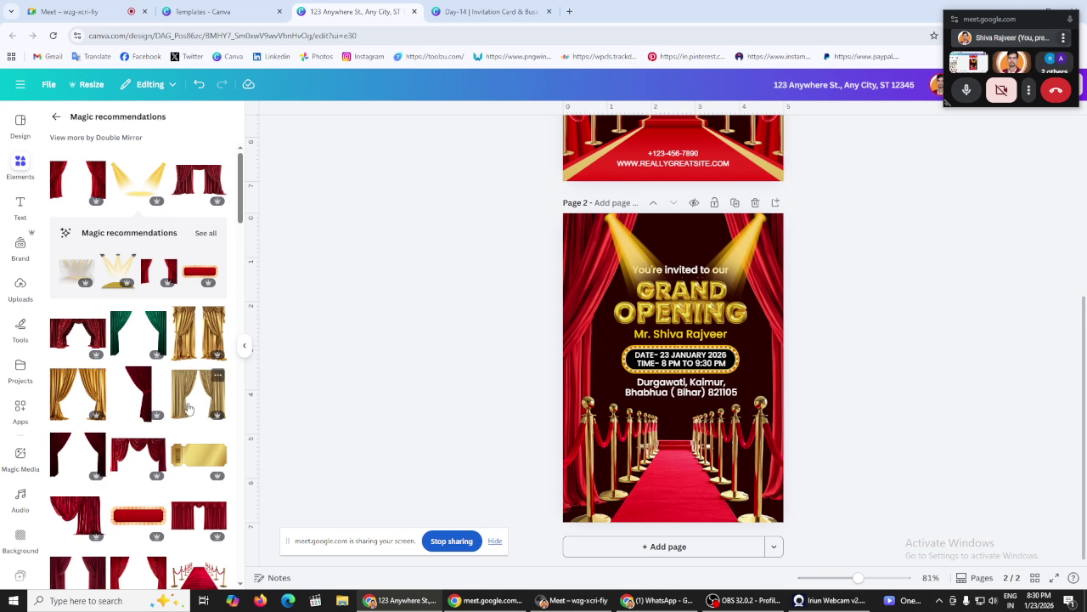
Step: Go back to the grand opening ribbon search results in Elements
left_click(55, 117)
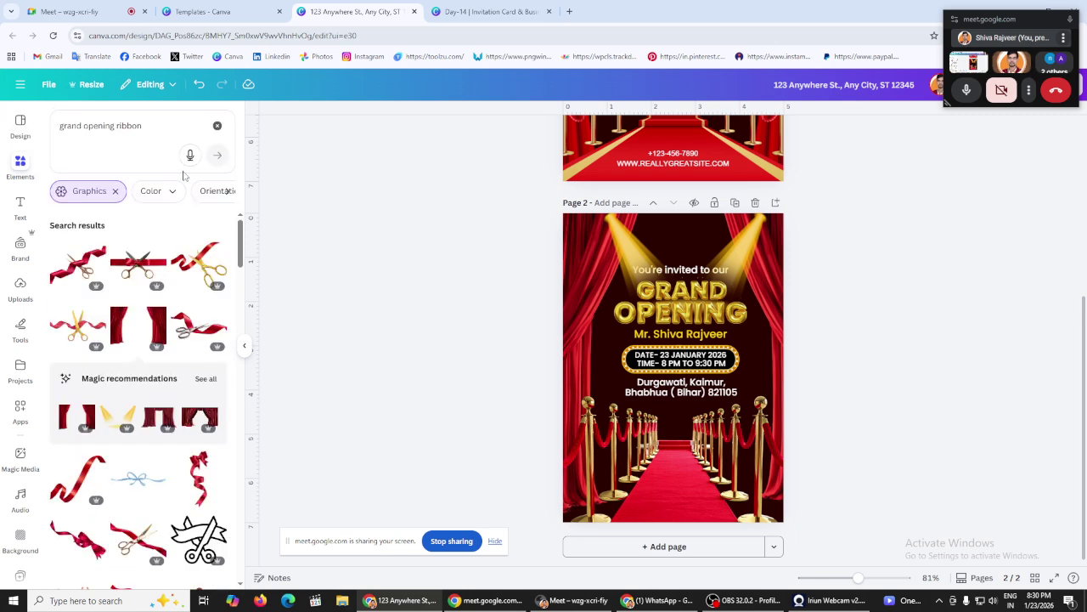
scroll(370, 323, "up", 3)
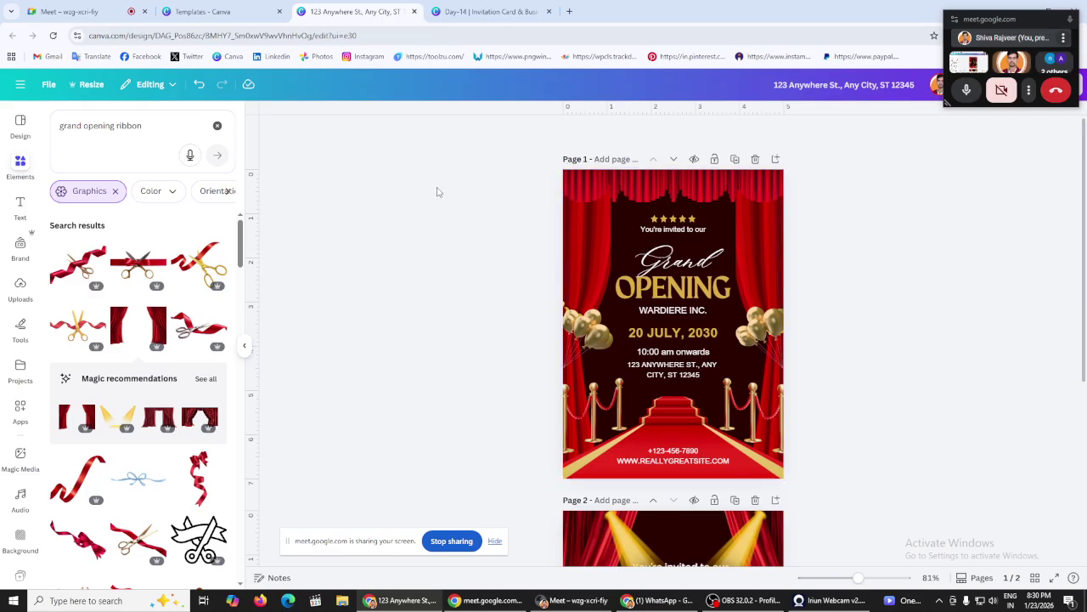
scroll(417, 195, "down", 3)
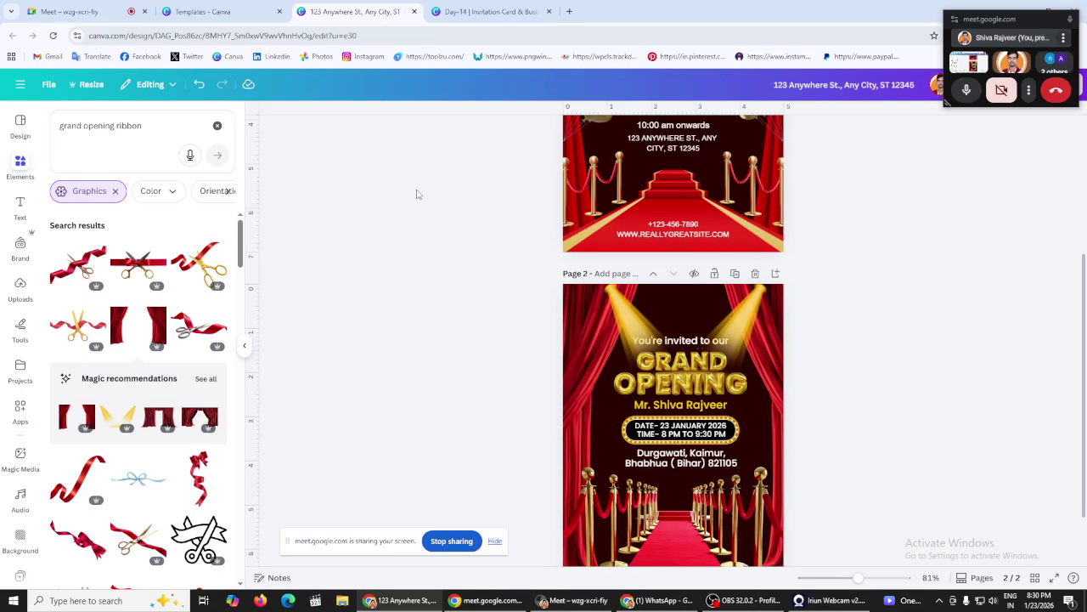
scroll(416, 194, "down", 1)
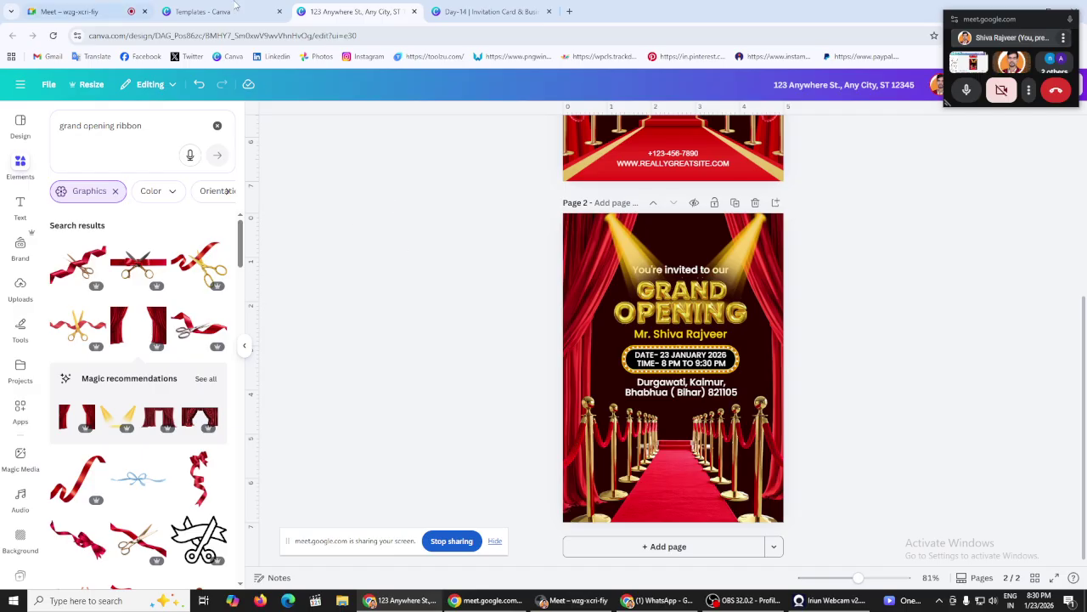
Step: Compare the Day-14 deck's Content Structure slide against the invitation design
left_click(488, 10)
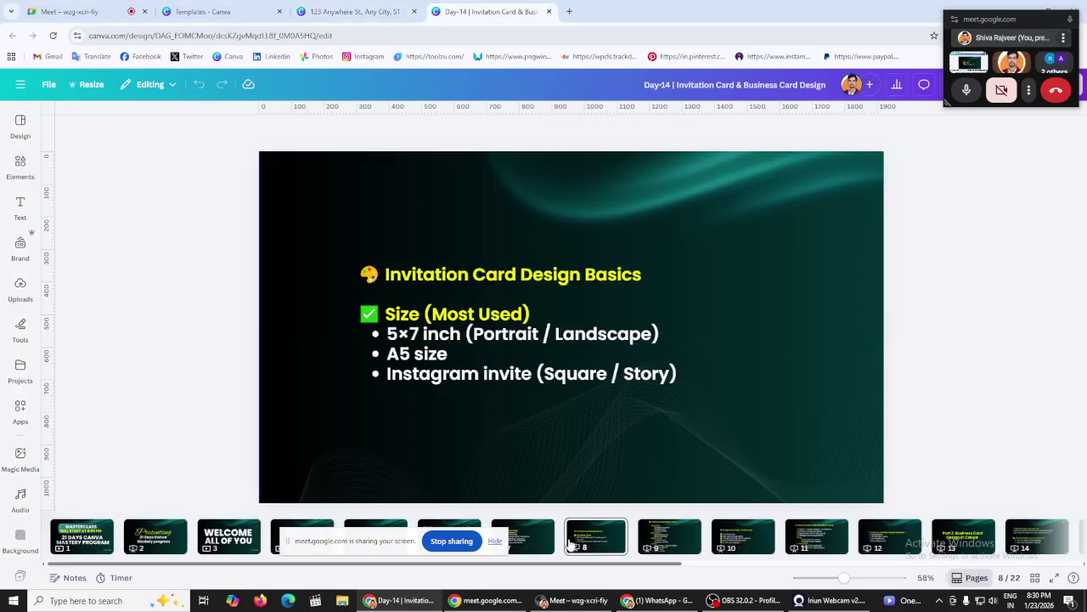
left_click(541, 541)
left_click(664, 539)
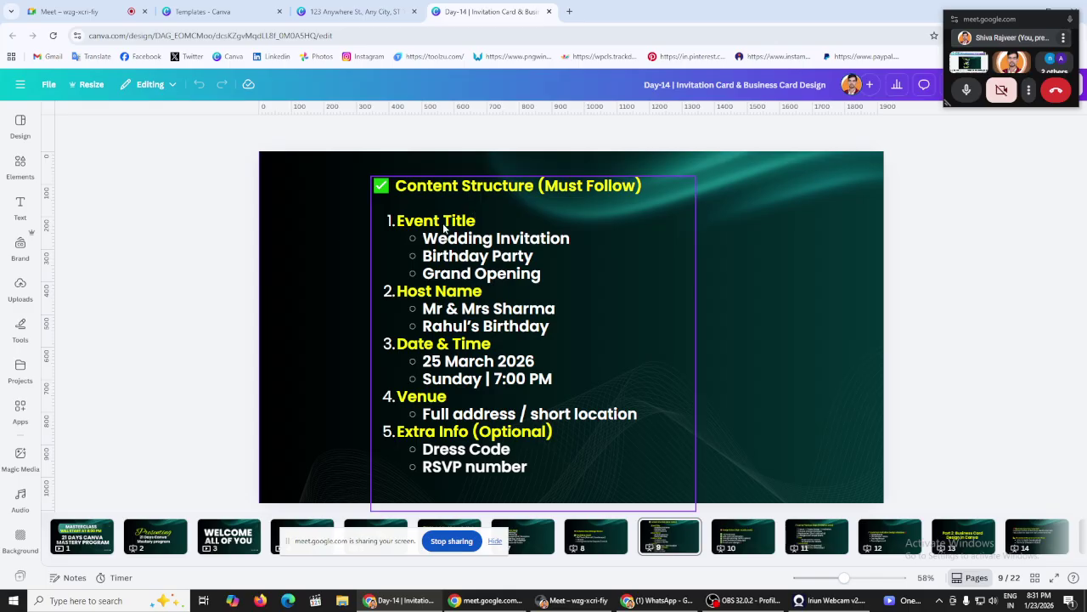
left_click(326, 5)
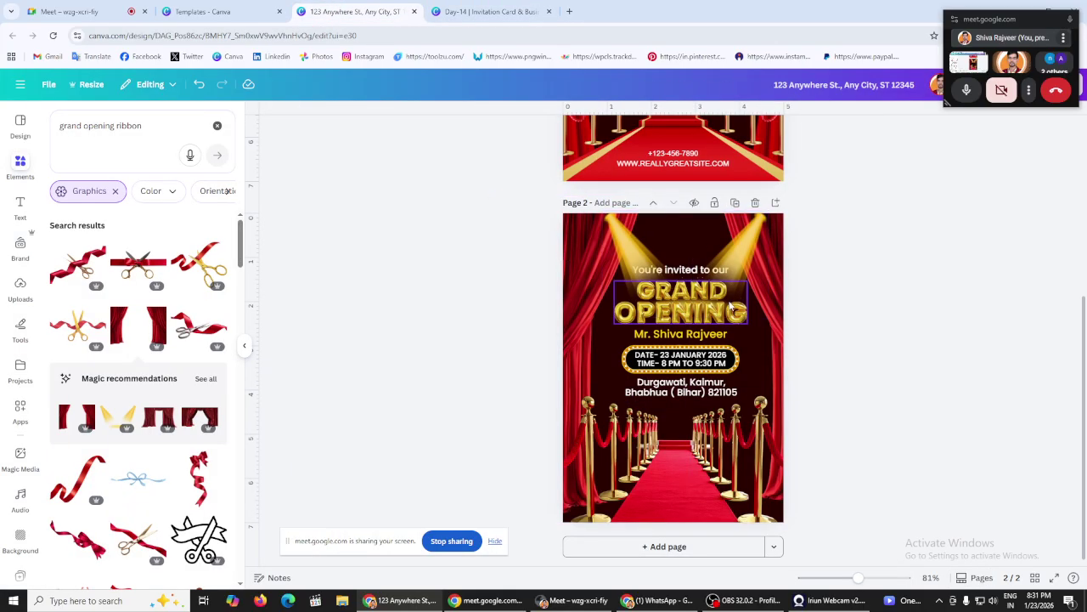
left_click(491, 11)
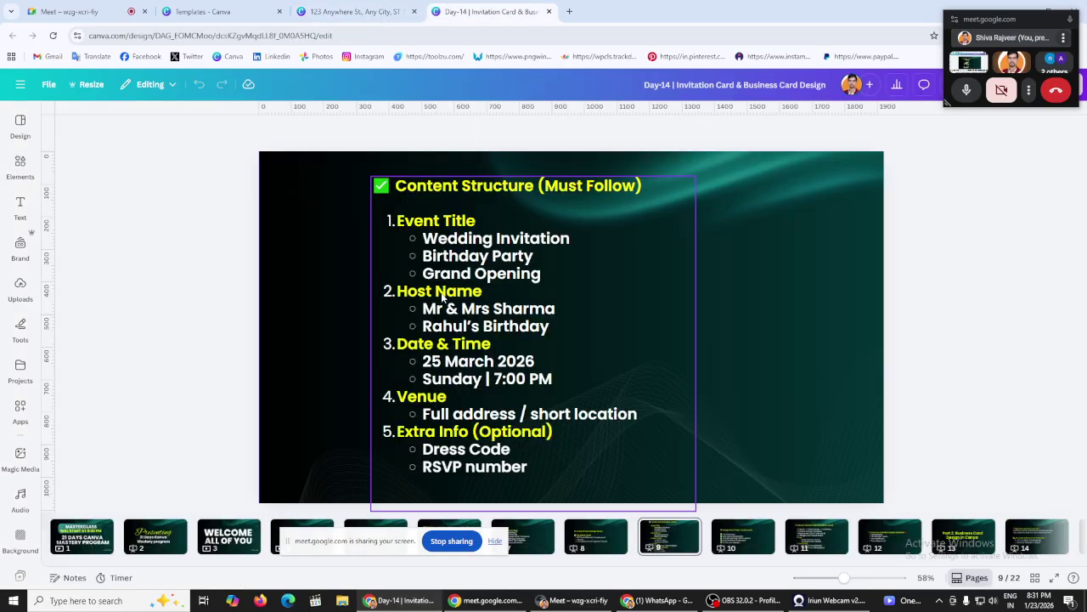
left_click(350, 7)
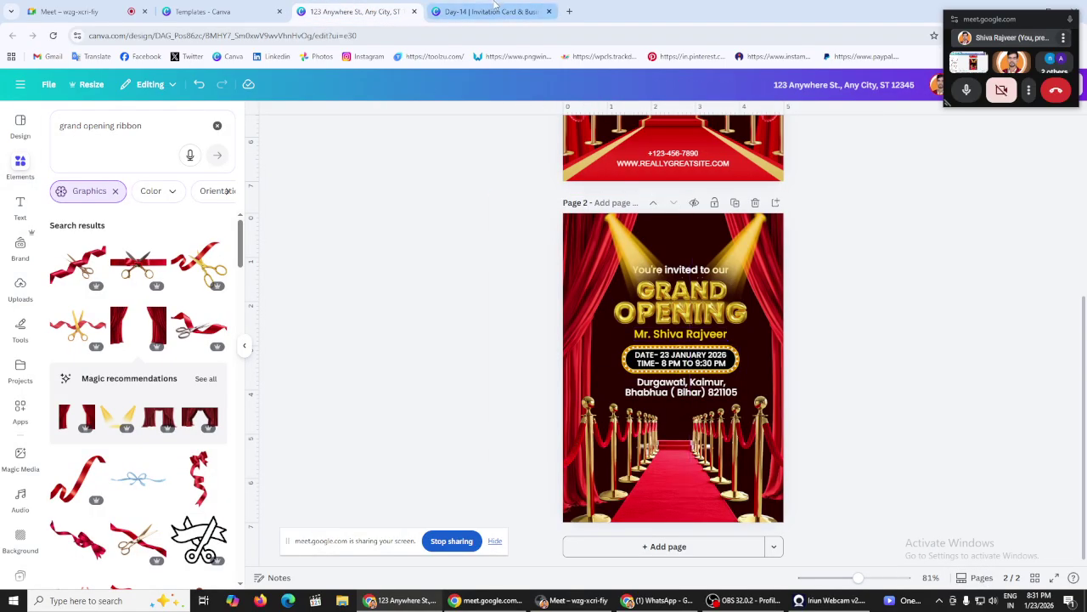
left_click(494, 7)
left_click(351, 11)
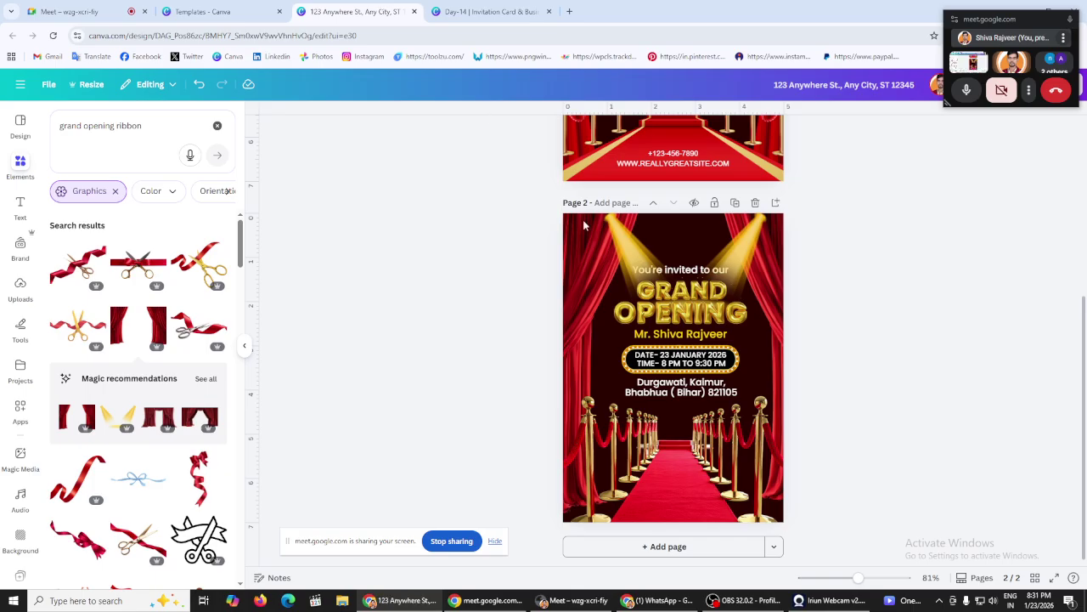
left_click(517, 7)
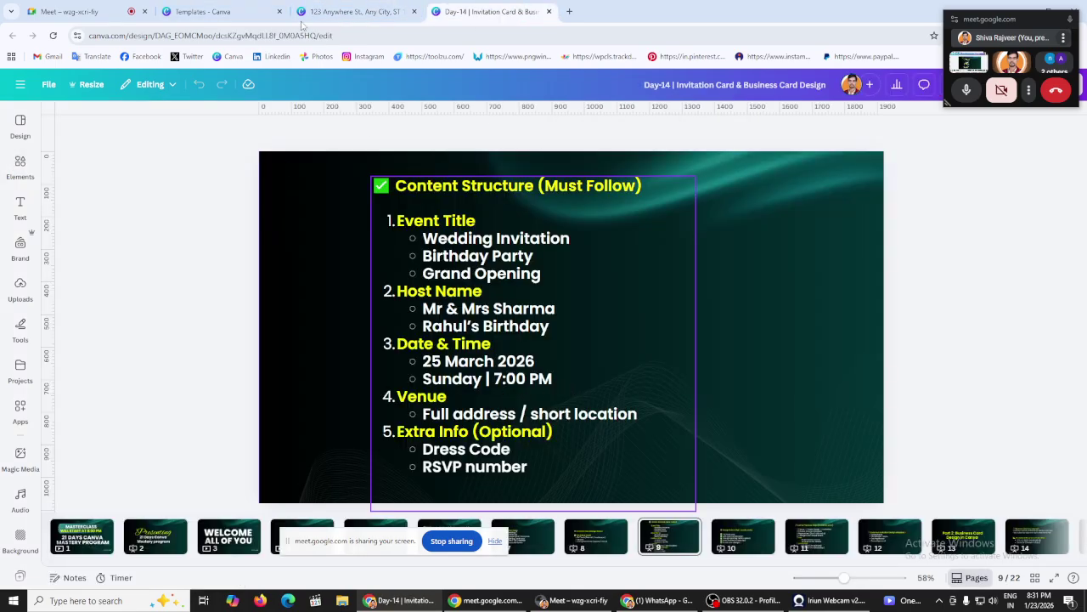
left_click(348, 12)
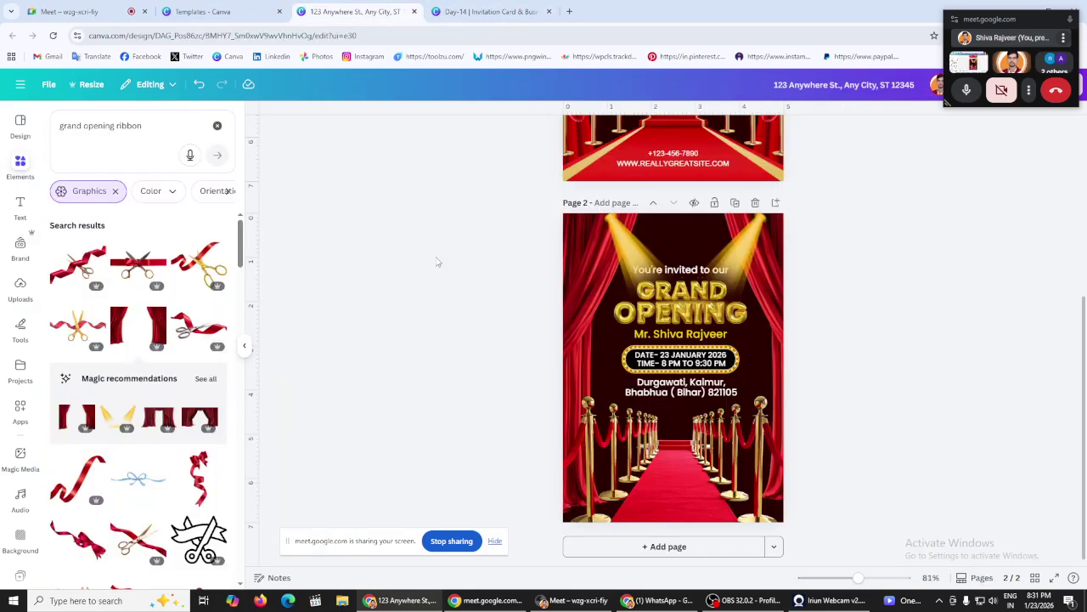
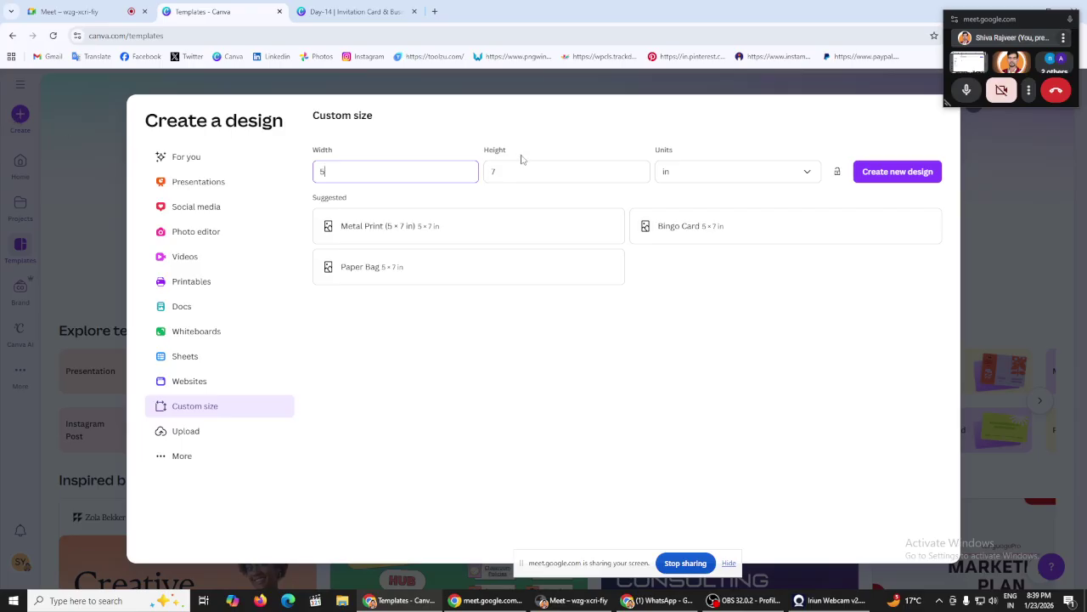
Step: Close the custom size setup and search templates for 'business card'
left_click(53, 39)
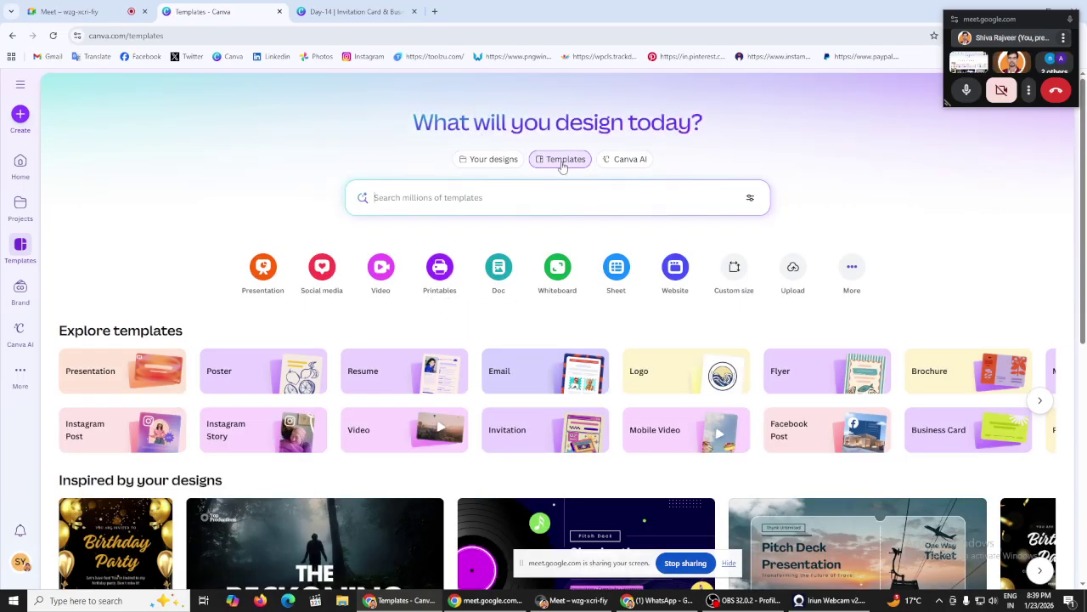
left_click(420, 197)
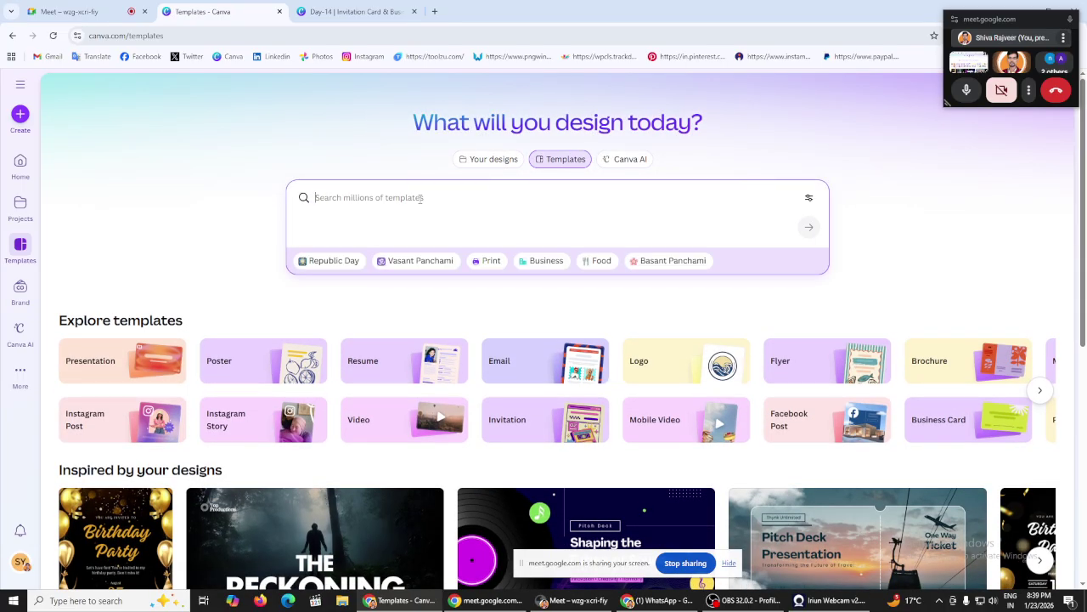
type("business")
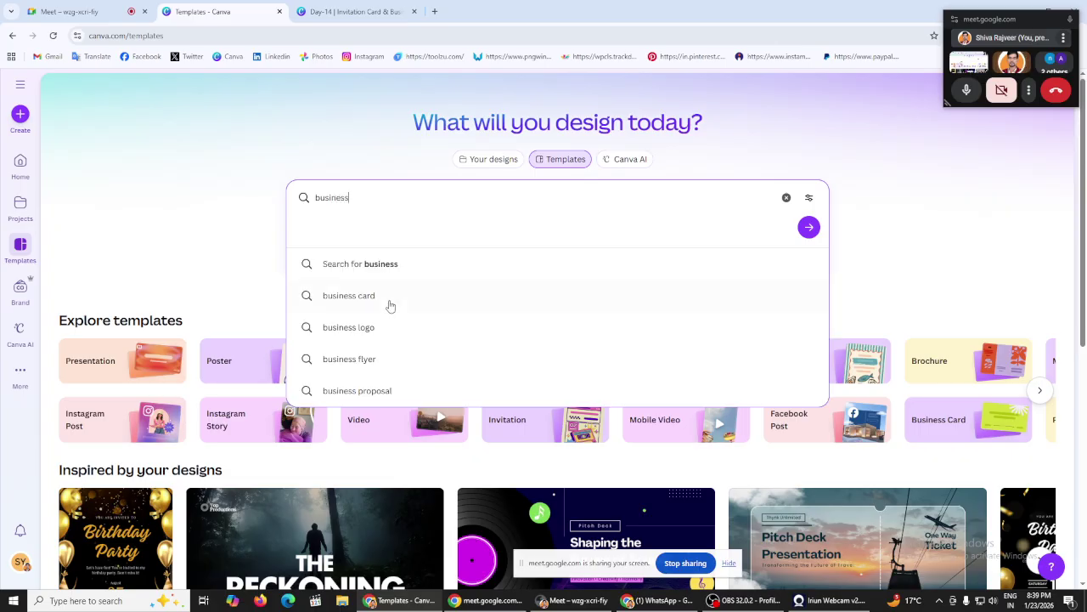
left_click(393, 297)
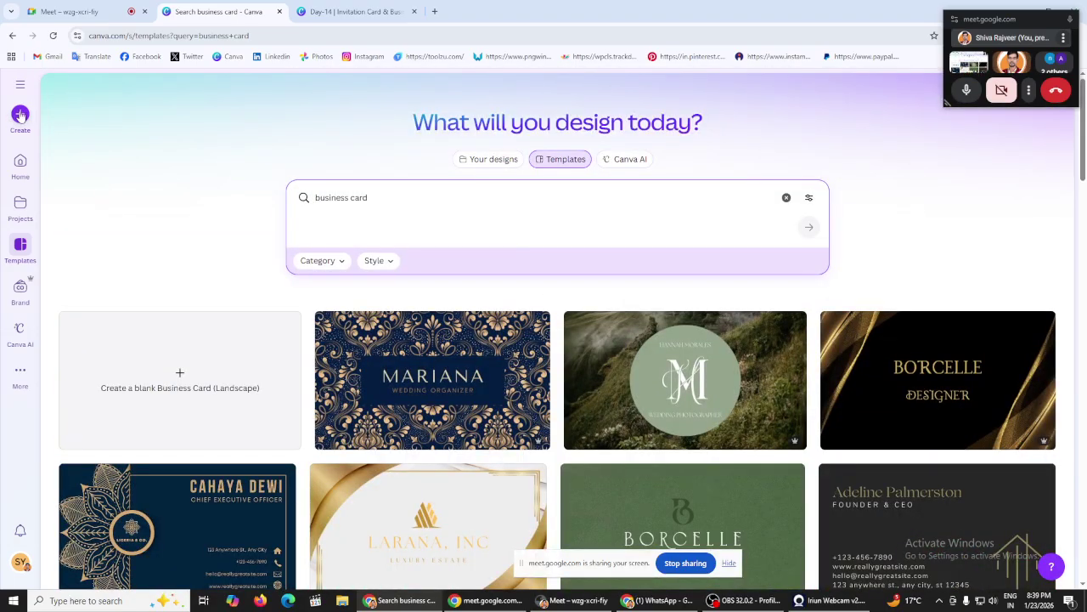
Step: Open blank landscape, portrait, rounded landscape and rounded portrait business cards in new tabs, showing the landscape one
left_click(21, 115)
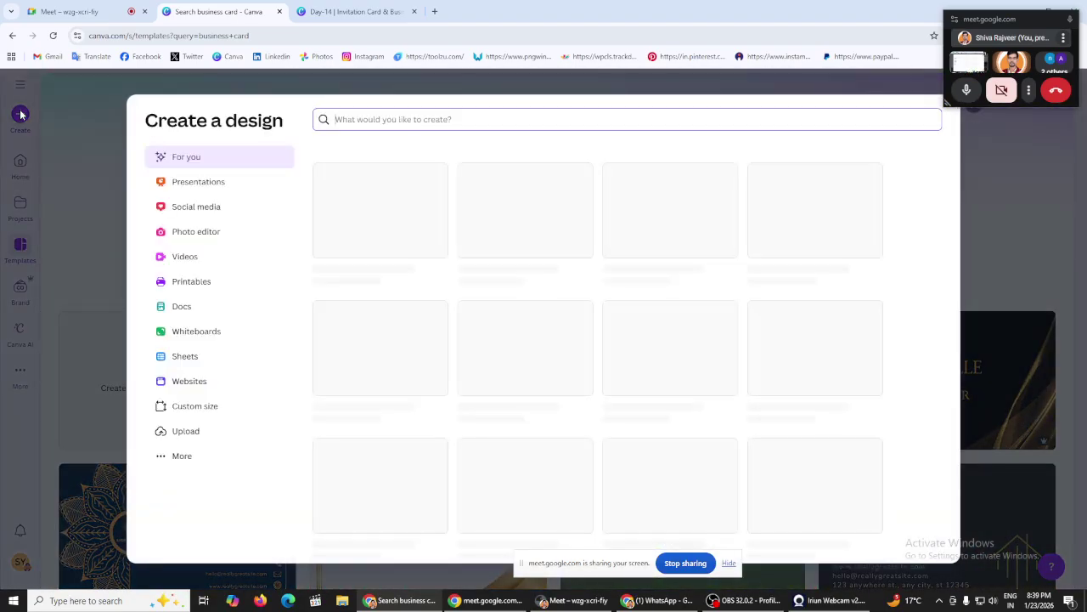
type("busi")
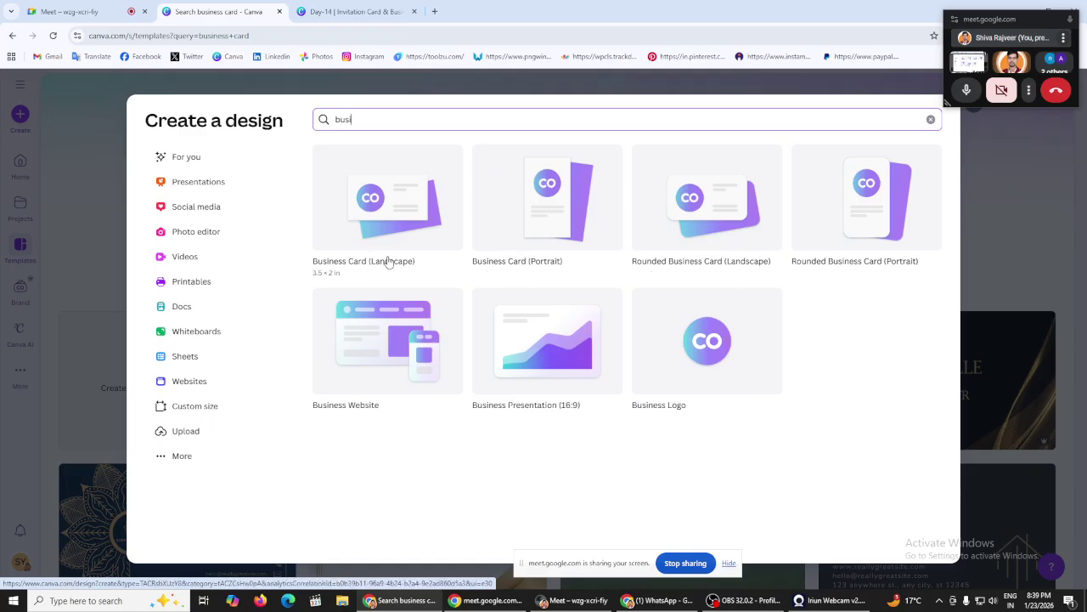
right_click(391, 175)
left_click(429, 190)
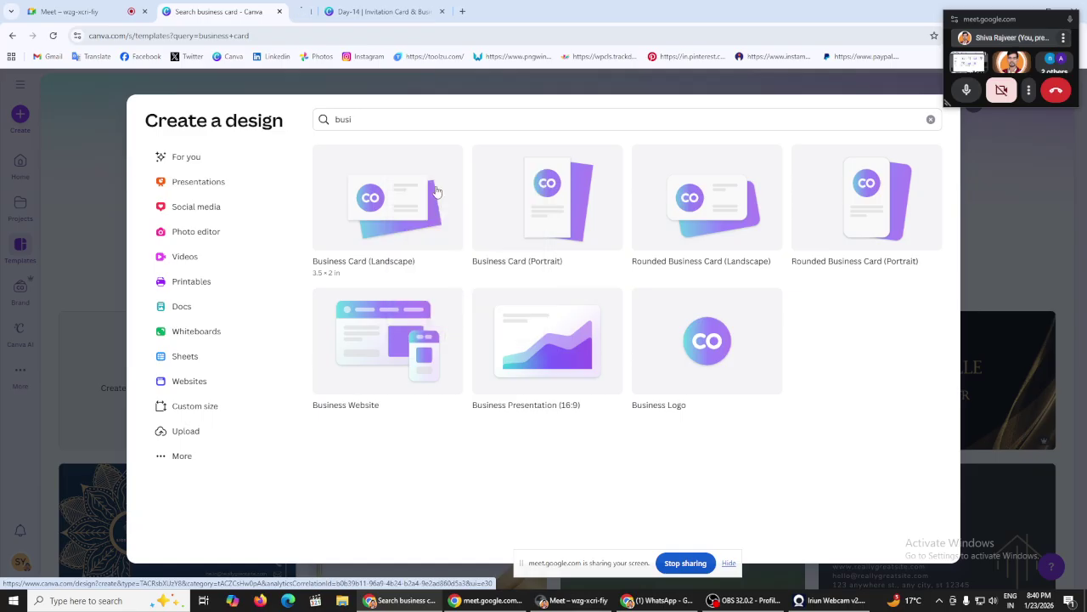
right_click(539, 193)
left_click(591, 208)
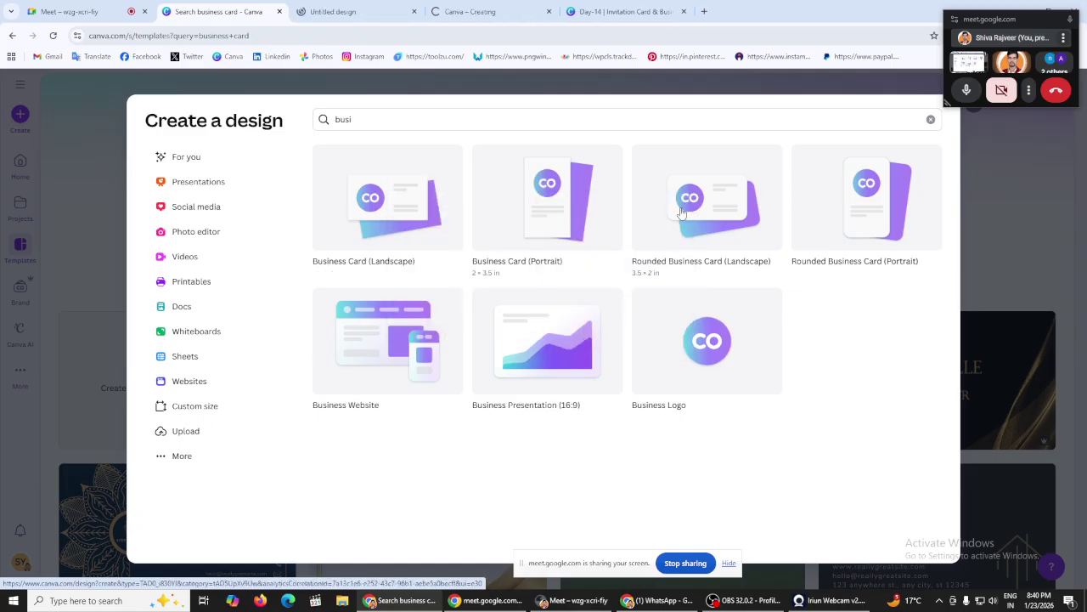
right_click(680, 211)
left_click(739, 222)
right_click(847, 209)
left_click(901, 223)
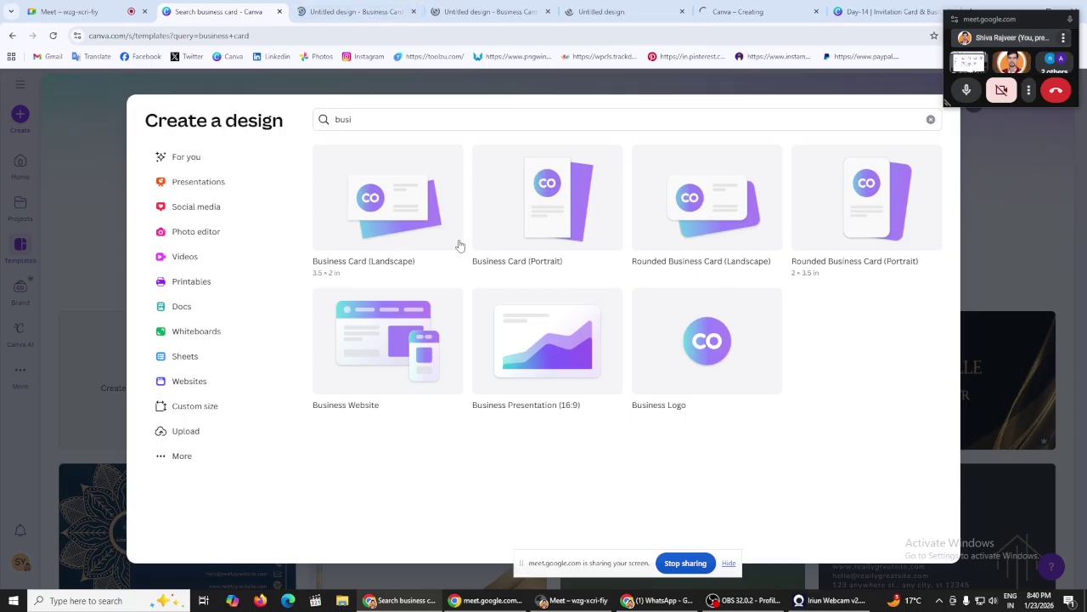
key("ctrl+Tab")
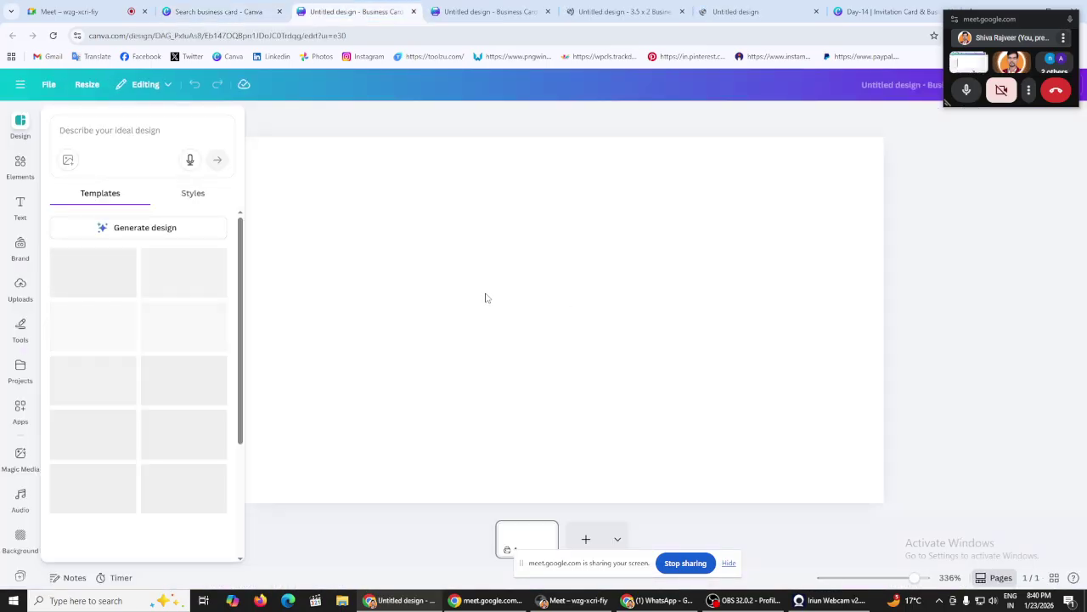
Step: Compare the blank landscape, portrait and rounded landscape business card tabs
scroll(162, 319, "down", 2)
scroll(174, 310, "up", 2)
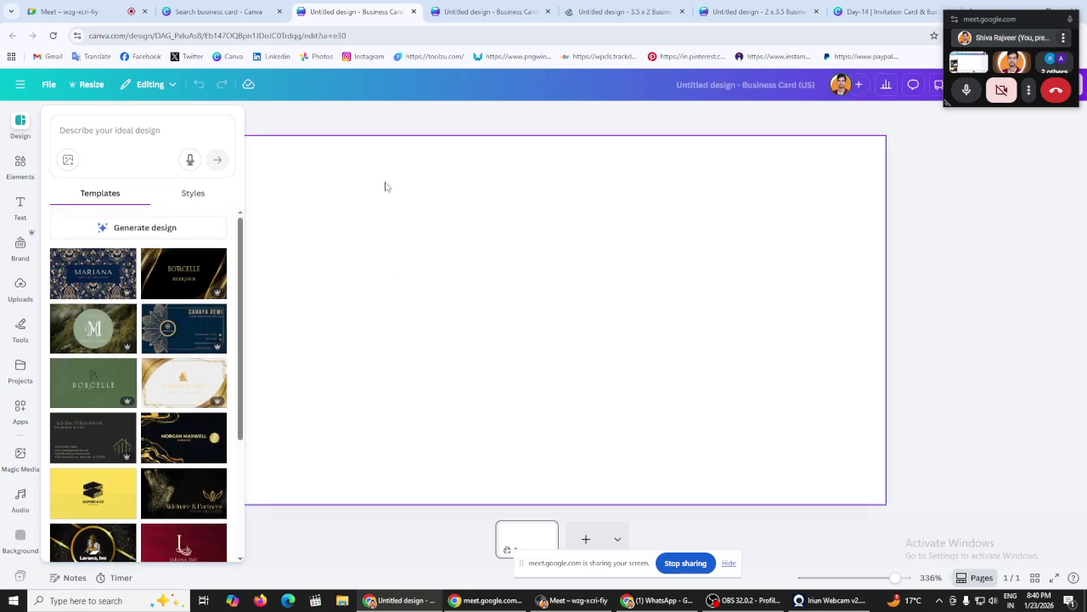
left_click(488, 11)
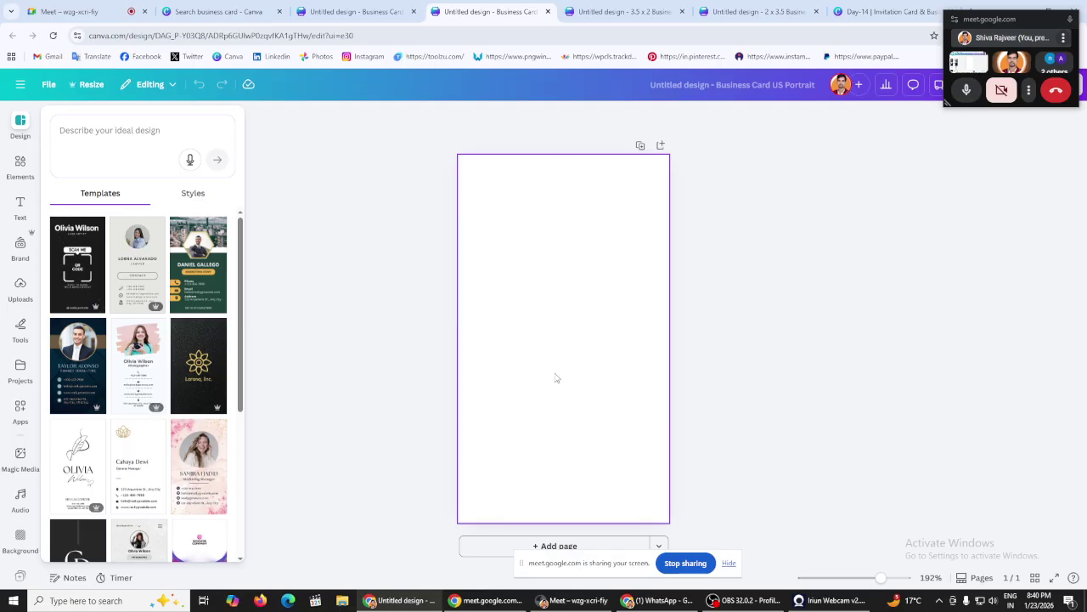
left_click(356, 11)
left_click(217, 11)
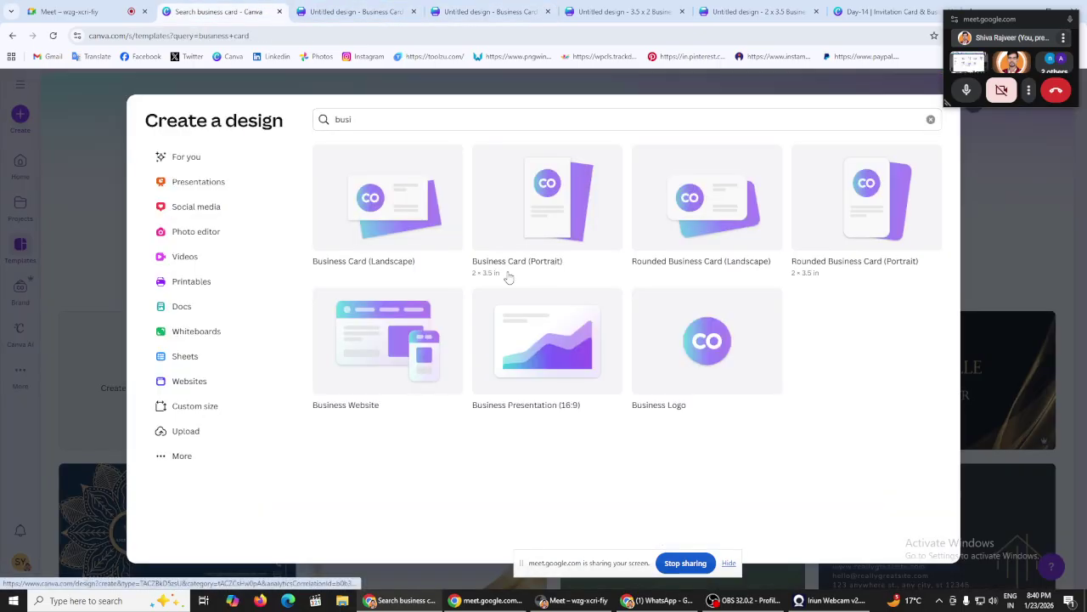
left_click(491, 11)
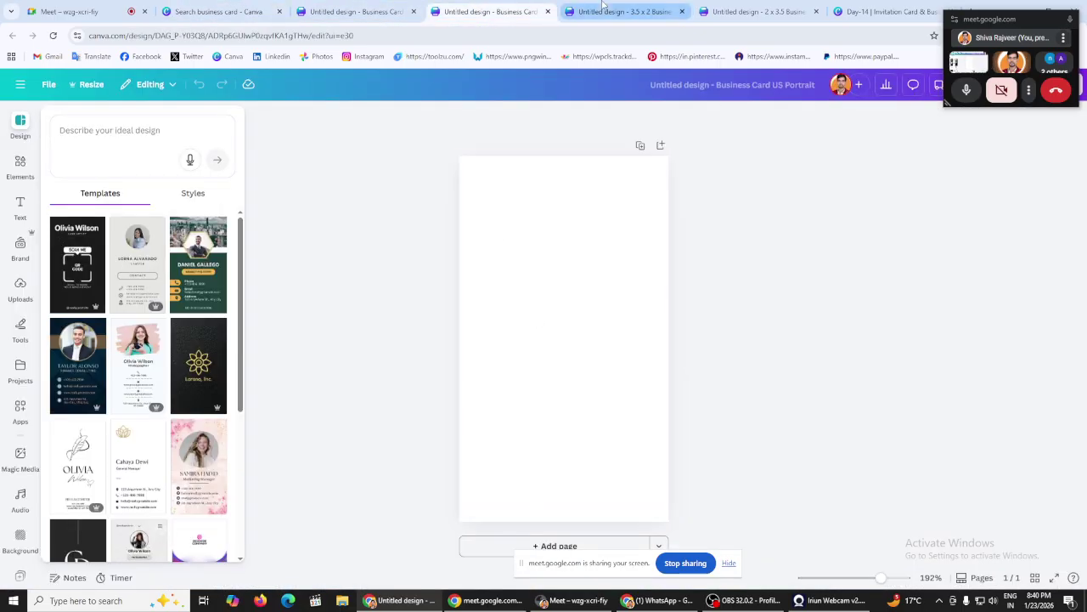
left_click(592, 8)
left_click(357, 11)
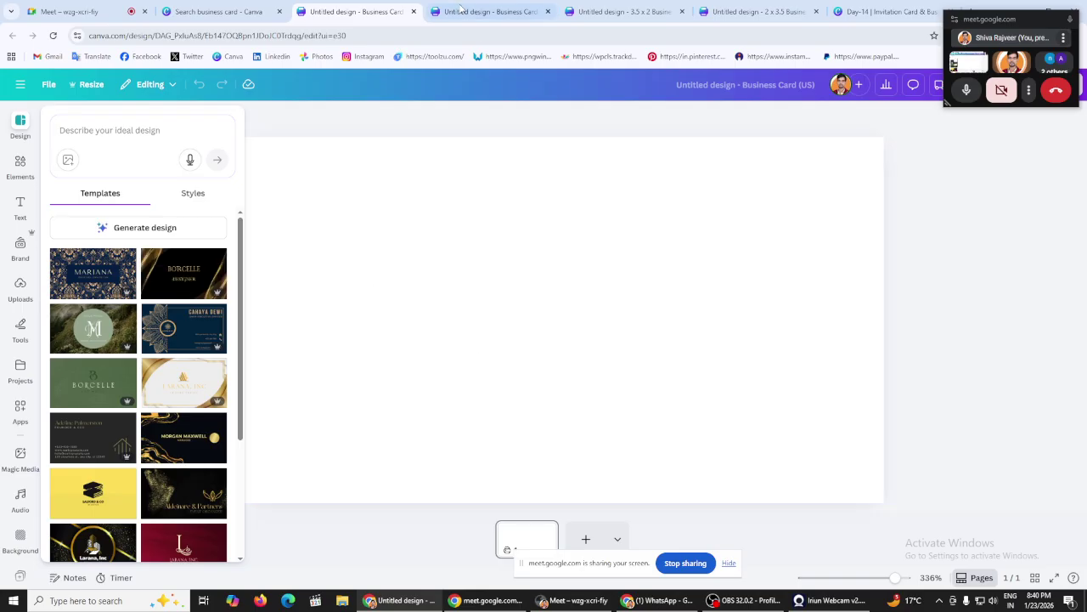
left_click(489, 11)
left_click(575, 9)
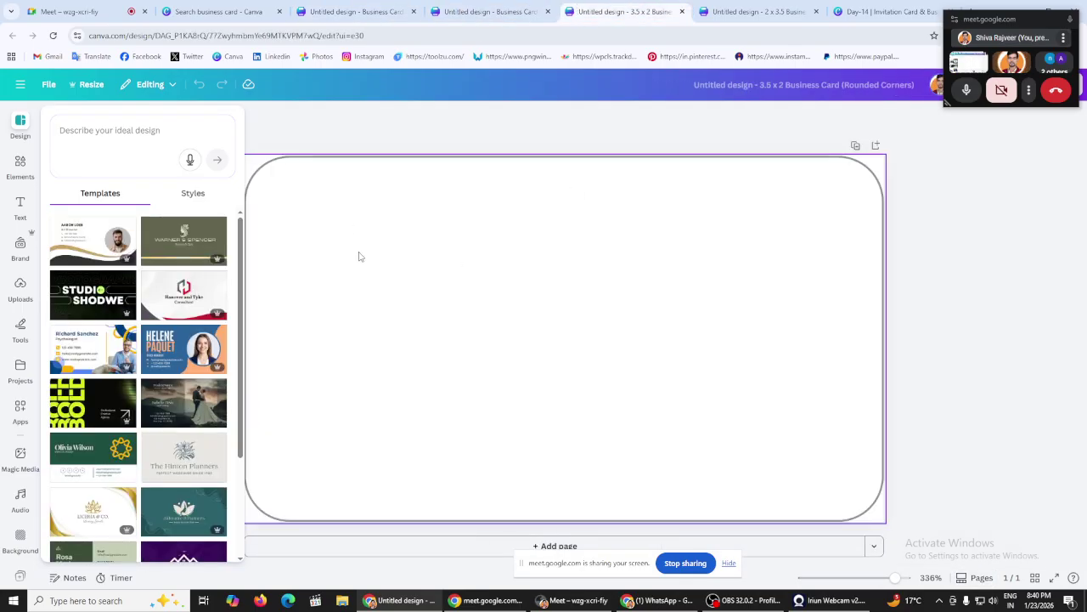
left_click(216, 11)
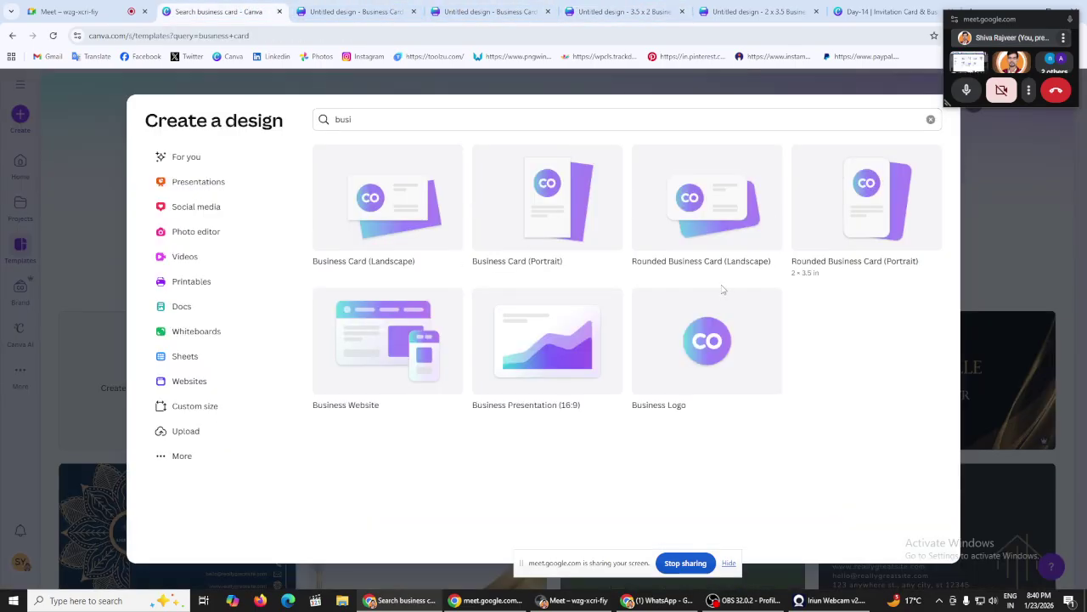
Step: Scroll through the template suggestions for the rounded landscape and rounded portrait cards
left_click(624, 11)
scroll(181, 332, "down", 5)
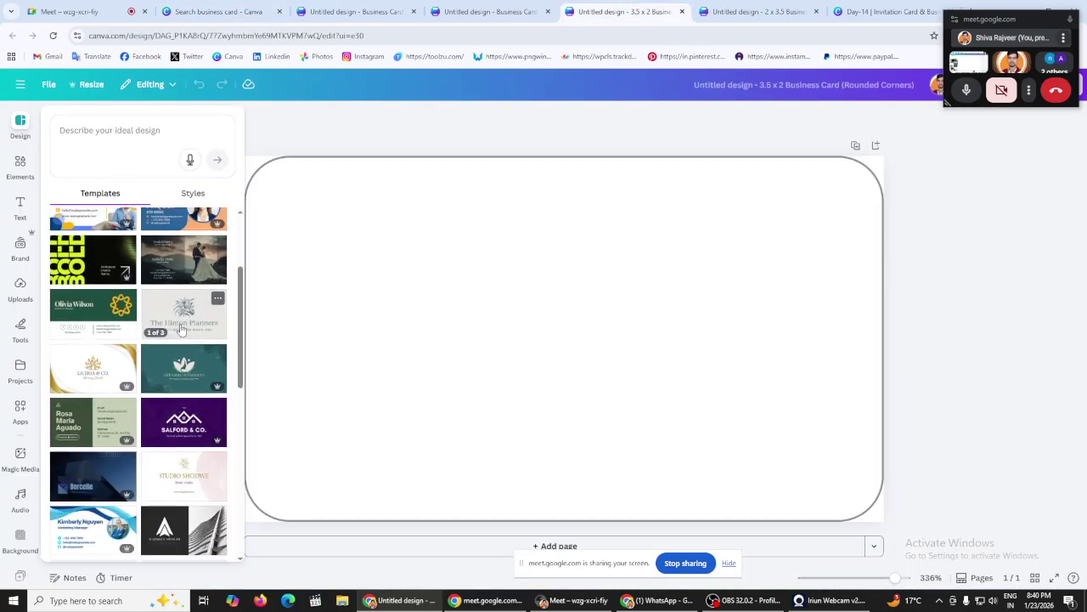
scroll(181, 345, "down", 10)
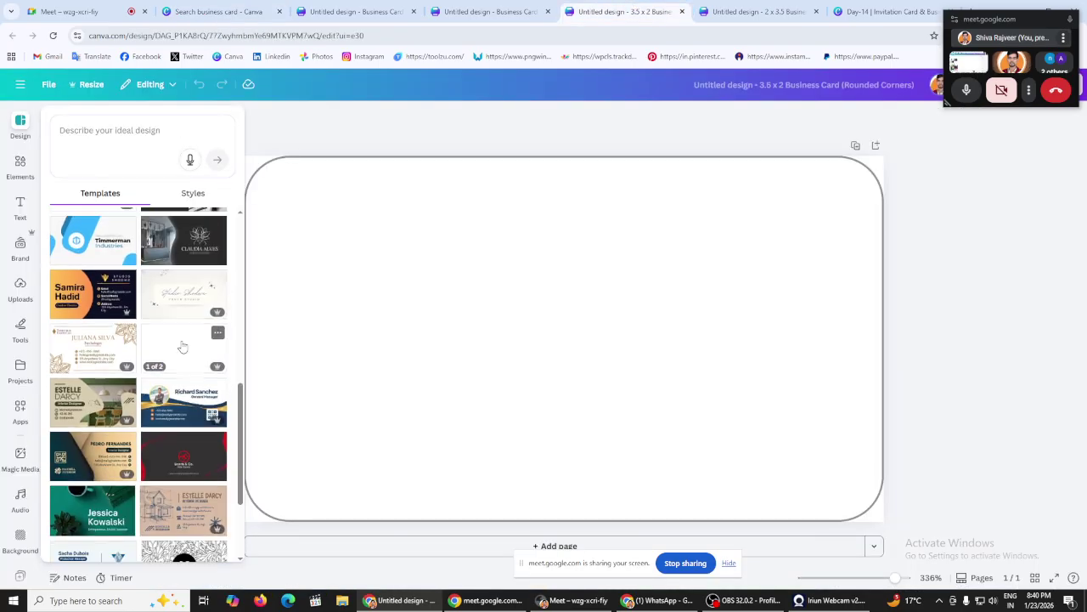
scroll(181, 344, "down", 3)
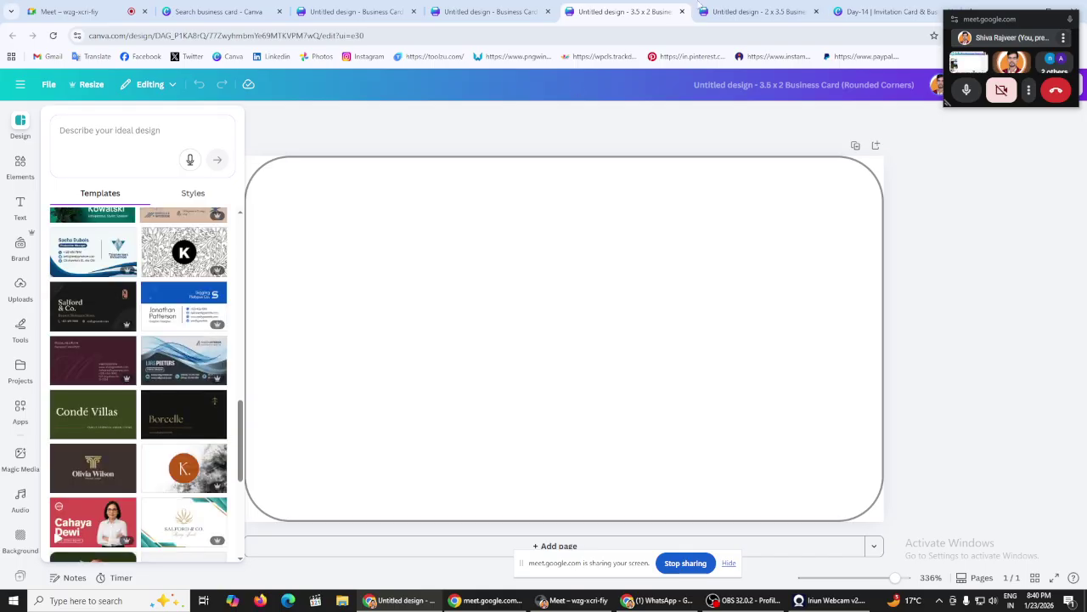
left_click(728, 6)
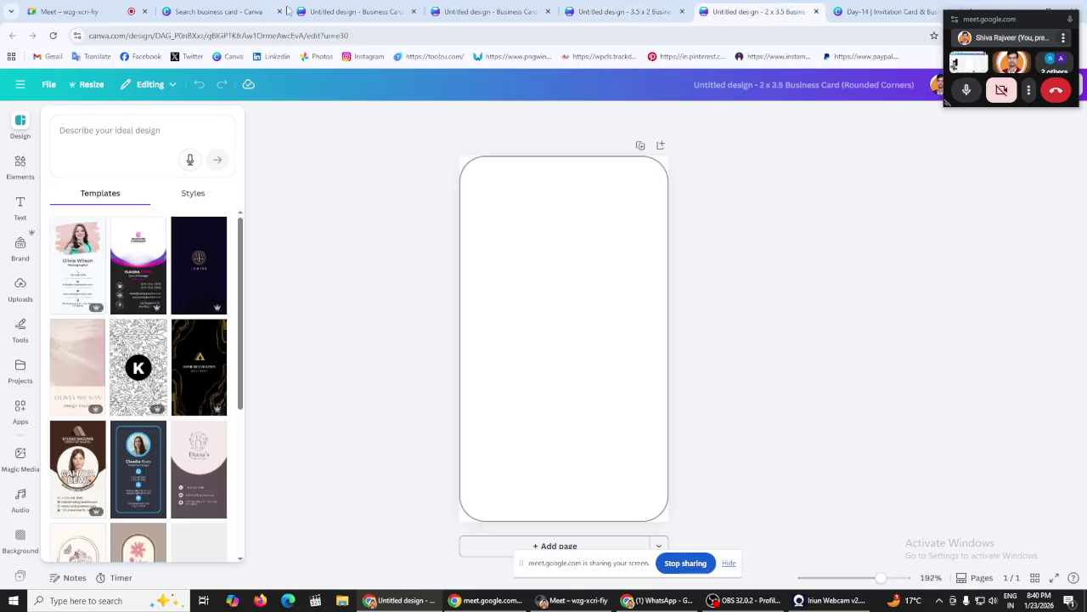
left_click(247, 10)
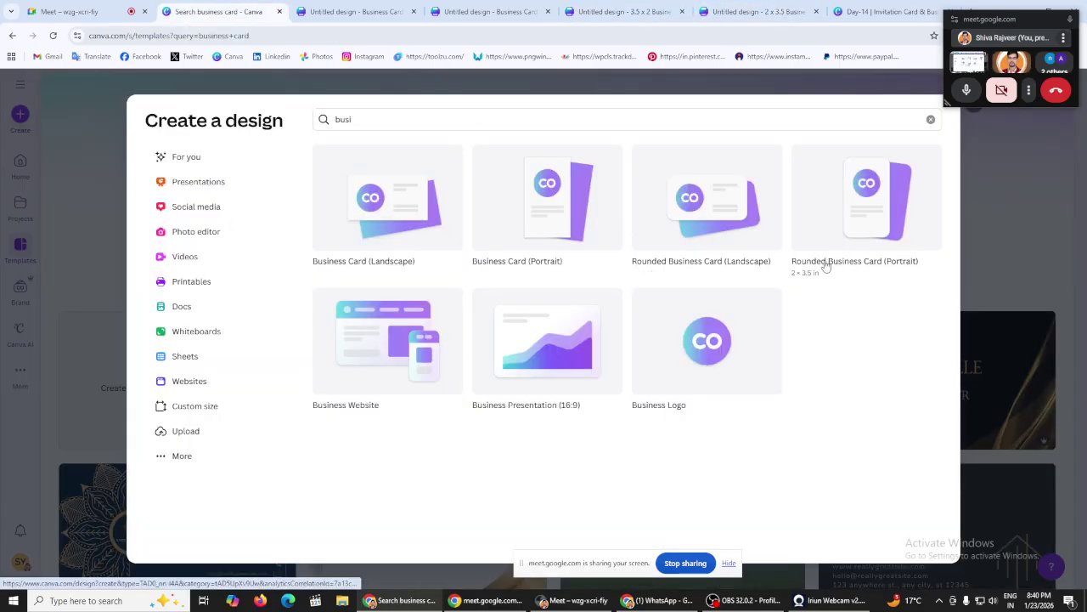
left_click(756, 11)
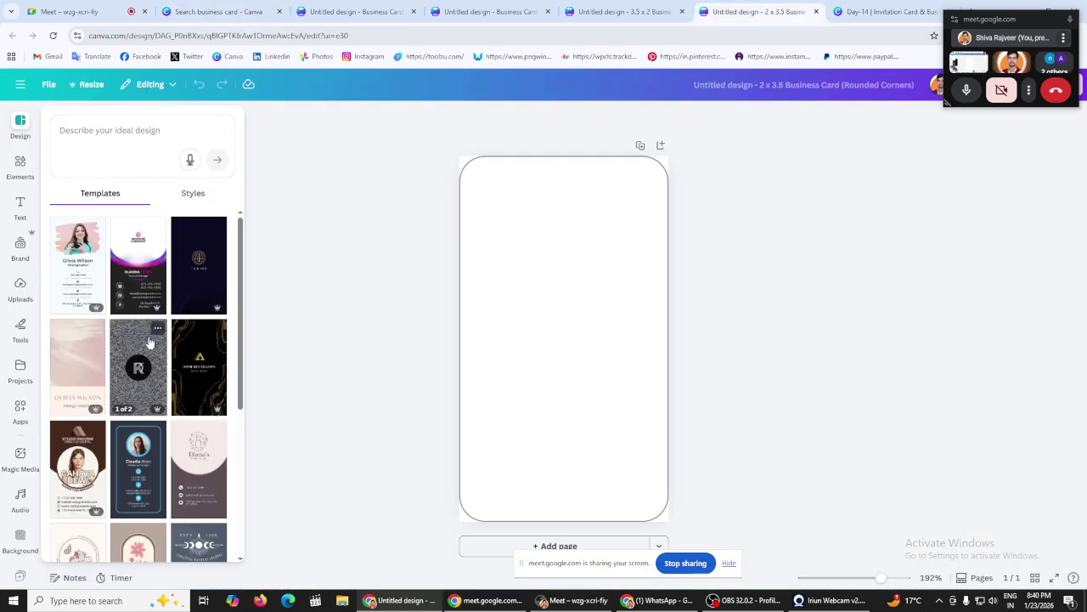
scroll(150, 360, "down", 2)
scroll(149, 359, "down", 1)
scroll(151, 370, "down", 3)
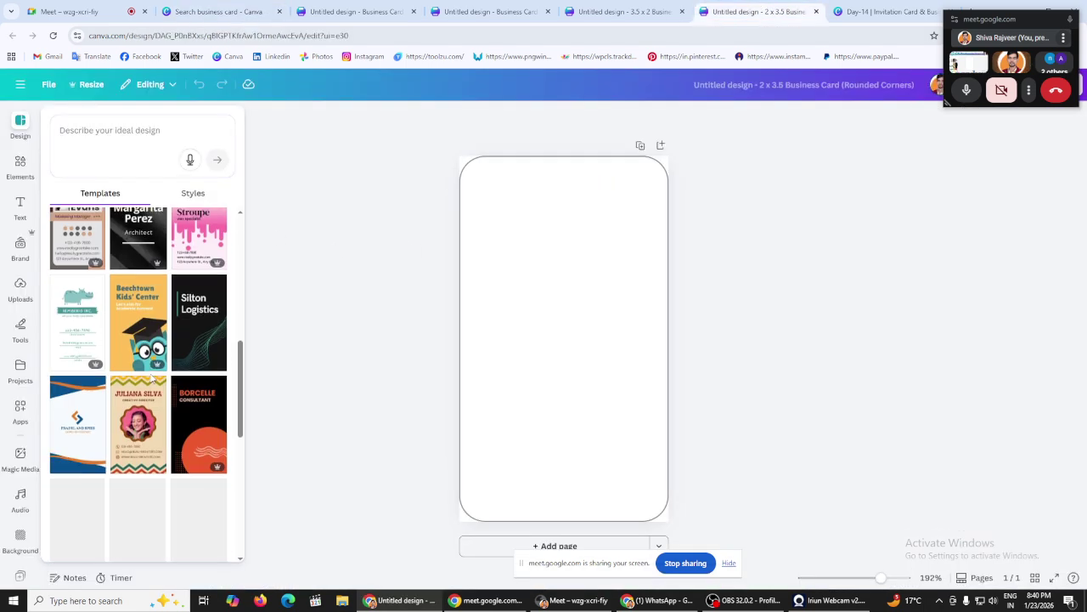
scroll(153, 380, "down", 3)
Step: Review the landscape, portrait and rounded cards once more, then return to the design options
left_click(347, 9)
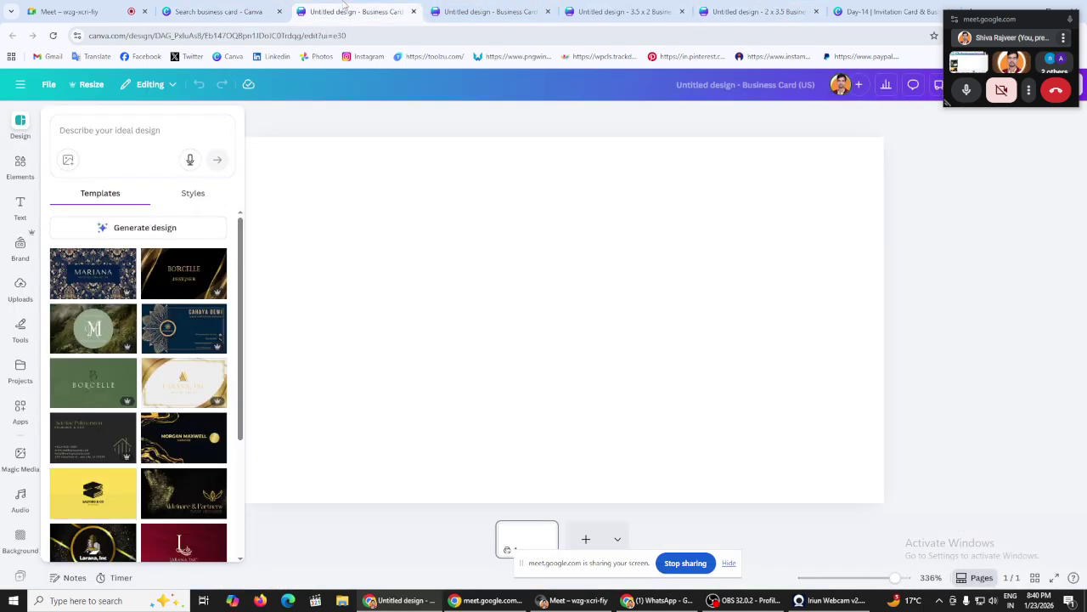
left_click(499, 9)
left_click(624, 11)
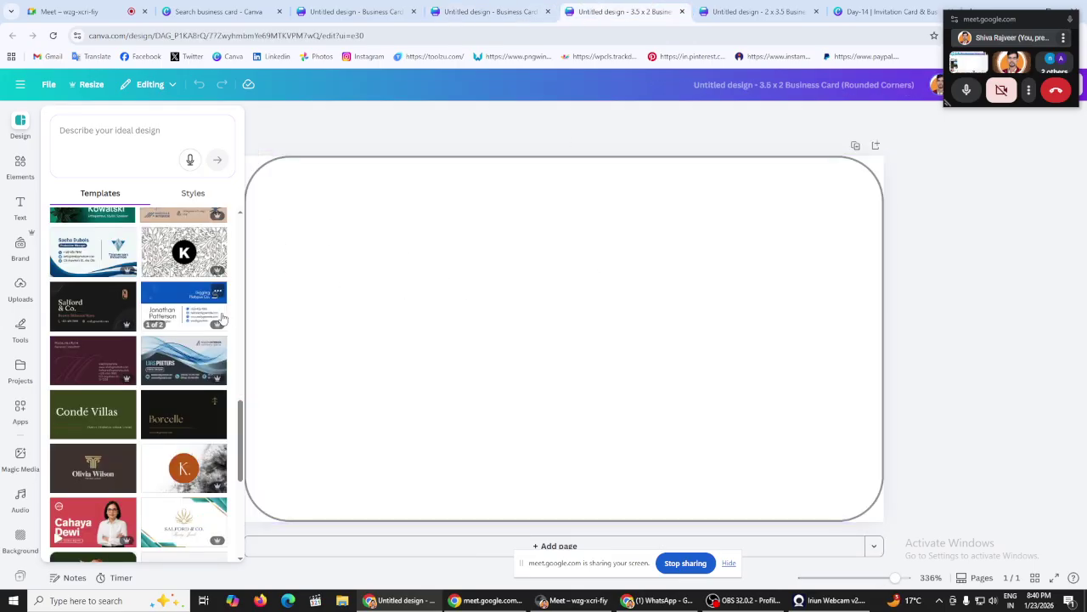
left_click(348, 11)
left_click(252, 11)
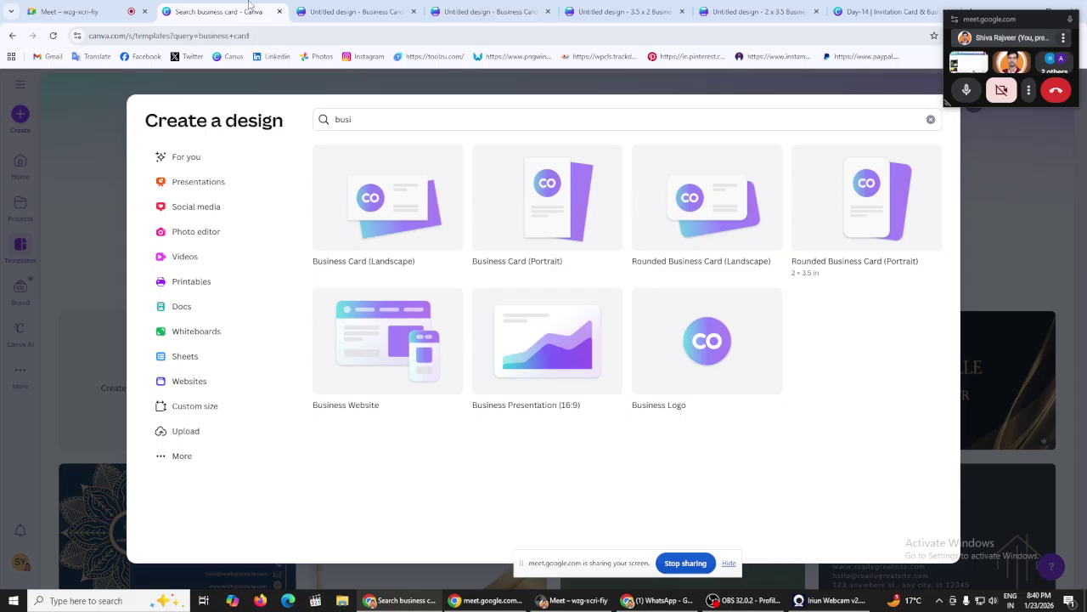
left_click(837, 19)
Step: Move through the Day-14 slides back to slide 14 on standard card size
scroll(220, 280, "up", 3)
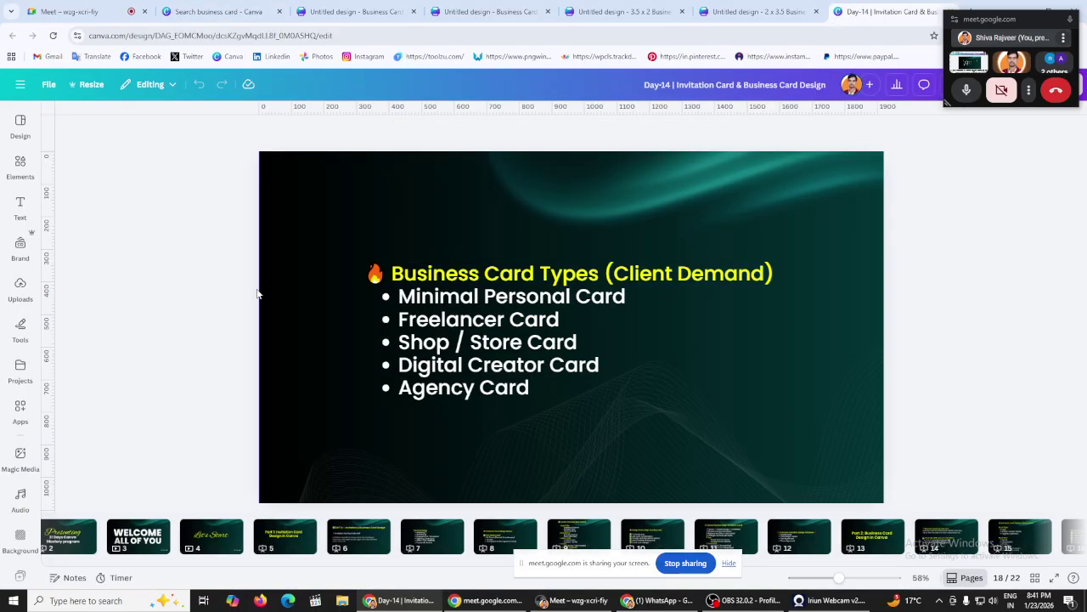
left_click(607, 541)
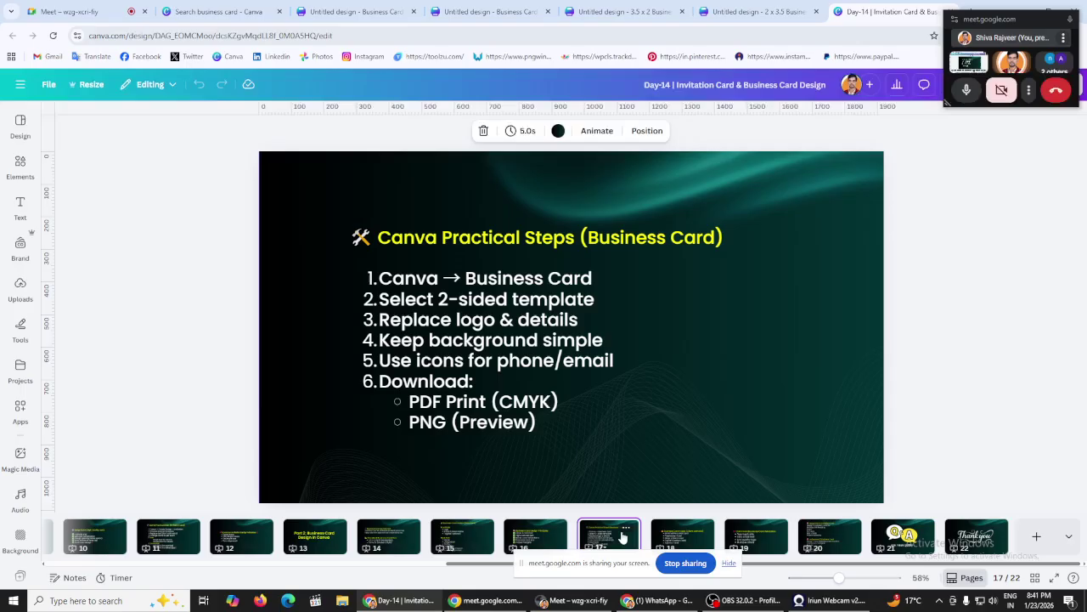
left_click(541, 539)
left_click(476, 538)
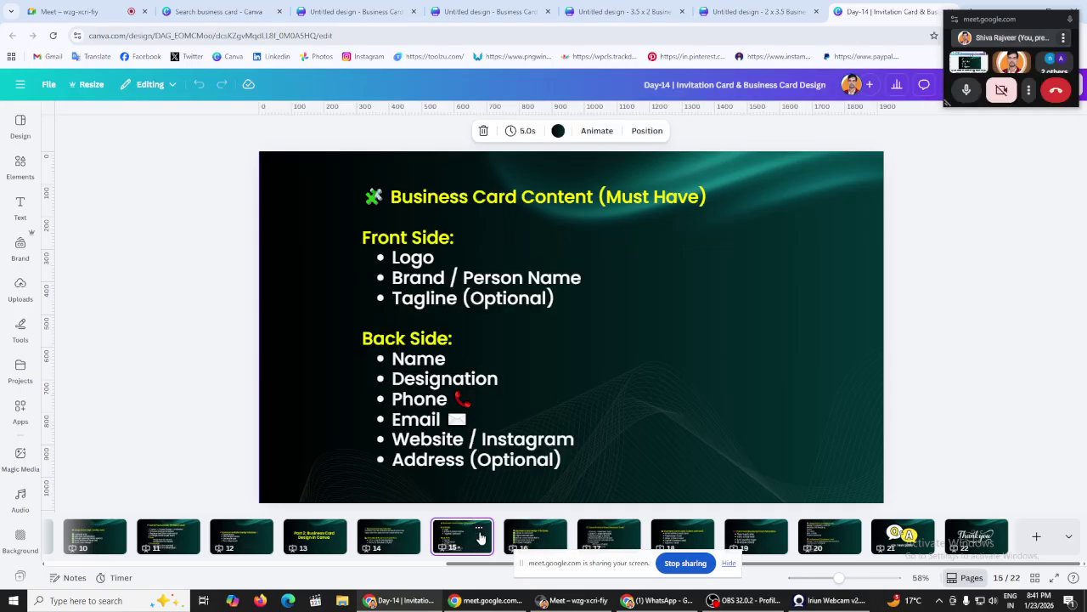
left_click(395, 533)
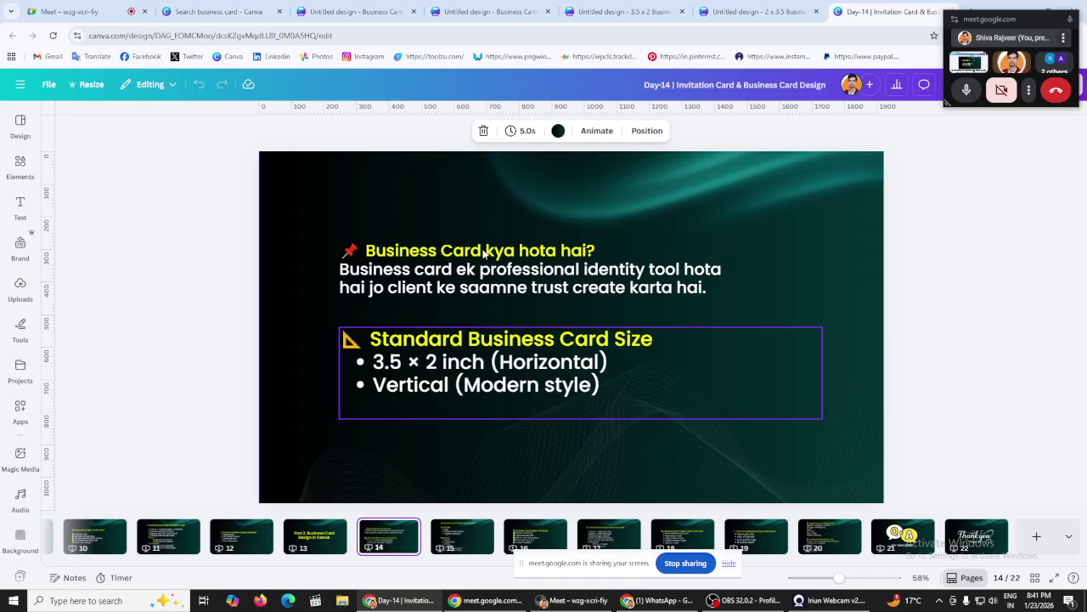
Step: Start a custom size design with units set to inches
left_click(272, 11)
left_click(207, 408)
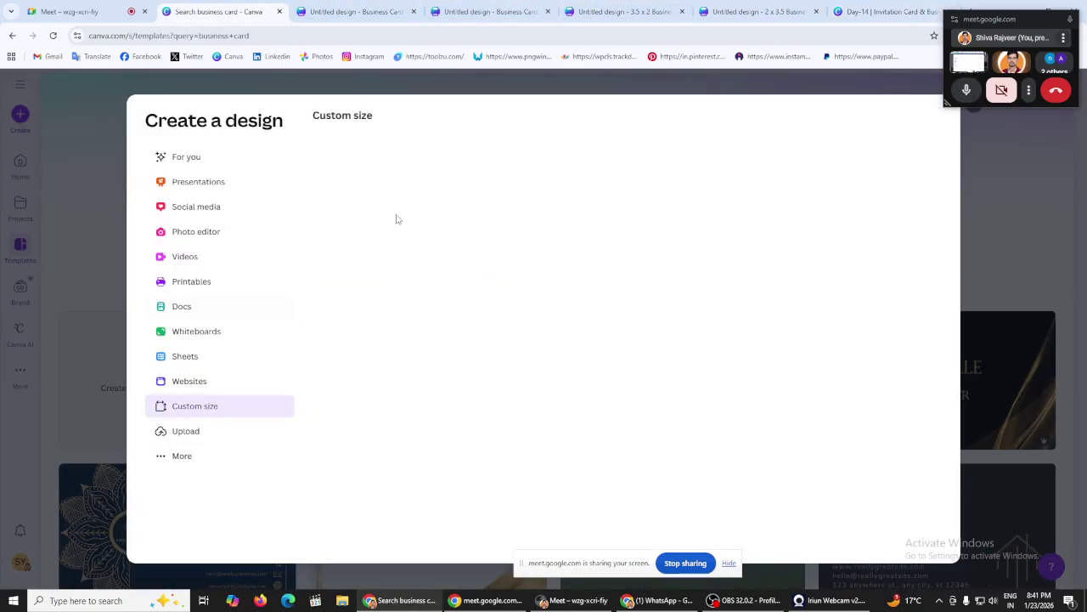
left_click(743, 174)
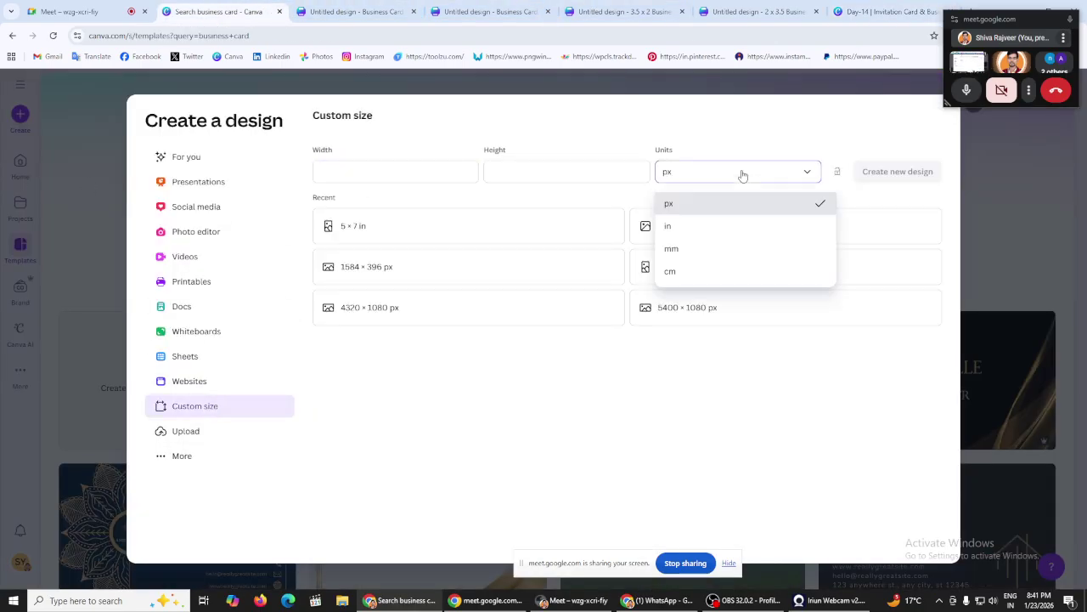
left_click(684, 229)
Step: Close the three extra blank business card design tabs
left_click(616, 11)
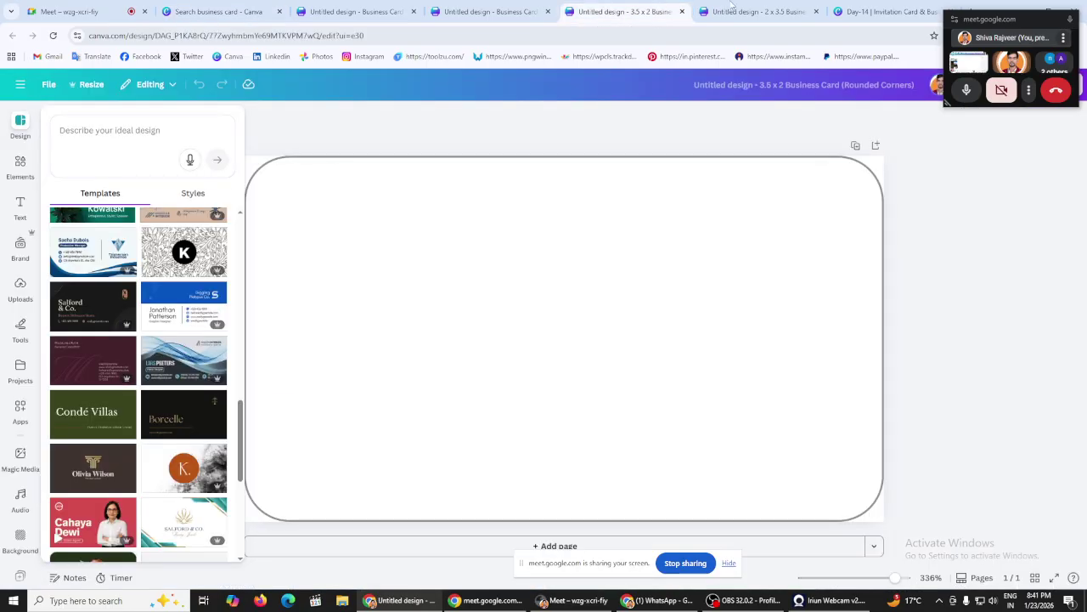
left_click(752, 11)
left_click(505, 10)
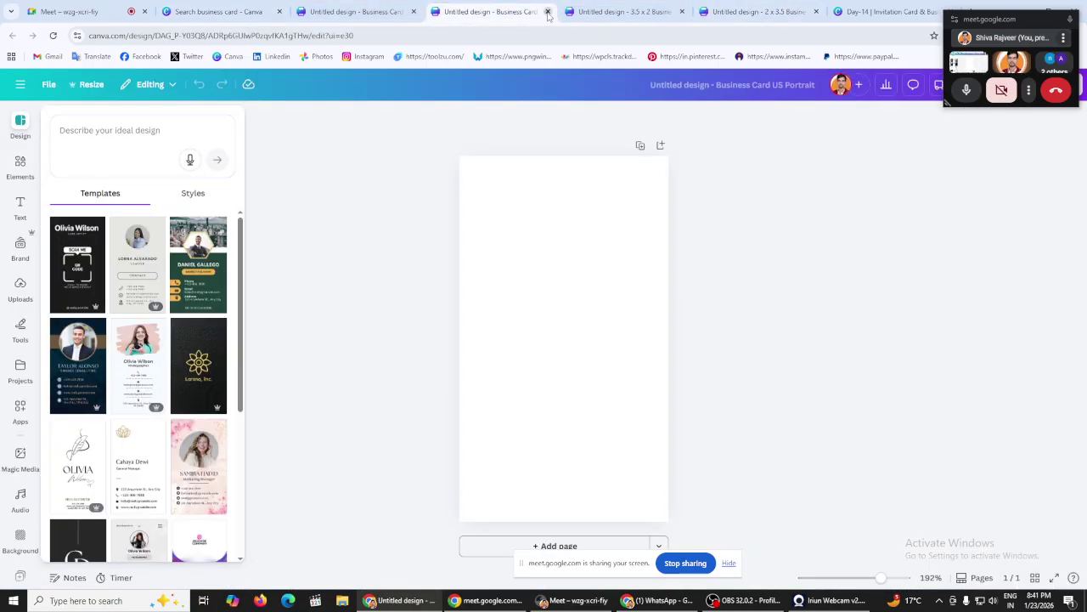
left_click(548, 12)
left_click(548, 12)
left_click(548, 12)
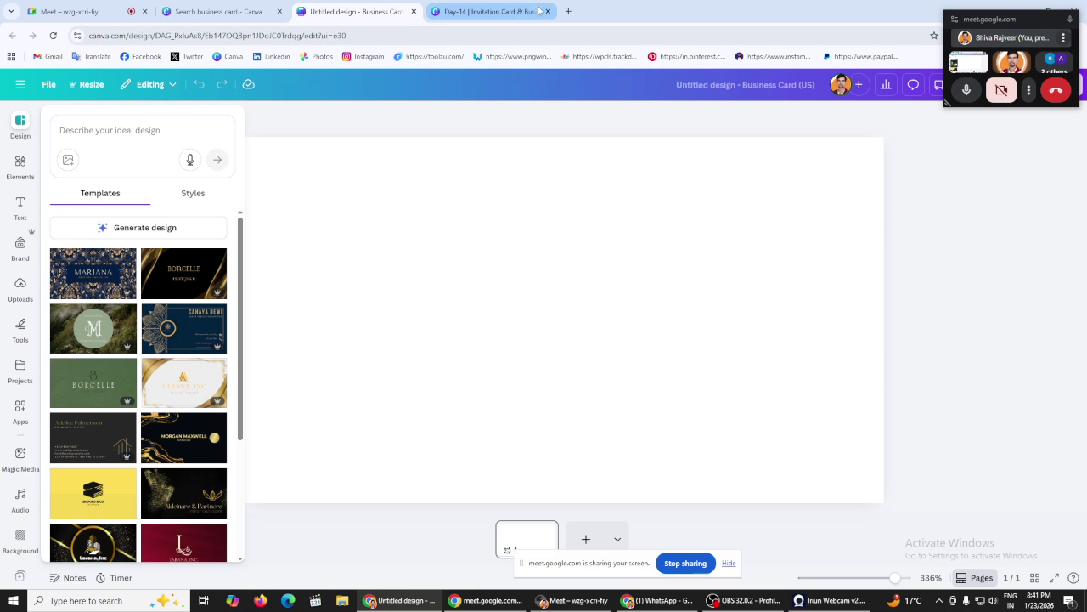
Step: Close the Business Card (US) design and return to the Create a design dialog
left_click(510, 12)
left_click(400, 13)
left_click(414, 11)
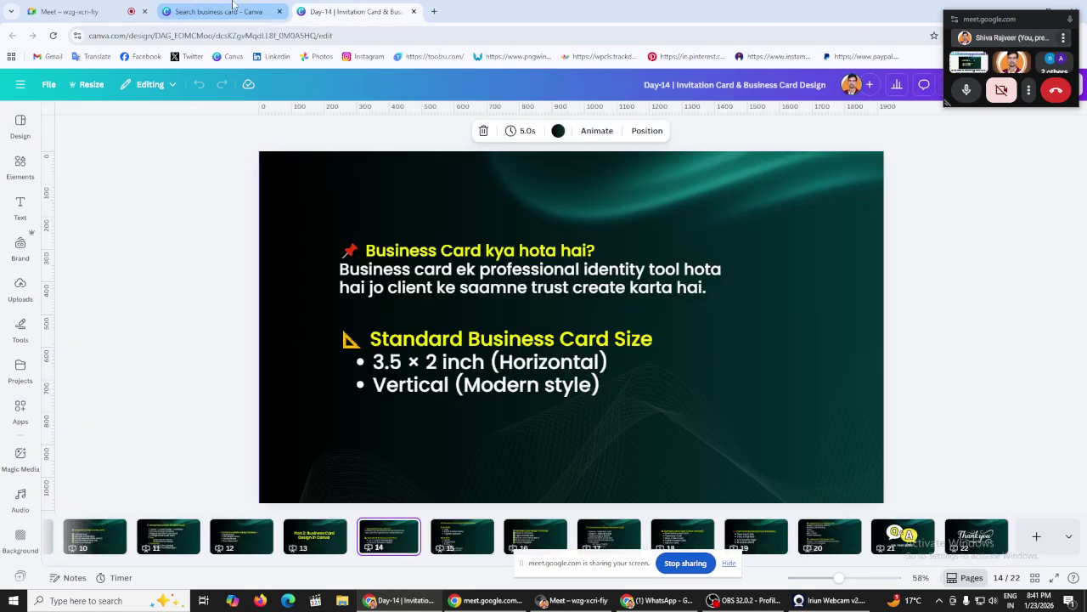
left_click(221, 12)
left_click(357, 12)
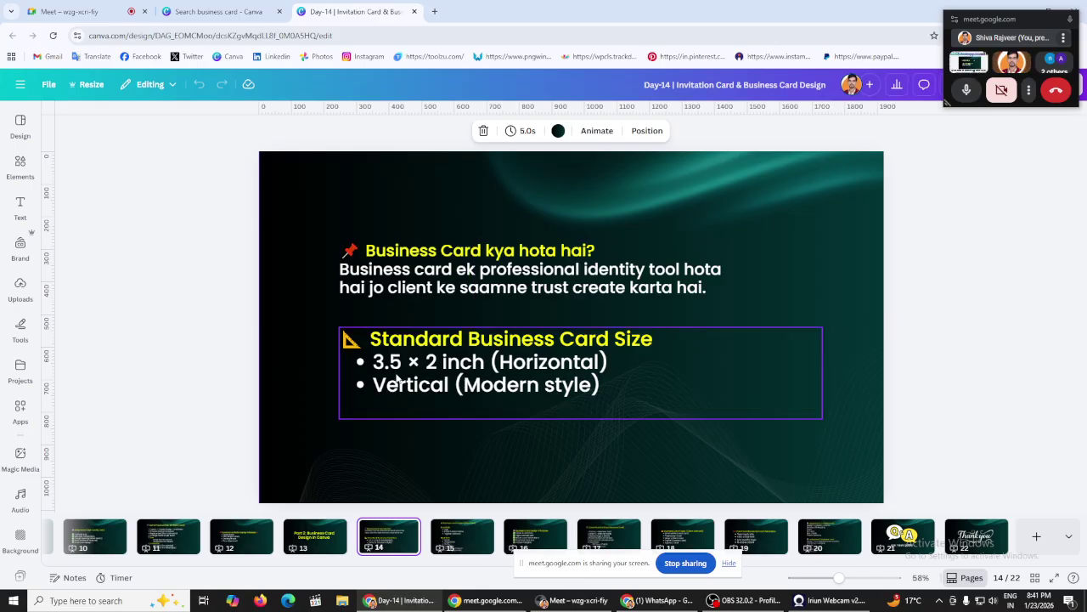
left_click(278, 10)
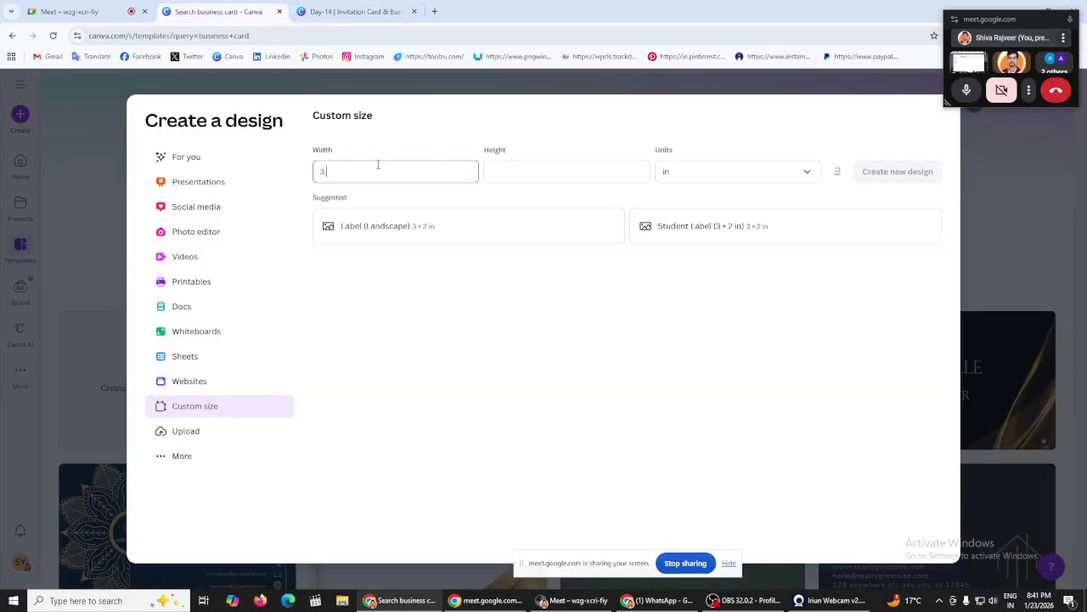
Step: Create a new custom design 3.5 in wide by 2 in high
type("5")
left_click(521, 171)
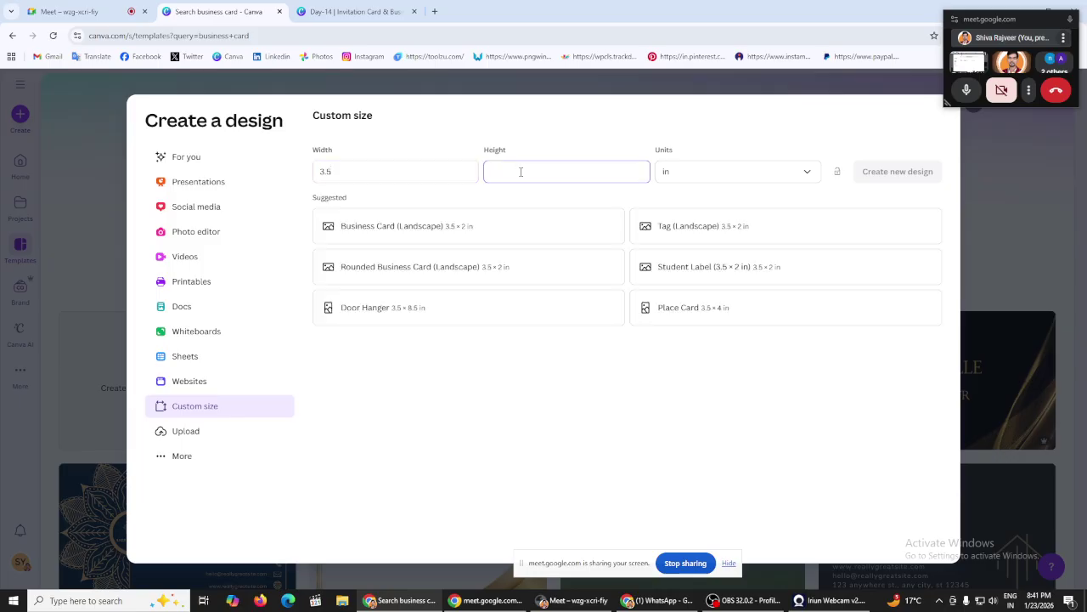
type("2")
left_click(888, 174)
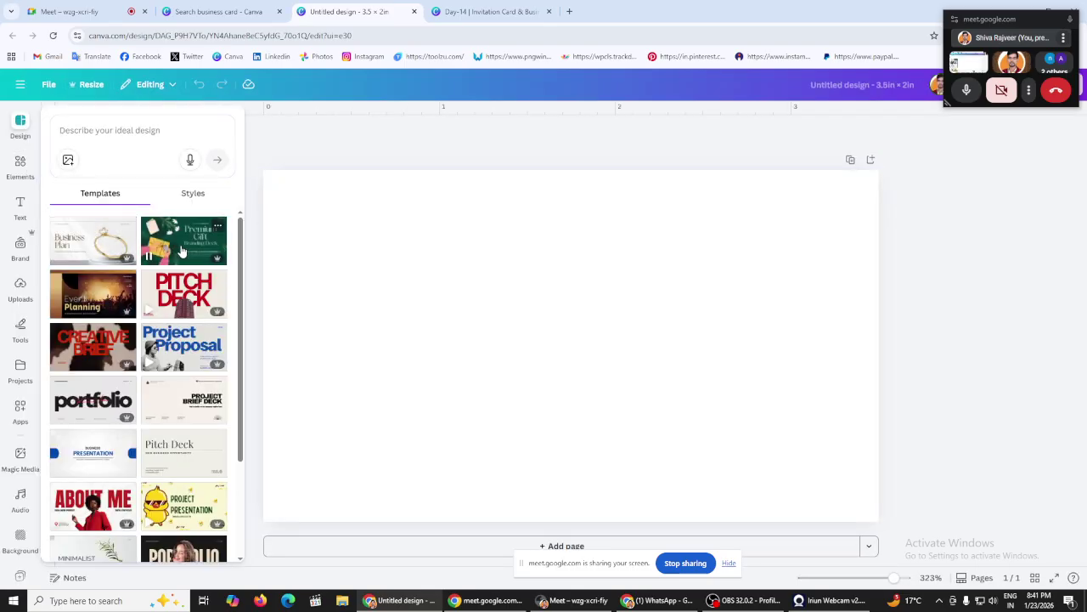
scroll(161, 357, "down", 3)
Step: Check the Standard Business Card Size on the Day-14 slide, then return to the Create a design dialog
scroll(141, 388, "up", 3)
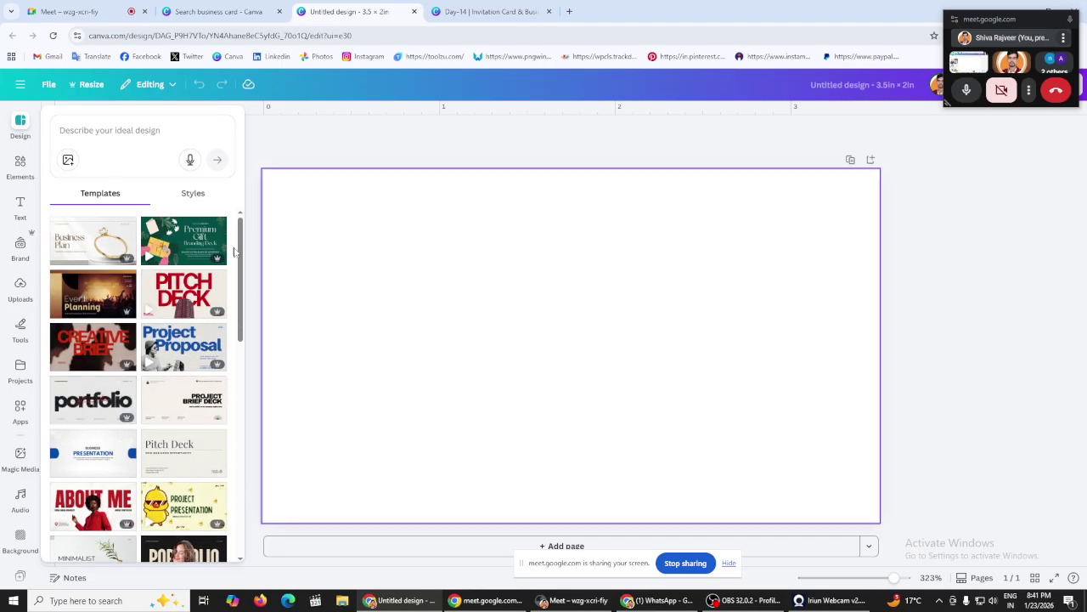
left_click(136, 130)
left_click(489, 11)
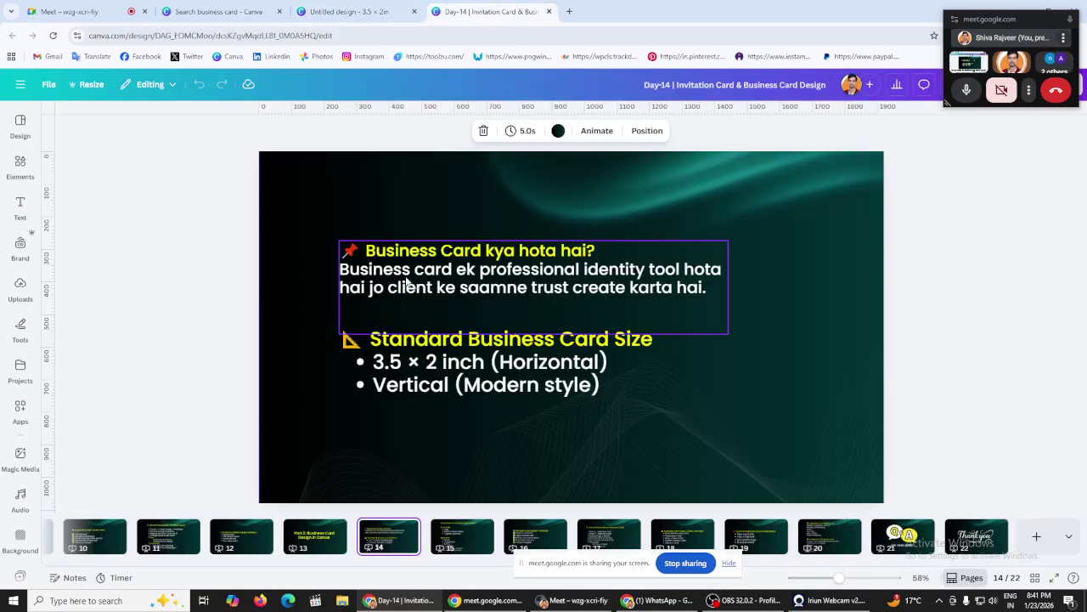
left_click(349, 11)
left_click(488, 11)
left_click(430, 388)
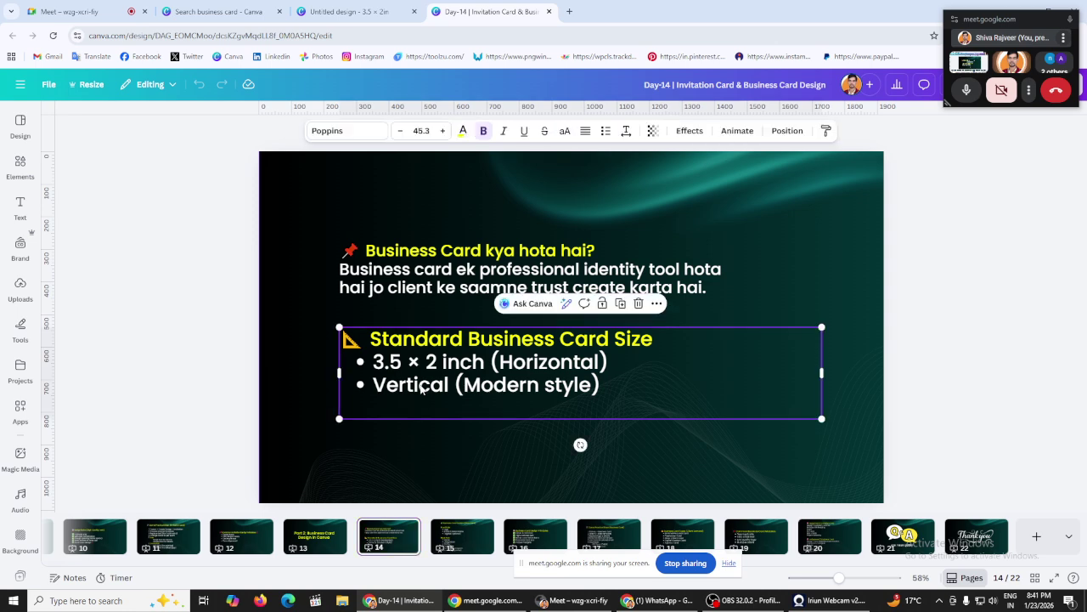
left_click(348, 11)
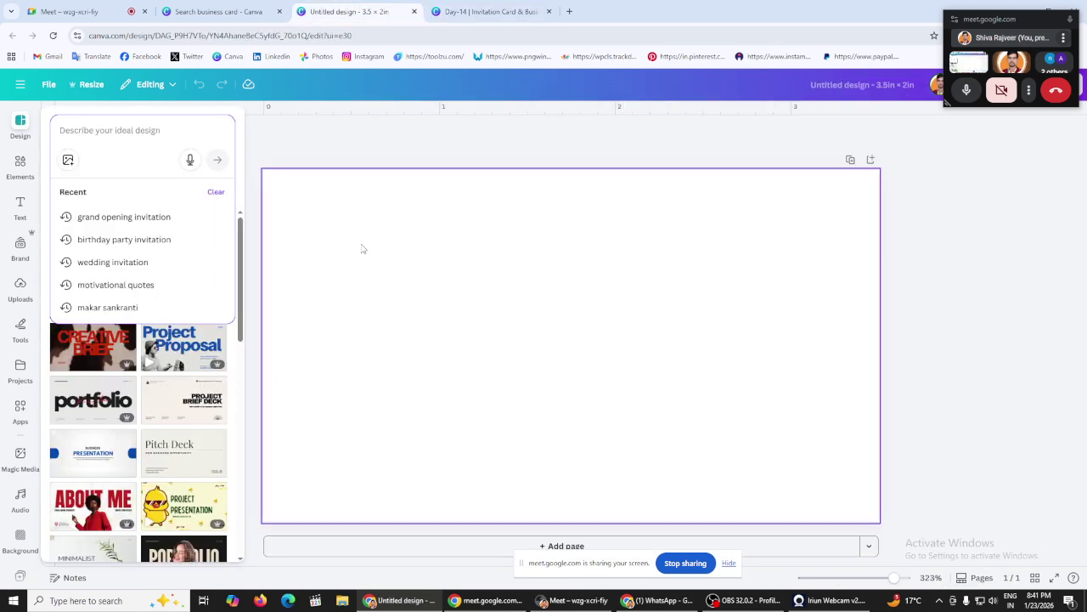
left_click(219, 11)
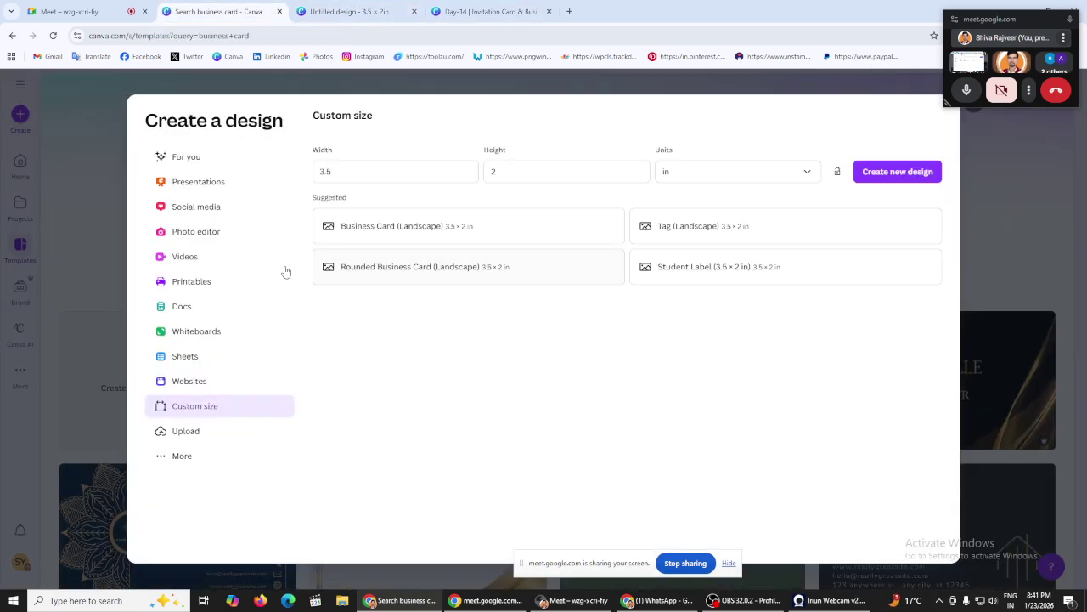
left_click(479, 233)
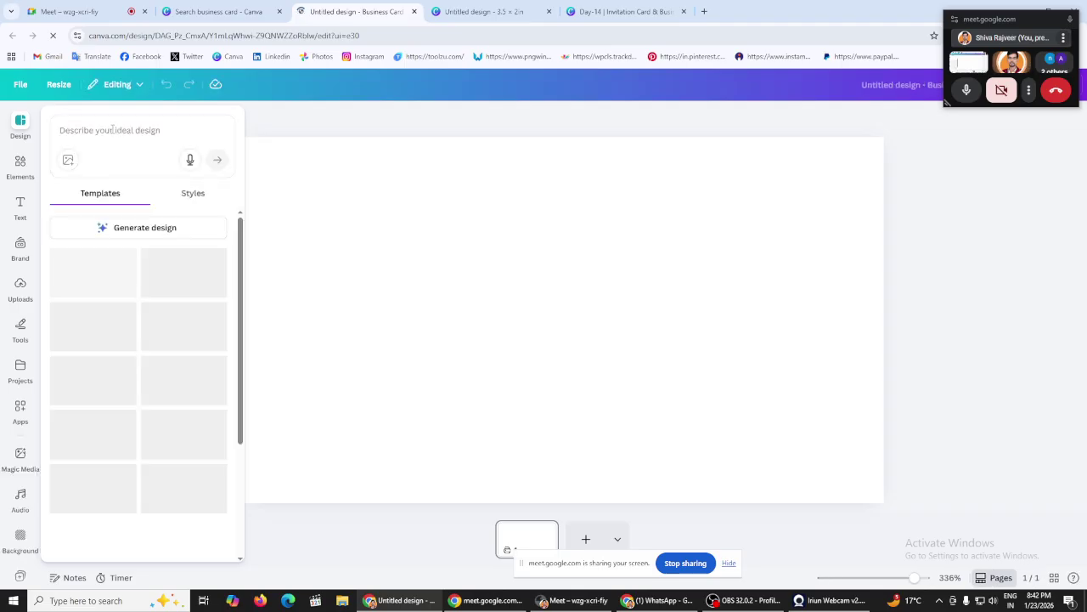
scroll(178, 342, "down", 3)
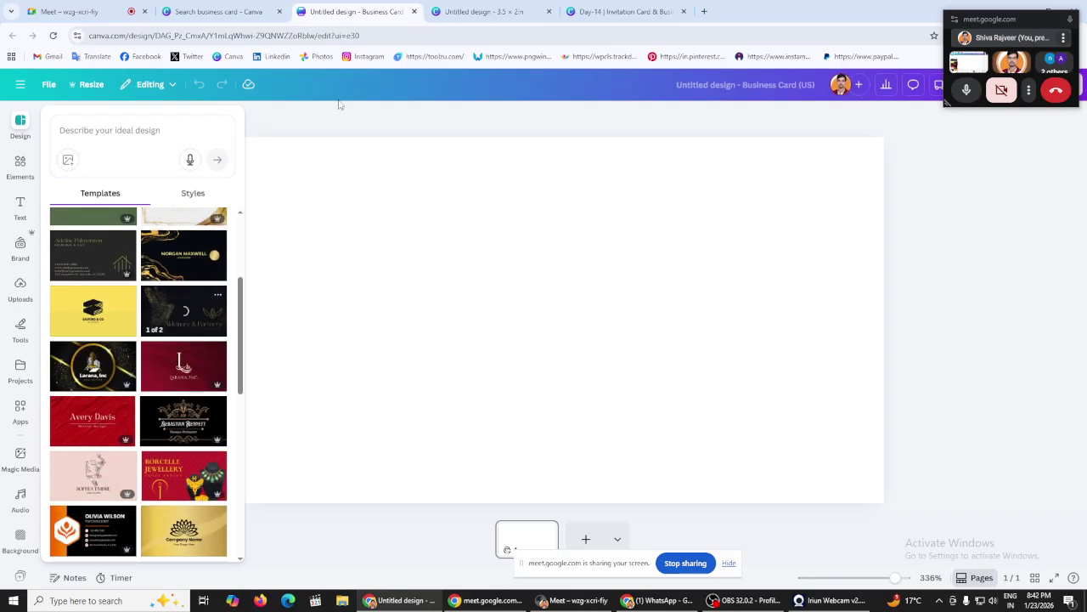
left_click(550, 11)
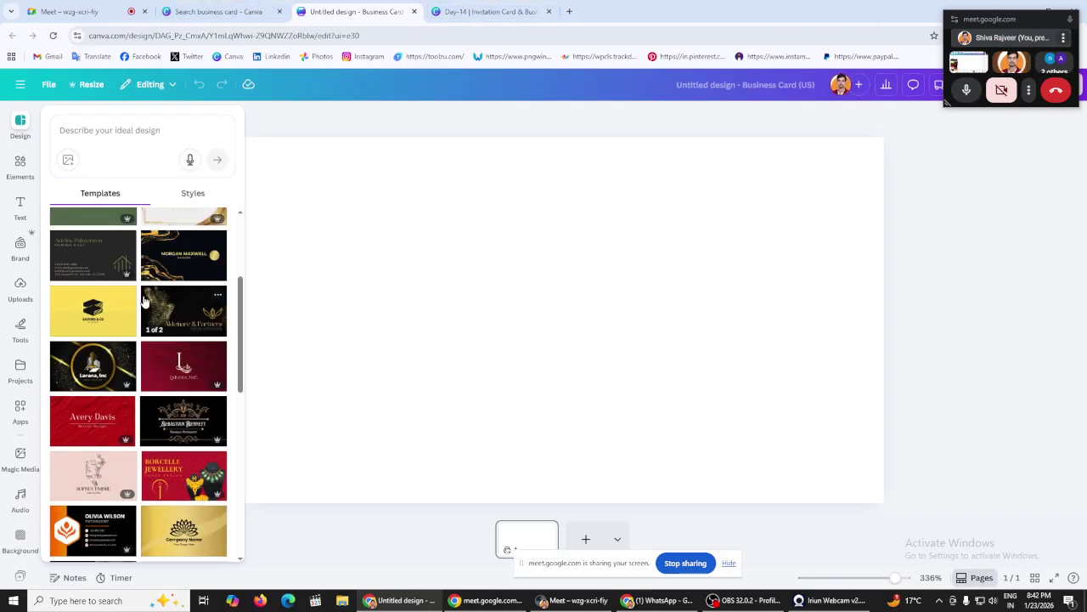
scroll(144, 302, "down", 2)
scroll(158, 316, "down", 3)
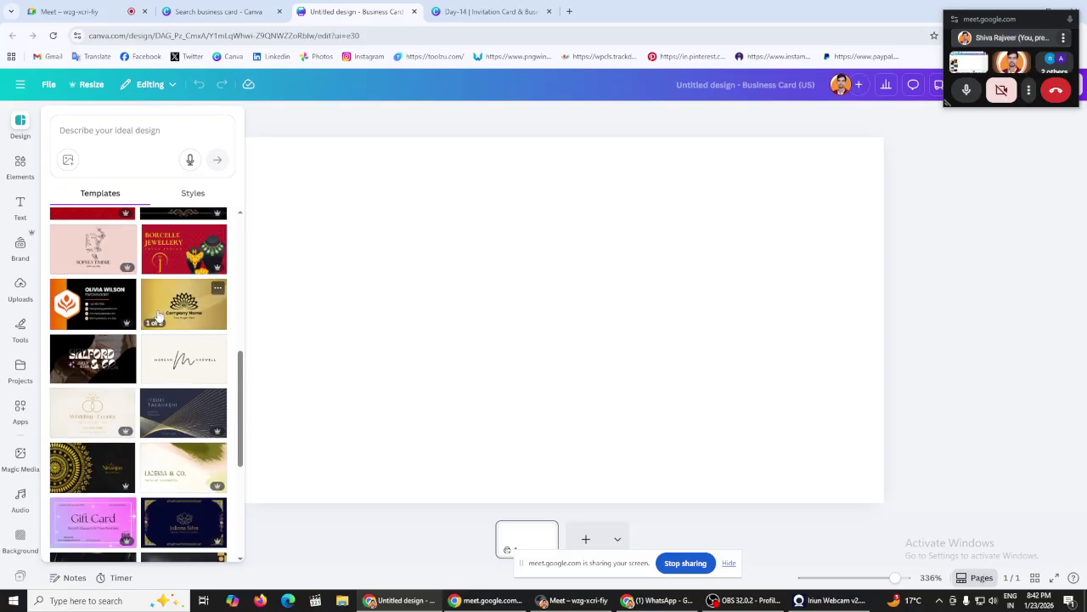
scroll(162, 314, "down", 4)
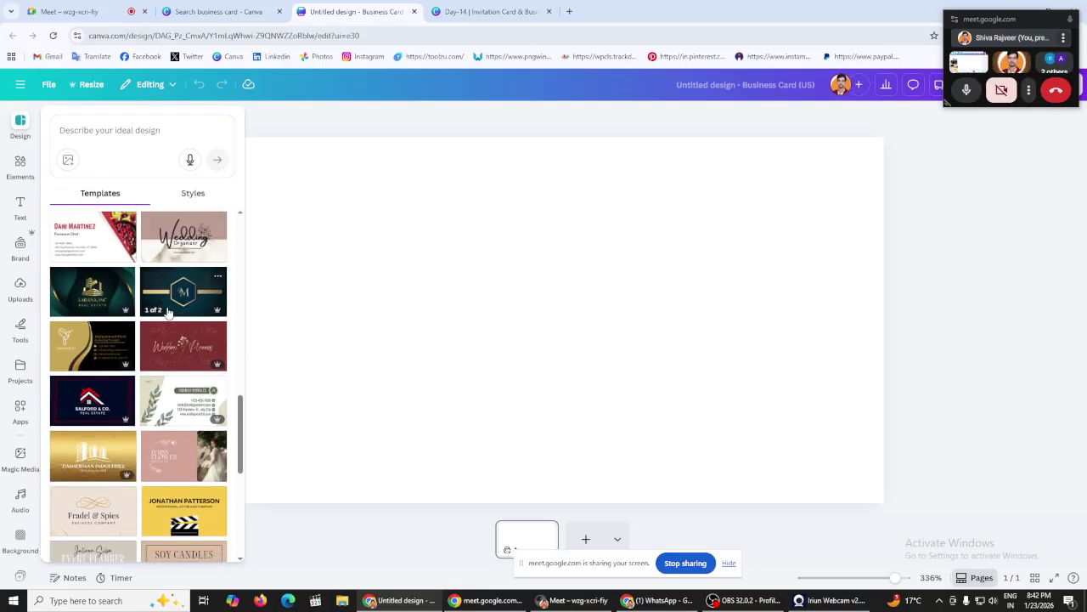
scroll(168, 313, "down", 7)
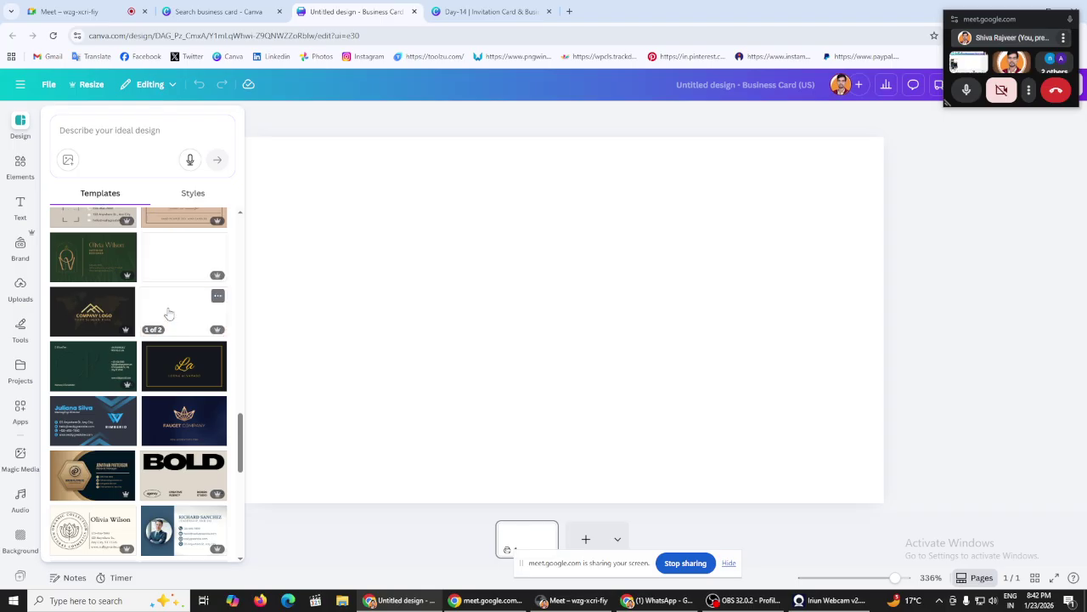
scroll(170, 313, "down", 5)
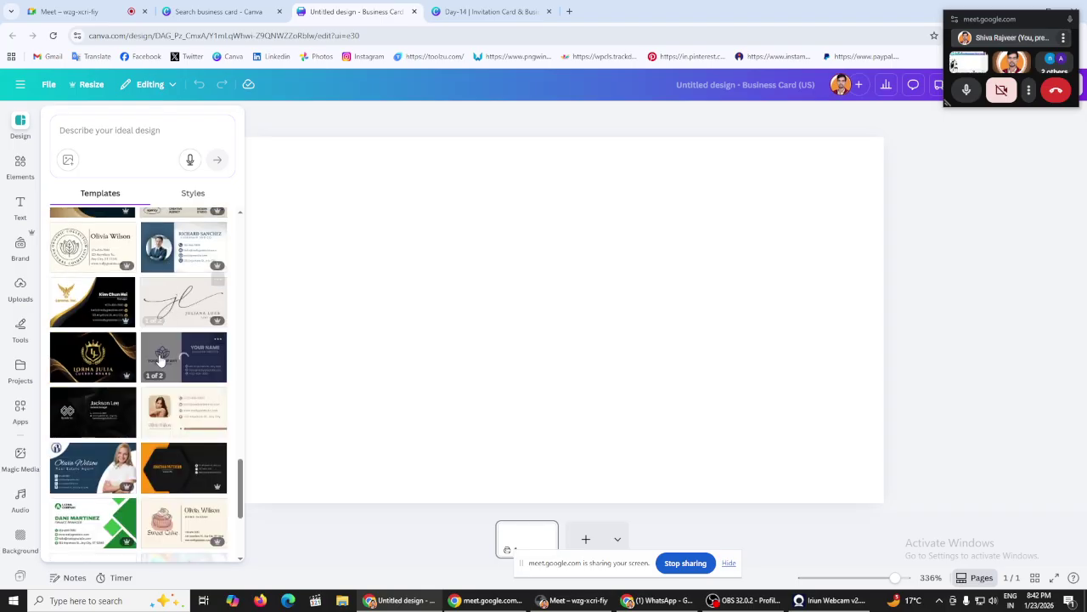
scroll(160, 357, "down", 5)
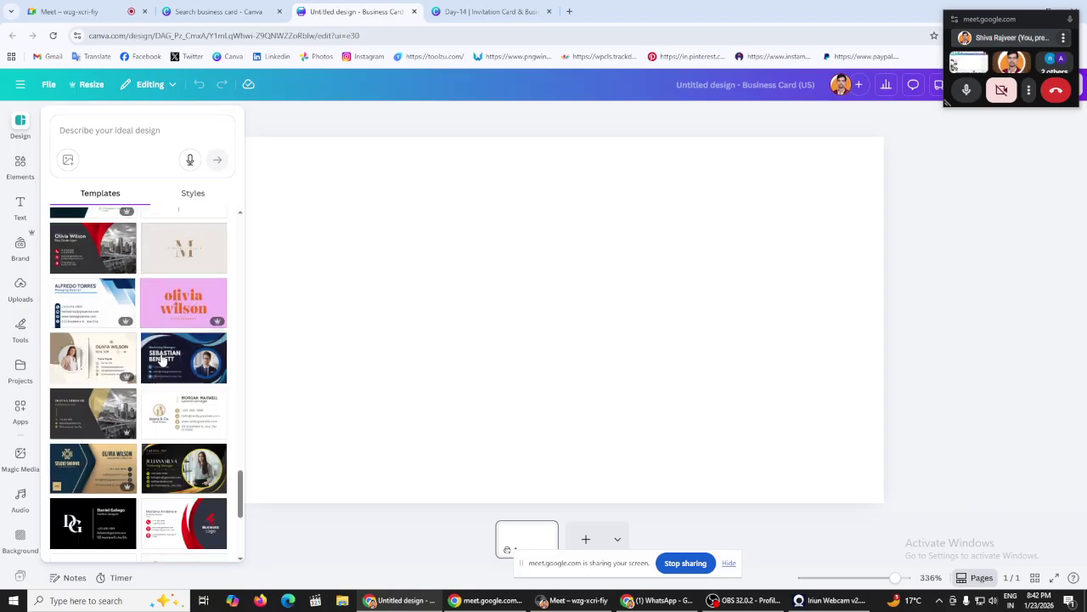
scroll(161, 360, "down", 10)
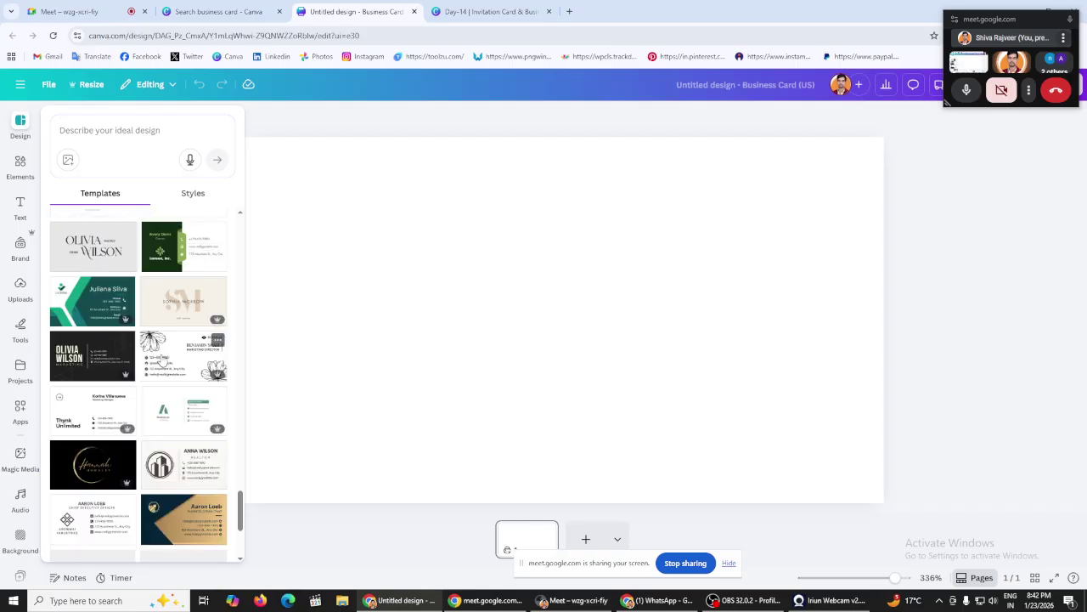
scroll(162, 360, "down", 10)
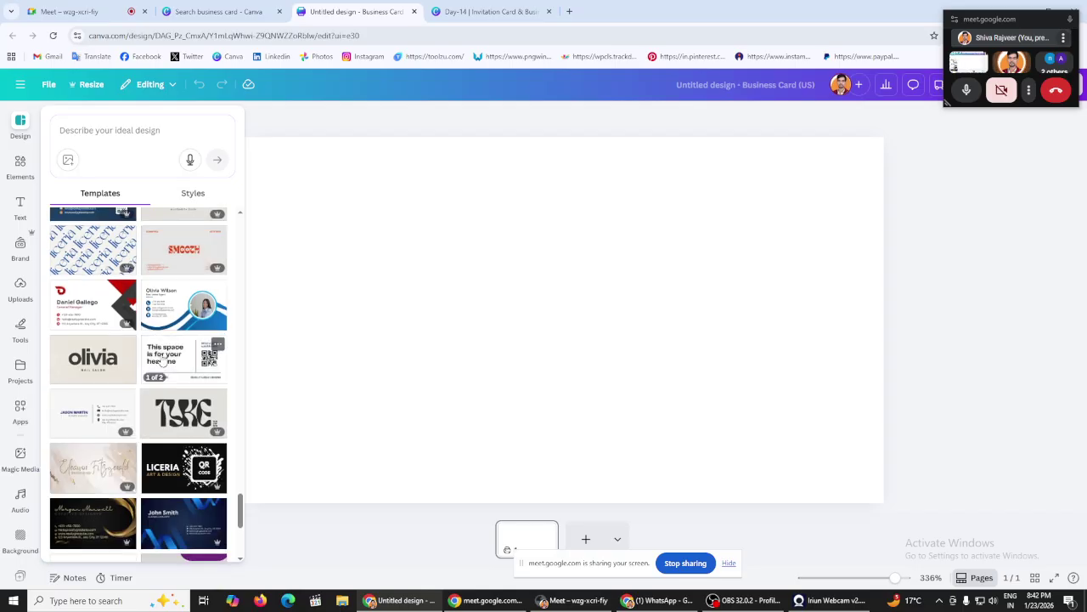
scroll(161, 361, "down", 5)
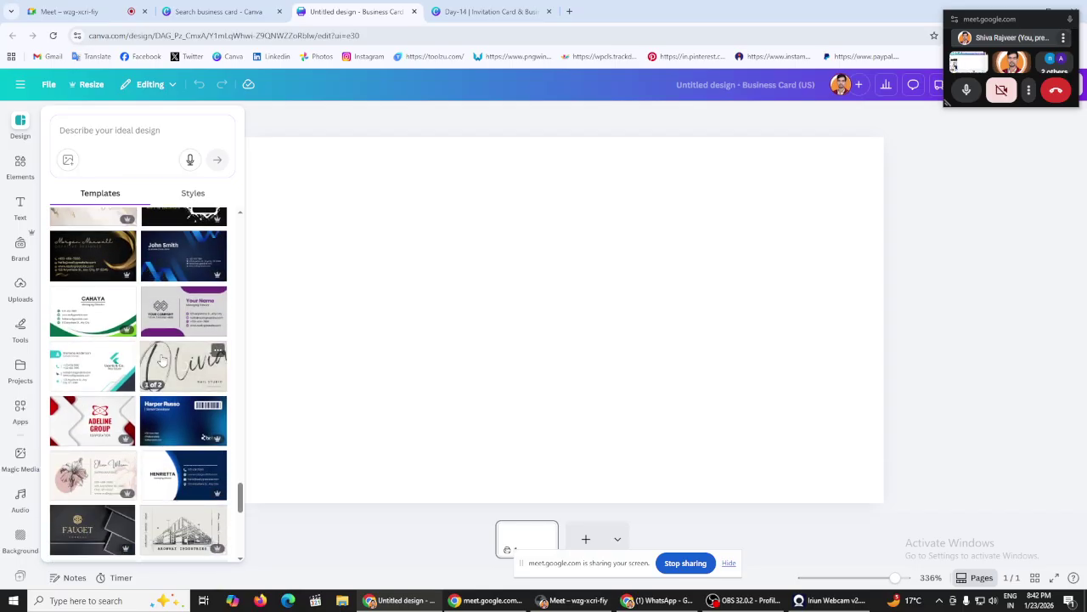
scroll(162, 360, "down", 1)
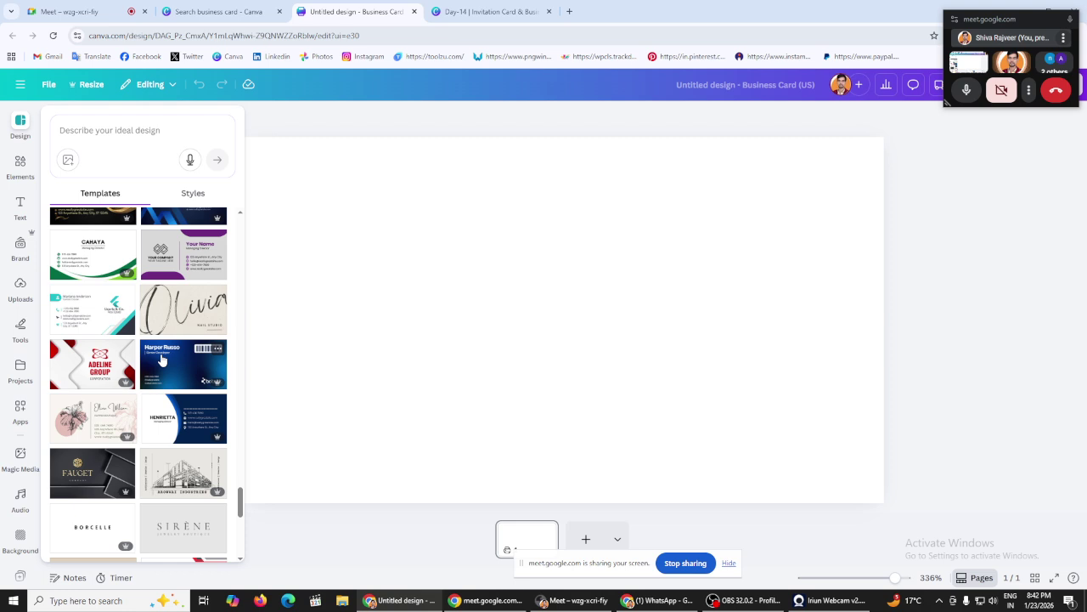
scroll(162, 360, "down", 4)
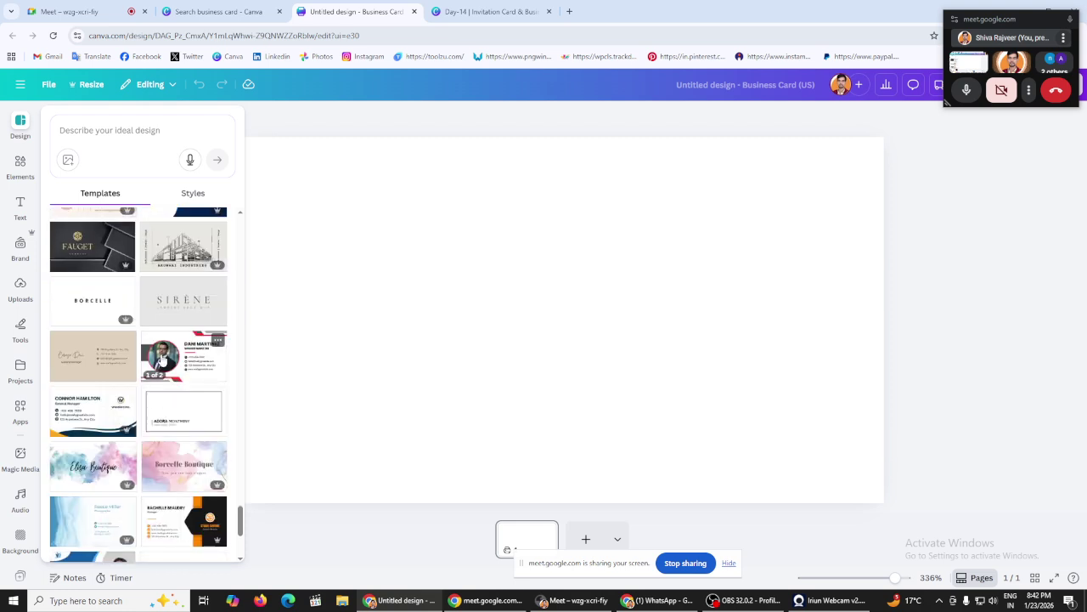
scroll(161, 360, "down", 3)
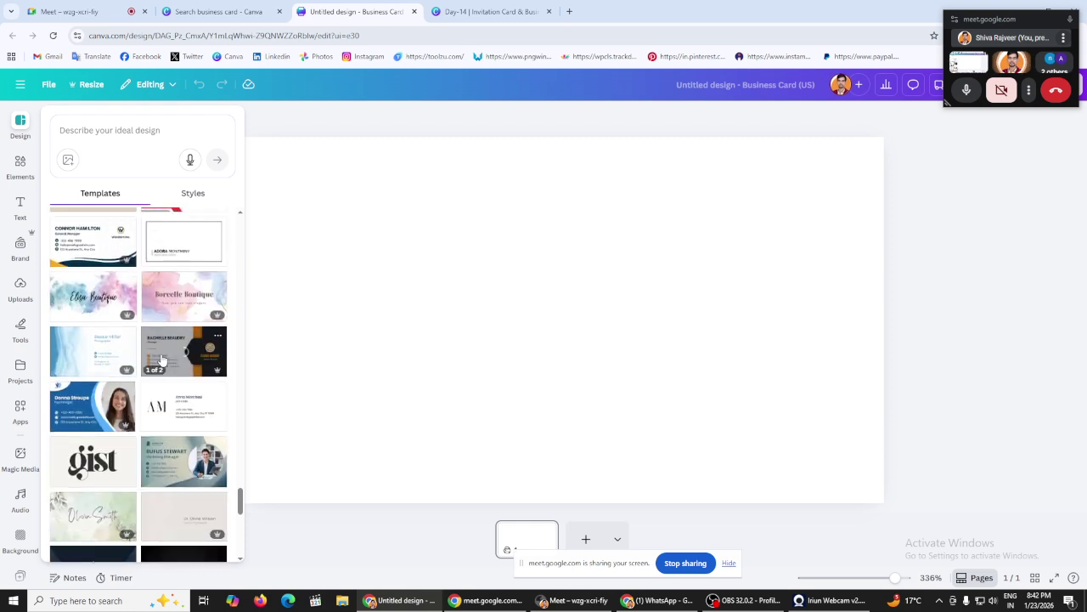
scroll(160, 359, "down", 8)
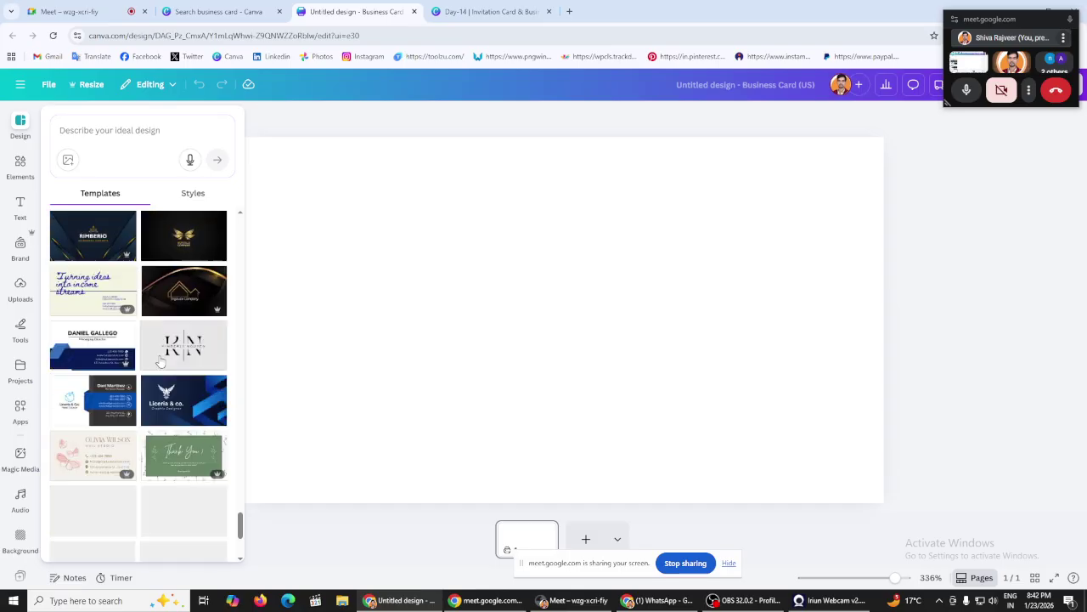
scroll(159, 358, "down", 2)
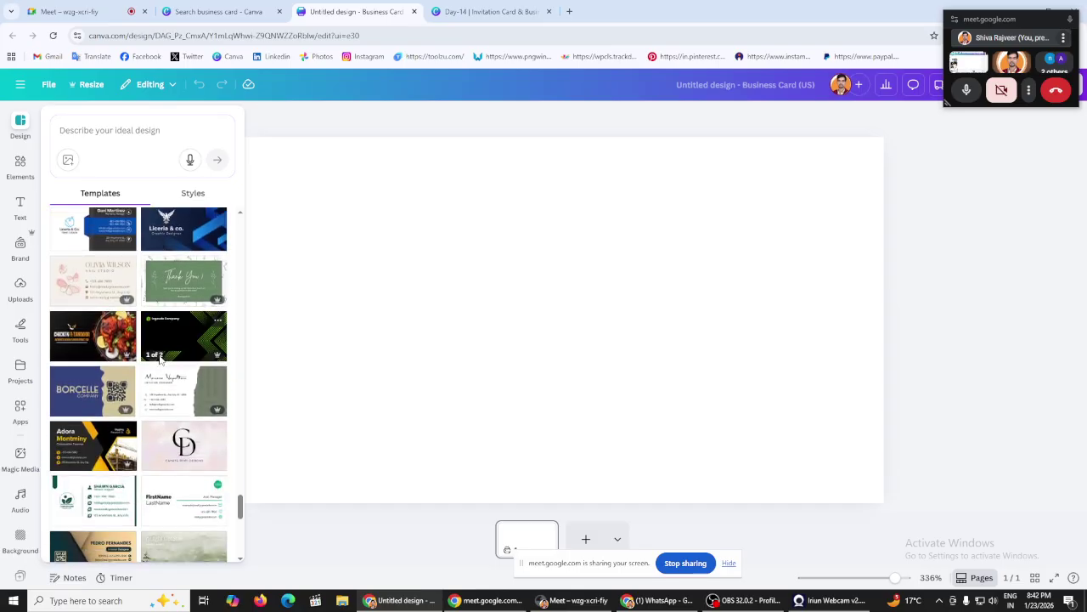
scroll(160, 358, "down", 2)
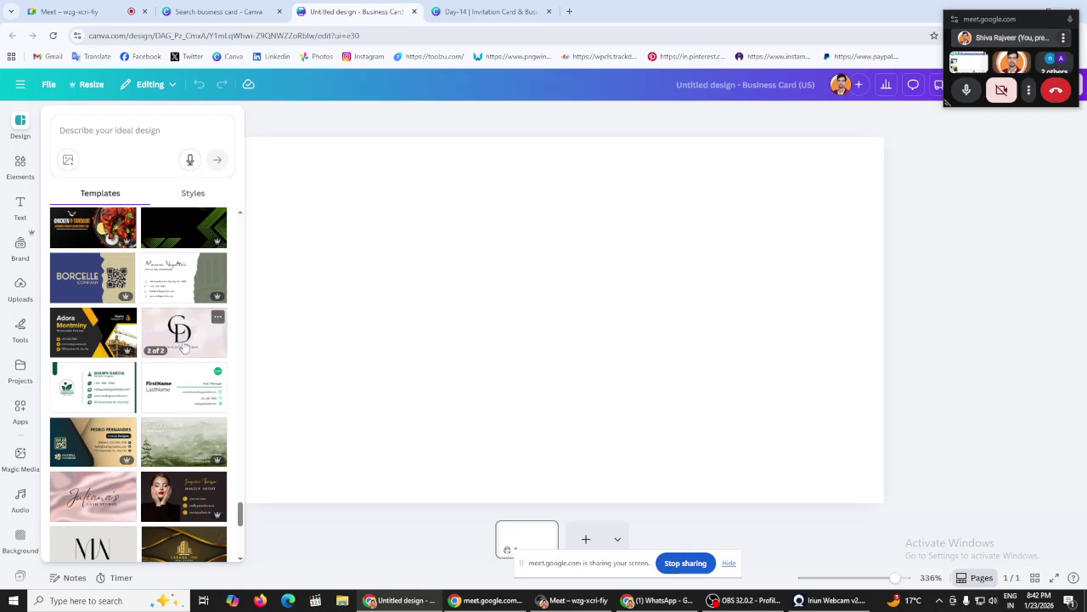
scroll(184, 347, "down", 2)
scroll(183, 346, "down", 1)
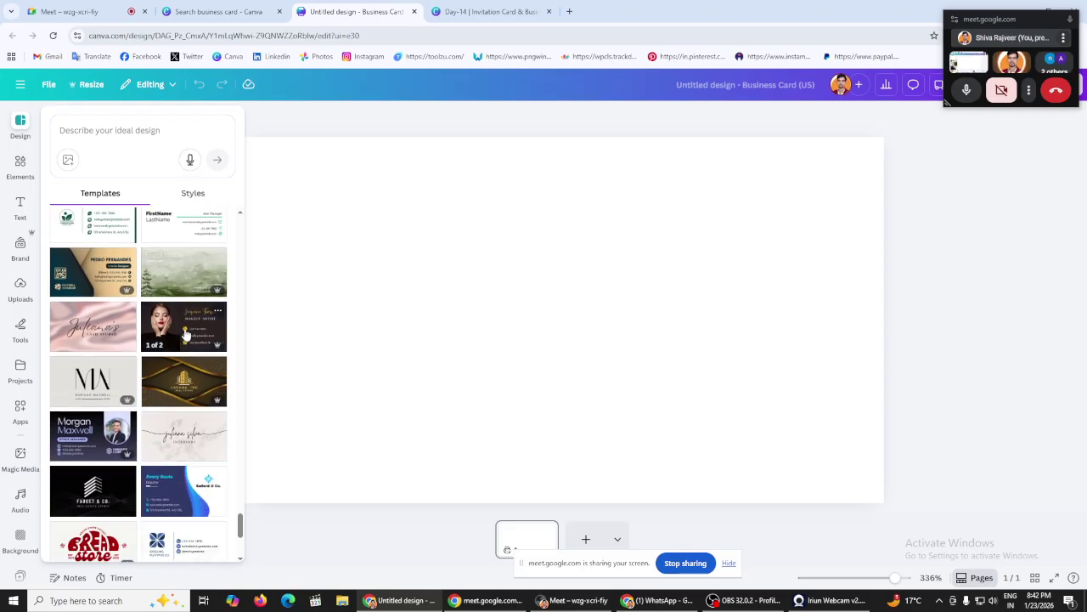
scroll(185, 335, "down", 1)
scroll(185, 334, "down", 2)
scroll(186, 335, "down", 2)
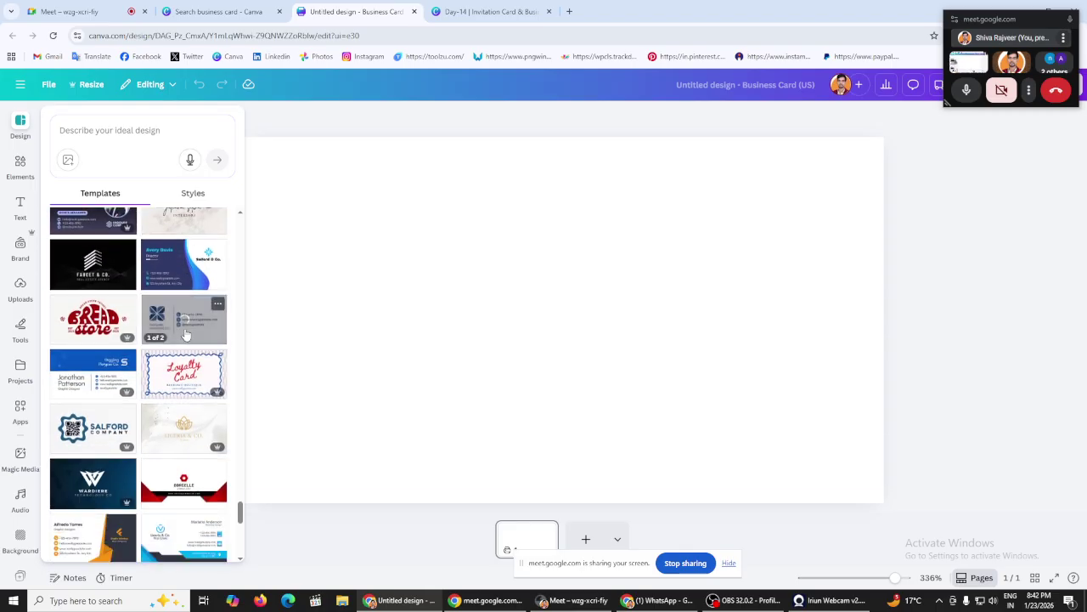
scroll(186, 335, "down", 3)
left_click(105, 130)
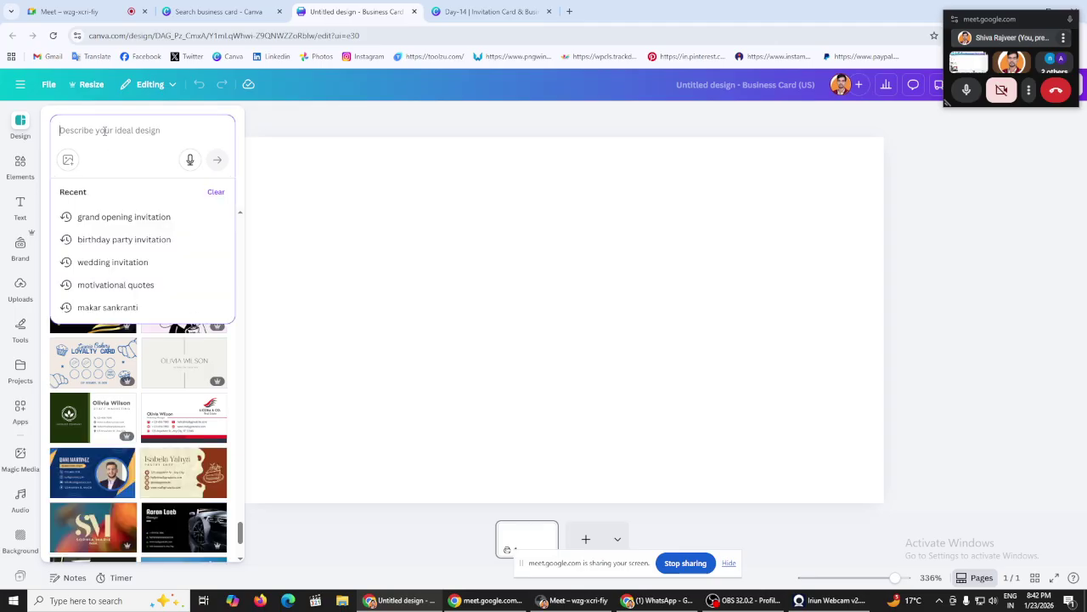
Step: Search templates for 'real estate' and scroll through the business card results
type("real")
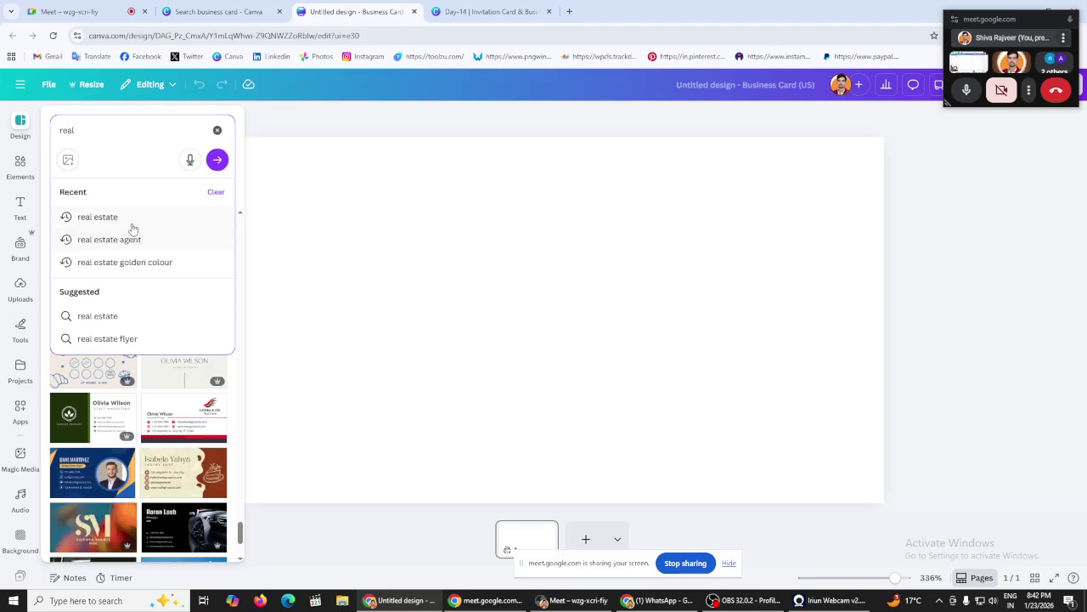
left_click(98, 217)
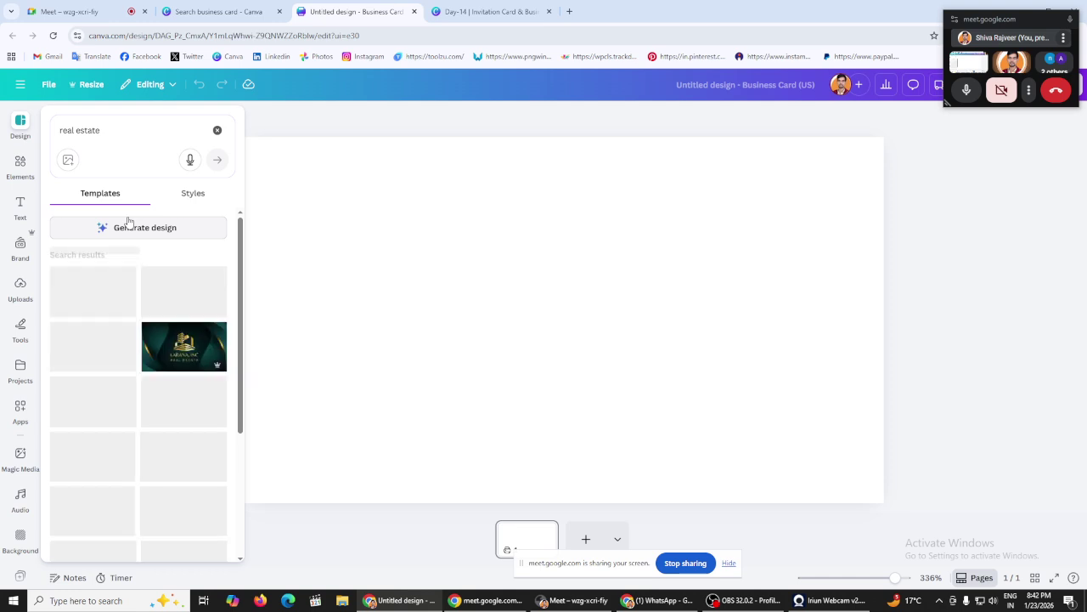
scroll(167, 355, "down", 4)
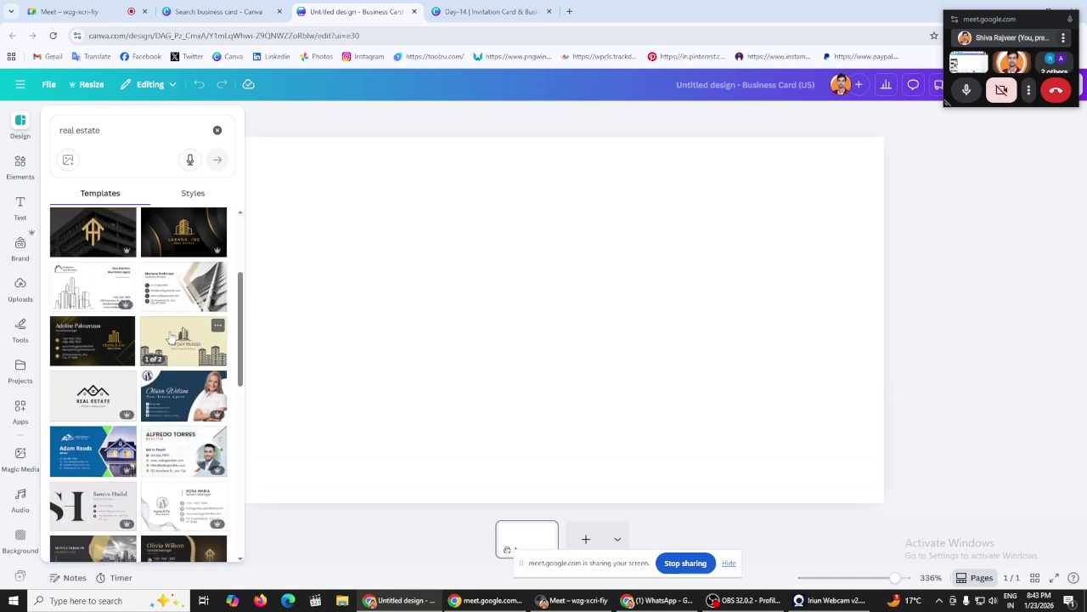
scroll(170, 337, "down", 3)
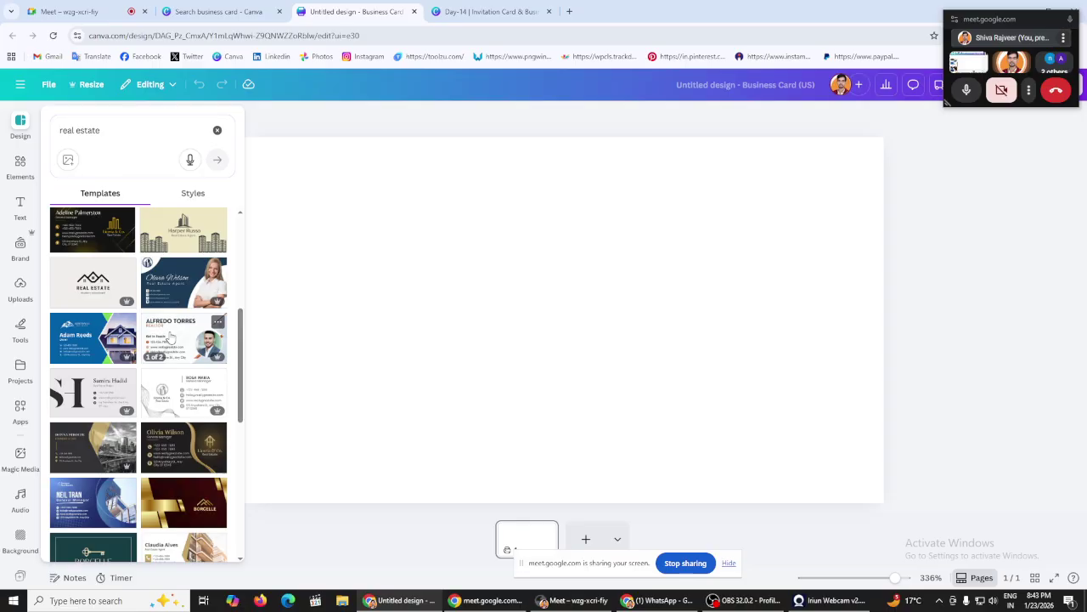
scroll(170, 337, "down", 4)
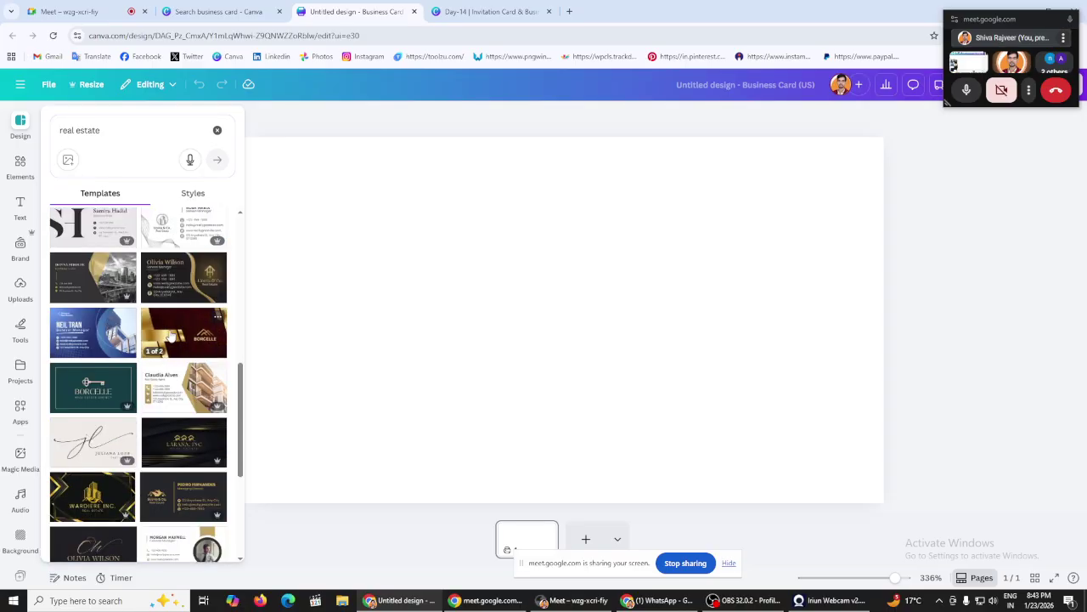
scroll(170, 336, "down", 1)
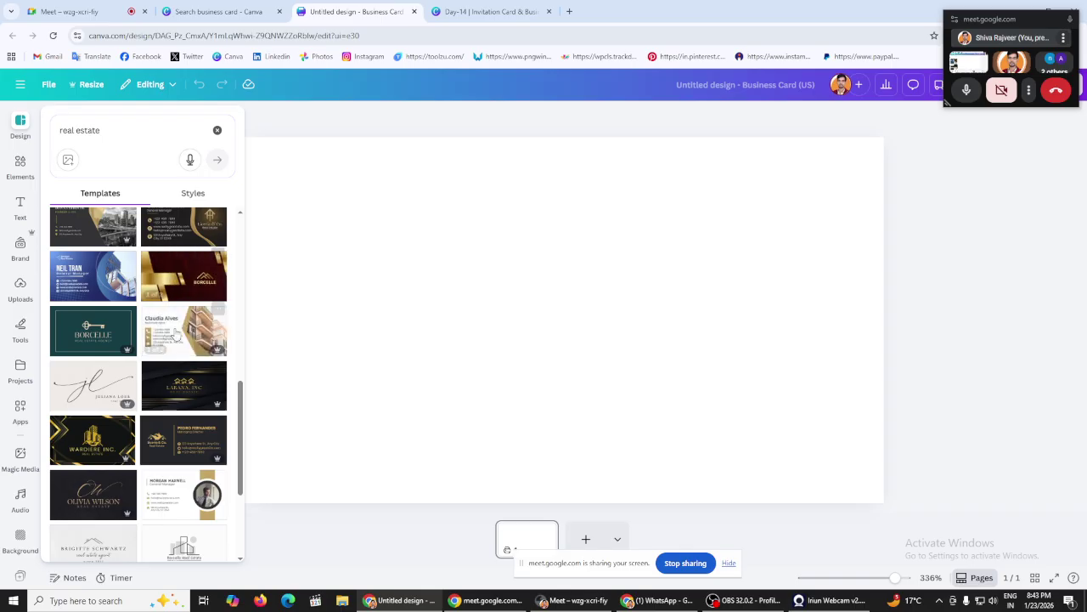
scroll(170, 335, "up", 3)
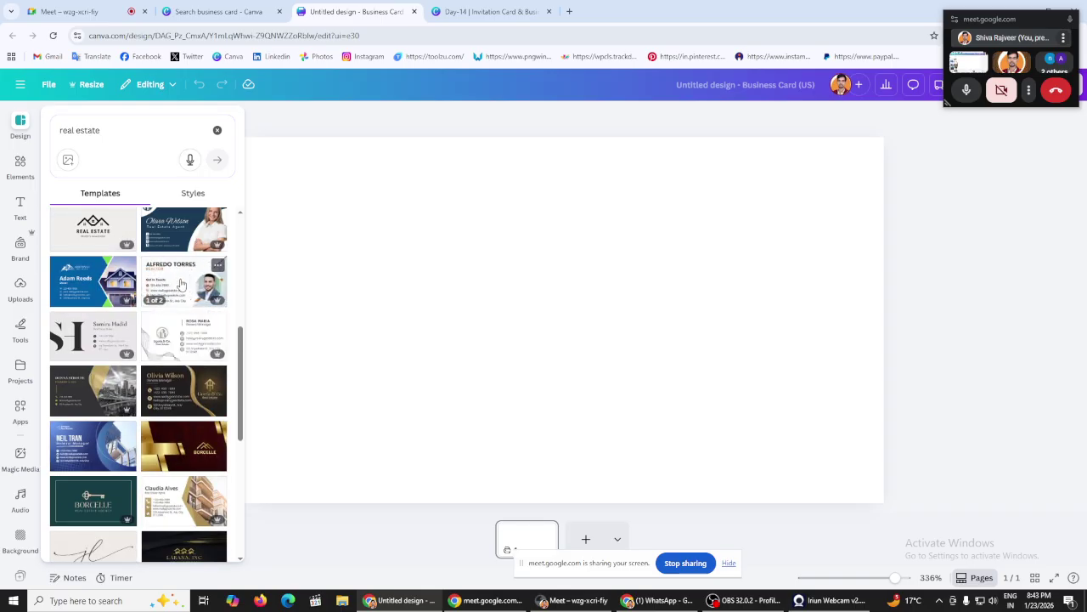
scroll(186, 299, "down", 4)
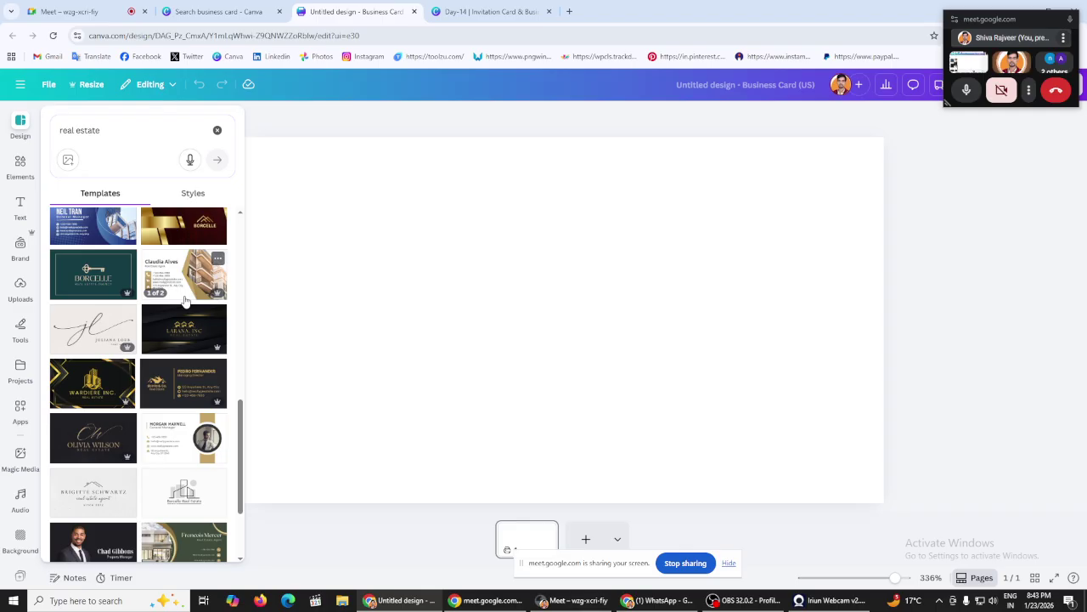
scroll(186, 299, "down", 2)
scroll(186, 299, "down", 10)
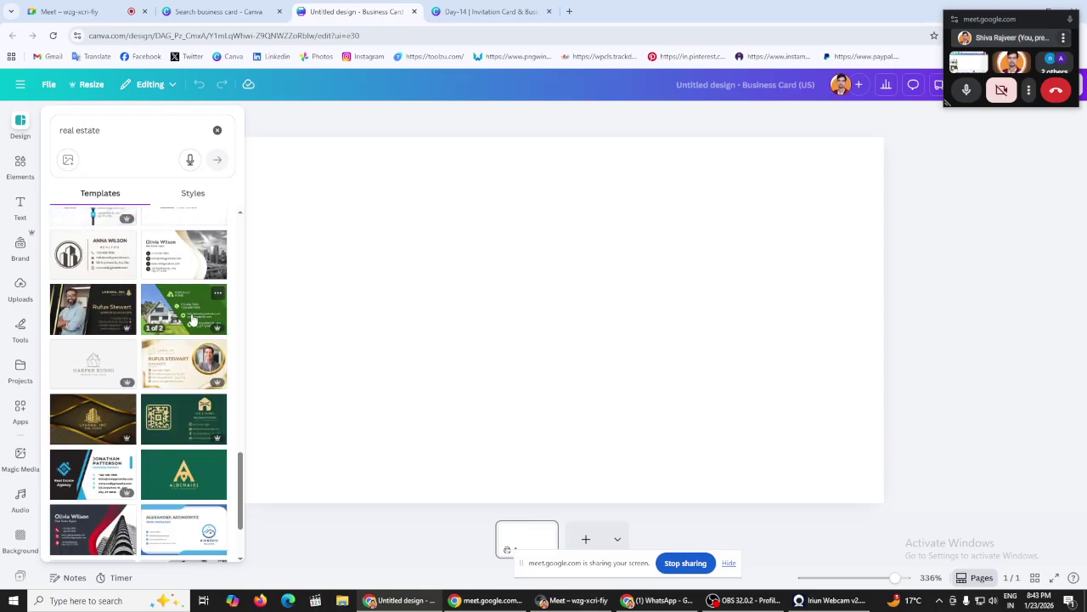
scroll(186, 299, "down", 2)
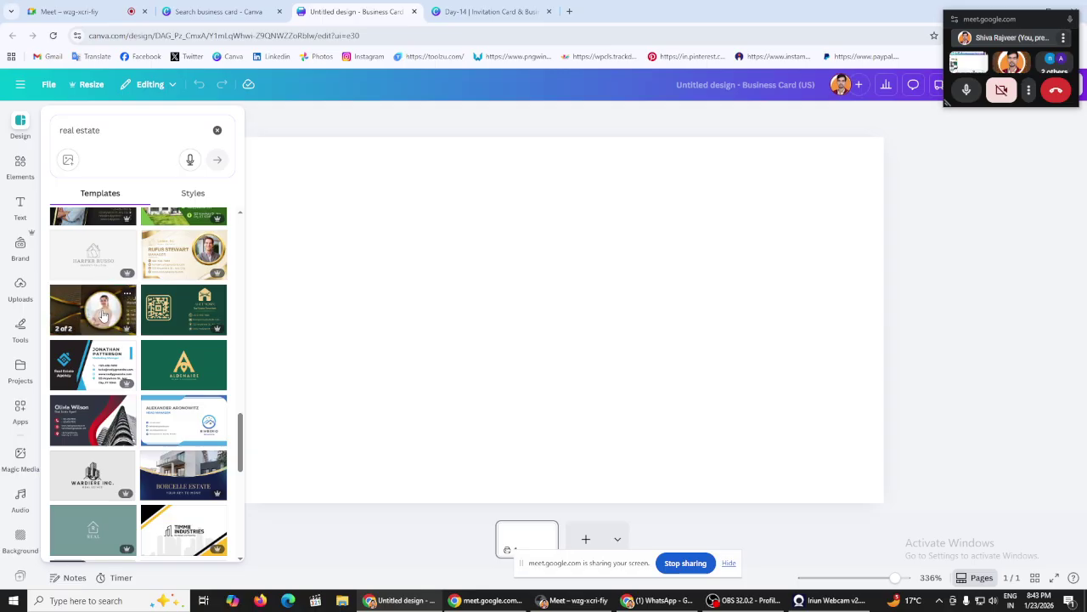
scroll(104, 316, "down", 2)
scroll(104, 316, "up", 2)
scroll(93, 310, "down", 5)
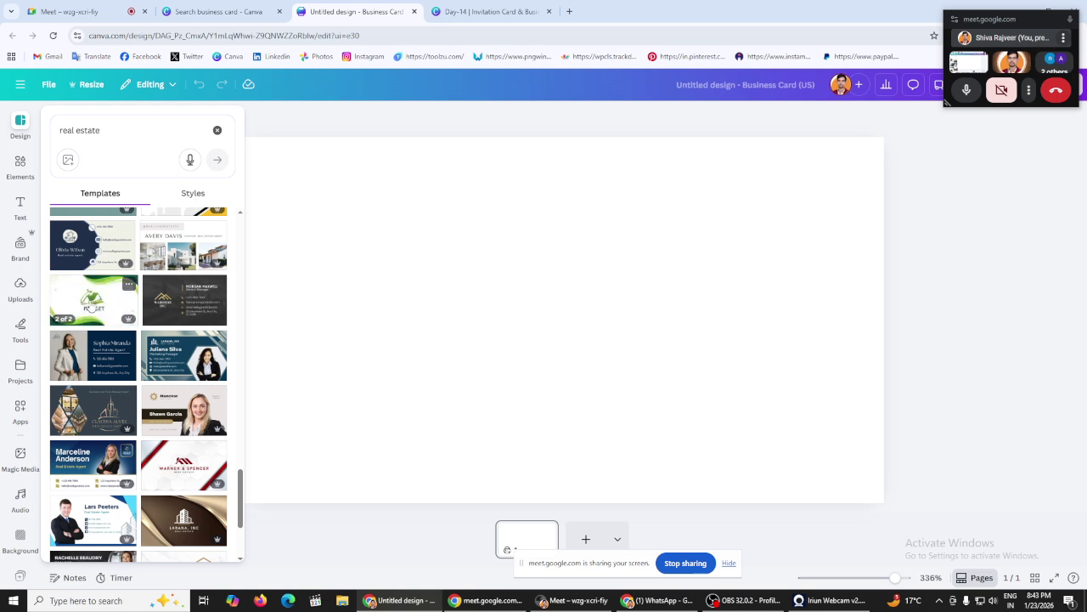
scroll(100, 306, "down", 10)
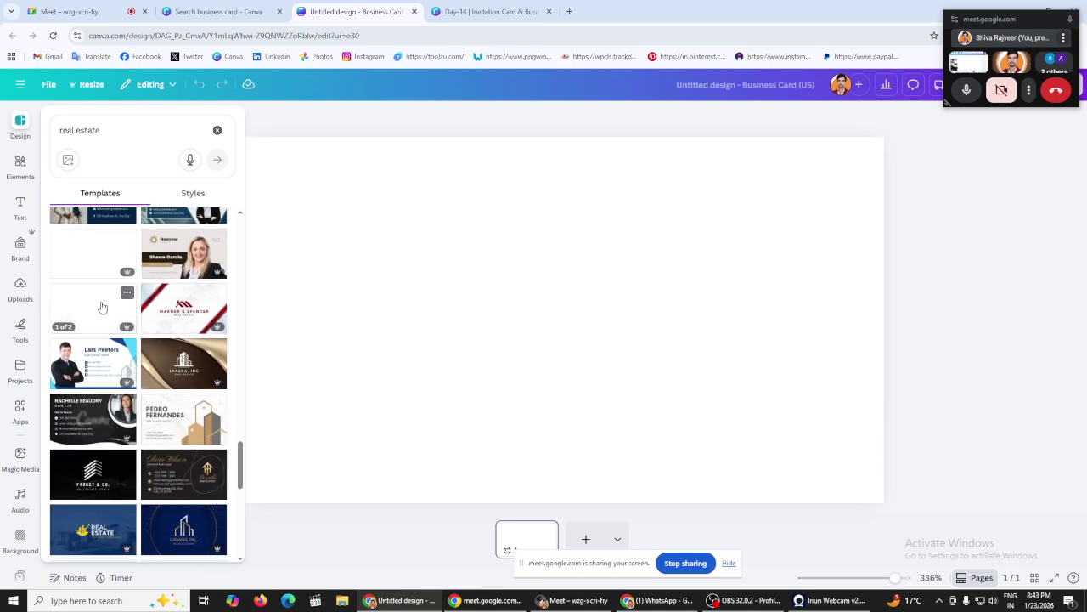
scroll(169, 313, "down", 5)
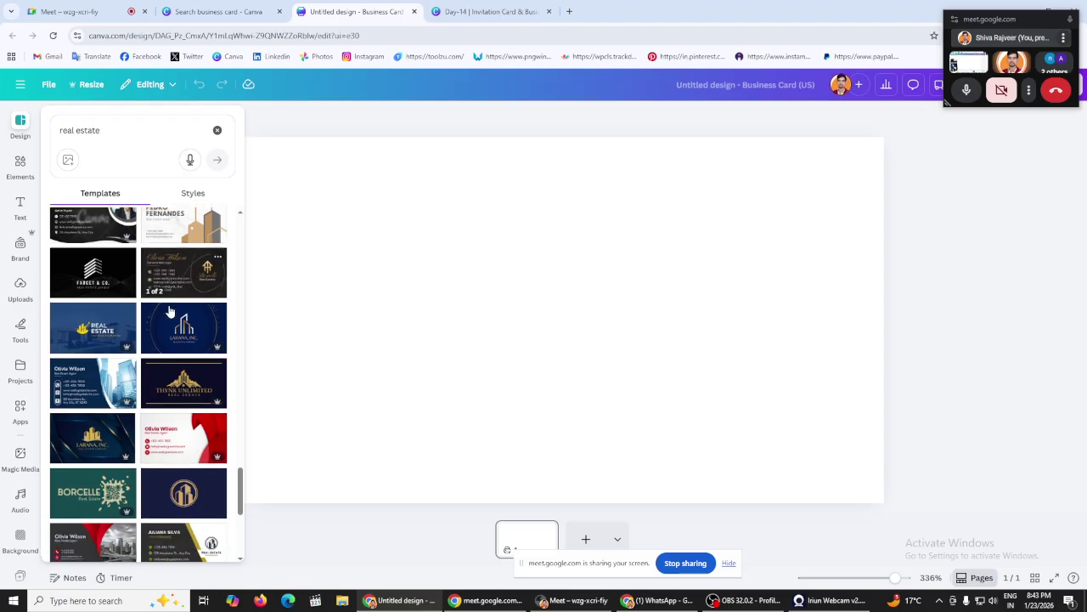
scroll(170, 313, "down", 3)
scroll(170, 312, "down", 3)
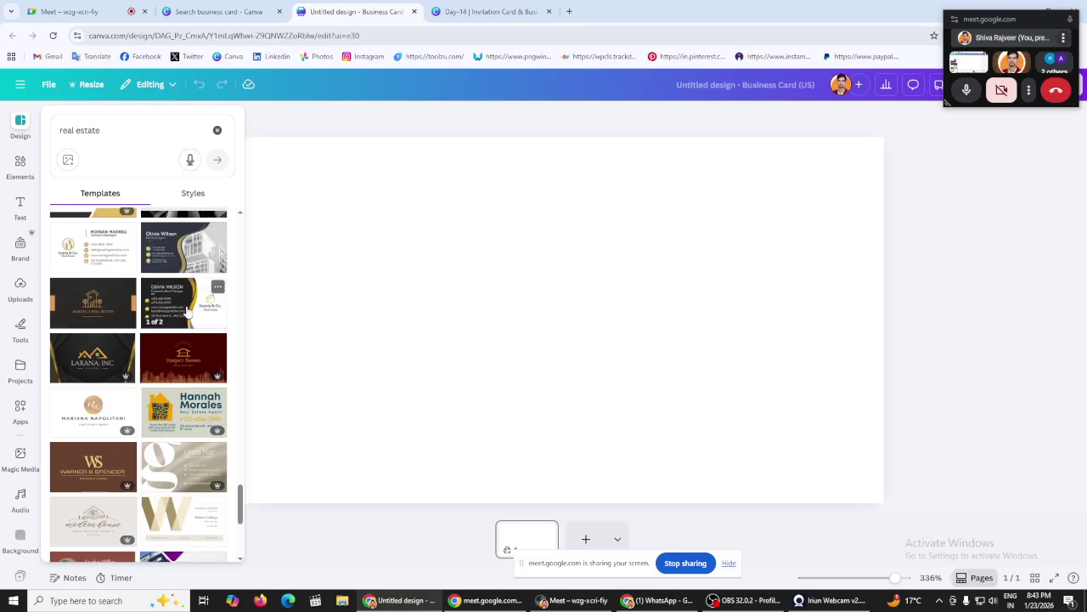
Step: Apply the Gold and Black Real Estate Business Card template to both pages and zoom out to 235%
left_click(187, 311)
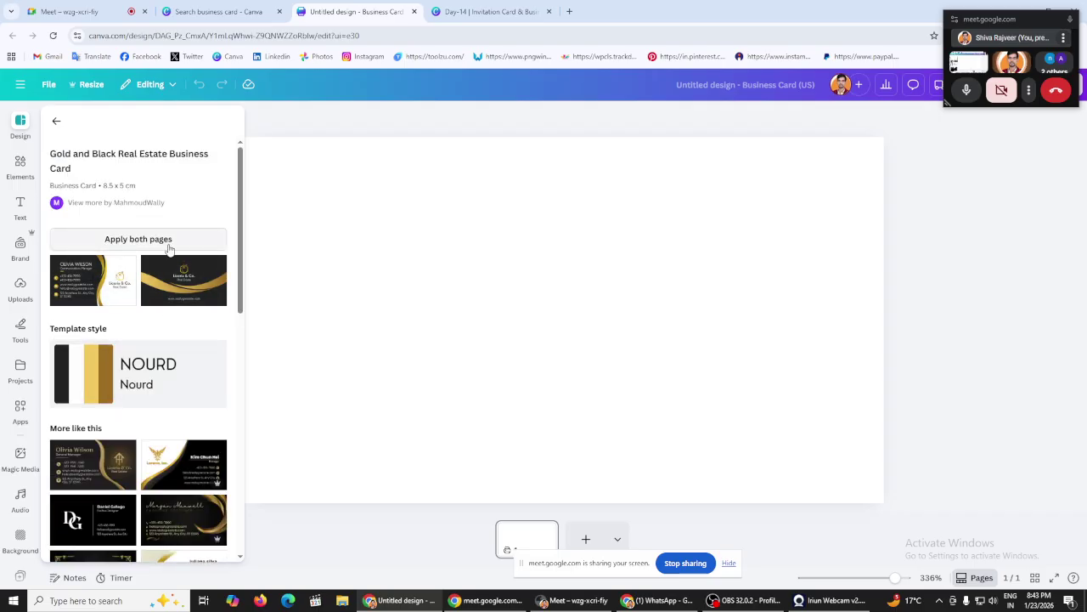
scroll(149, 384, "down", 4)
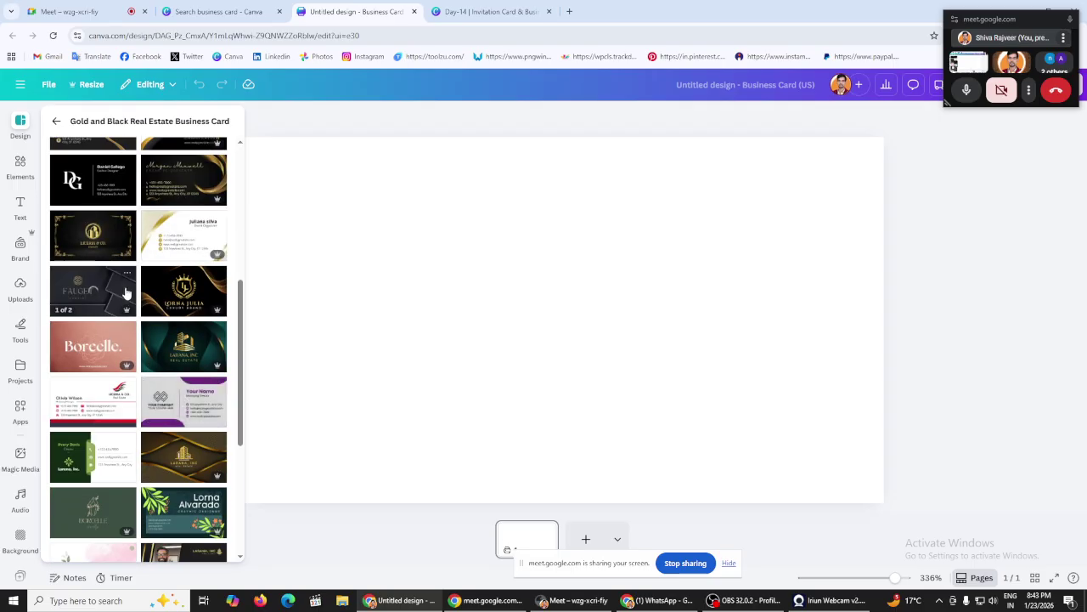
scroll(161, 340, "down", 3)
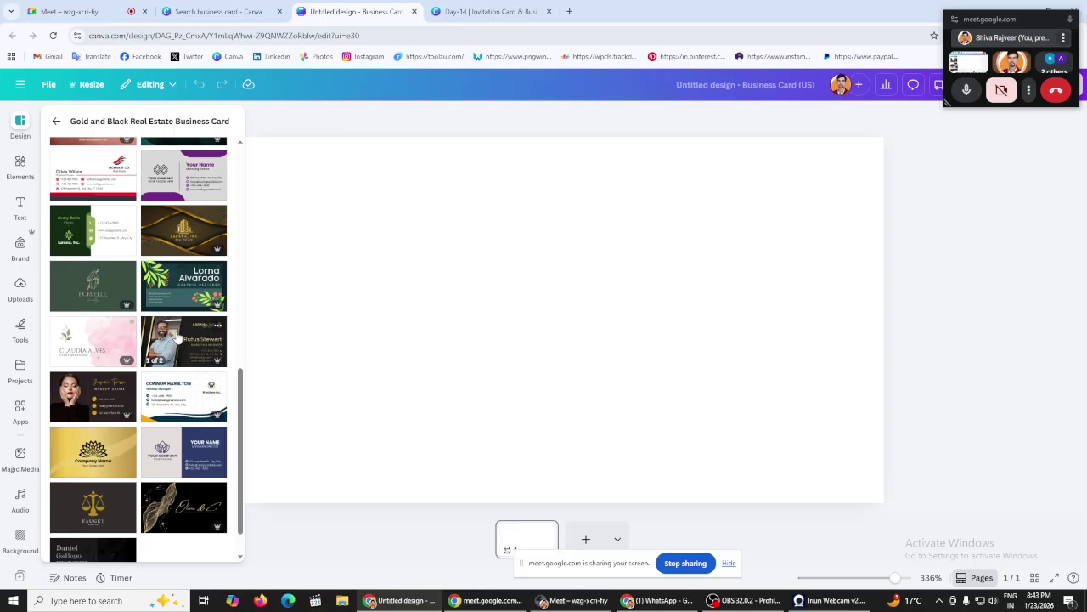
scroll(175, 337, "down", 1)
scroll(177, 337, "up", 10)
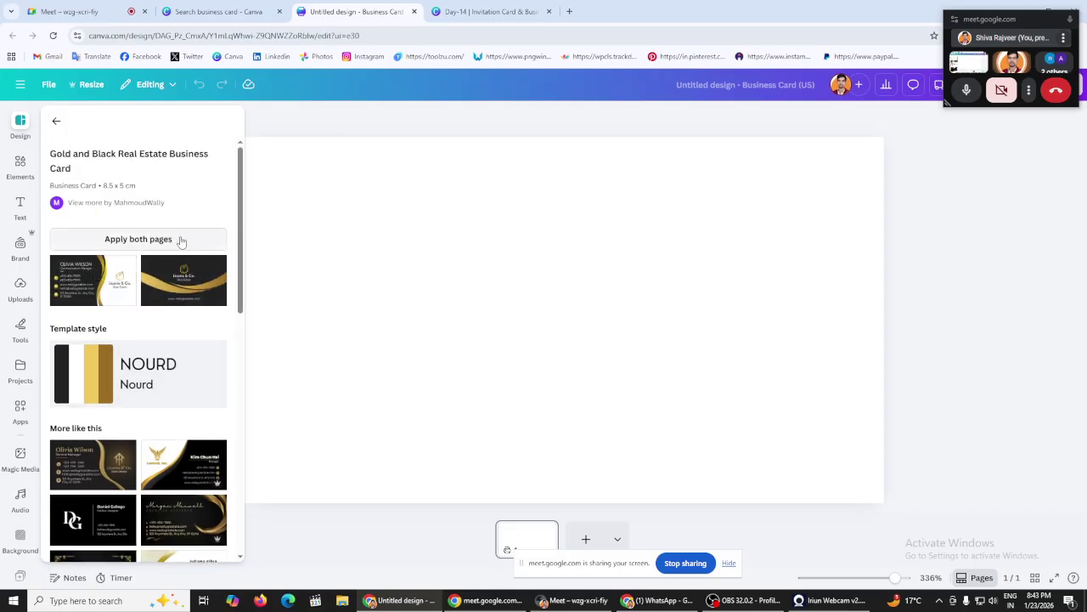
left_click(176, 239)
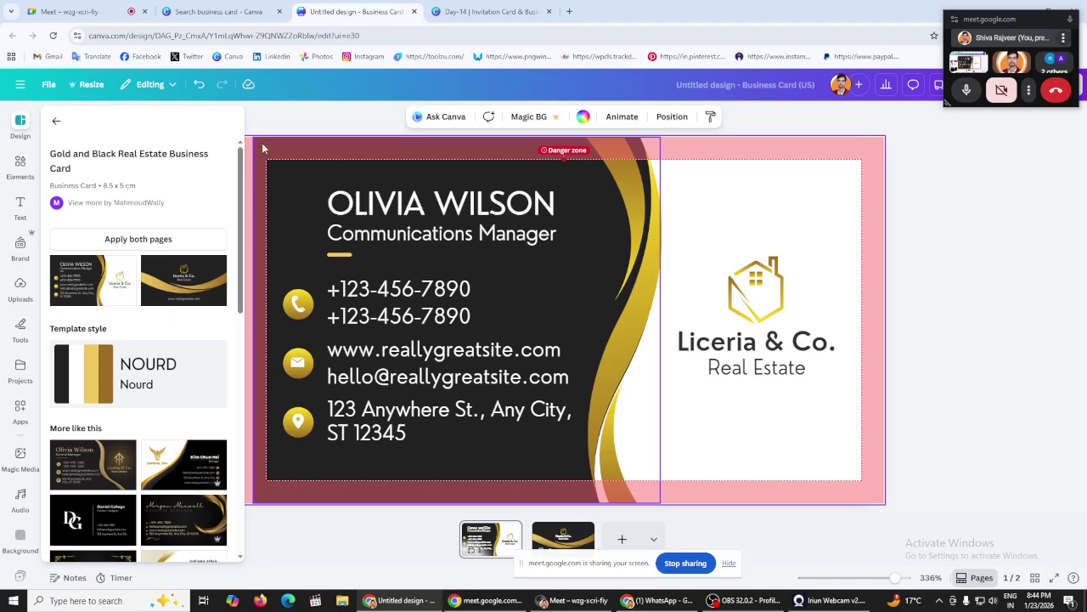
left_click_drag(895, 579, 886, 581)
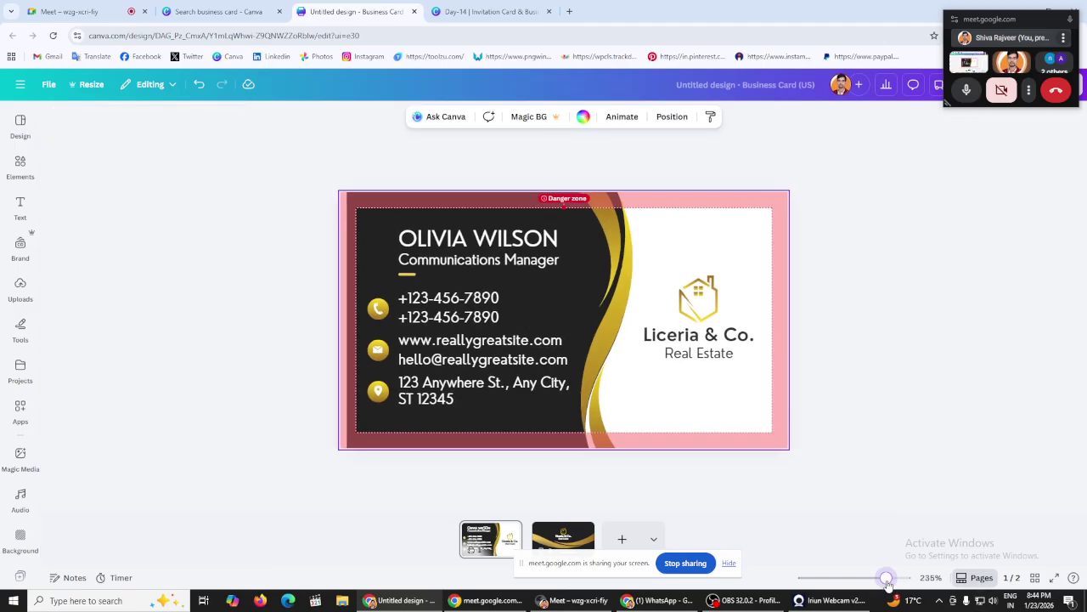
left_click(225, 263)
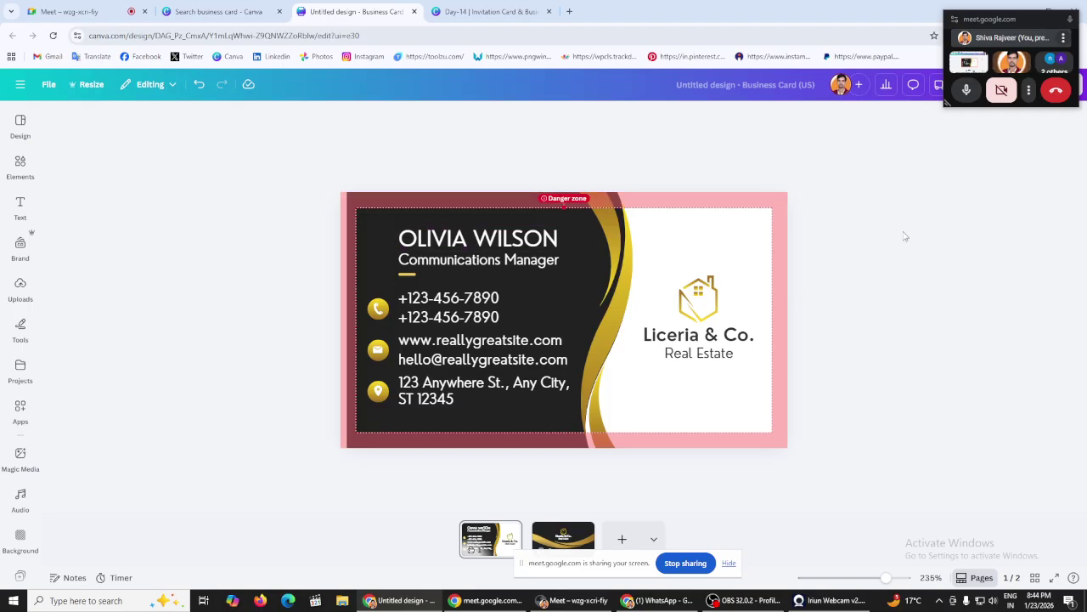
Step: On the back page, change 'Liceria & Co.' to 'Anup Real Estate' and delete the gold house logo
left_click(566, 535)
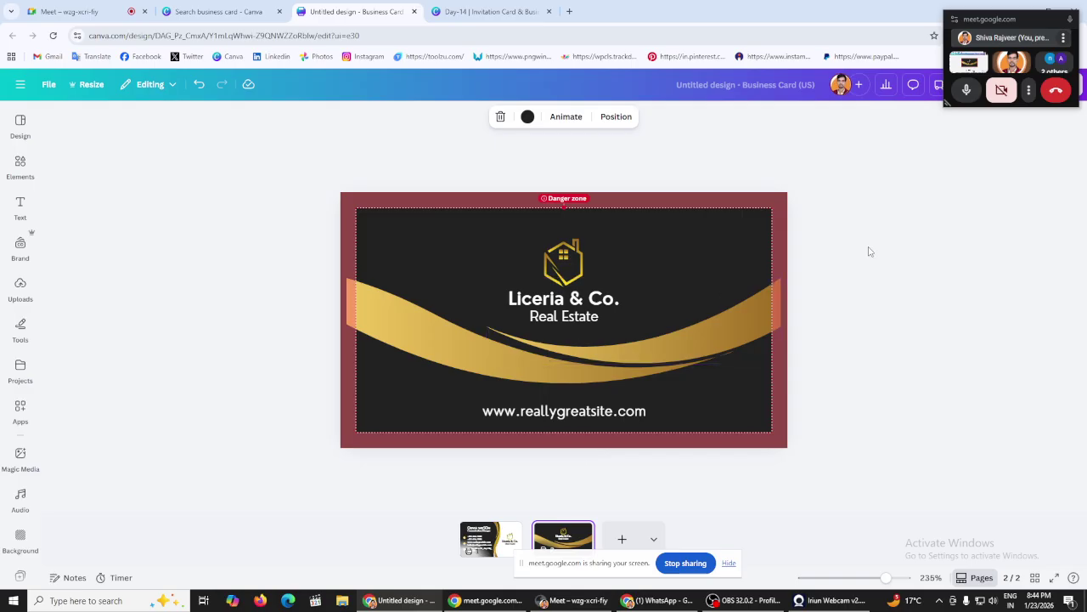
double_click(546, 298)
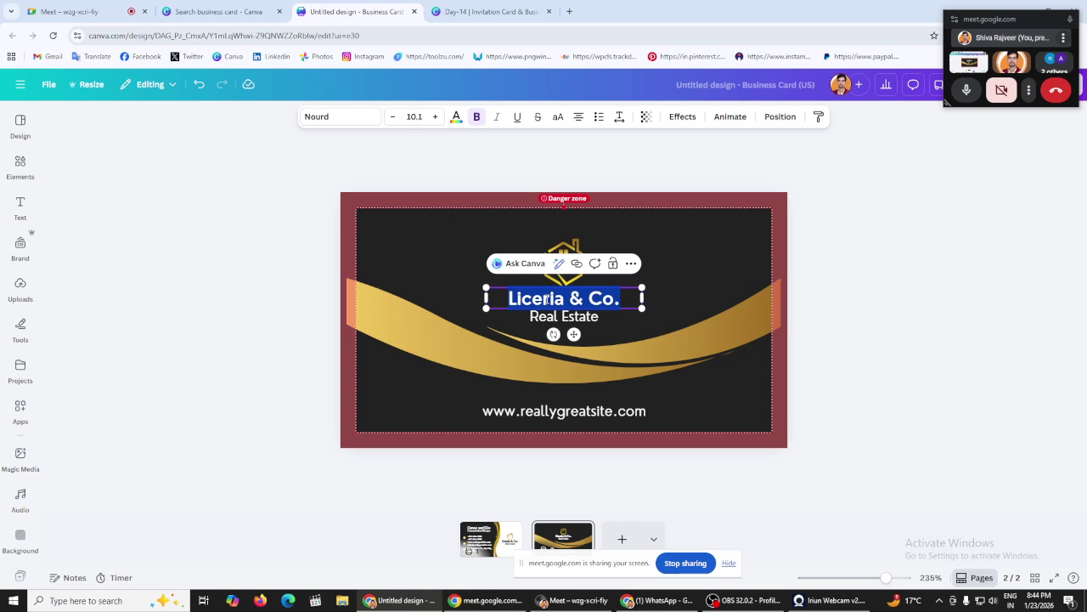
type("Anu")
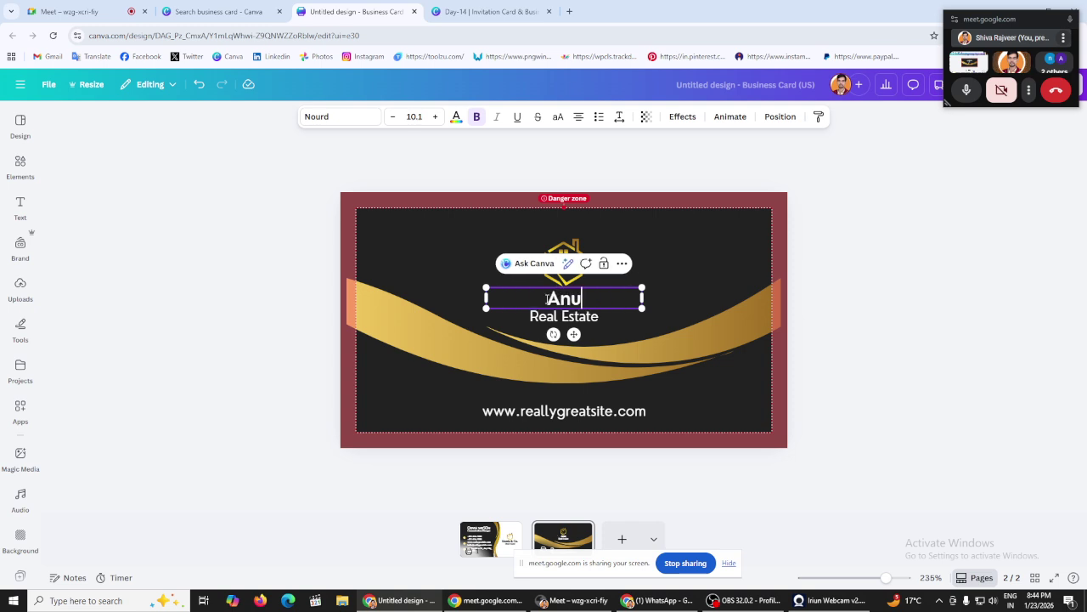
type("p Real Estat")
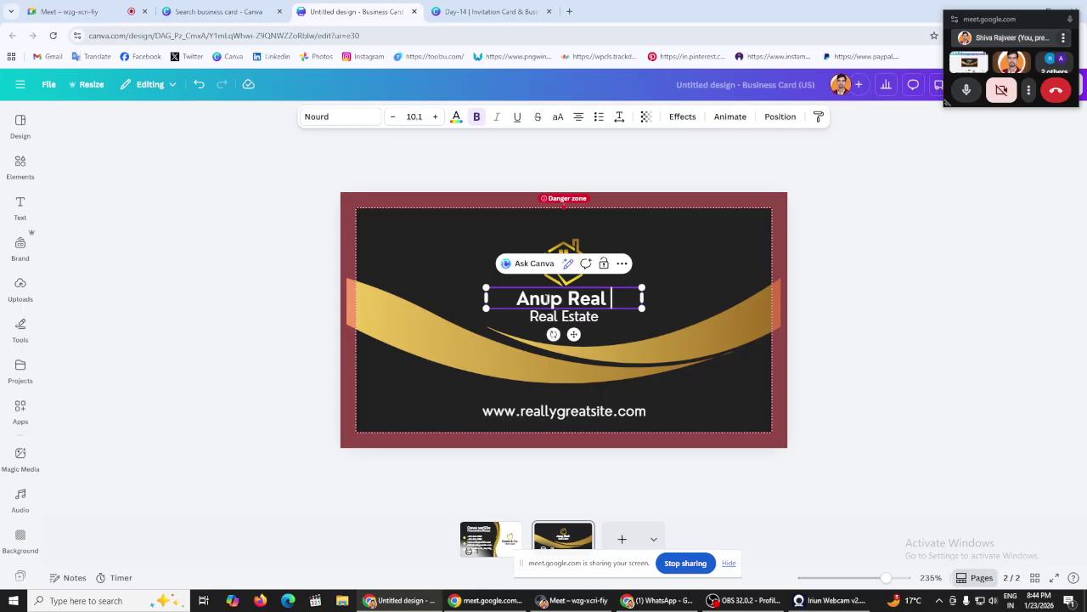
type("e")
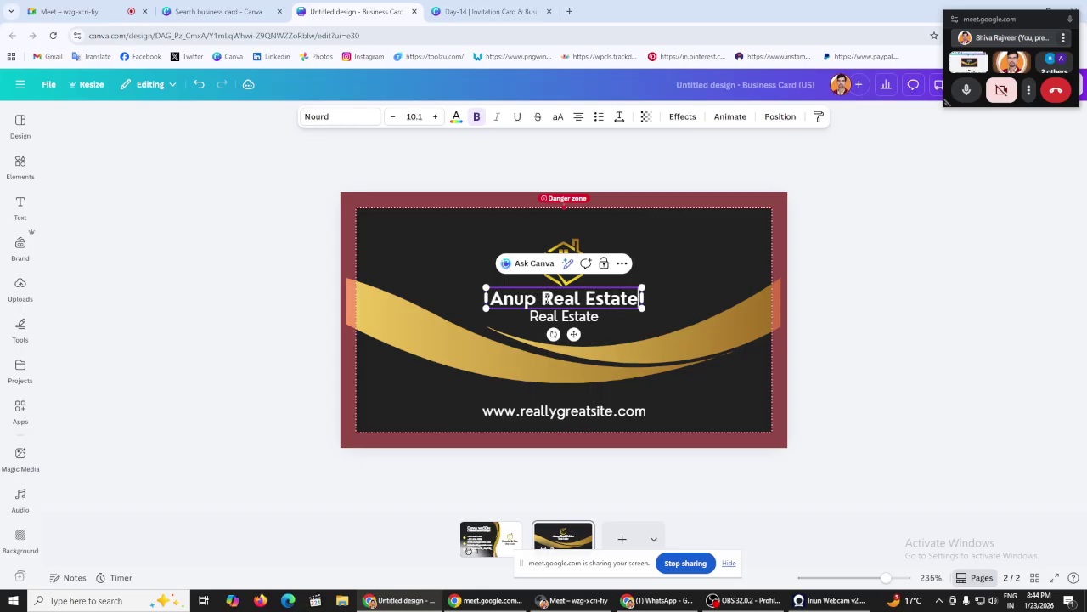
left_click(184, 251)
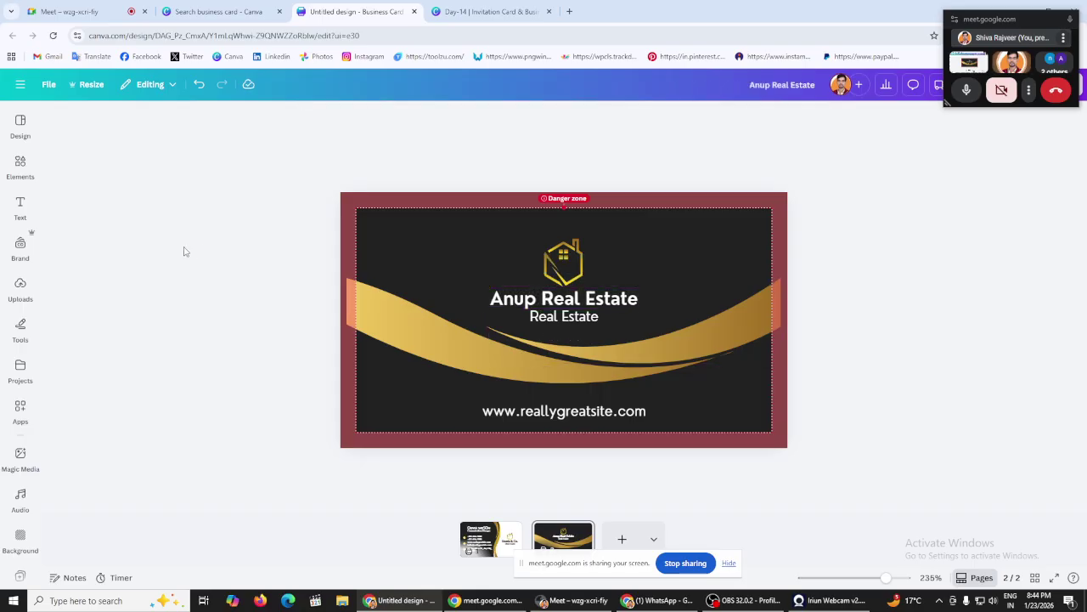
left_click(564, 262)
key("Delete")
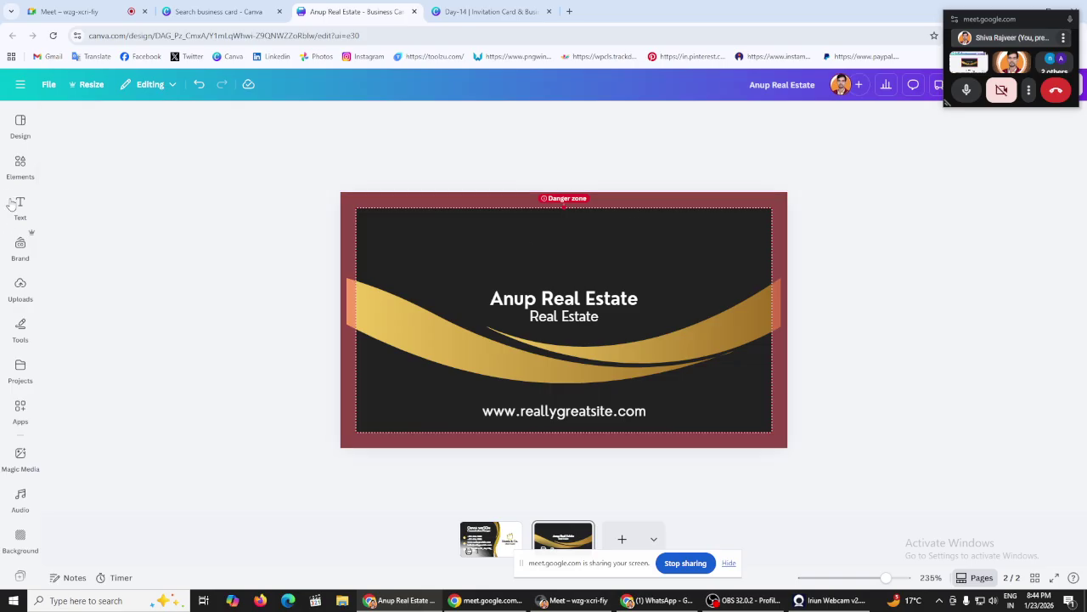
left_click(20, 206)
Step: Add the uploaded Canva C logo and shrink it above the Anup Real Estate heading
left_click(17, 290)
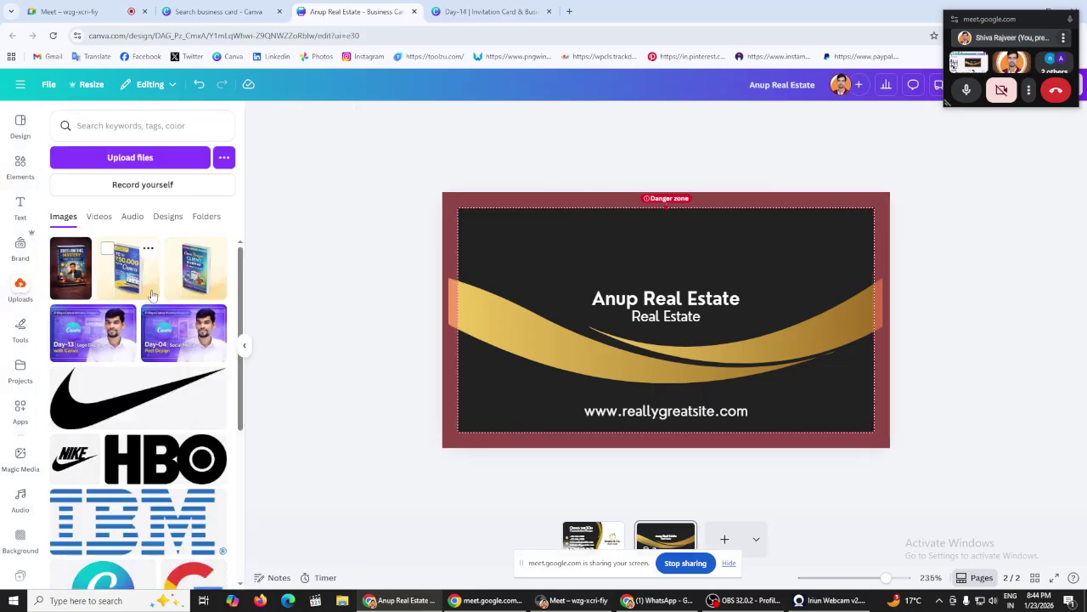
scroll(158, 427, "down", 2)
scroll(158, 426, "down", 1)
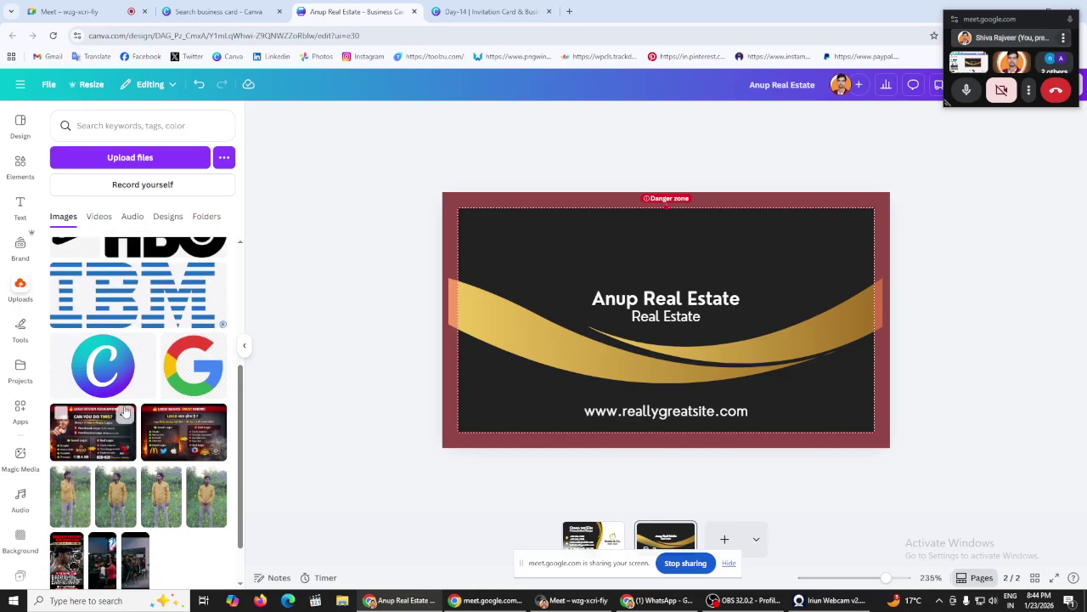
left_click(110, 391)
left_click(15, 164)
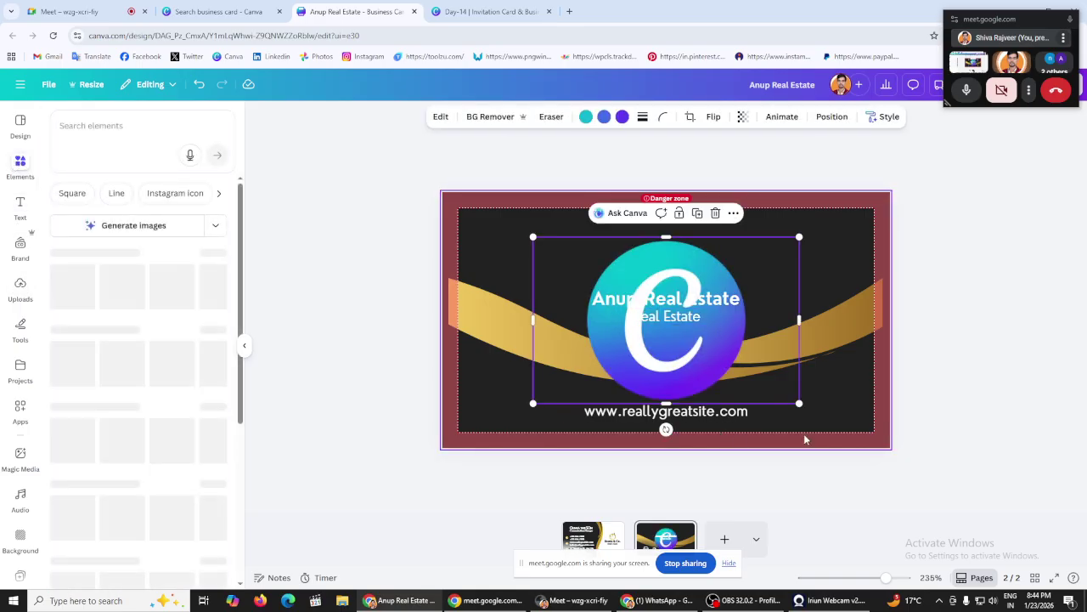
left_click_drag(799, 404, 681, 253)
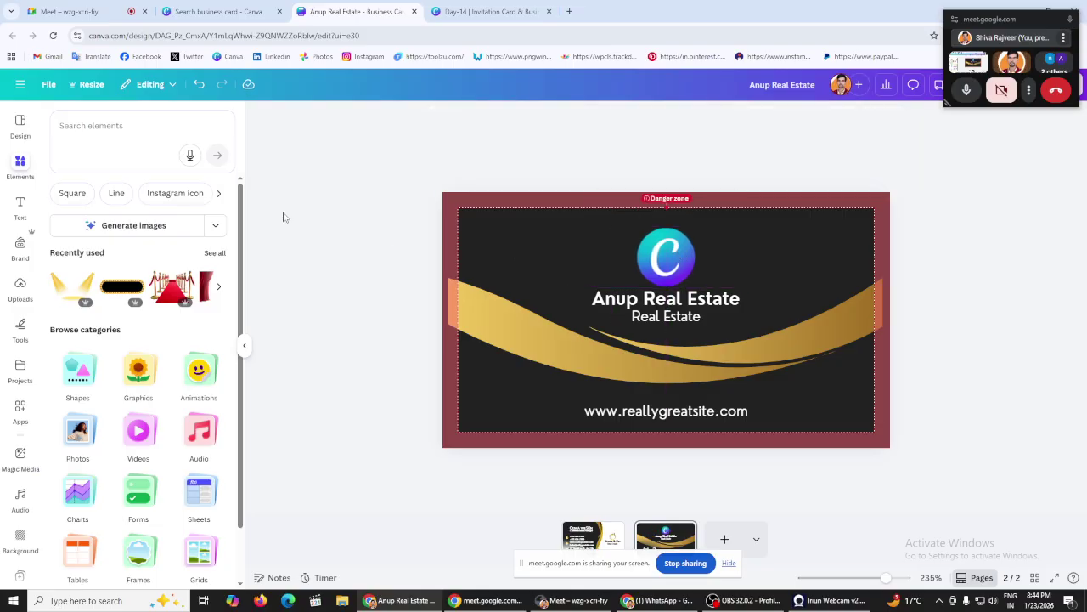
Step: Edit the 'Real Estate' subtitle beneath the logo and check the website address text
double_click(651, 315)
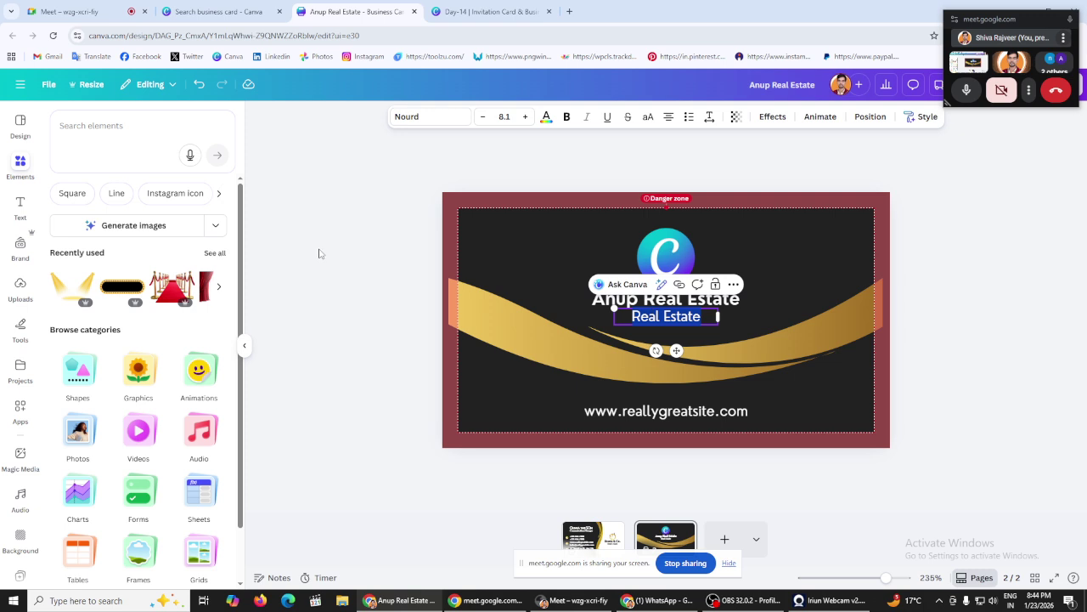
left_click(361, 244)
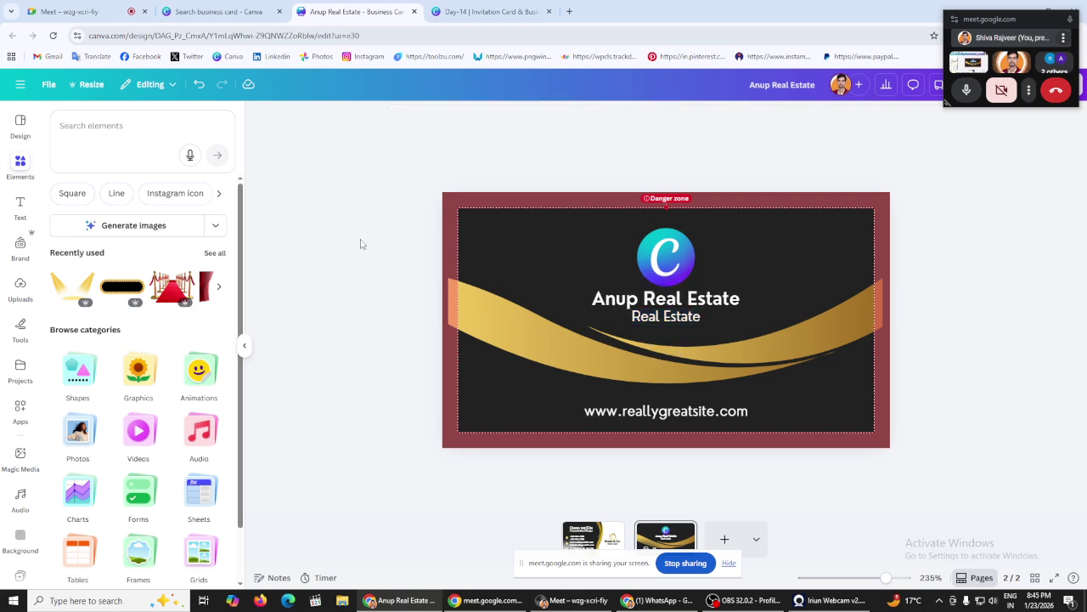
left_click(670, 320)
left_click(669, 317)
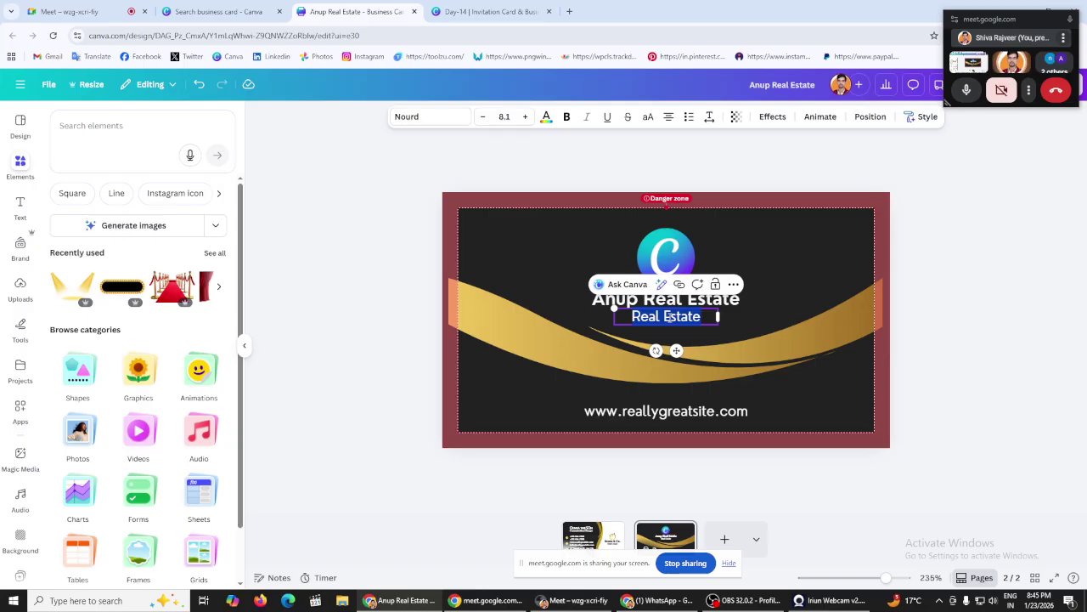
left_click(349, 255)
left_click(646, 411)
left_click(396, 275)
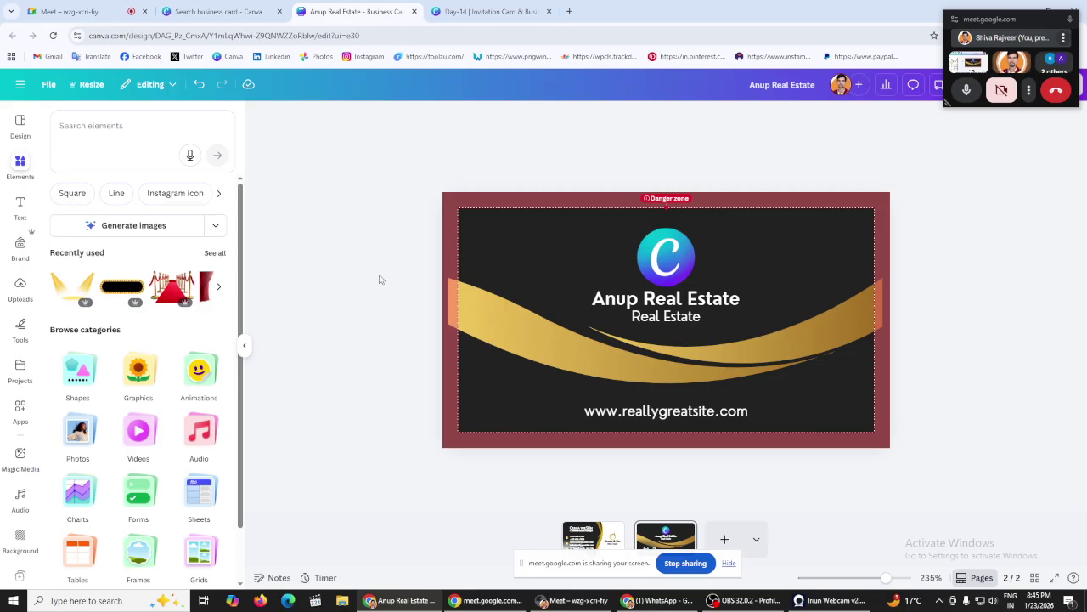
Step: Replace the placeholder name on the card front with the cardholder's name
scroll(370, 277, "up", 2)
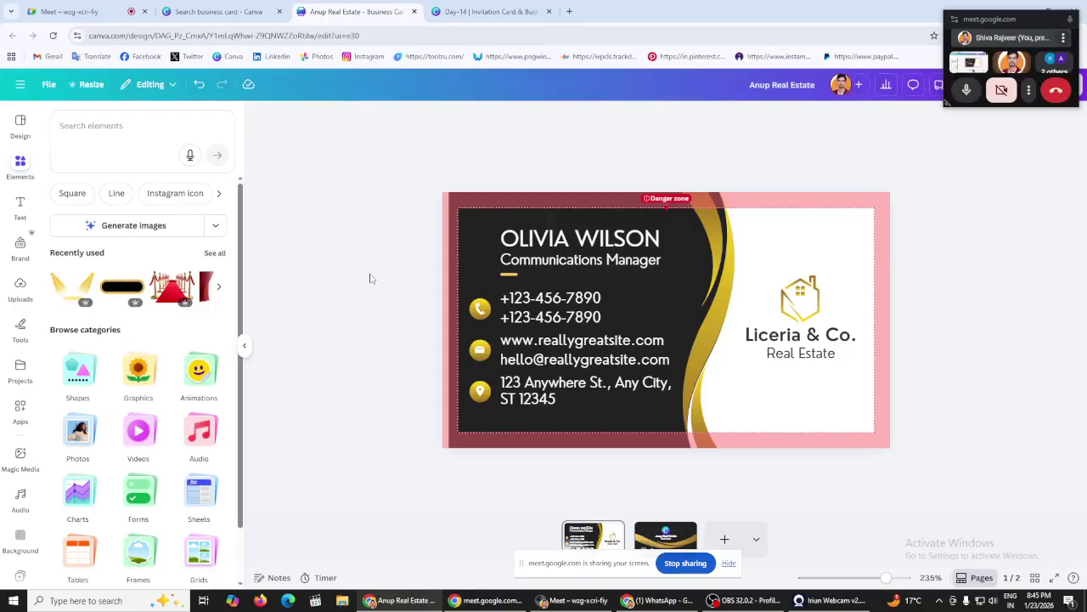
left_click(561, 245)
left_click(561, 244)
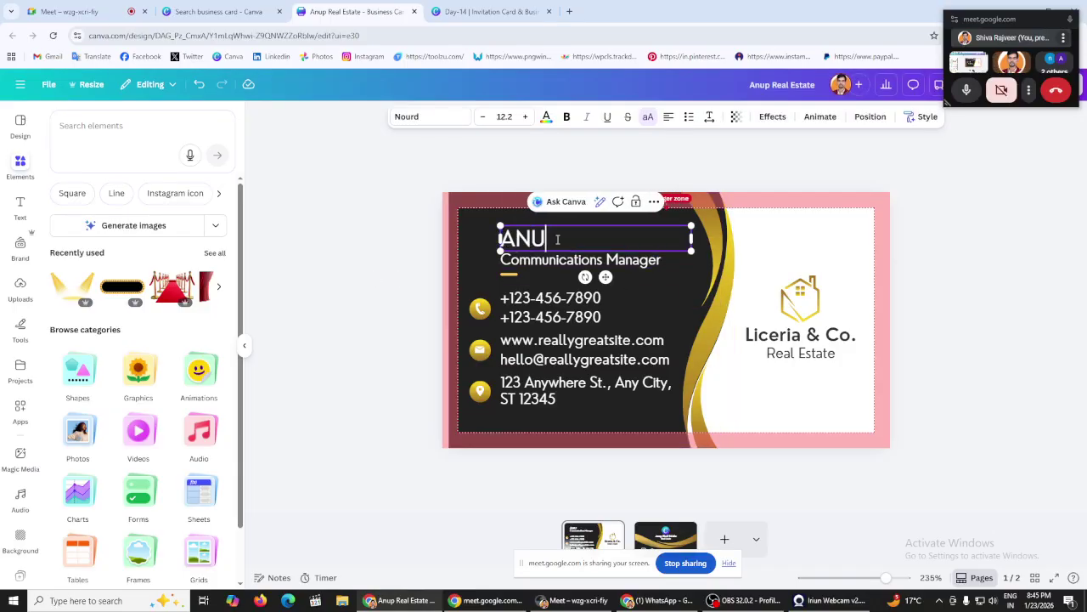
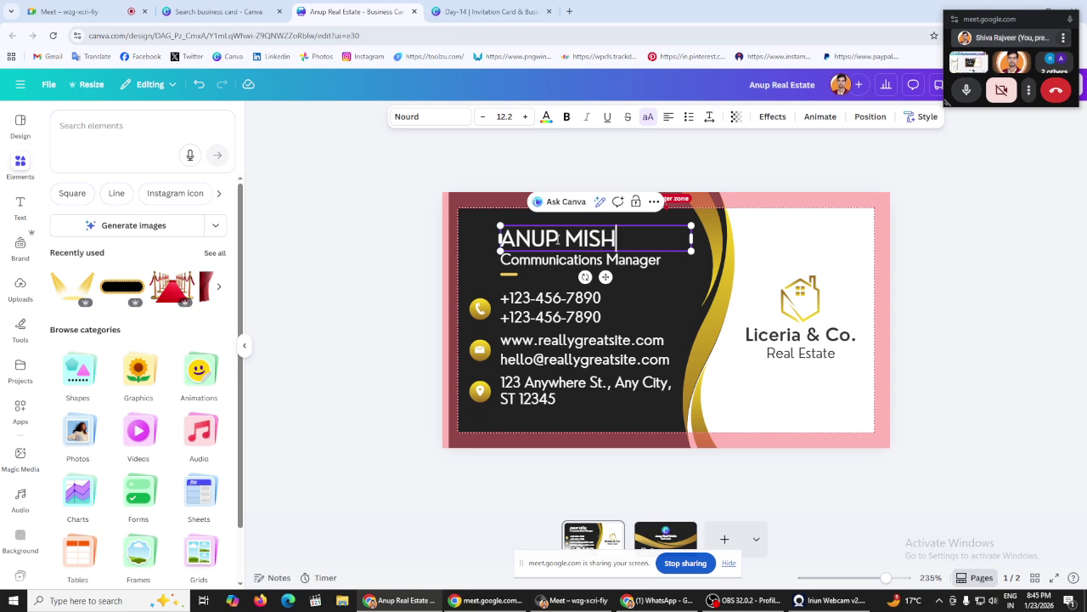
left_click(409, 246)
Step: Change the job title under the name to Marketing Manager
double_click(566, 260)
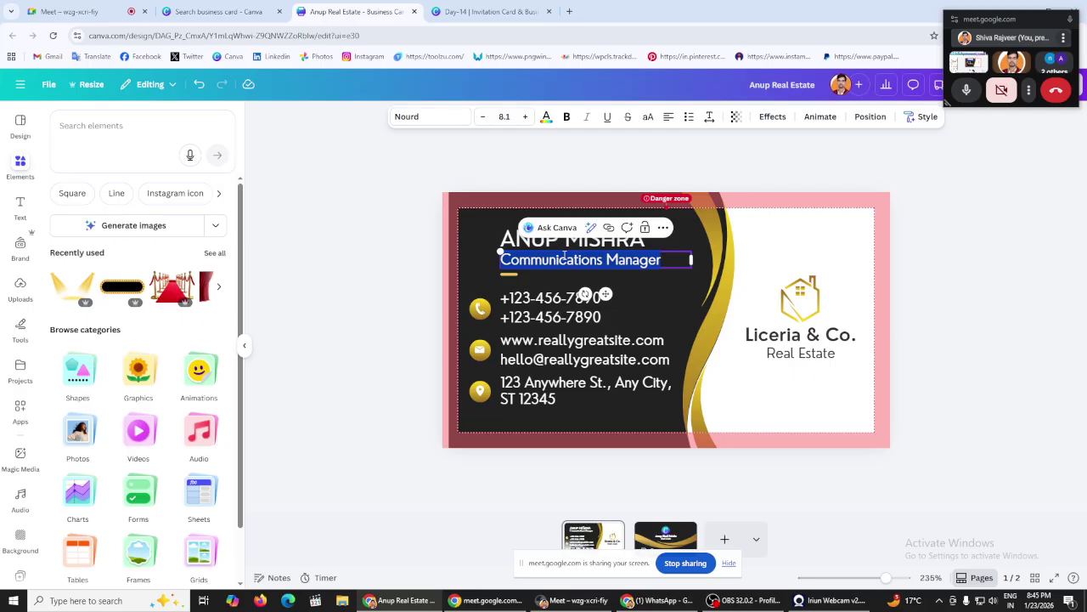
type("Marketing")
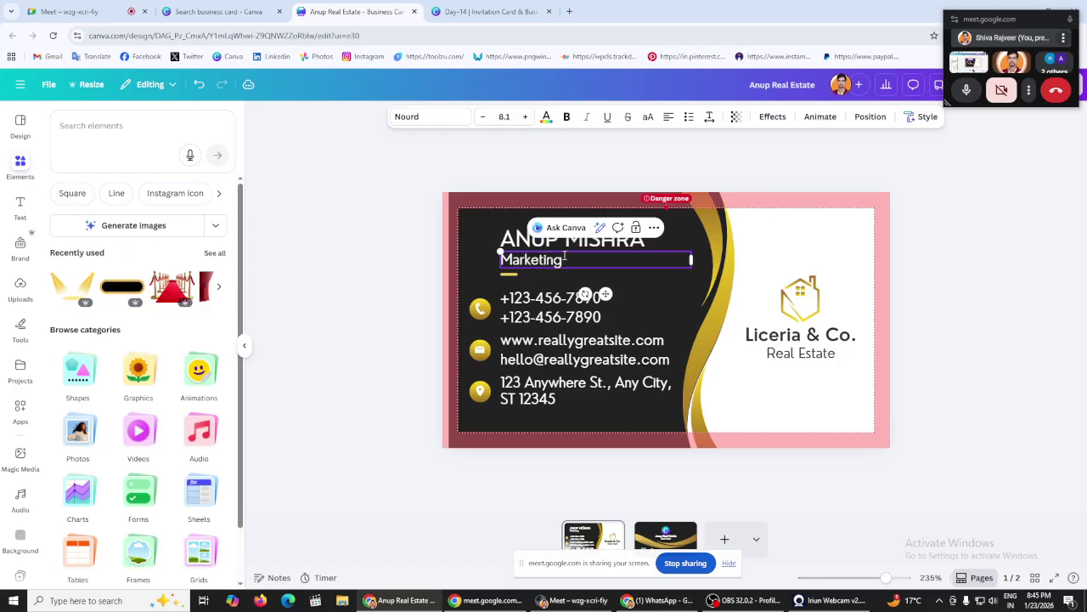
type(" Manager")
left_click(361, 276)
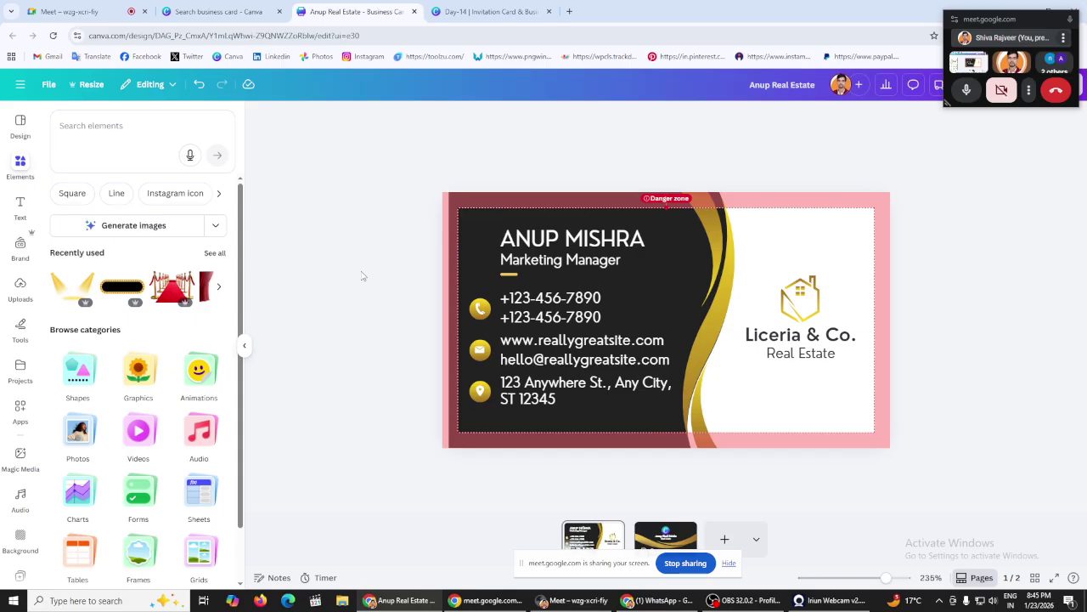
left_click(801, 299)
Step: Delete the house logo and copy the back's C logo onto the front, above the company name
key("Delete")
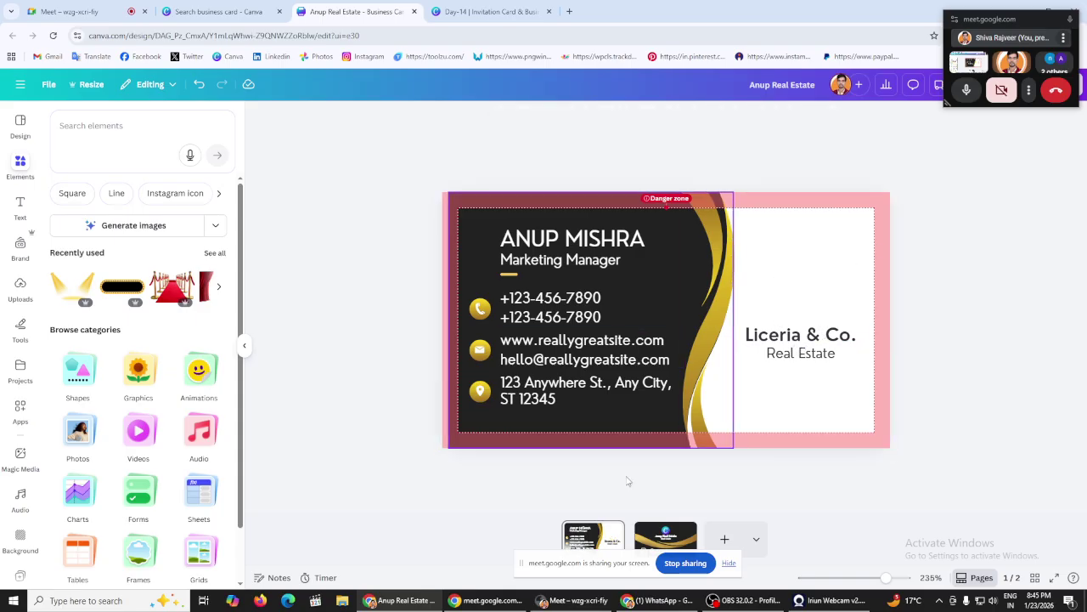
left_click(665, 537)
left_click(662, 264)
right_click(663, 264)
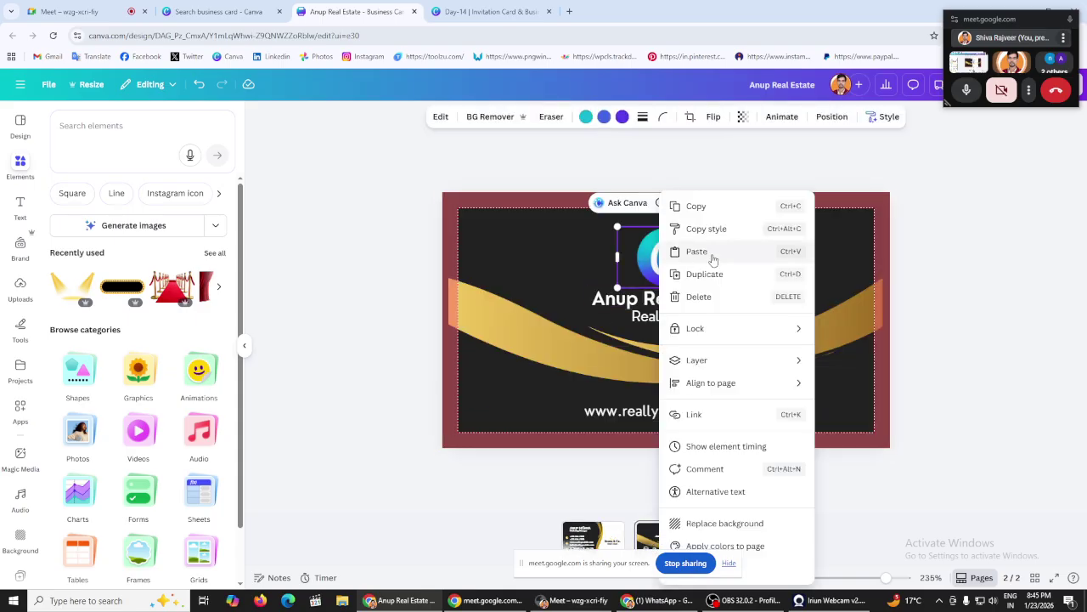
left_click(710, 207)
left_click(603, 544)
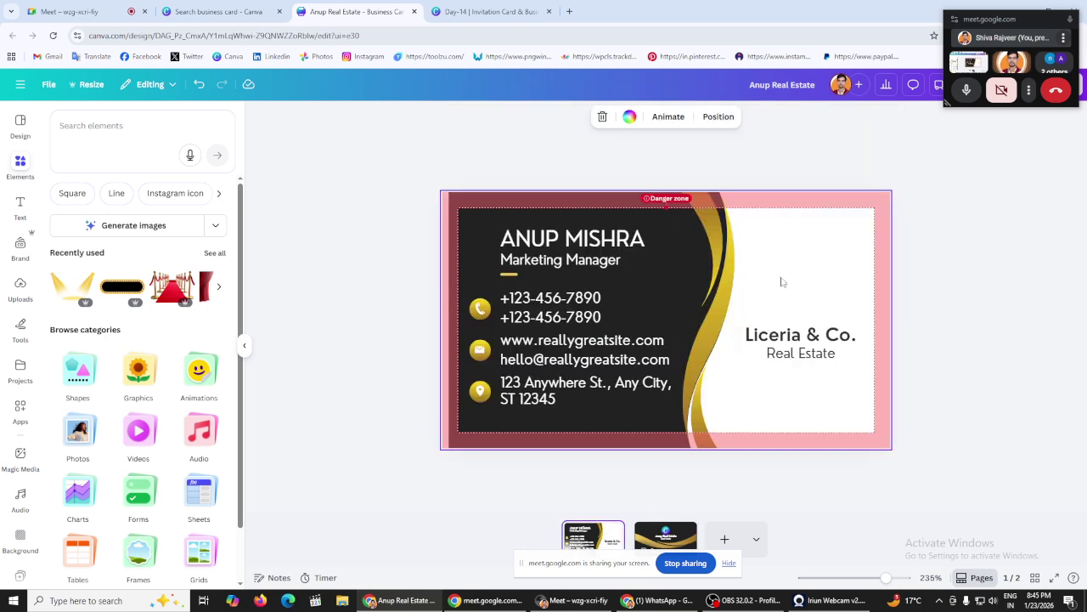
right_click(787, 283)
left_click(814, 355)
left_click_drag(677, 253, 810, 301)
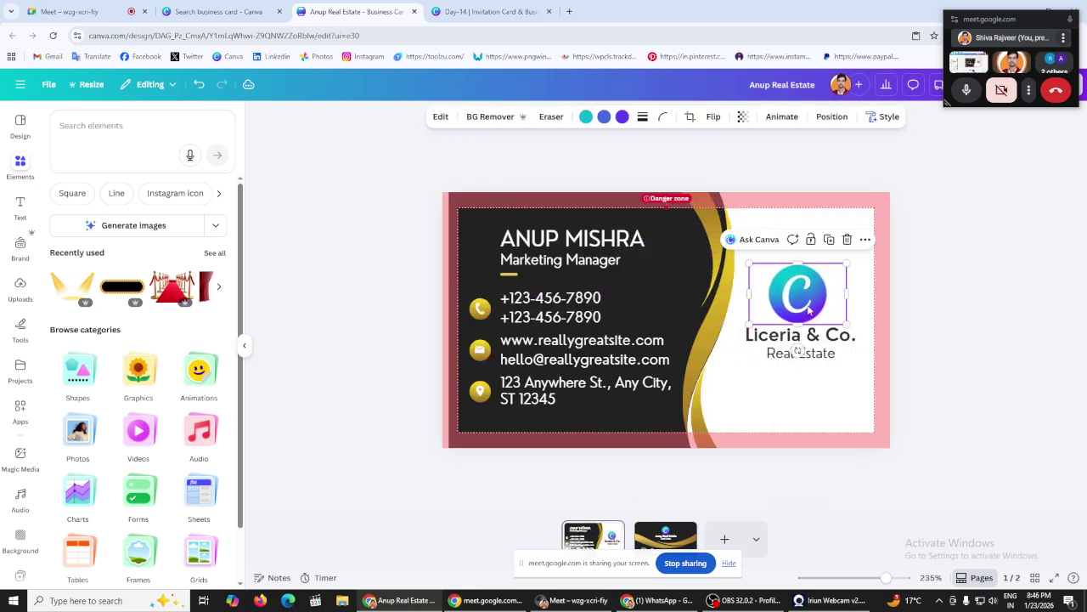
Step: Copy the Anup Real Estate heading from the back and paste it over Liceria & Co
left_click(655, 537)
double_click(660, 302)
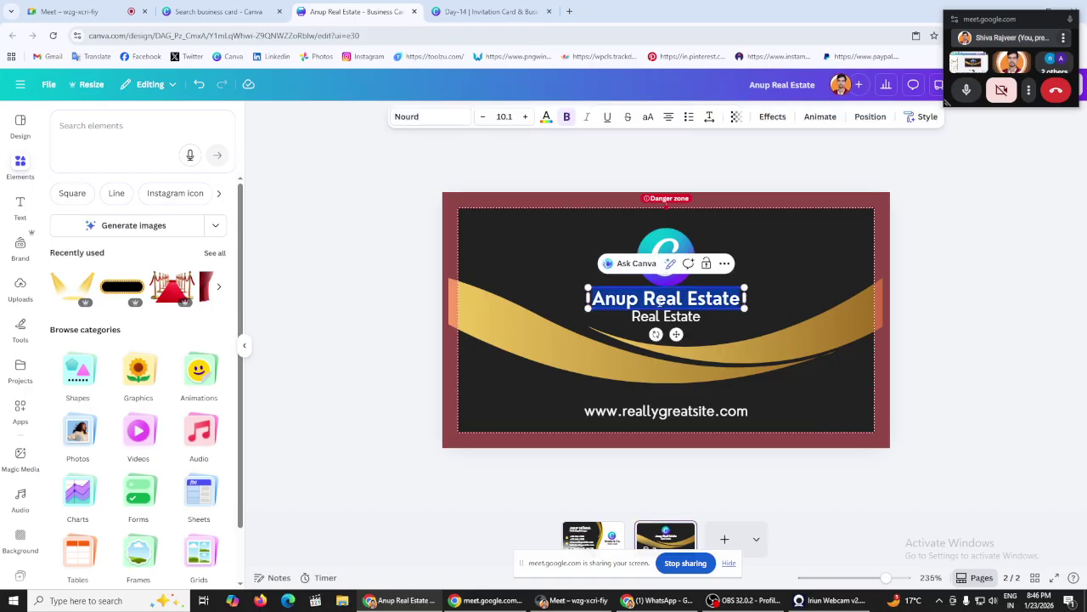
right_click(660, 301)
left_click(692, 85)
left_click(585, 548)
left_click(801, 336)
double_click(801, 337)
right_click(801, 338)
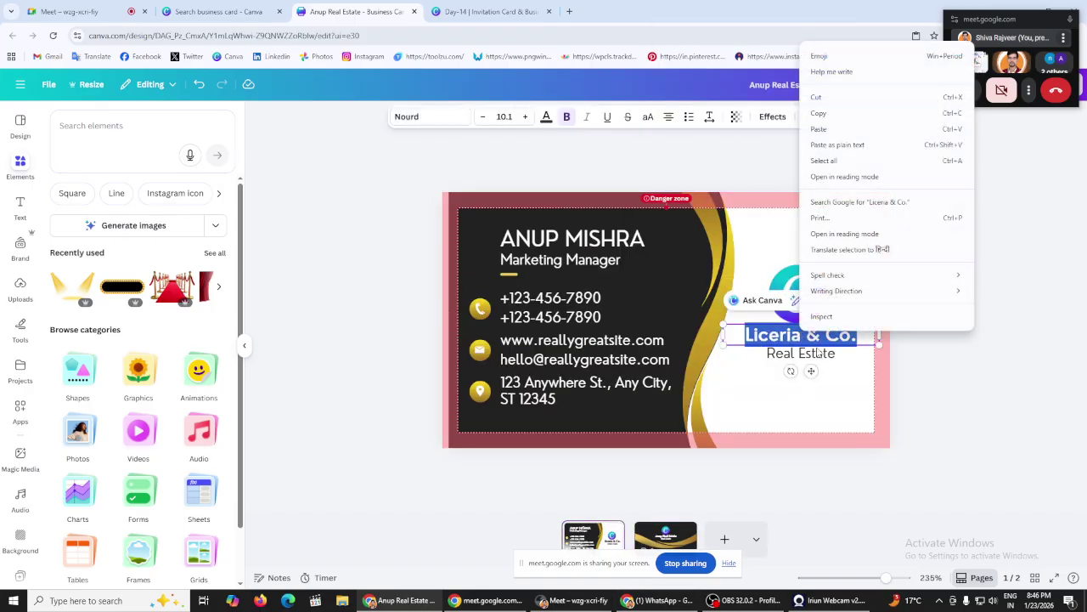
left_click(835, 134)
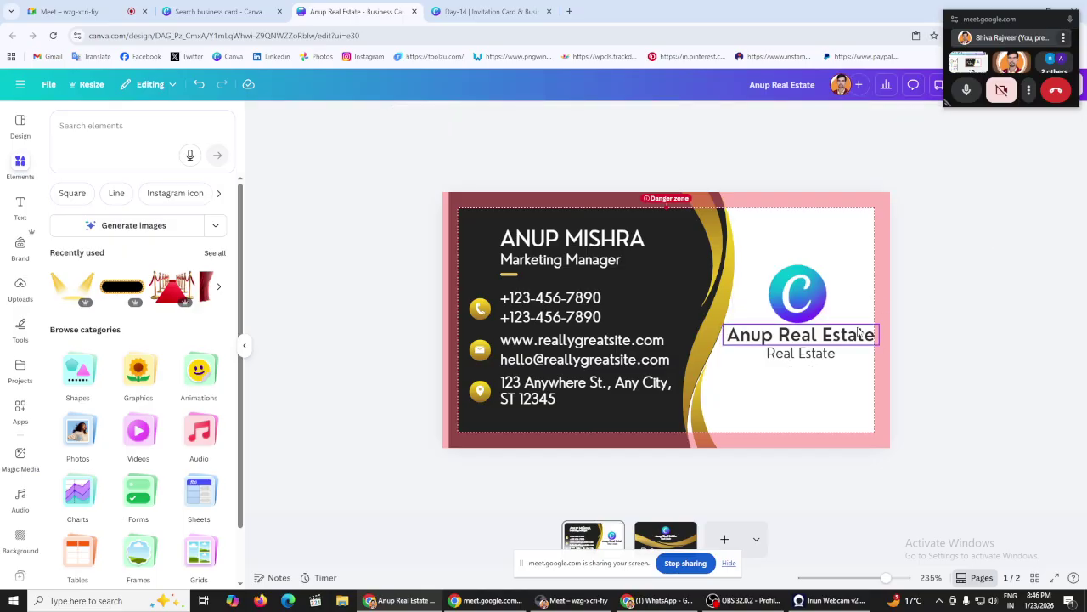
Step: Resize the heading font to about 8.1 and nudge Real Estate up beneath it
left_click(484, 116)
left_click(484, 117)
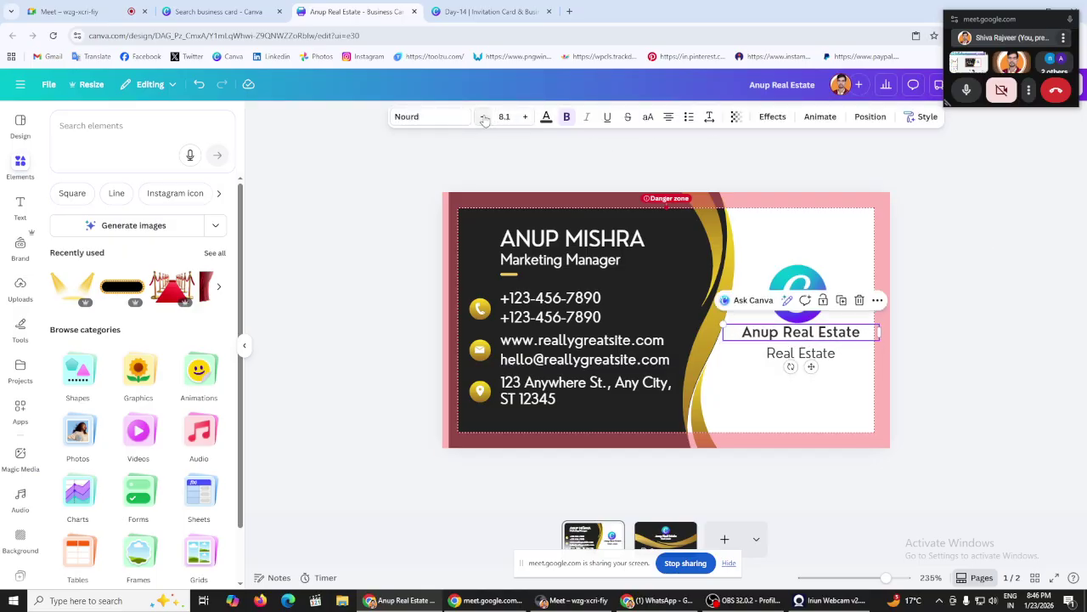
left_click(525, 117)
left_click(322, 230)
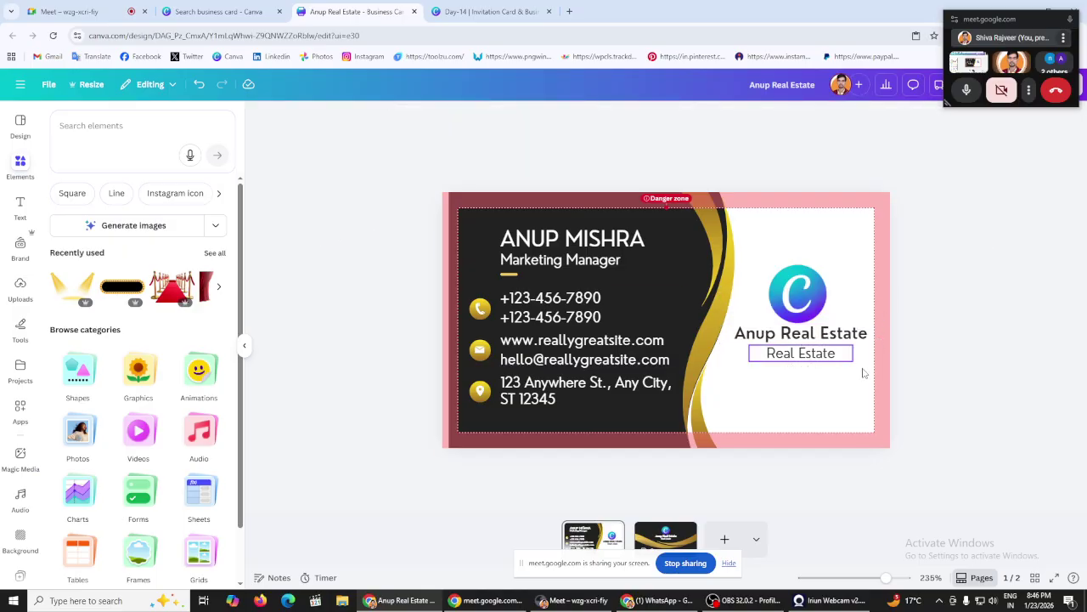
left_click_drag(798, 361, 796, 353)
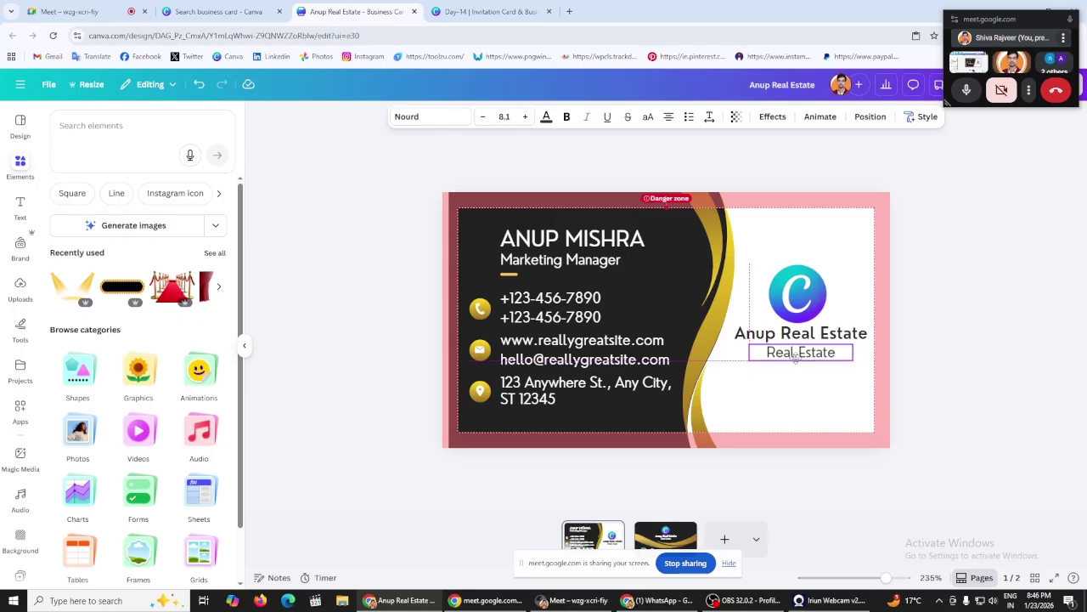
left_click(956, 339)
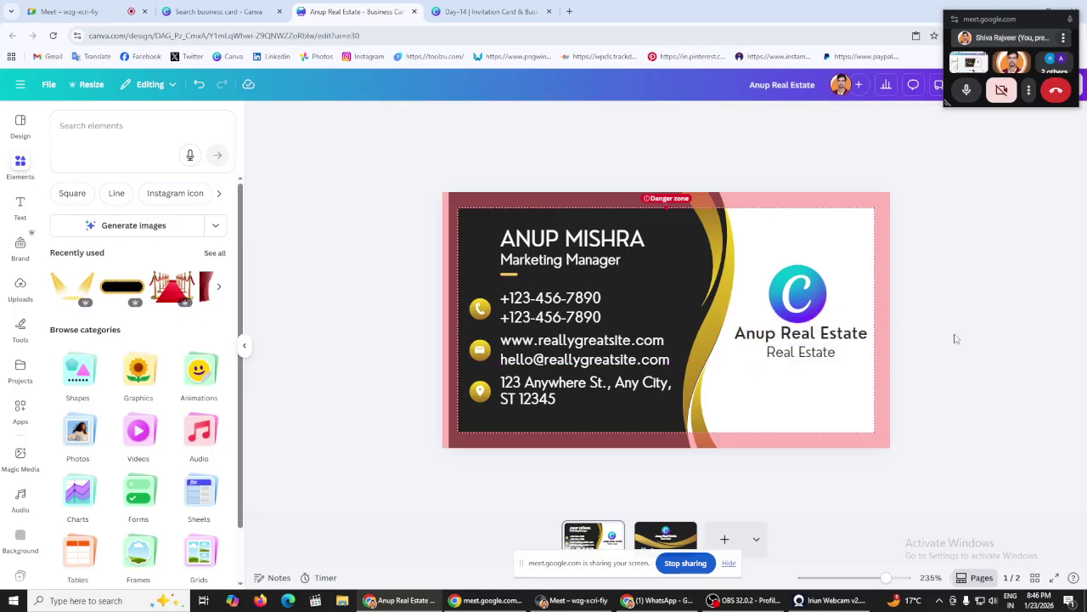
Step: Review the phone numbers and website/email contact text on the front, then exit editing
double_click(553, 310)
left_click(372, 287)
left_click(561, 349)
left_click(561, 348)
left_click(550, 340)
left_click(352, 329)
key("Tab")
Step: Download both card pages as a PDF Print file named Anup Real Estate.pdf in Downloads
left_click(343, 332)
left_click_drag(1033, 20, 497, 112)
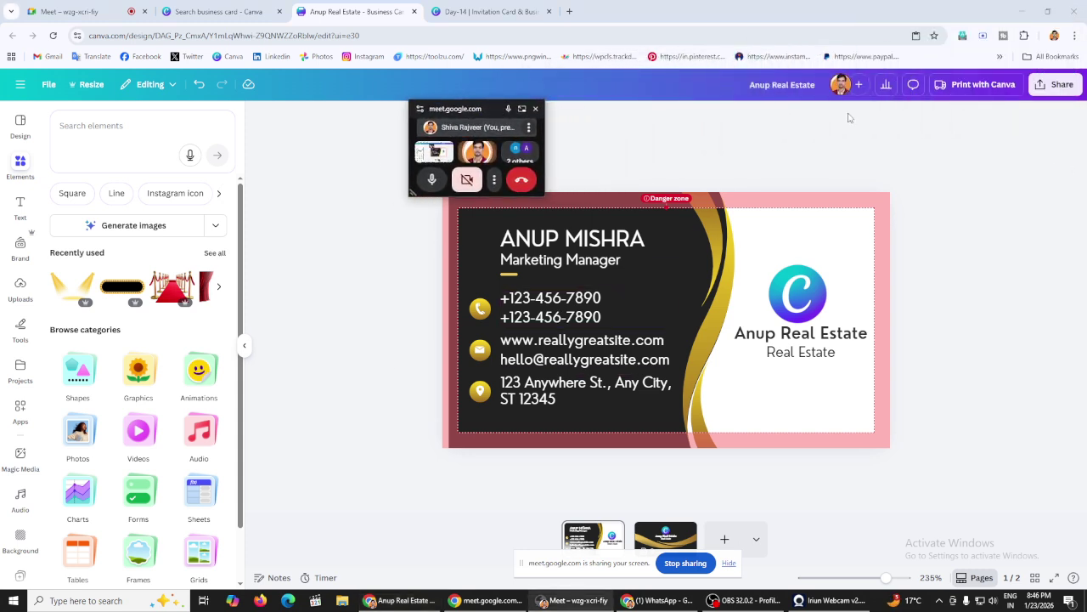
left_click(1054, 85)
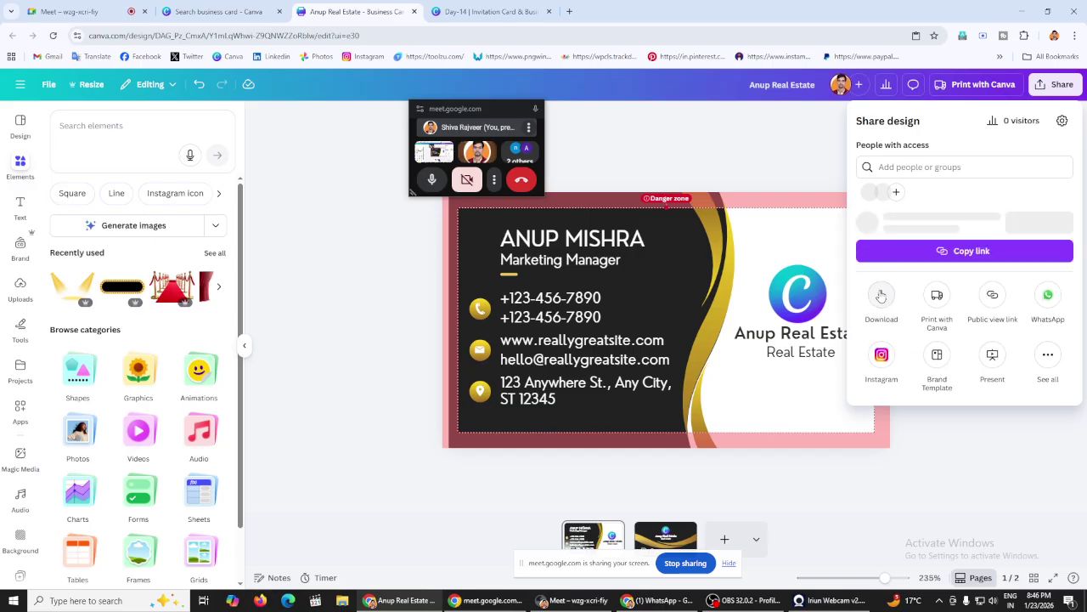
left_click(882, 321)
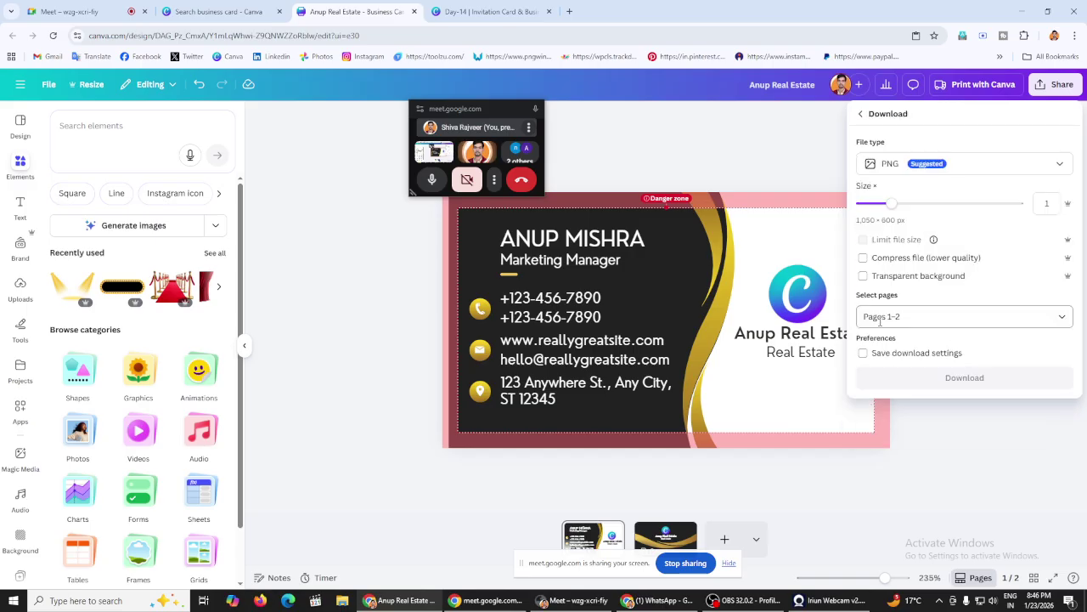
left_click(928, 166)
left_click(932, 299)
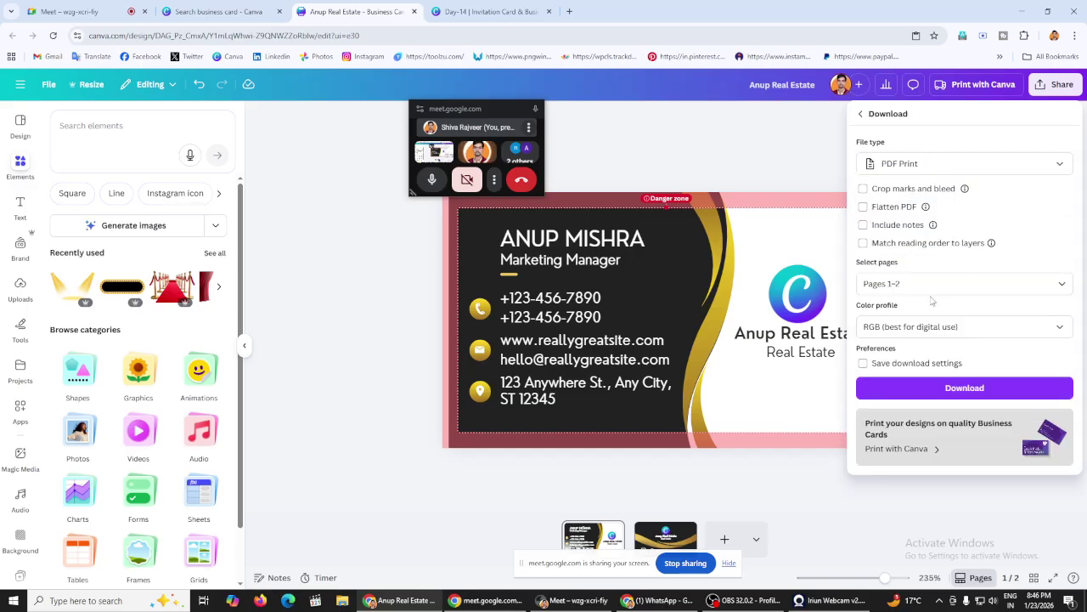
left_click(954, 390)
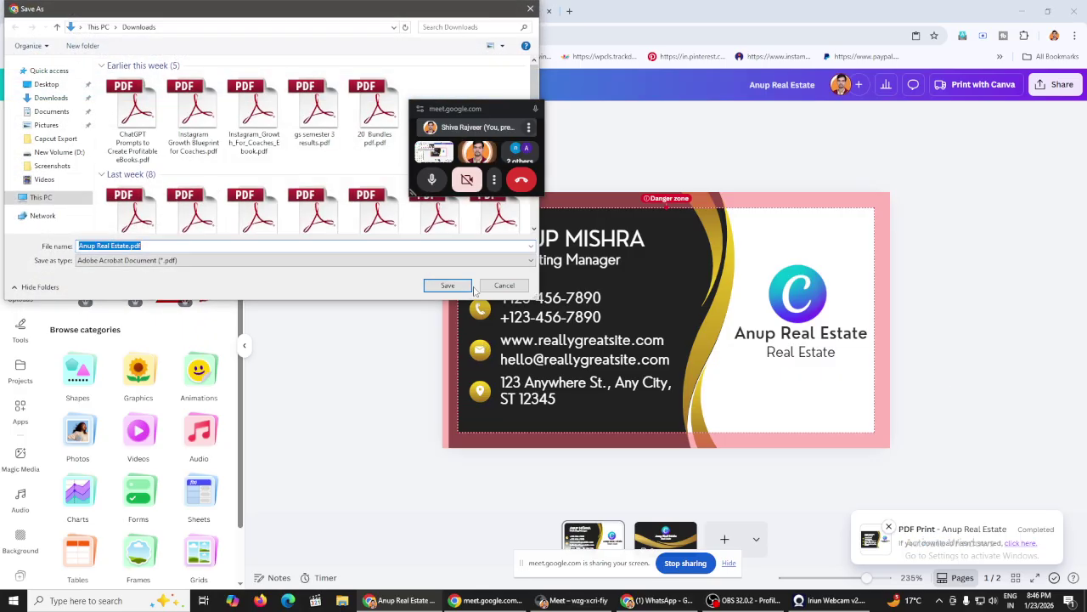
left_click(447, 286)
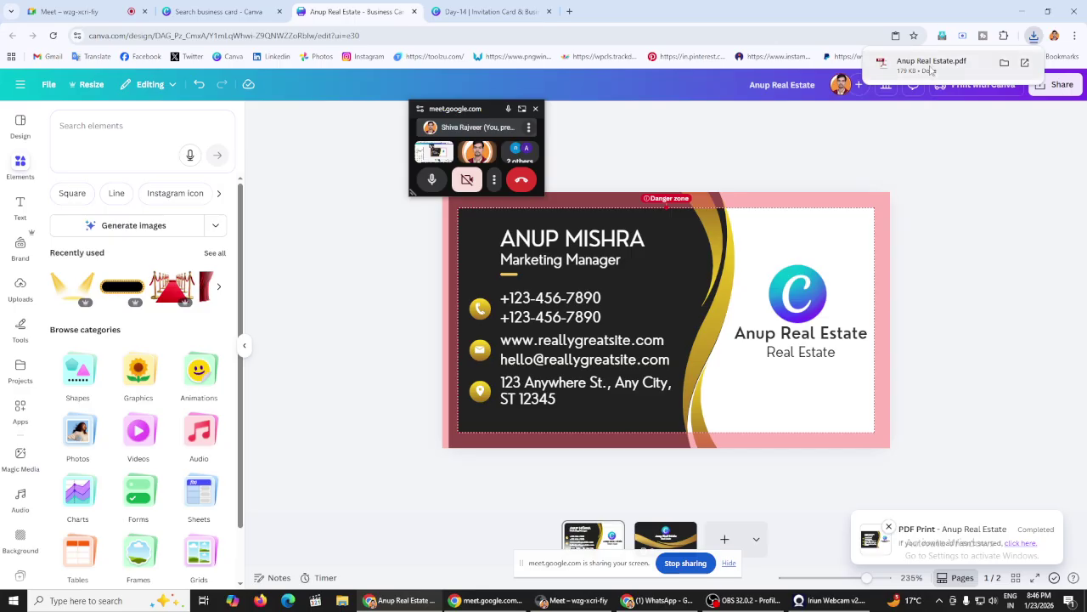
Step: Open the downloaded Anup Real Estate.pdf, dismiss the Draw tool tip, and return to the design
left_click(930, 70)
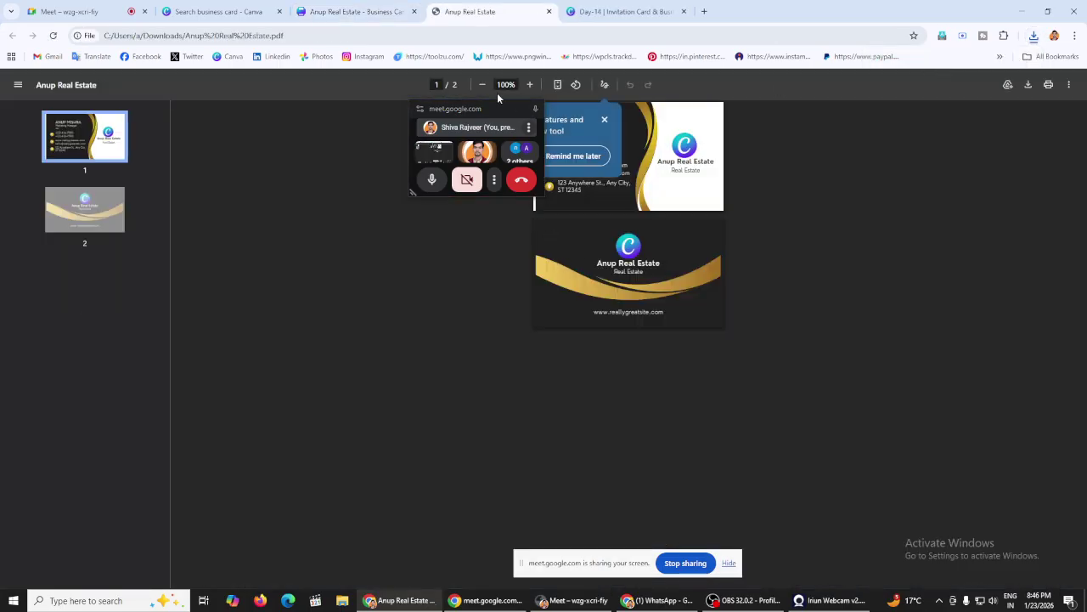
left_click_drag(490, 111, 941, 159)
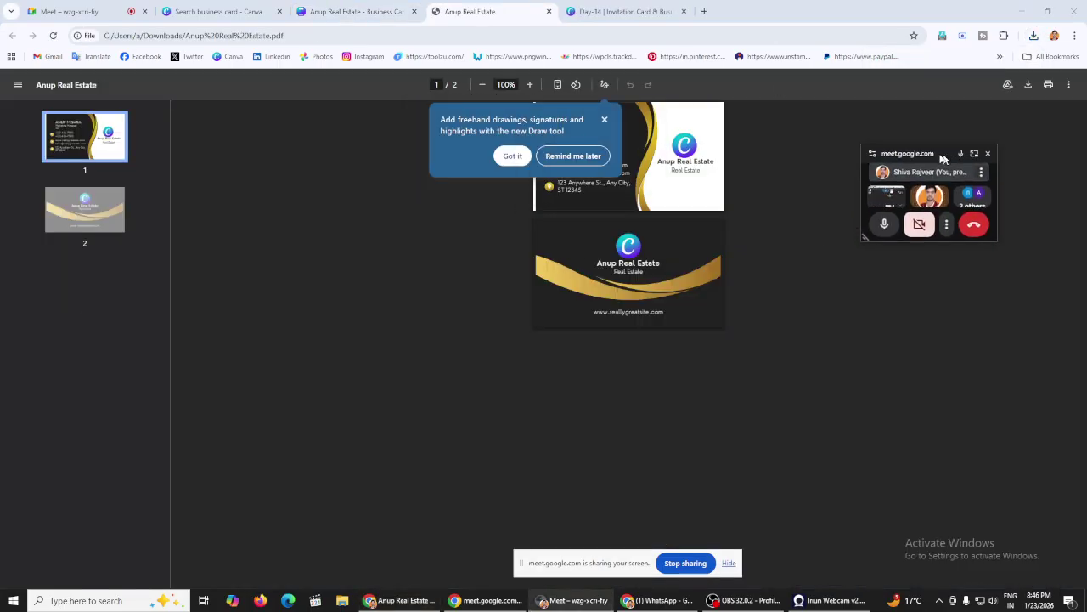
left_click(512, 156)
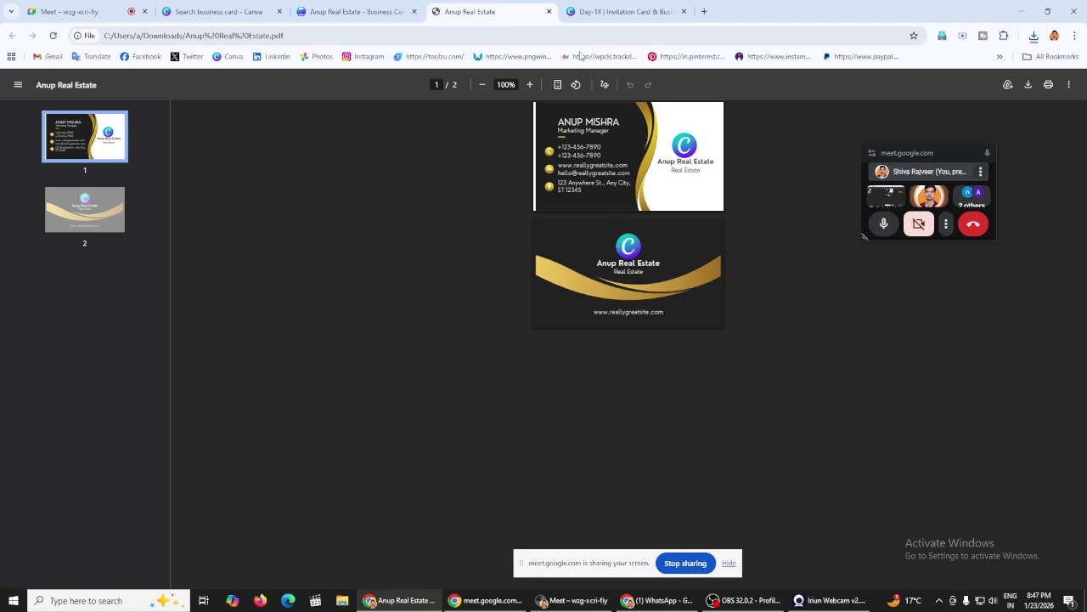
left_click(387, 7)
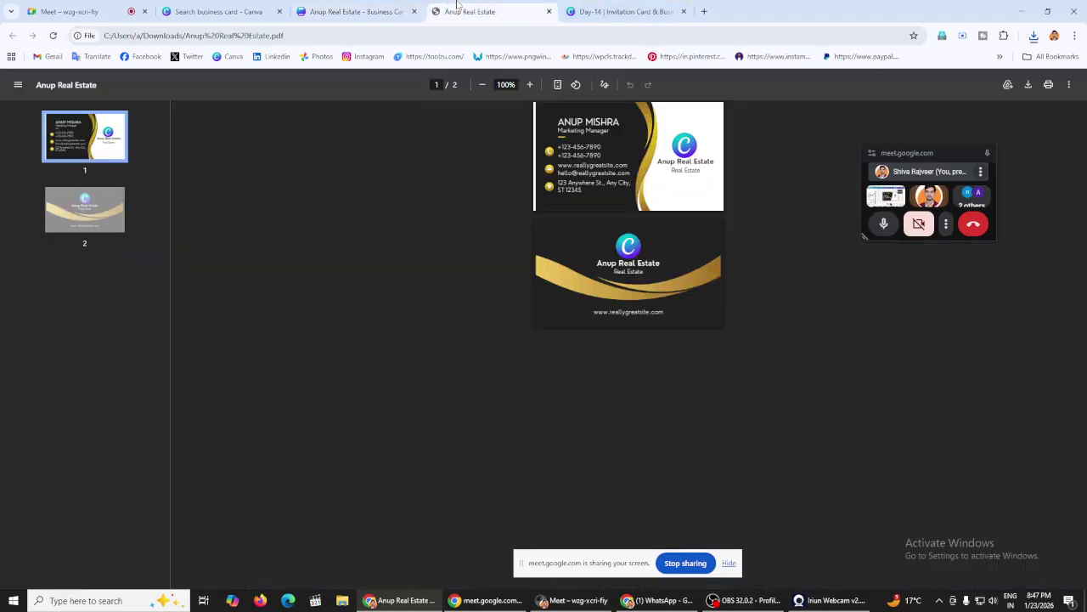
Step: Start a new 3.5 × 2 in Rounded Business Card (Landscape) design from Create a design
left_click(476, 11)
left_click(366, 11)
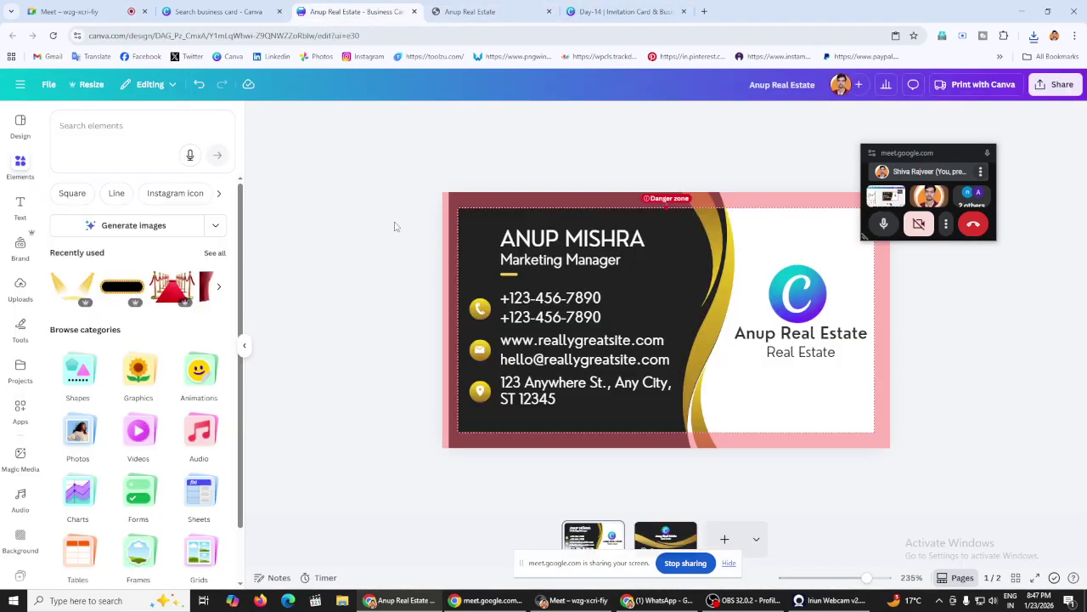
left_click(248, 12)
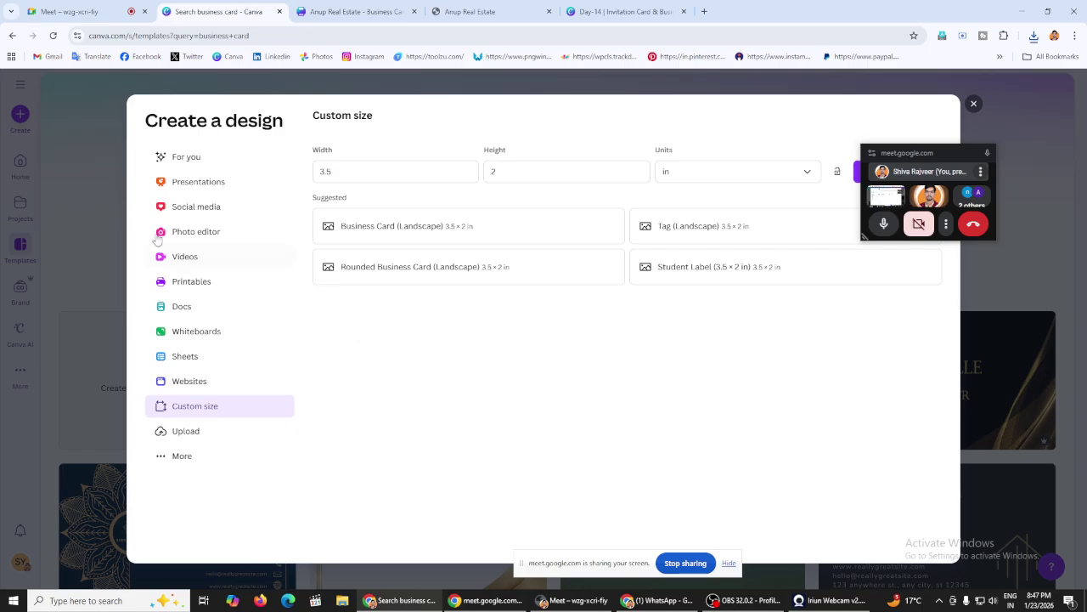
left_click_drag(947, 159, 1008, 204)
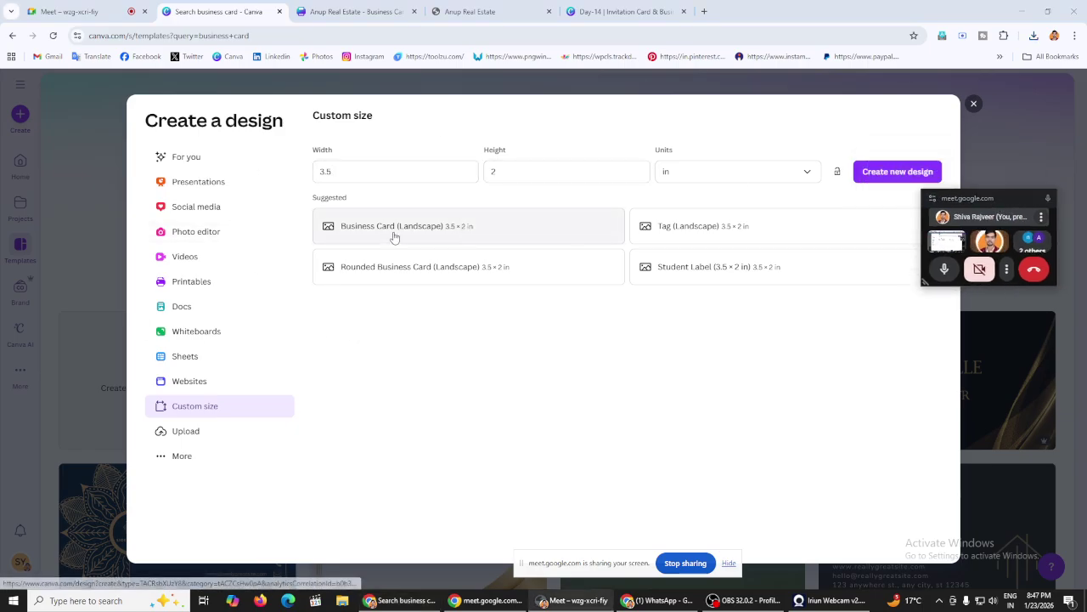
left_click(393, 234)
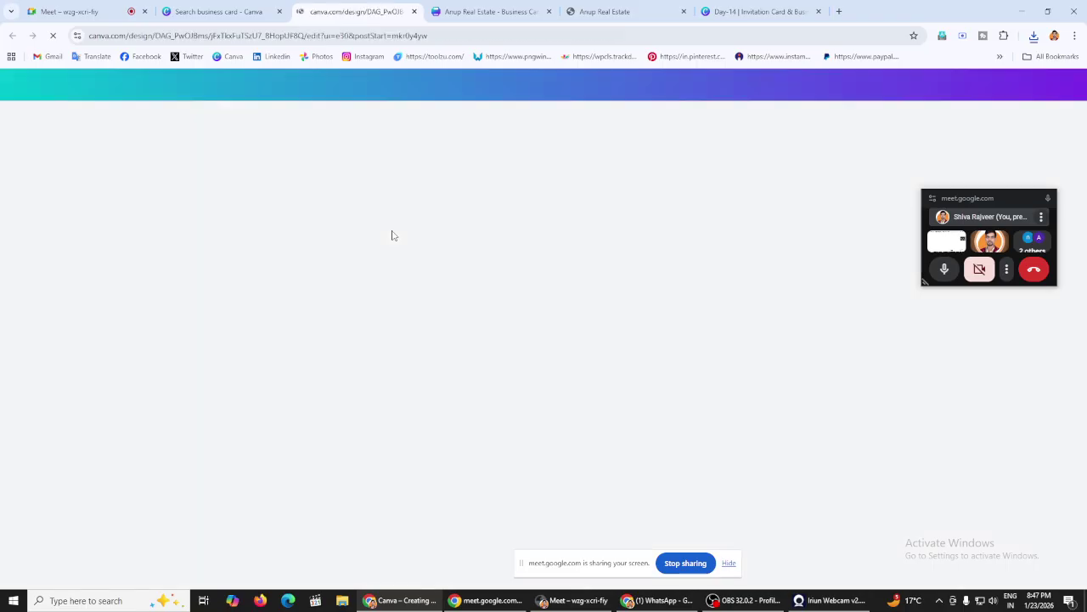
key("ctrl+shift+Tab")
left_click(435, 274)
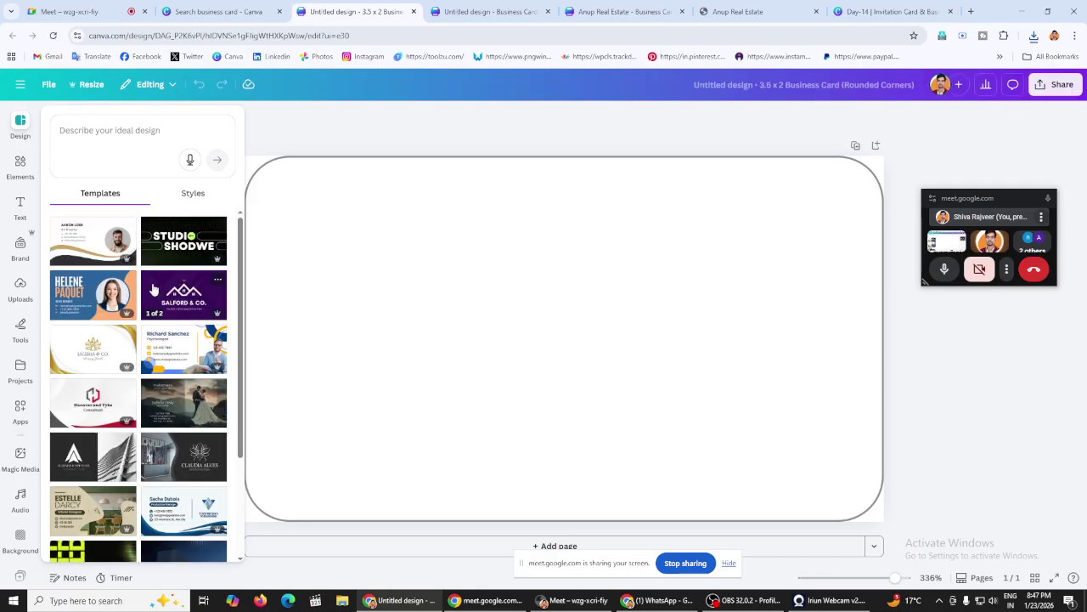
scroll(183, 290, "down", 2)
scroll(182, 293, "down", 3)
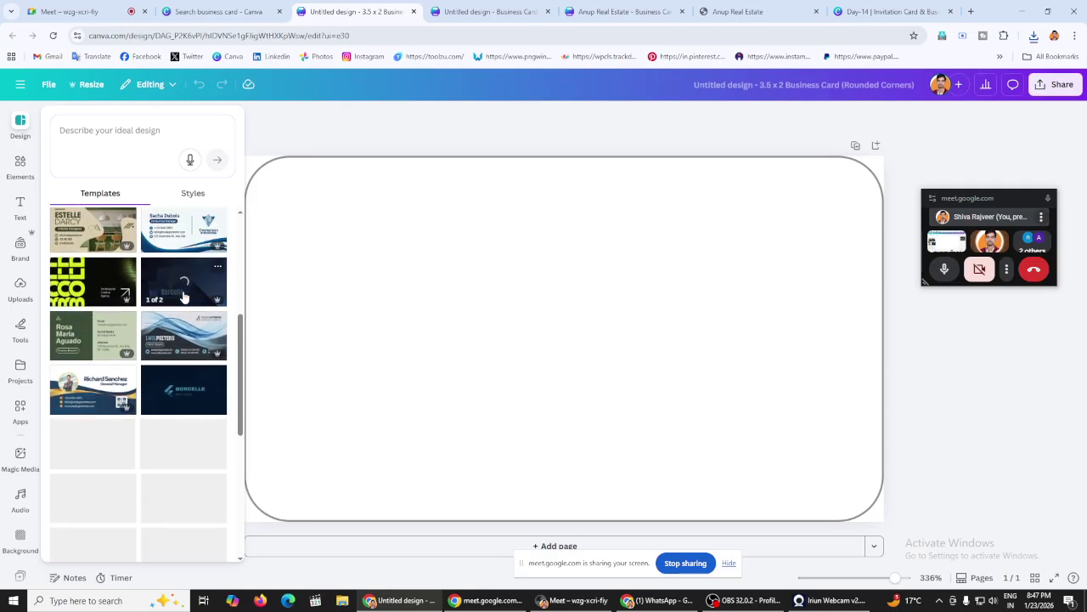
scroll(185, 296, "down", 4)
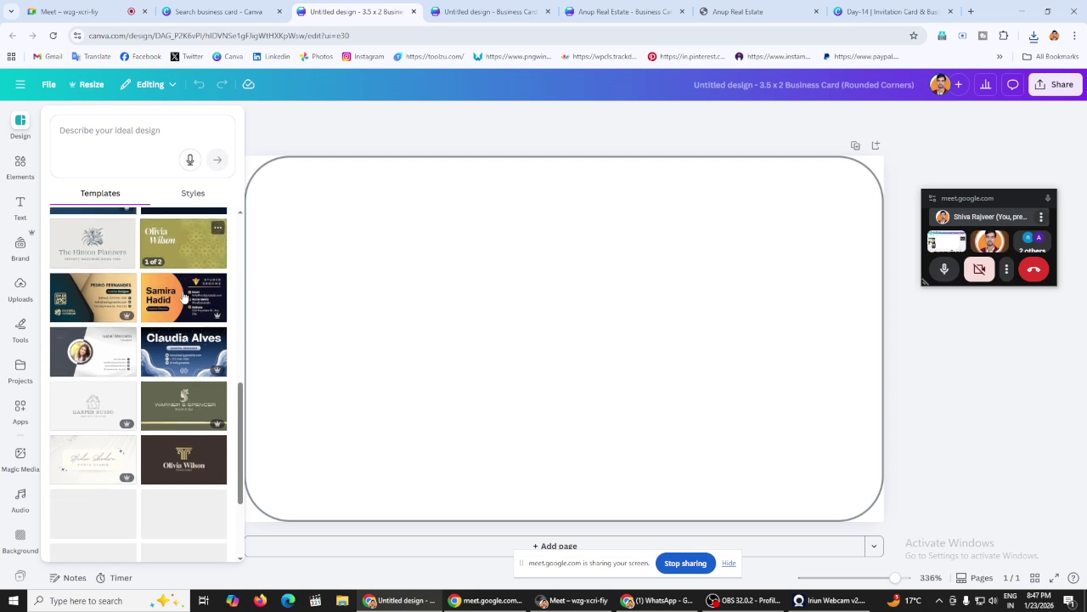
left_click(191, 276)
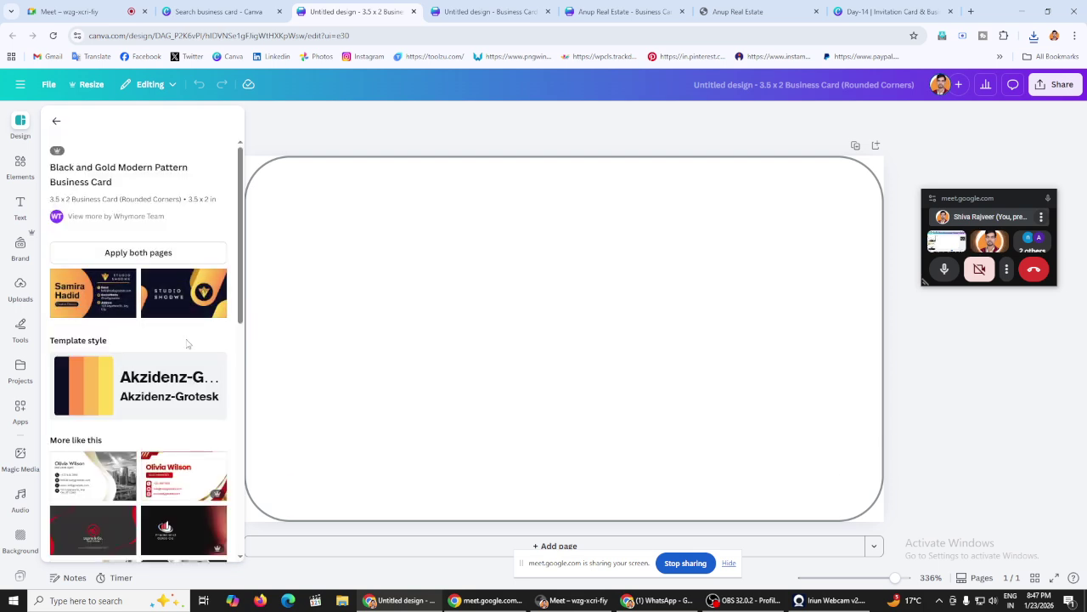
scroll(186, 325, "down", 4)
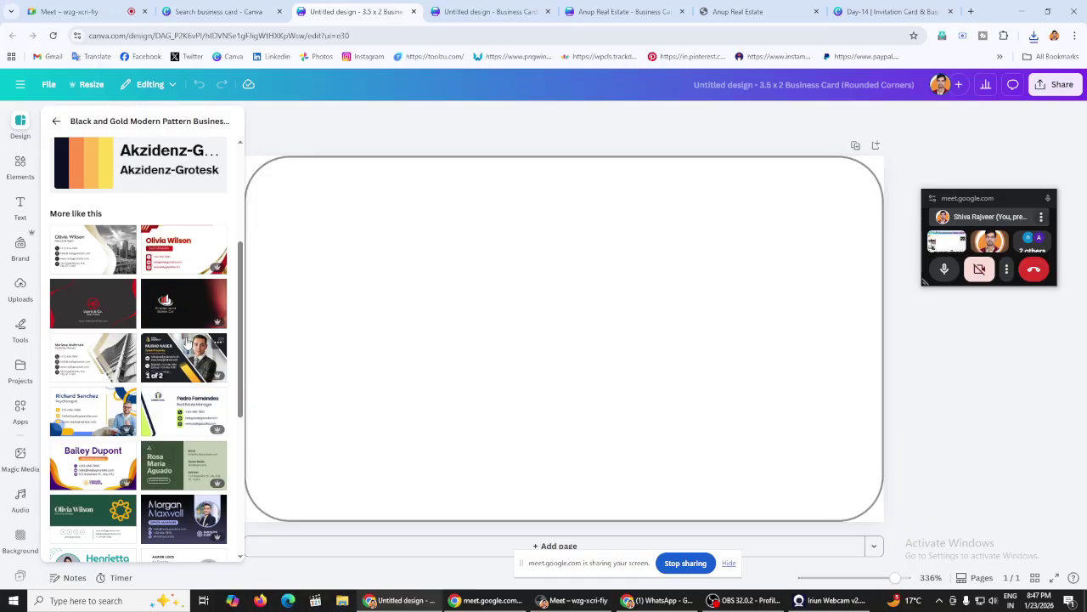
scroll(187, 340, "down", 3)
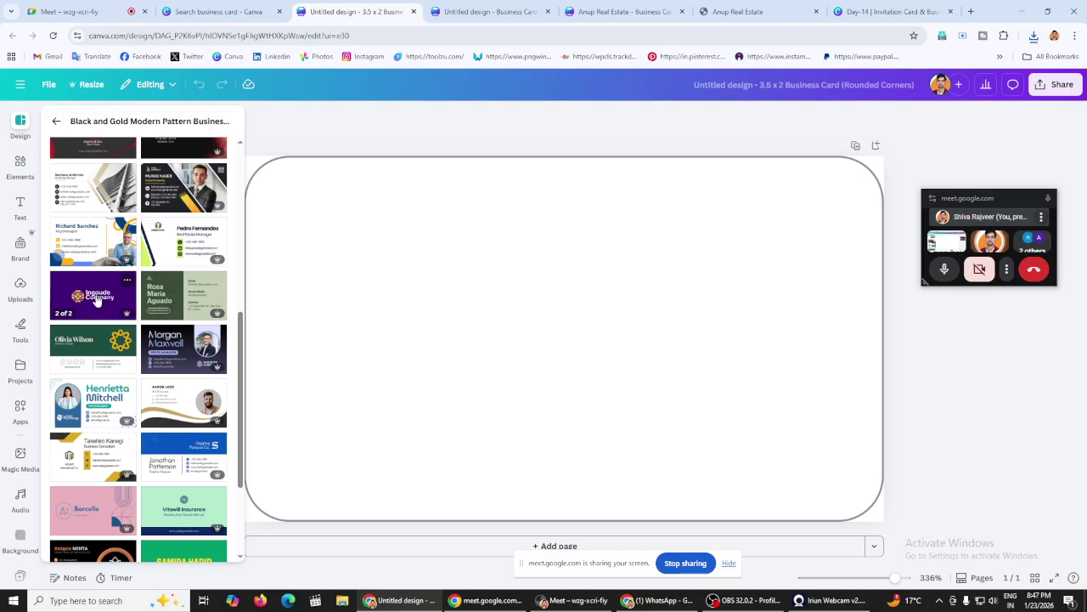
scroll(96, 299, "down", 3)
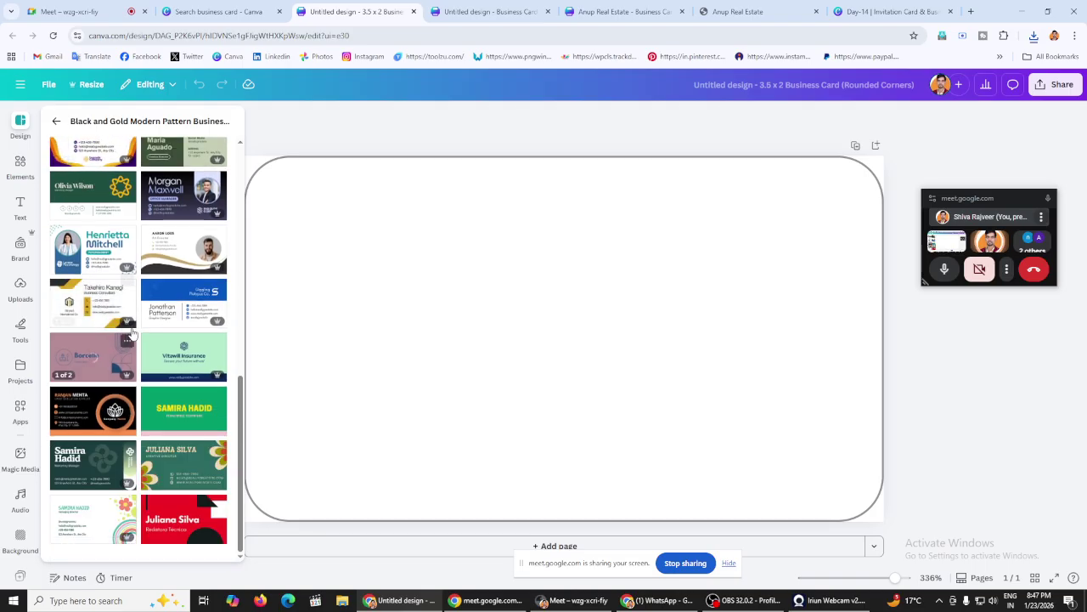
left_click(186, 371)
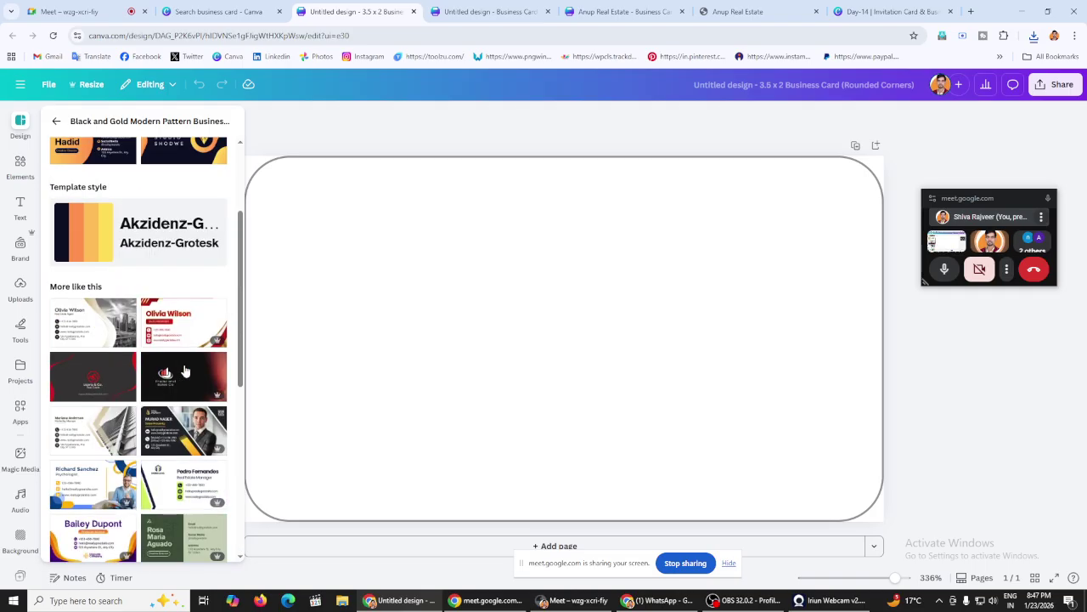
left_click(57, 123)
scroll(158, 379, "down", 2)
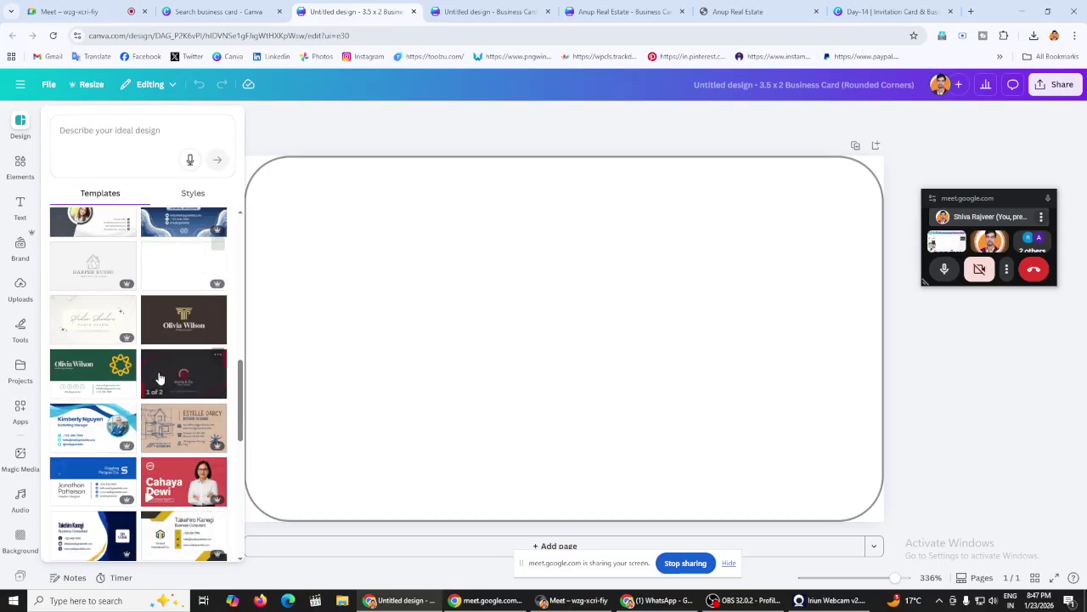
scroll(158, 379, "down", 6)
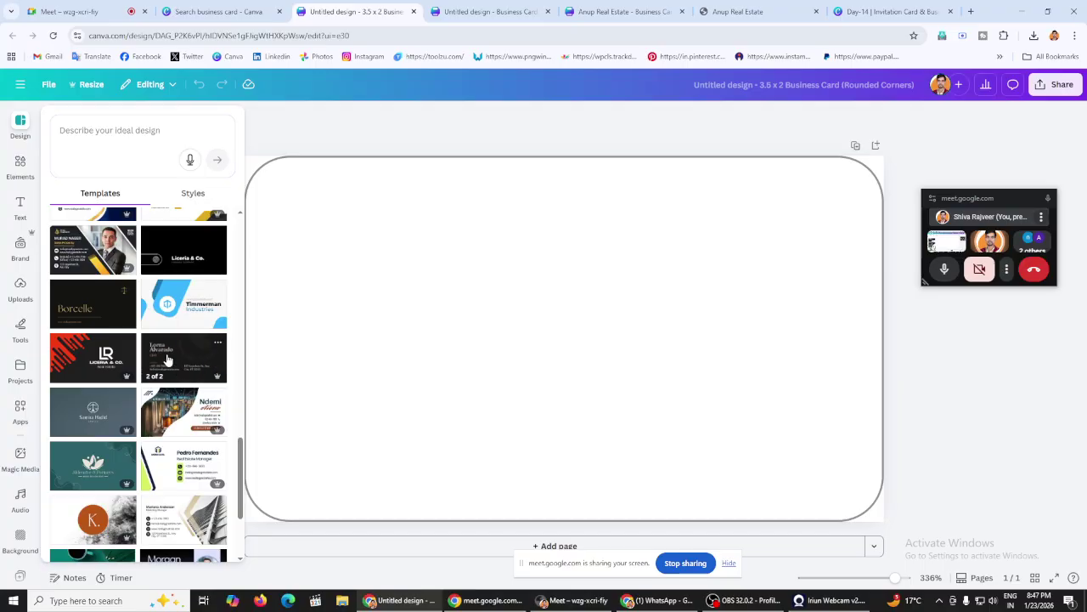
scroll(174, 363, "down", 3)
scroll(169, 360, "down", 2)
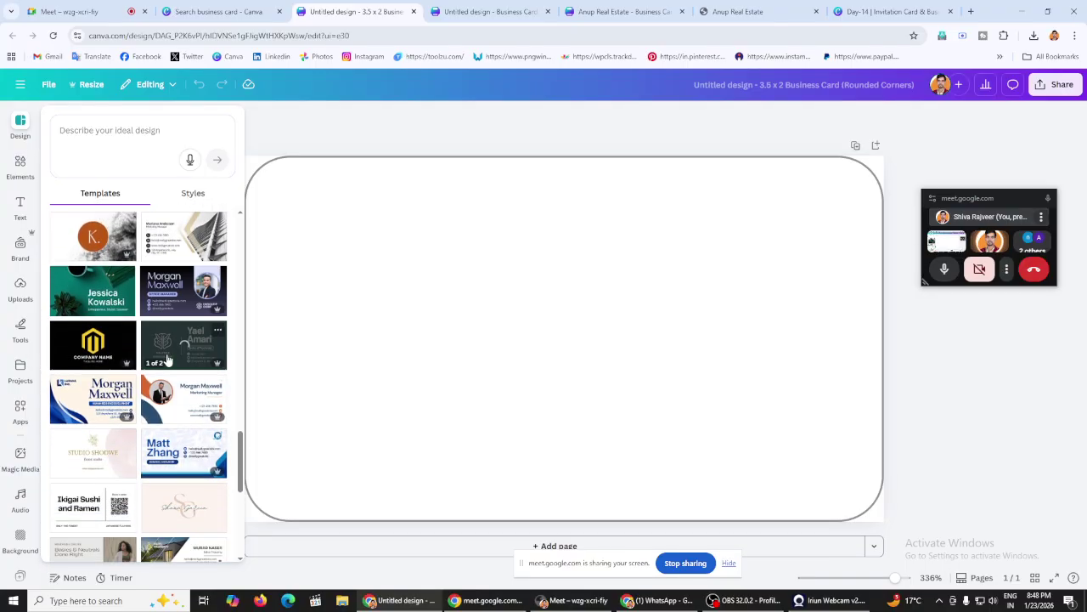
Step: Apply the Black and Yellow Grunge template to both pages and zoom out to about 130%
left_click(93, 343)
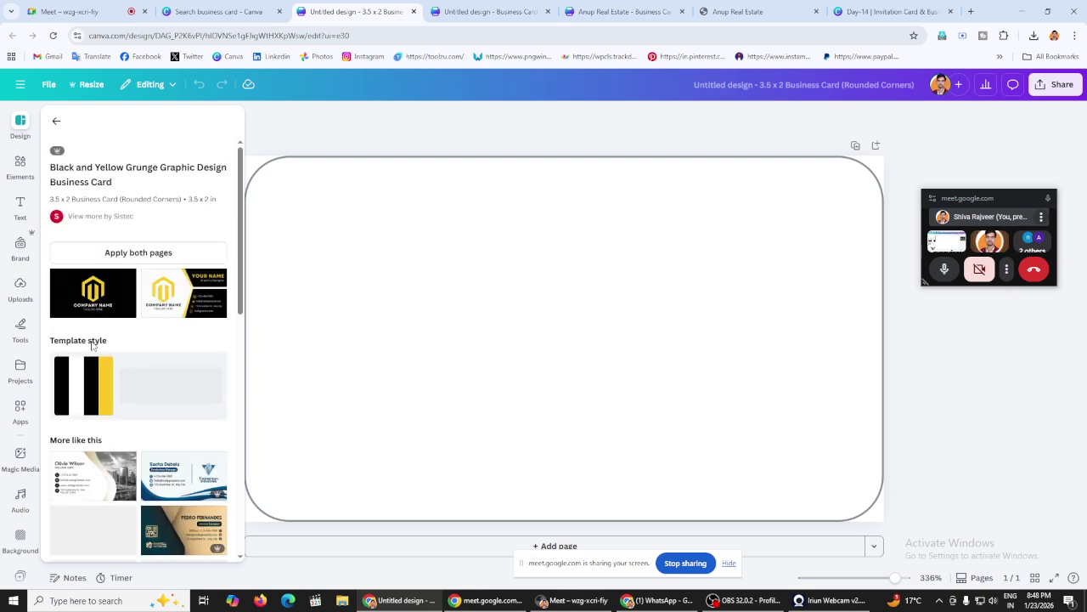
left_click(156, 258)
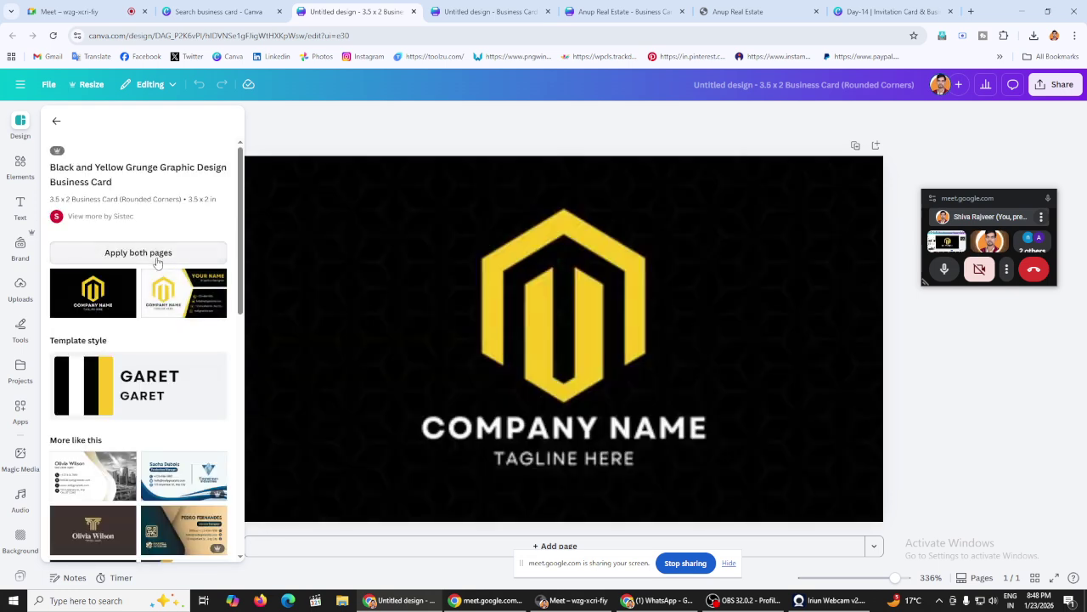
left_click_drag(895, 577, 870, 578)
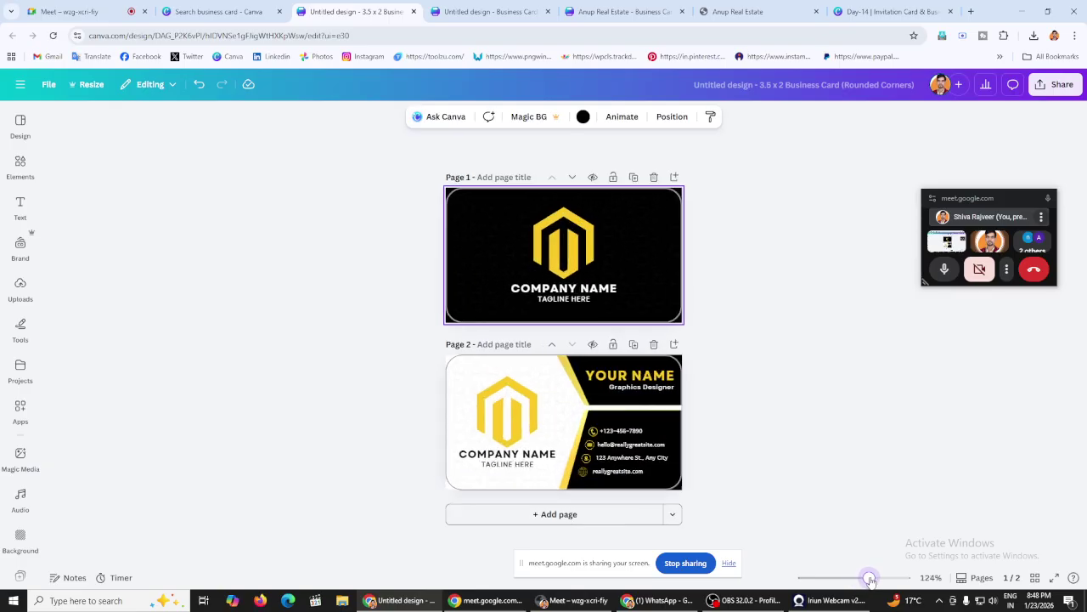
left_click(880, 355)
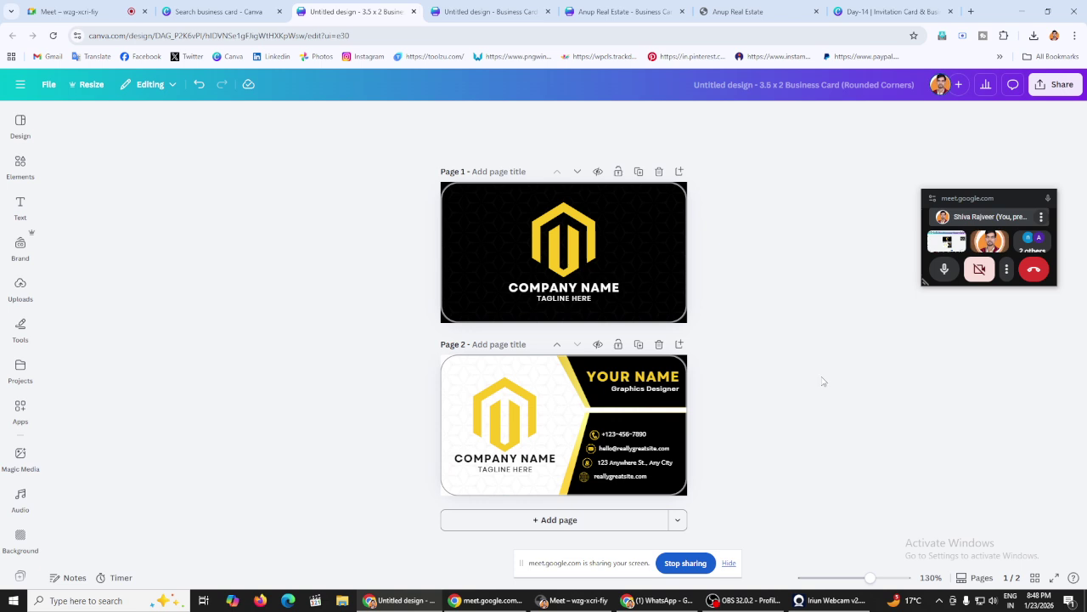
Step: Replace the YOUR NAME placeholder on the back with the cardholder's name
double_click(646, 374)
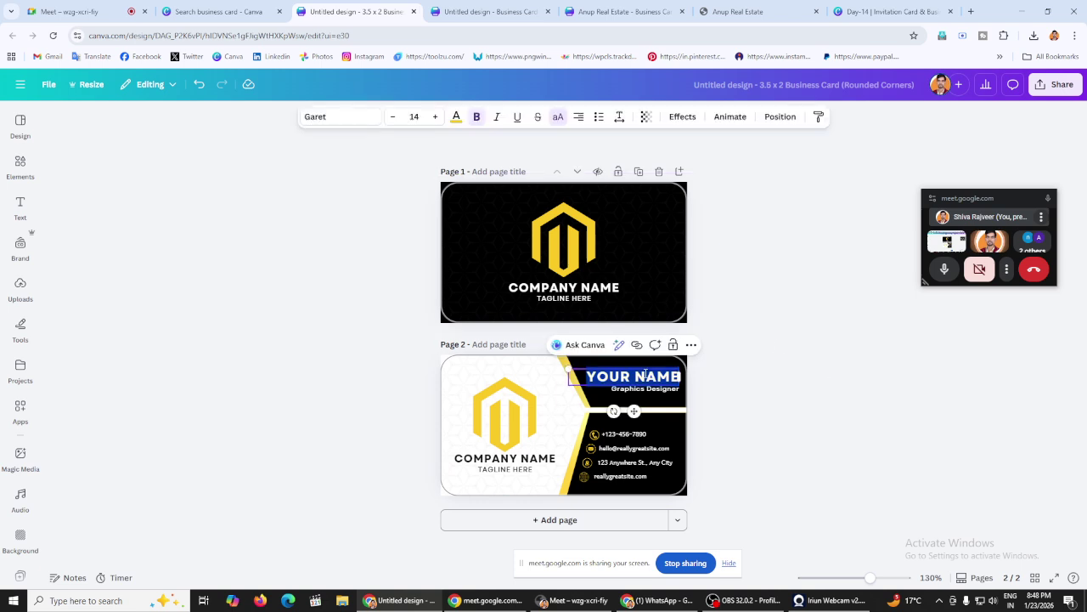
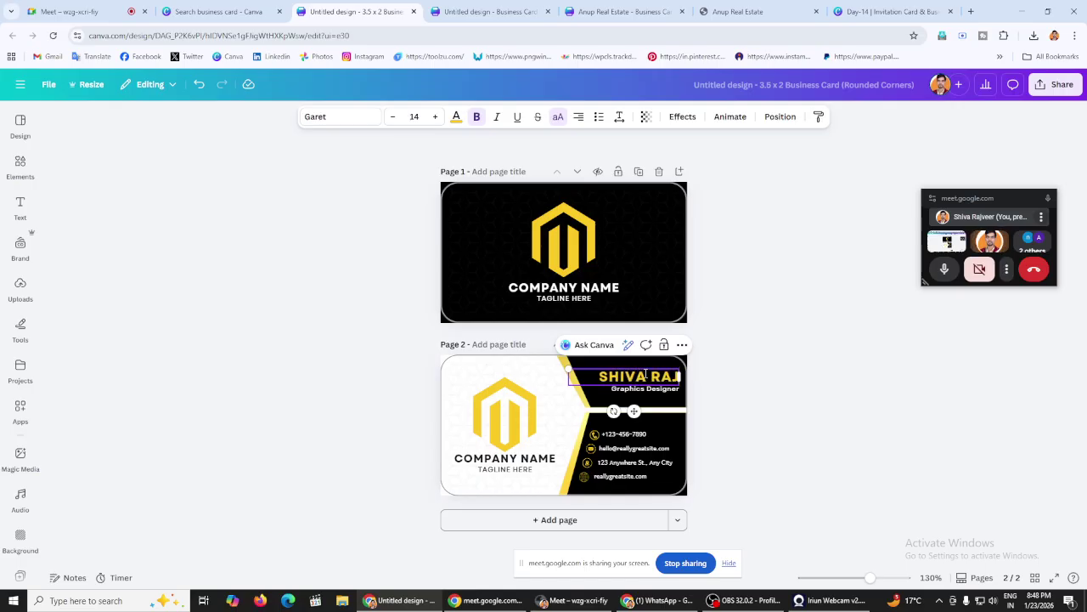
left_click(816, 279)
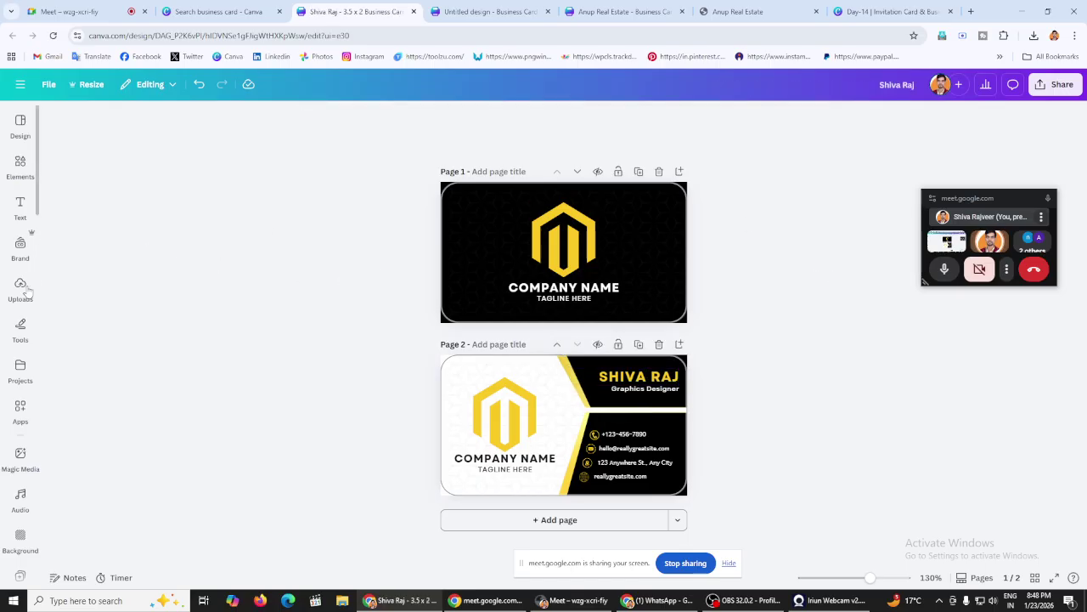
left_click(20, 289)
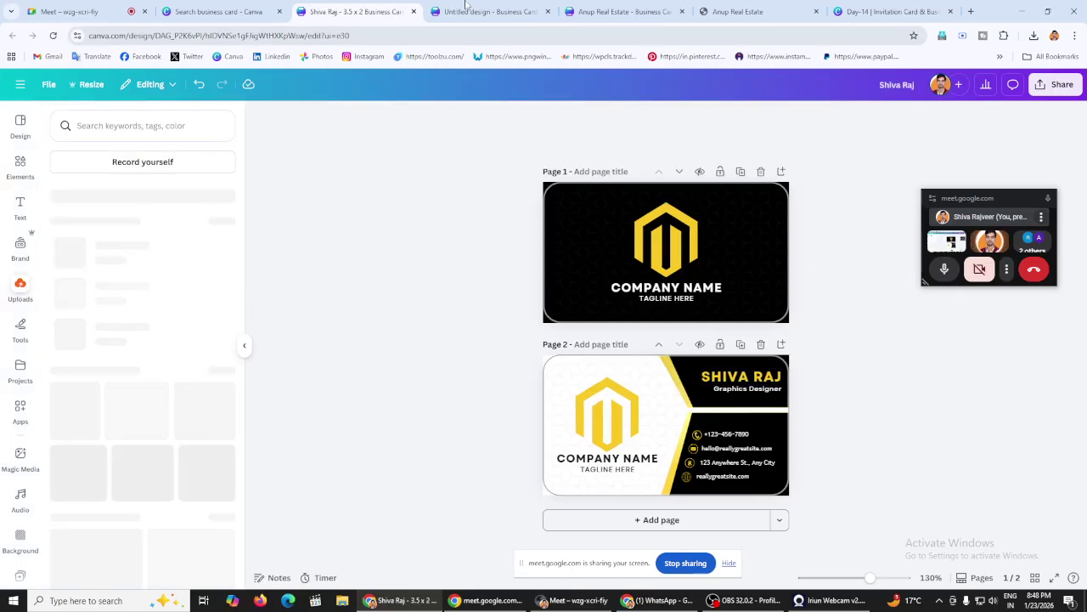
Step: Copy the round C logo from the Anup Real Estate design onto the new card's front
left_click(739, 11)
left_click(648, 7)
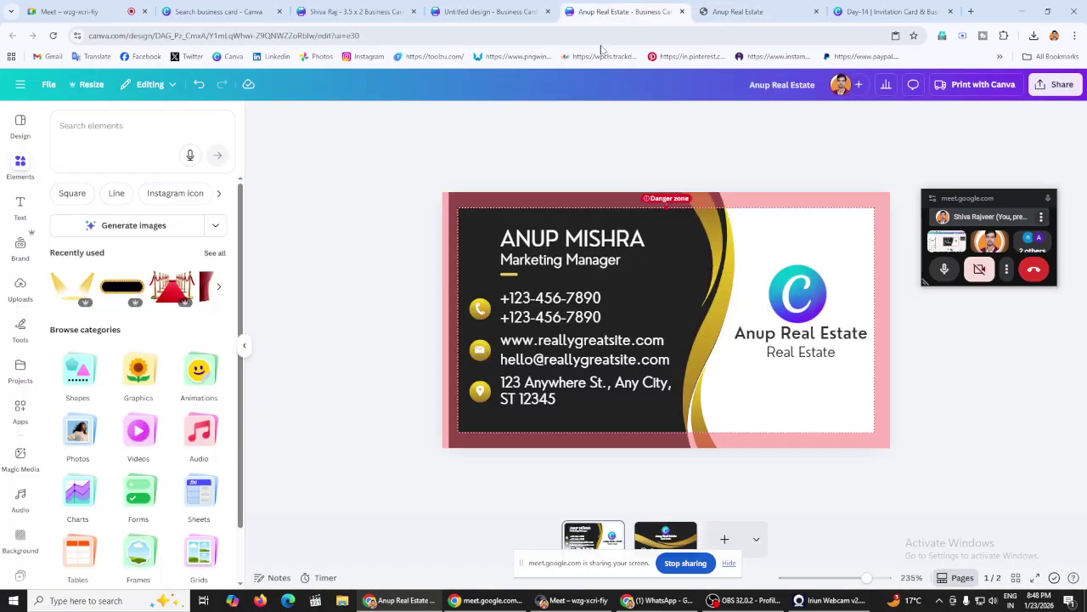
right_click(786, 299)
left_click(826, 230)
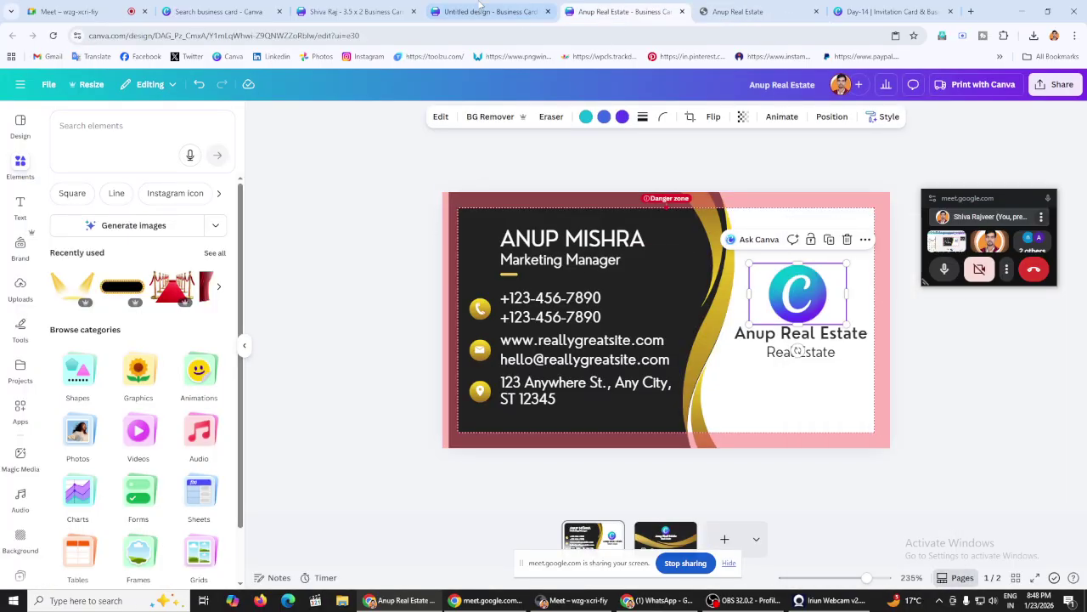
left_click(489, 11)
left_click(355, 11)
left_click(598, 233)
right_click(599, 233)
left_click(637, 250)
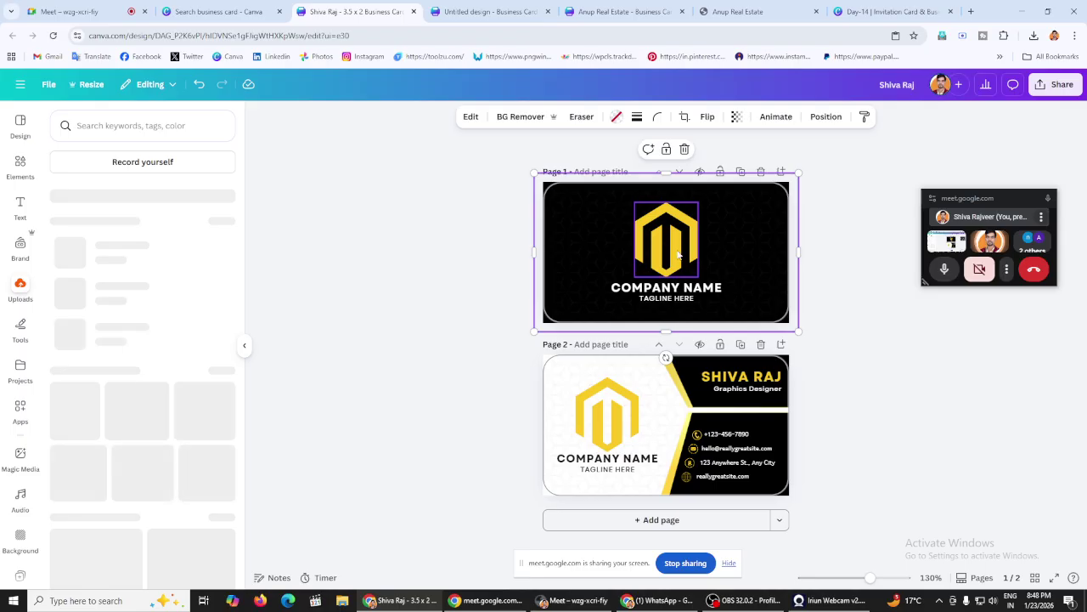
Step: Replace the yellow emblem with the enlarged C logo, lock the background, and centre the logo above COMPANY NAME
left_click_drag(678, 255, 425, 226)
right_click(637, 231)
left_click(671, 251)
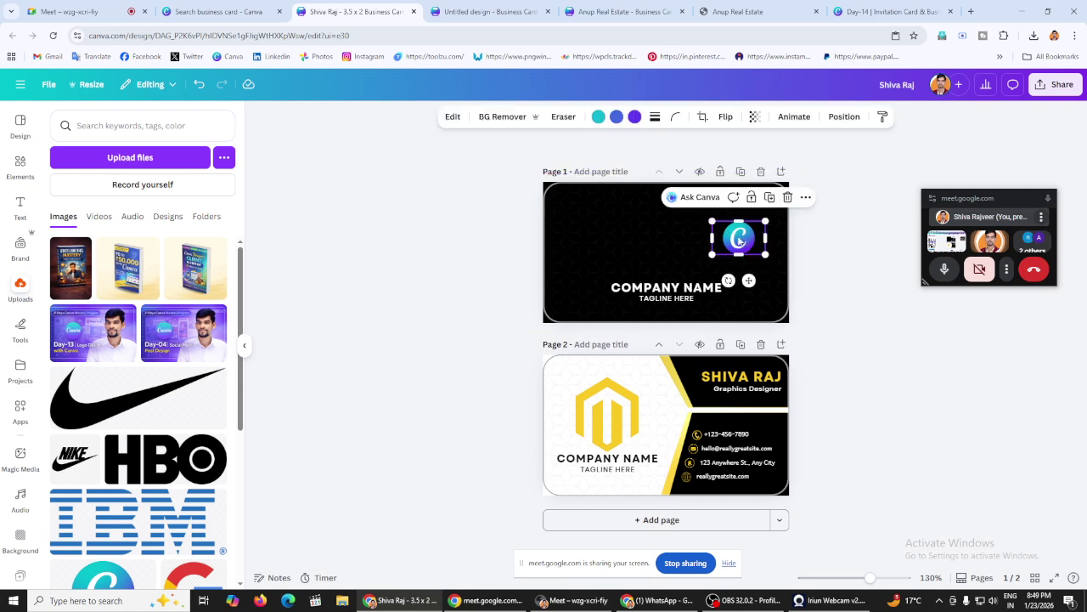
left_click_drag(724, 232, 644, 201)
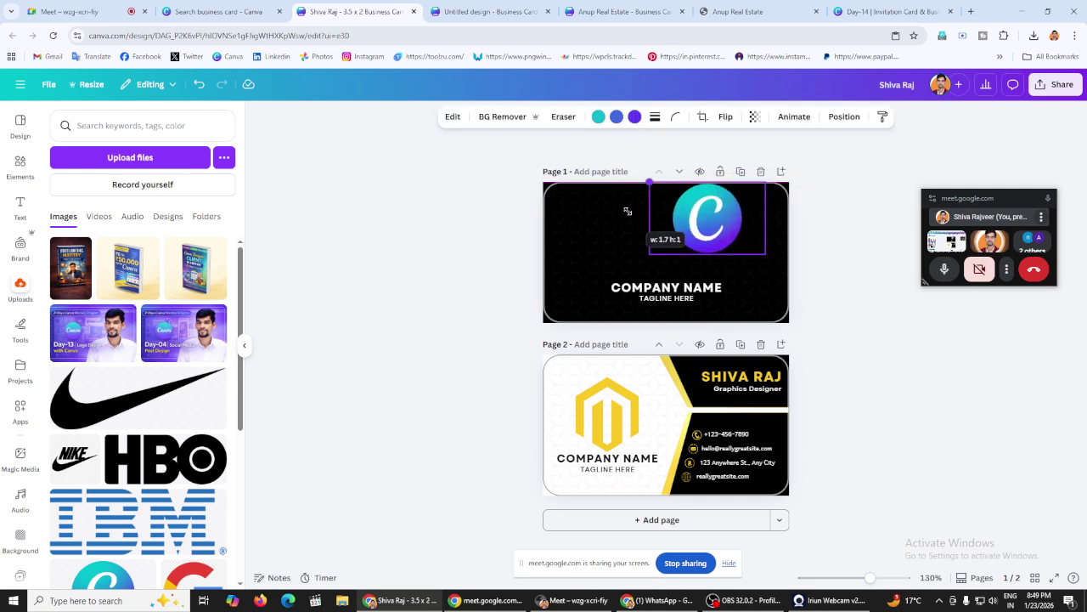
left_click(407, 236)
left_click_drag(728, 238, 815, 249)
left_click(613, 259)
left_click(667, 150)
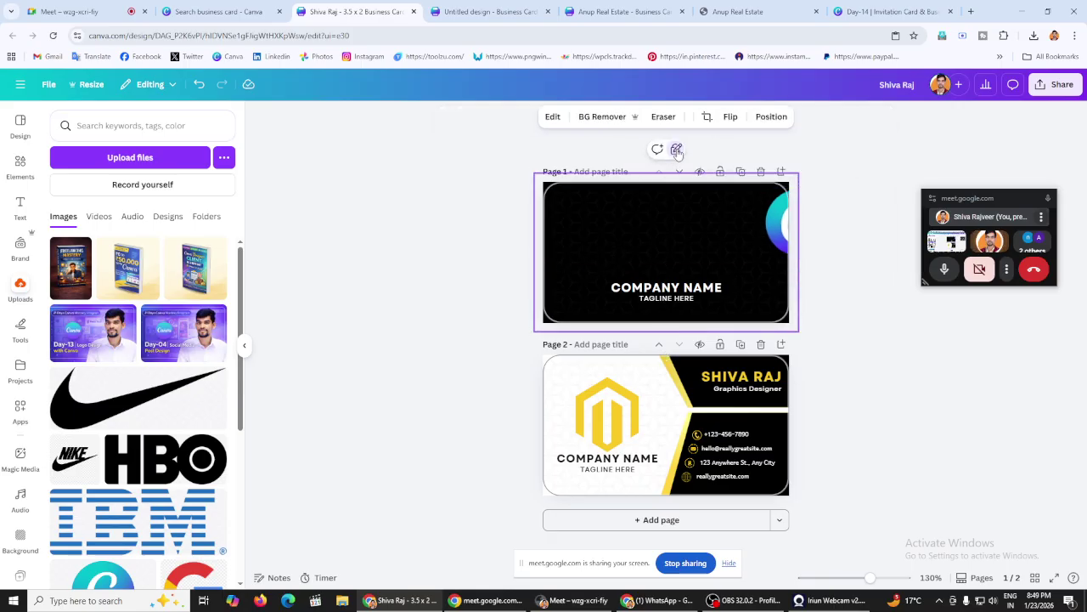
left_click(675, 150)
left_click_drag(802, 242, 640, 245)
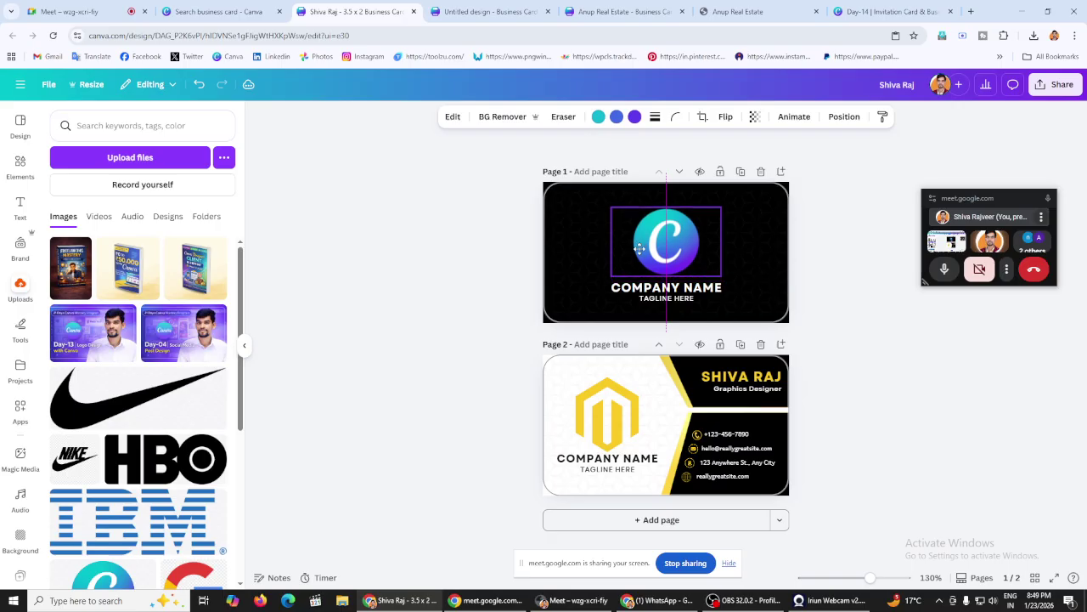
left_click(347, 221)
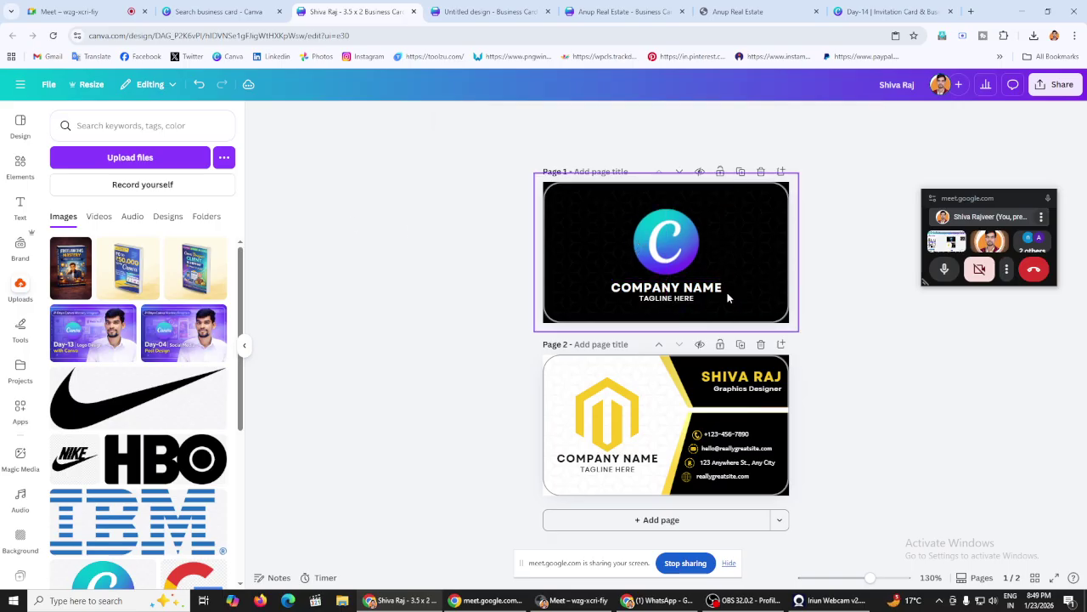
Step: Rename the front's COMPANY NAME to ANUP GRAPHIX
double_click(676, 287)
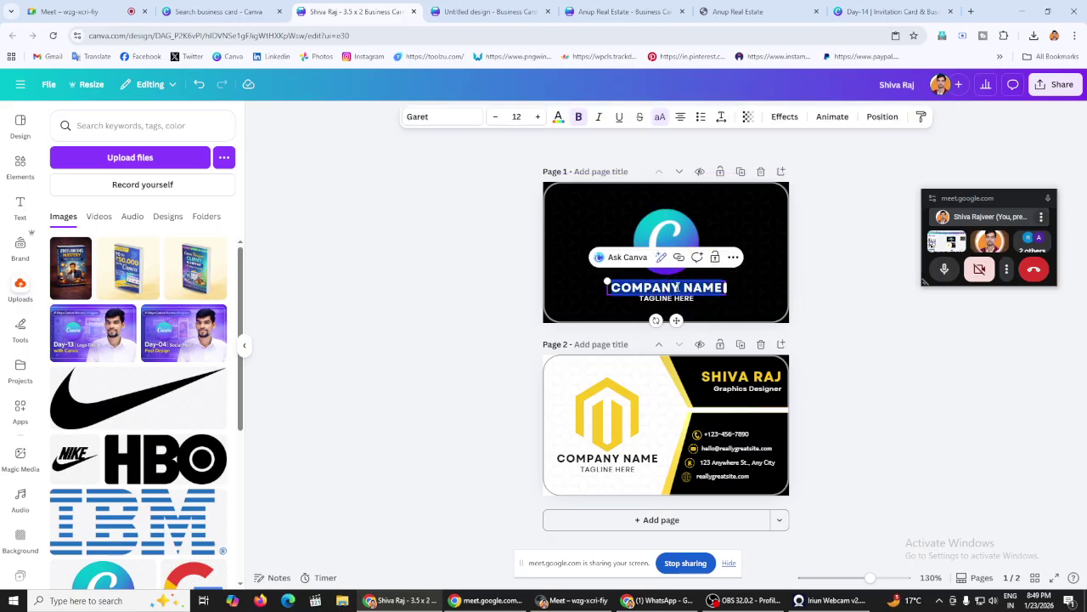
type("ANUP REA")
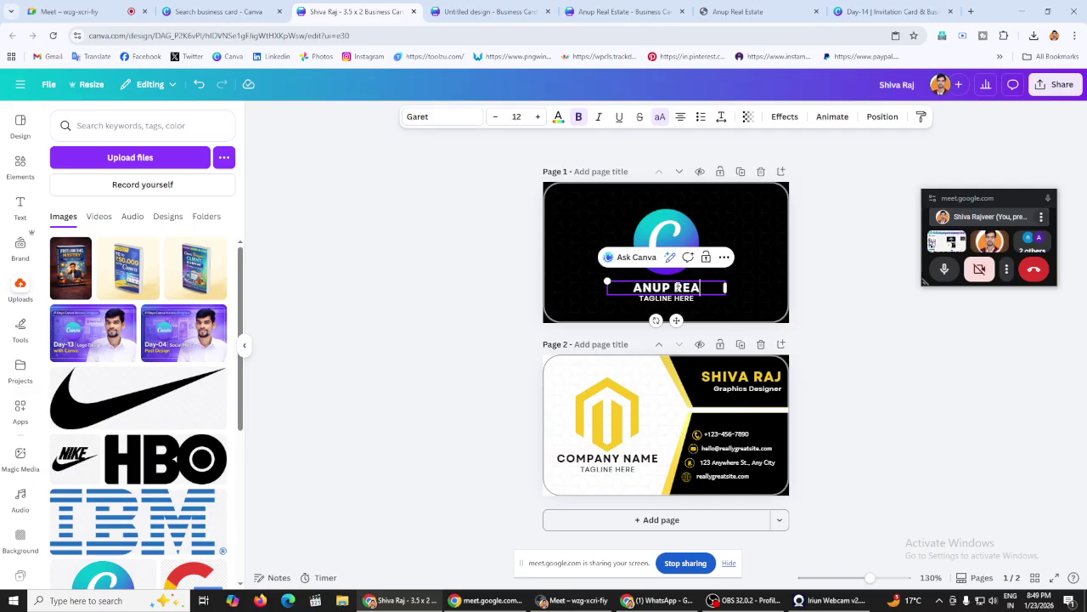
type("L E")
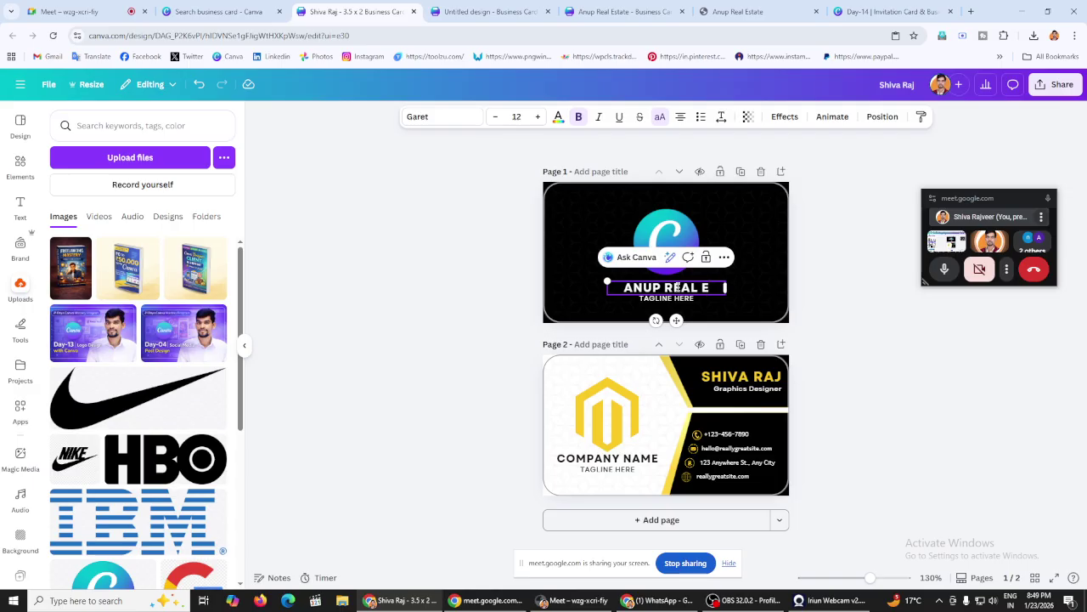
key("BackSpace")
key("BackSpace")
key("BackSpace")
key("BackSpace")
key("BackSpace")
key("BackSpace")
key("BackSpace")
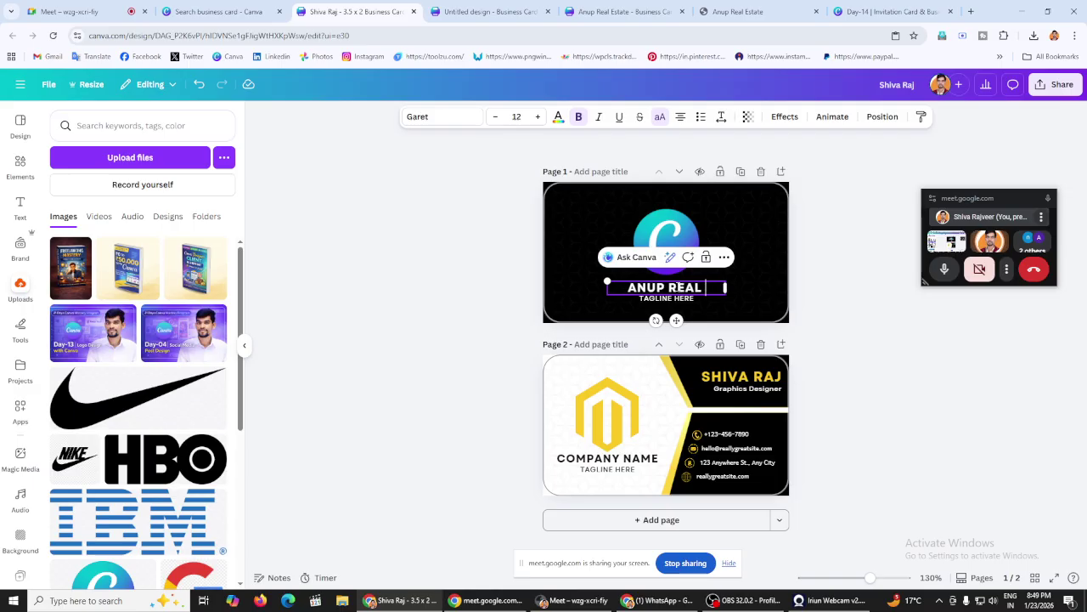
type("GRAPHIX")
left_click(410, 290)
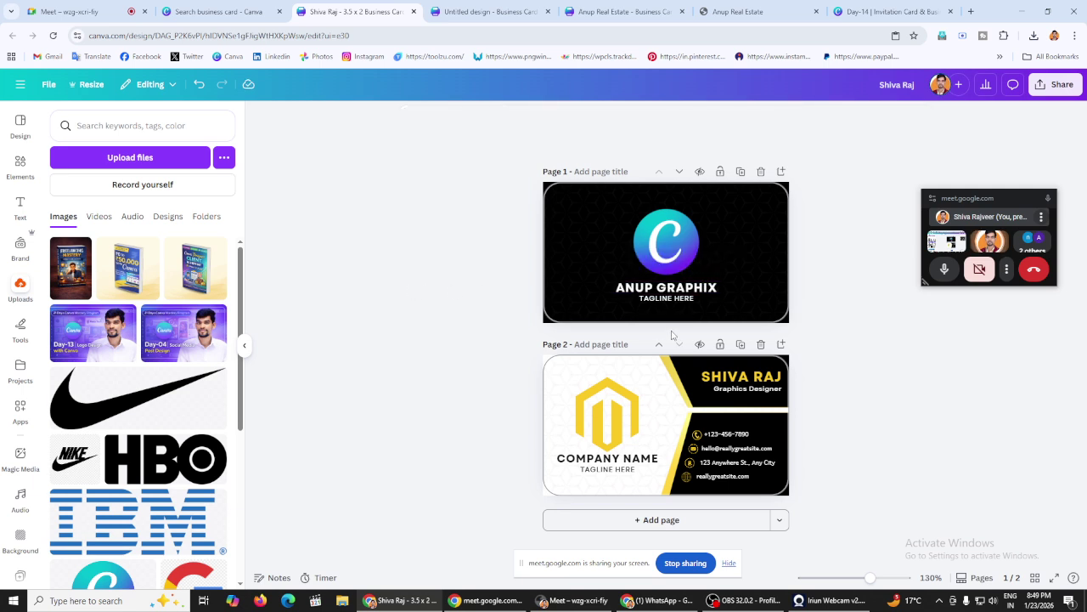
Step: Change the tagline to YOUR BRANDING PARTNER and widen its box to fit one line
left_click(672, 297)
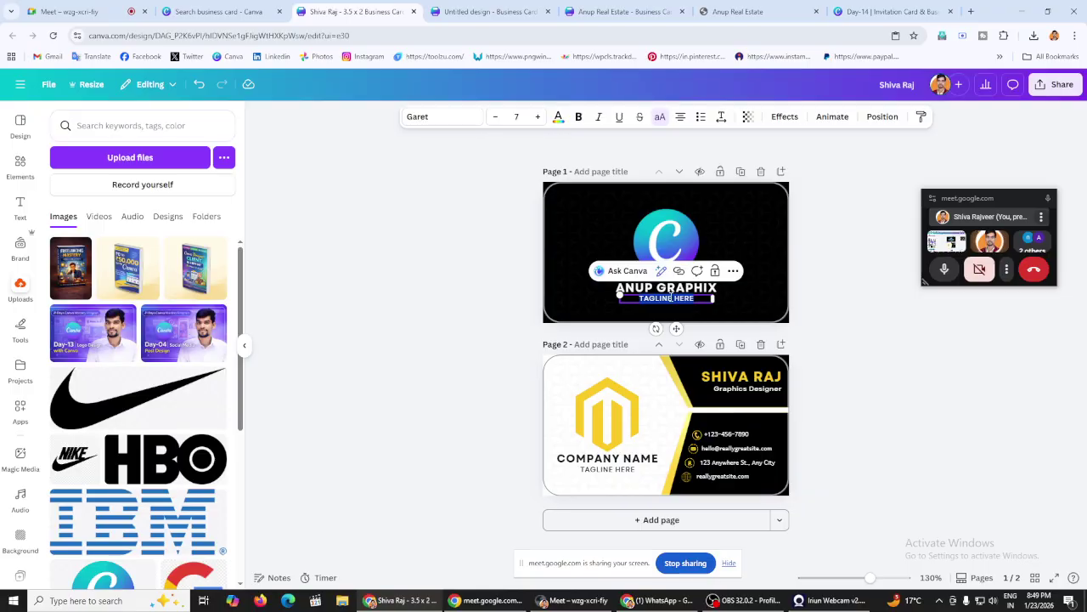
type("YOUR BRAND")
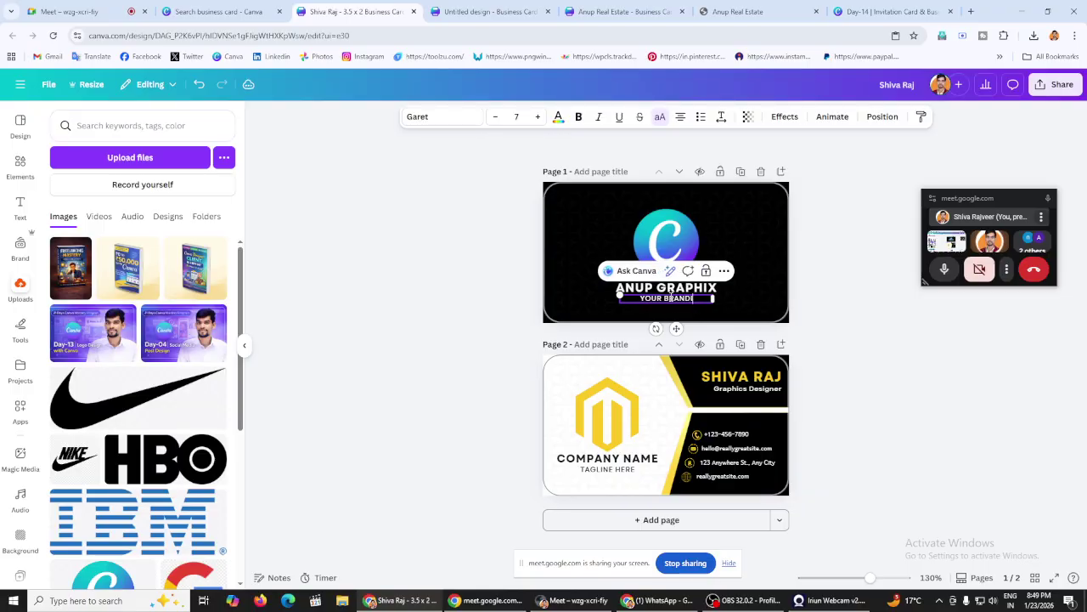
type("ING PARTNE")
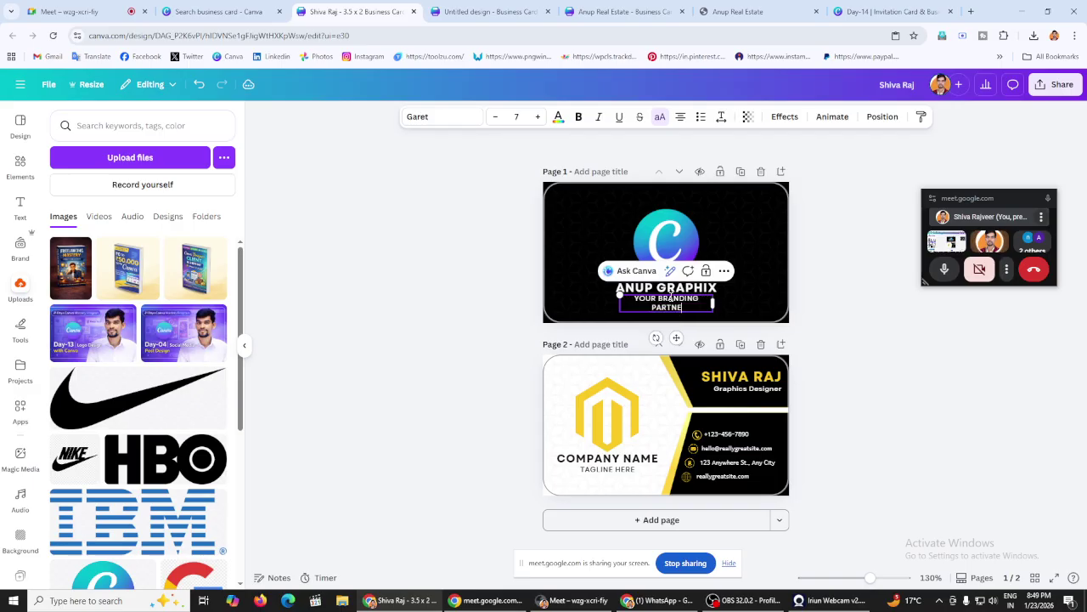
key("BackSpace")
key("BackSpace")
key("ctrl+a")
key("Right")
type("NER")
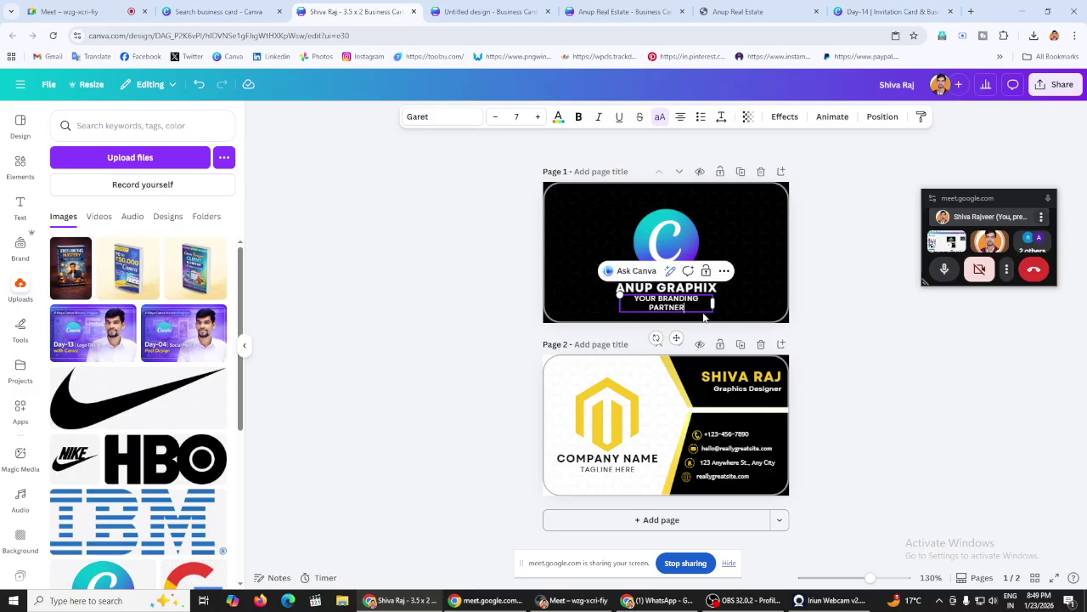
left_click_drag(714, 299, 723, 299)
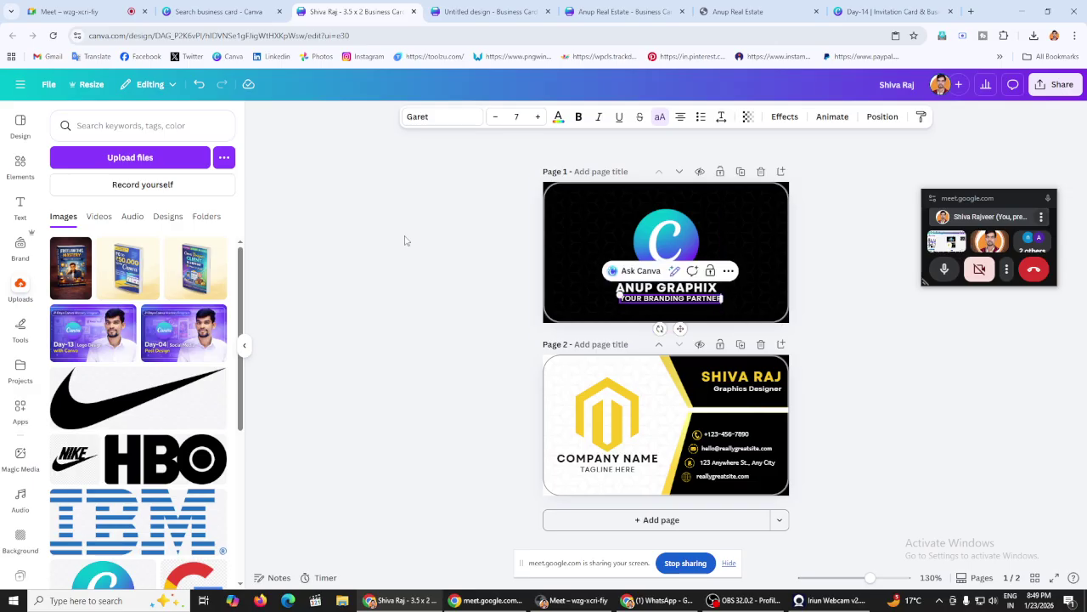
left_click(403, 241)
Step: Enlarge ANUP GRAPHIX slightly and recentre it under the C logo
left_click(622, 287)
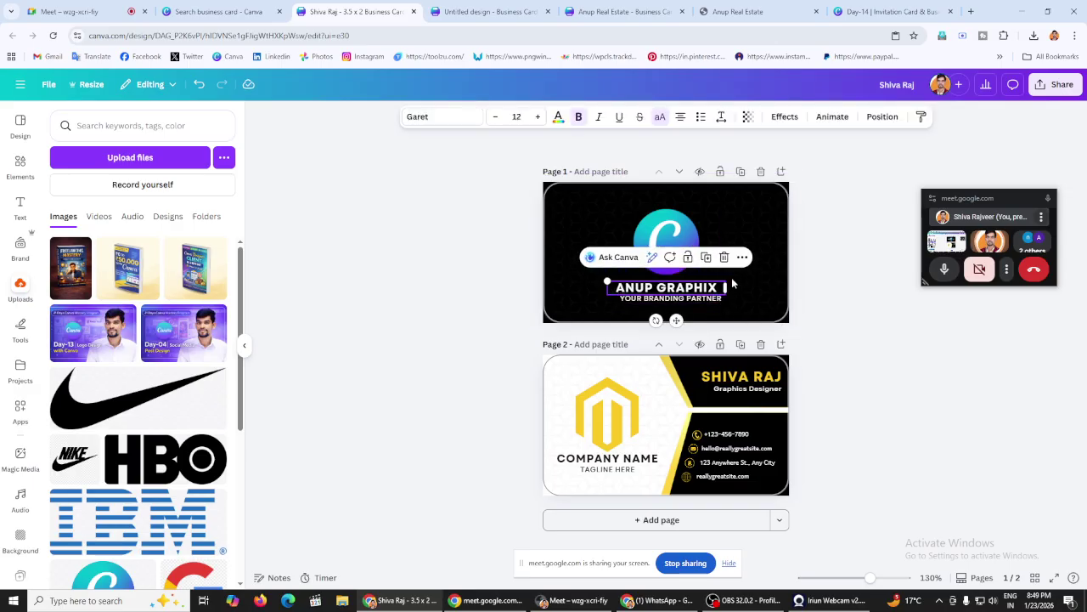
left_click_drag(604, 276, 583, 274)
left_click(480, 275)
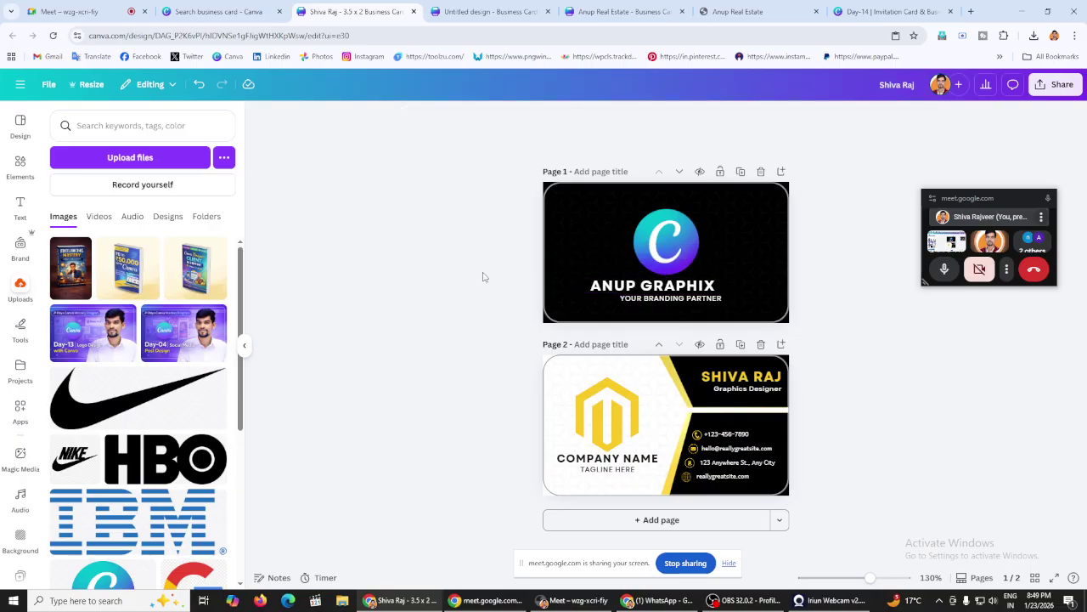
left_click_drag(689, 286, 702, 283)
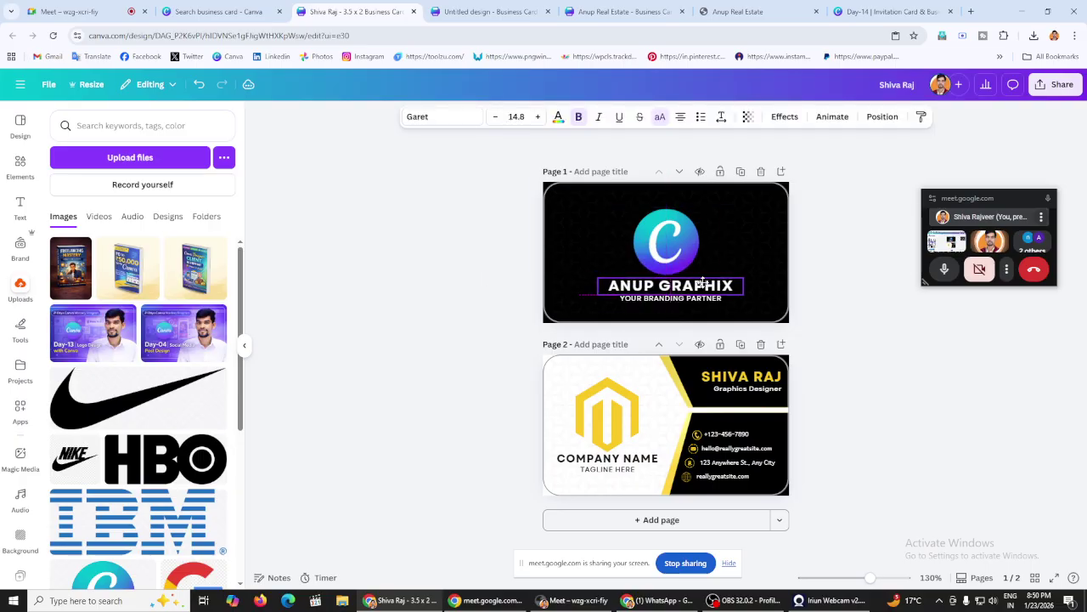
left_click(418, 279)
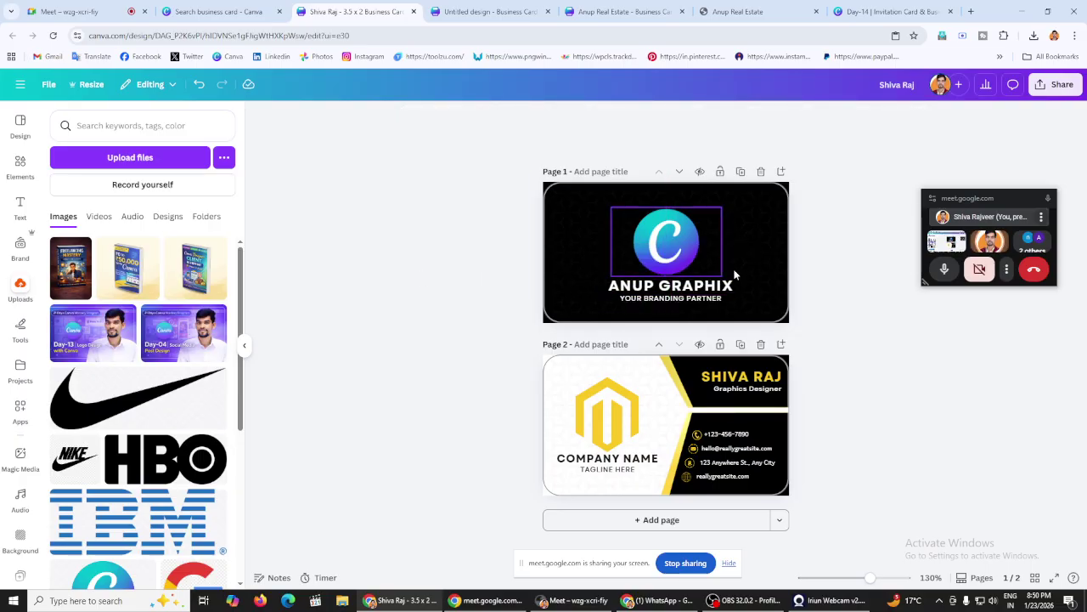
left_click(574, 238)
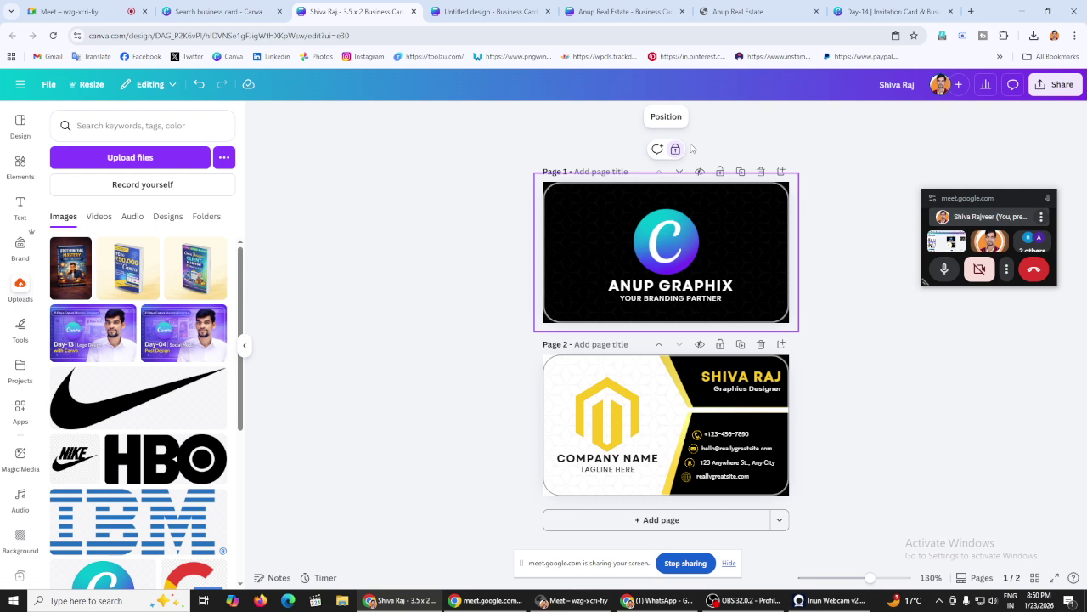
Step: Inspect the front background, the back card image and the front logo's options
left_click(677, 173)
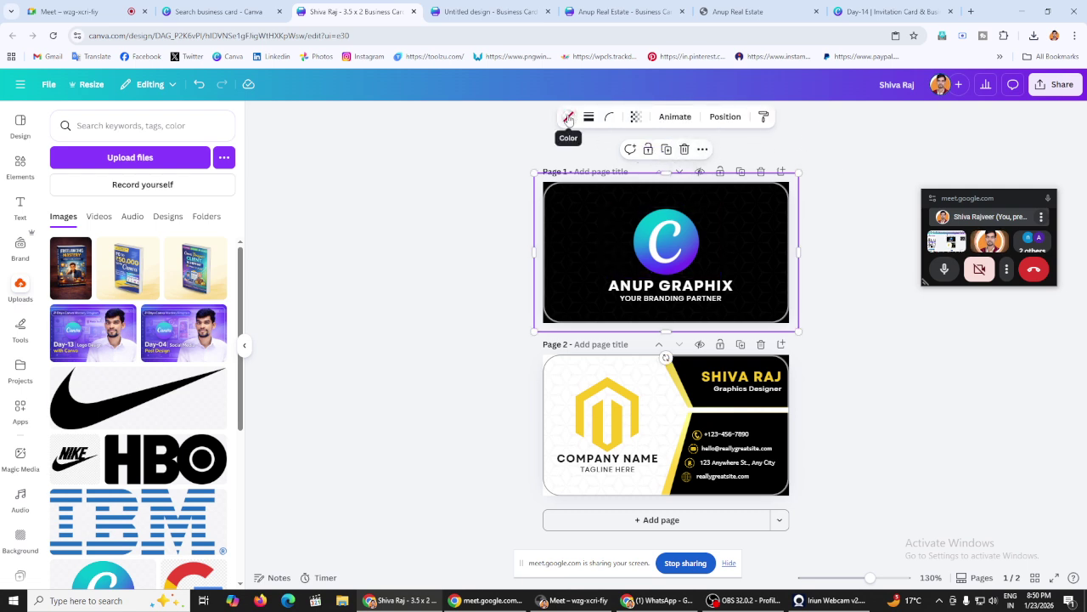
left_click(463, 289)
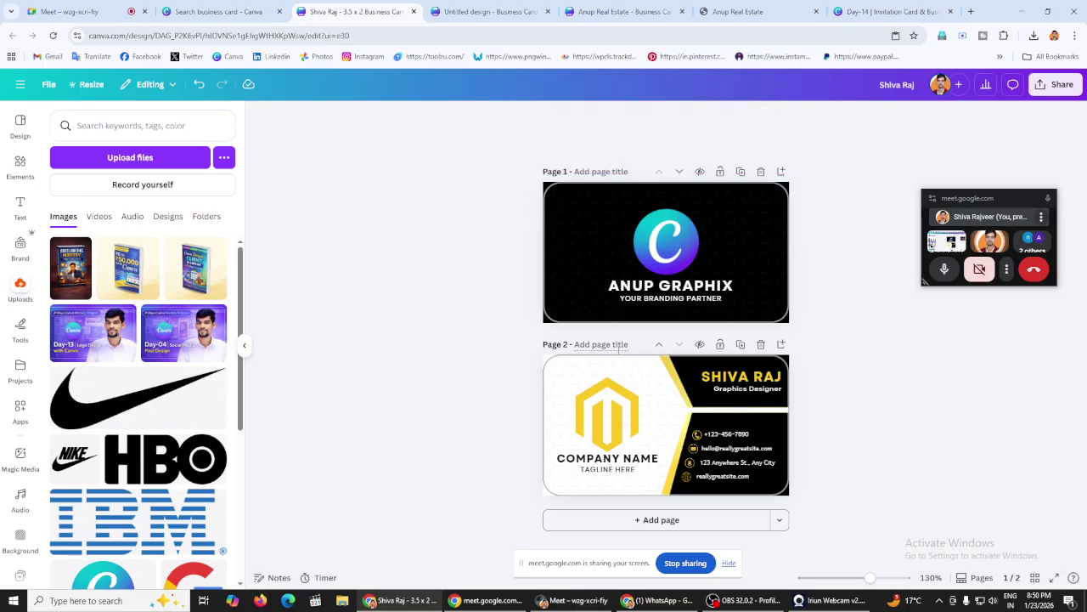
left_click(581, 374)
left_click(427, 253)
left_click(683, 265)
right_click(683, 265)
left_click(717, 212)
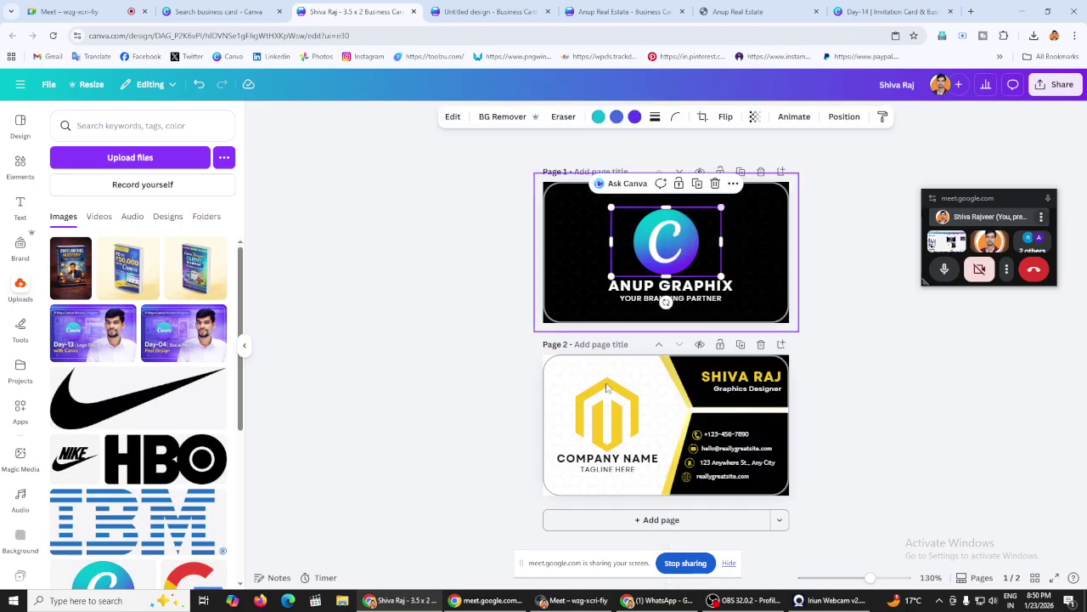
Step: Duplicate the logo and place the copy on the back's left side above COMPANY NAME
left_click(592, 399)
right_click(593, 399)
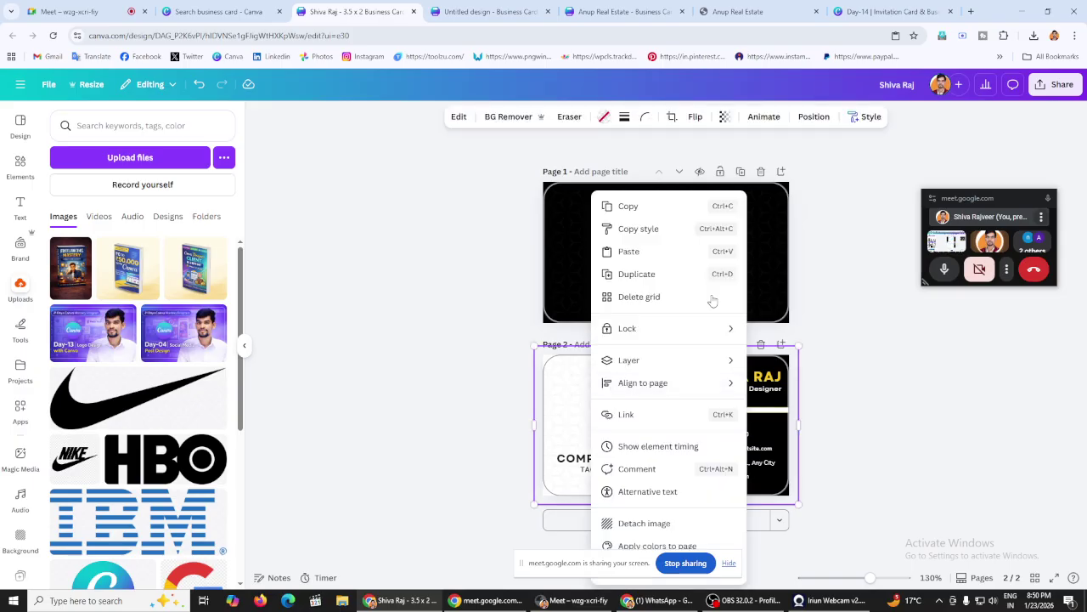
left_click(636, 273)
left_click_drag(618, 405, 720, 411)
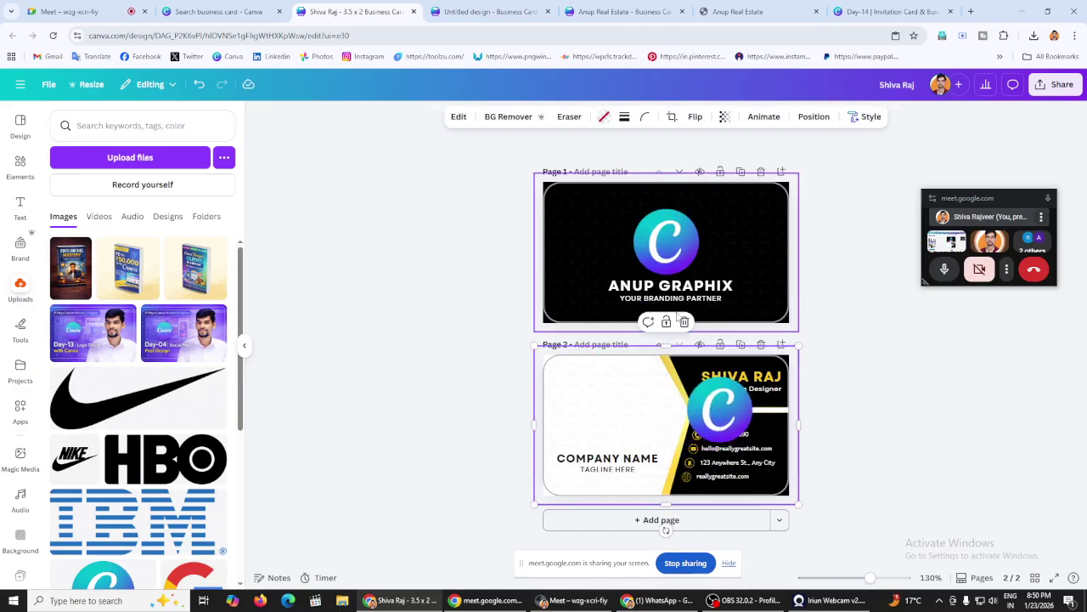
left_click(731, 420)
left_click_drag(732, 420, 624, 422)
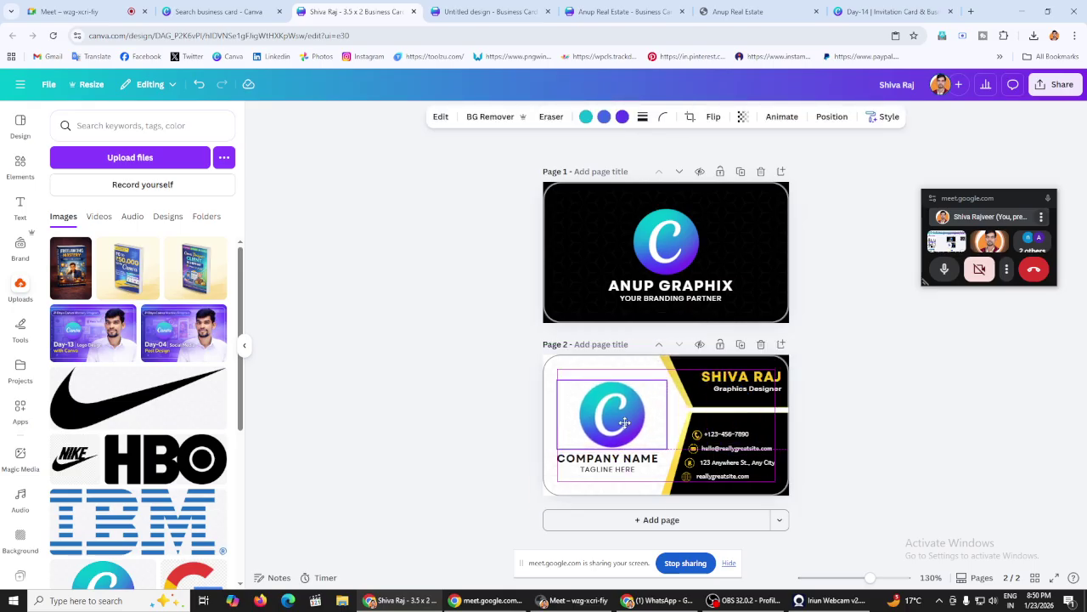
left_click(446, 384)
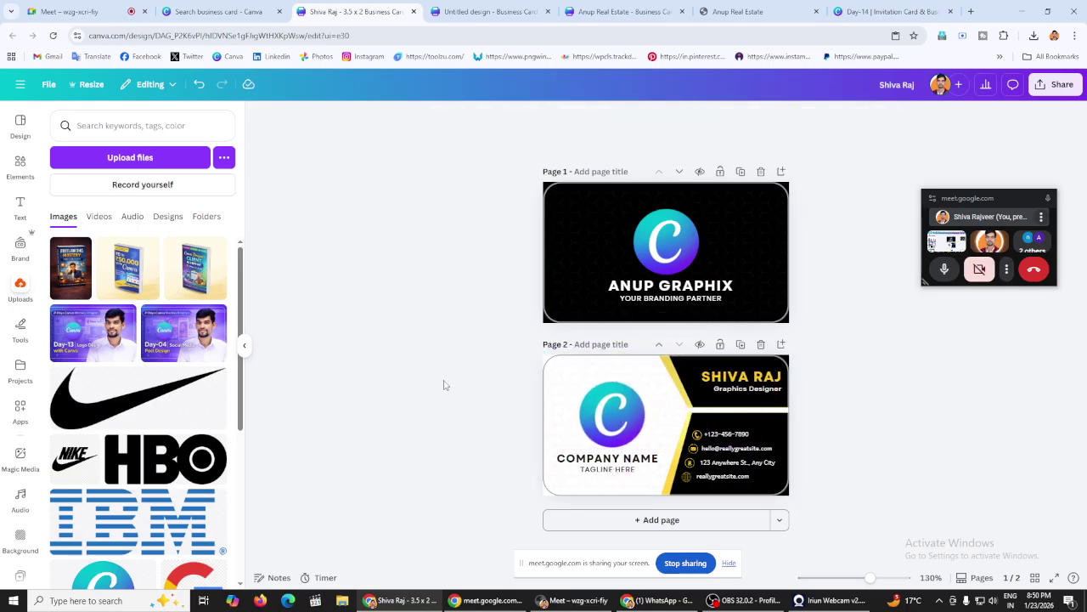
Step: Copy ANUP GRAPHIX from the front and paste it over the back's COMPANY NAME placeholder
left_click(674, 287)
double_click(674, 286)
right_click(674, 287)
left_click(704, 357)
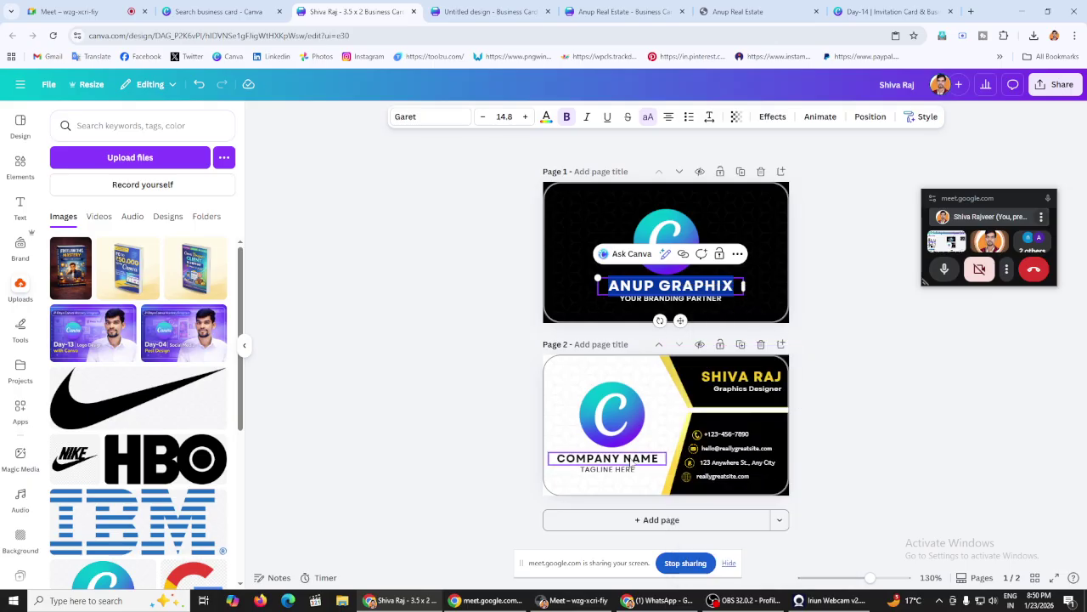
double_click(623, 459)
right_click(623, 457)
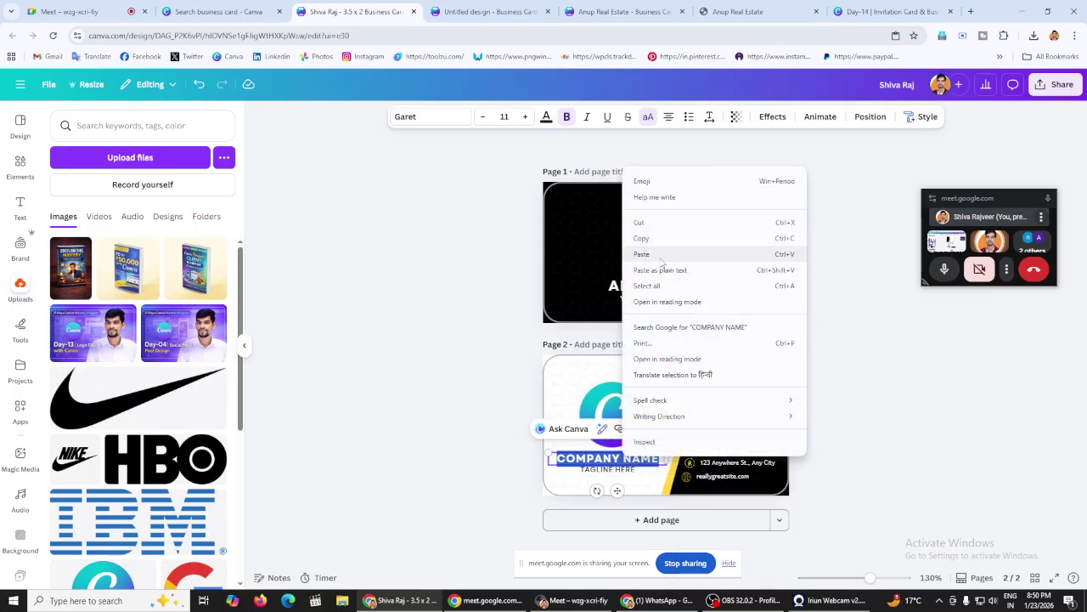
left_click(662, 257)
left_click(365, 309)
Step: Replace the back's TAGLINE HERE with YOUR BRANDING PARTNER and widen it to one line
double_click(668, 300)
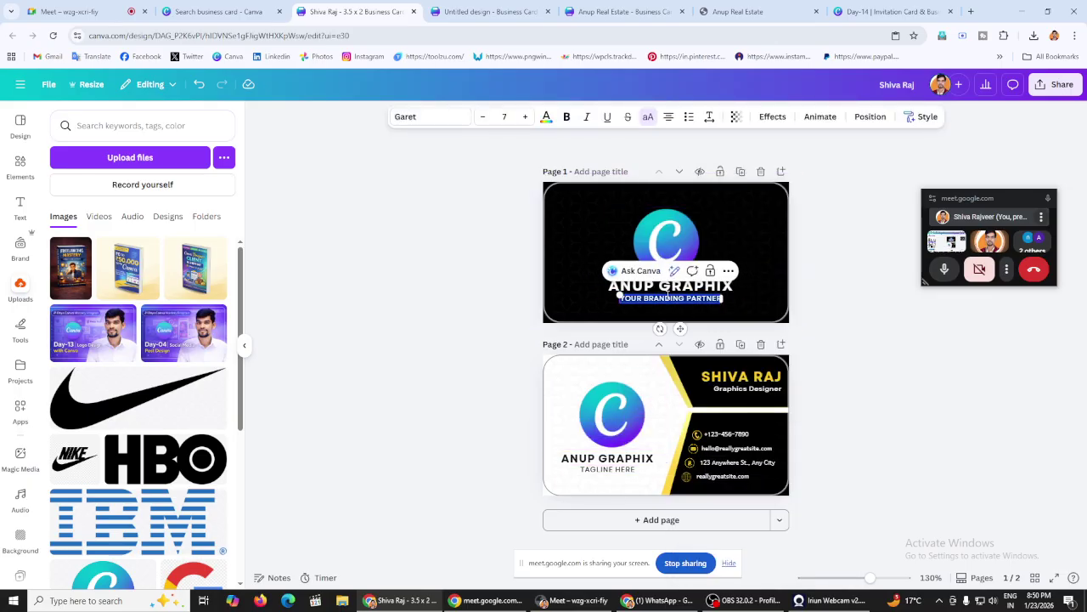
right_click(668, 299)
left_click(705, 367)
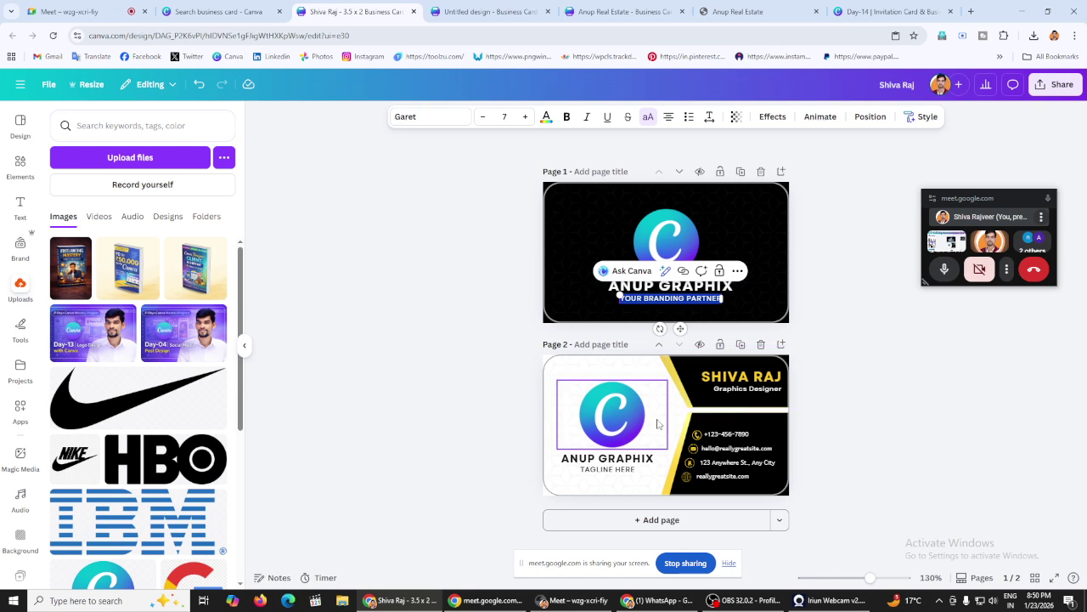
double_click(621, 469)
right_click(621, 468)
left_click(652, 266)
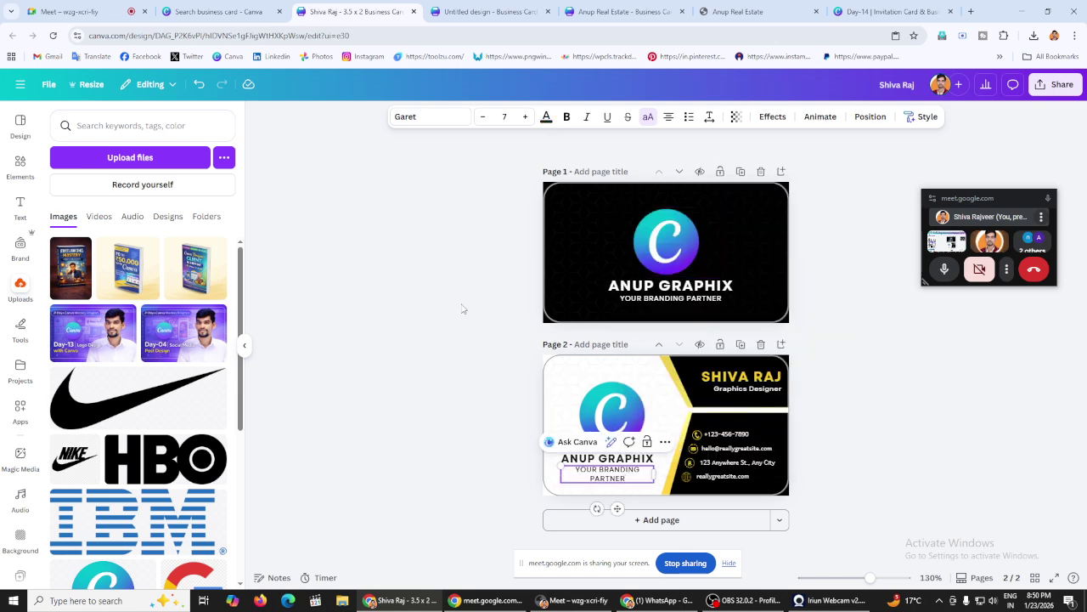
left_click_drag(655, 475, 675, 475)
left_click(428, 436)
Step: Enlarge the back card's ANUP GRAPHIX and nudge it into alignment under the logo
left_click(632, 464)
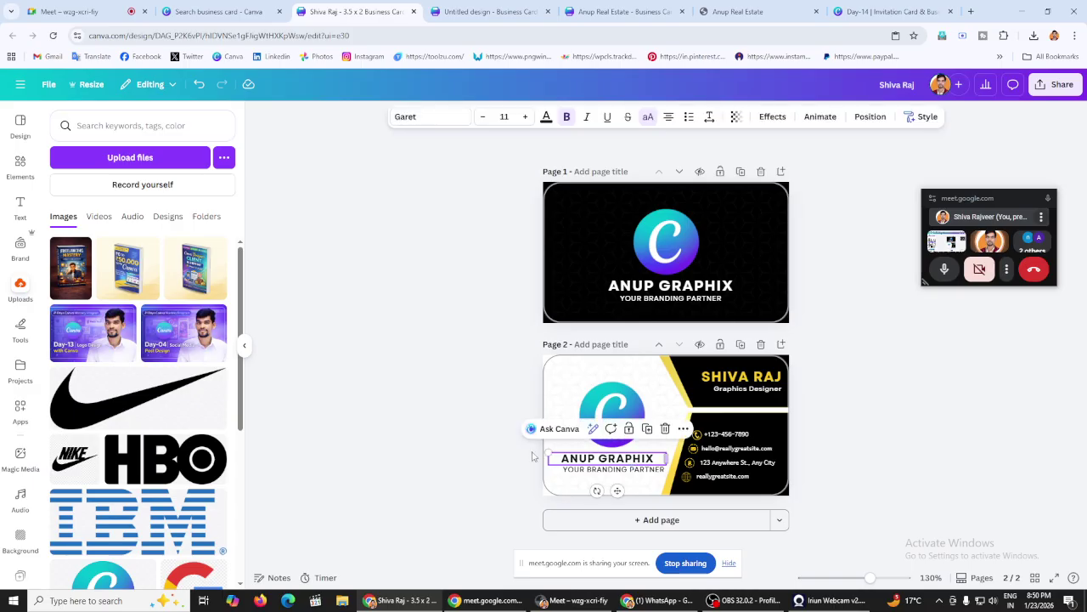
left_click_drag(548, 451, 520, 451)
mouse_move(599, 457)
left_mouse_down()
mouse_move(624, 457)
mouse_move(564, 467)
mouse_move(606, 472)
left_mouse_up()
left_click(560, 467)
left_click(431, 440)
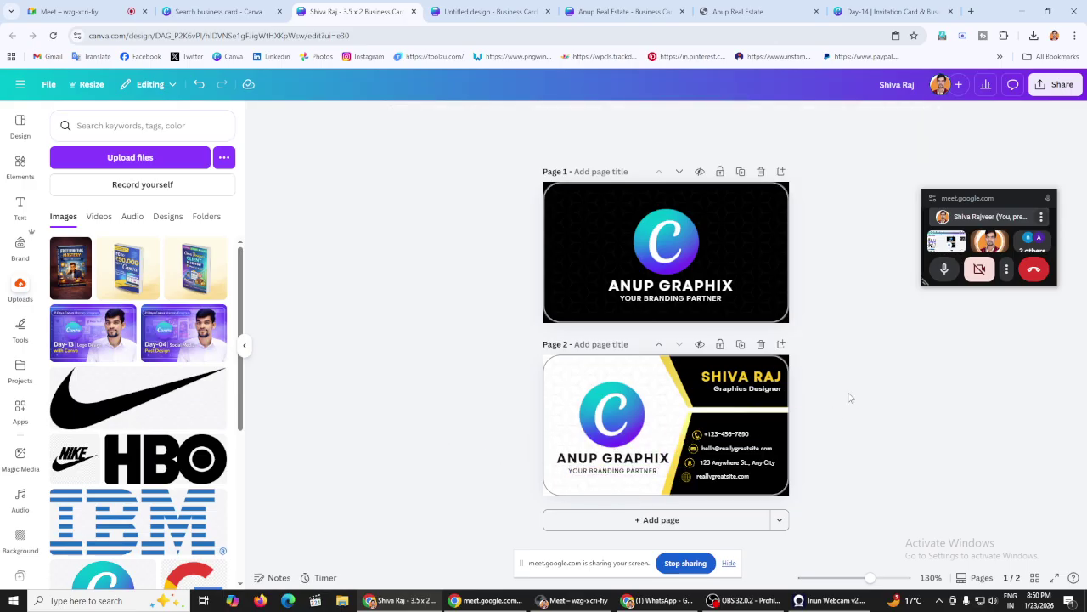
left_click(610, 457)
left_click(610, 457)
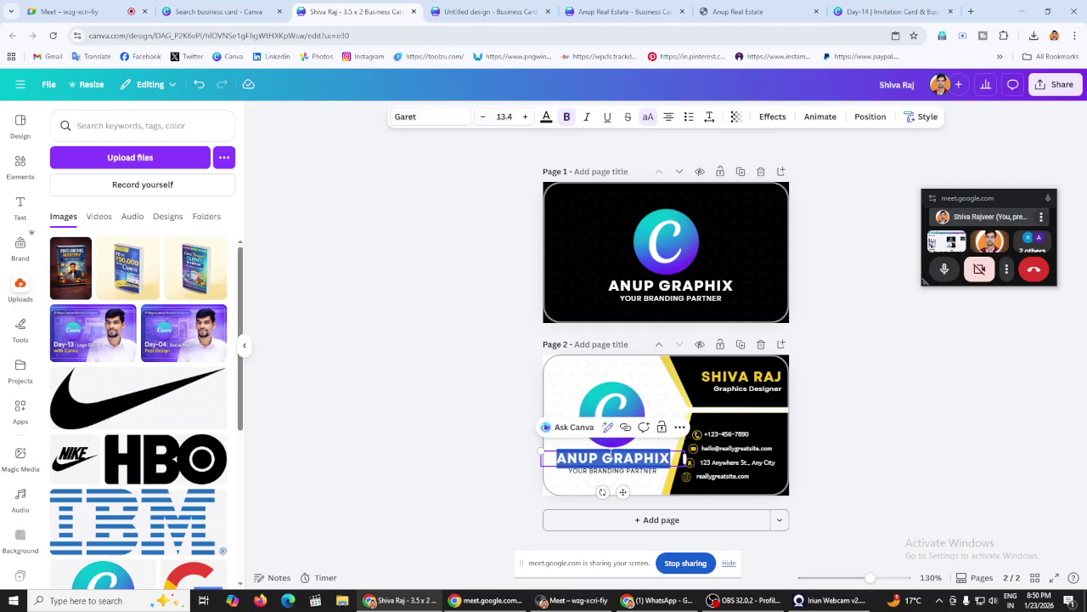
left_click(748, 375)
left_click(753, 375)
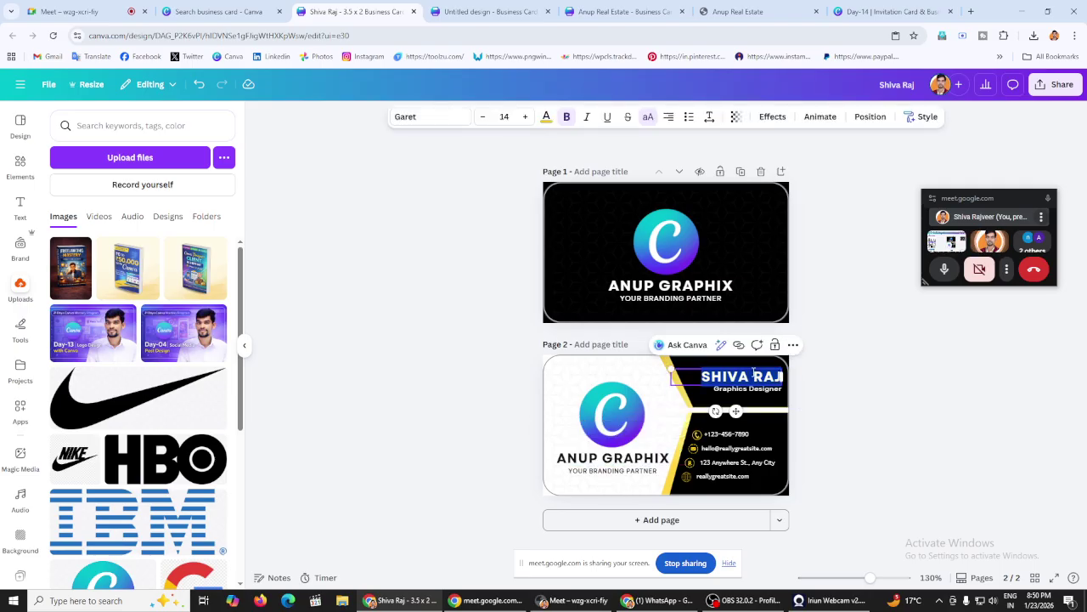
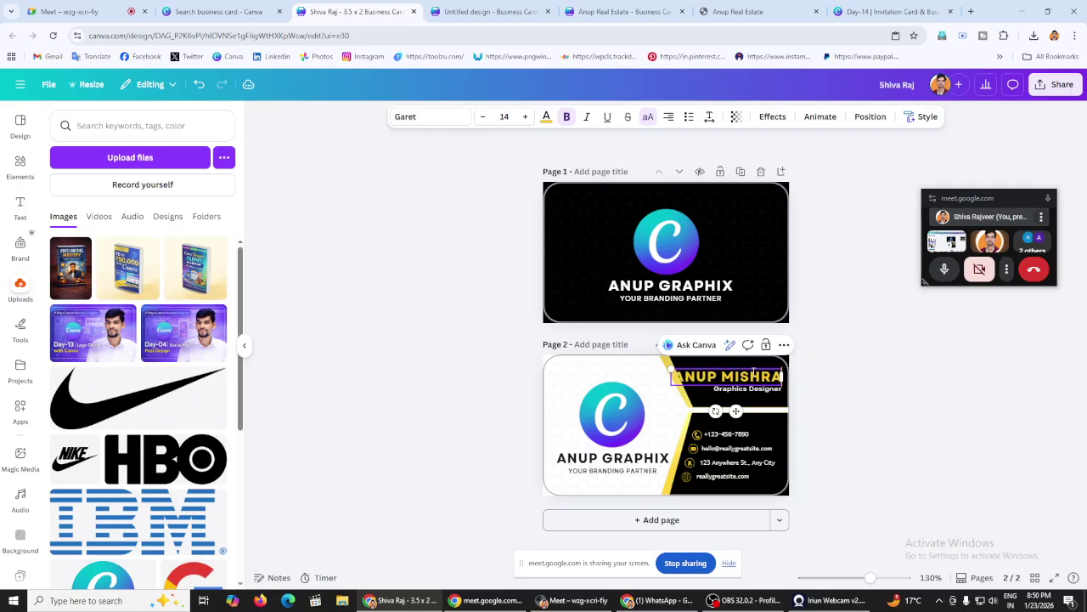
left_click(845, 386)
left_click(684, 376)
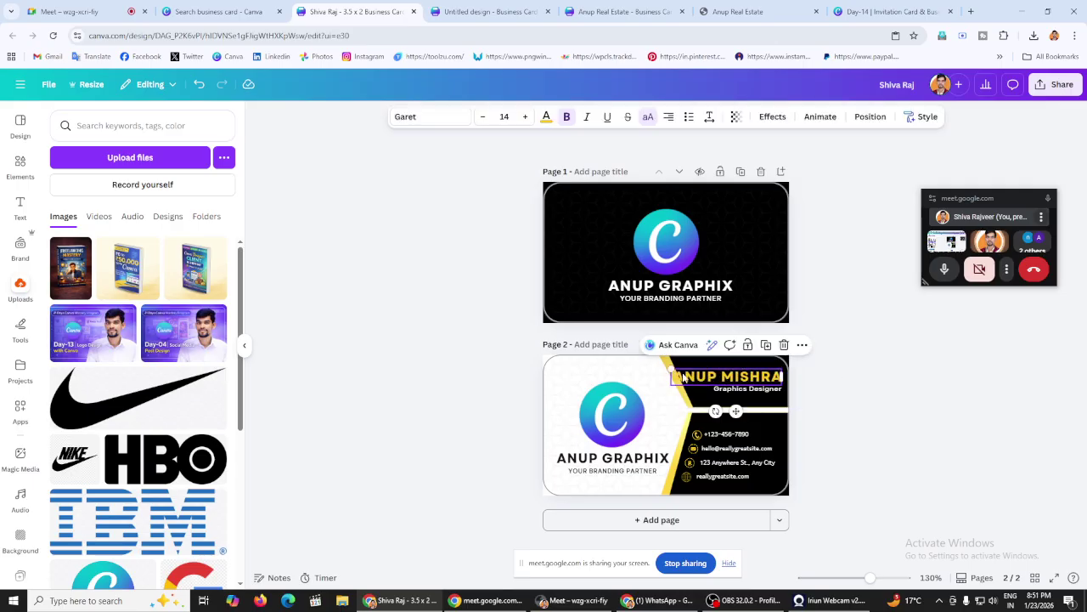
left_click_drag(670, 367, 684, 374)
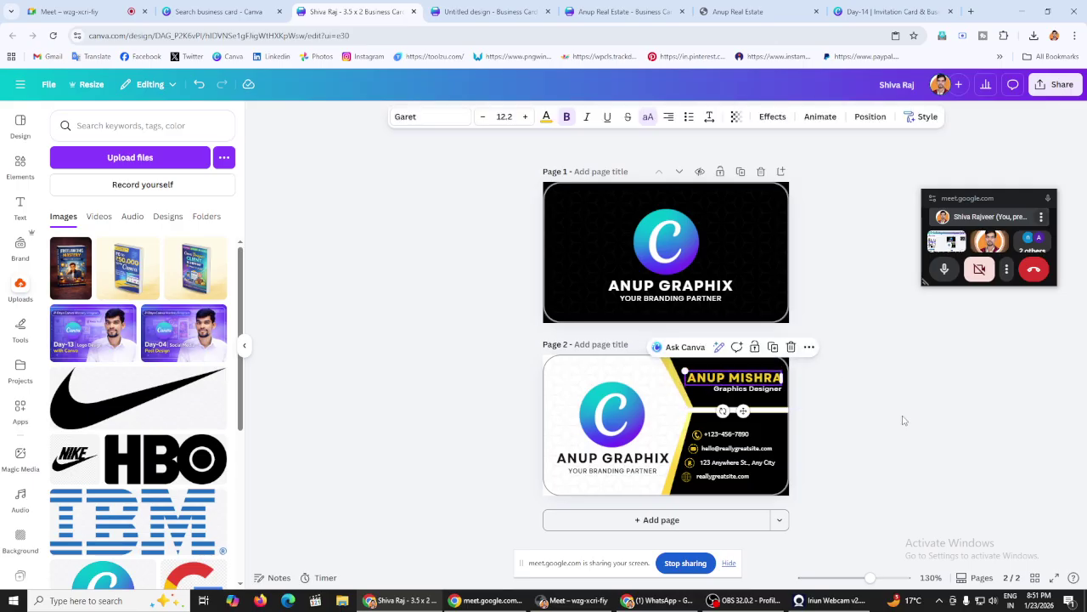
left_click(888, 416)
double_click(730, 433)
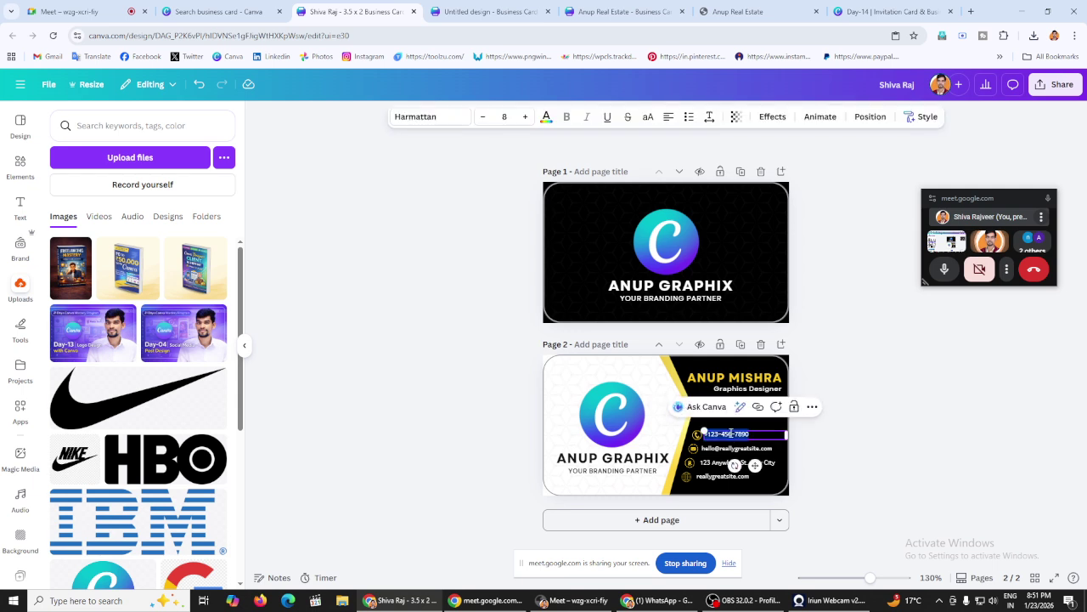
type("5665454654654654")
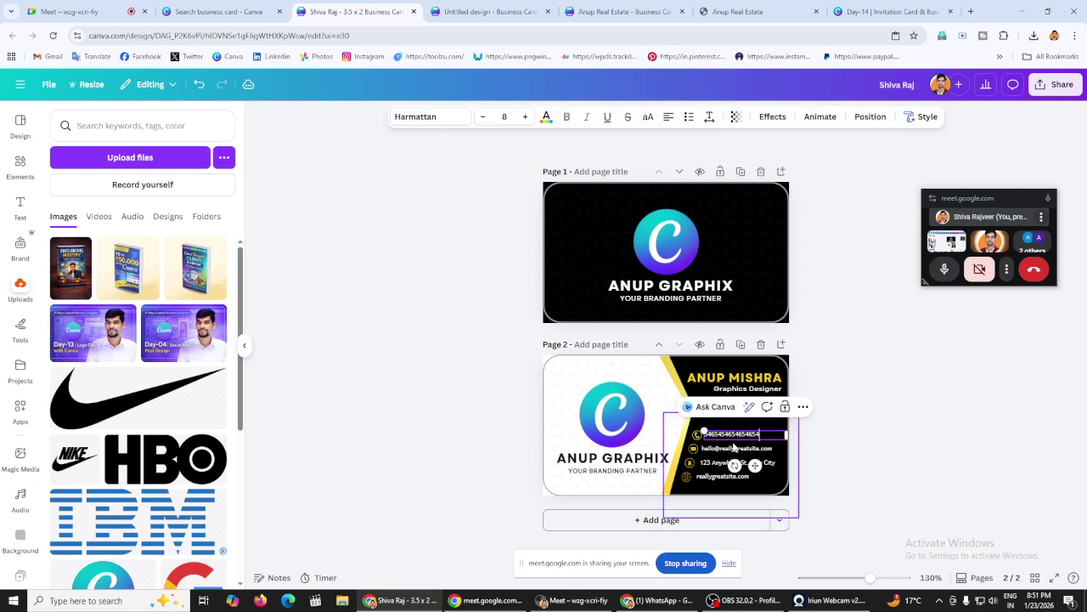
double_click(734, 448)
type("546546546546546")
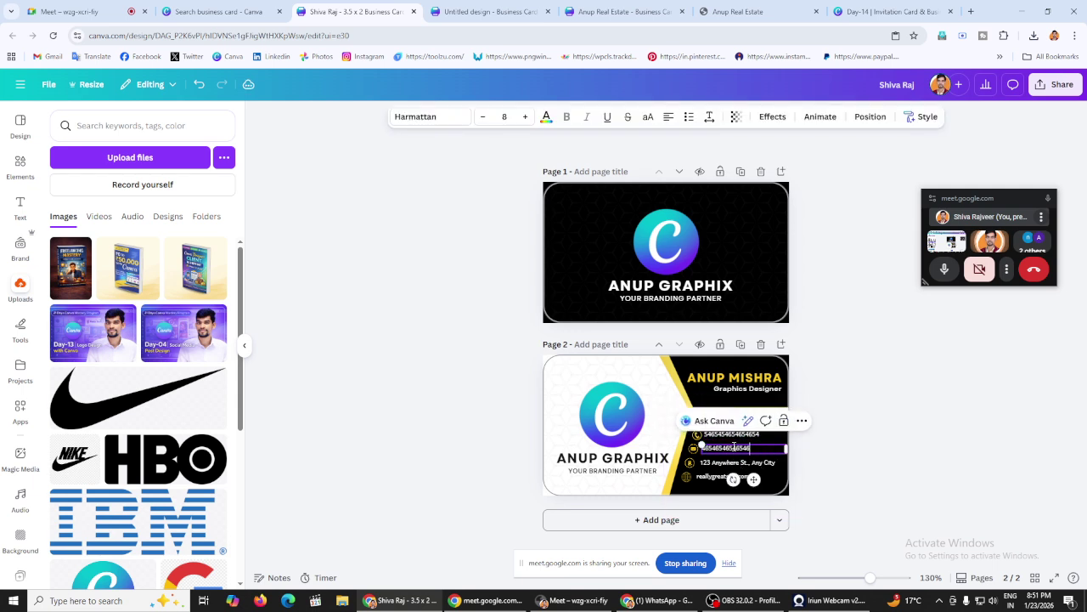
double_click(733, 463)
type("565656465465656")
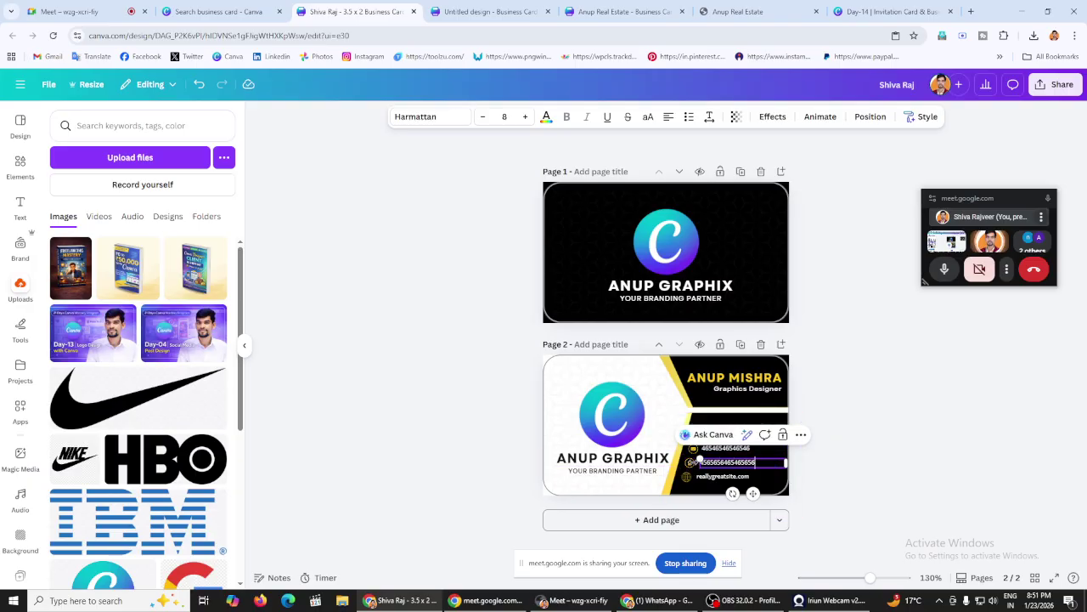
Step: Set the website line to 54545, restoring a contact line deleted by mistake
left_click(692, 464)
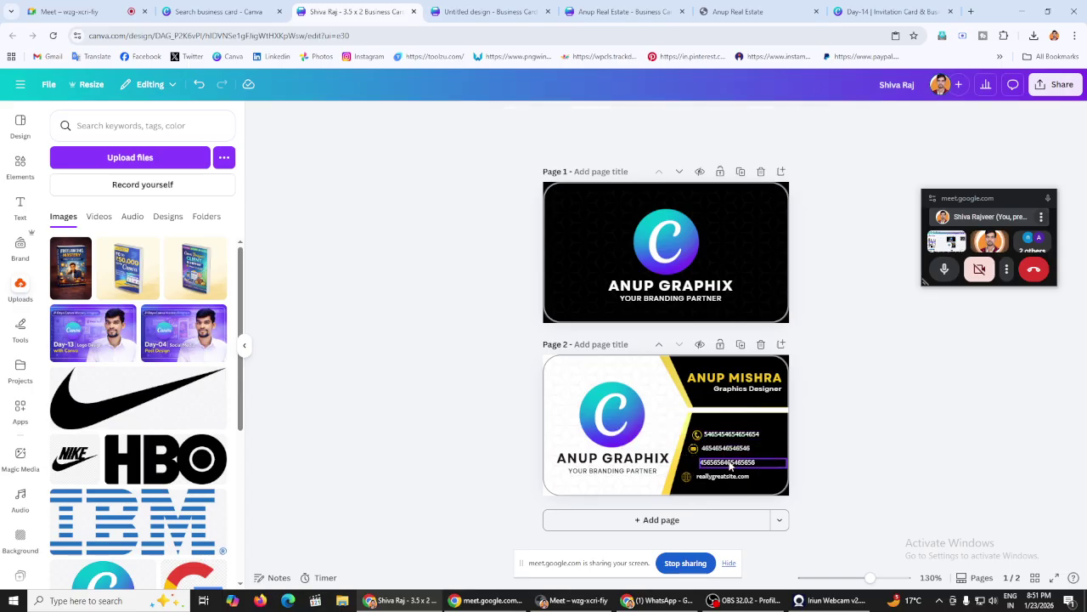
left_click(743, 462)
left_click(801, 434)
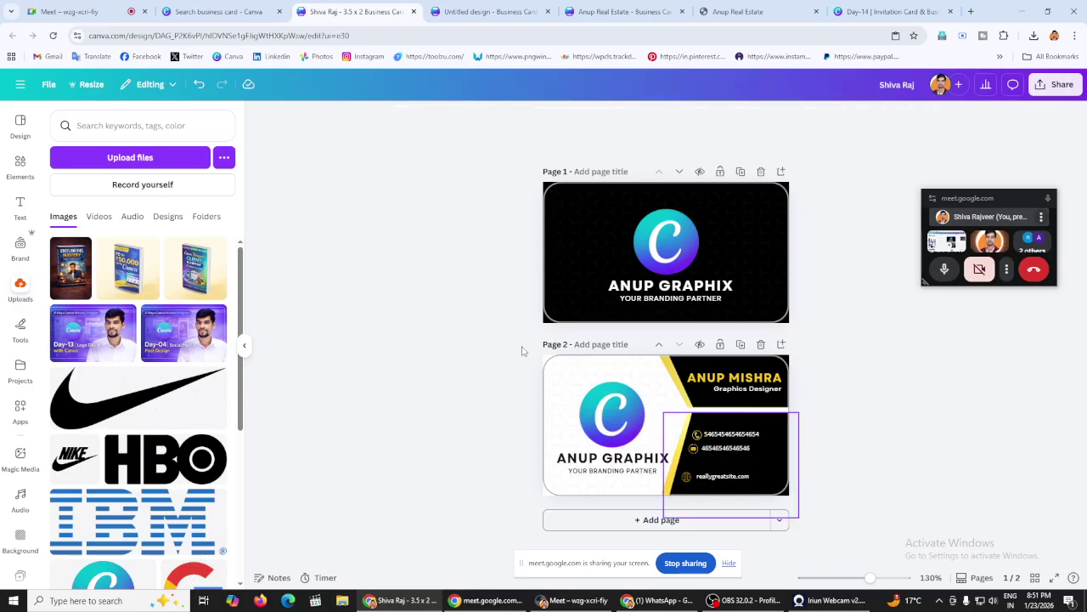
left_click(200, 87)
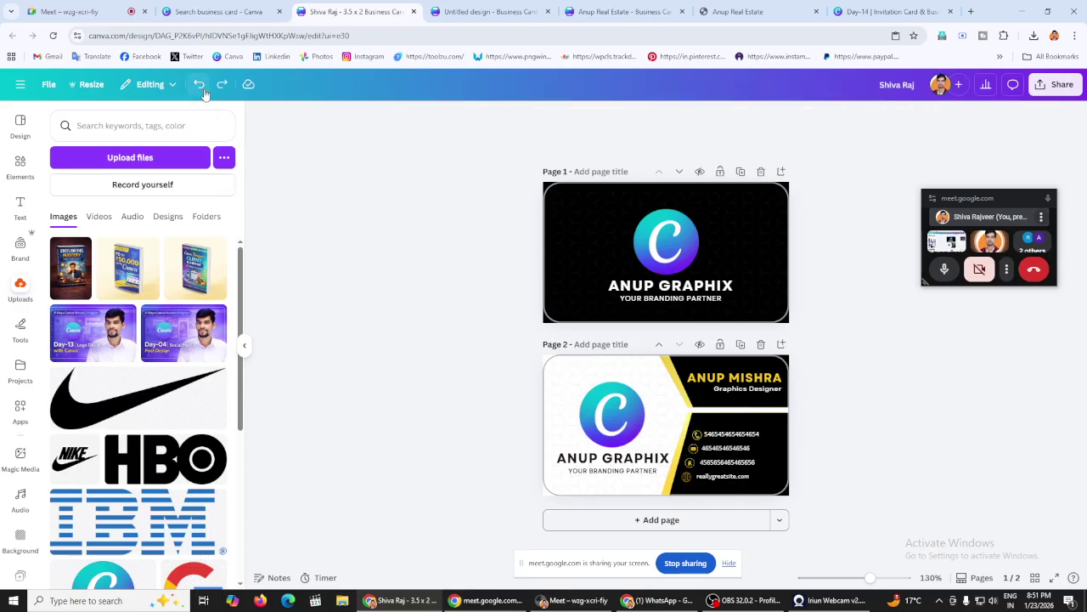
left_click(726, 475)
left_click(728, 474)
type("54545")
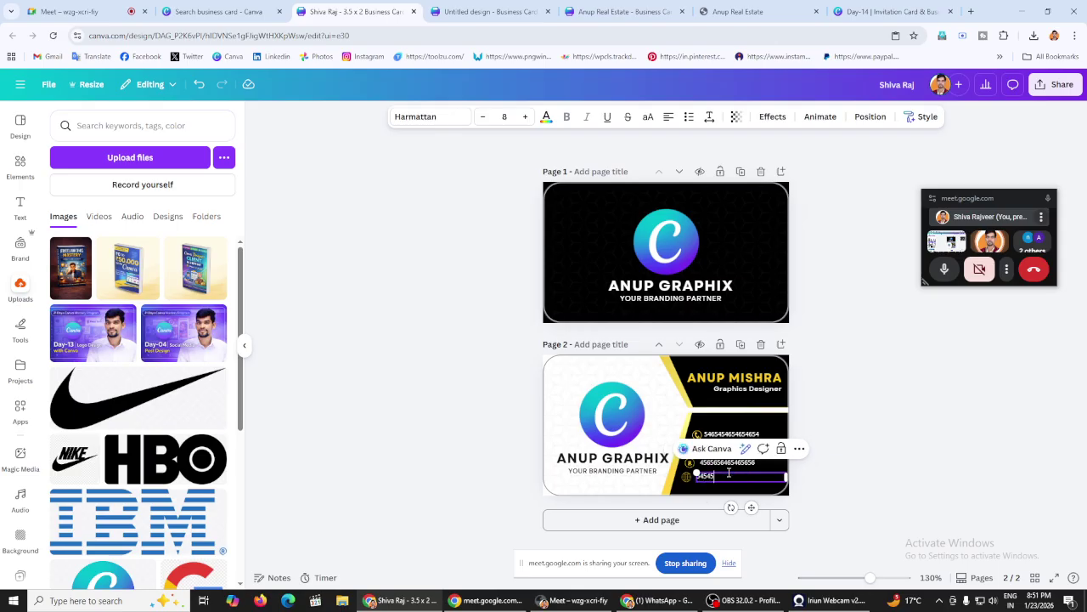
left_click(992, 439)
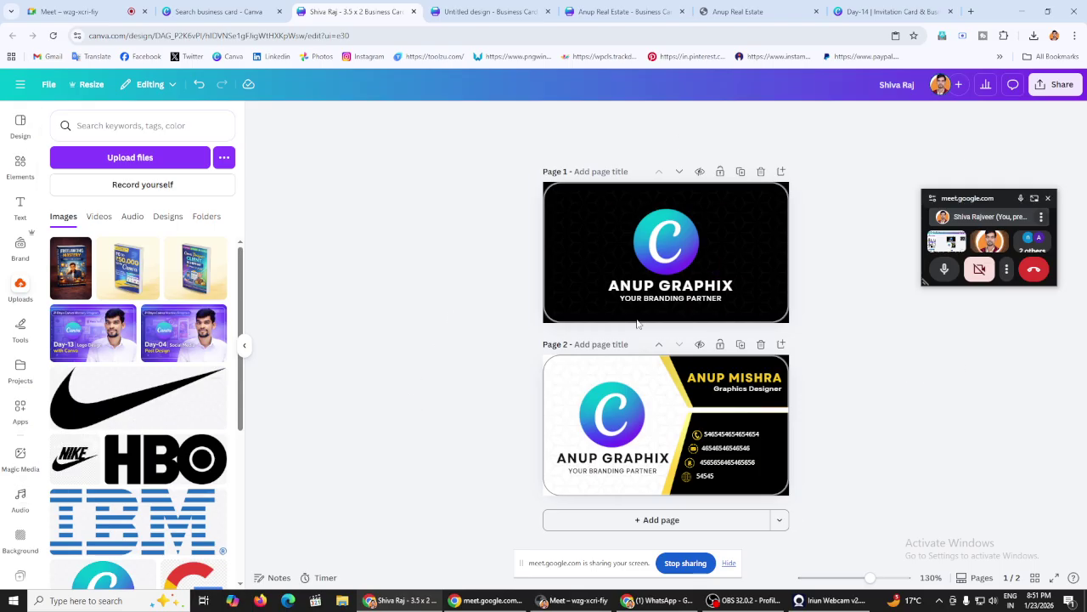
Step: Drag the C logo and the last contact row off the back card
left_click(624, 418)
left_click_drag(625, 418, 378, 387)
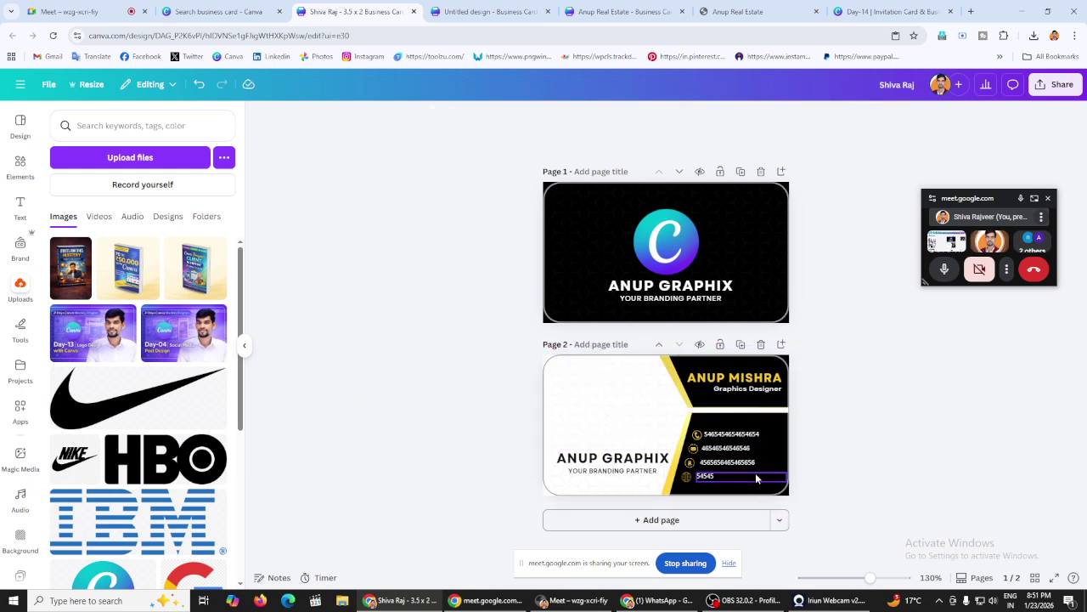
left_click(699, 473)
left_click_drag(692, 474, 923, 441)
left_click(923, 442)
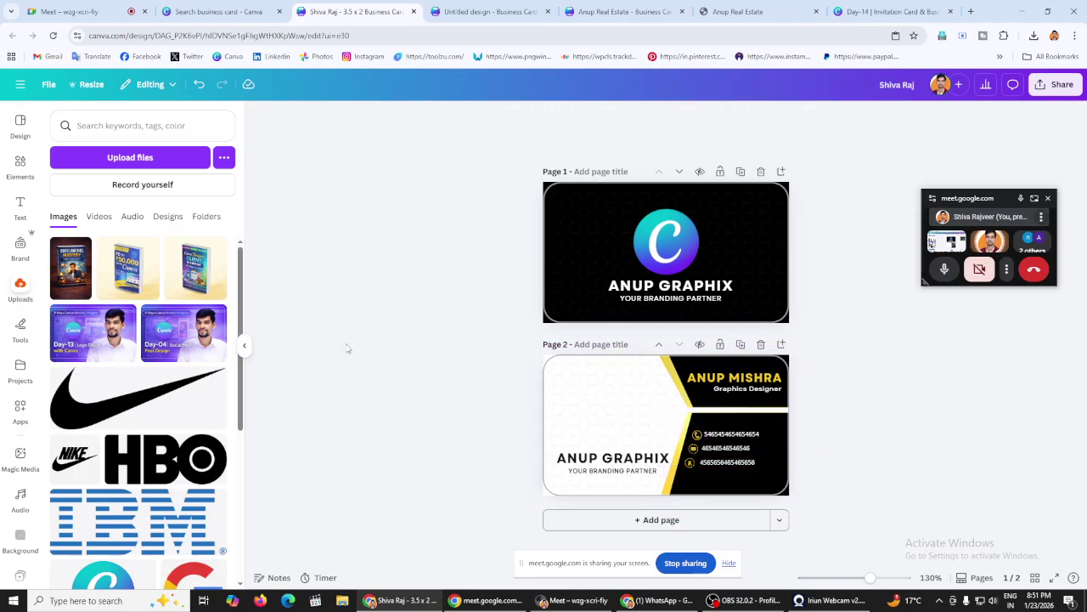
Step: Open the QR code app, then switch to the Anup Real Estate PDF and Day-14 tabs
scroll(26, 416, "down", 5)
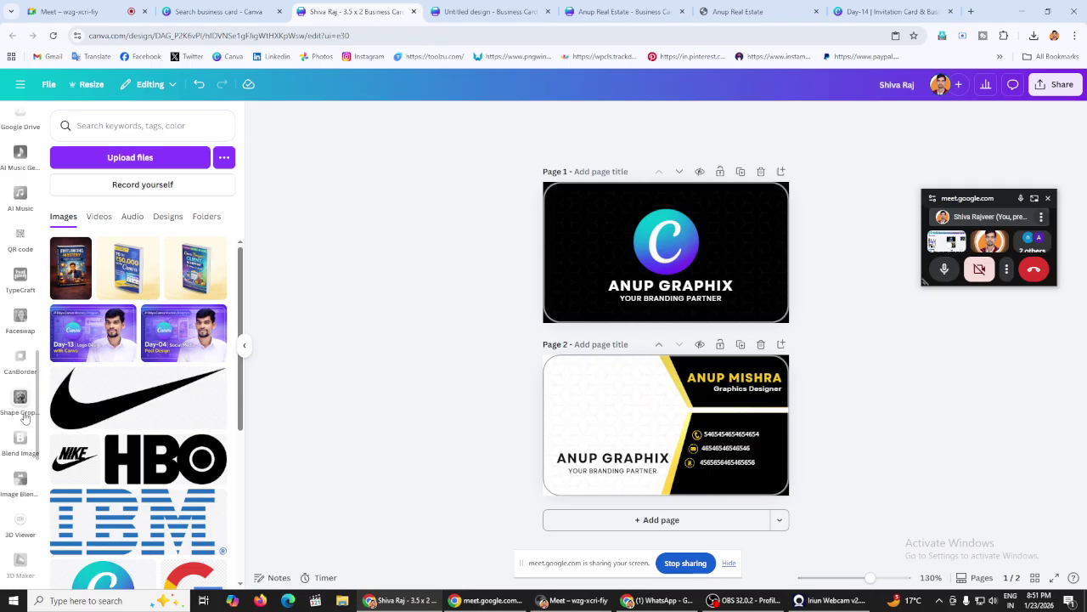
left_click(24, 232)
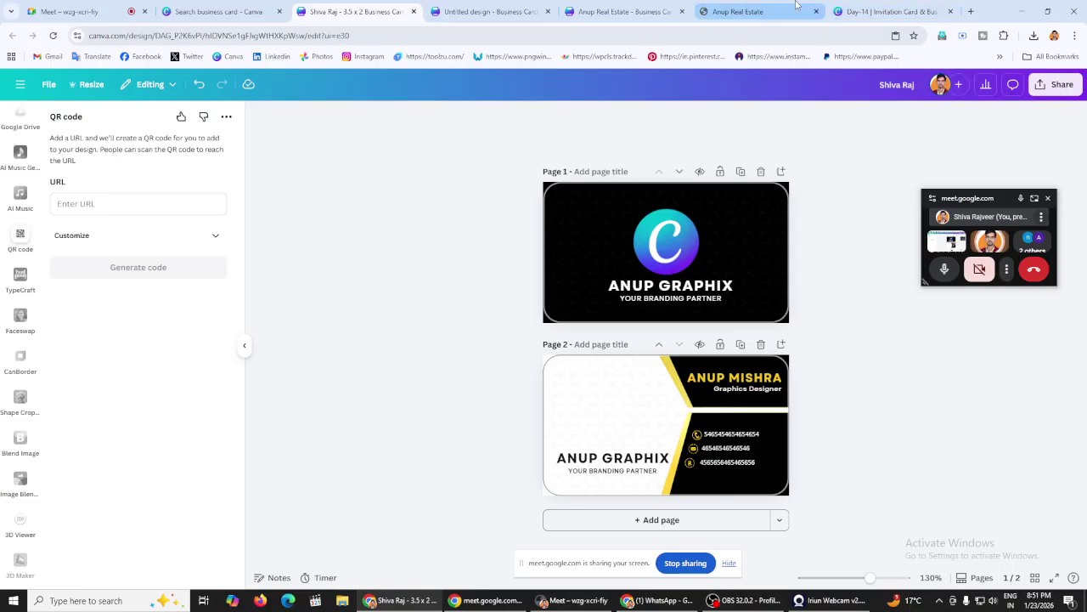
left_click(738, 11)
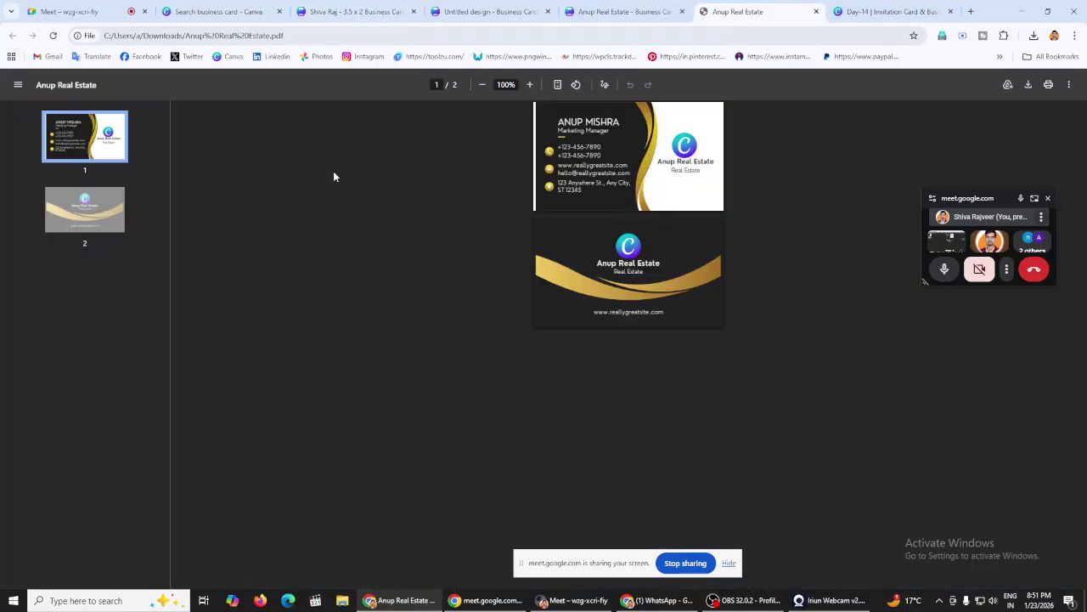
left_click(926, 12)
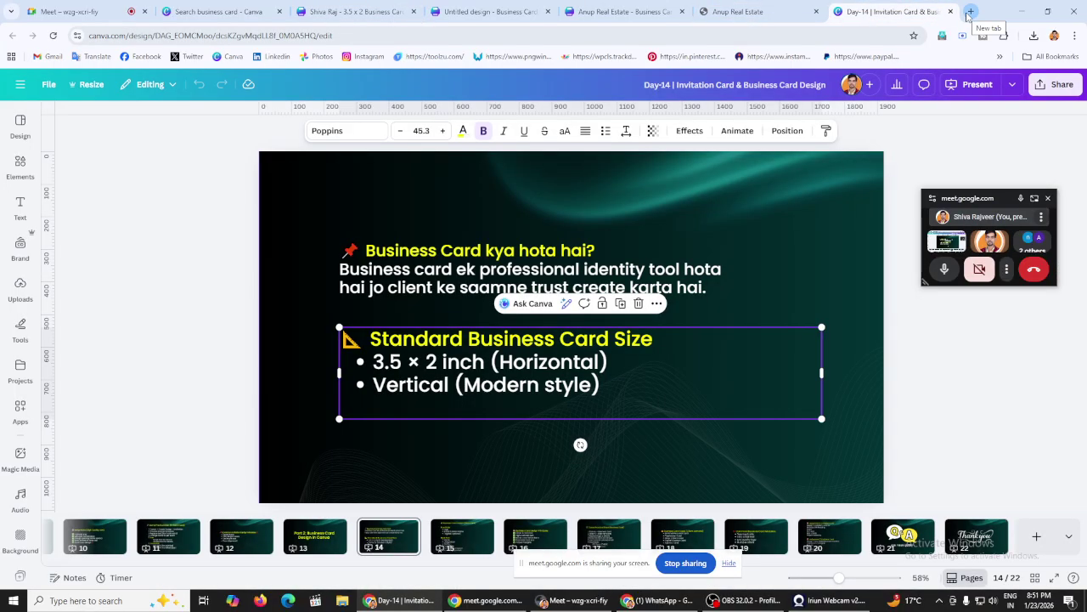
Step: Copy the current Canva design's web address from the address bar
left_click(279, 34)
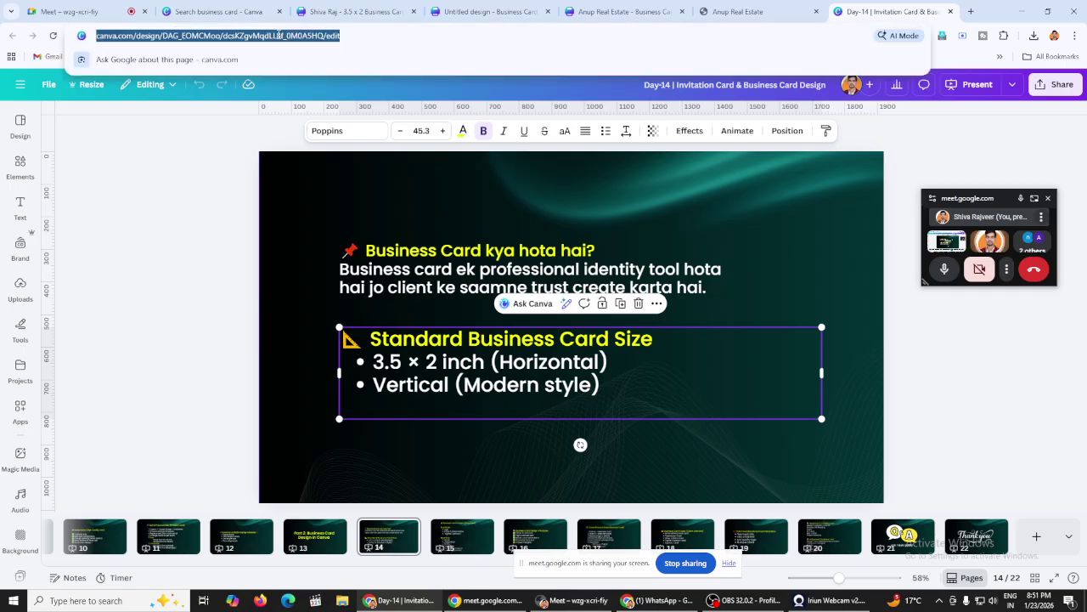
right_click(279, 34)
left_click(332, 141)
left_click(220, 11)
left_click(535, 7)
left_click(353, 11)
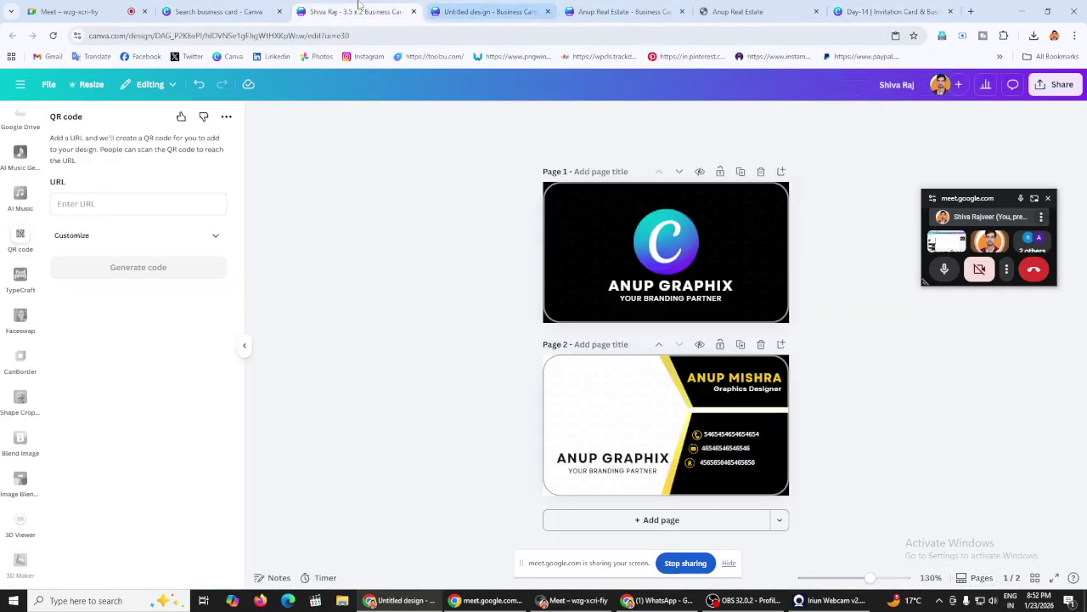
Step: Generate a QR code from the copied design link and place it on page 2 where the logo was
right_click(109, 208)
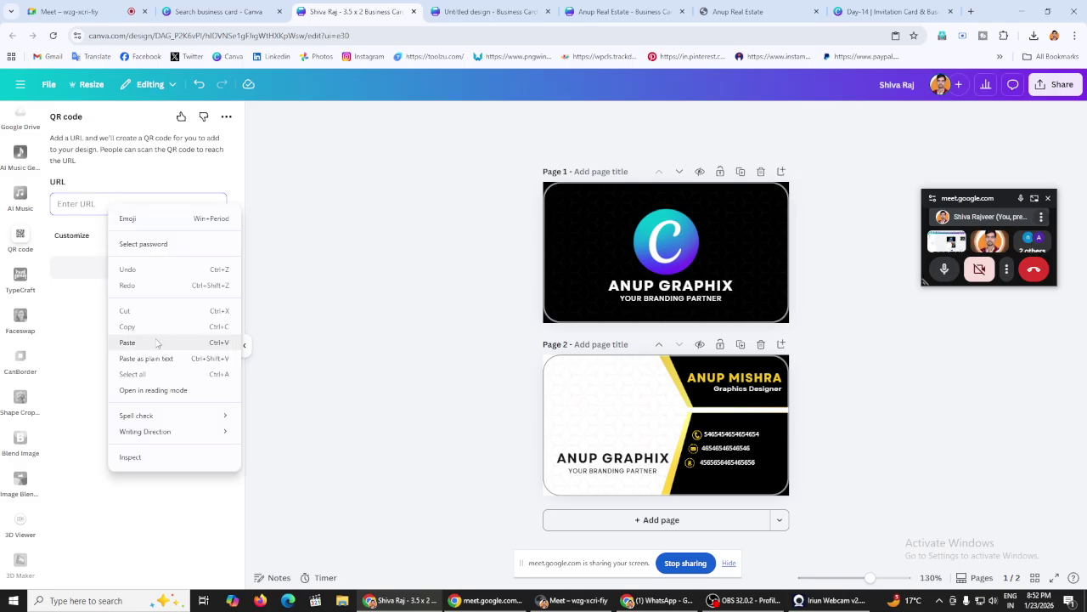
left_click(157, 342)
left_click(140, 270)
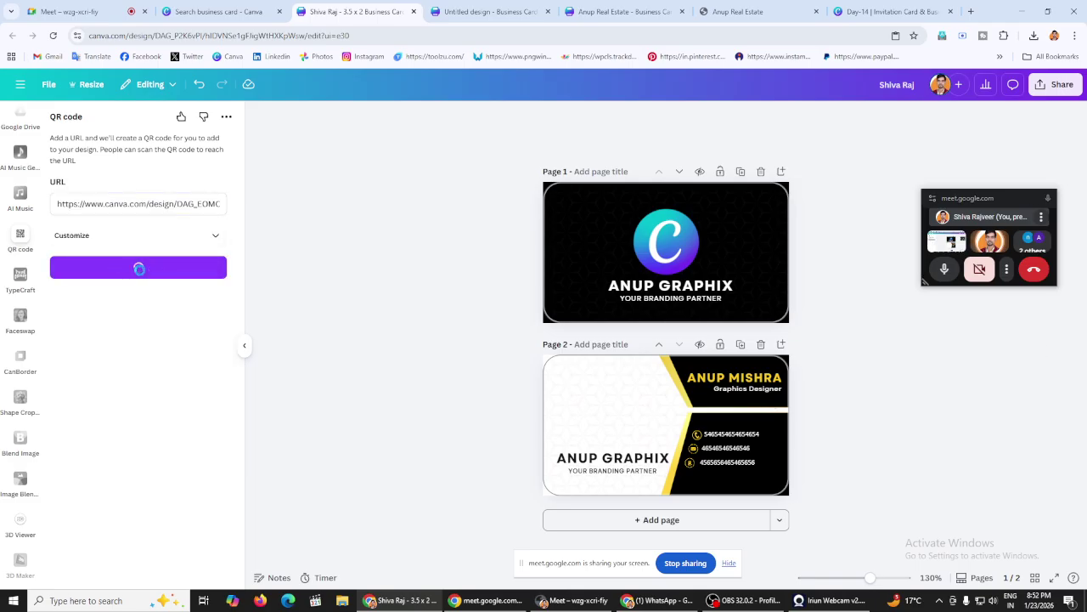
left_click_drag(662, 245, 611, 416)
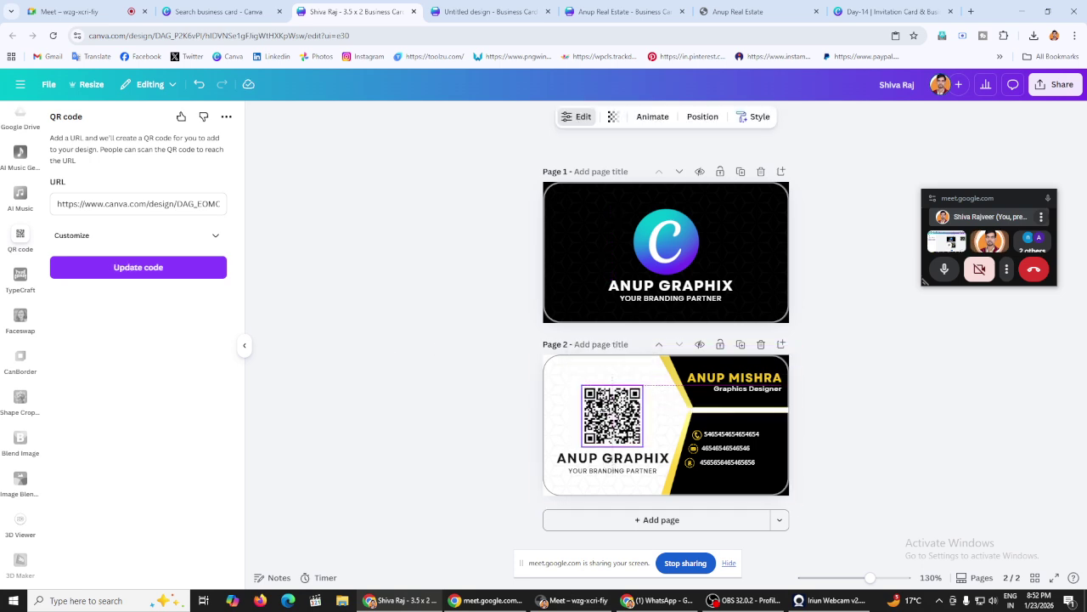
left_click(464, 375)
left_click(630, 422)
left_click(501, 395)
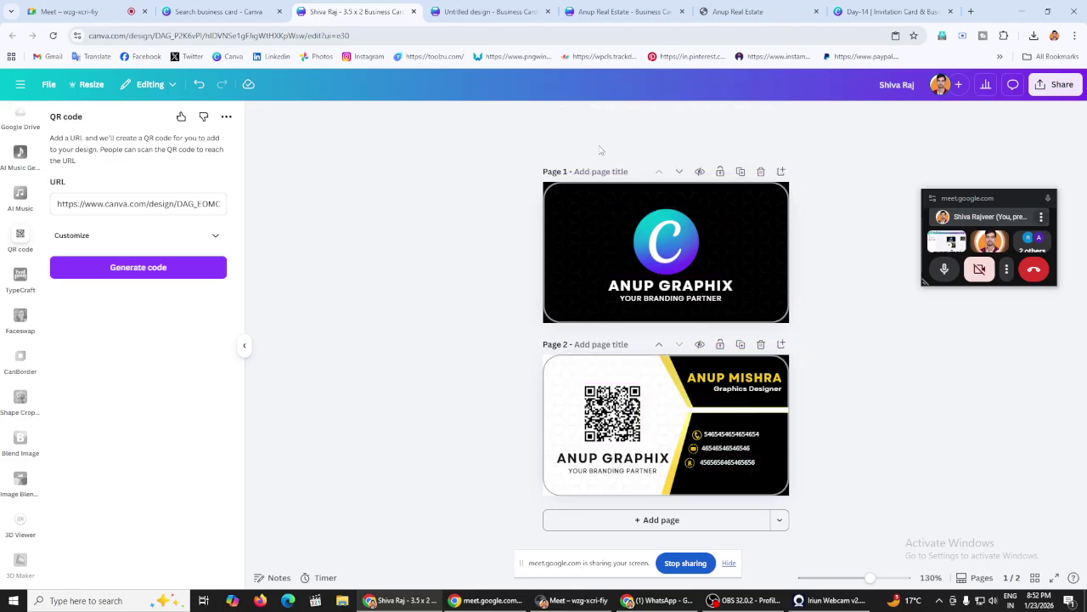
left_click(611, 414)
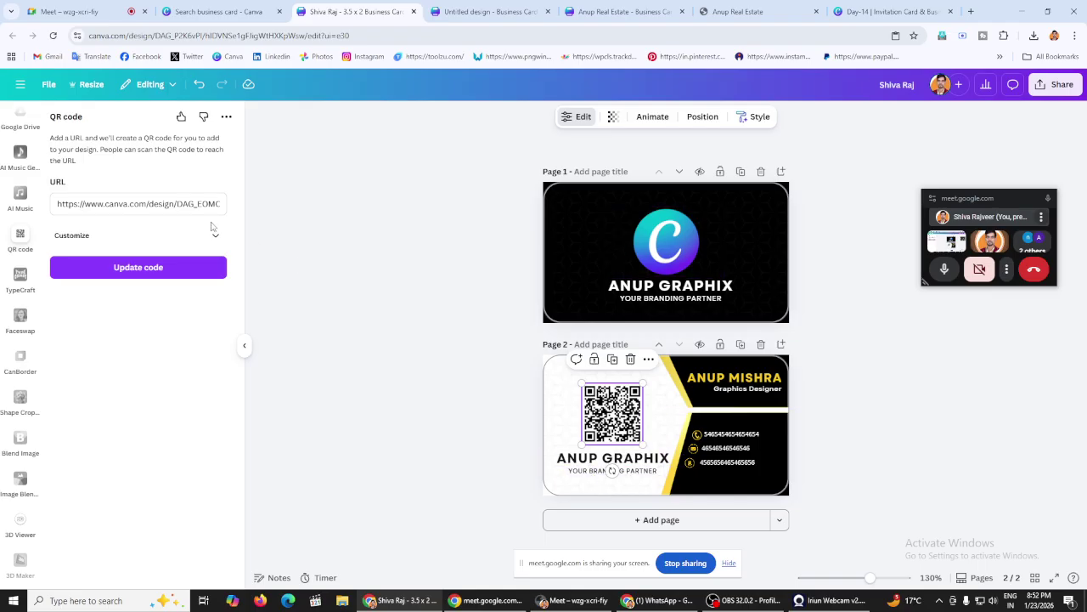
Step: Copy the QR code's link and switch to the Day-14 presentation tab
triple_click(159, 204)
right_click(159, 205)
left_click(200, 285)
left_click(682, 147)
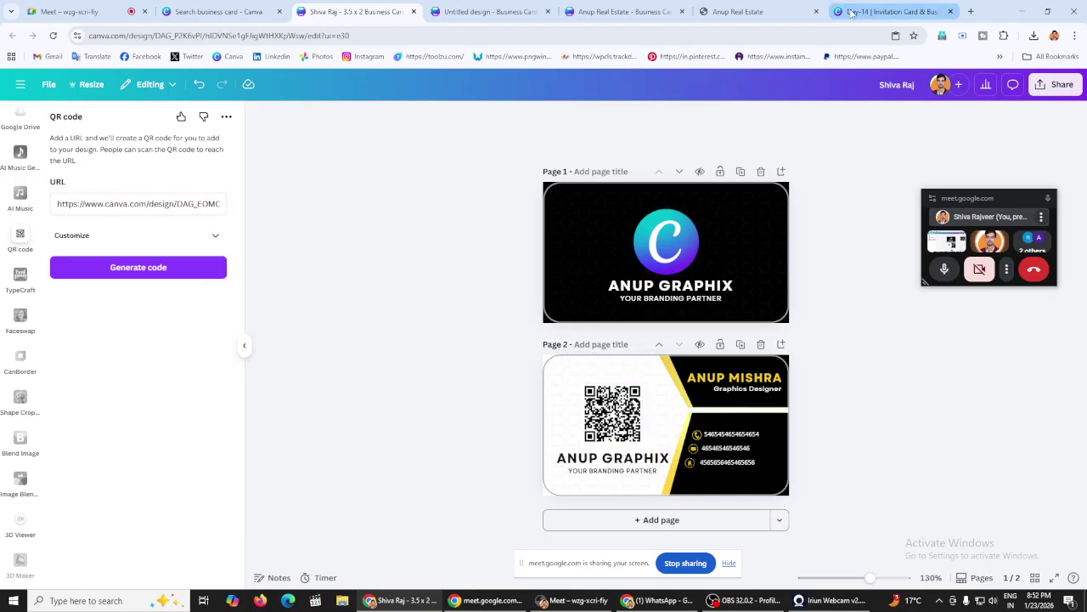
left_click(853, 12)
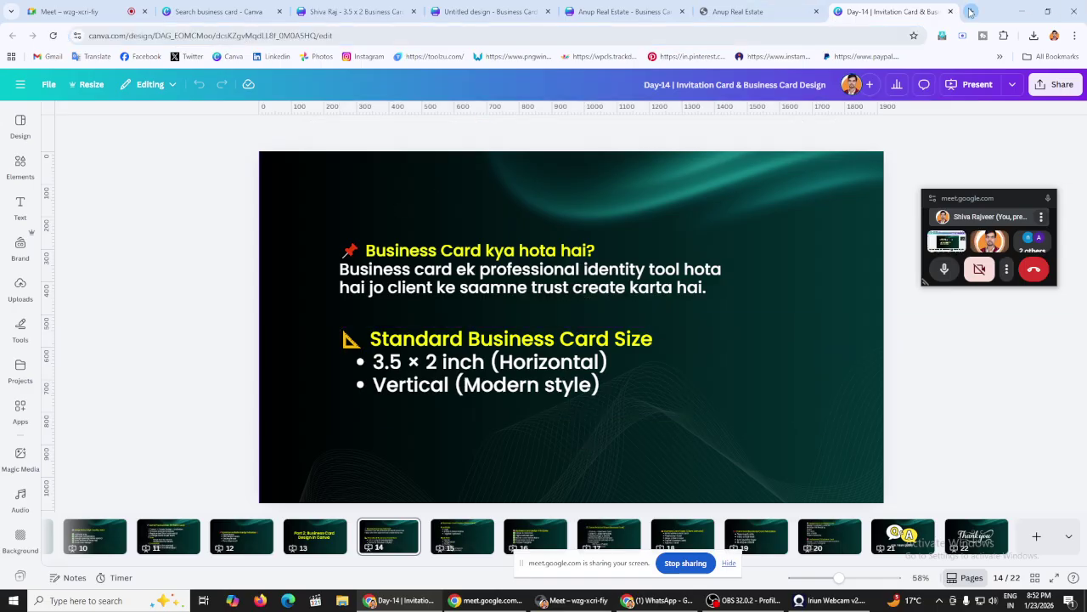
Step: Copy the Instagram profile address from a new browser tab
left_click(971, 11)
left_click(365, 57)
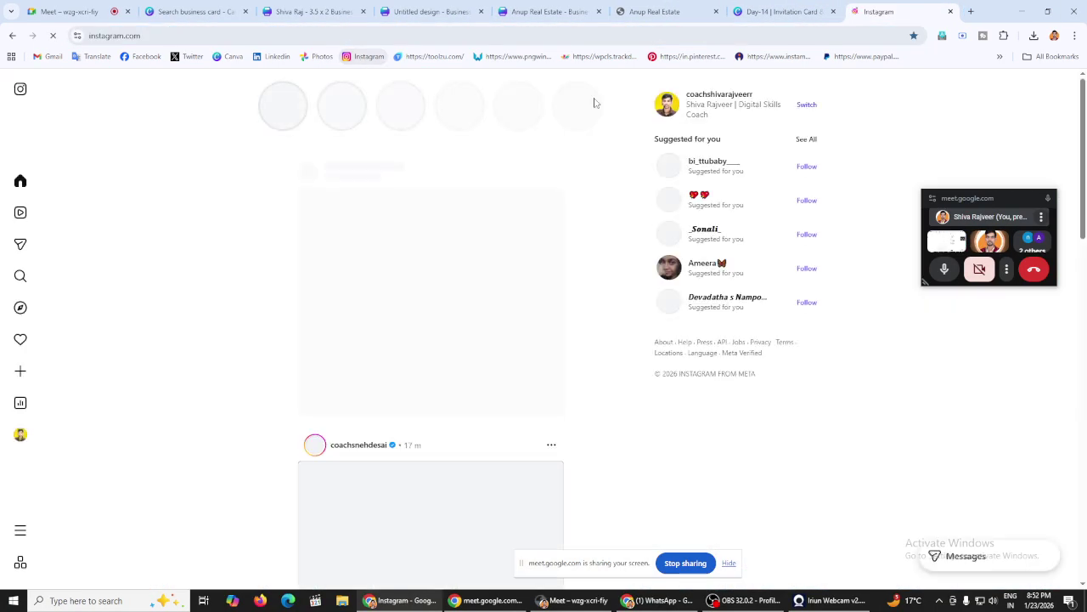
left_click(722, 100)
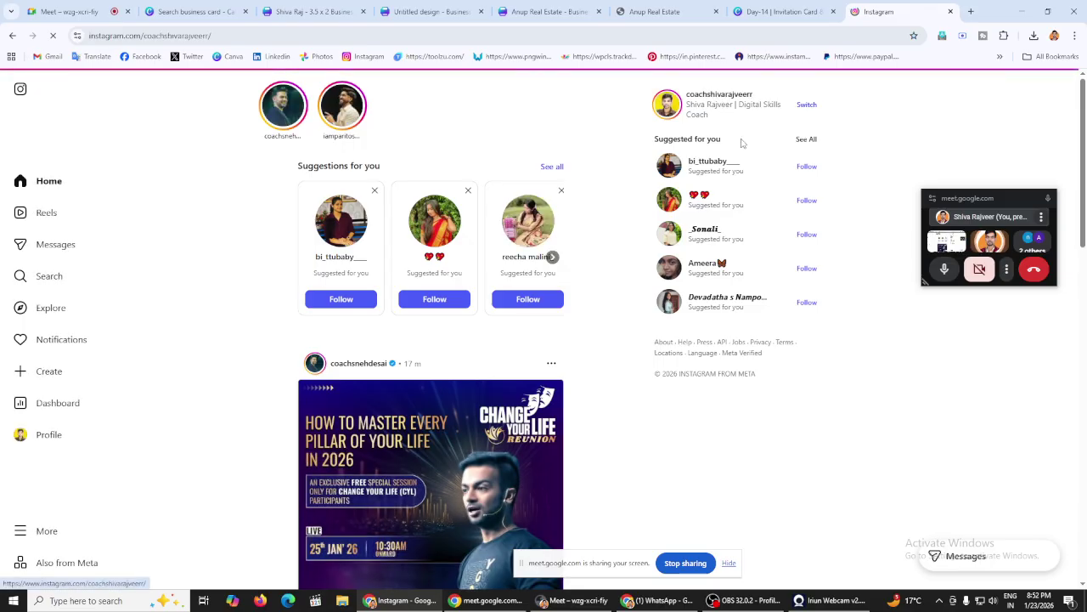
left_click(176, 38)
right_click(243, 36)
left_click(255, 141)
left_click(545, 11)
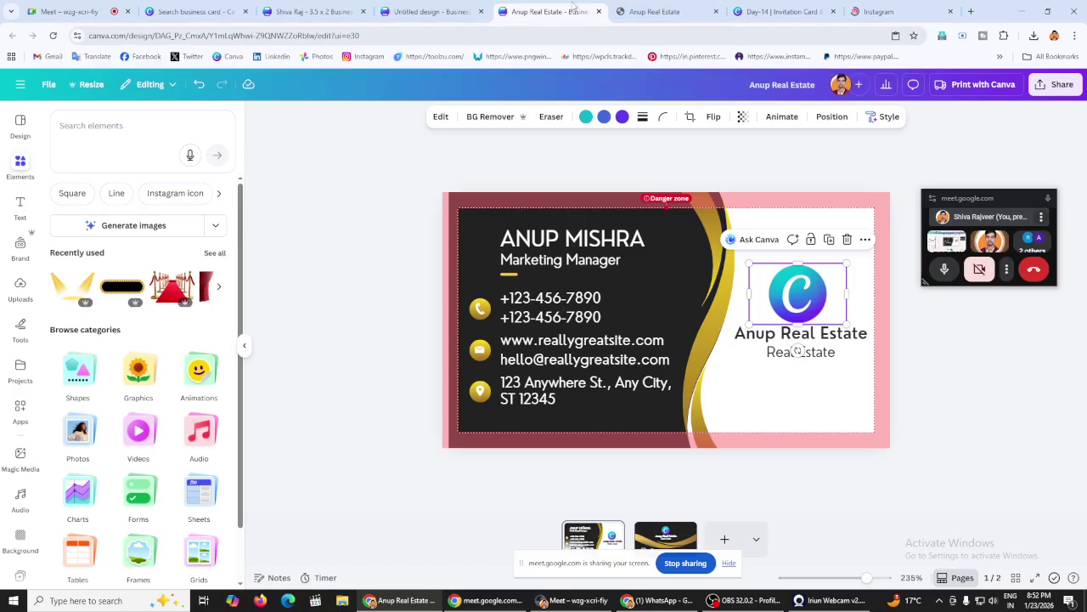
left_click(310, 11)
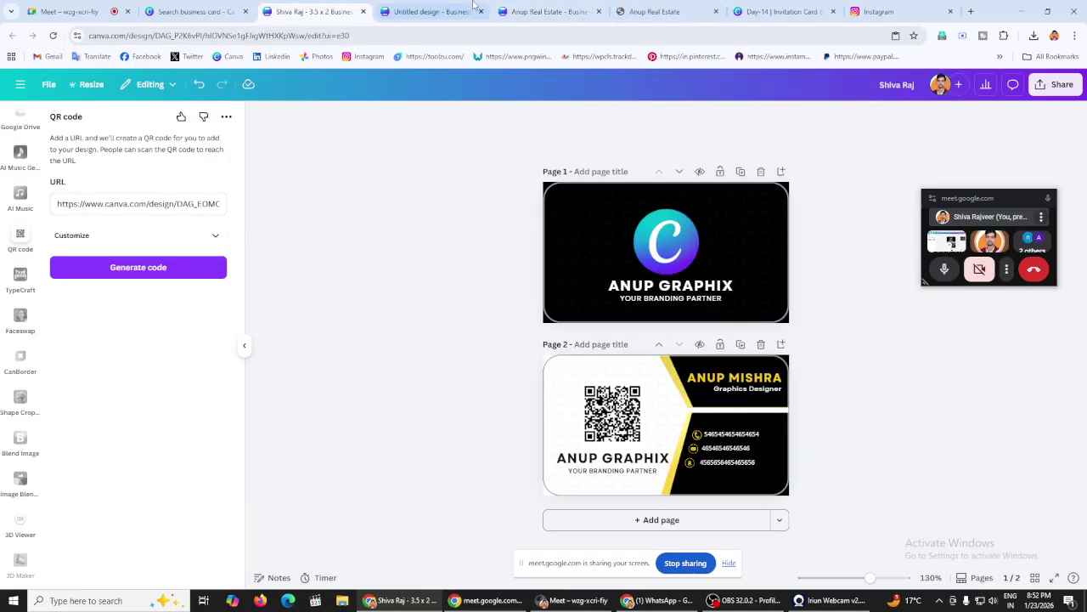
Step: Generate a QR code from the Instagram link and swap it in for the old one on the back
left_click(111, 236)
triple_click(117, 203)
right_click(117, 205)
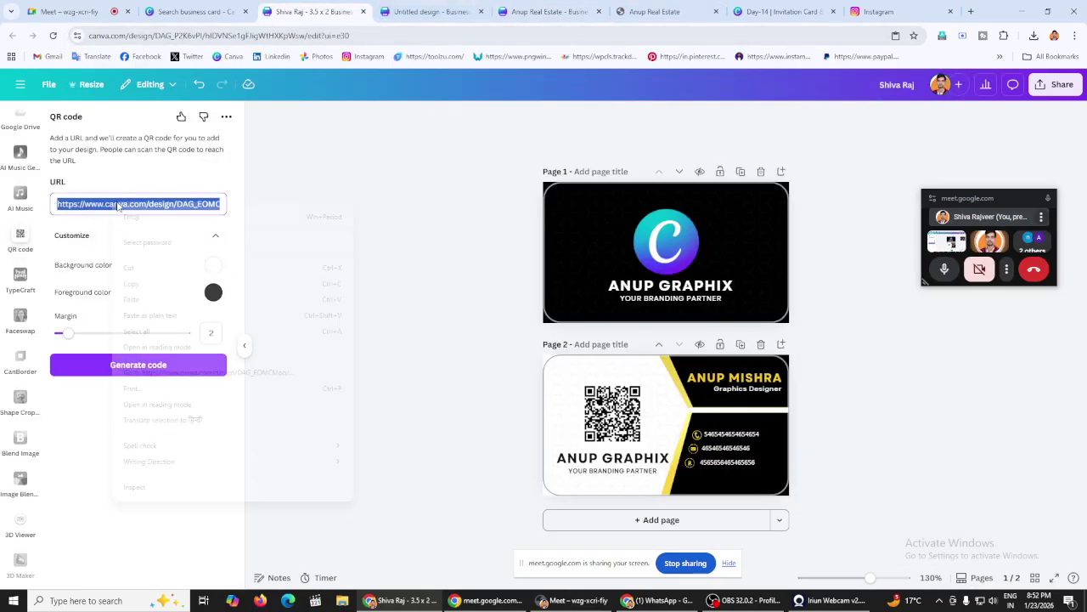
left_click(132, 299)
left_click(141, 373)
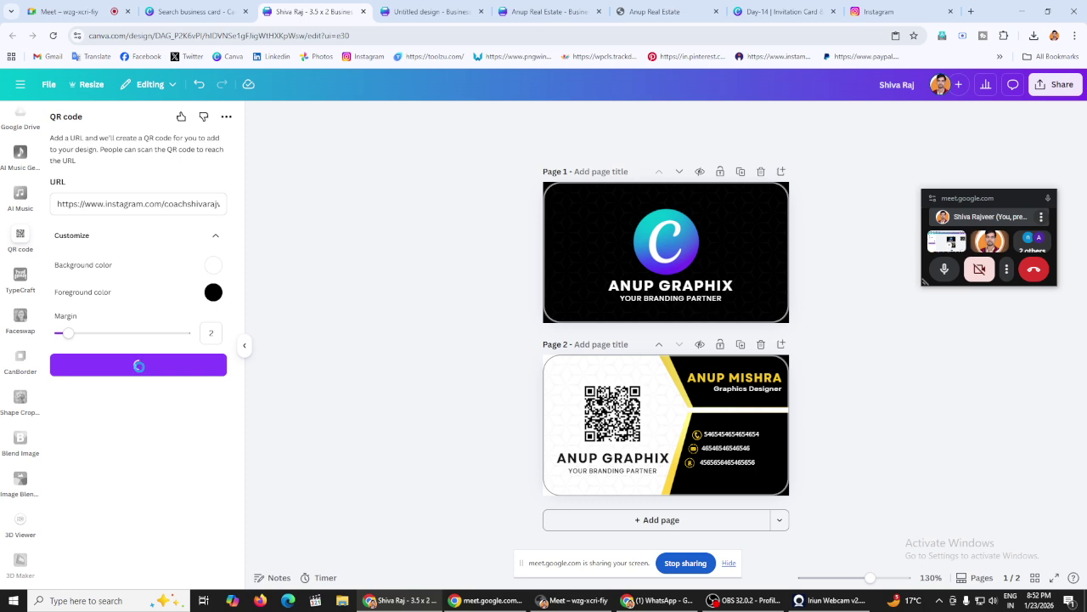
left_click_drag(600, 404, 343, 348)
left_click_drag(677, 244, 616, 416)
left_click(417, 348)
left_click(447, 339)
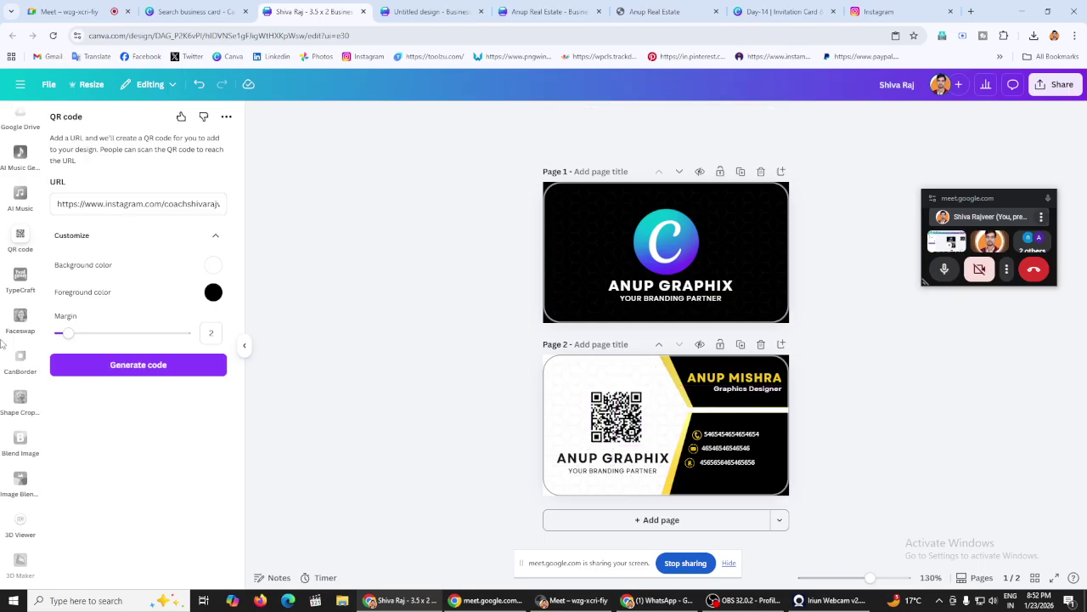
scroll(12, 333, "up", 5)
scroll(11, 334, "up", 5)
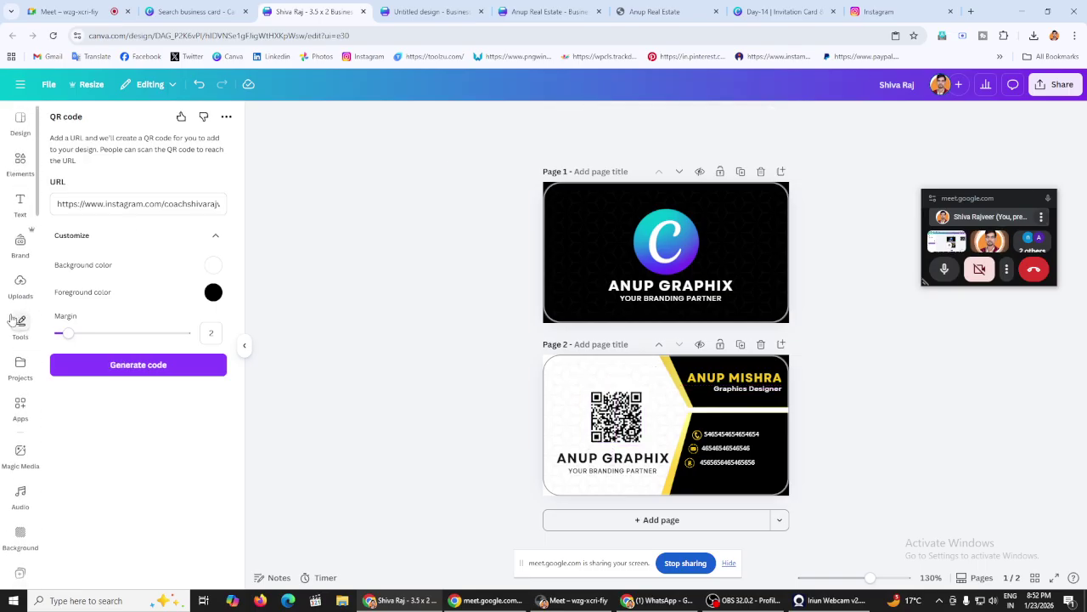
left_click(21, 410)
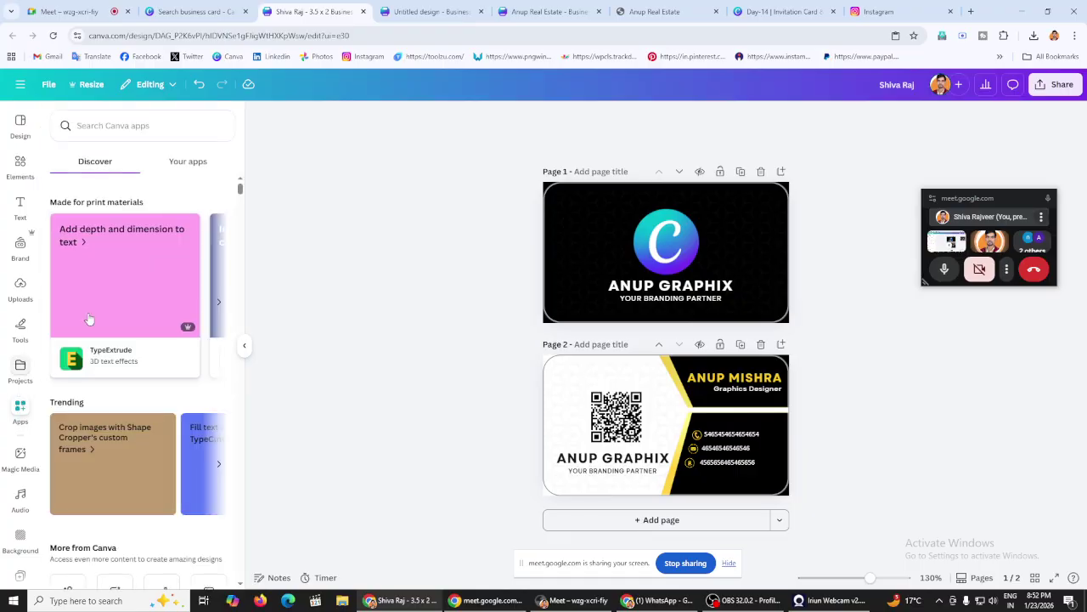
left_click(123, 117)
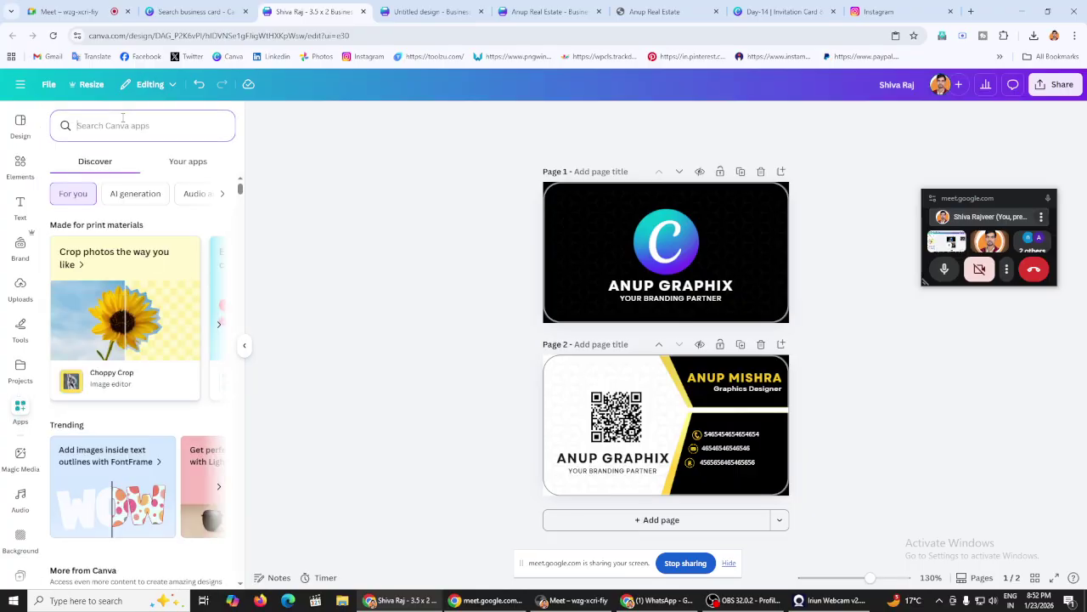
type("qr")
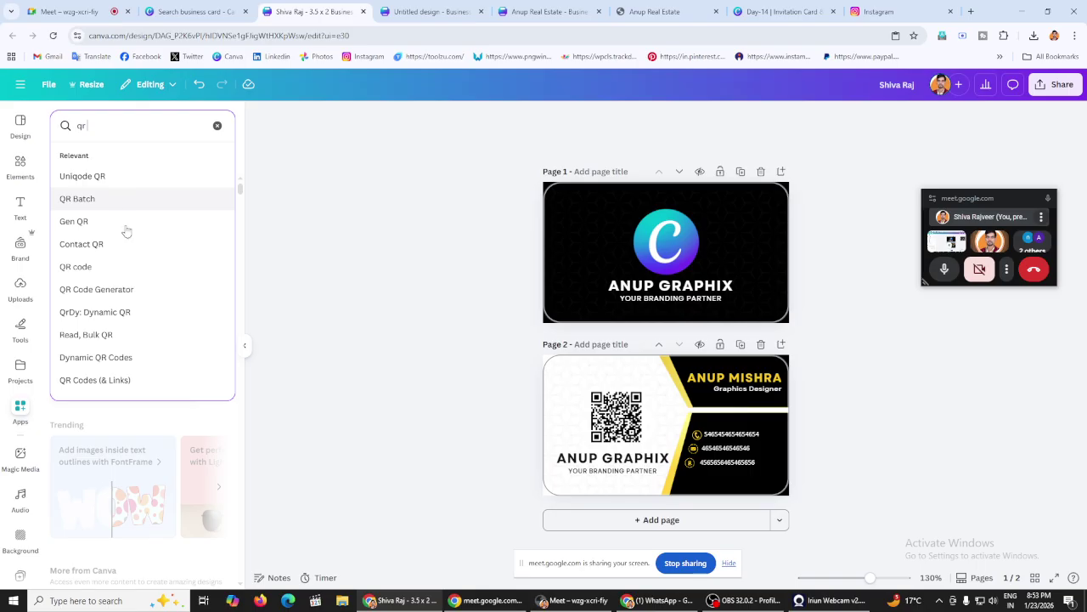
left_click(96, 289)
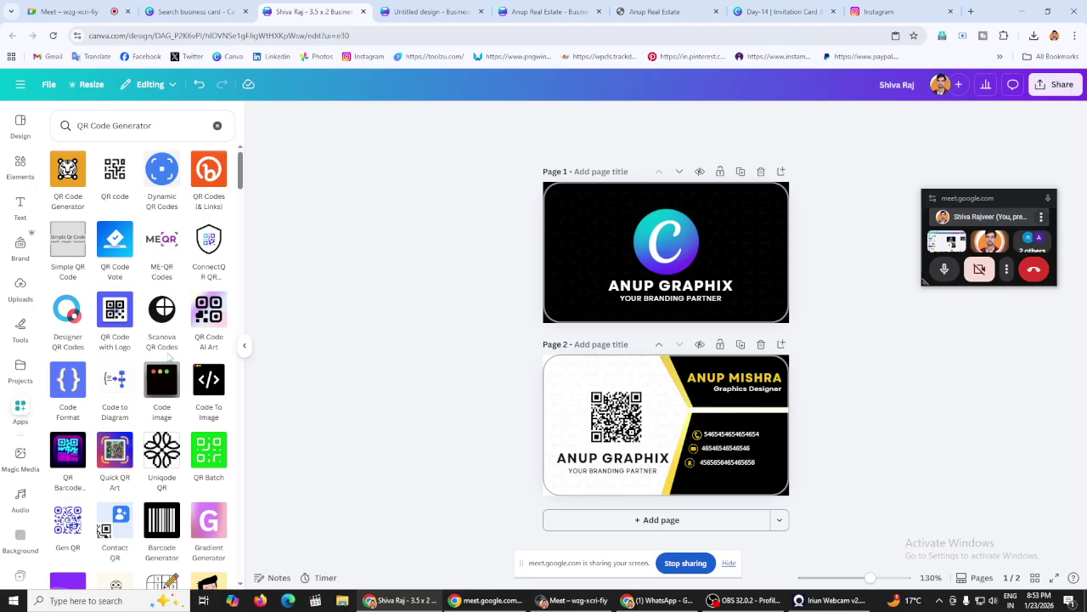
scroll(144, 399, "down", 4)
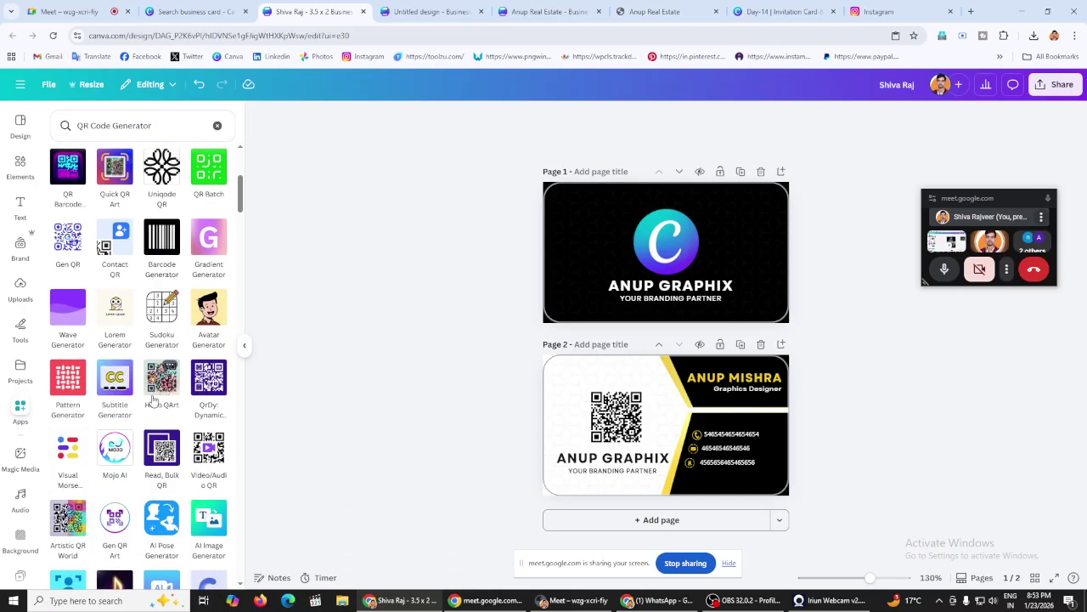
scroll(153, 399, "up", 4)
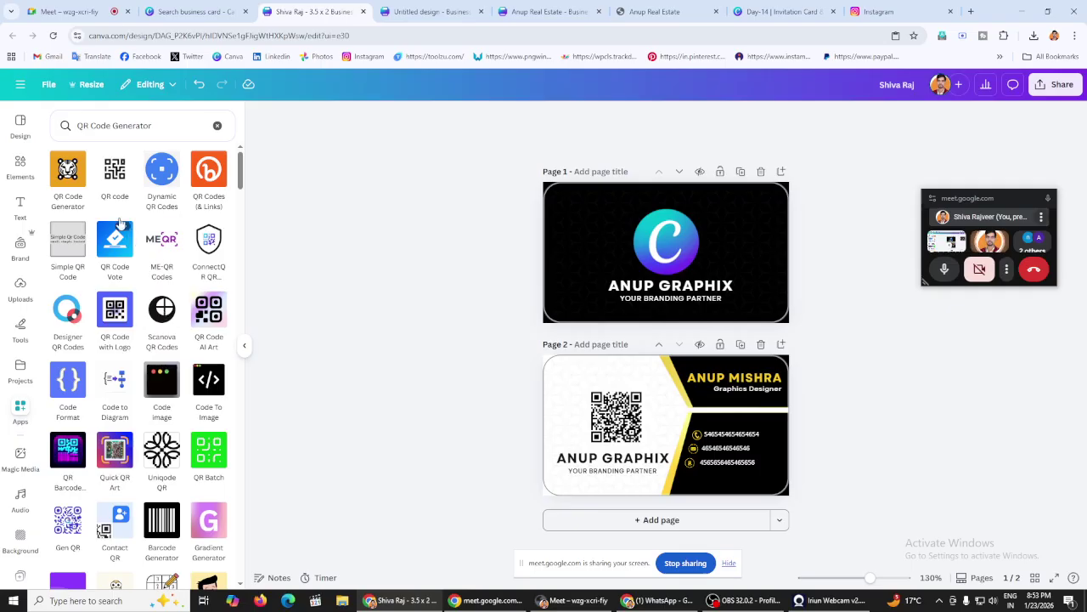
left_click(111, 174)
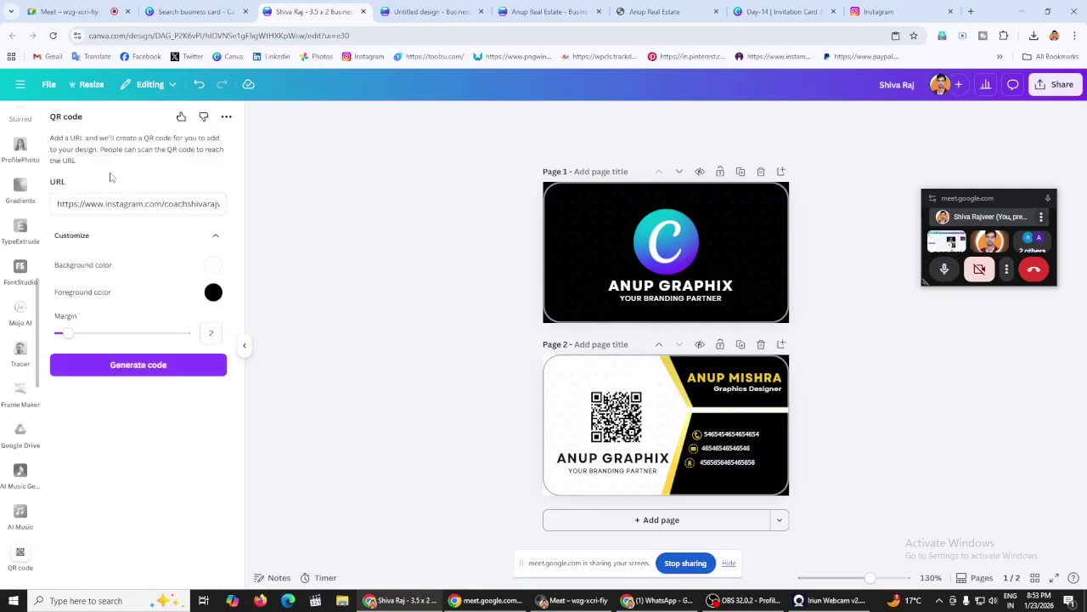
triple_click(114, 202)
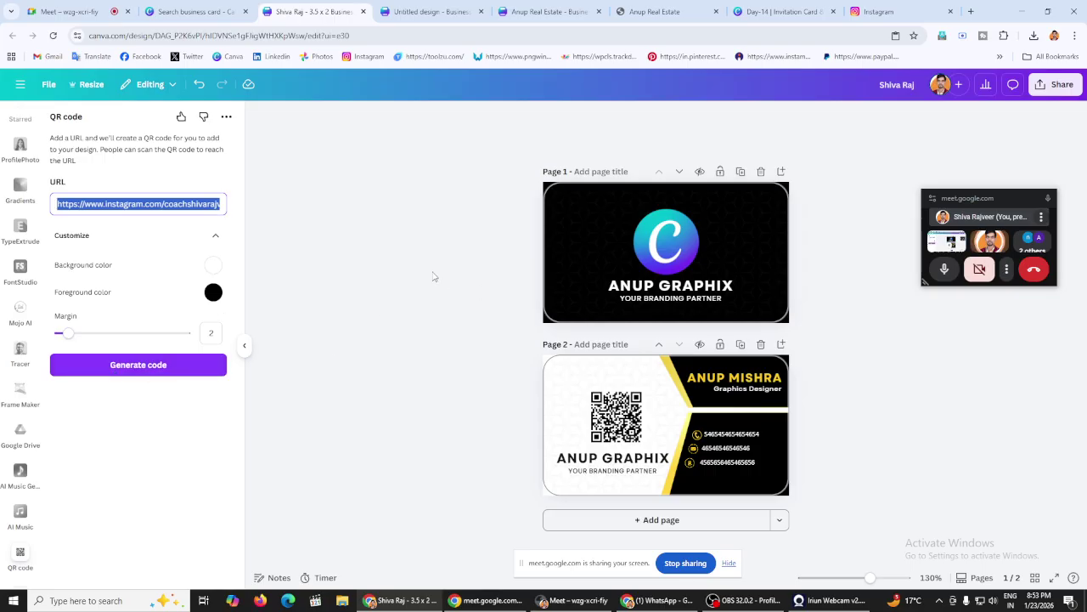
left_click(608, 427)
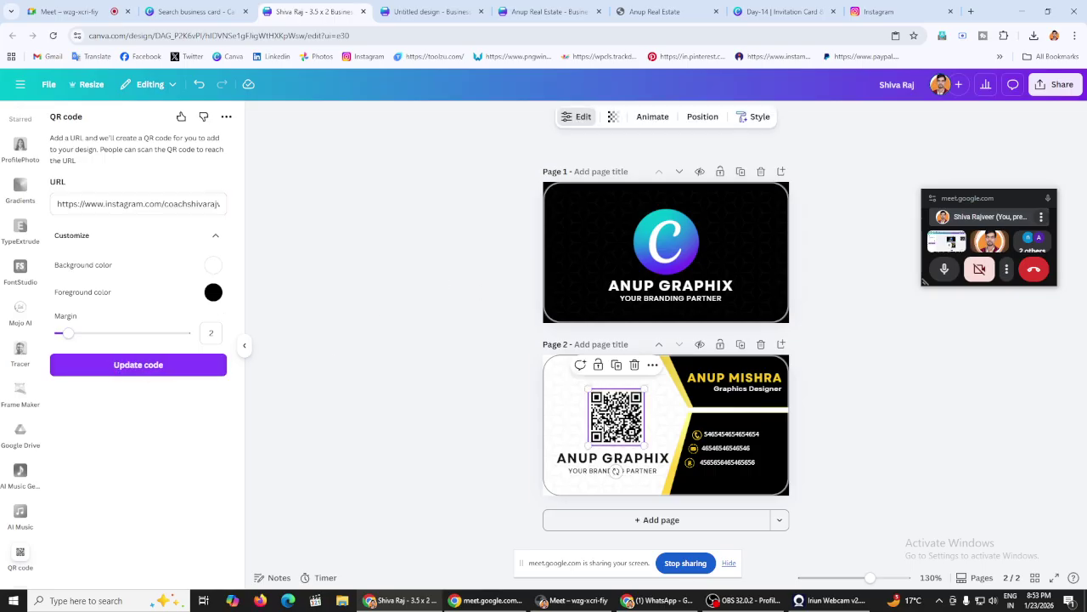
left_click(453, 380)
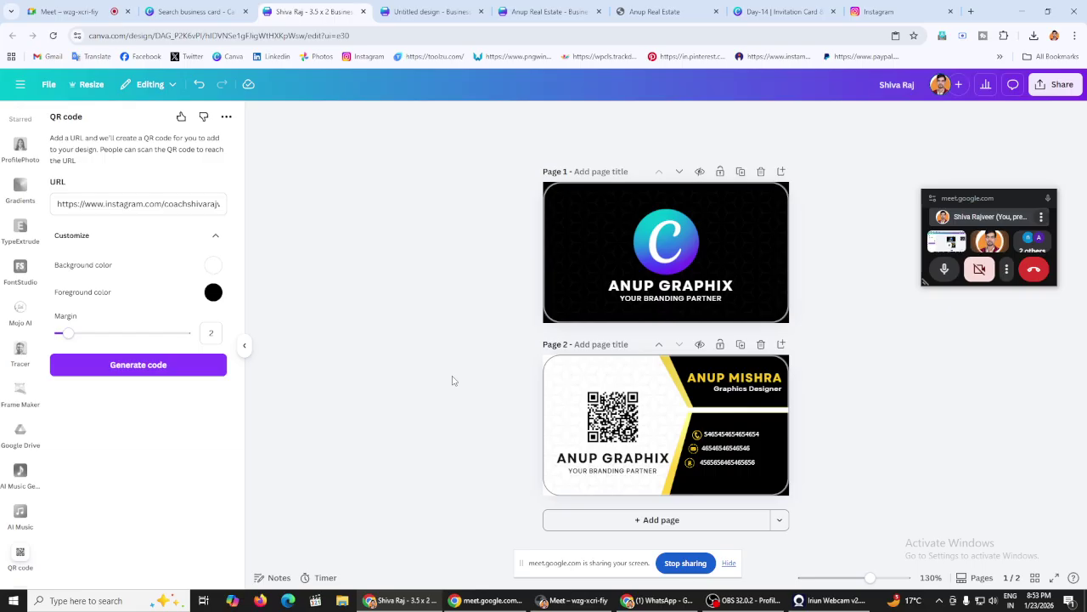
Step: Download both card pages with the file type set to PDF Print
left_click(1059, 85)
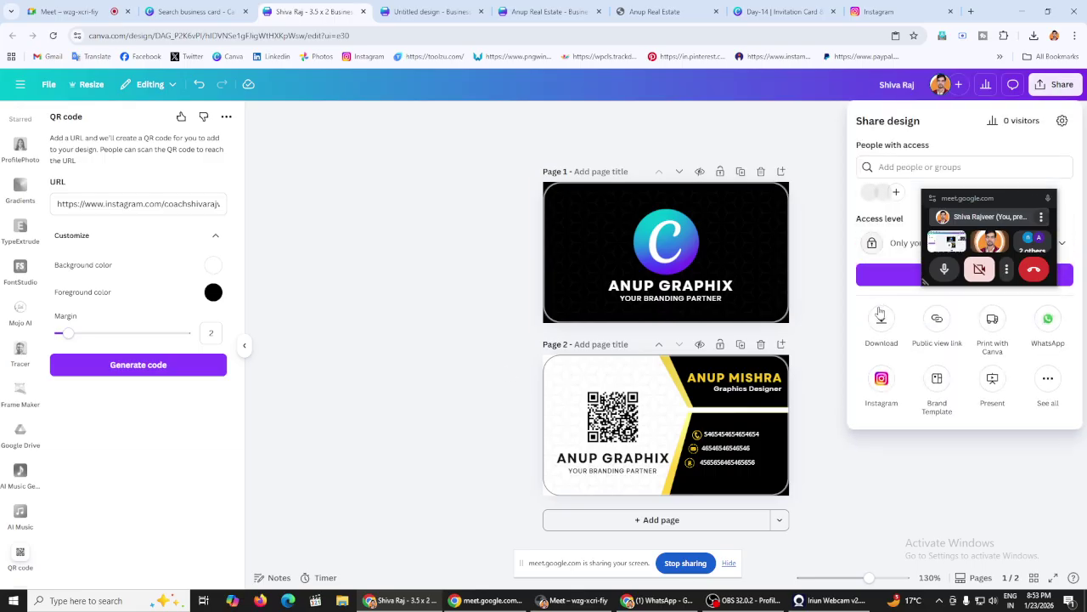
left_click(882, 317)
left_click(913, 171)
left_click(892, 268)
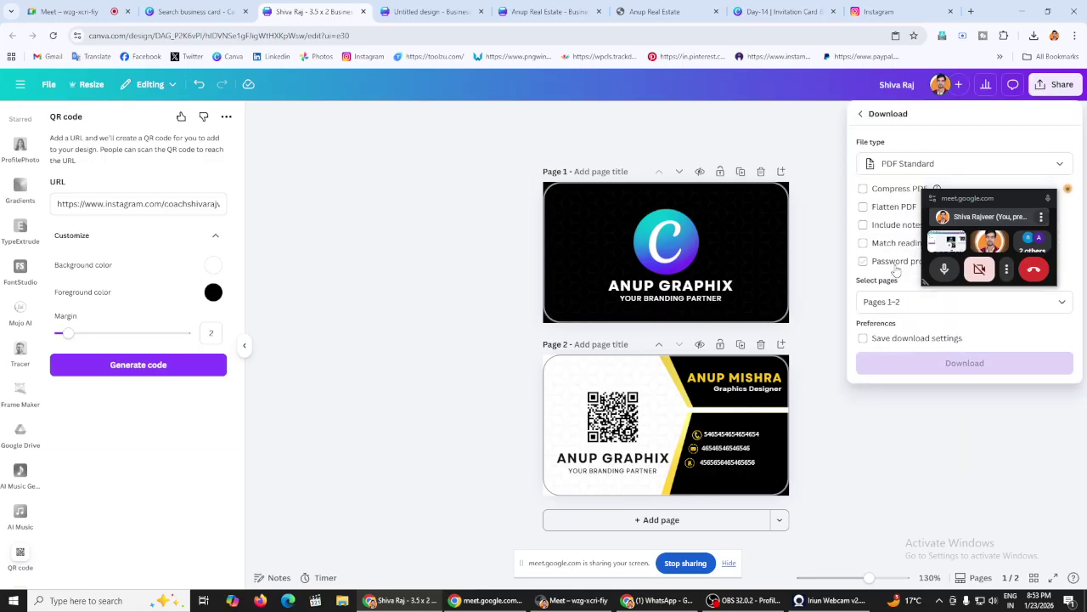
left_click(903, 173)
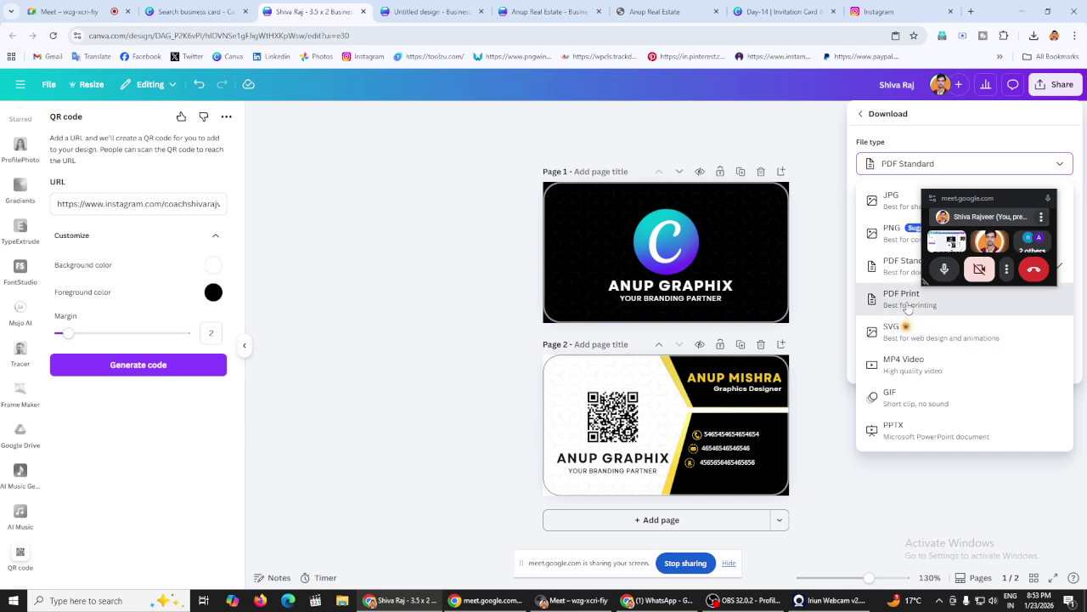
left_click(902, 296)
left_click(931, 387)
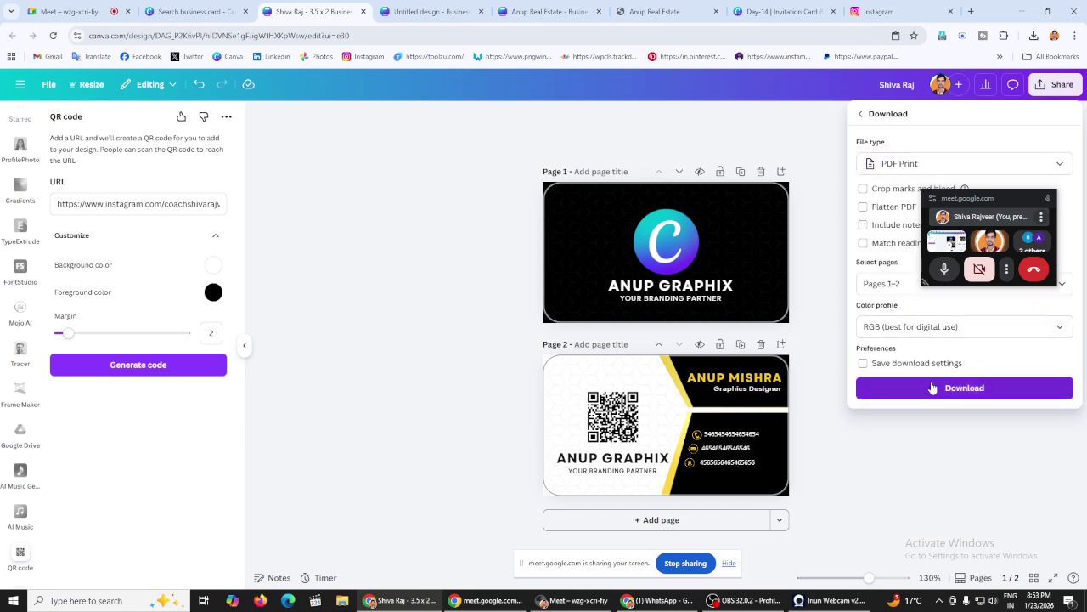
Step: Look through the open browser tabs and close the download settings
left_click(654, 11)
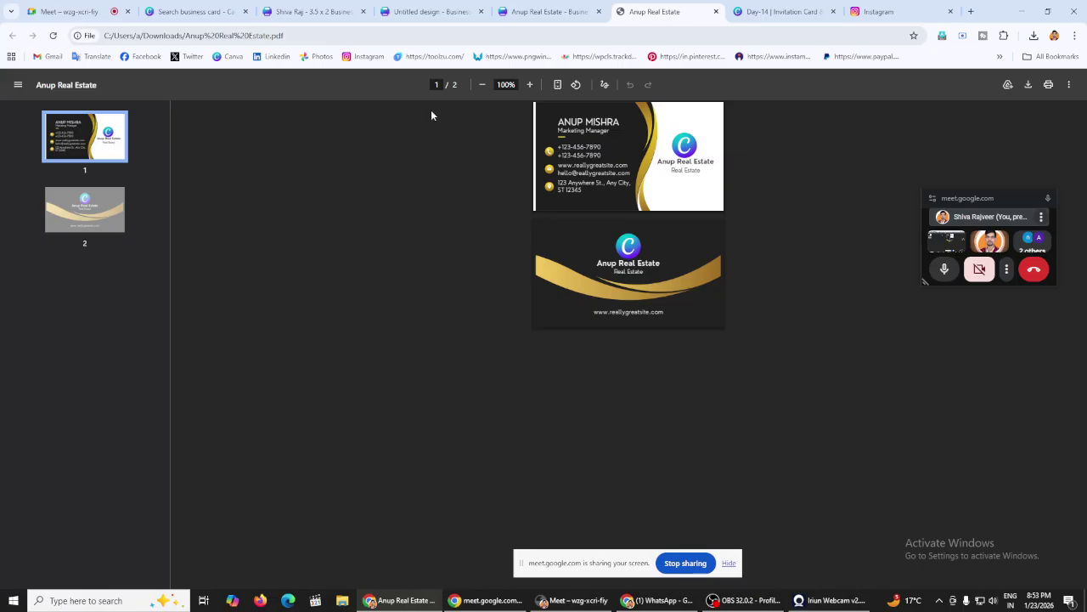
left_click(429, 7)
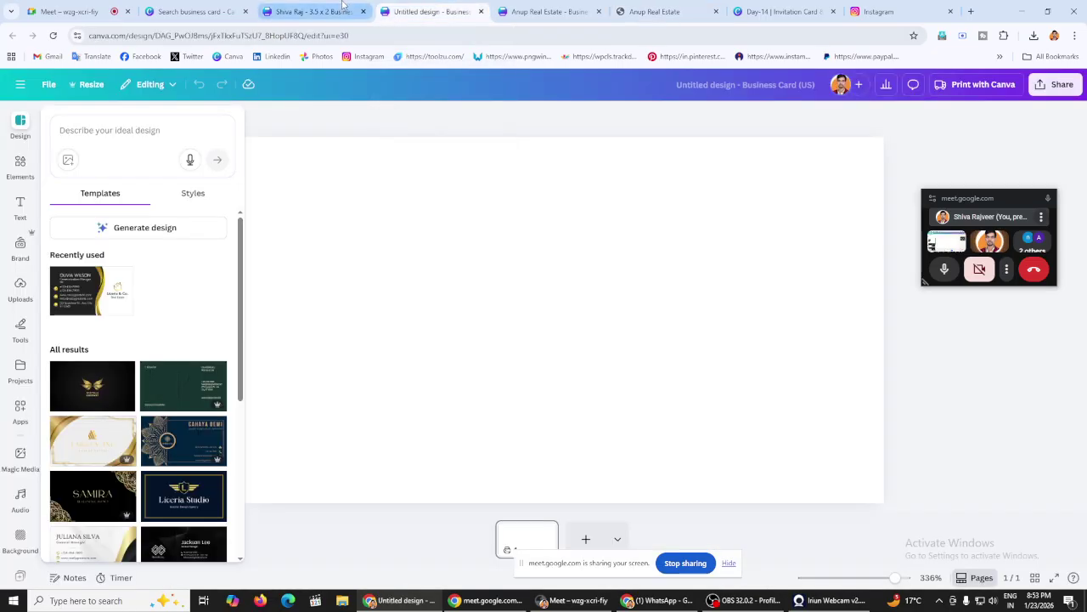
left_click(344, 8)
left_click(384, 285)
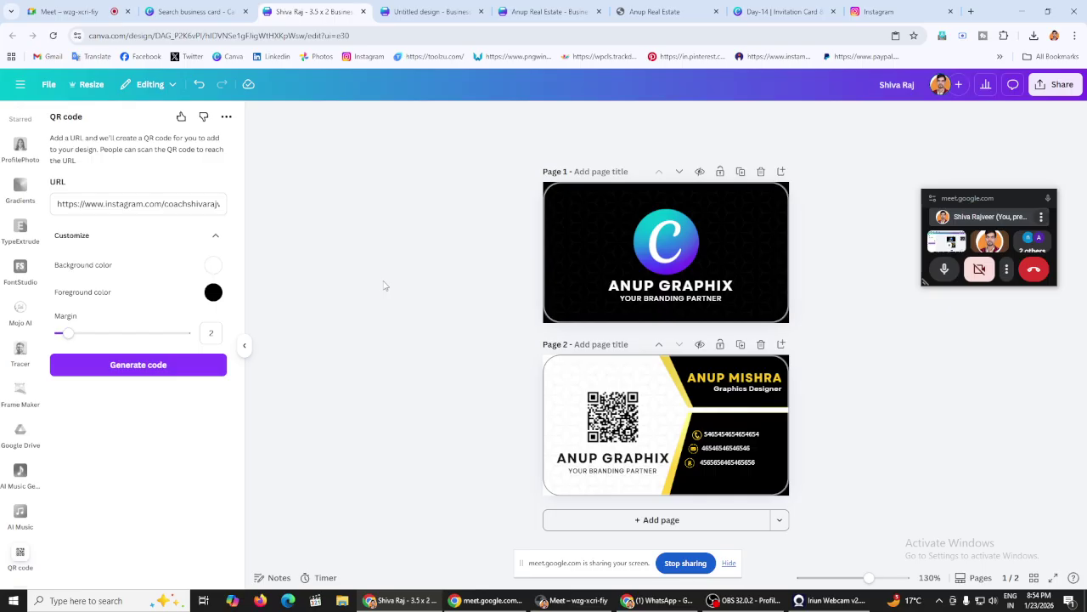
left_click(196, 10)
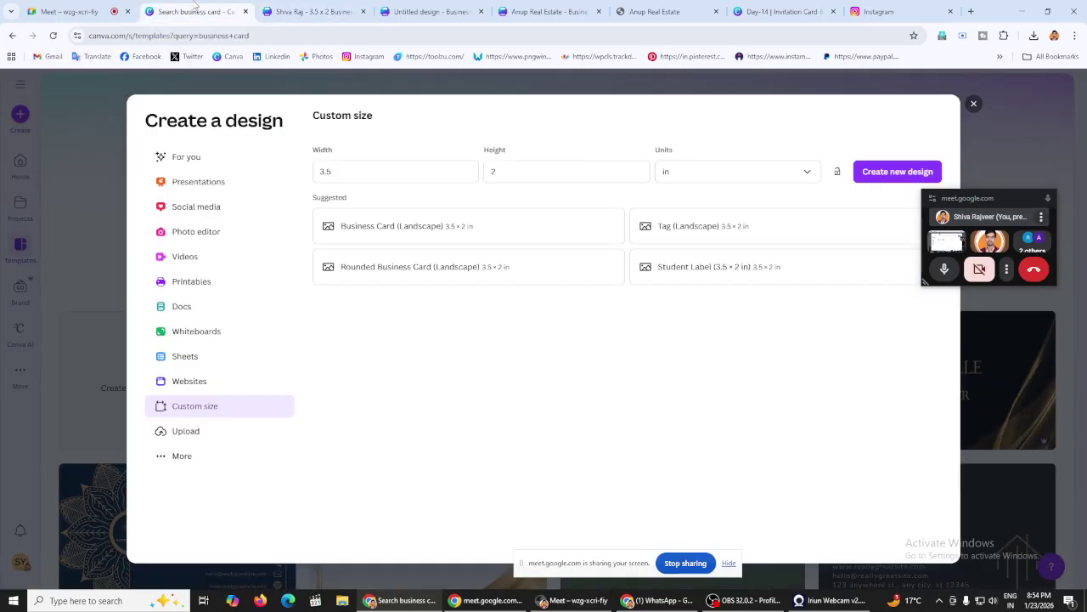
Step: Go to the Day-14 lesson tab and present slide 20, the assignment slide, full screen
left_click(331, 9)
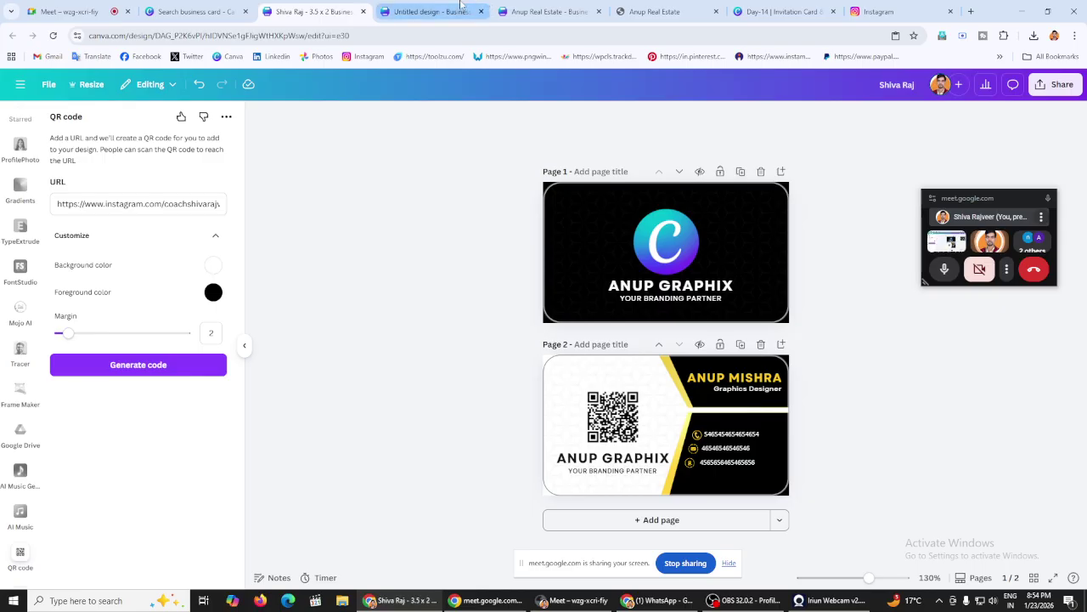
left_click(430, 11)
left_click(544, 11)
left_click(781, 11)
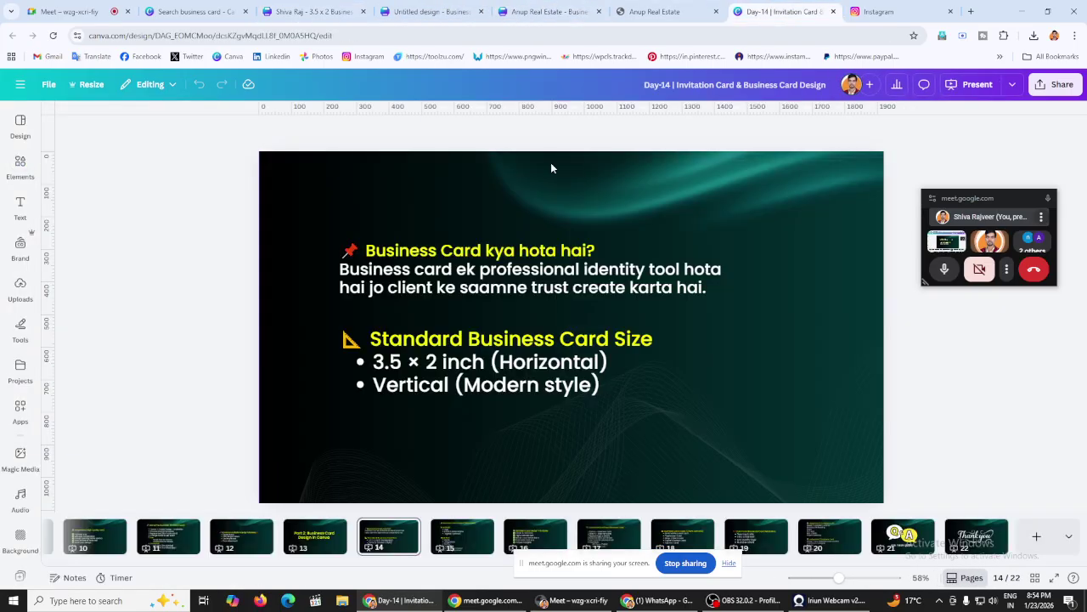
left_click(829, 536)
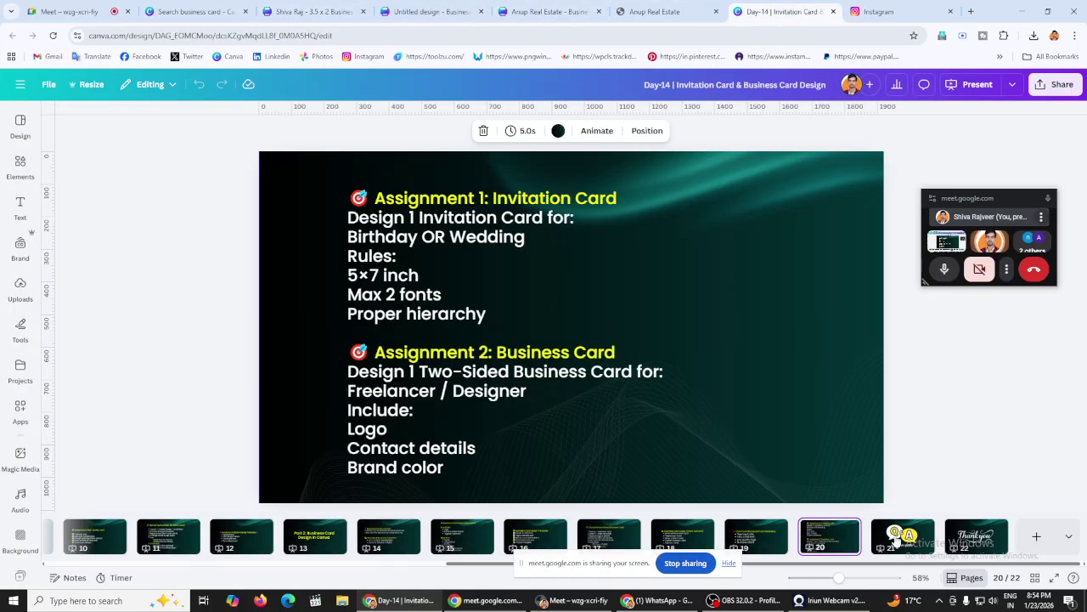
left_click(903, 536)
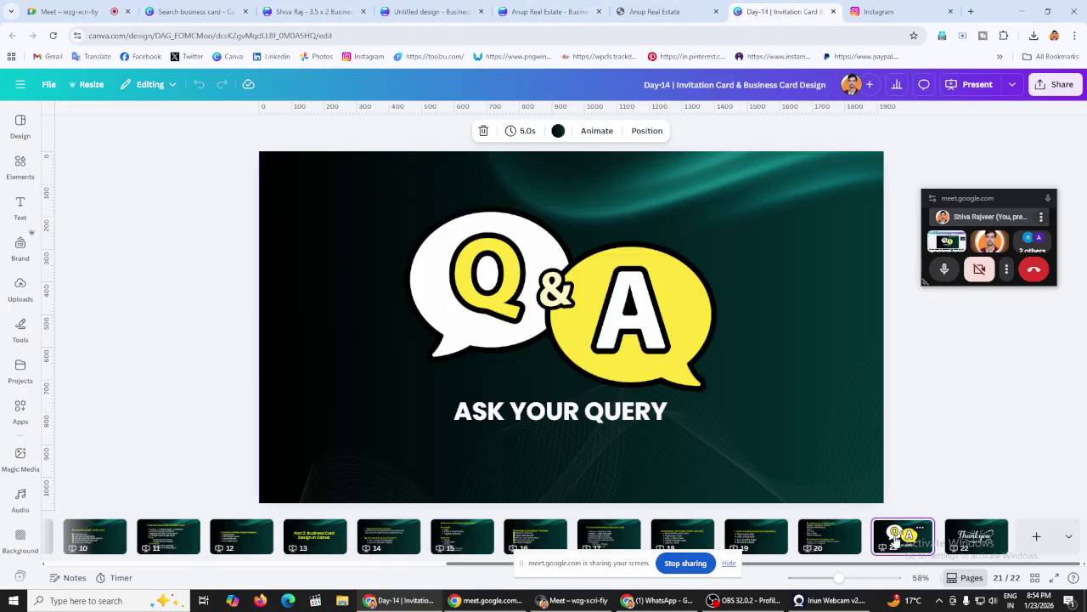
left_click(830, 532)
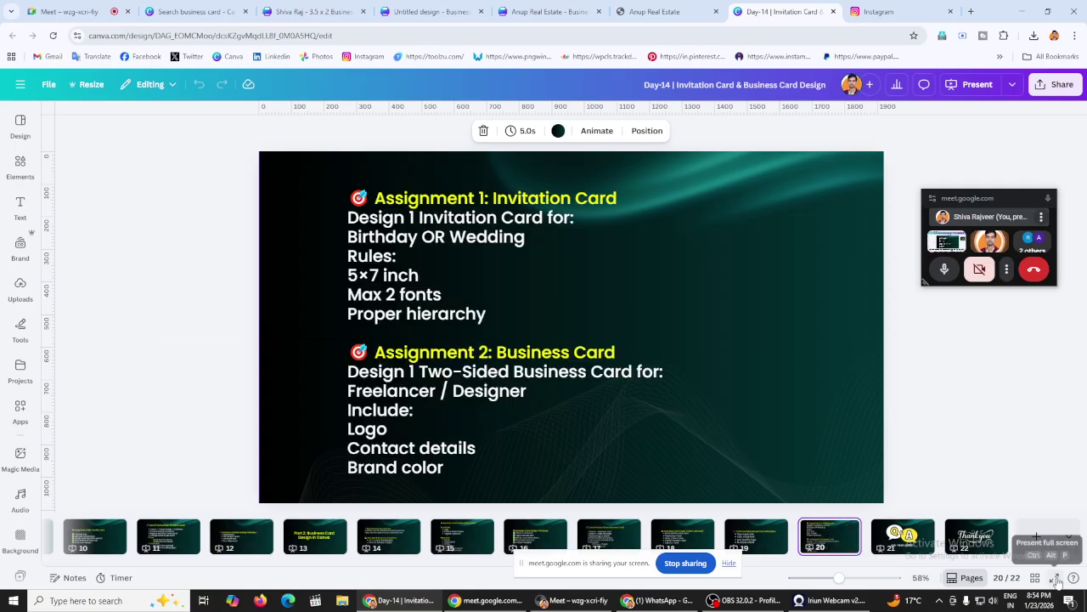
left_click(1054, 577)
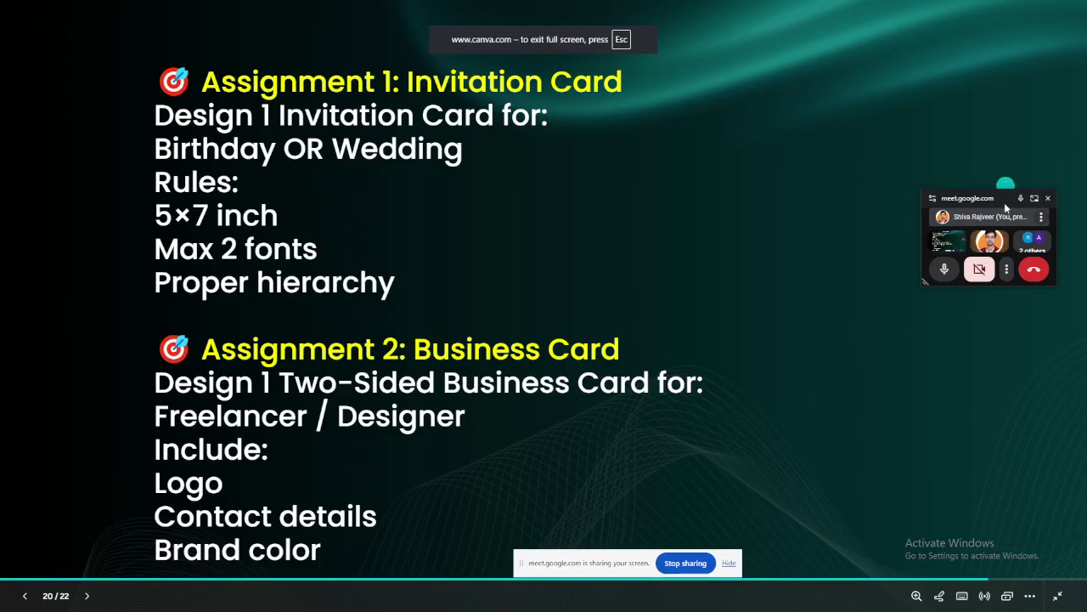
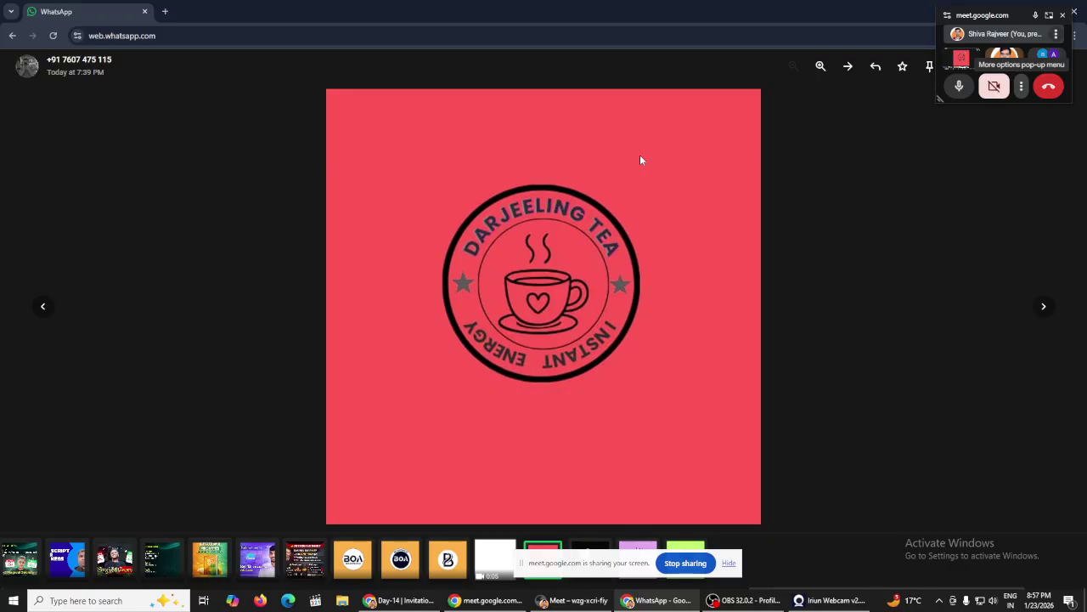
Step: Close the WhatsApp preview of the Darjeeling Tea logo and return to the Canva Day-14 deck
key("Escape")
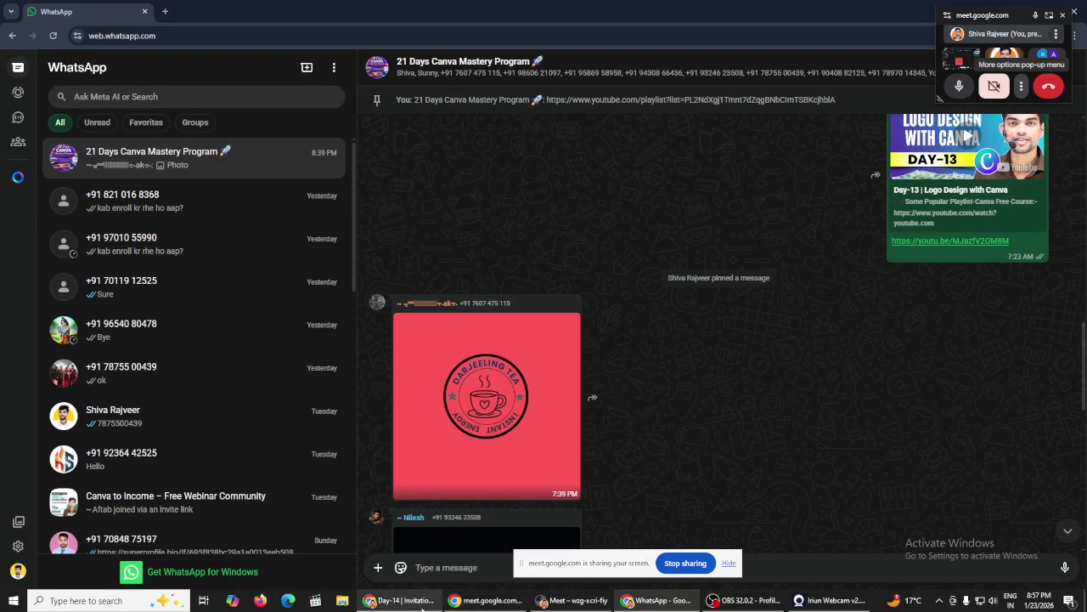
left_click(399, 601)
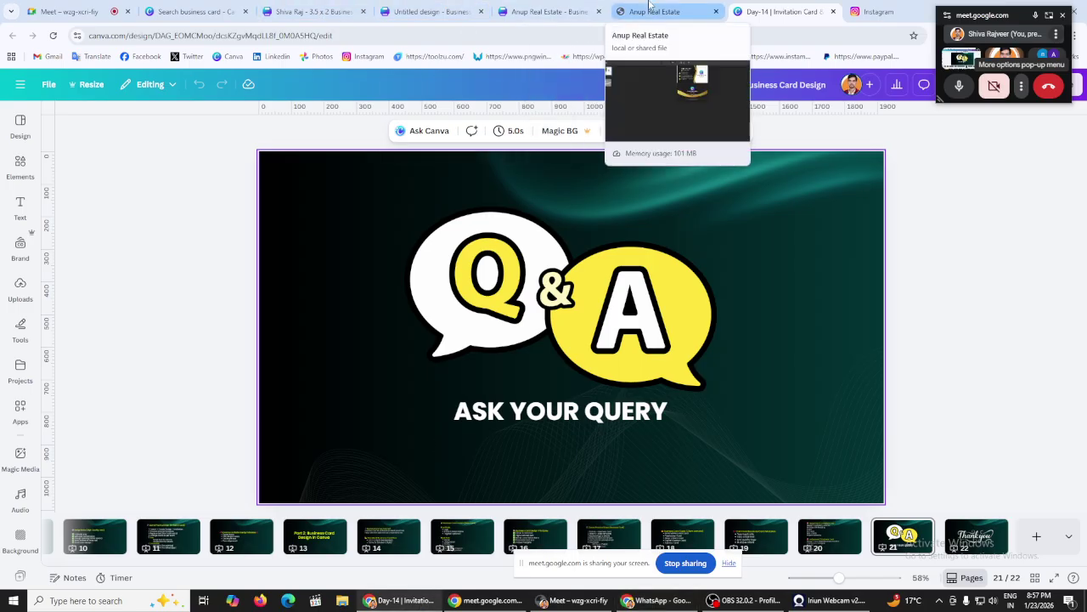
Step: Close the Instagram tab and open the Canva home page in a new tab
left_click(875, 11)
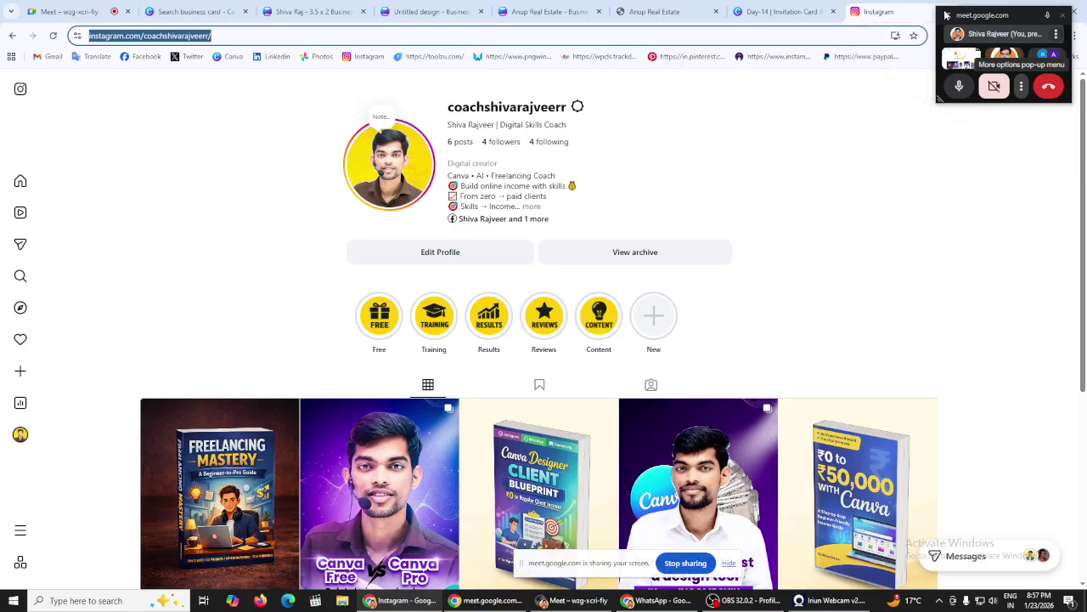
left_click(946, 14)
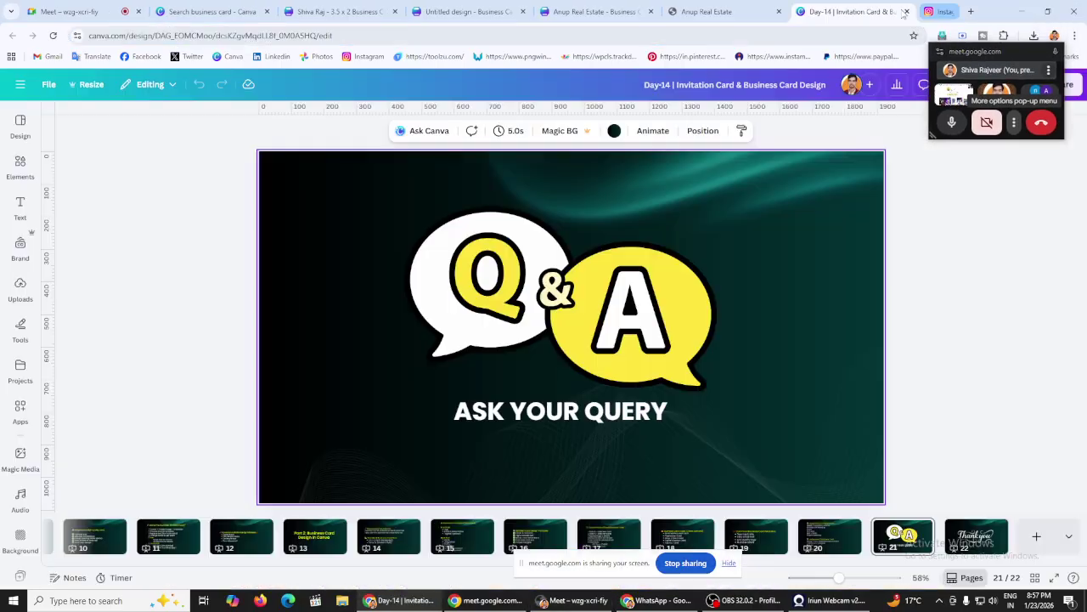
left_click(971, 11)
left_click(229, 59)
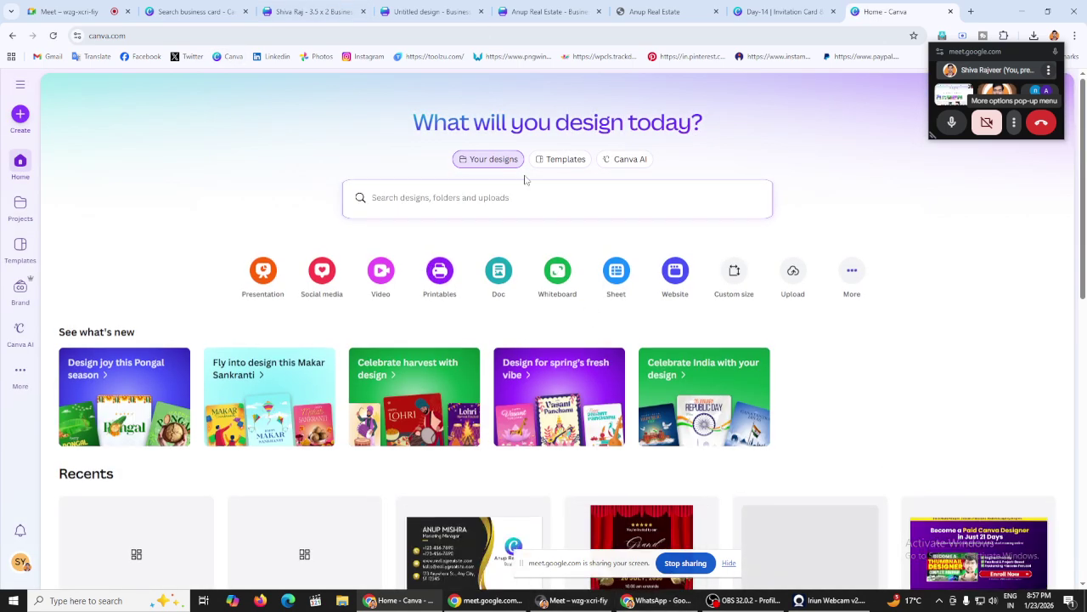
Step: Search Canva templates for 'logo' and create a blank Logo design
left_click(525, 183)
left_click(558, 159)
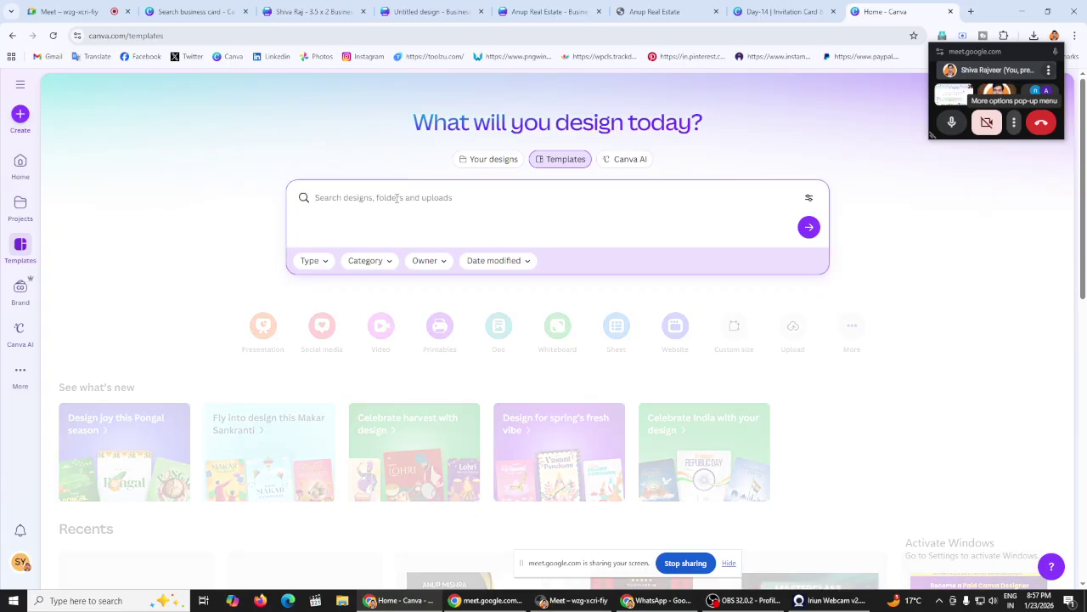
type("logo")
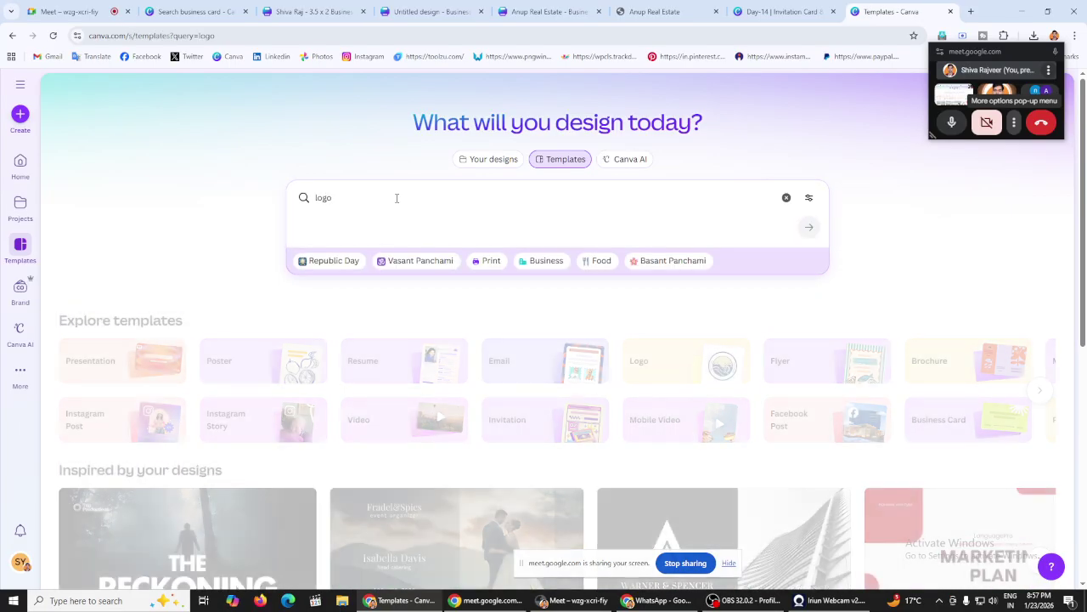
key("Return")
scroll(161, 291, "down", 2)
left_click(161, 292)
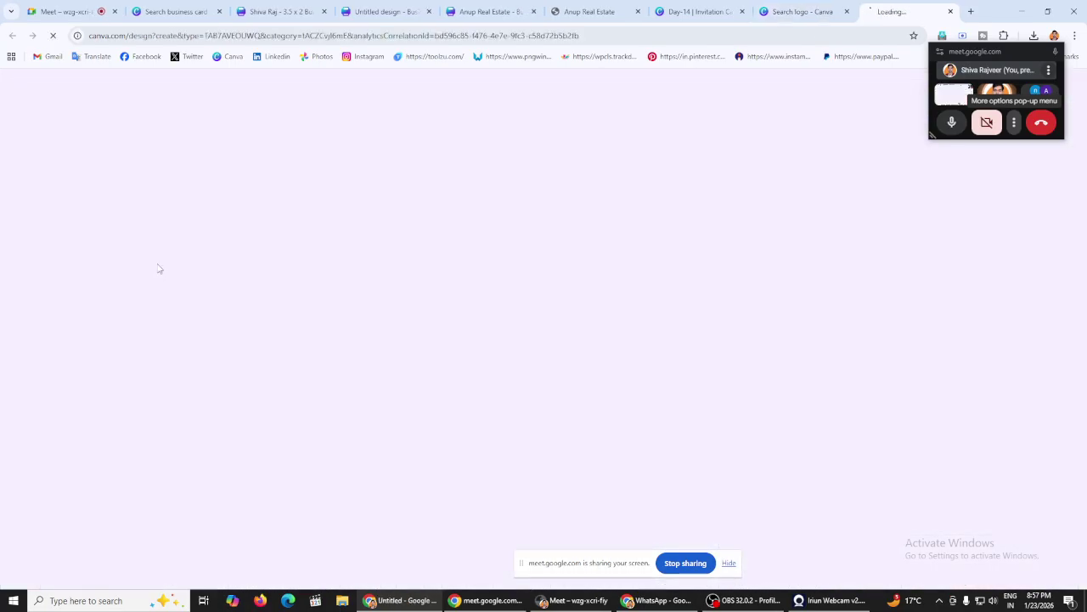
Step: Place the WhatsApp Darjeeling Tea image on the blank logo, shrink it and centre it
left_click(661, 600)
left_click_drag(487, 393, 583, 260)
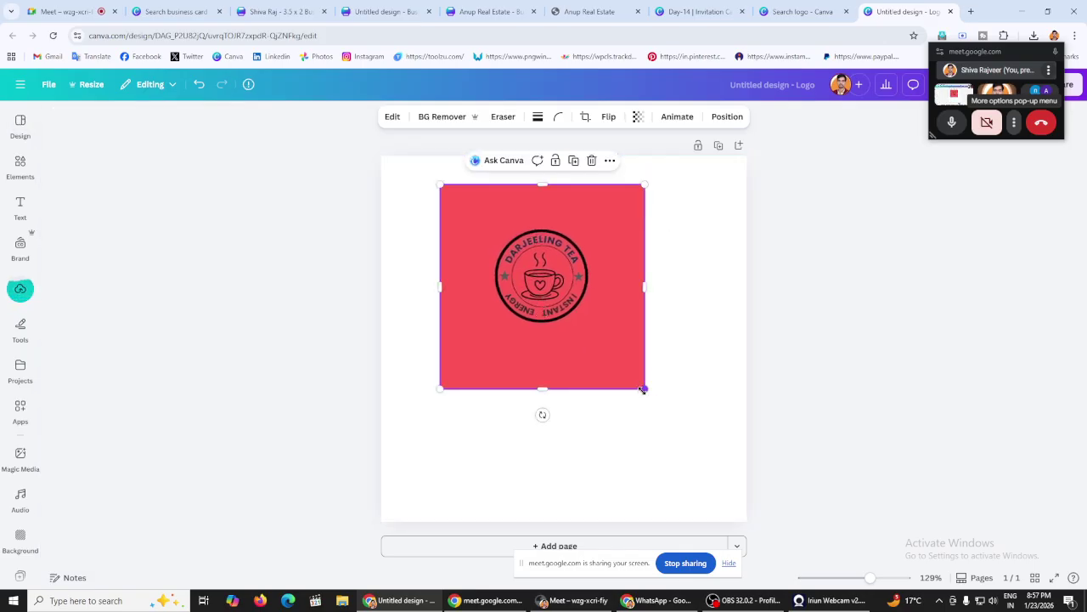
left_click_drag(643, 388, 546, 306)
left_click_drag(527, 256, 596, 301)
Step: Add a circle from Elements > Shapes to the logo page
left_click(515, 213)
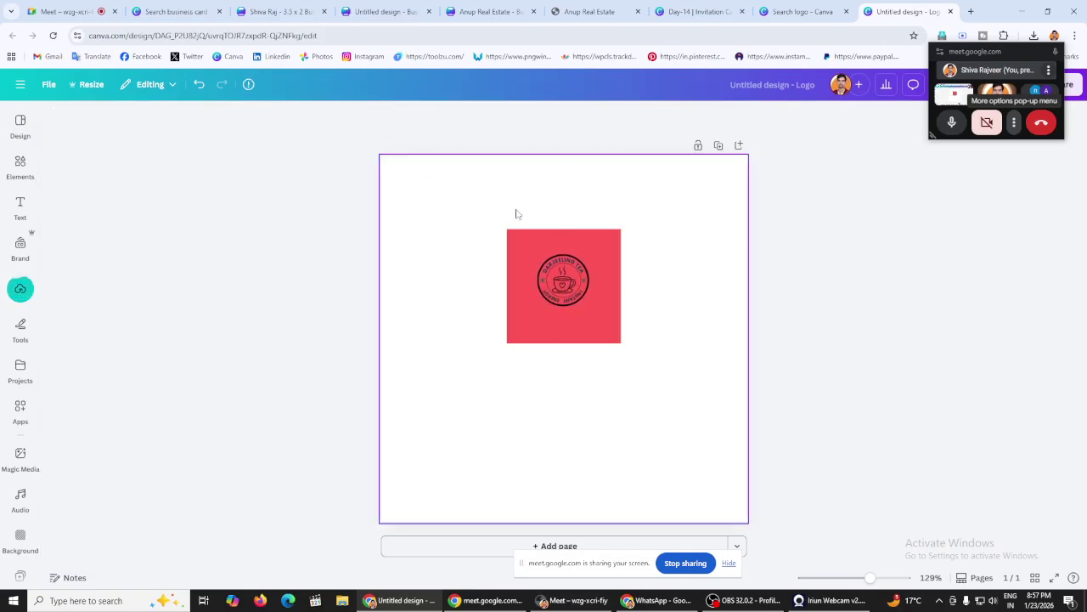
left_click(878, 284)
left_click(511, 202)
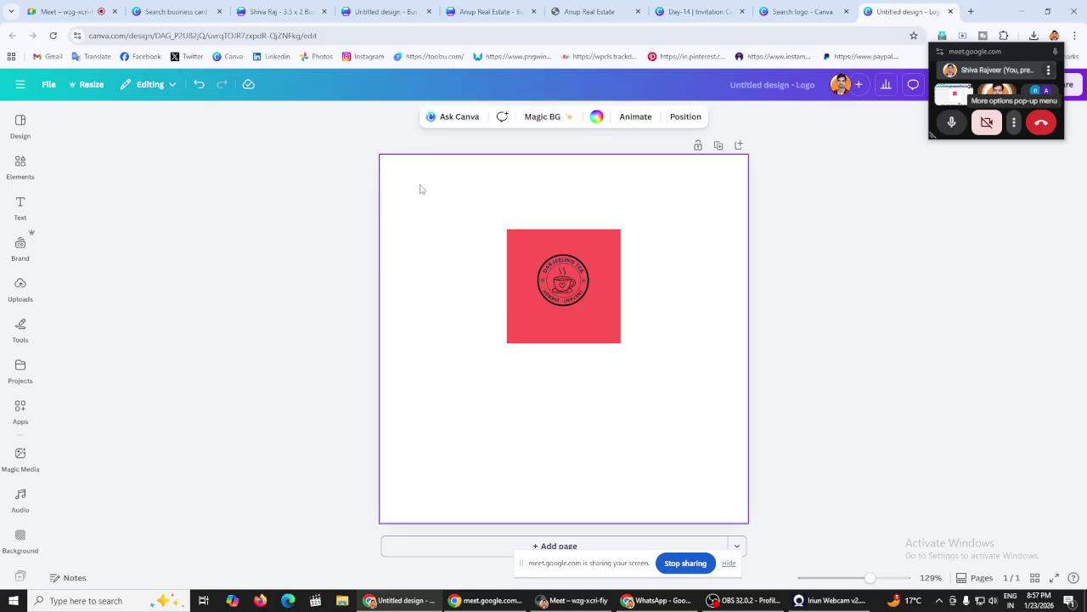
left_click(222, 188)
left_click(20, 165)
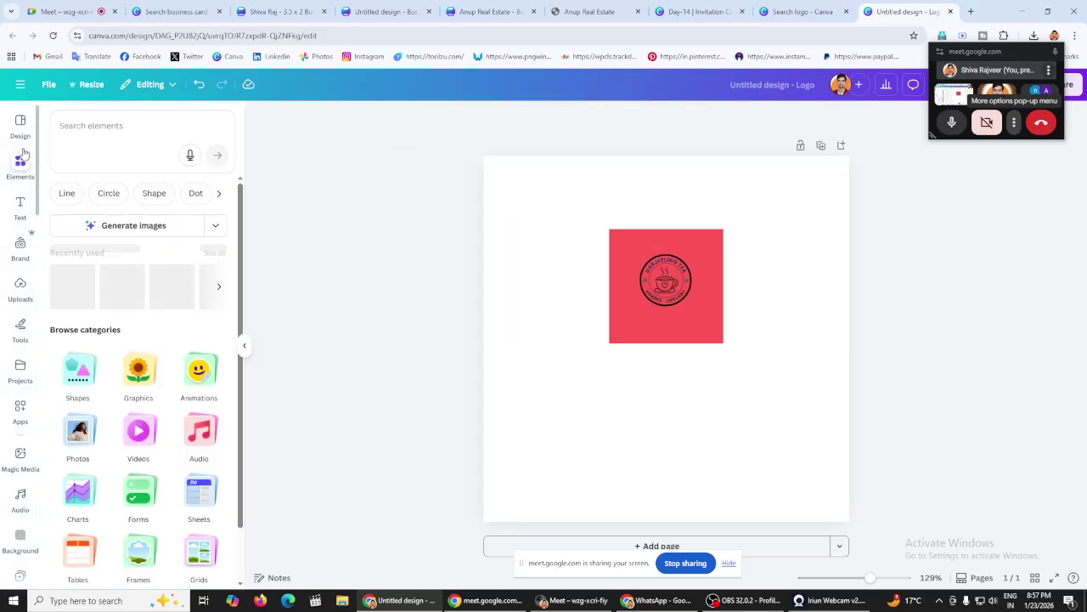
left_click(165, 196)
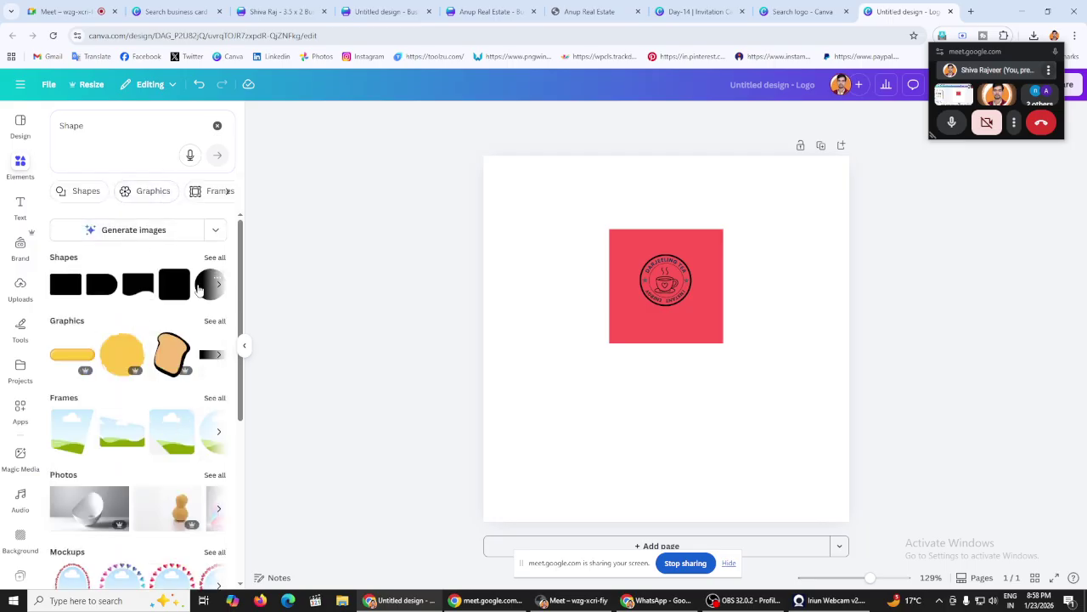
left_click(199, 289)
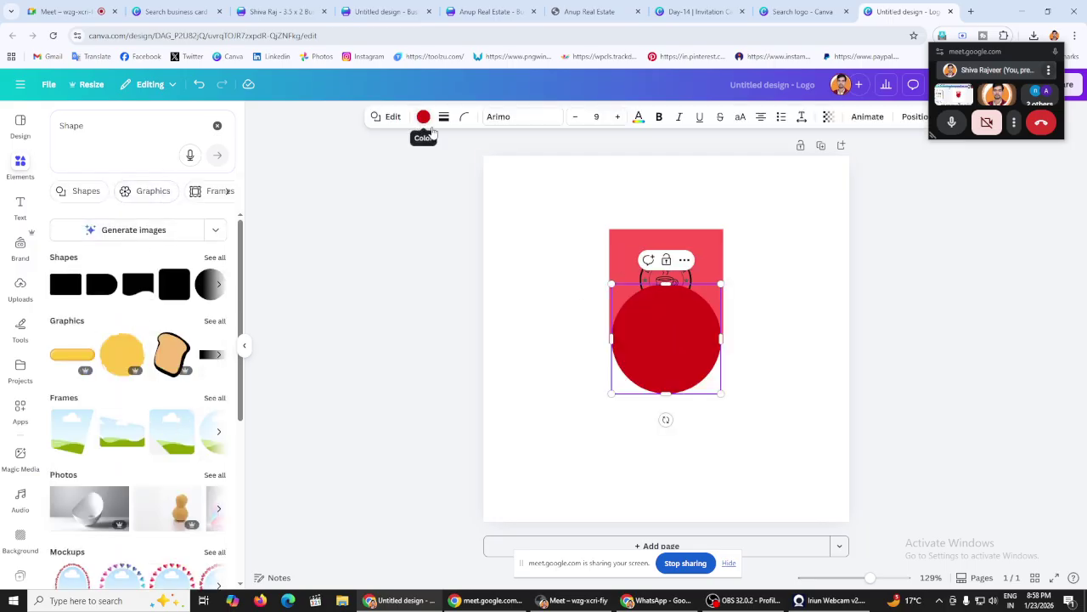
Step: Colour the page background red and the circle white
left_click(583, 247)
left_click(668, 326)
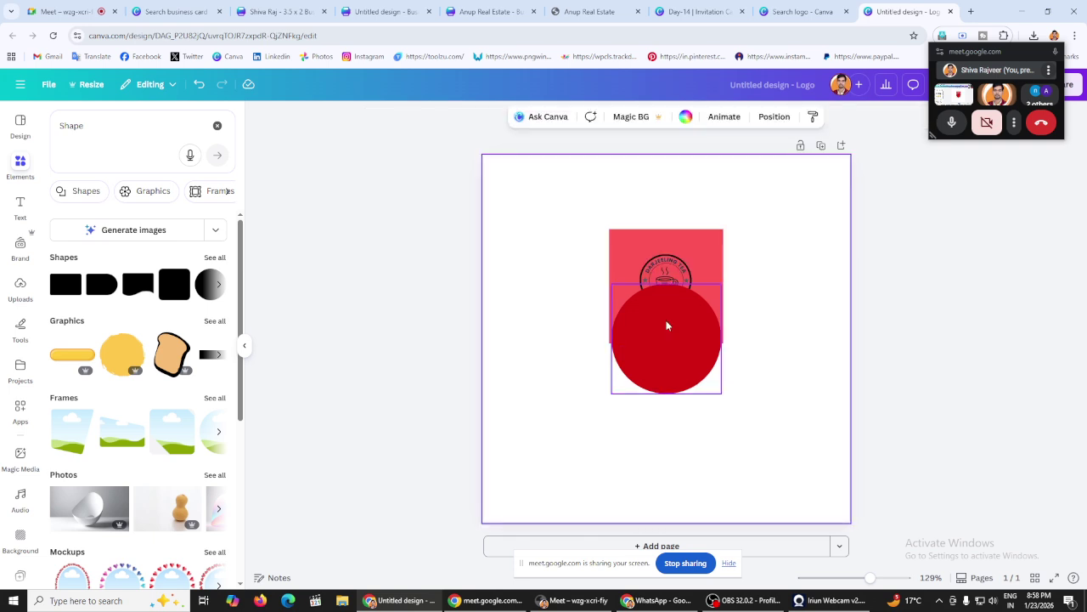
left_click(423, 116)
left_click(500, 194)
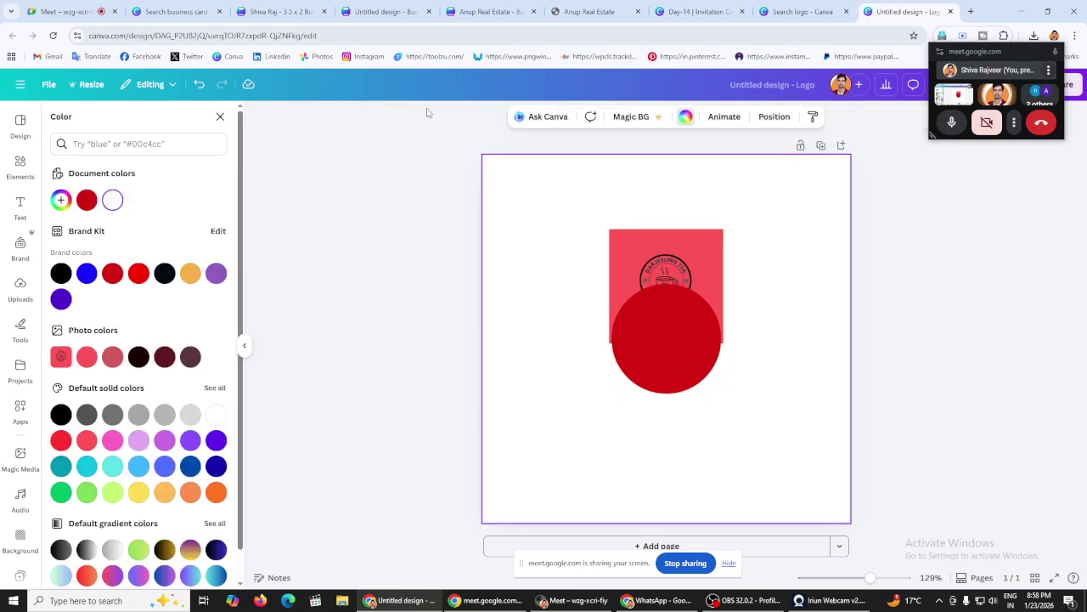
left_click(87, 199)
left_click(308, 246)
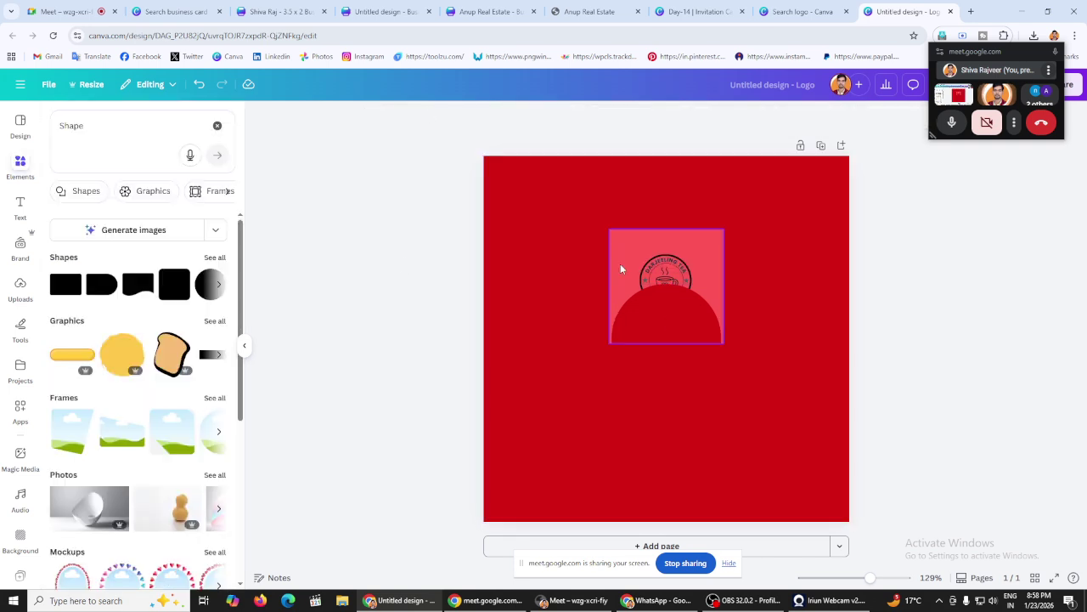
left_click(666, 314)
left_click(423, 116)
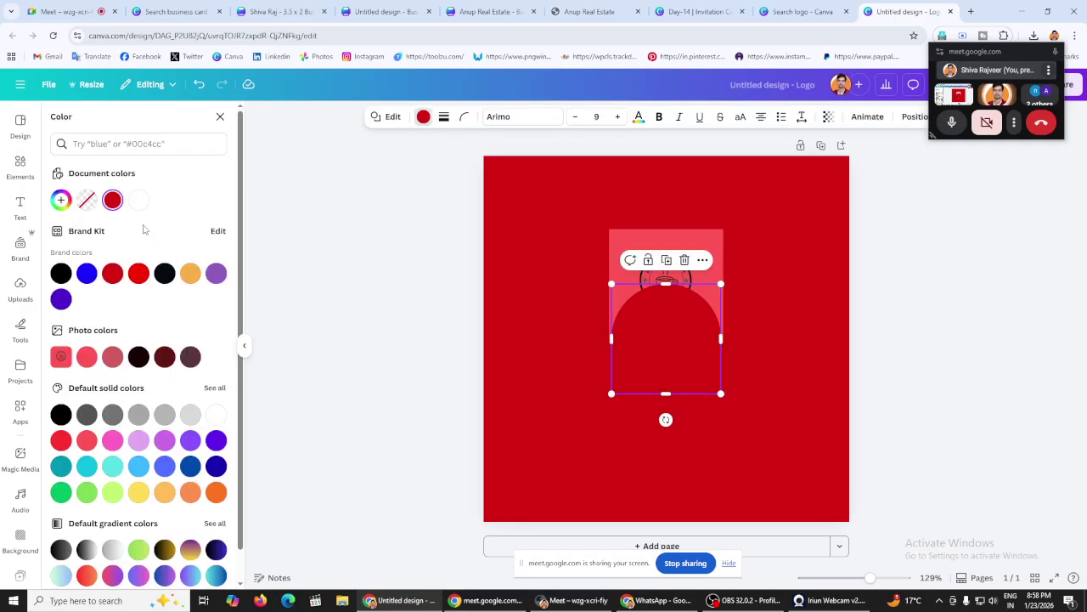
left_click(142, 209)
left_click(333, 243)
Step: Enlarge and centre the white circle, and shrink the reference image into the top-right corner
left_click_drag(666, 336, 665, 325)
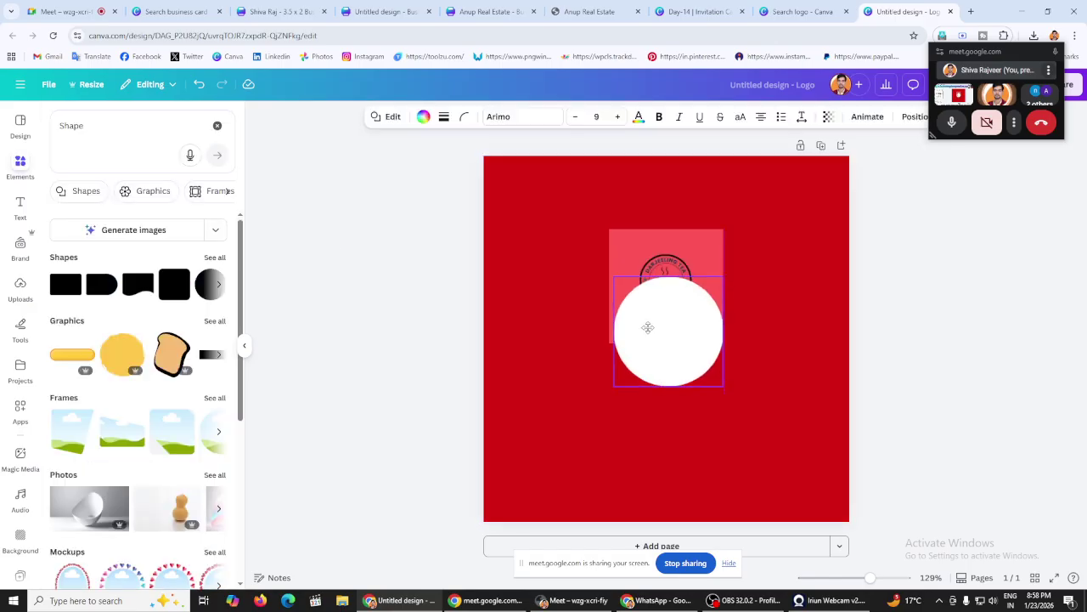
left_click(654, 242)
left_click_drag(653, 242, 743, 196)
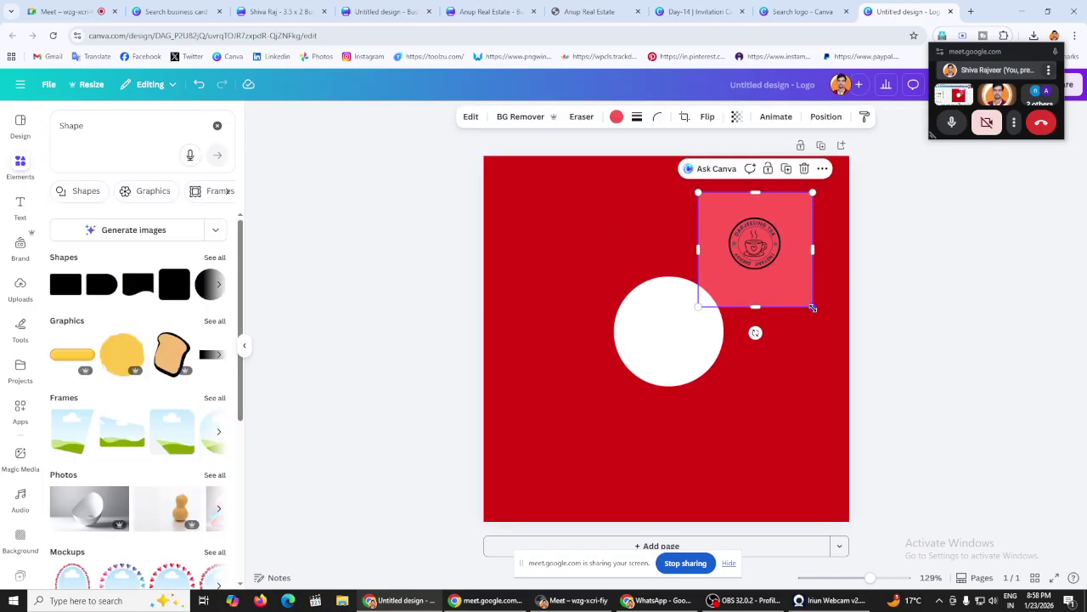
left_click_drag(811, 303, 767, 260)
left_click_drag(734, 224, 776, 223)
left_click(668, 347)
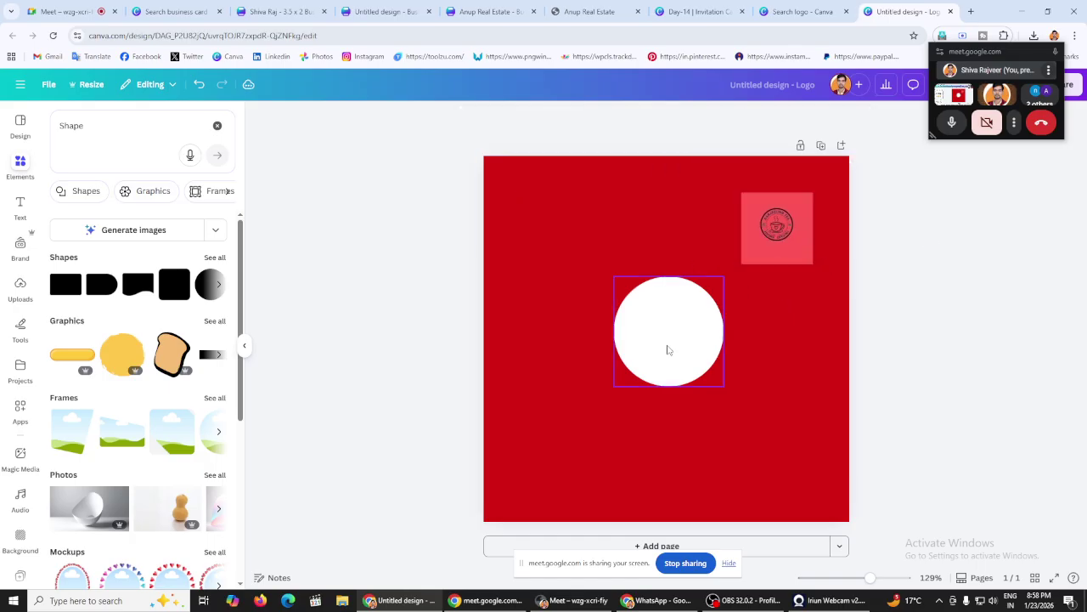
mouse_move(668, 346)
left_mouse_down()
mouse_move(672, 335)
mouse_move(655, 341)
left_mouse_up()
left_click_drag(712, 383, 682, 368)
key("Escape")
left_click_drag(777, 228, 777, 219)
left_click(965, 247)
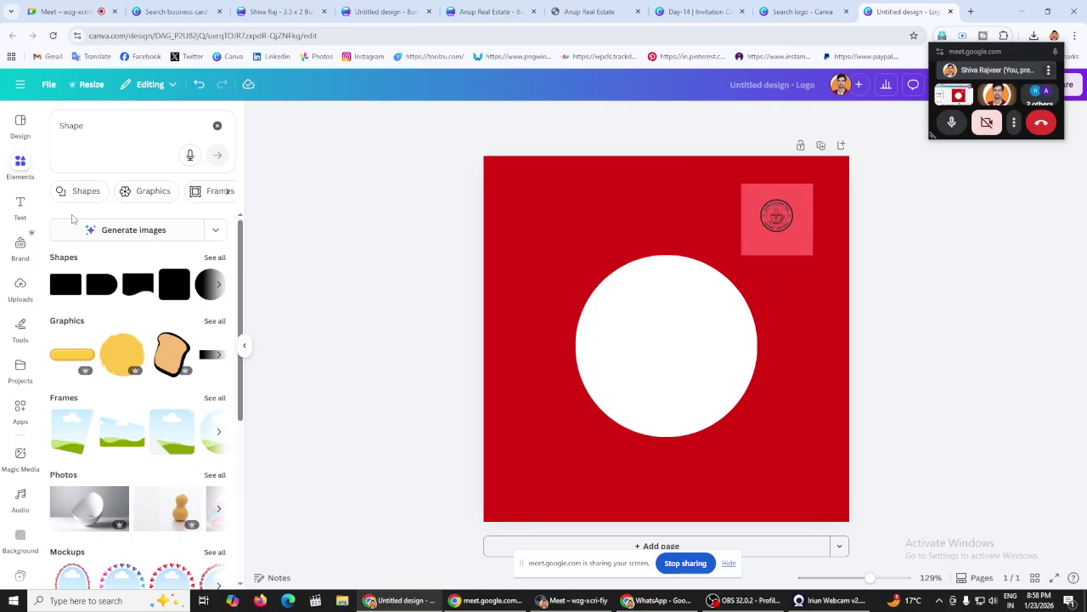
Step: Search elements for 'coffee' and add a smaller steaming cup-on-saucer graphic
left_click(217, 126)
left_click(149, 125)
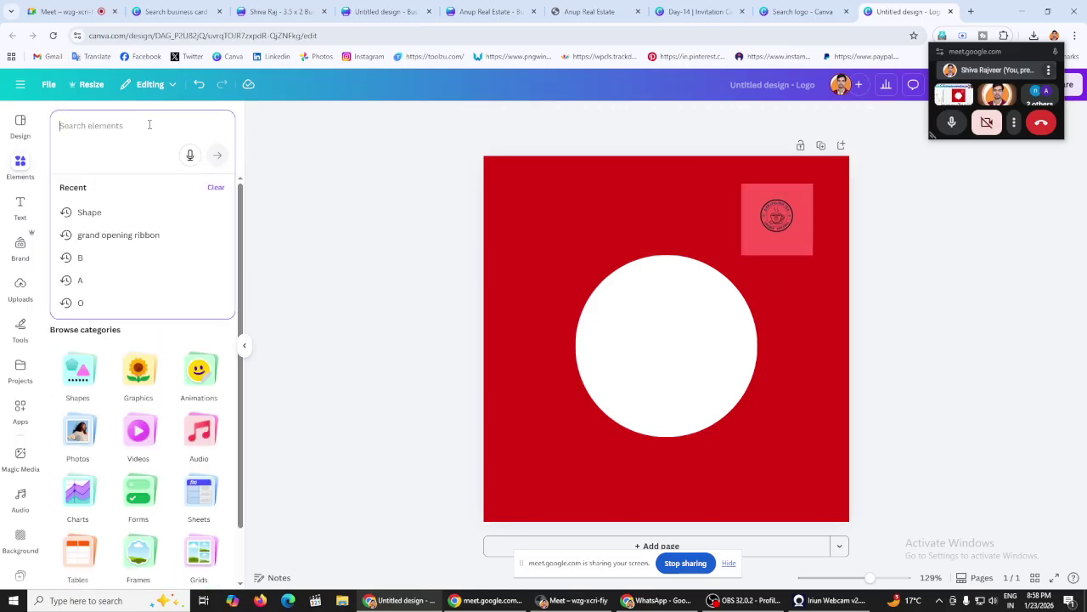
type("co")
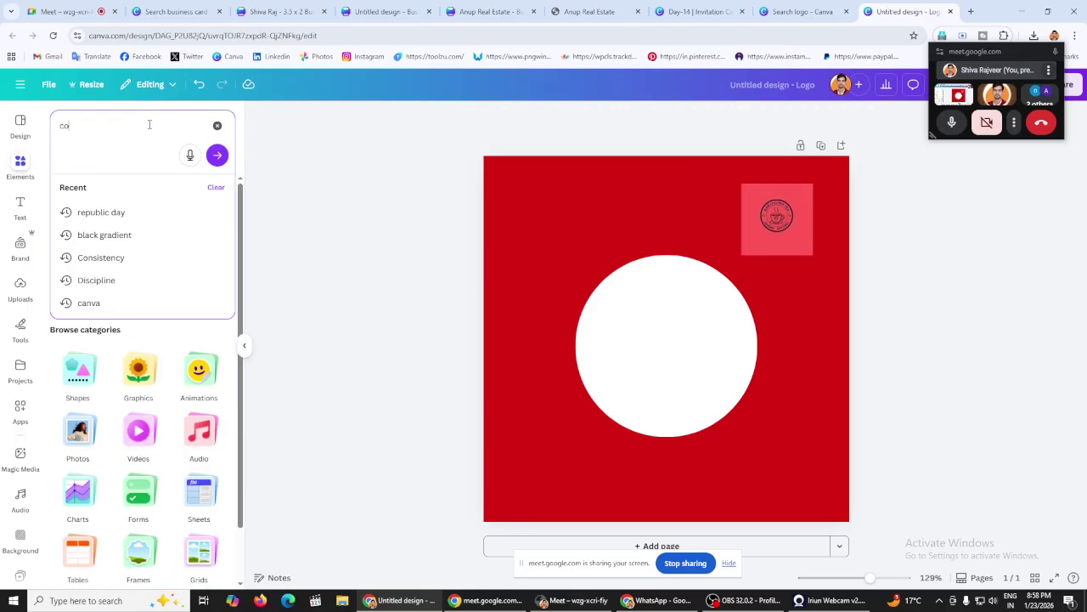
type("ff")
key("BackSpace")
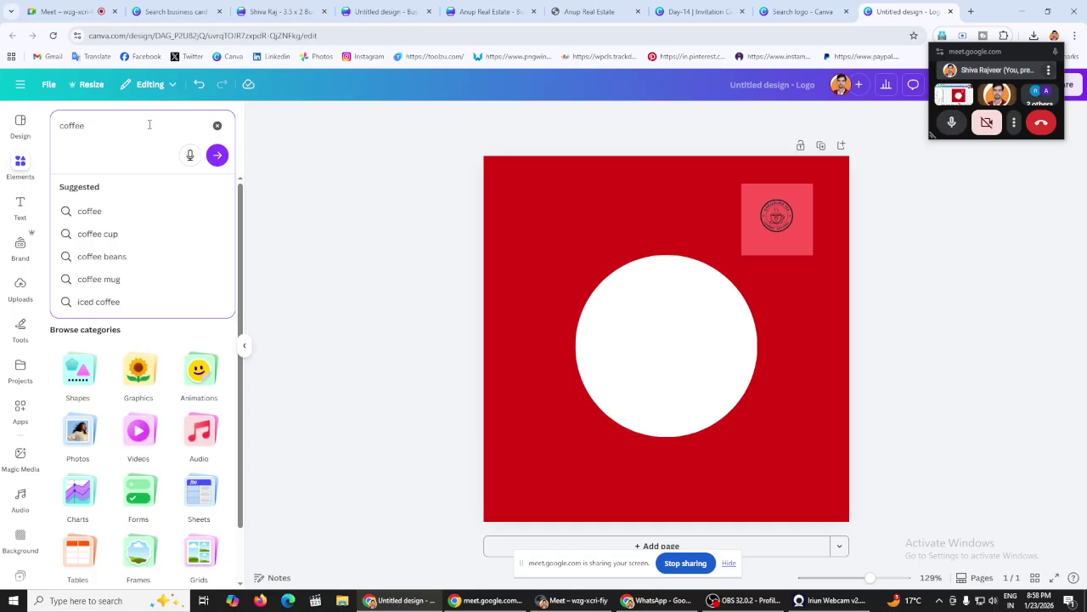
left_click(146, 219)
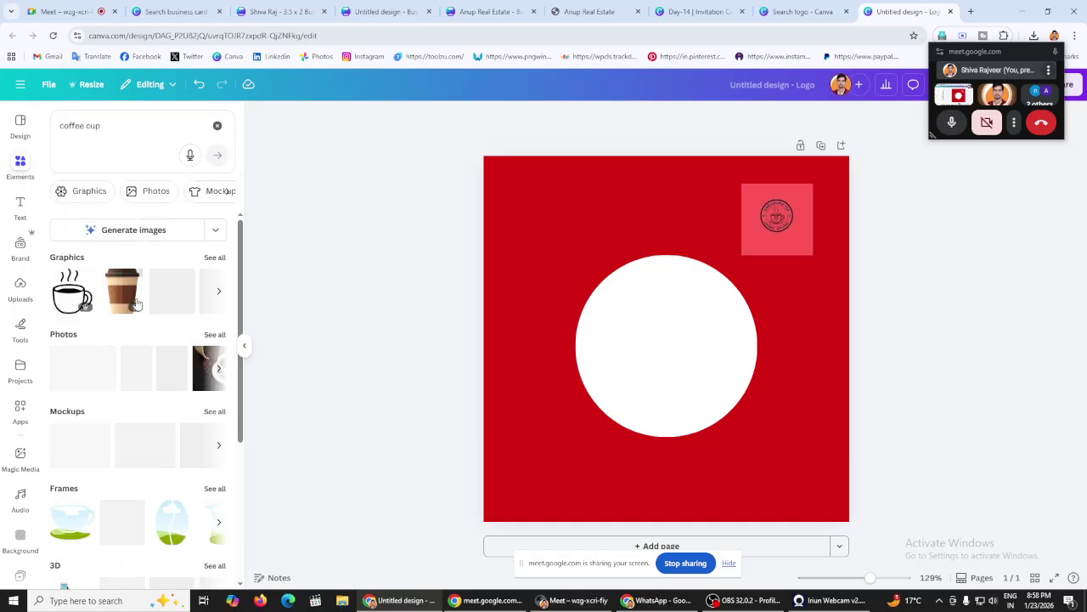
left_click(88, 191)
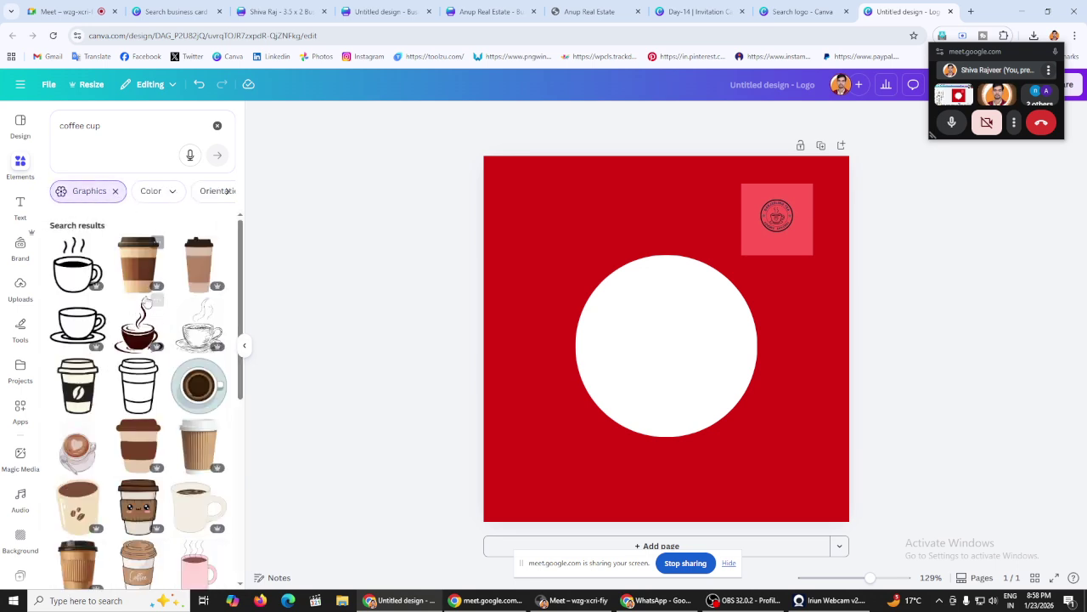
scroll(146, 301, "down", 2)
left_click(136, 270)
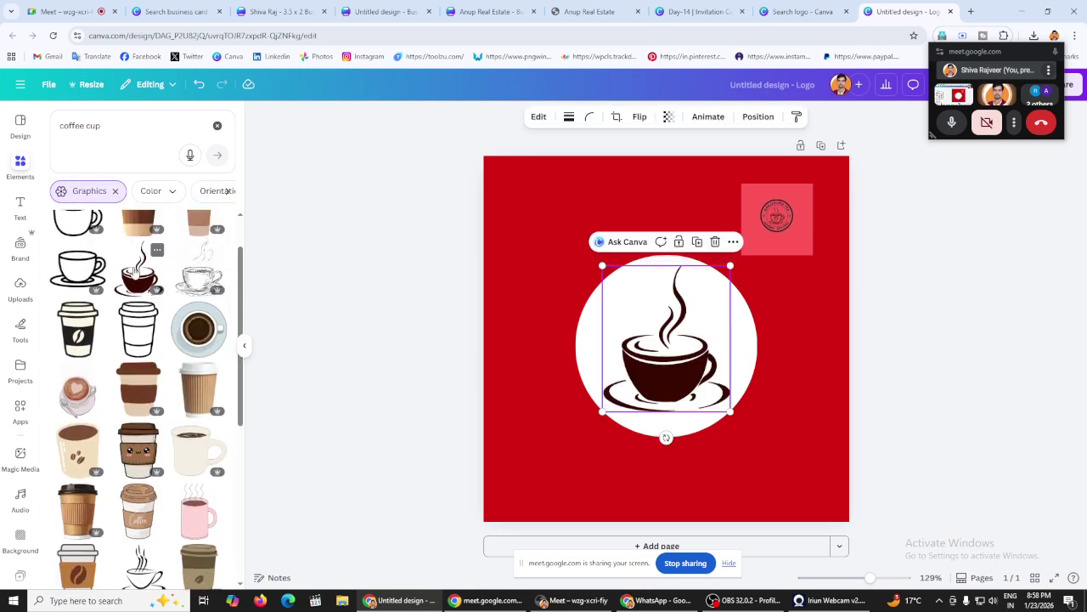
left_click_drag(731, 266, 713, 286)
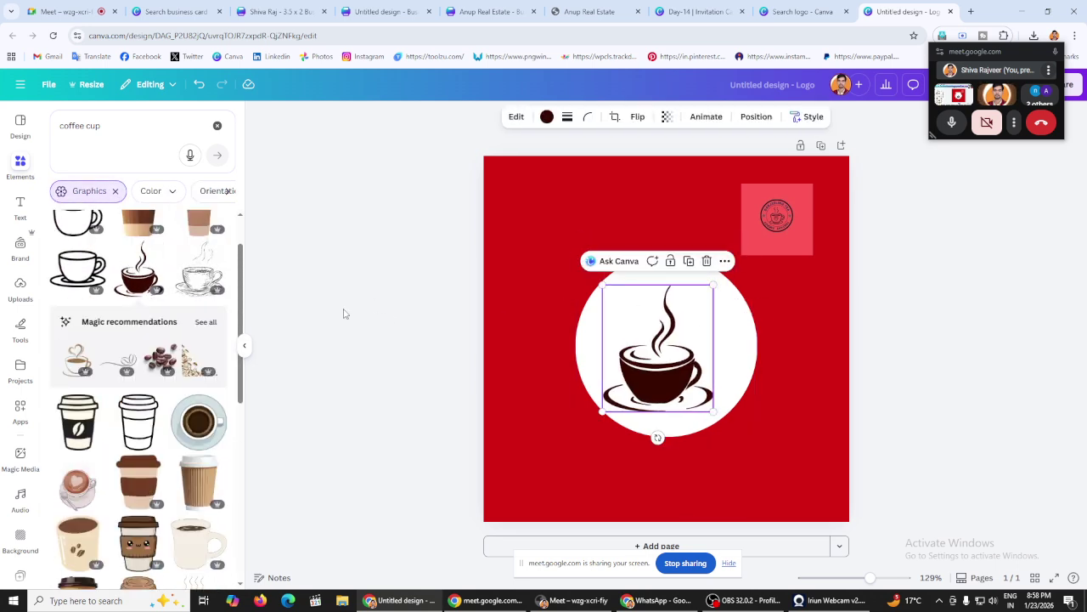
left_click(344, 314)
Step: Centre the coffee cup graphic inside the white circle
scroll(102, 390, "down", 5)
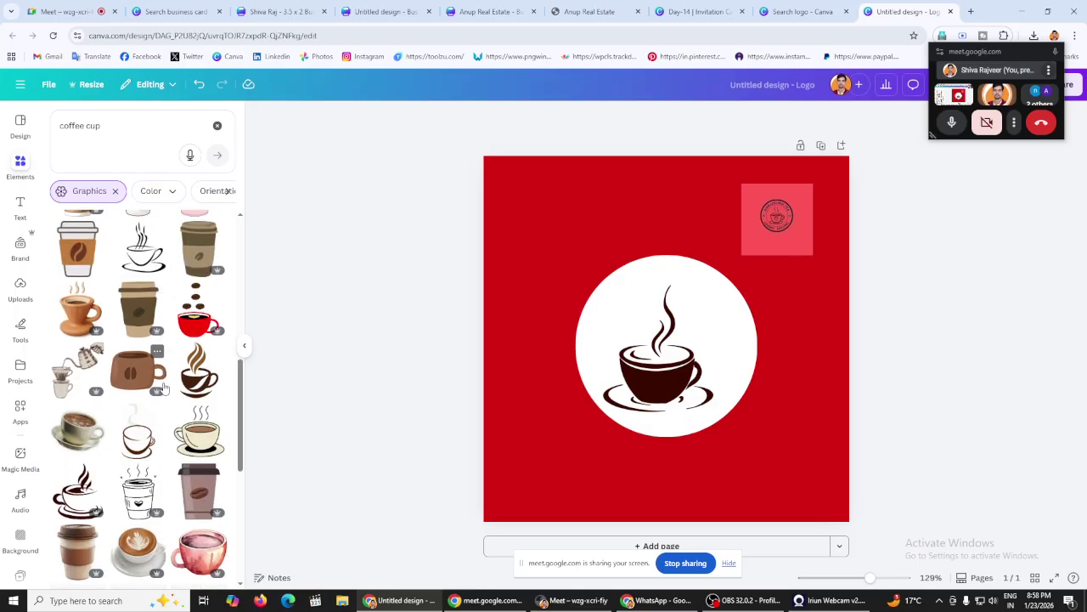
scroll(164, 387, "down", 3)
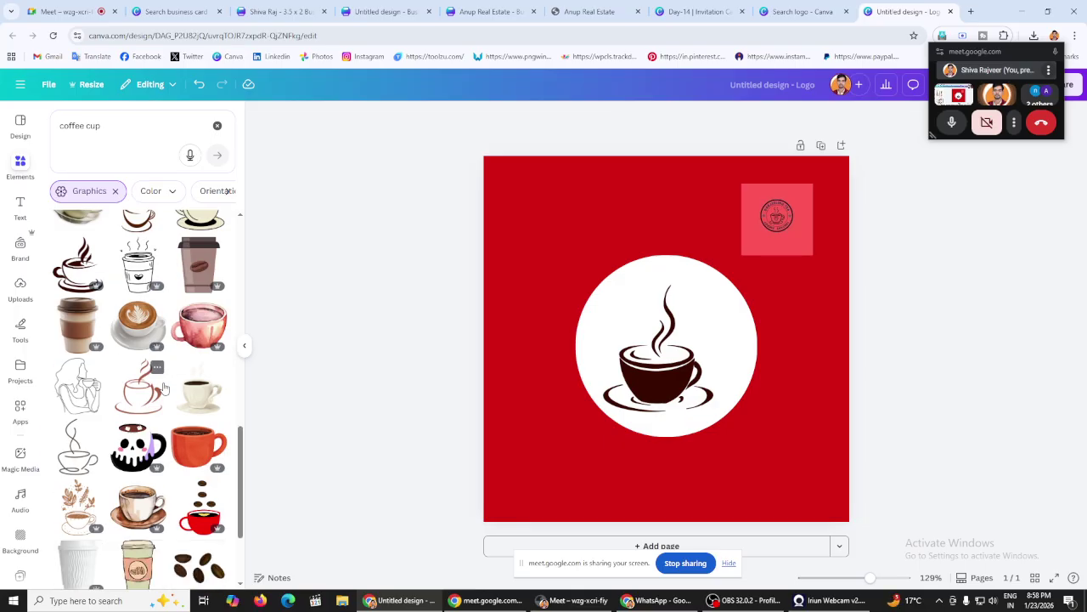
scroll(164, 387, "down", 3)
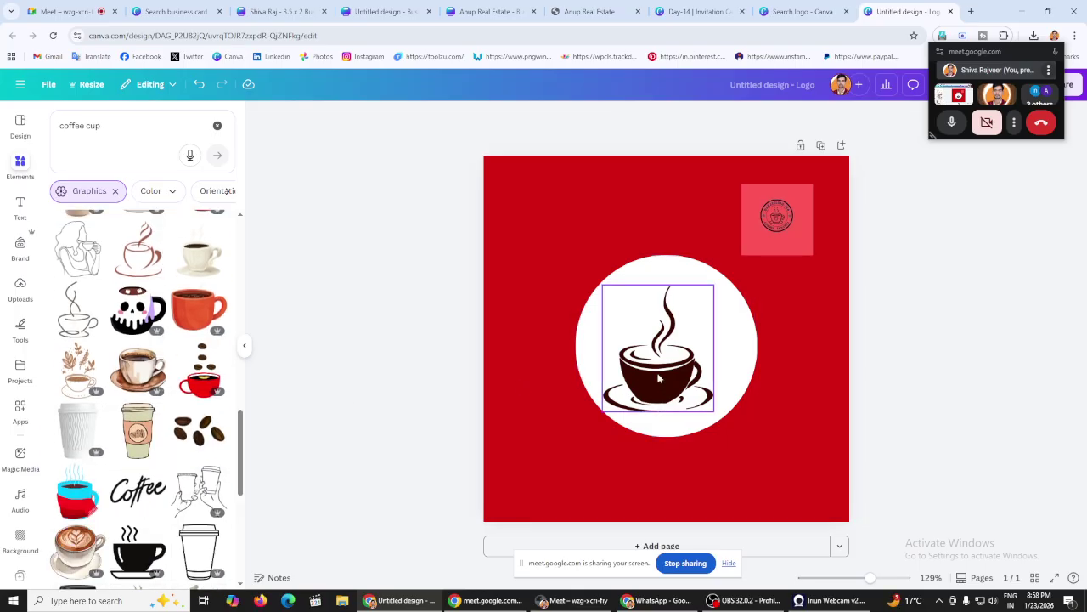
left_click_drag(658, 378, 666, 367)
left_click(414, 288)
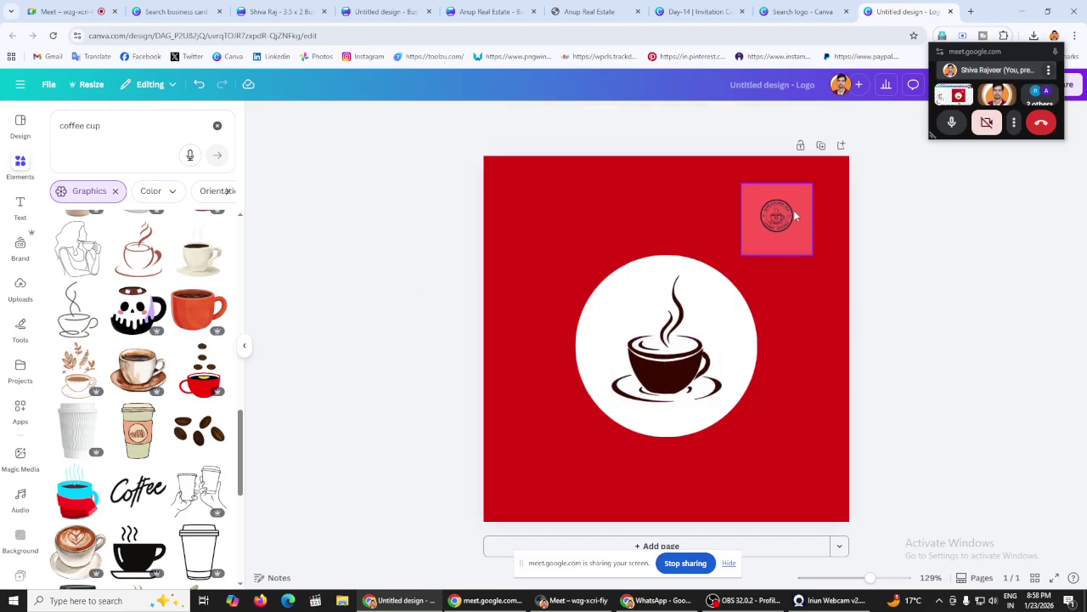
Step: Enlarge and crop the reference logo, then move it to the top-right corner
left_click(775, 249)
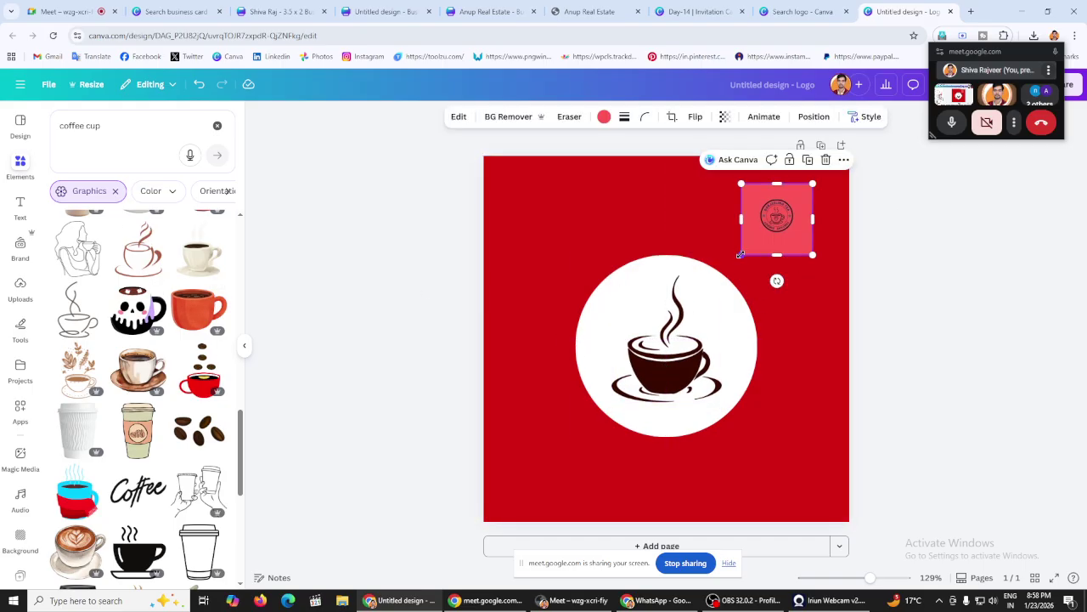
left_click_drag(740, 256, 661, 306)
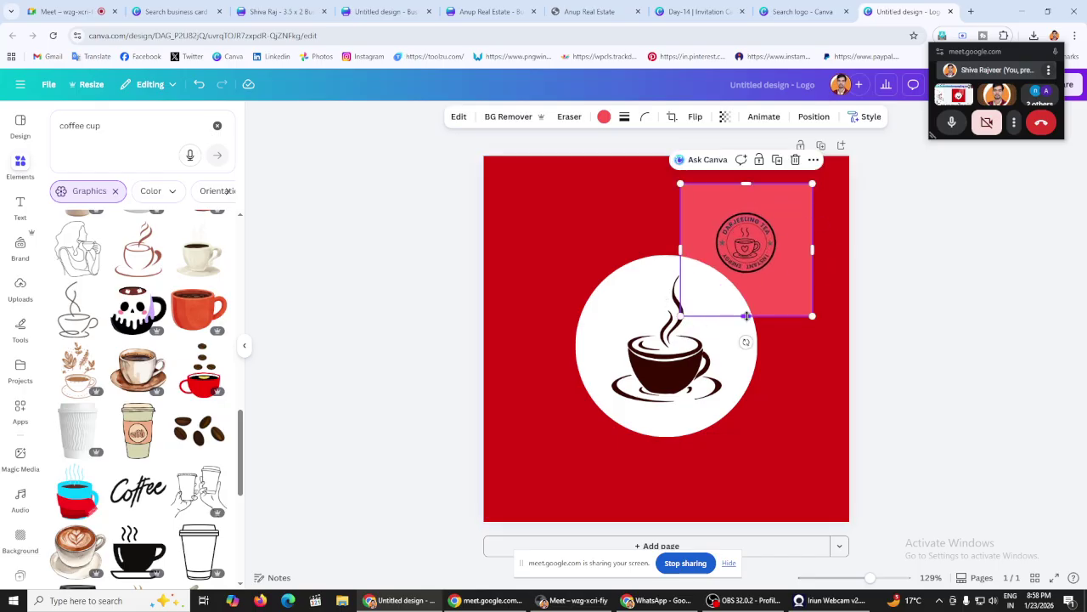
left_click_drag(746, 316, 746, 286)
left_click_drag(695, 230, 734, 219)
left_click(944, 262)
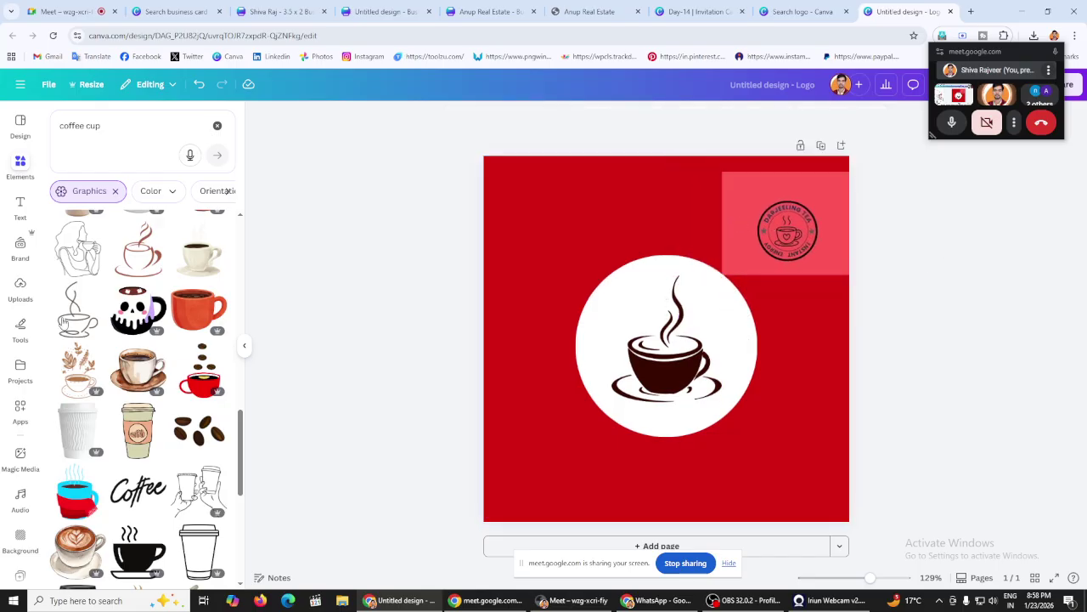
Step: Add a heading that reads 'DARJEELING TEA'
left_click(26, 198)
left_click(121, 252)
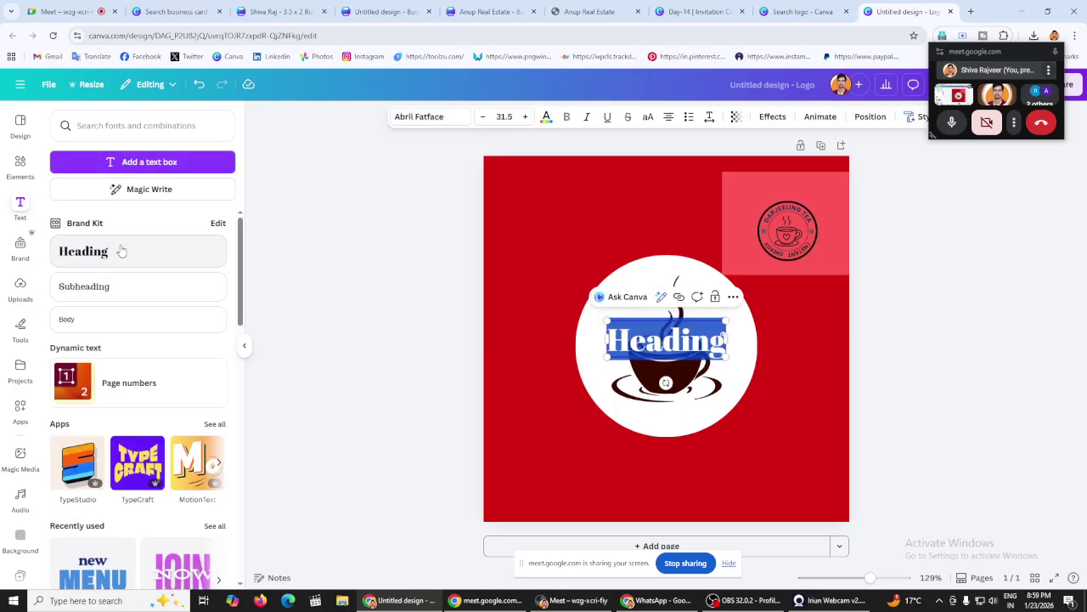
type("DA")
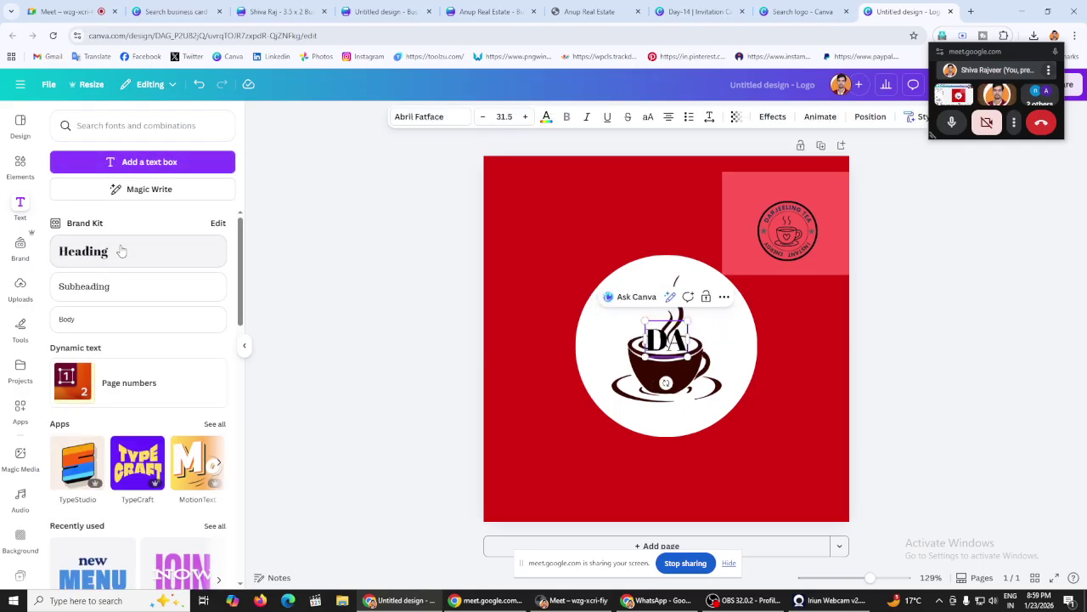
type("RJ")
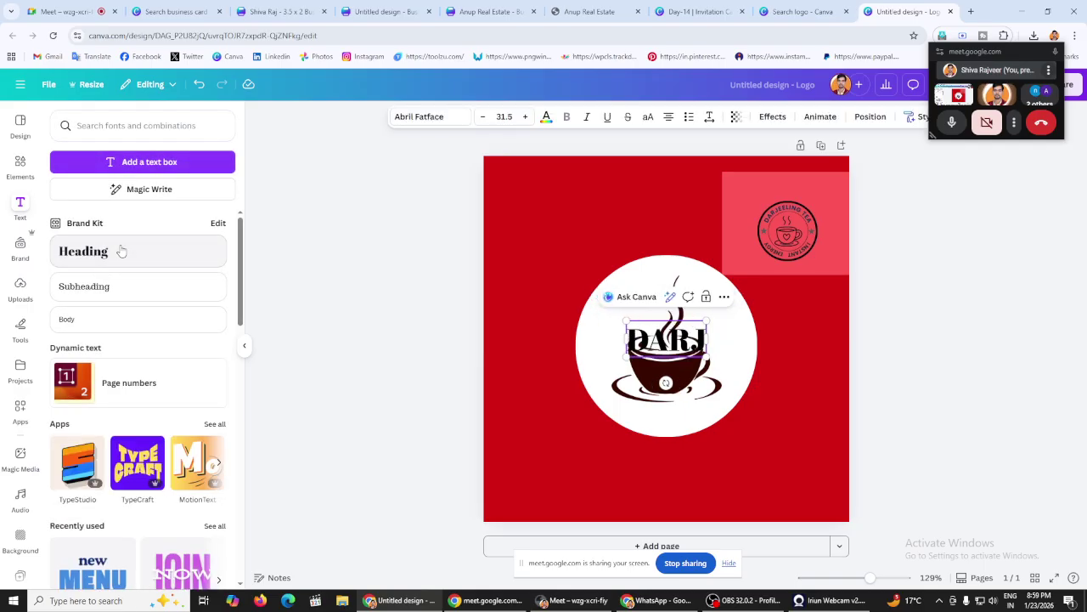
type("EELIN")
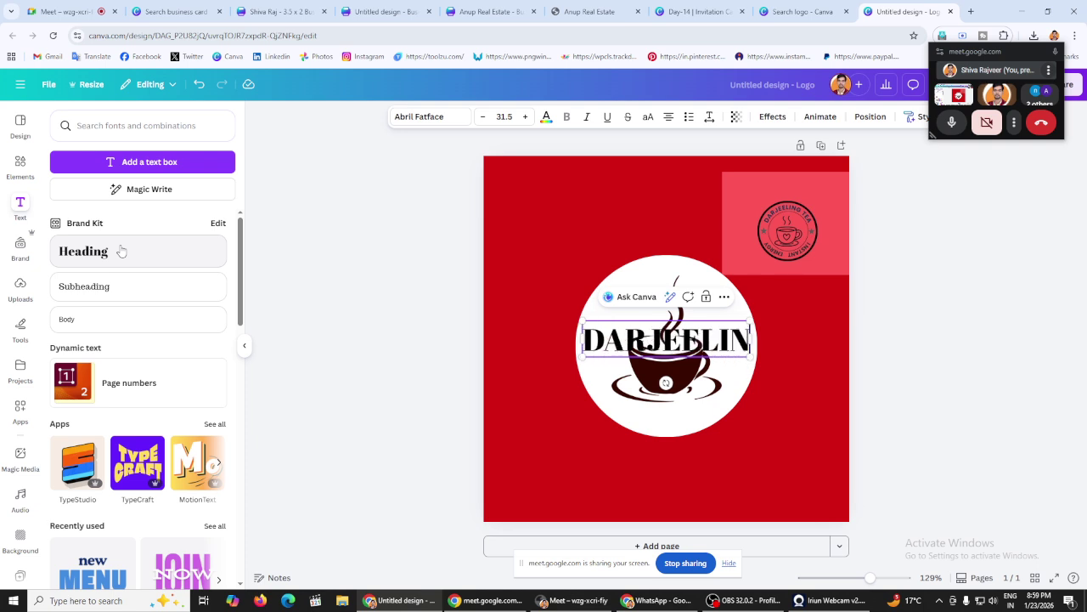
type("G TEA")
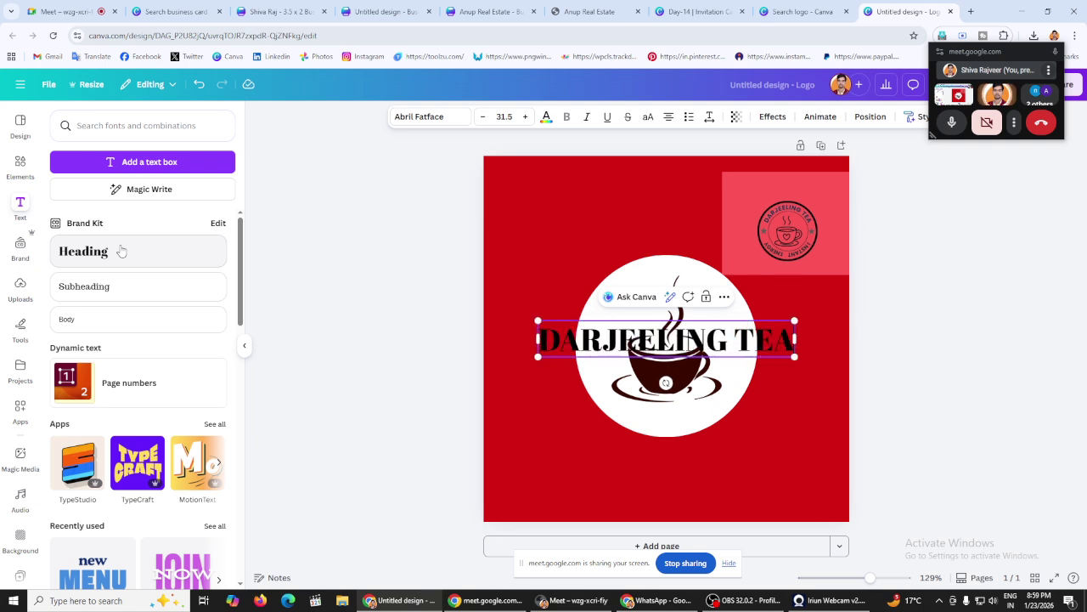
left_click(503, 322)
left_click(595, 340)
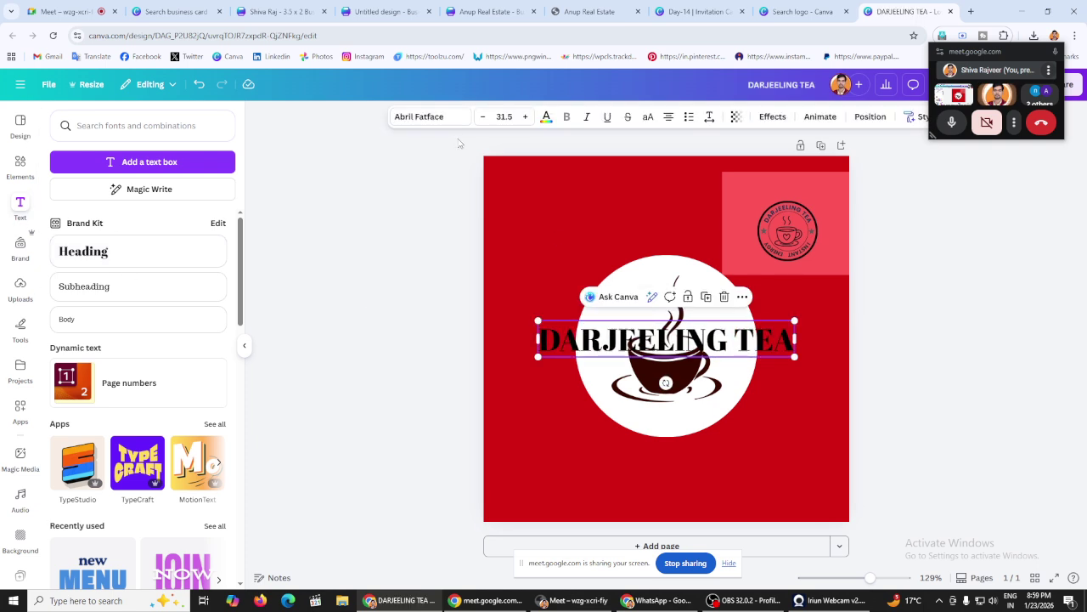
Step: Set the heading font to Poppins ExtraBold
left_click(429, 117)
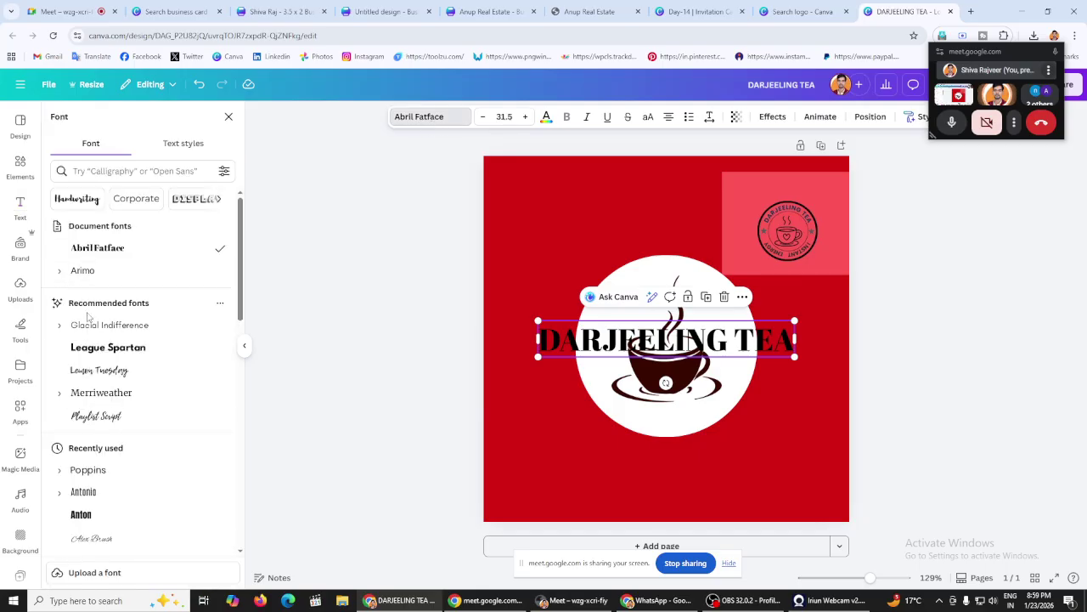
scroll(87, 316, "down", 3)
left_click(60, 299)
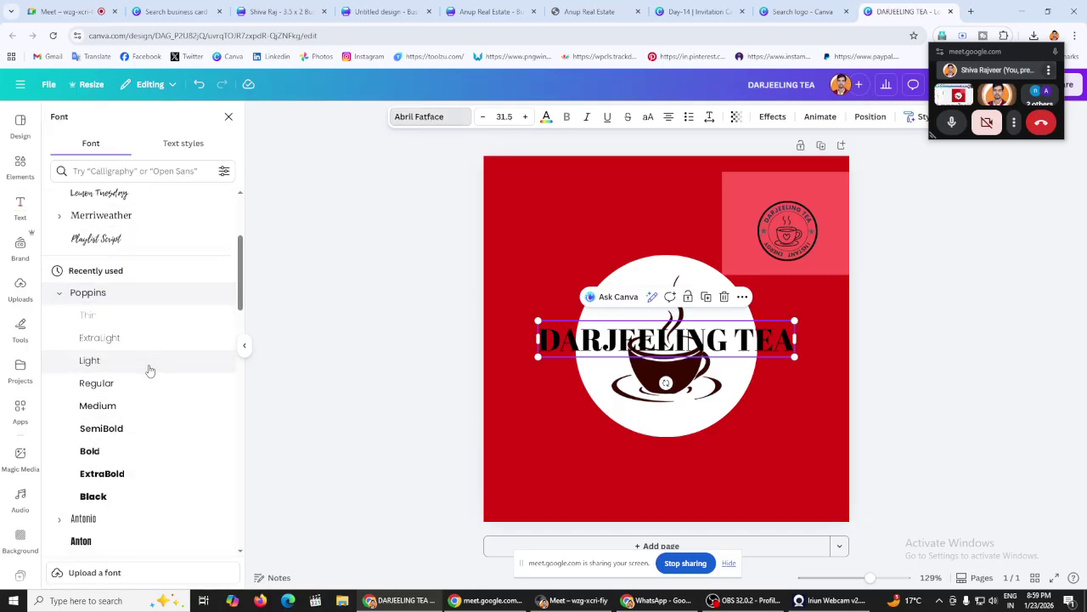
scroll(150, 371, "down", 2)
left_click(116, 367)
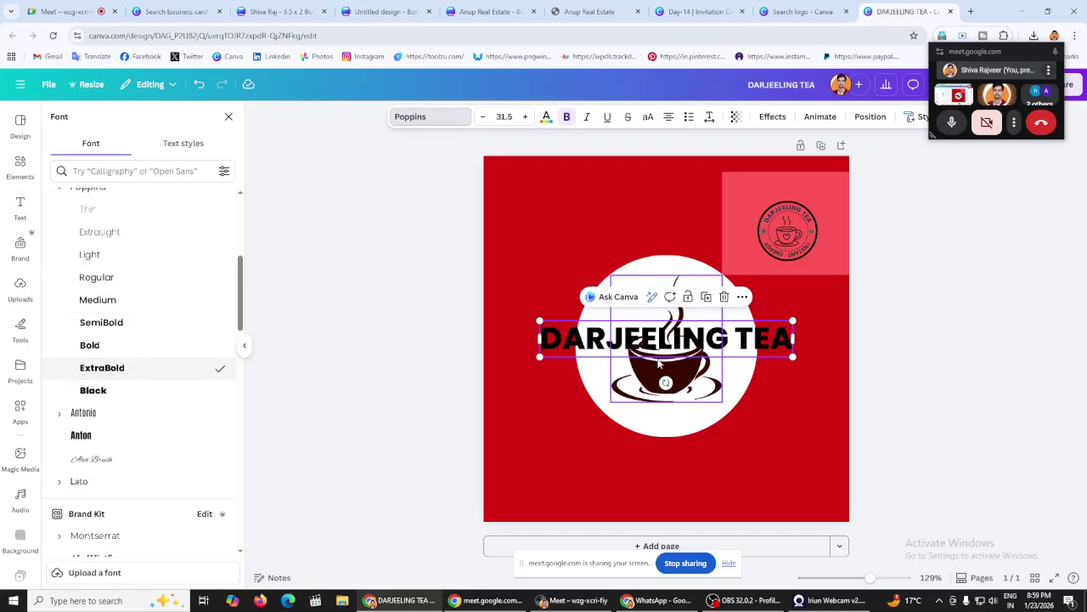
Step: Apply the Curve effect to DARJEELING TEA at about 68, then enlarge it and arc it over the circle's top
left_click(787, 123)
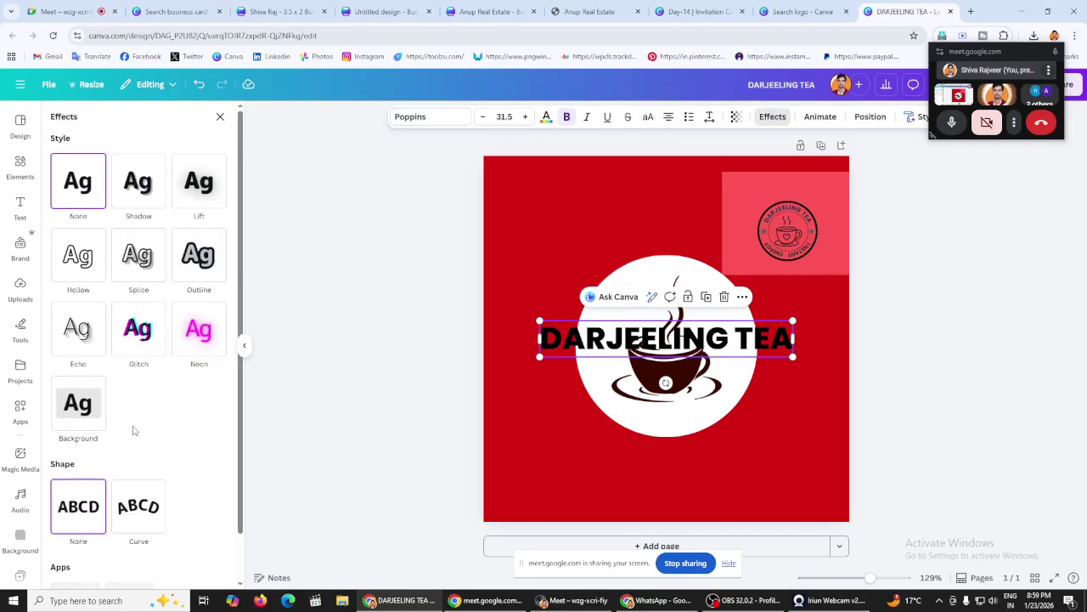
scroll(127, 442, "down", 2)
left_click(120, 457)
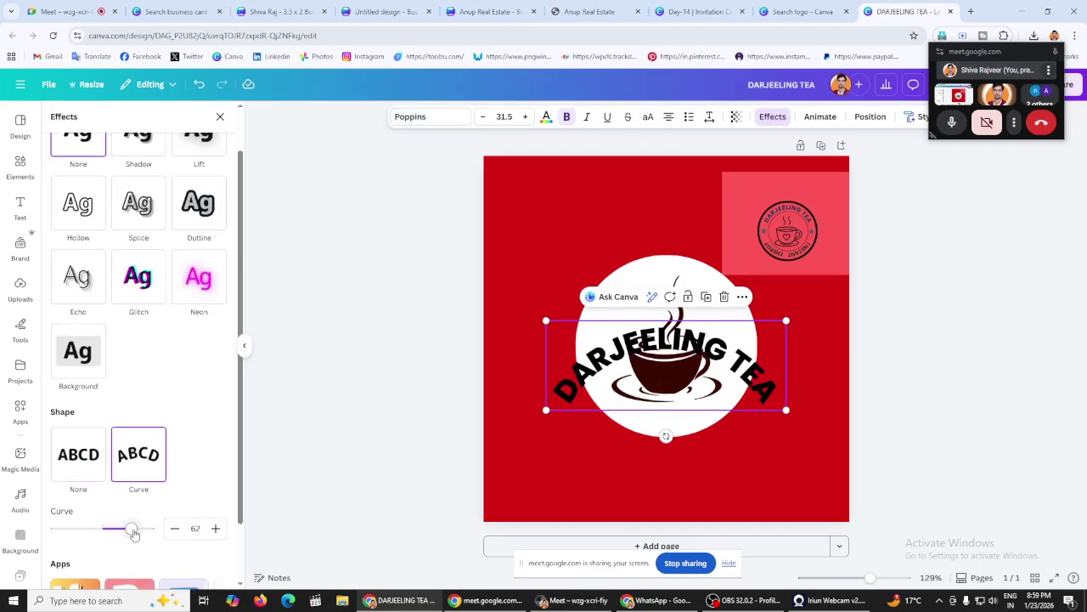
mouse_move(133, 531)
left_mouse_down()
mouse_move(121, 528)
mouse_move(140, 528)
left_mouse_up()
left_click_drag(685, 396, 685, 301)
left_click_drag(141, 530, 137, 529)
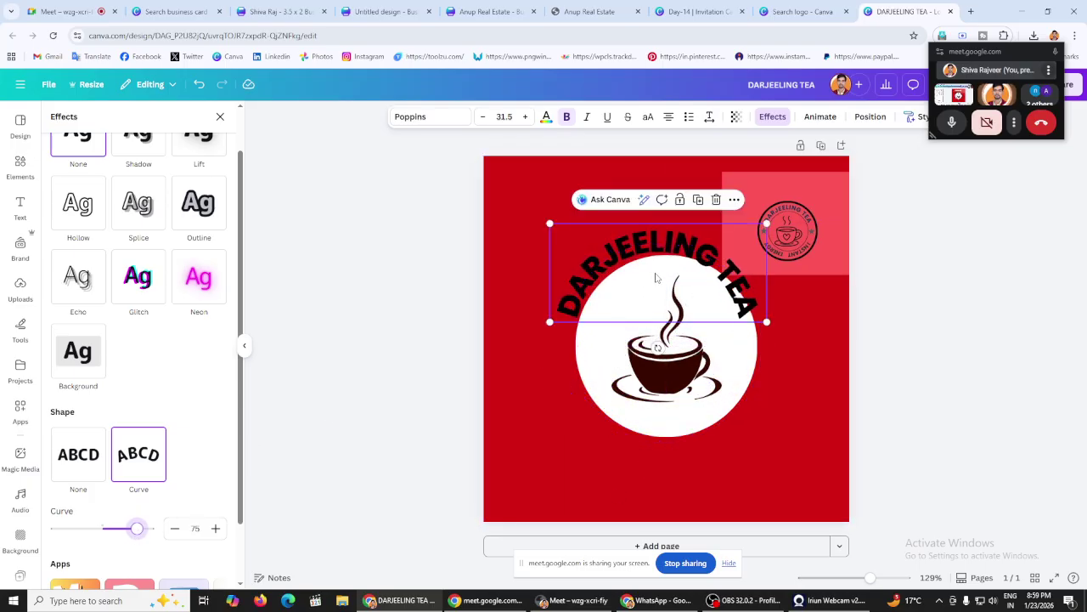
left_click_drag(656, 277, 669, 277)
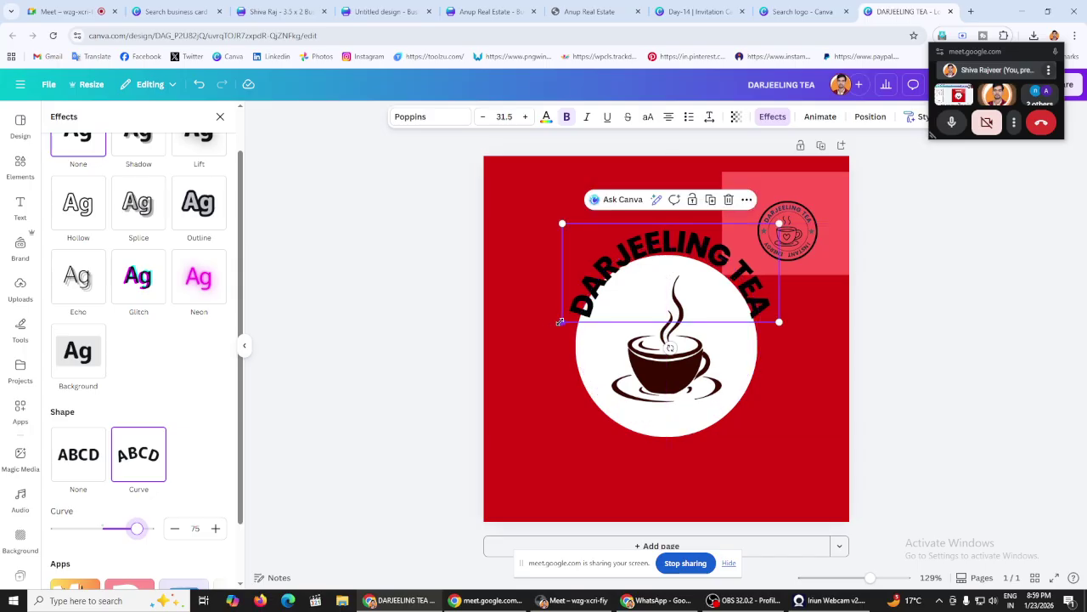
left_click_drag(560, 322, 547, 328)
left_click_drag(142, 536, 138, 540)
left_click_drag(725, 270, 725, 255)
Step: Make the curved DARJEELING TEA text white
left_click(510, 246)
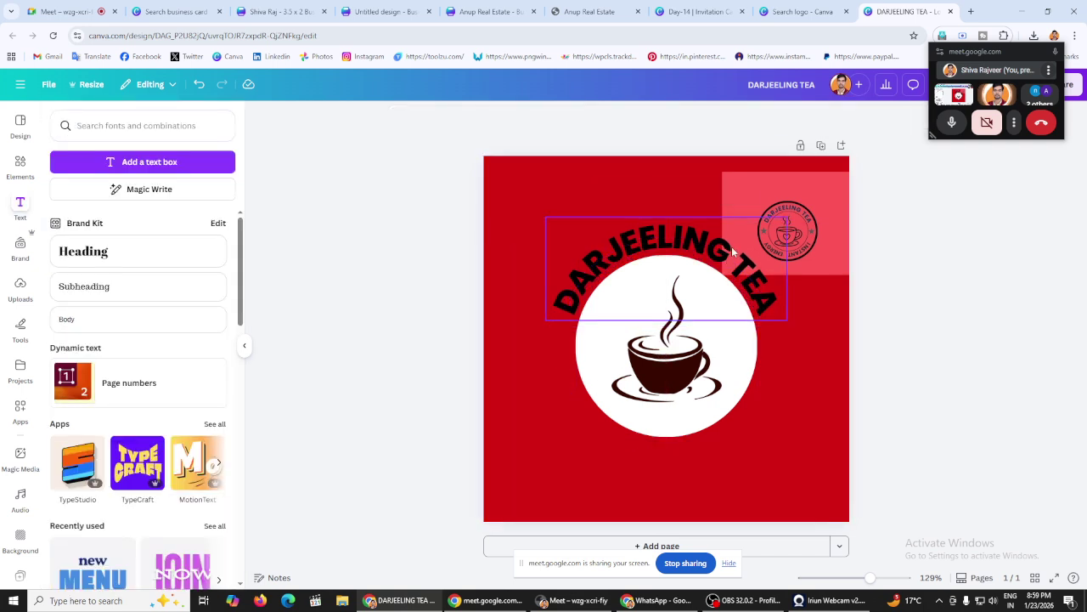
left_click(729, 248)
left_click(545, 117)
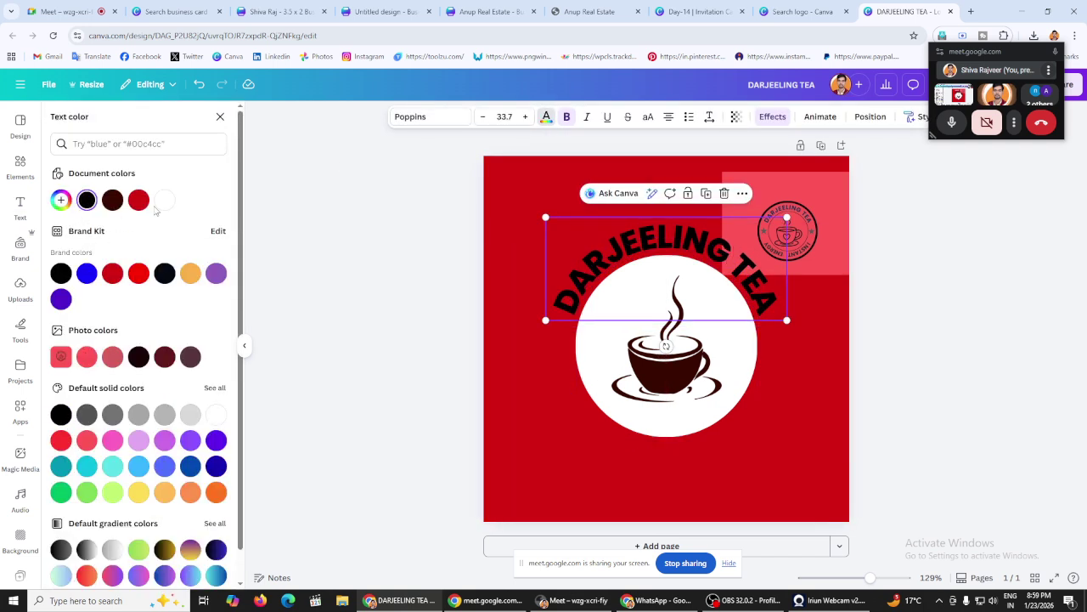
left_click(160, 203)
left_click(369, 240)
left_click(369, 240)
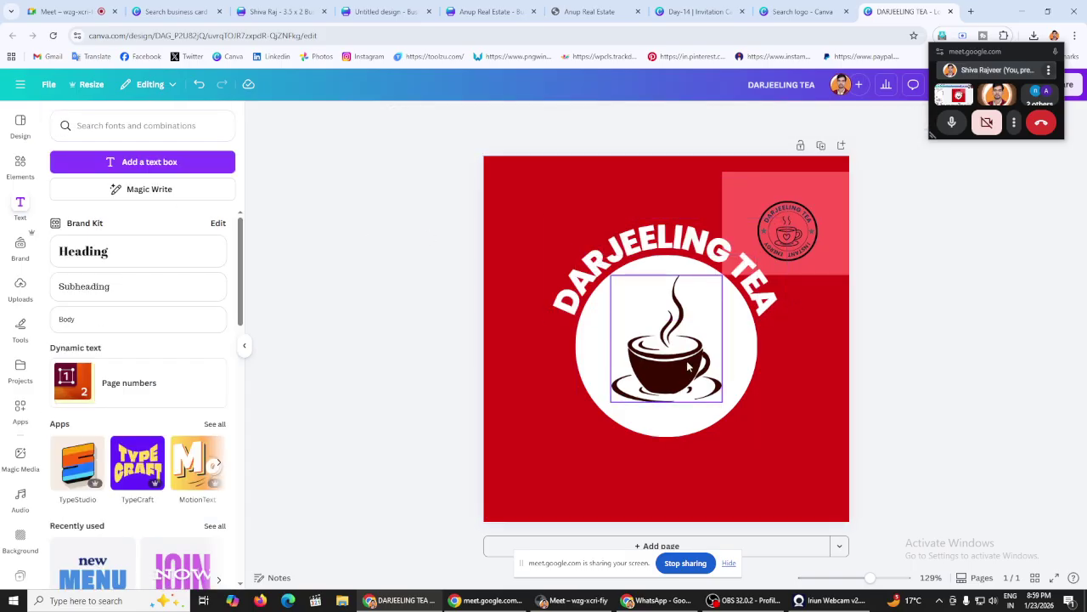
Step: Change the curved text colour to dark brown
left_click(709, 306)
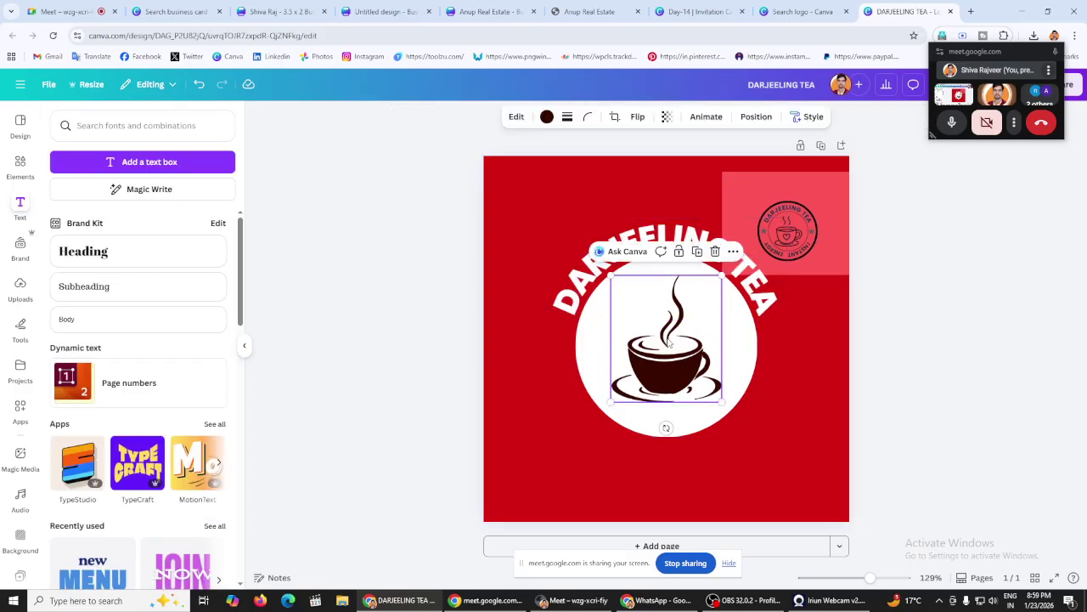
left_click(572, 266)
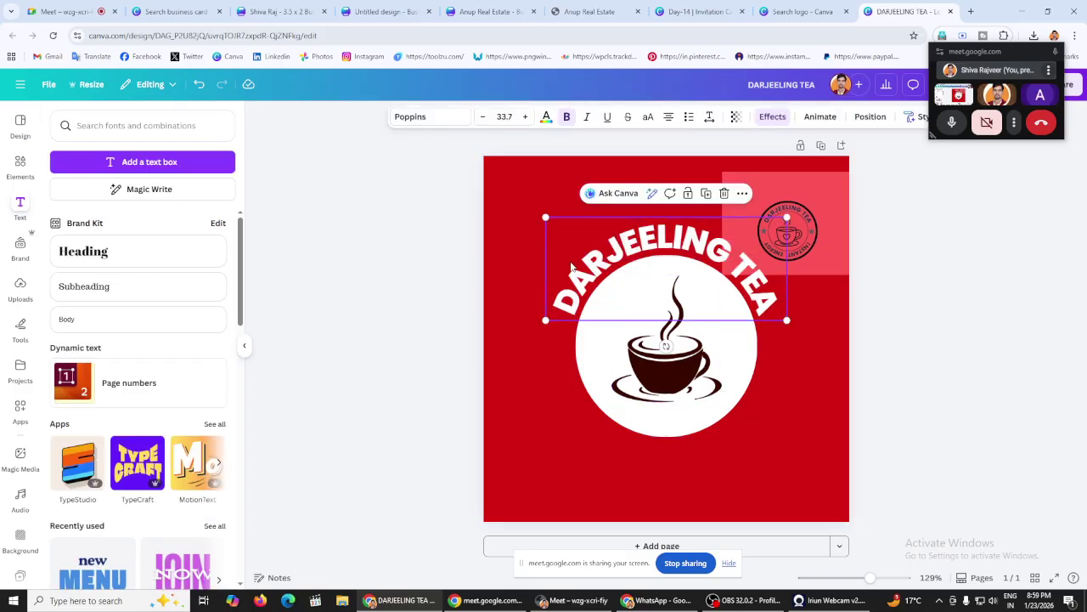
left_click(546, 117)
left_click(86, 201)
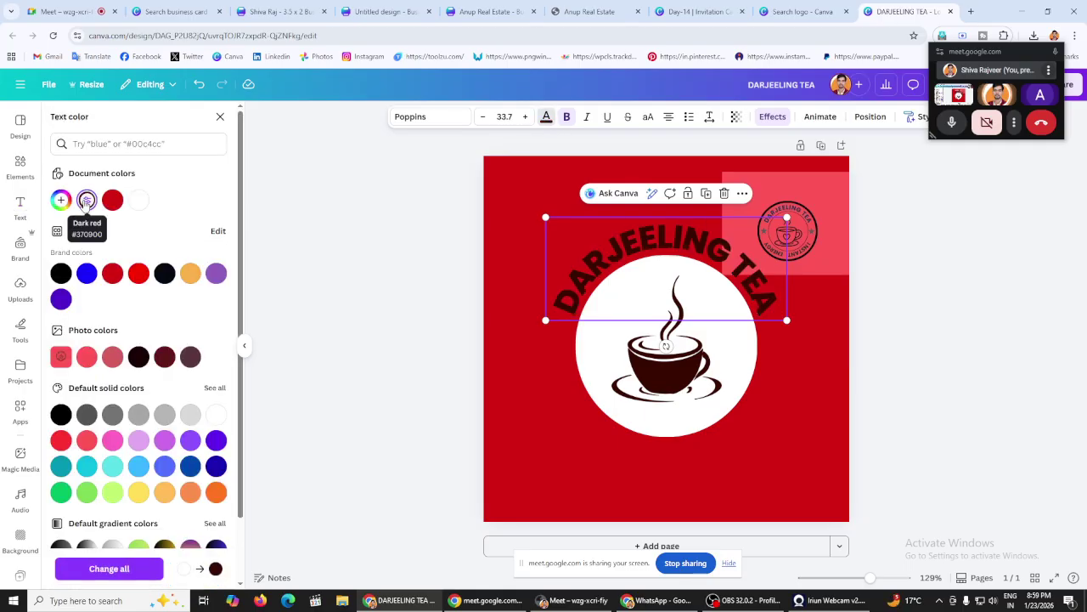
left_click(402, 234)
Step: Switch the page background to white, then back to the red swatch
left_click(549, 185)
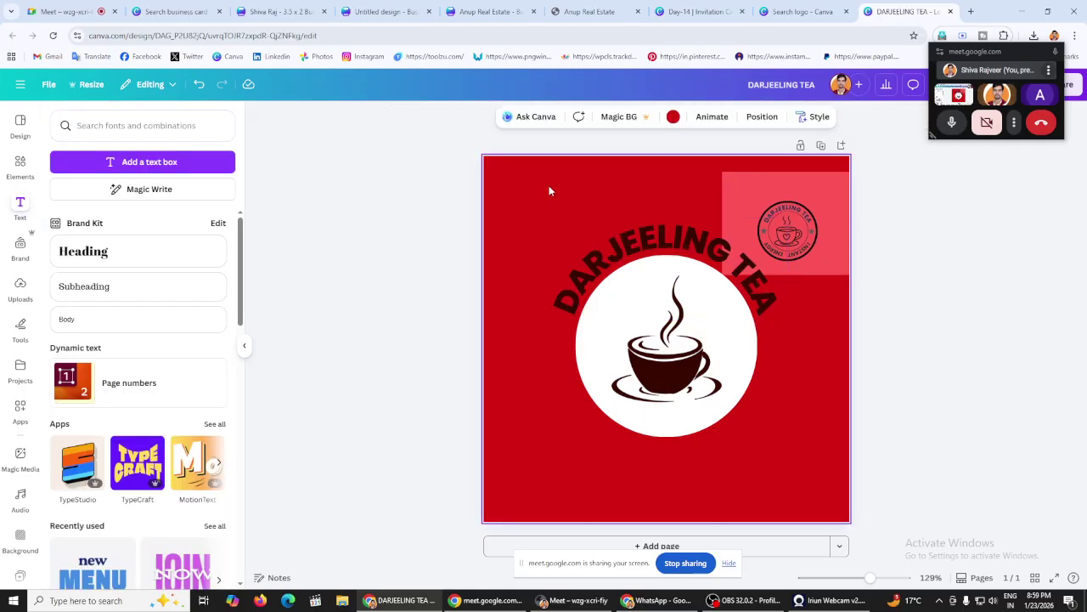
left_click(673, 116)
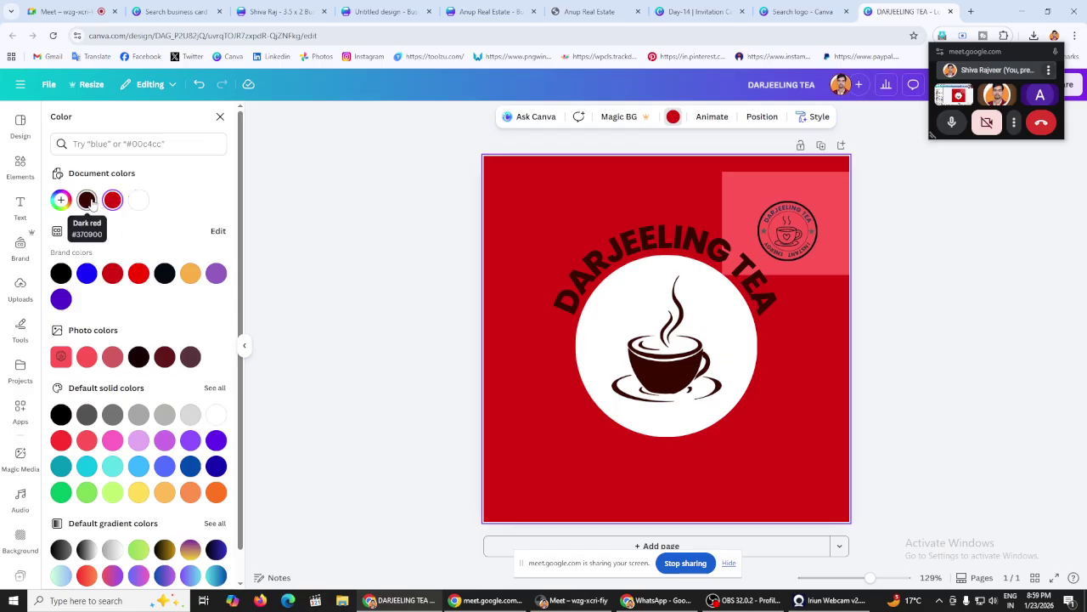
left_click(138, 200)
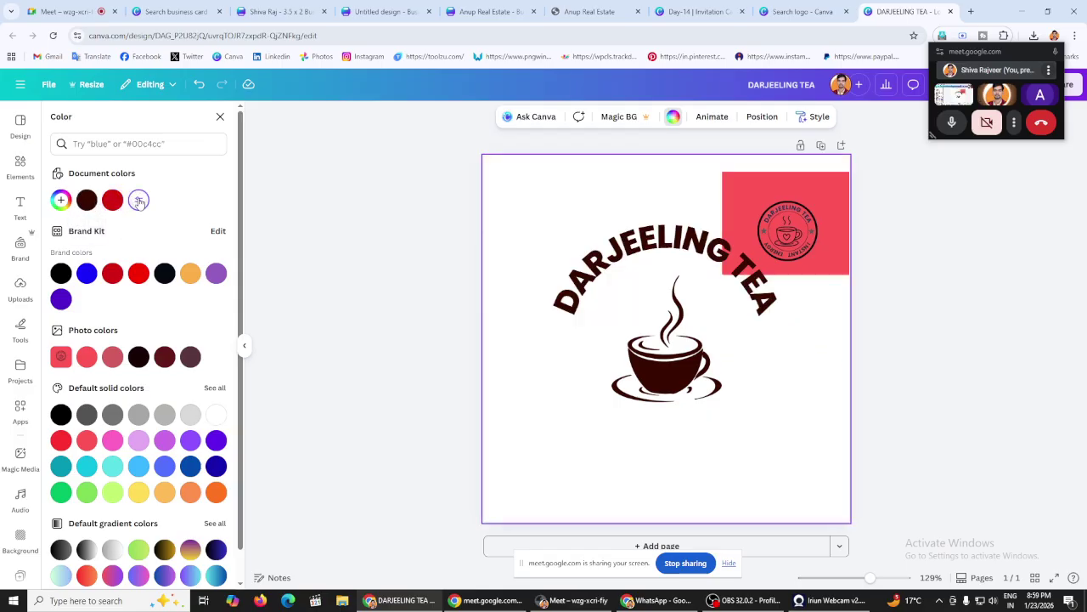
left_click(583, 355)
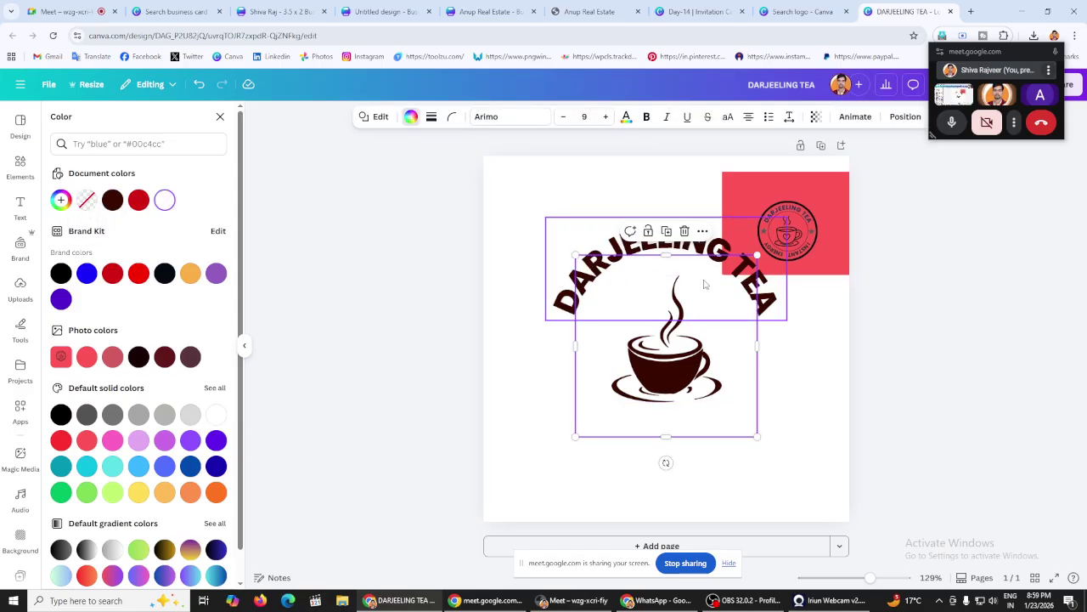
key("Escape")
key("Escape")
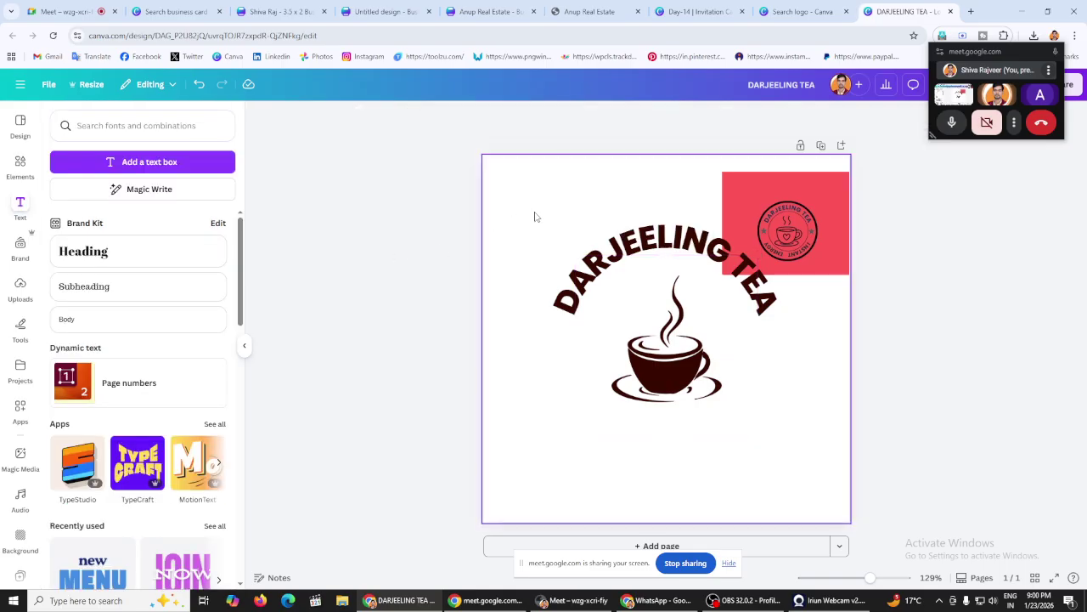
left_click(534, 217)
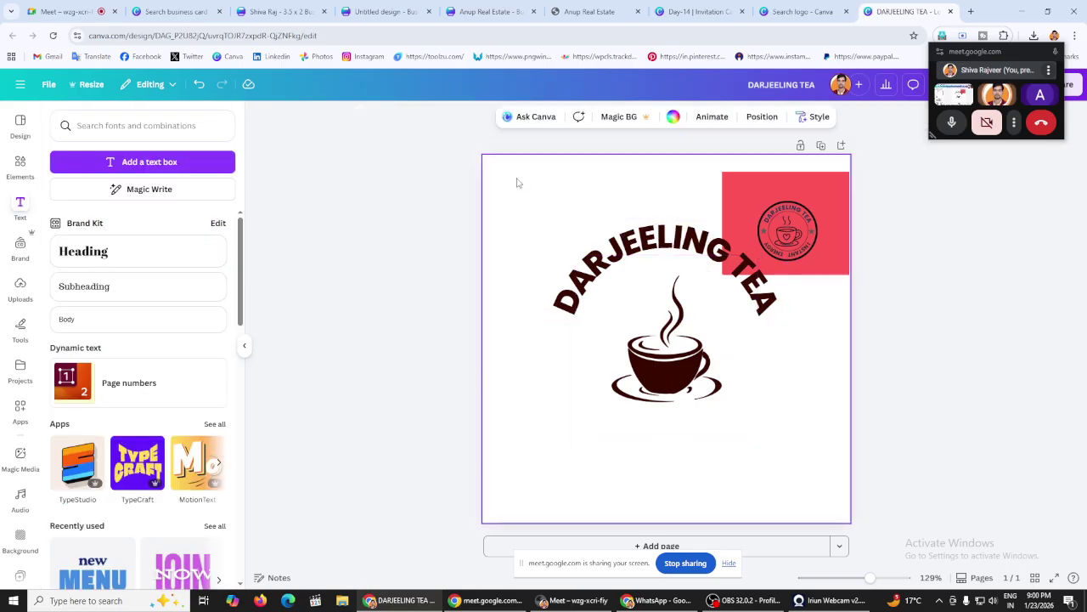
left_click(673, 118)
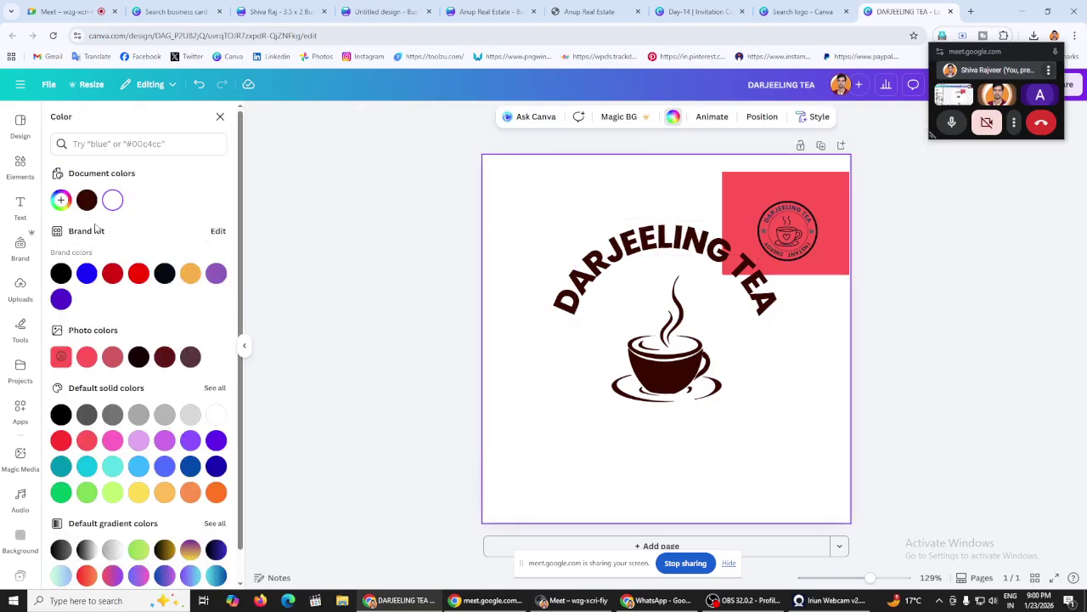
left_click(112, 272)
left_click(346, 264)
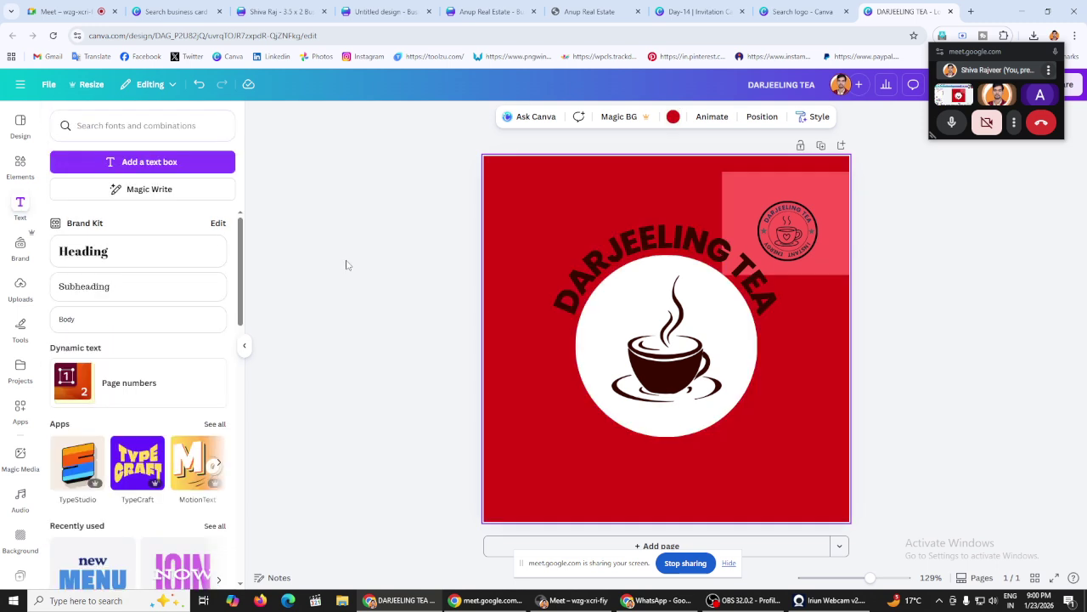
left_click(670, 248)
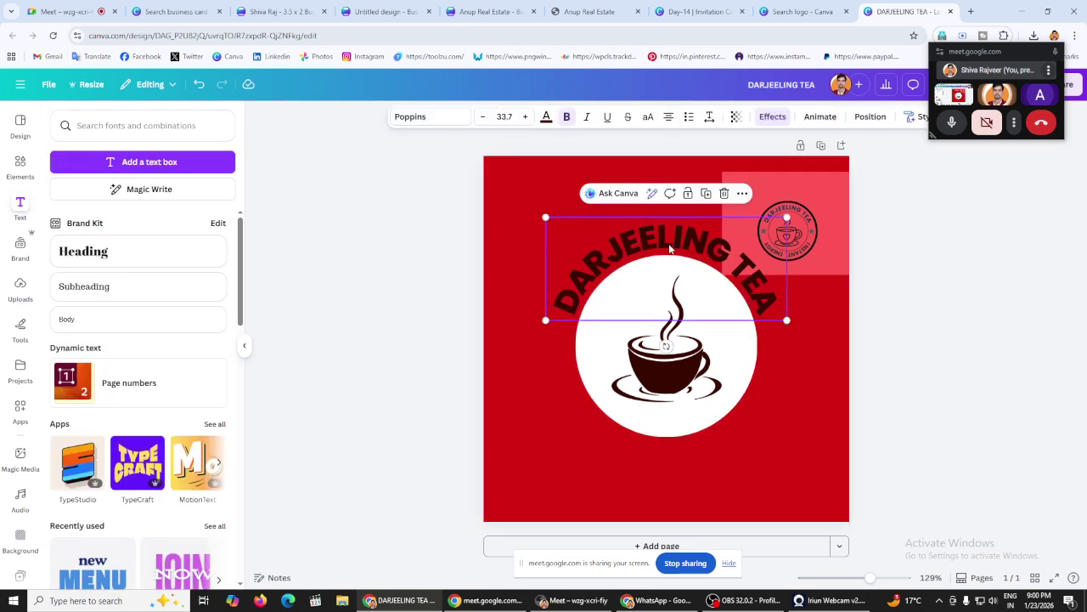
Step: Duplicate the curved text below the cup and retype it as 'INSTANT ENERGY'
left_click(707, 196)
left_click_drag(679, 244, 681, 403)
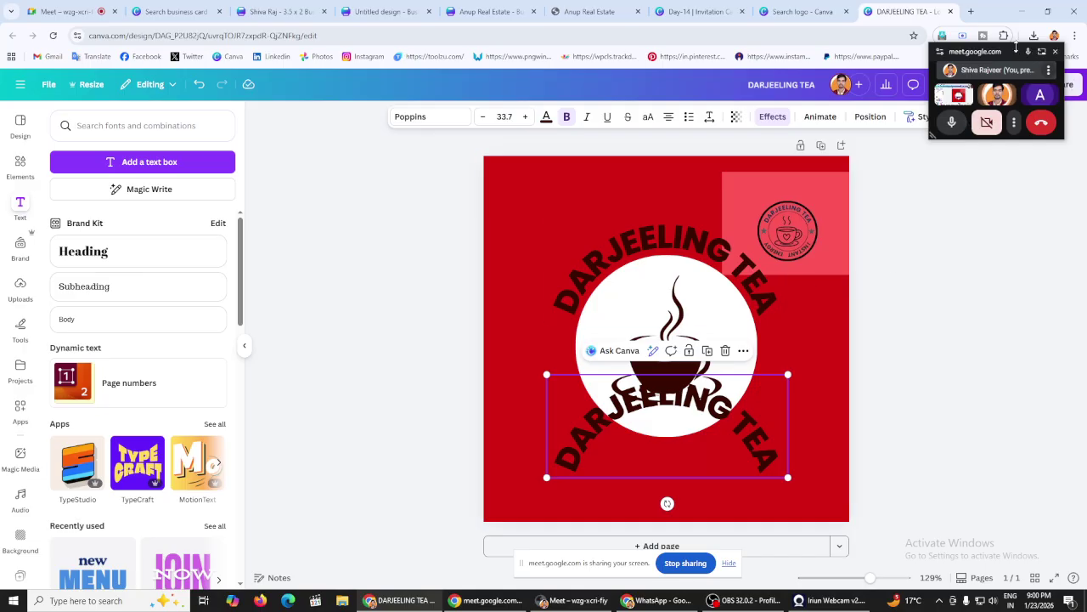
left_click_drag(1014, 55, 999, 86)
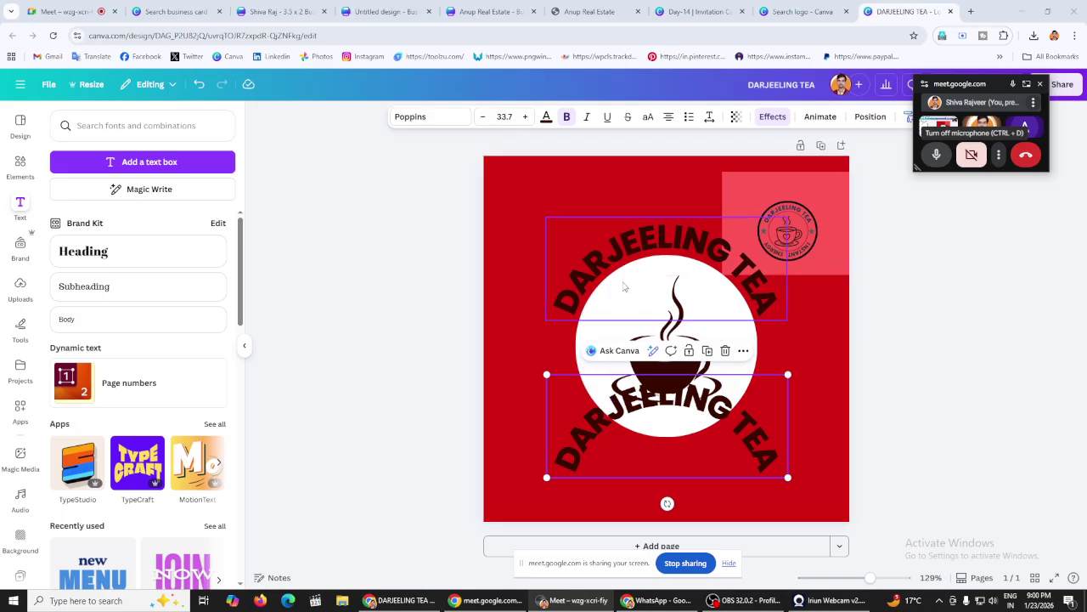
double_click(693, 429)
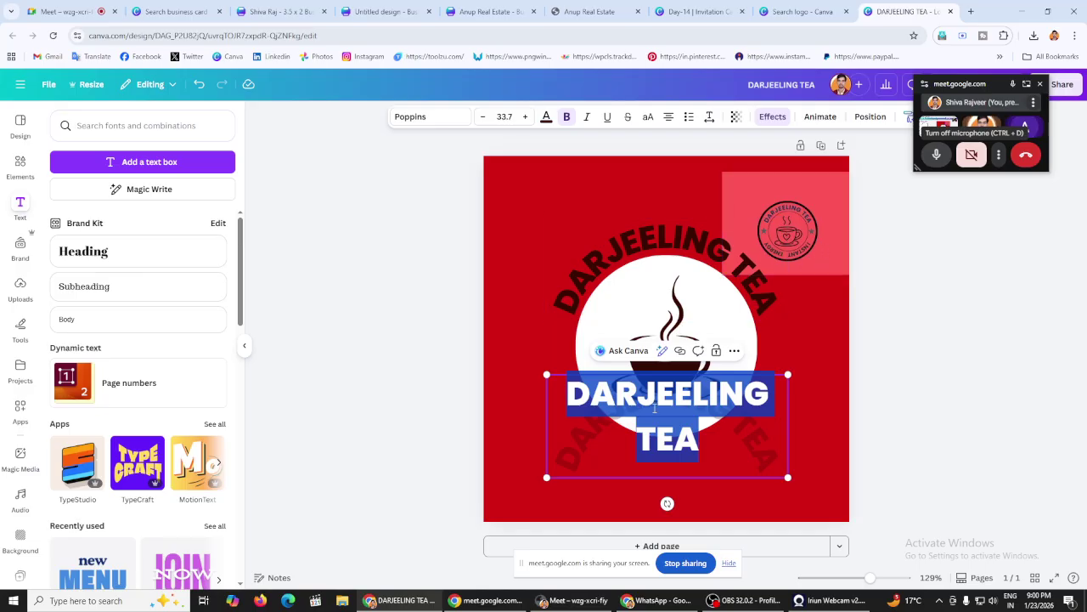
type("INSTA")
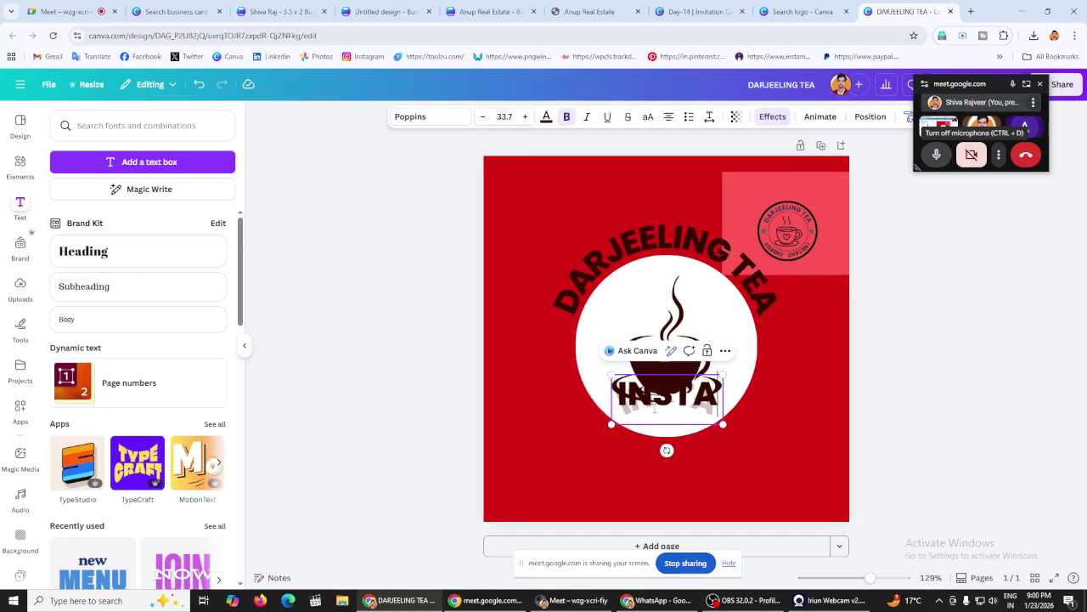
type("NT E")
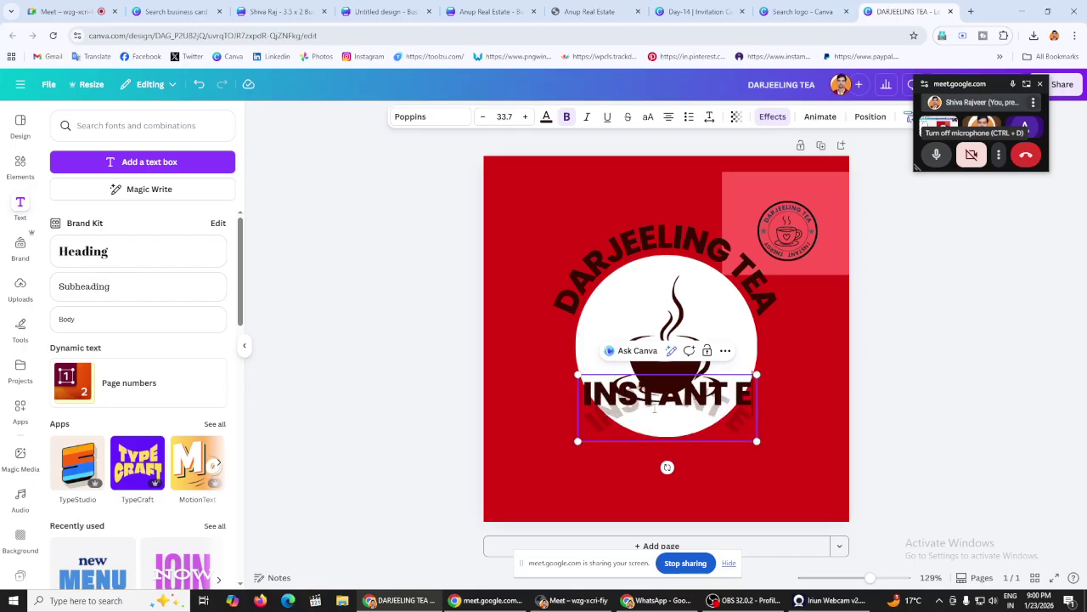
type("NERGY")
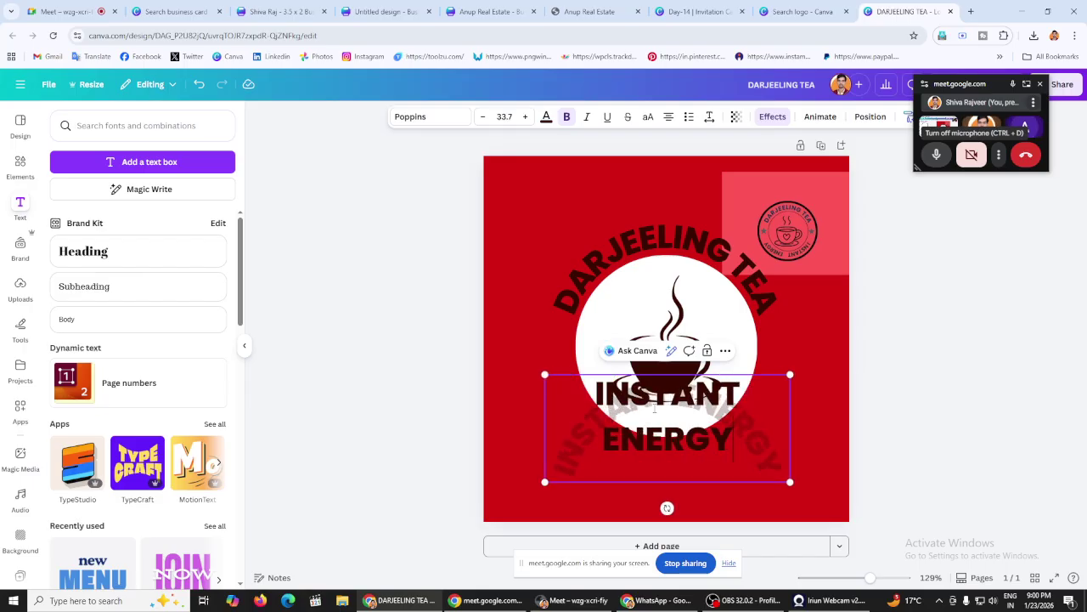
key("Escape")
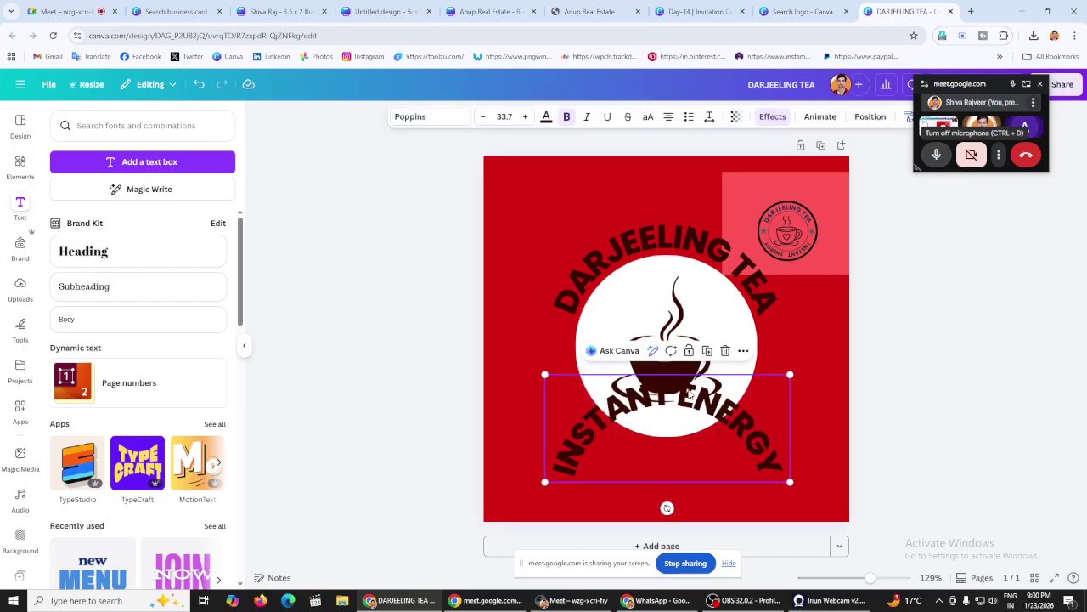
left_click_drag(673, 428, 670, 438)
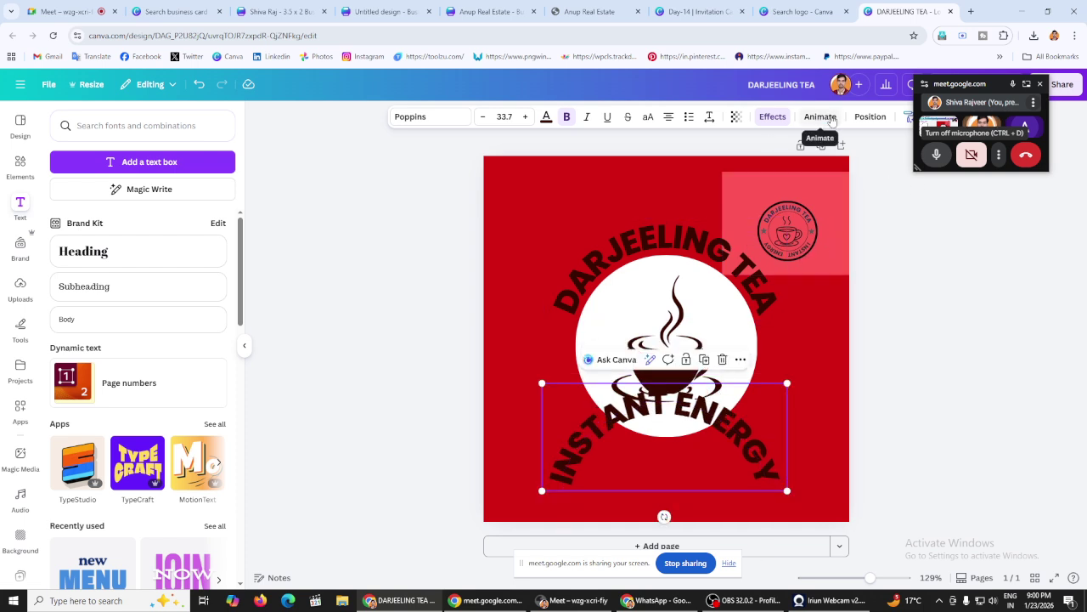
Step: Adjust INSTANT ENERGY's curve and position it to arc beneath the white circle
left_click(769, 116)
scroll(192, 326, "down", 1)
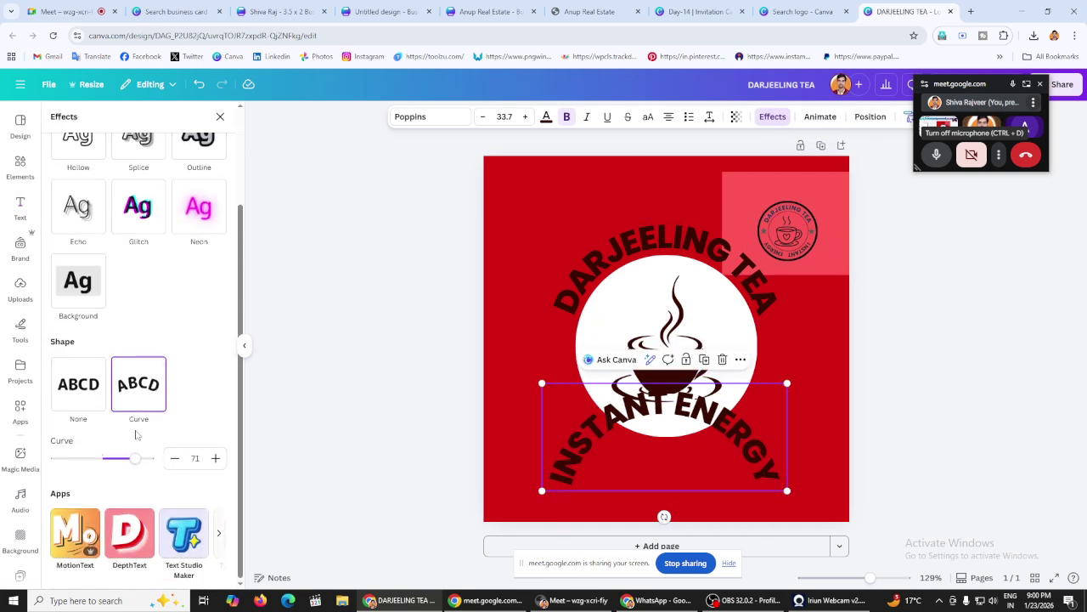
left_click_drag(136, 456, 71, 436)
left_click_drag(588, 368, 586, 417)
left_click(348, 372)
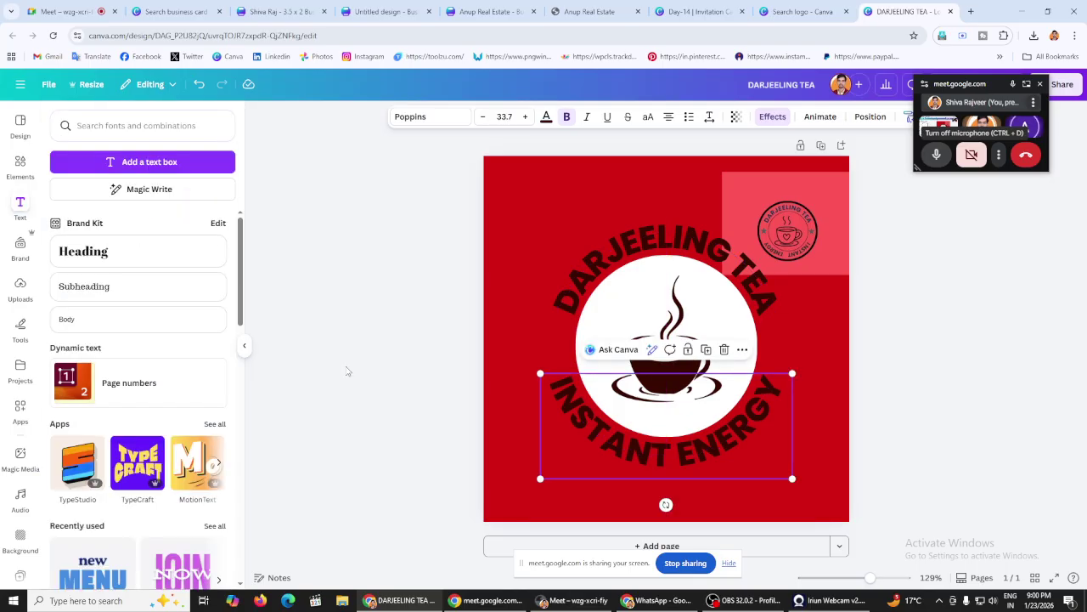
left_click(654, 437)
left_click(386, 370)
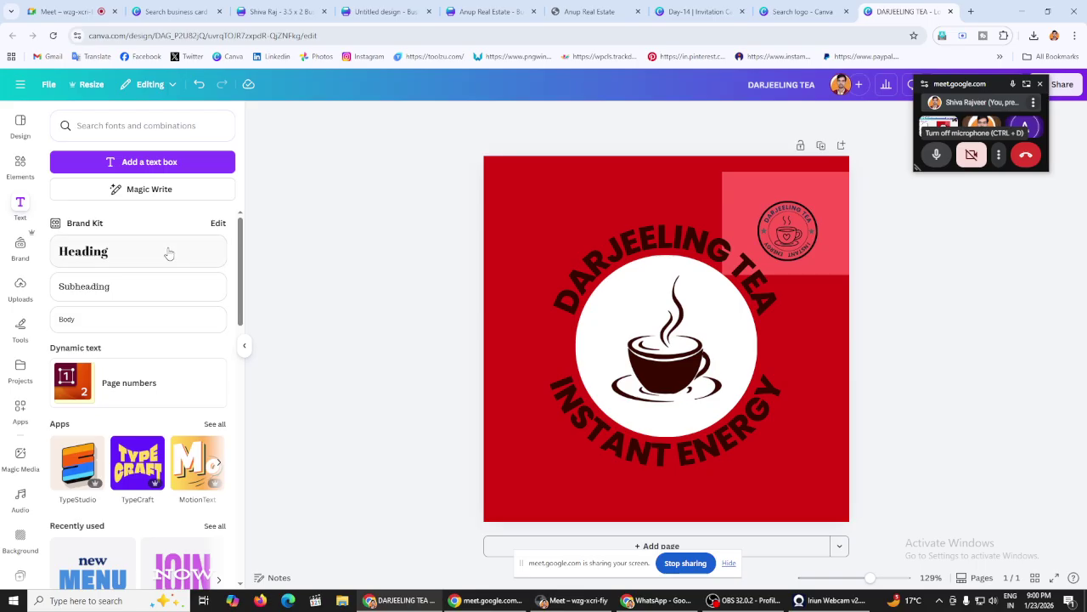
Step: Move the lower curved text below the cup and bend its curve the opposite way
left_click(20, 165)
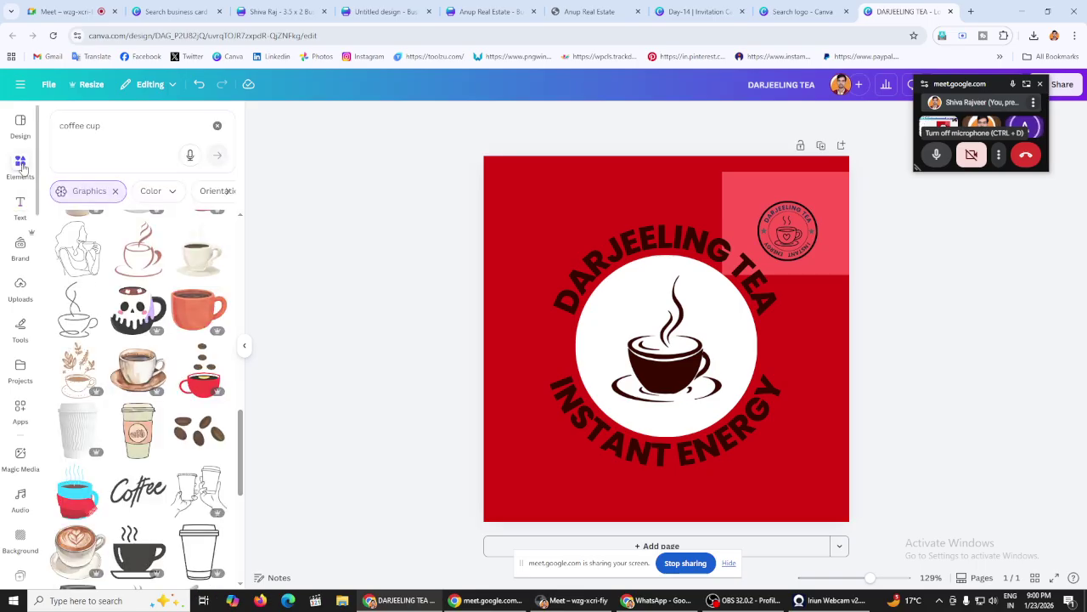
left_click(212, 143)
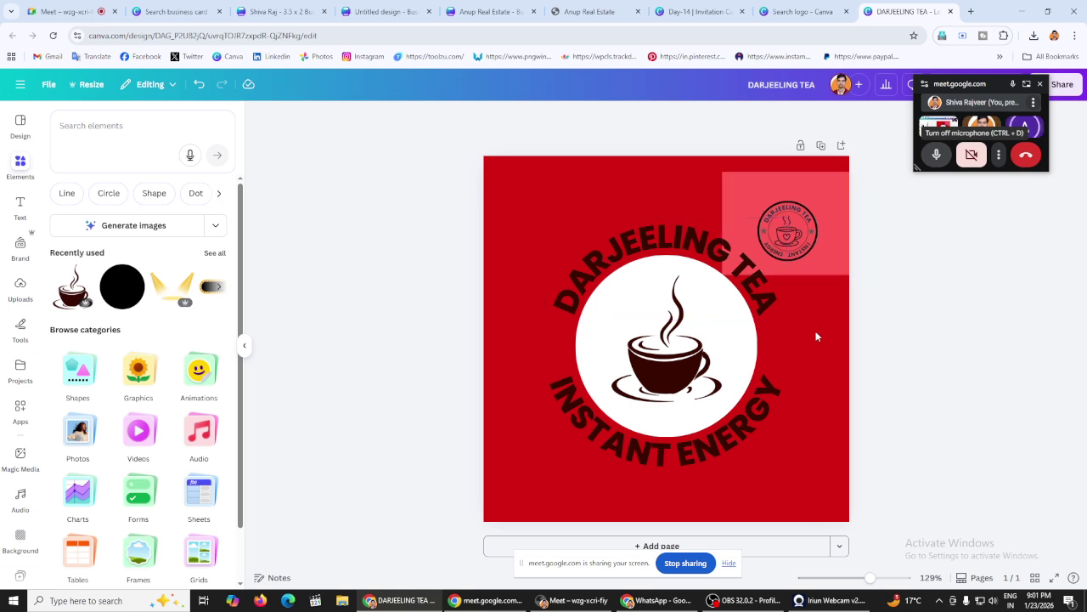
left_click(710, 427)
left_click(362, 346)
left_click(712, 223)
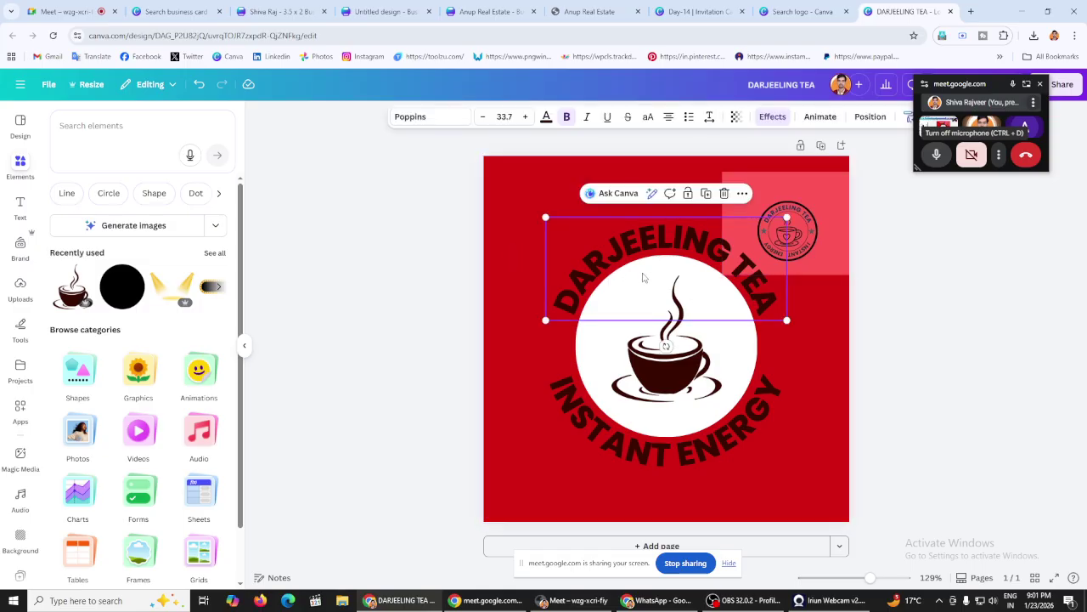
left_click(551, 420)
key("Escape")
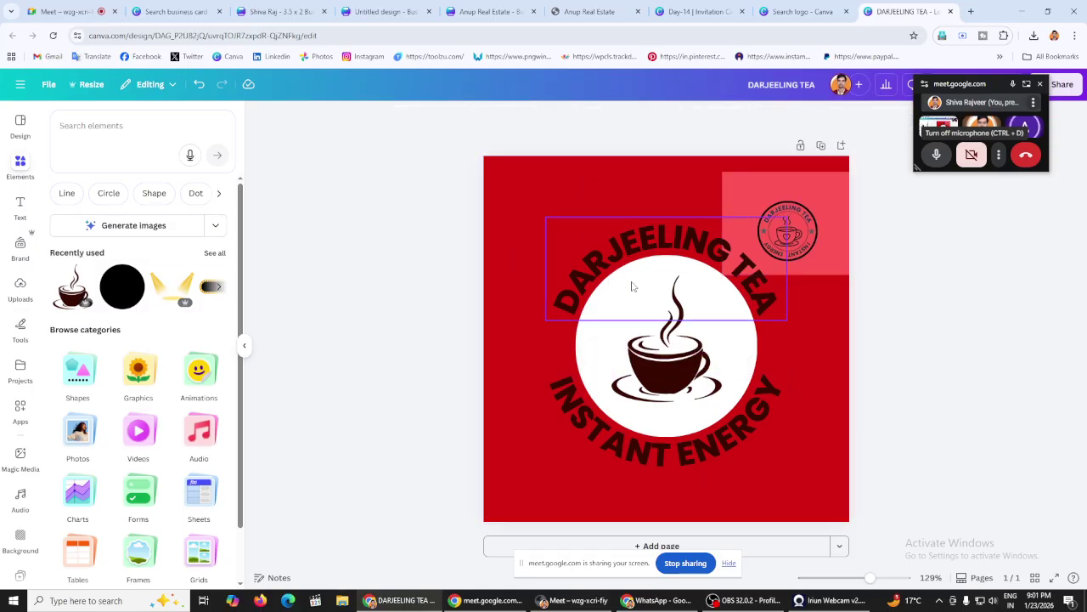
left_click_drag(631, 283, 630, 436)
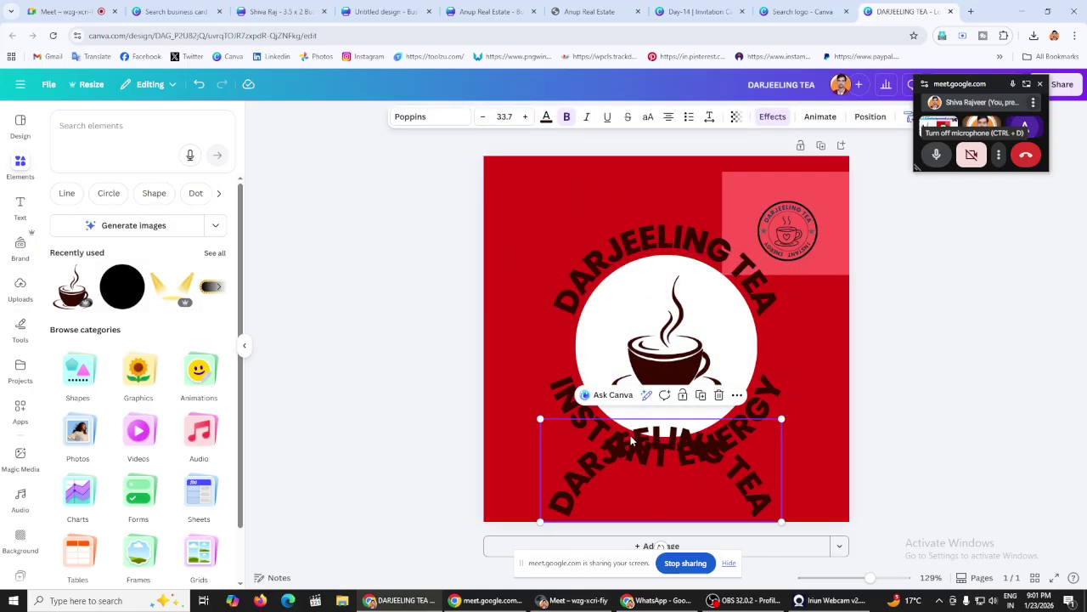
left_click(772, 117)
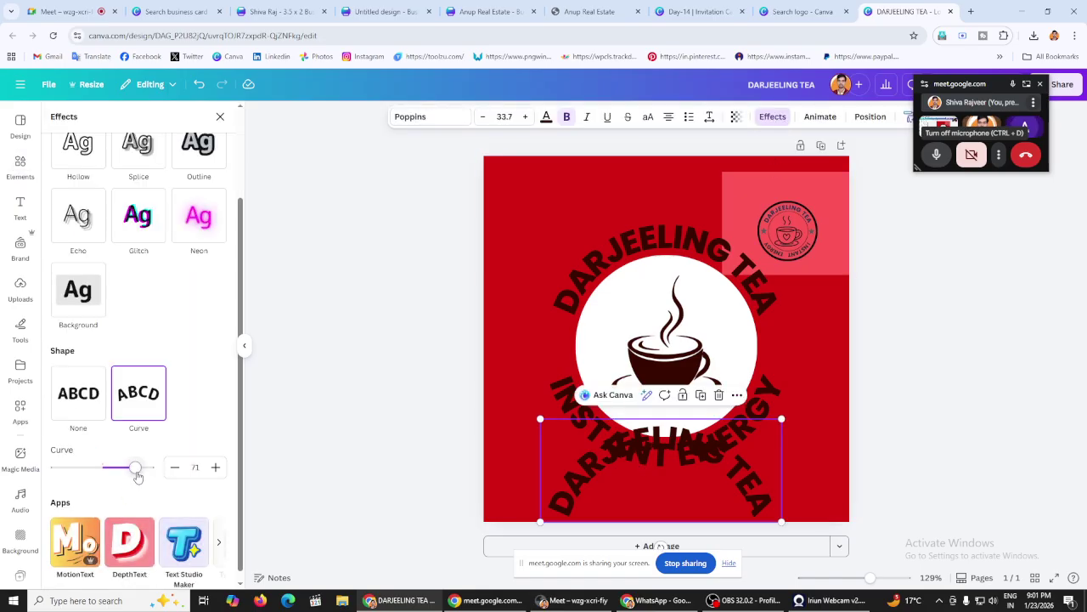
left_click_drag(136, 469, 66, 467)
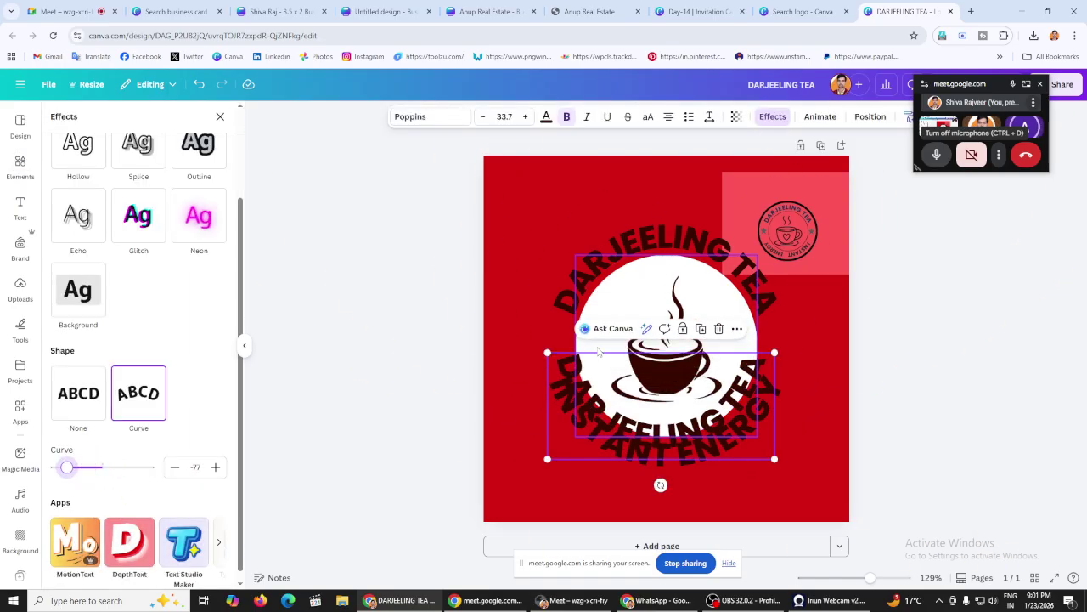
left_click(384, 284)
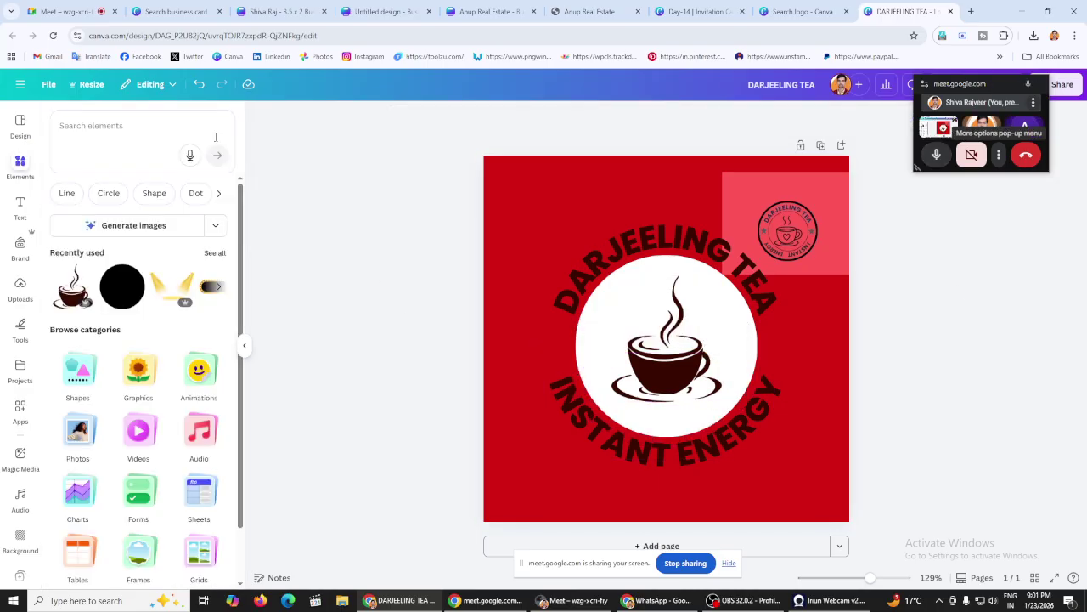
Step: Search elements for 'circle' and add an enlarged black circle graphic
left_click(124, 133)
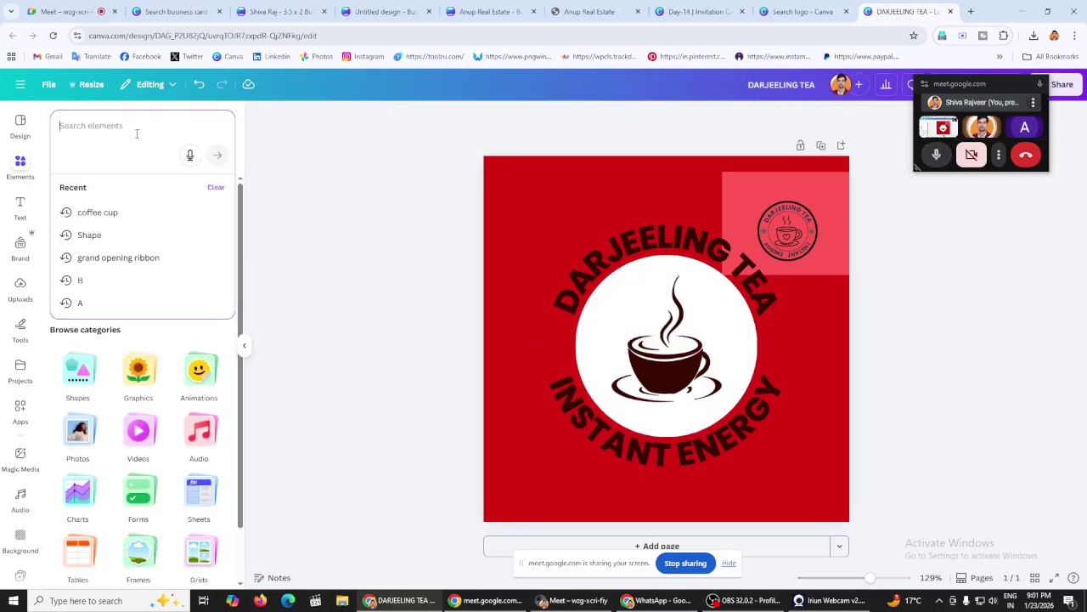
type("circle")
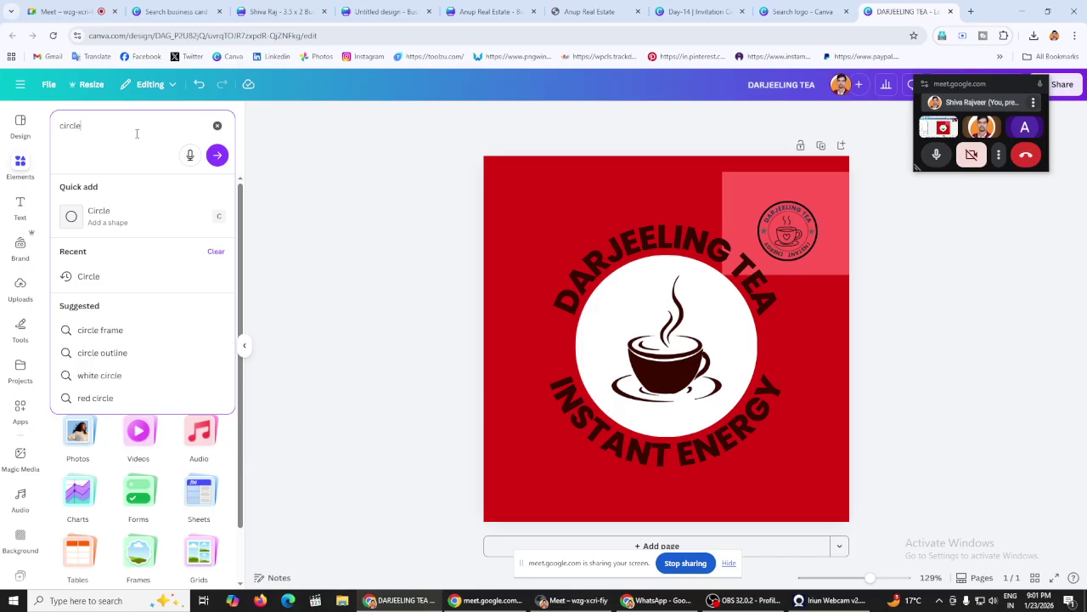
key("Return")
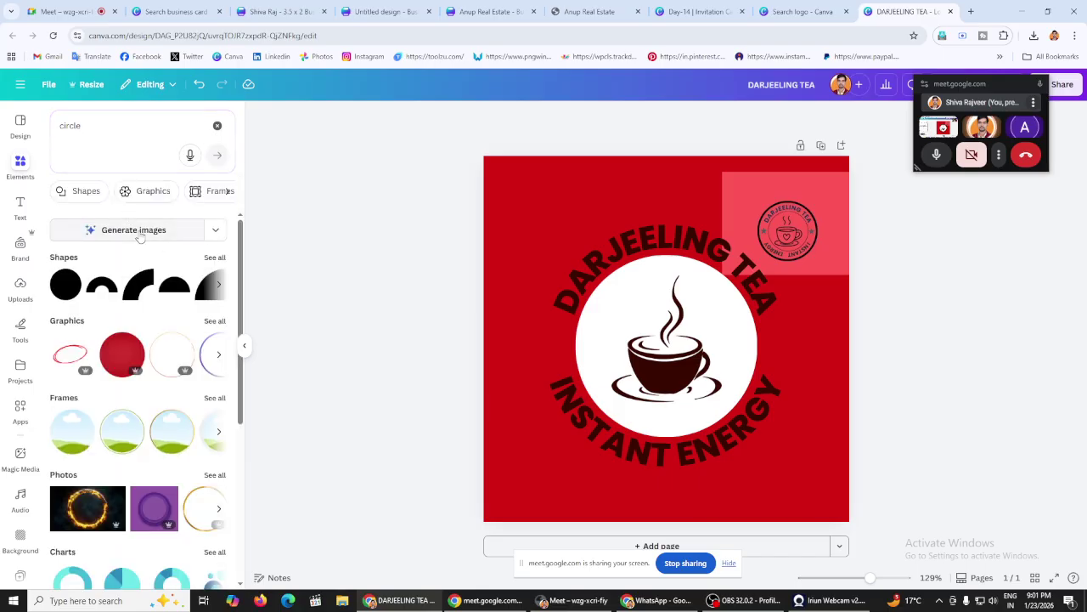
left_click(215, 321)
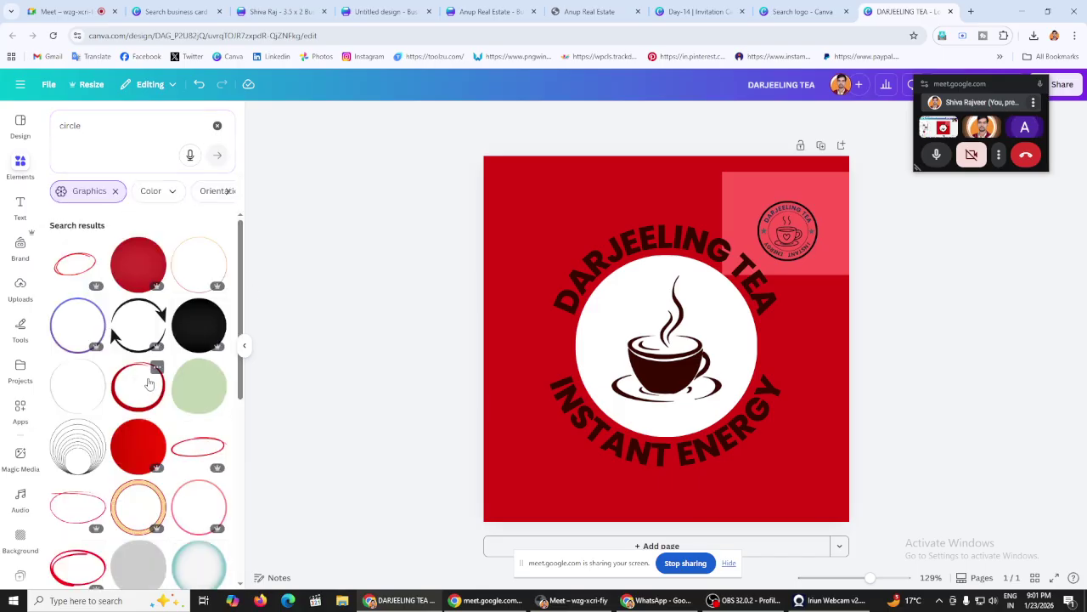
scroll(155, 378, "down", 2)
scroll(155, 379, "down", 5)
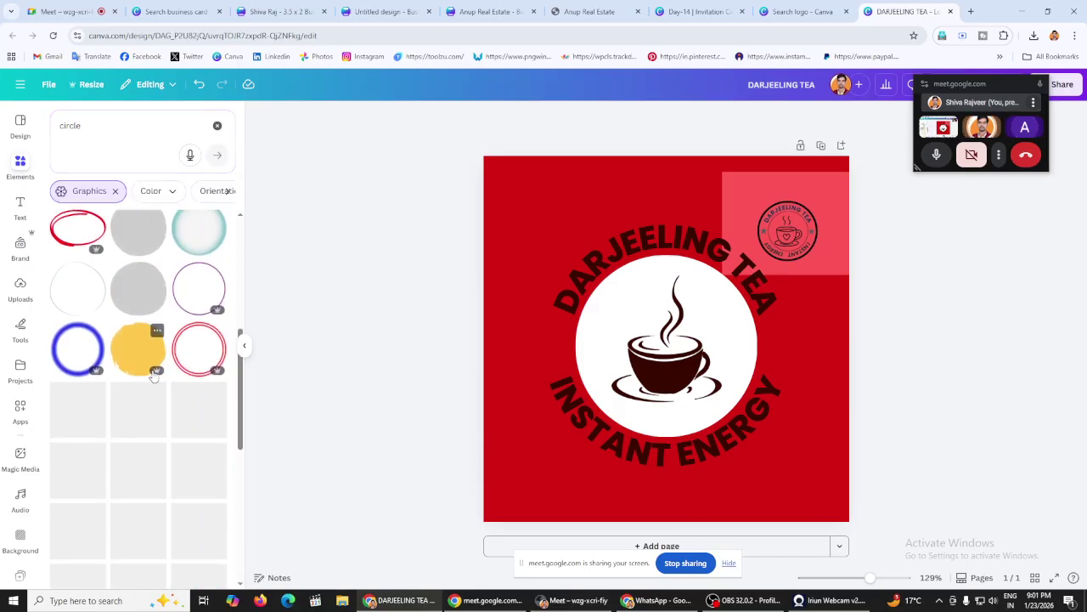
scroll(176, 340, "down", 1)
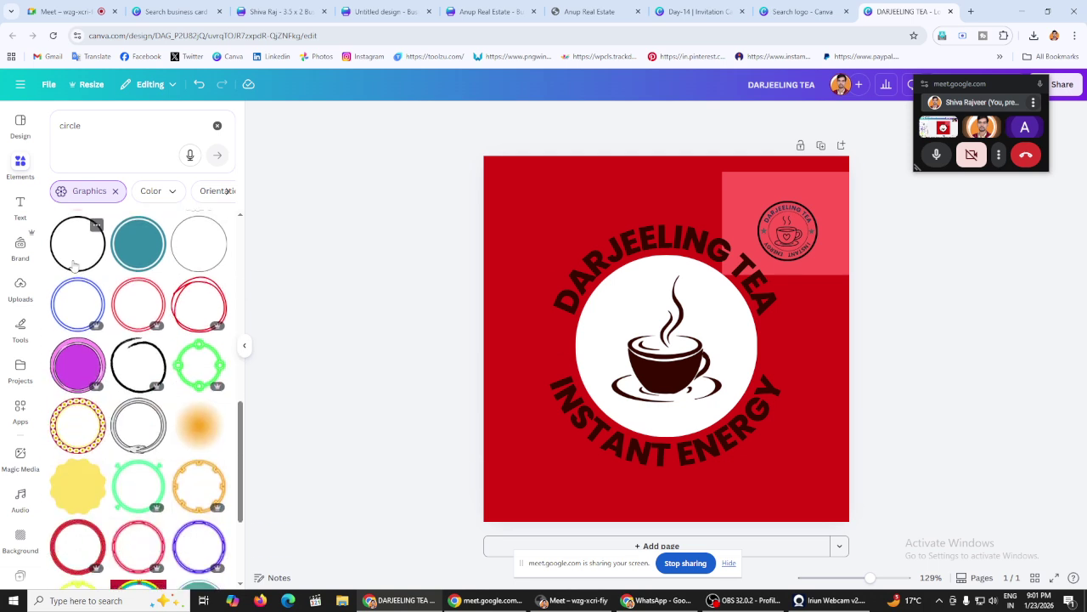
left_click(78, 244)
left_click_drag(588, 267, 498, 172)
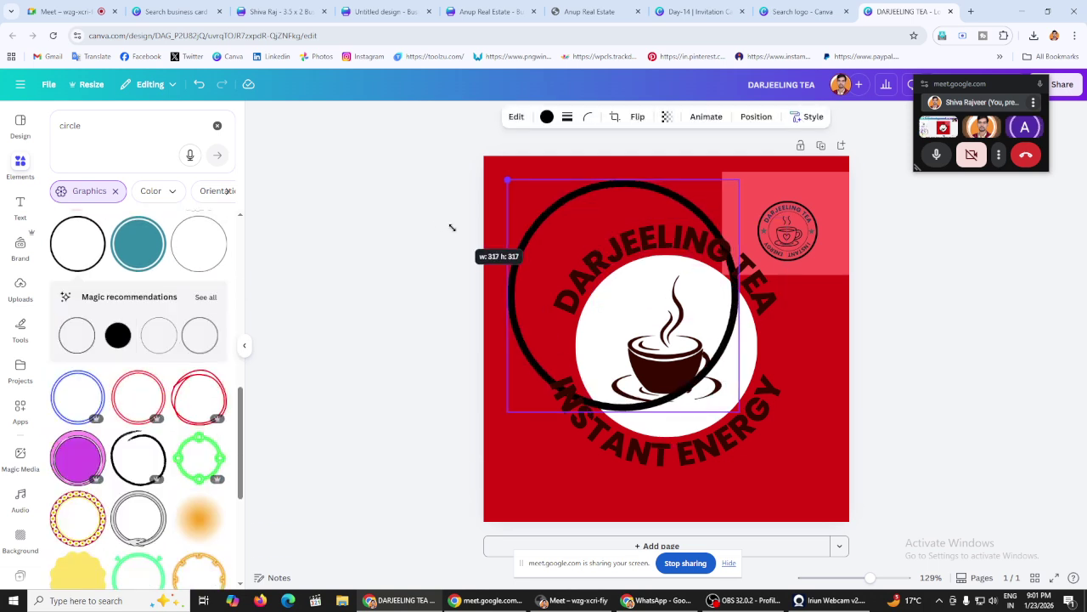
Step: Move the reference logo partly off the page, then enlarge the black circle to 384 px and centre it
left_click(396, 216)
left_click(808, 202)
left_click_drag(808, 201, 889, 199)
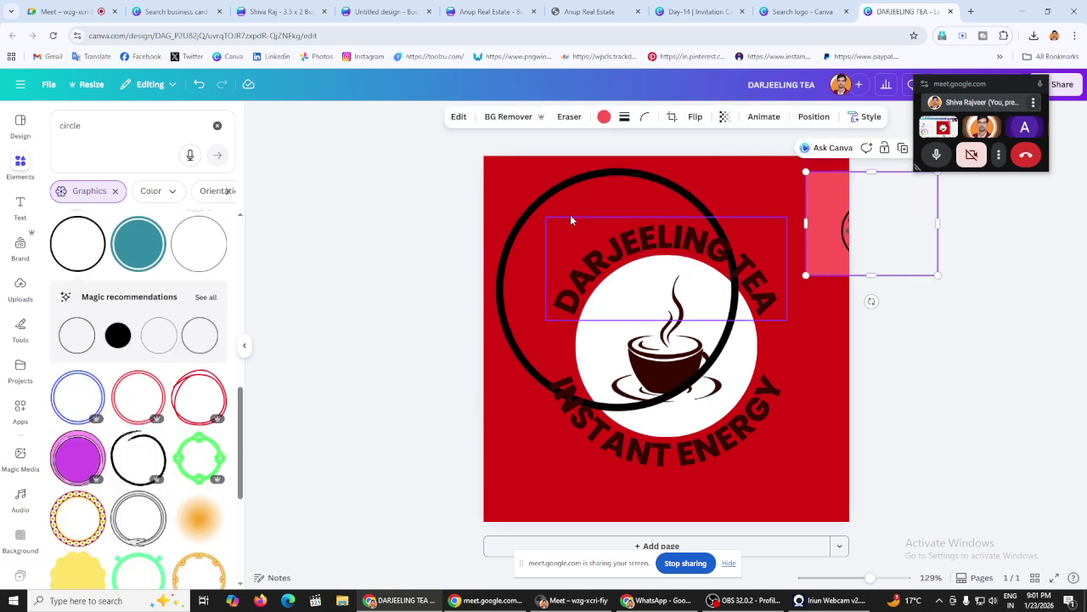
left_click_drag(570, 215, 608, 241)
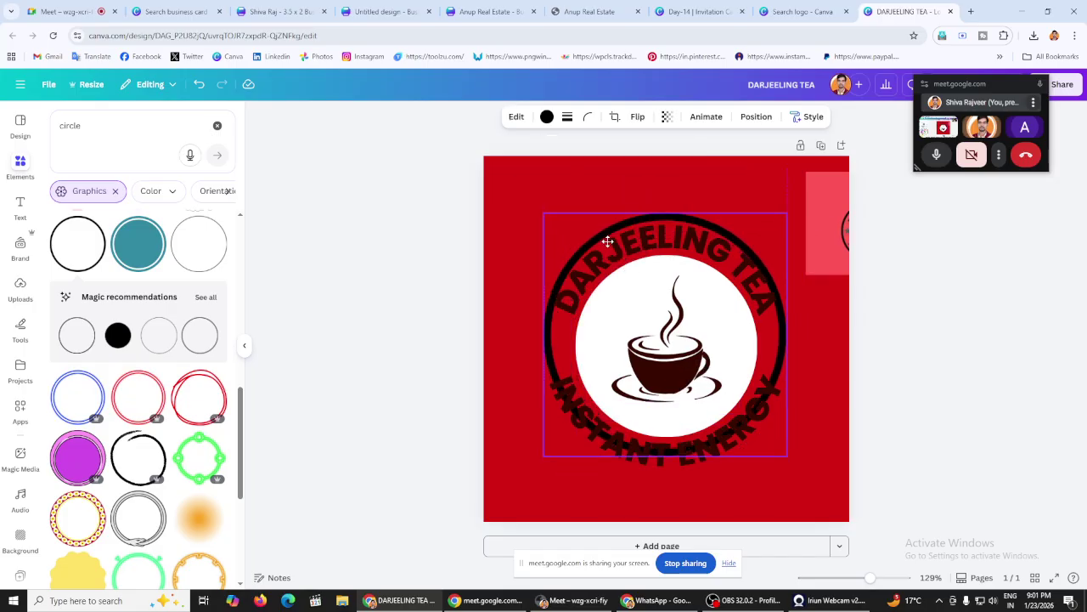
left_click_drag(785, 455, 829, 475)
left_click(785, 452)
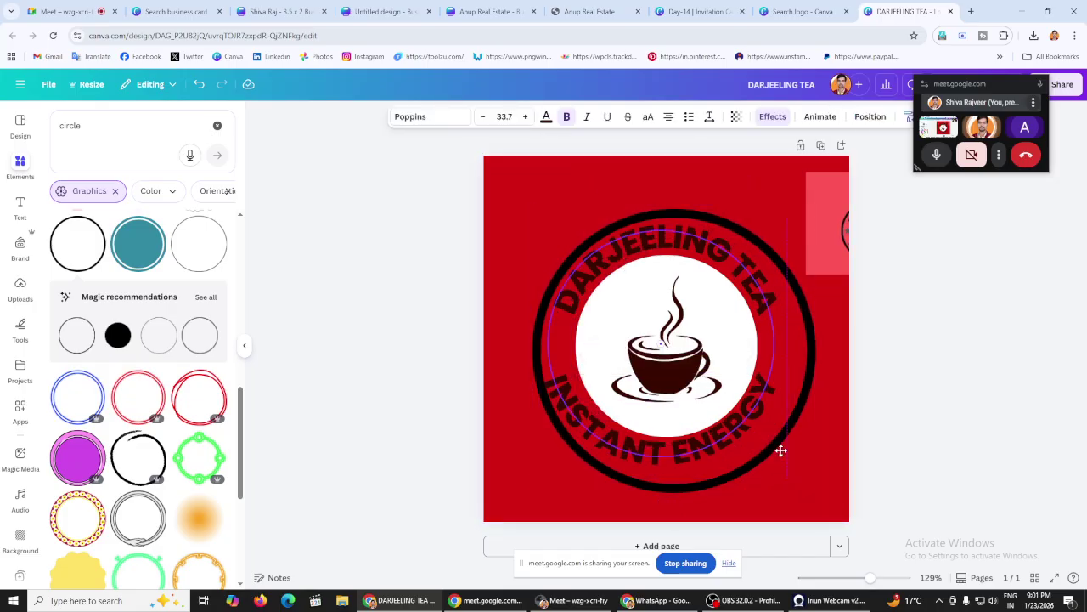
left_click(199, 84)
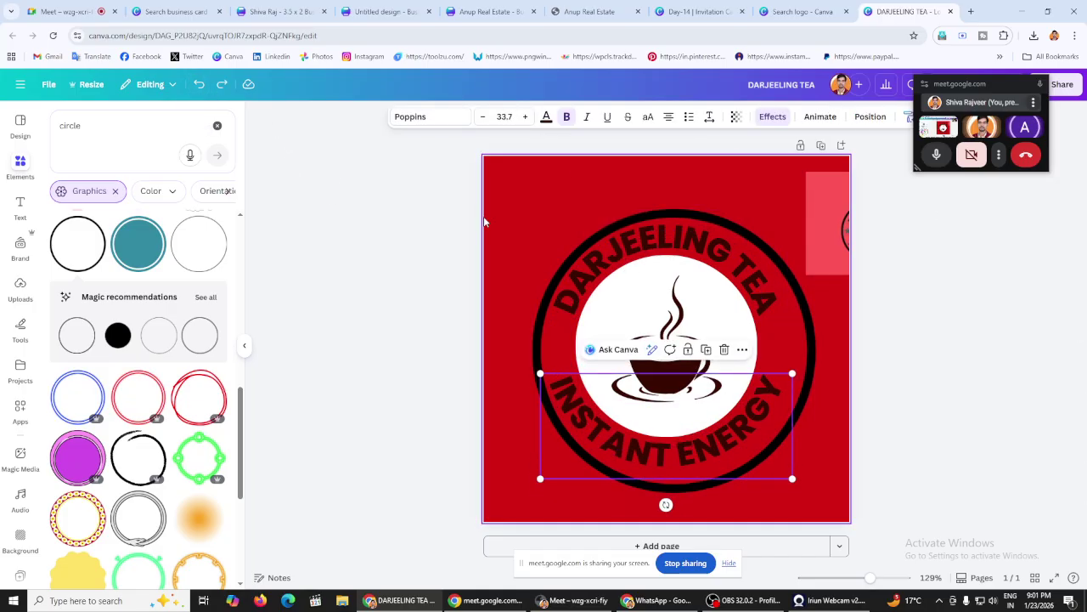
left_click_drag(724, 217, 714, 209)
left_click(547, 118)
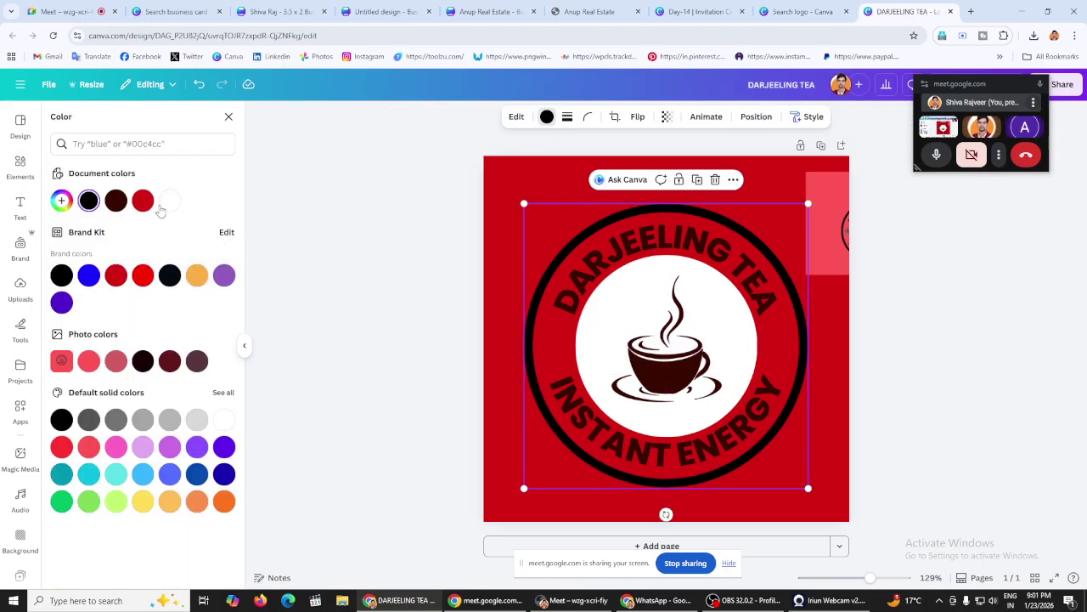
left_click(461, 232)
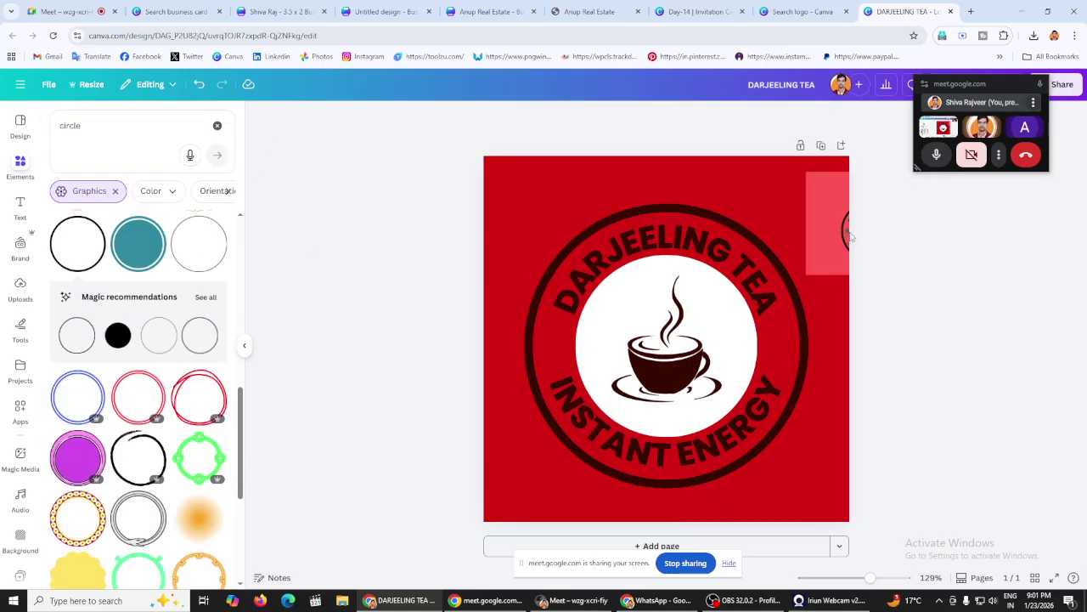
Step: Nudge the reference logo slightly left and lower the DARJEELING TEA curve from 71 to 69
left_click(822, 228)
left_click_drag(842, 202, 814, 215)
left_click(960, 338)
left_click(630, 242)
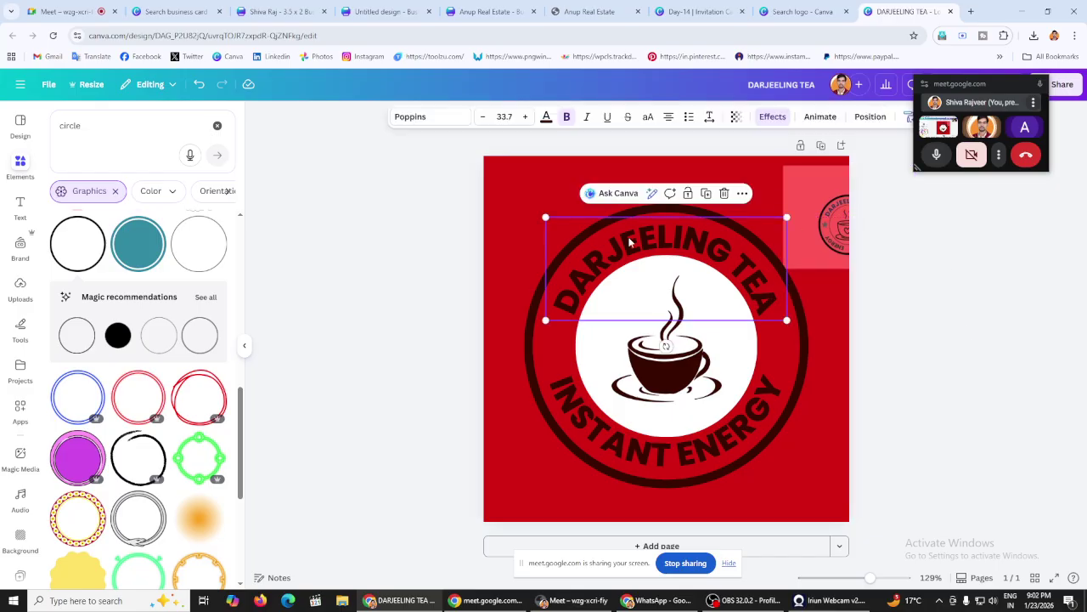
left_click(771, 119)
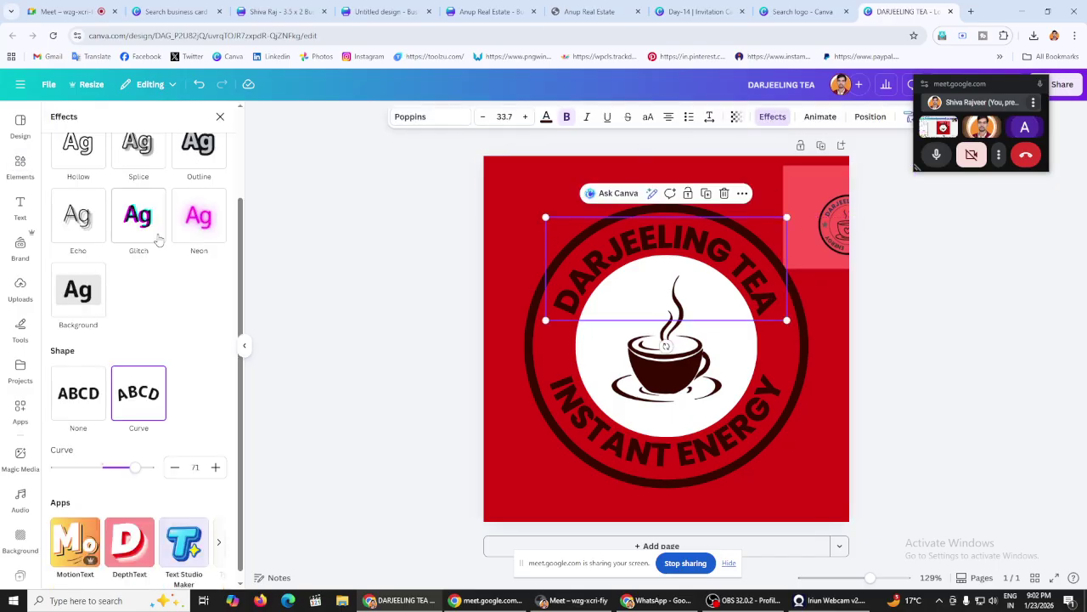
left_click(173, 467)
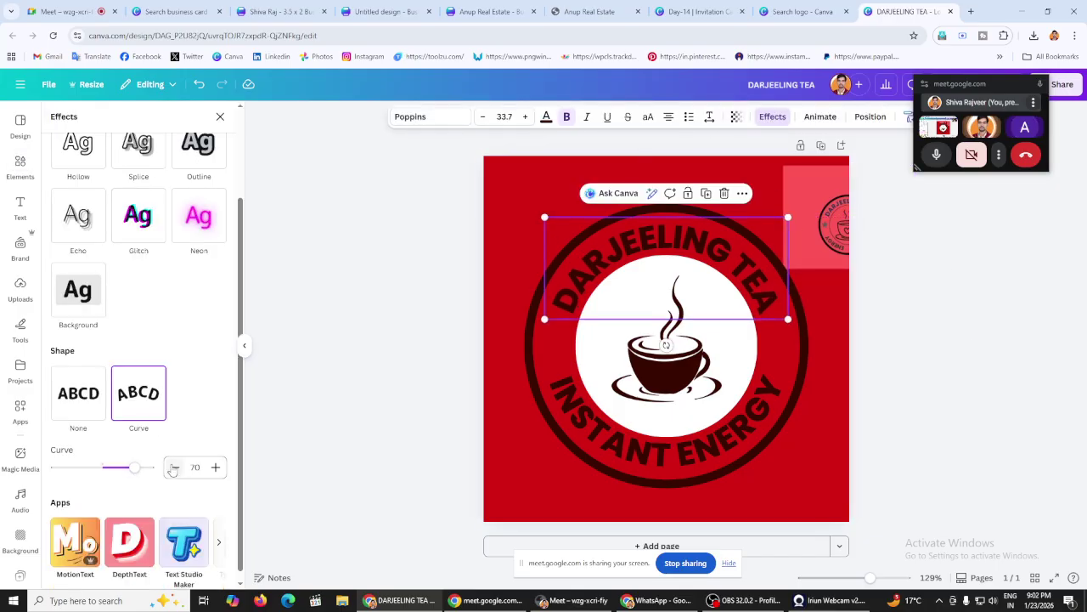
left_click(173, 468)
left_click(350, 317)
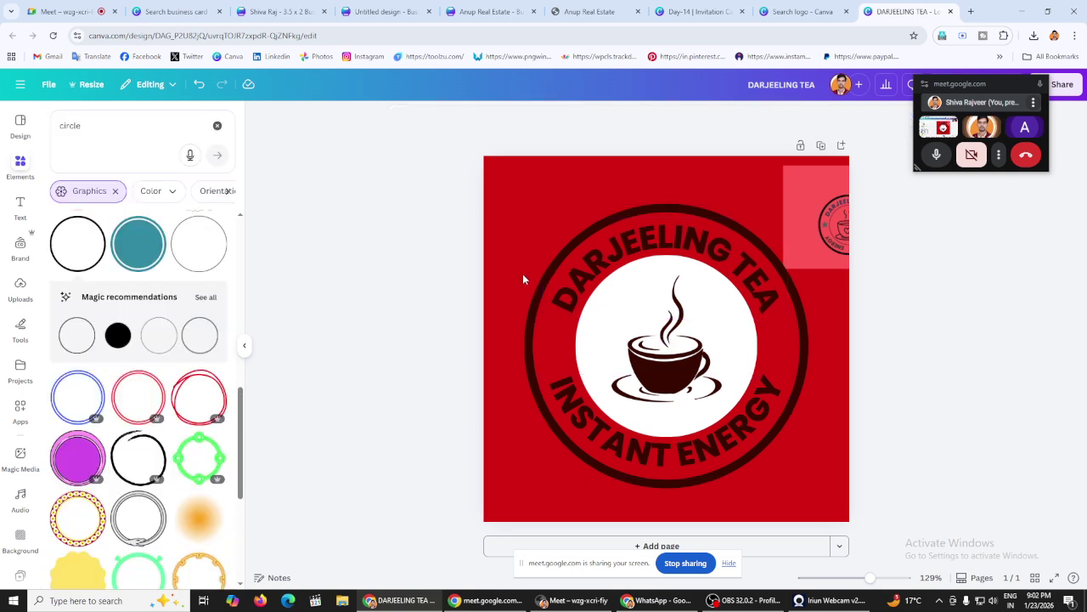
Step: Browse coffee cup graphics, then add a recently used orange circle over the cup
left_click(217, 125)
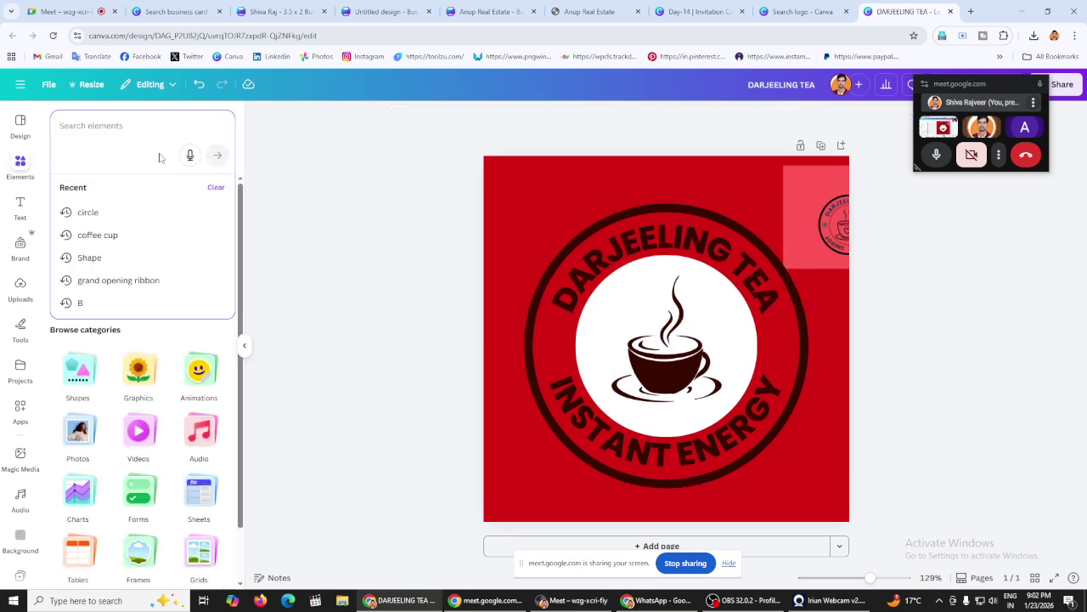
left_click(132, 235)
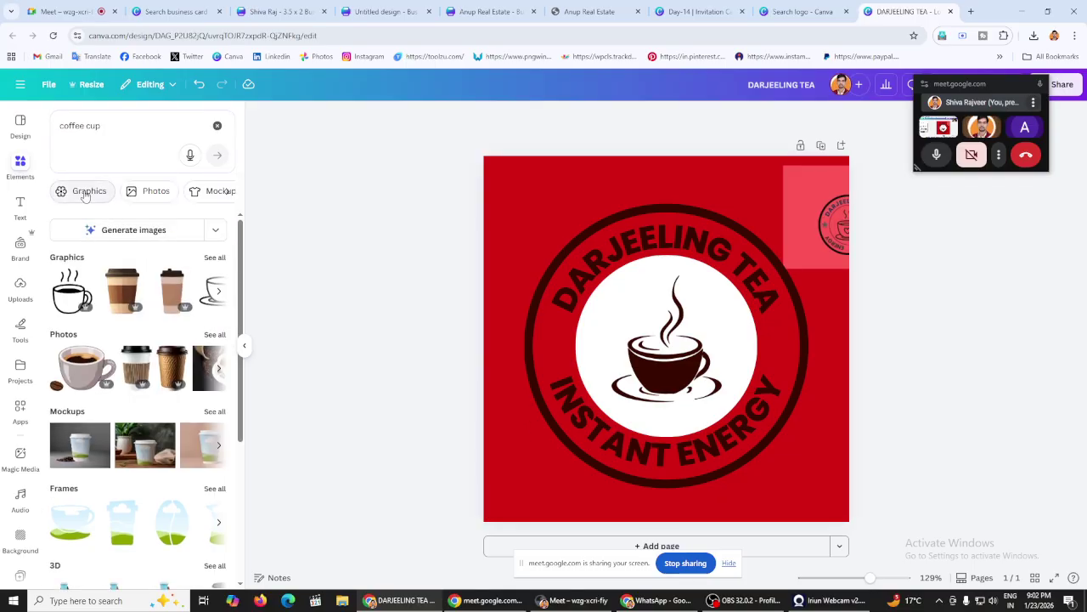
left_click(85, 194)
scroll(148, 339, "down", 3)
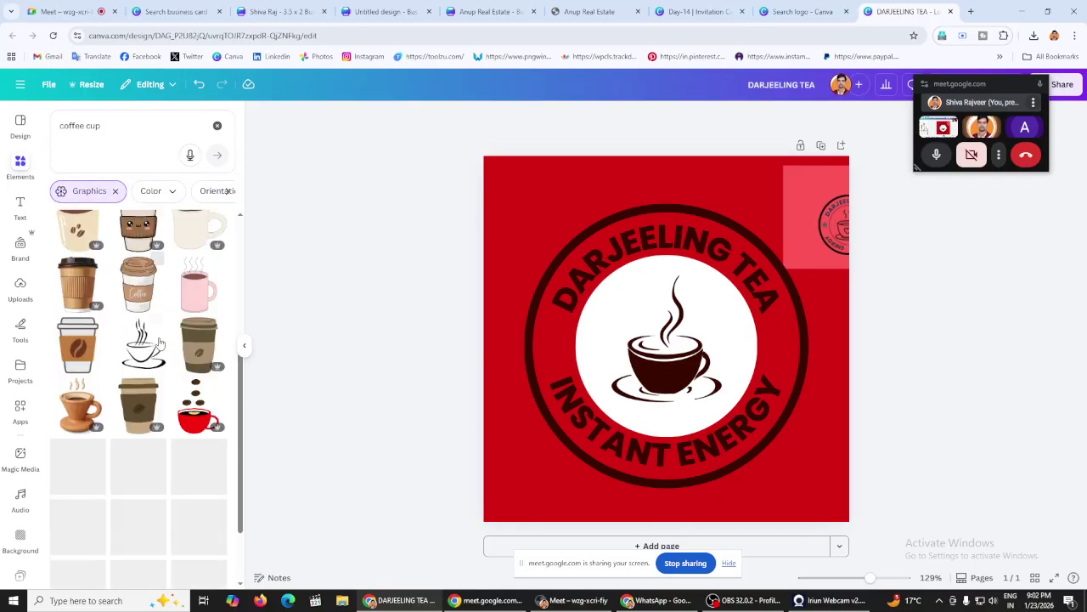
scroll(158, 342, "down", 5)
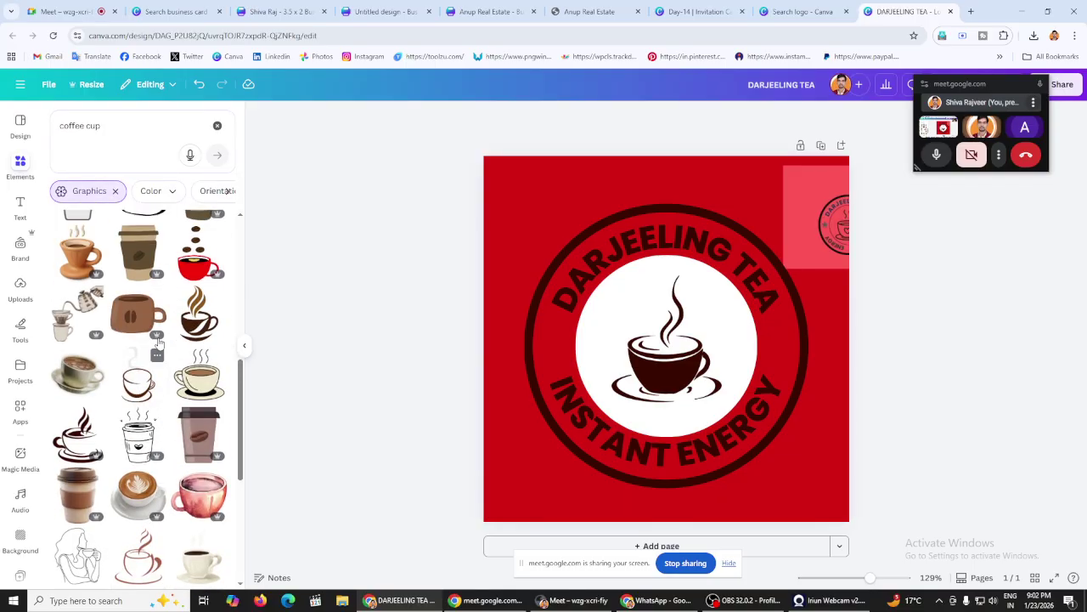
scroll(142, 357, "down", 3)
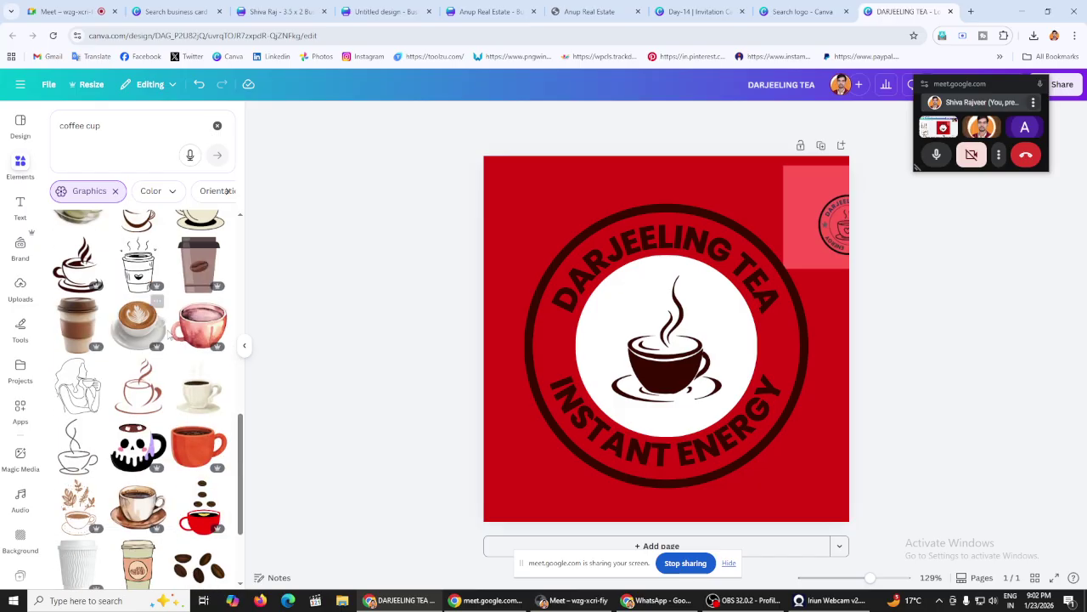
scroll(169, 335, "down", 8)
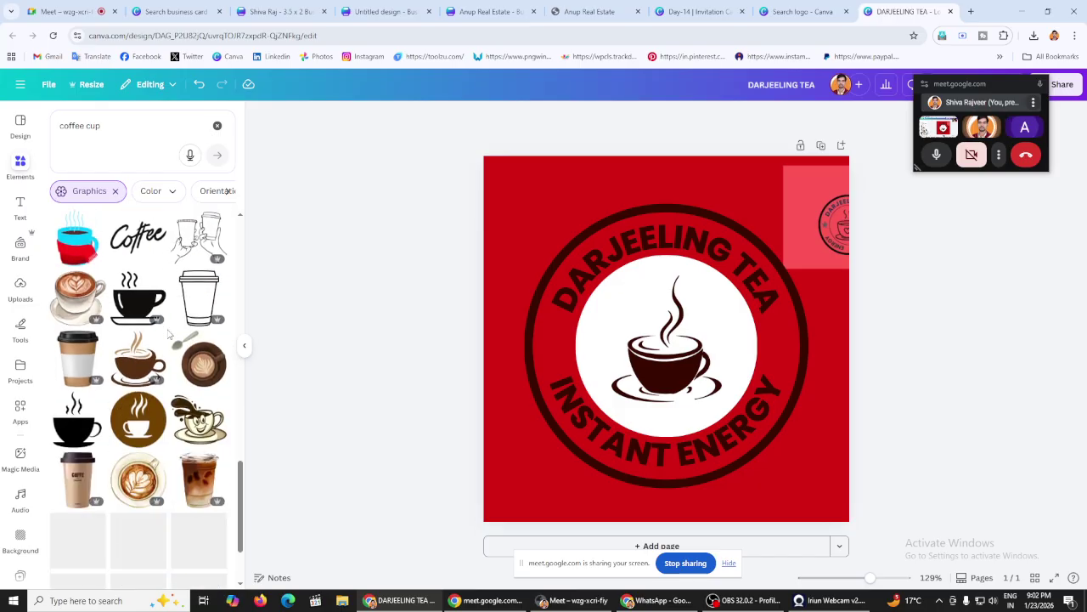
scroll(169, 335, "down", 10)
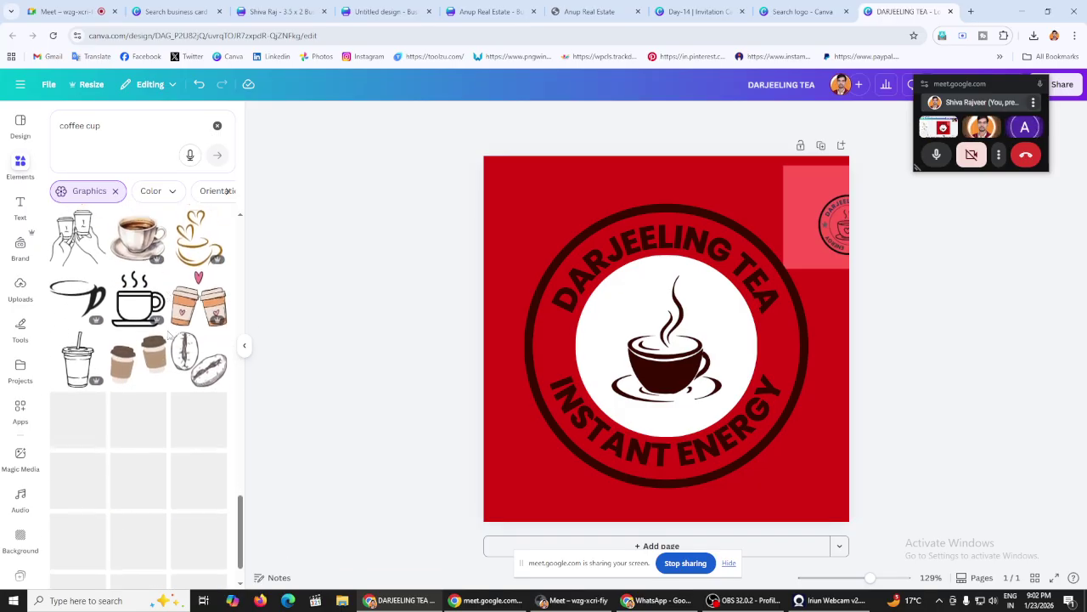
scroll(171, 333, "down", 3)
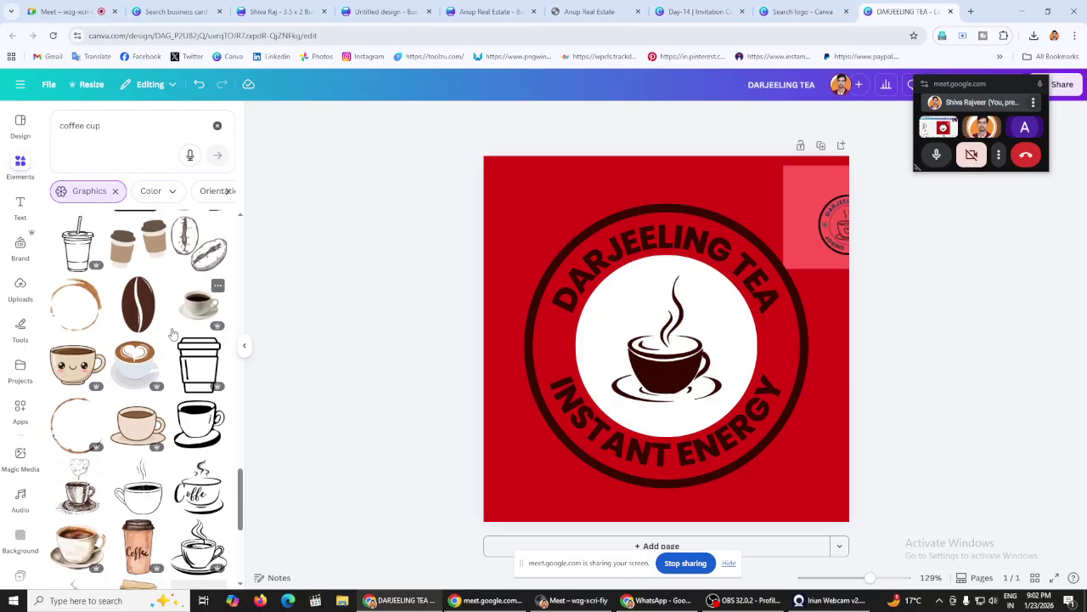
scroll(173, 333, "down", 8)
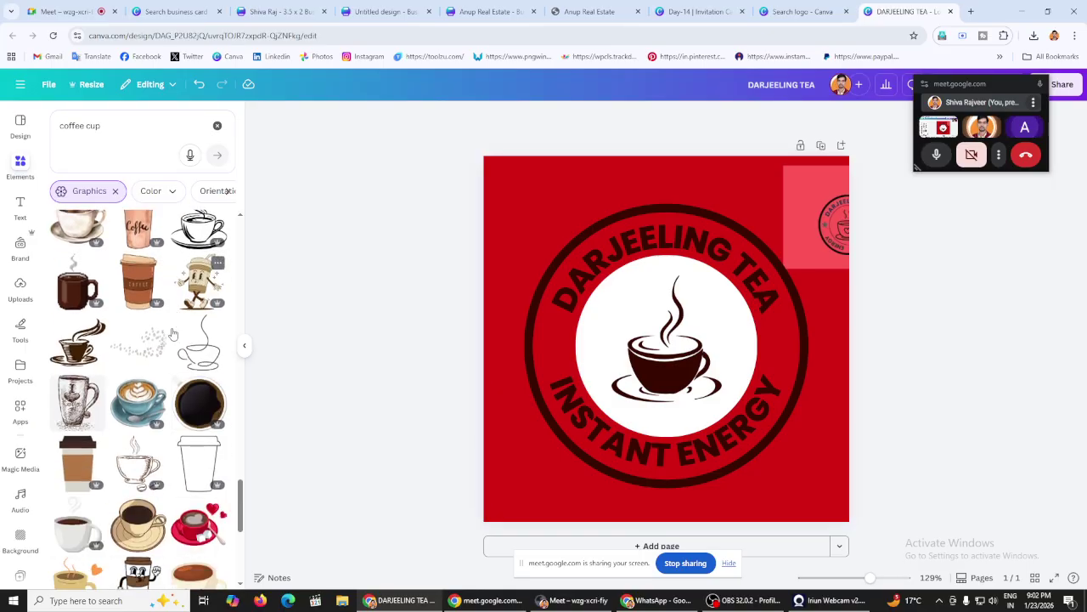
scroll(173, 333, "down", 5)
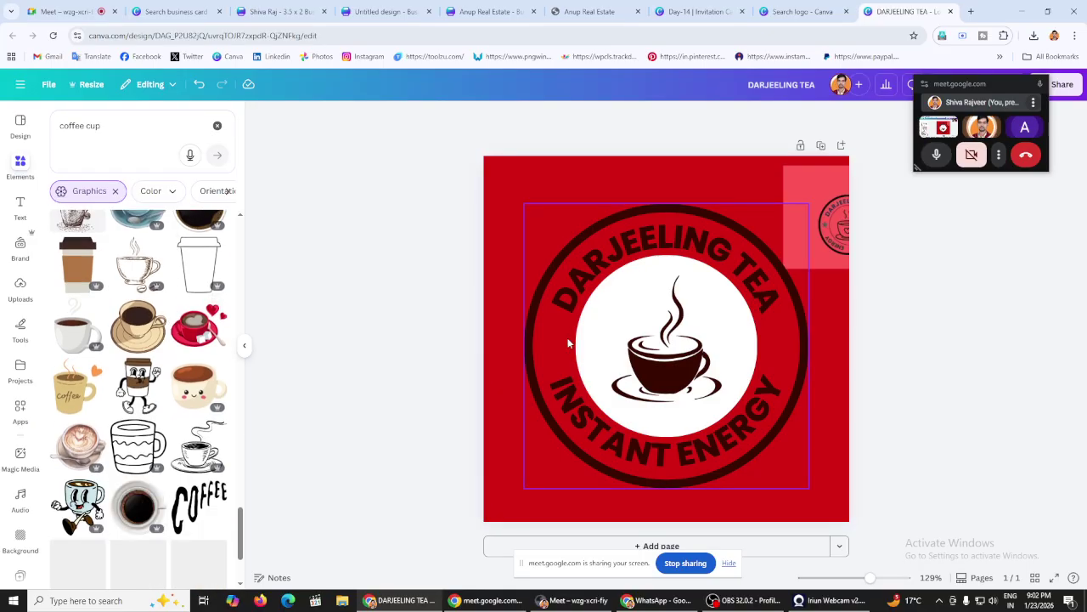
left_click(218, 126)
left_click(173, 284)
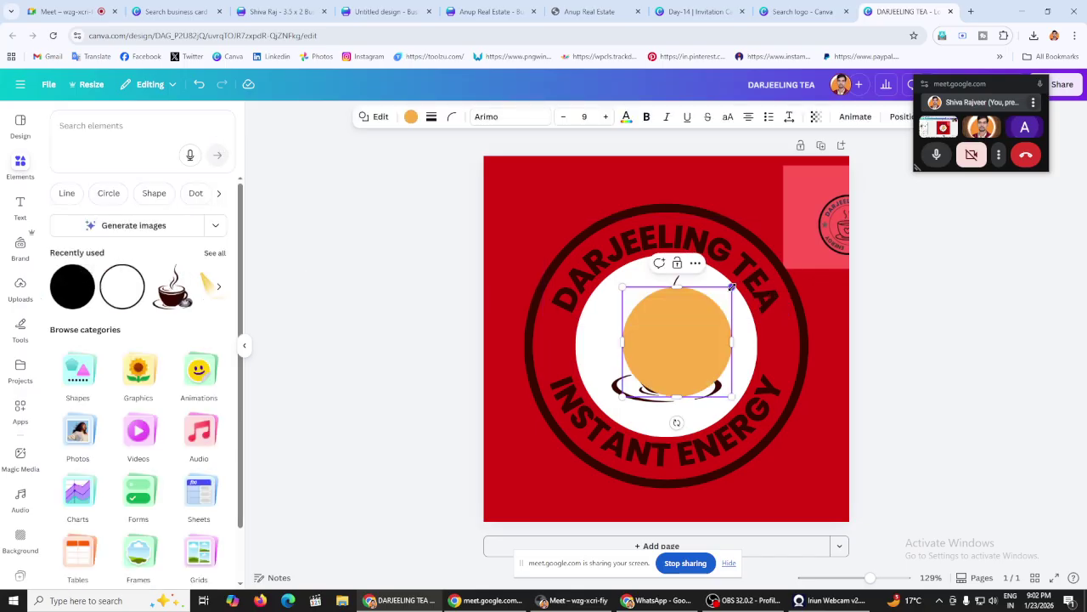
Step: Shrink the orange circle to a small dot on the ring's left edge and duplicate it to the right edge
left_click_drag(732, 288, 646, 372)
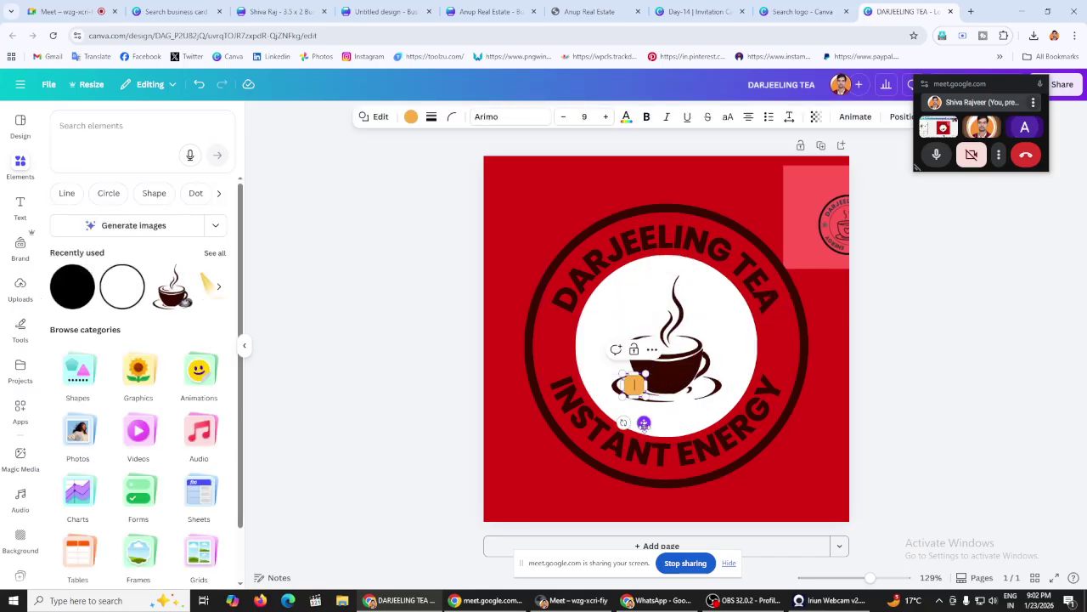
left_click_drag(644, 422, 565, 383)
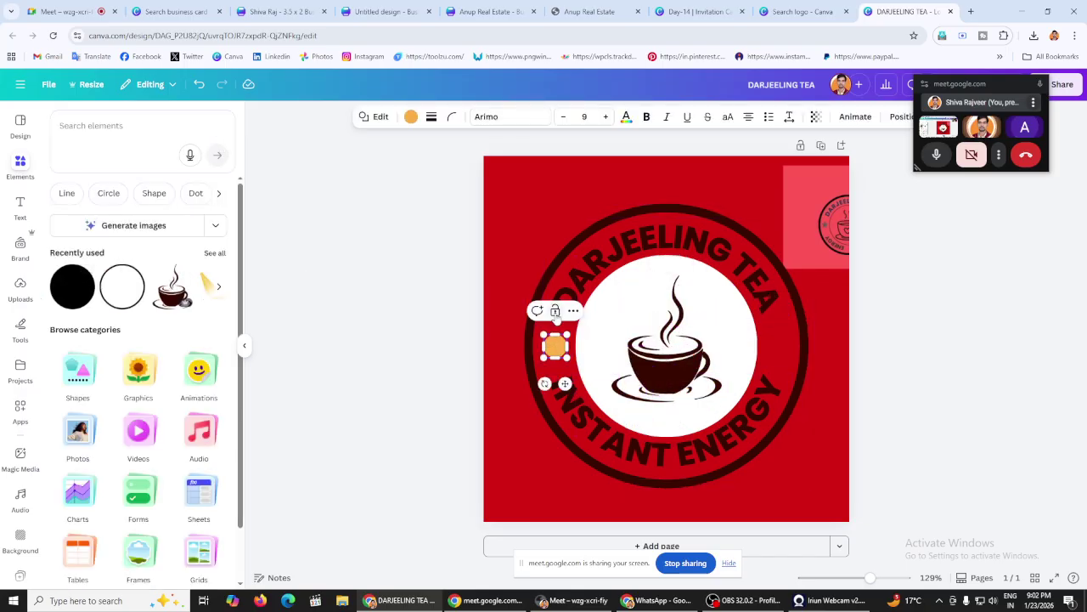
left_click(403, 313)
left_click(560, 353)
key("ctrl+d")
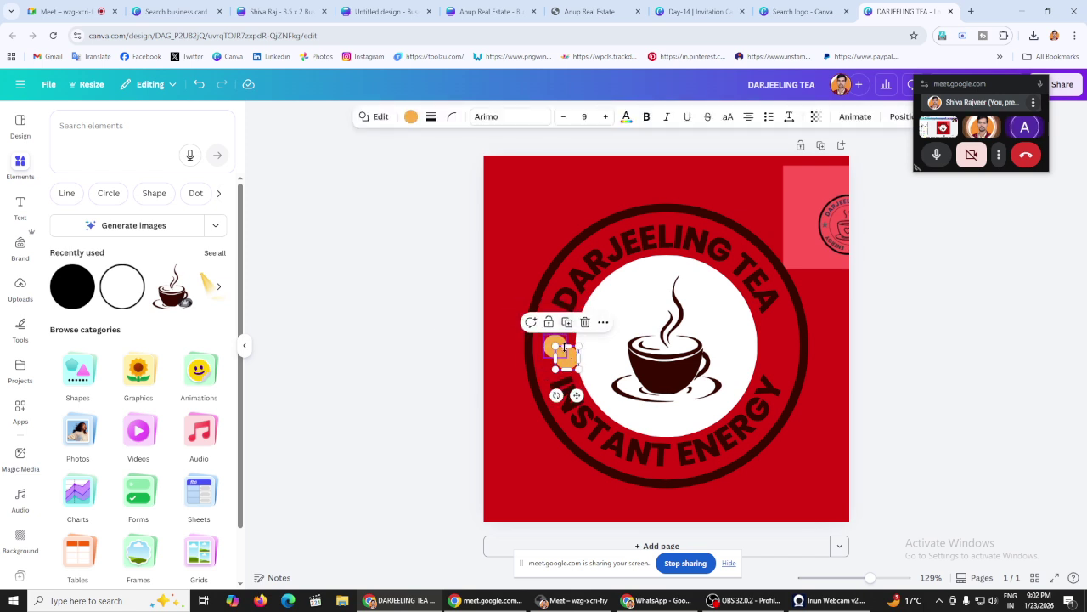
left_click_drag(566, 356, 777, 338)
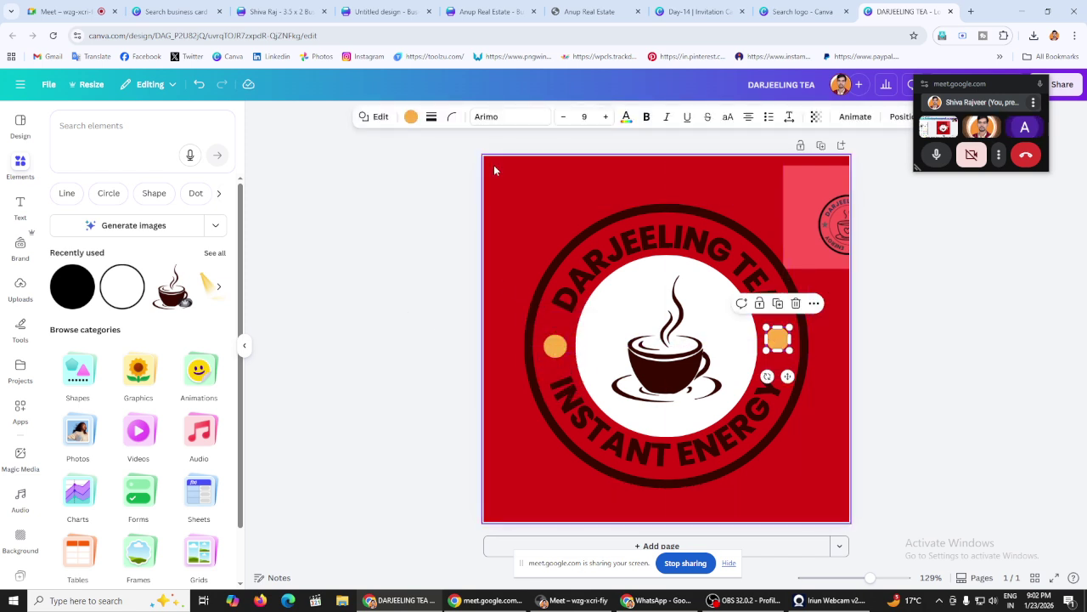
Step: Make both small dots white
left_click(411, 117)
left_click(216, 200)
left_click(557, 346)
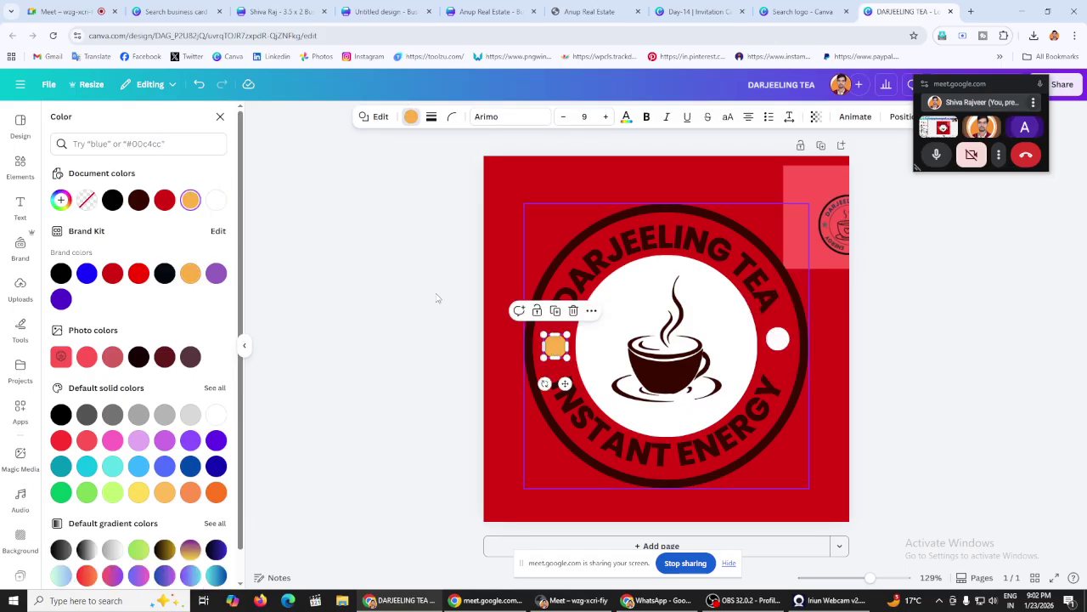
left_click(217, 200)
left_click(384, 244)
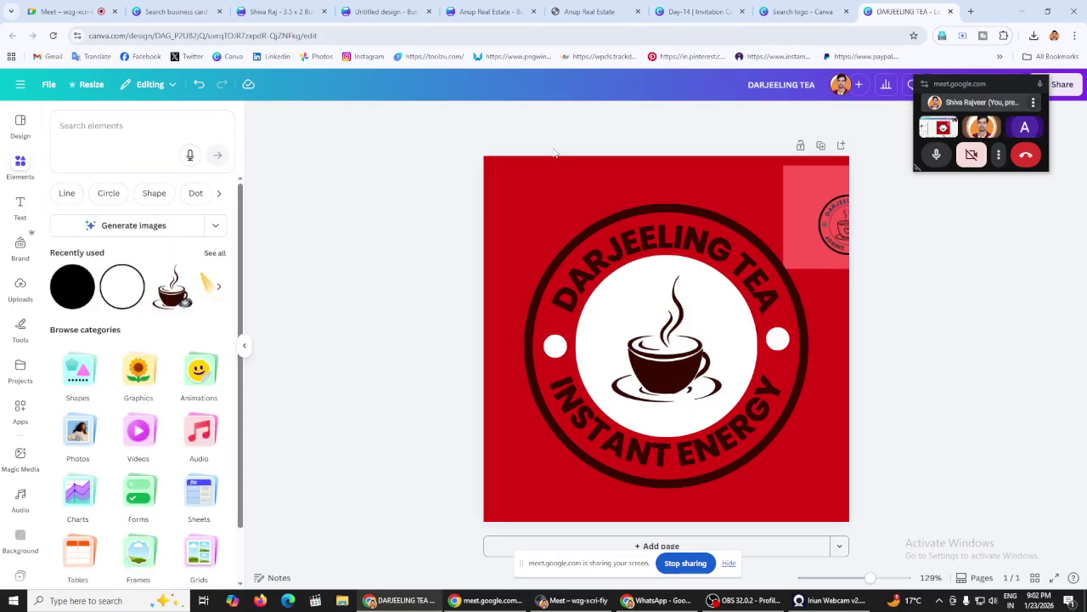
Step: Turn the red page background white and delete the stray red image at the top-right
left_click(536, 167)
left_click(673, 118)
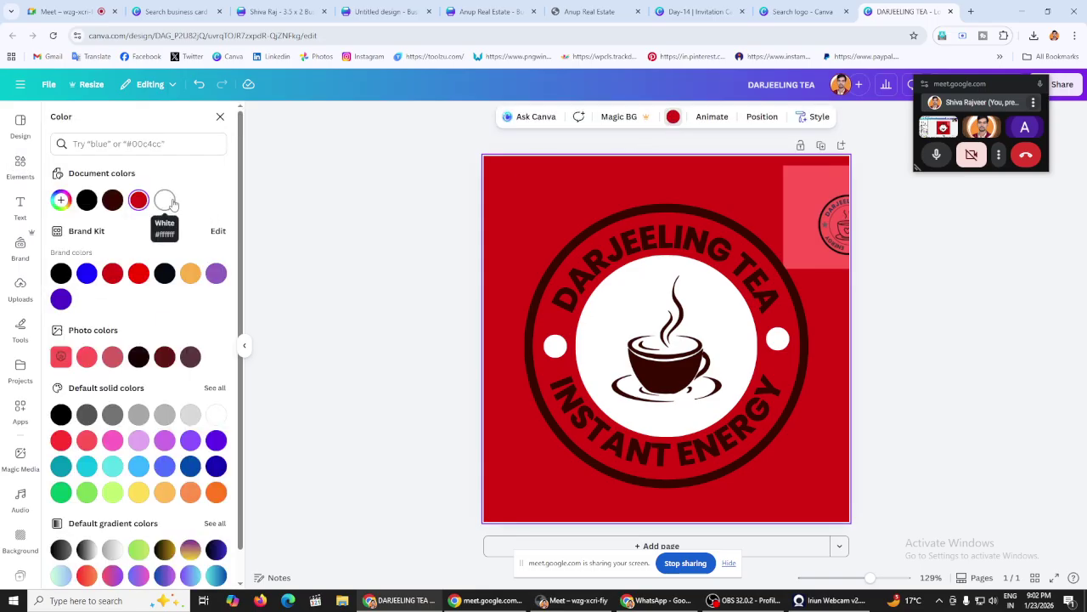
left_click(165, 199)
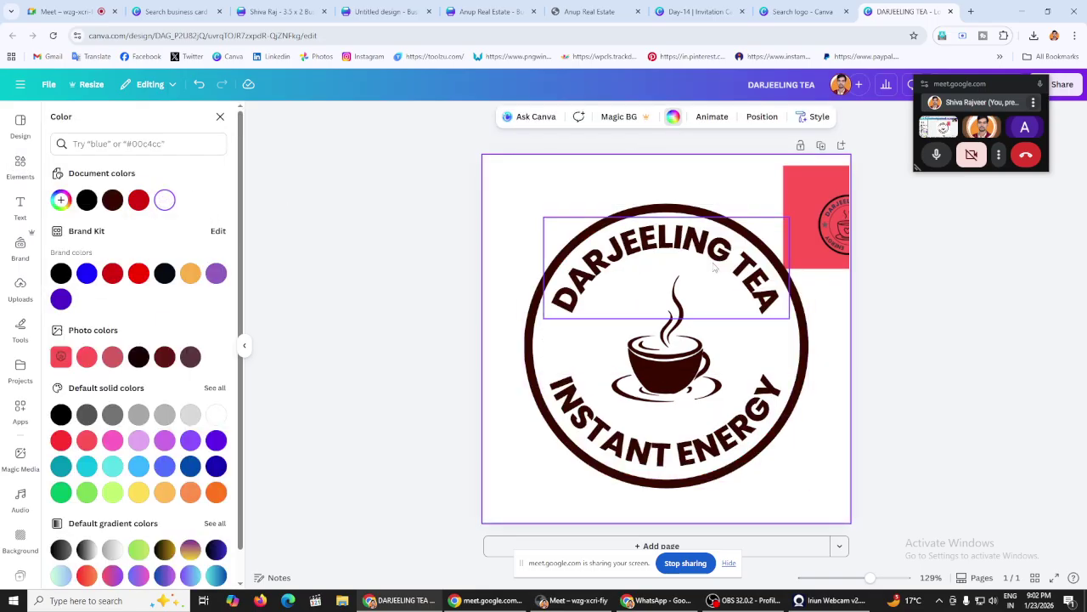
left_click(830, 160)
left_click(804, 199)
key("Delete")
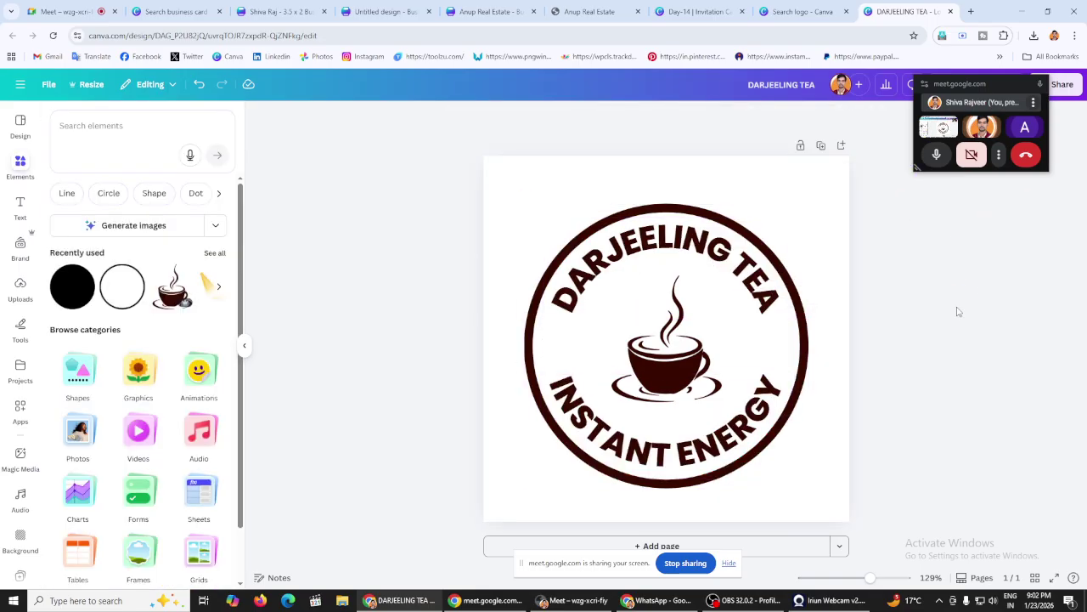
left_click_drag(1016, 89, 1026, 203)
Step: Download a transparent PNG at size 3.125 (1,563 × 1,563 px) as DARJEELING TEA.png and open it
left_click(1062, 84)
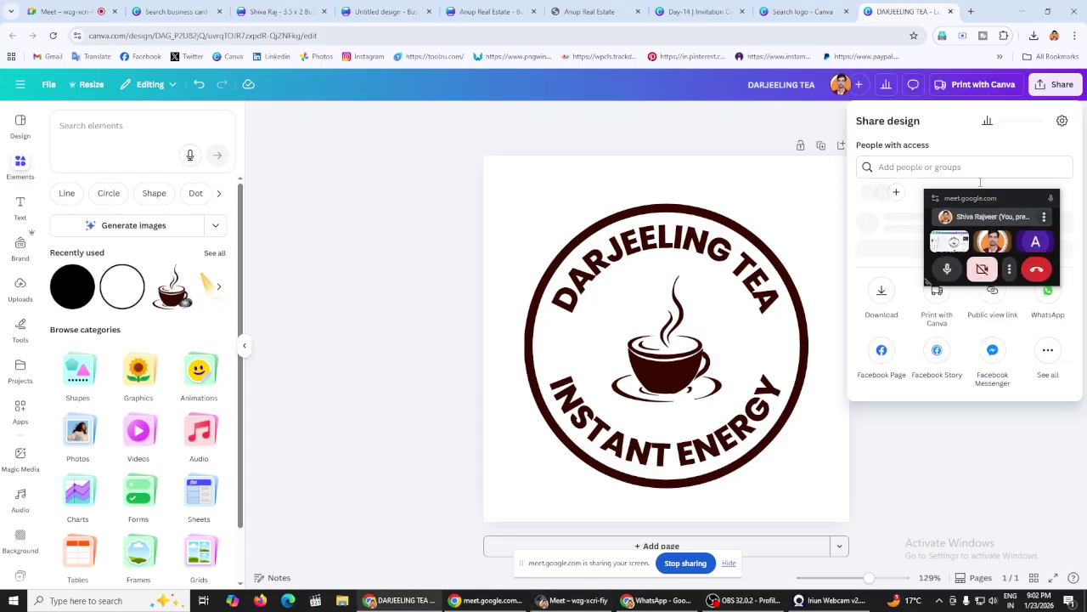
left_click(880, 318)
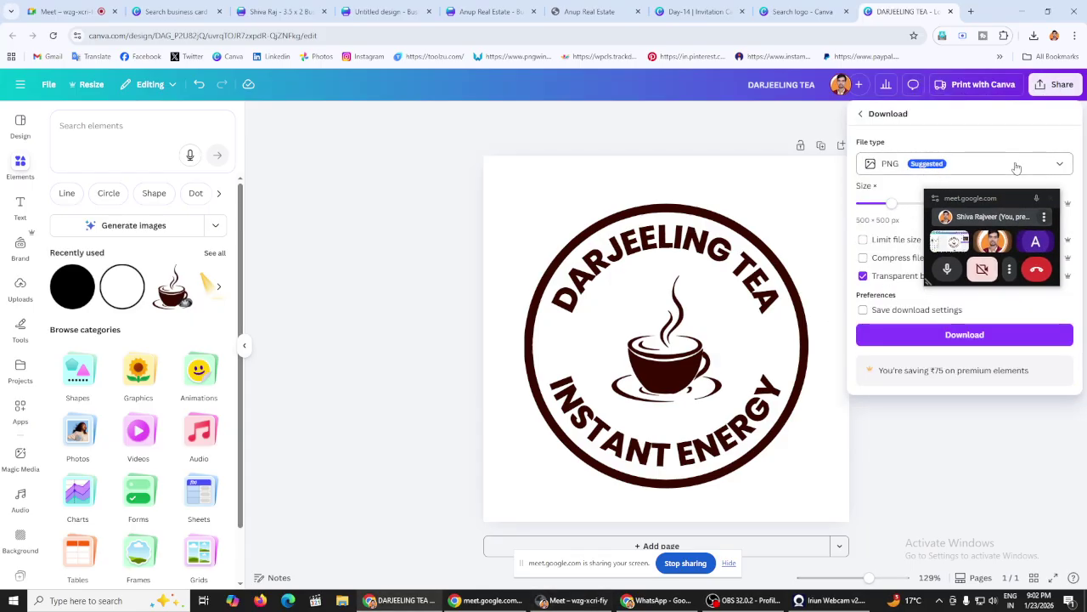
left_click_drag(1015, 198, 998, 379)
left_click_drag(885, 200, 1017, 203)
left_click(926, 339)
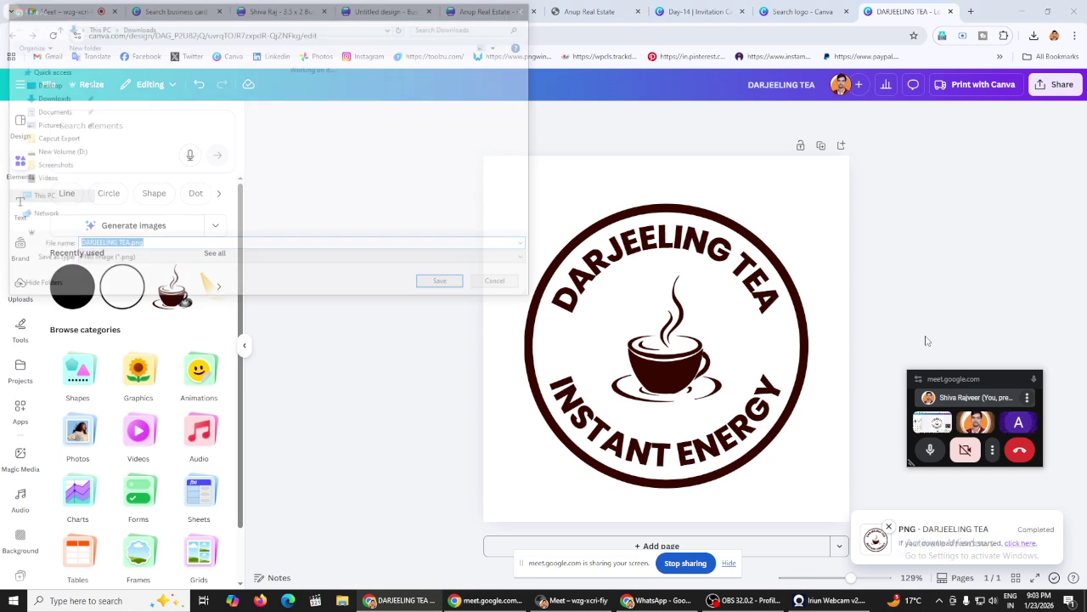
key("Return")
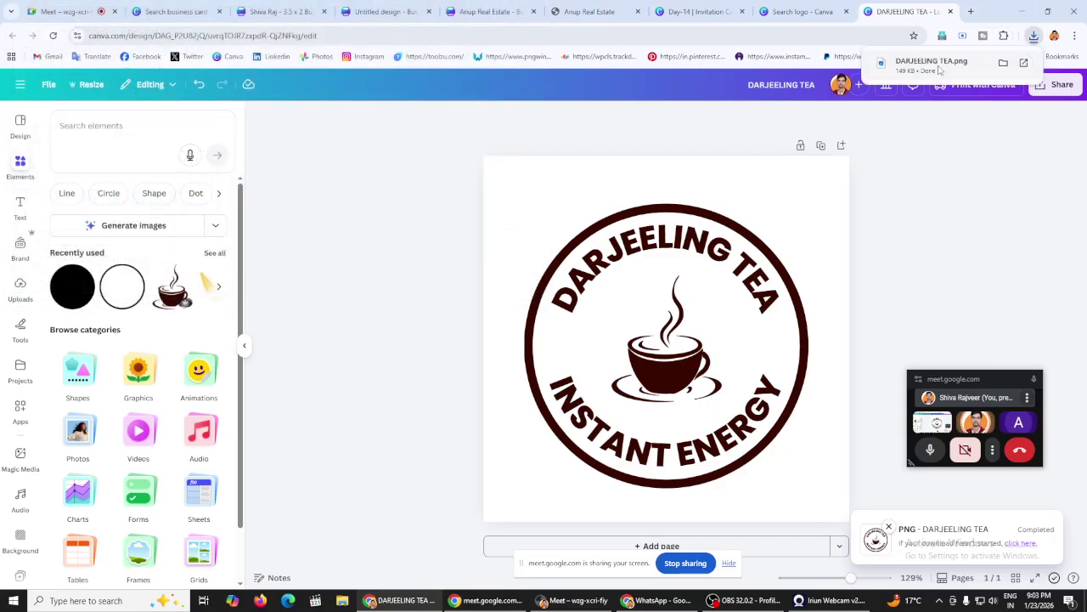
left_click(935, 64)
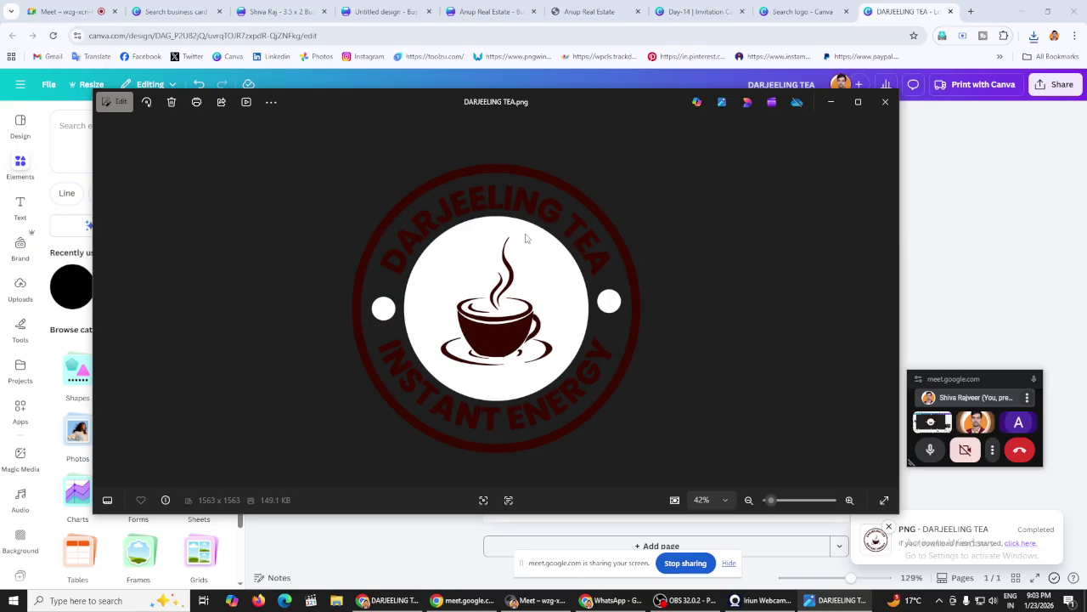
Step: Close the DARJEELING TEA.png preview and reopen it from the recent downloads list
left_click(881, 110)
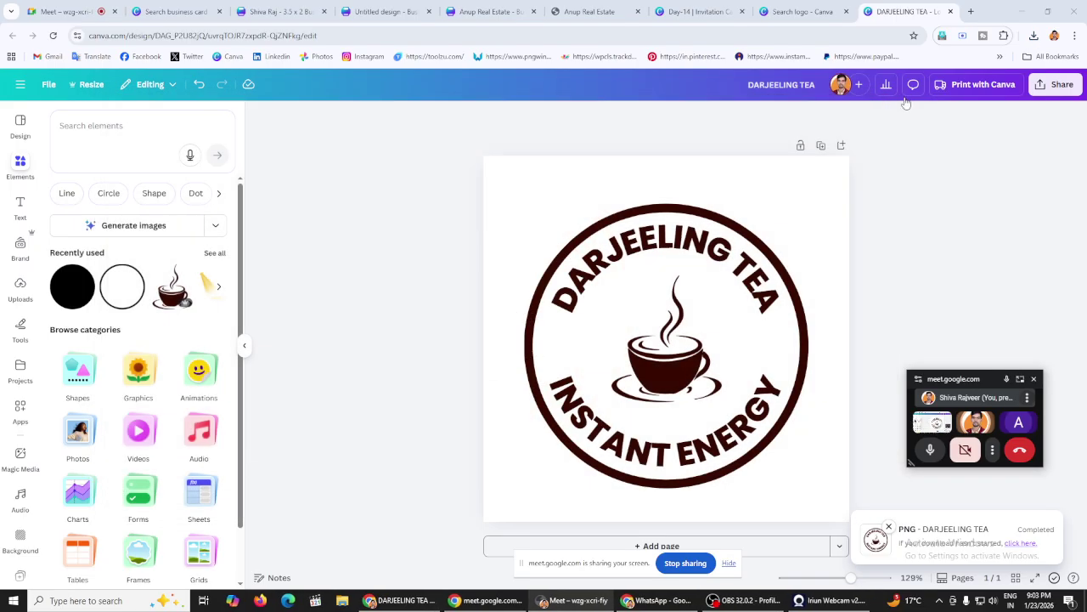
left_click(1034, 35)
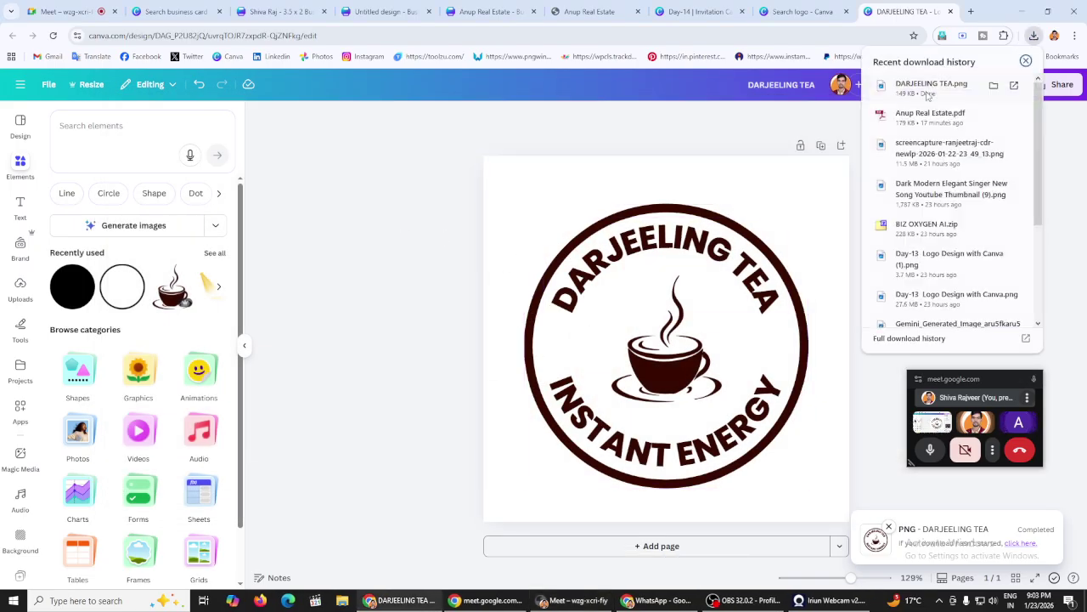
left_click(930, 84)
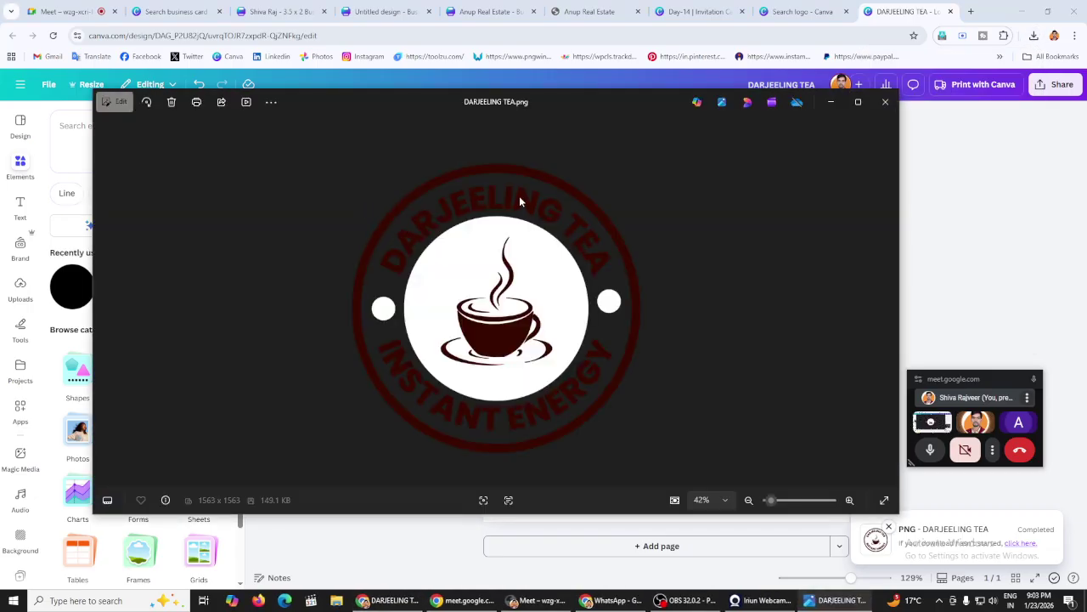
Step: Make the DARJEELING TEA and INSTANT ENERGY curved texts white
left_click(880, 107)
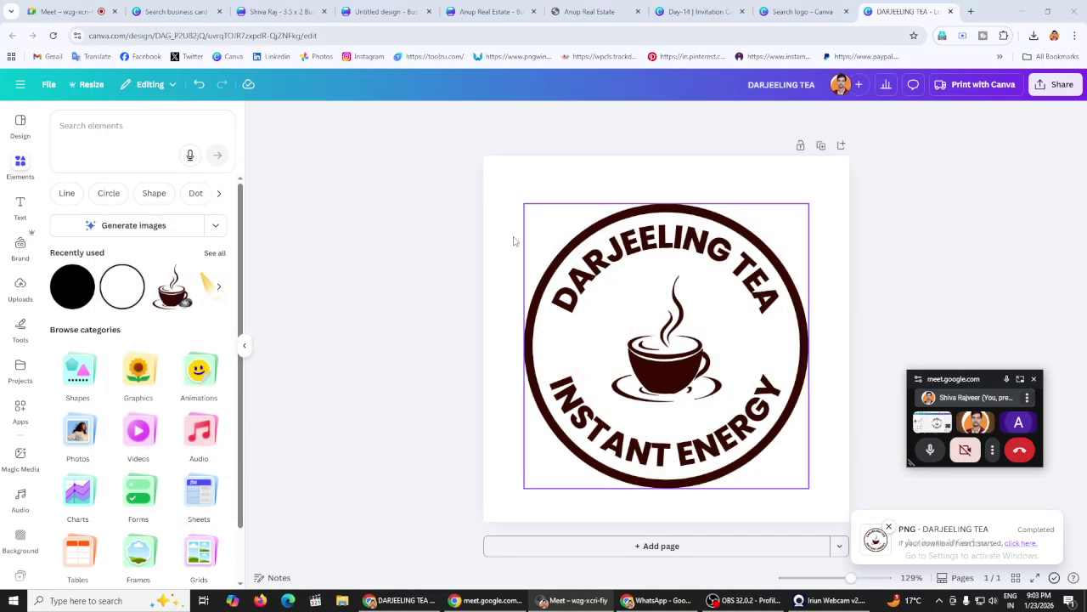
left_click(654, 245)
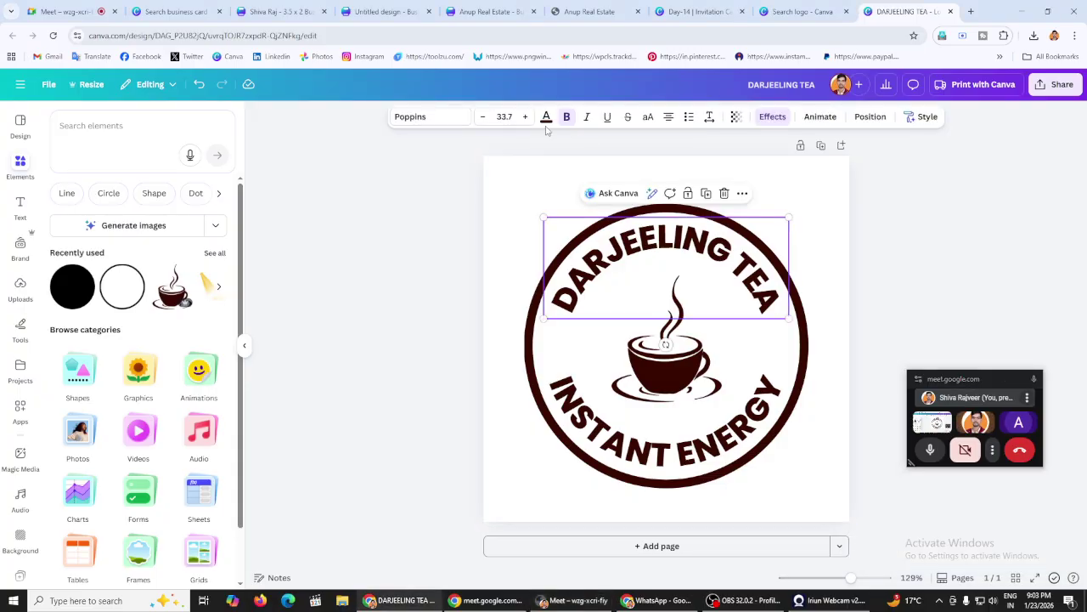
left_click(546, 116)
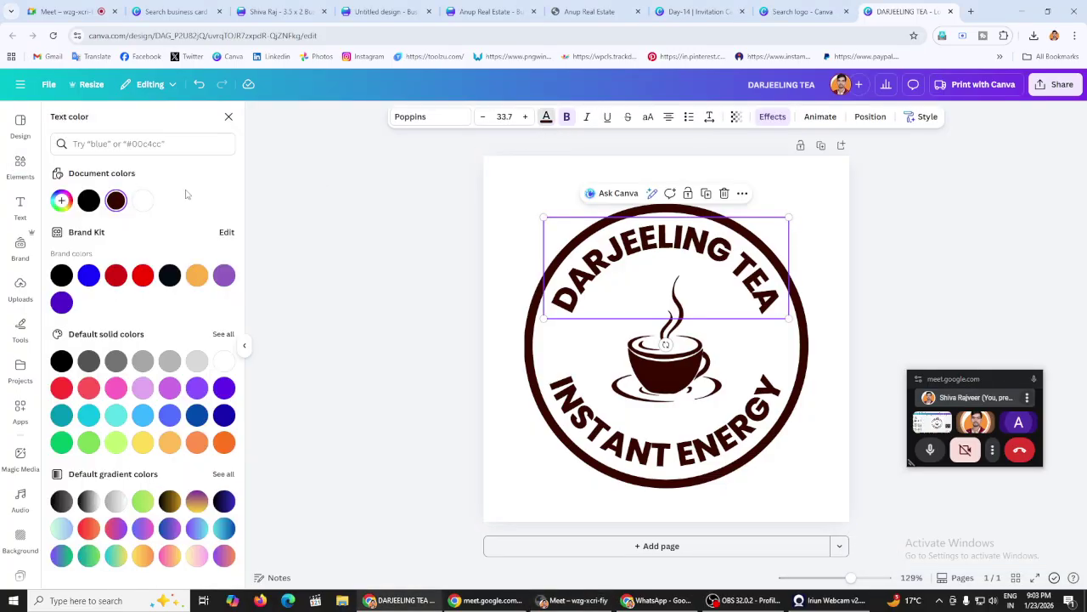
left_click(142, 202)
left_click(578, 459)
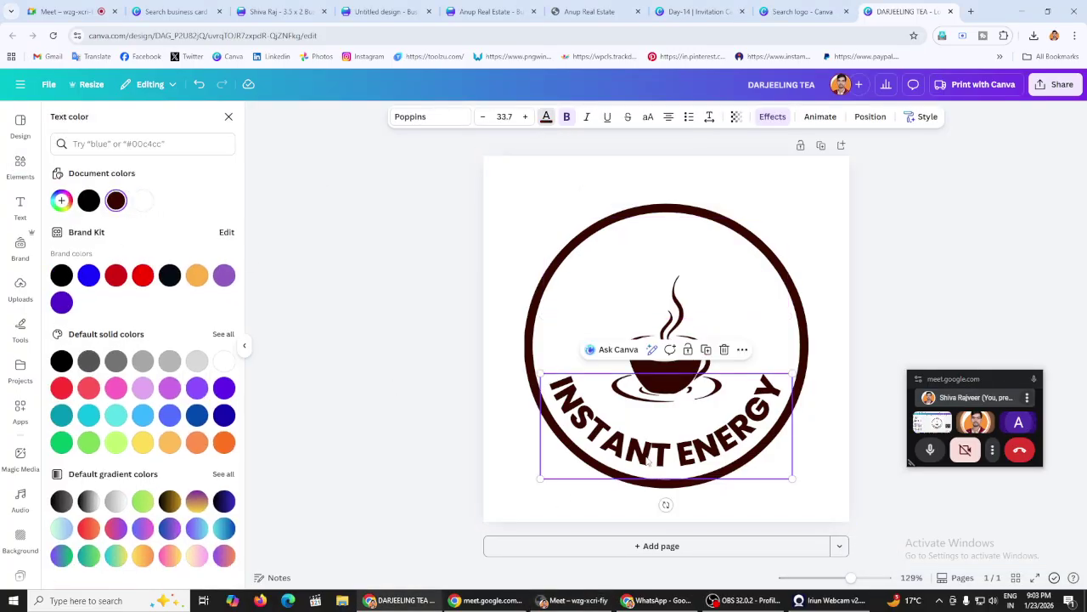
left_click(143, 200)
Step: Change the circular ring colour to black
left_click(565, 251)
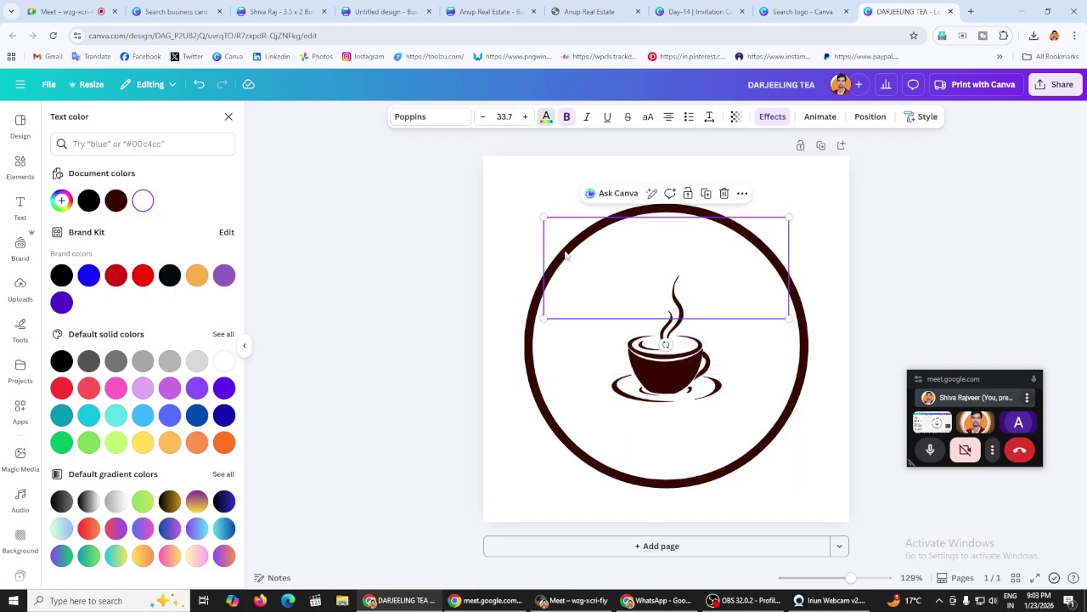
left_click(536, 317)
left_click(546, 118)
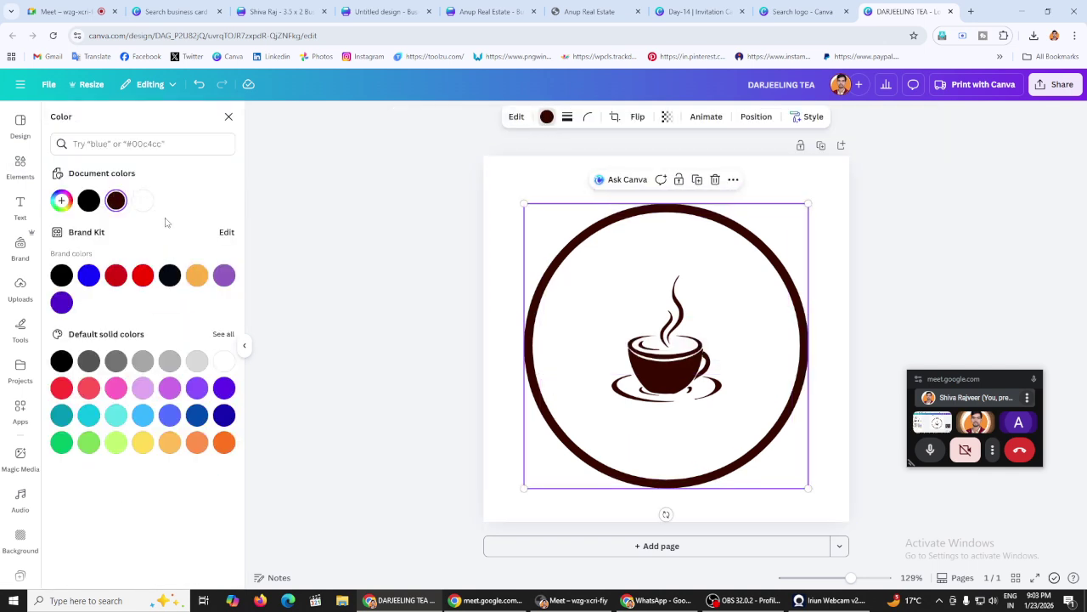
left_click(89, 200)
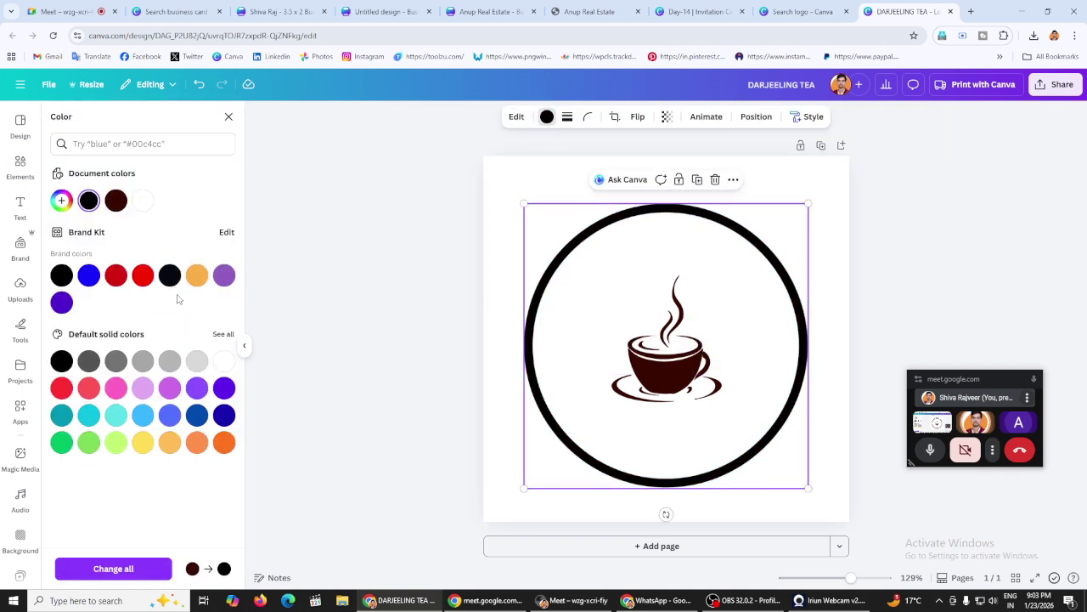
Step: Change the ring colour to red
left_click(168, 280)
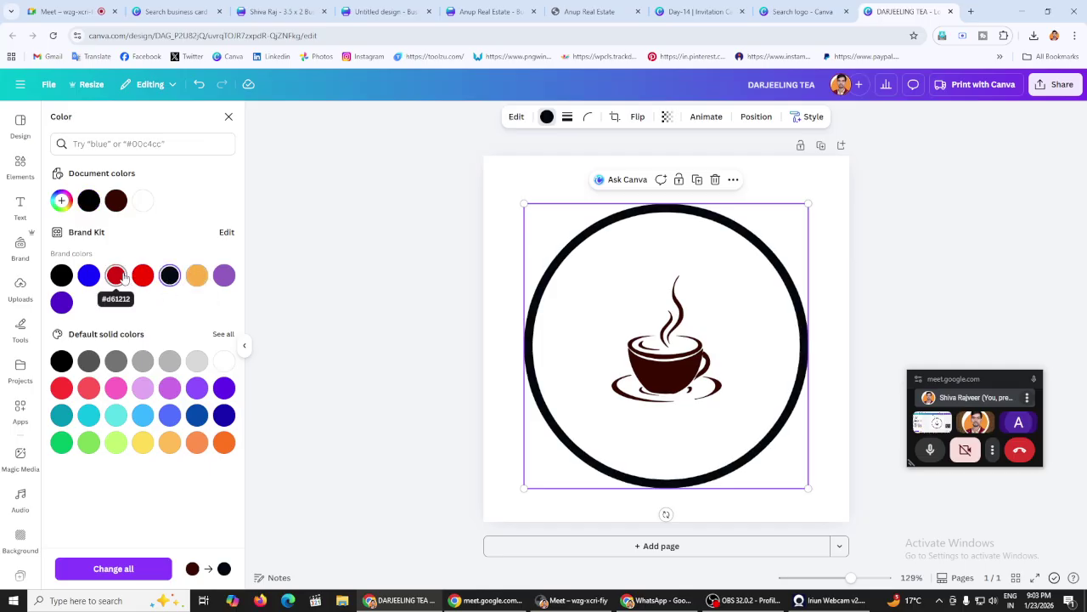
left_click(116, 275)
left_click(338, 217)
Step: Download a transparent 1,563 × 1,563 px PNG and open DARJEELING TEA (1).png to preview
left_click(1056, 84)
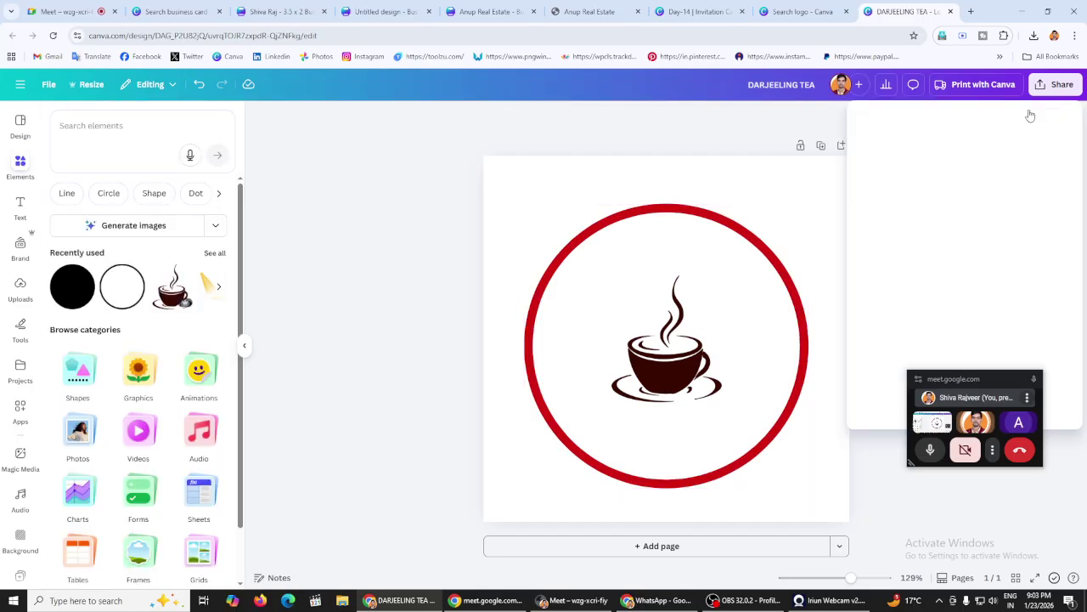
left_click(875, 323)
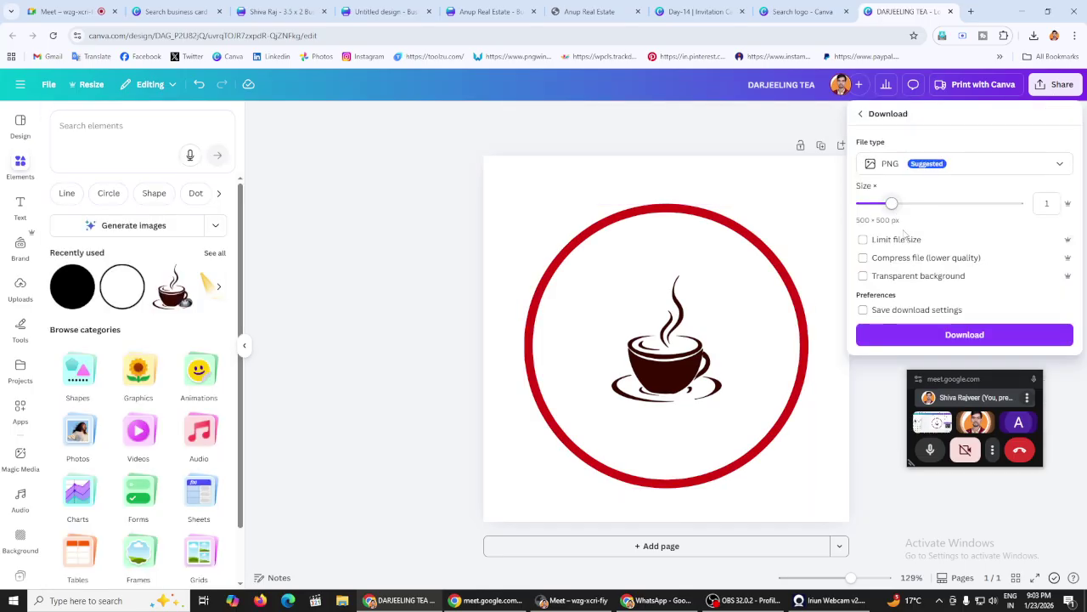
left_click(909, 277)
left_click_drag(891, 204, 1016, 204)
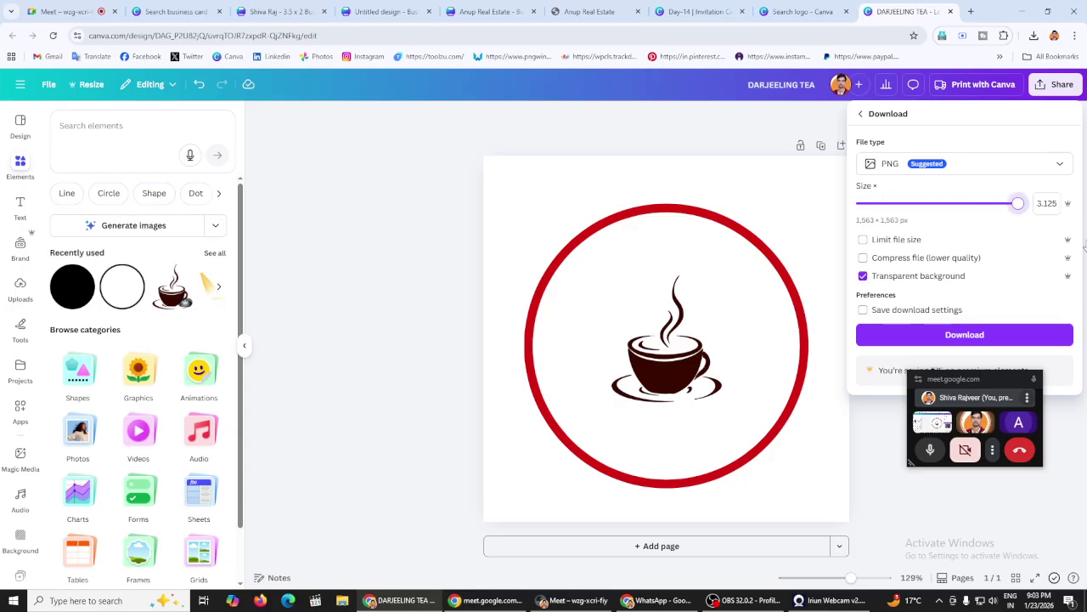
left_click(931, 338)
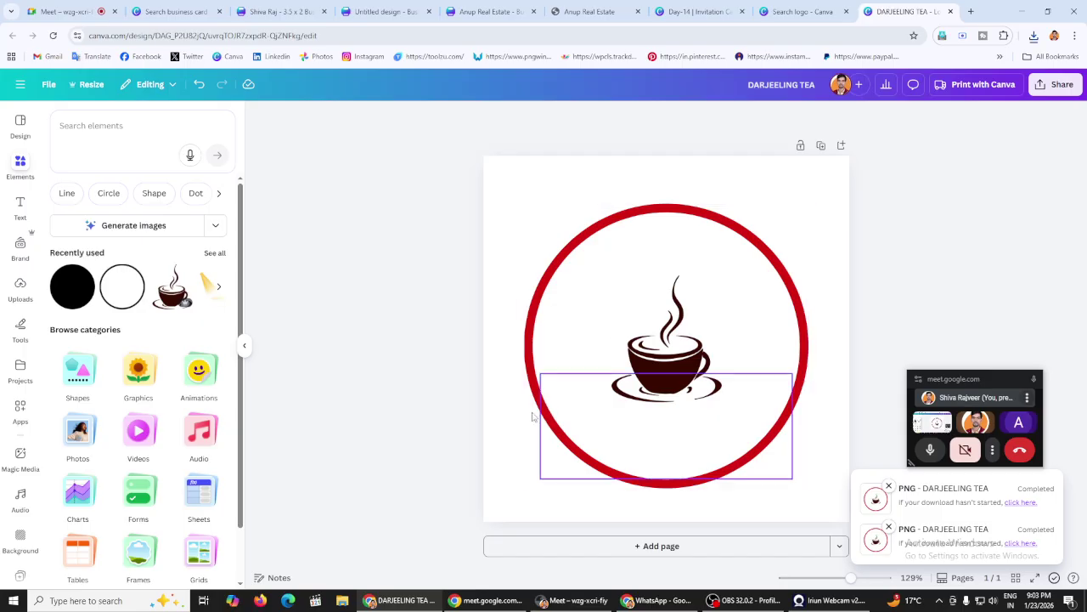
left_click(449, 288)
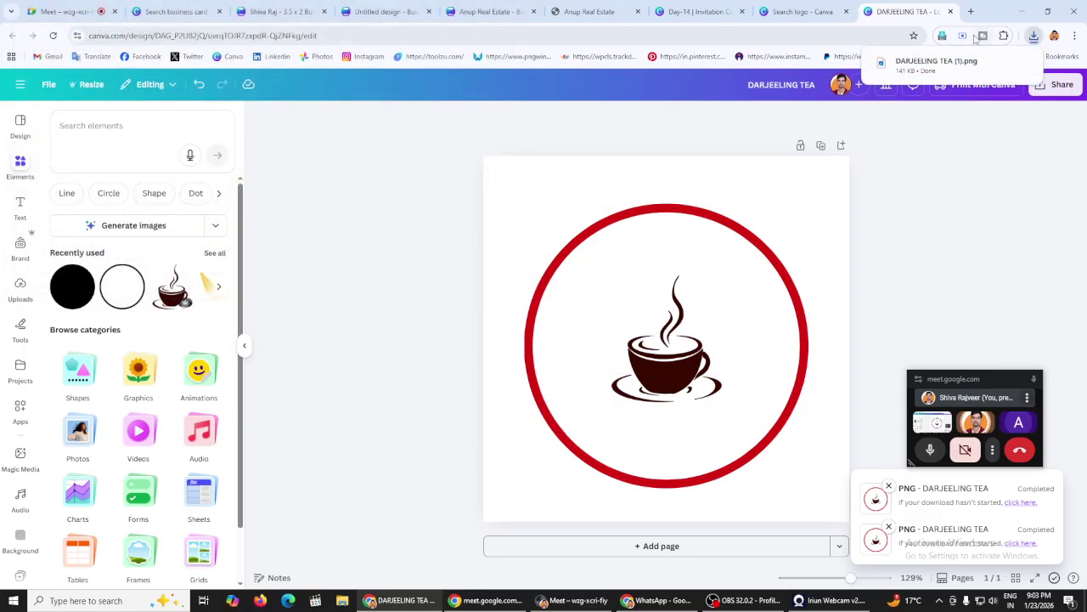
left_click(960, 56)
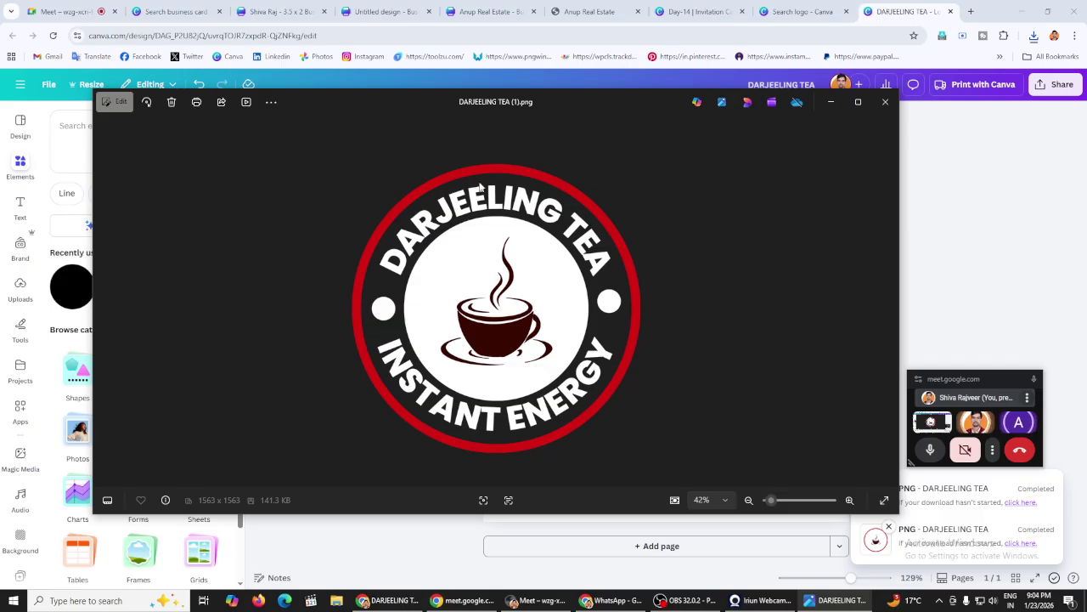
Step: Add a blank second page and place both downloaded logo PNGs on it
left_click(885, 102)
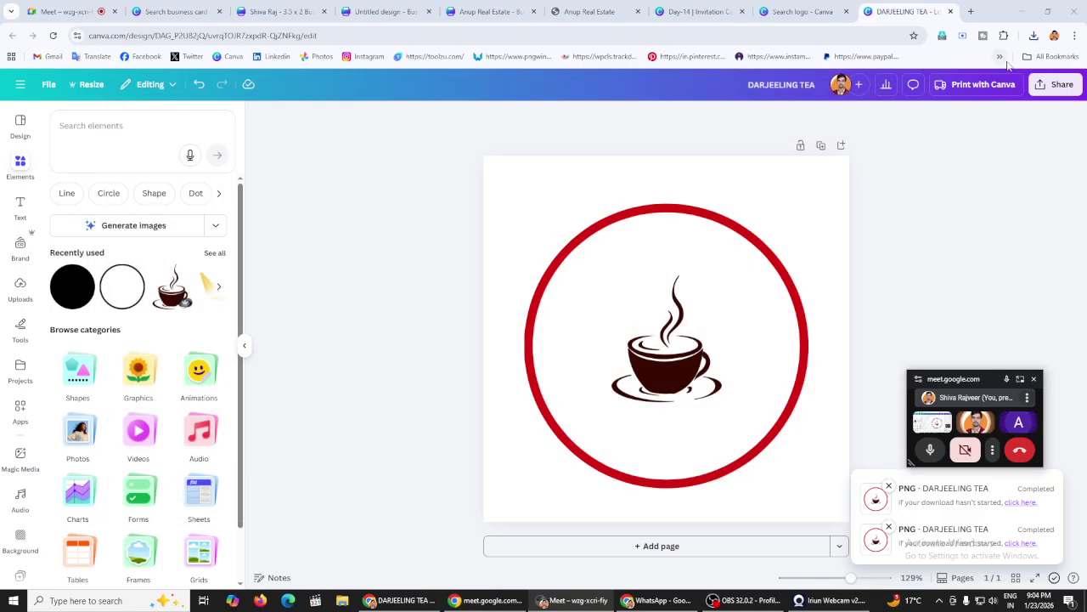
left_click(661, 545)
left_click(1034, 35)
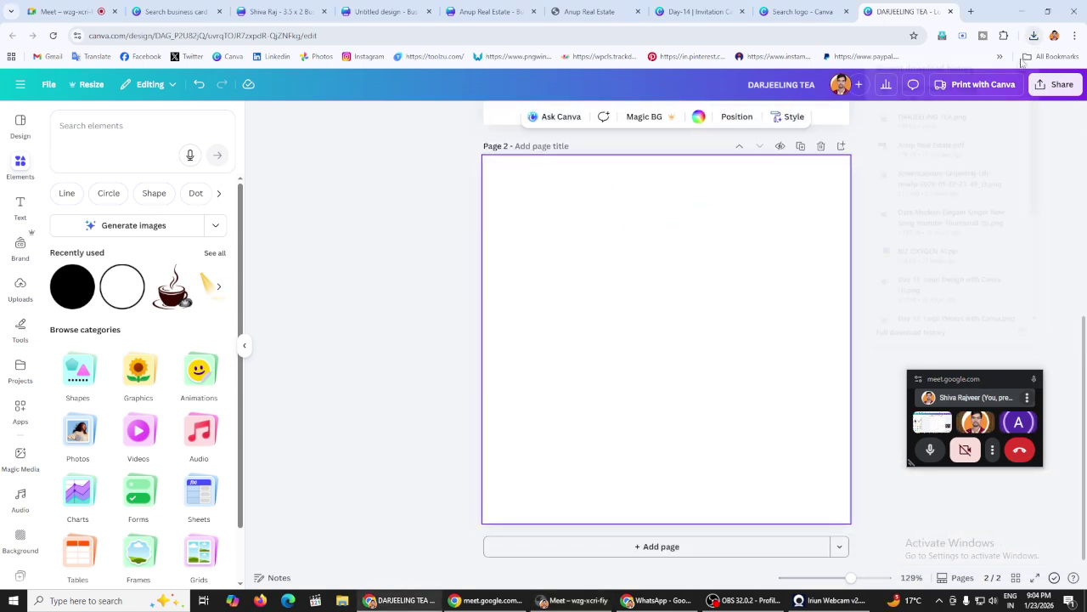
left_click_drag(945, 117, 661, 313)
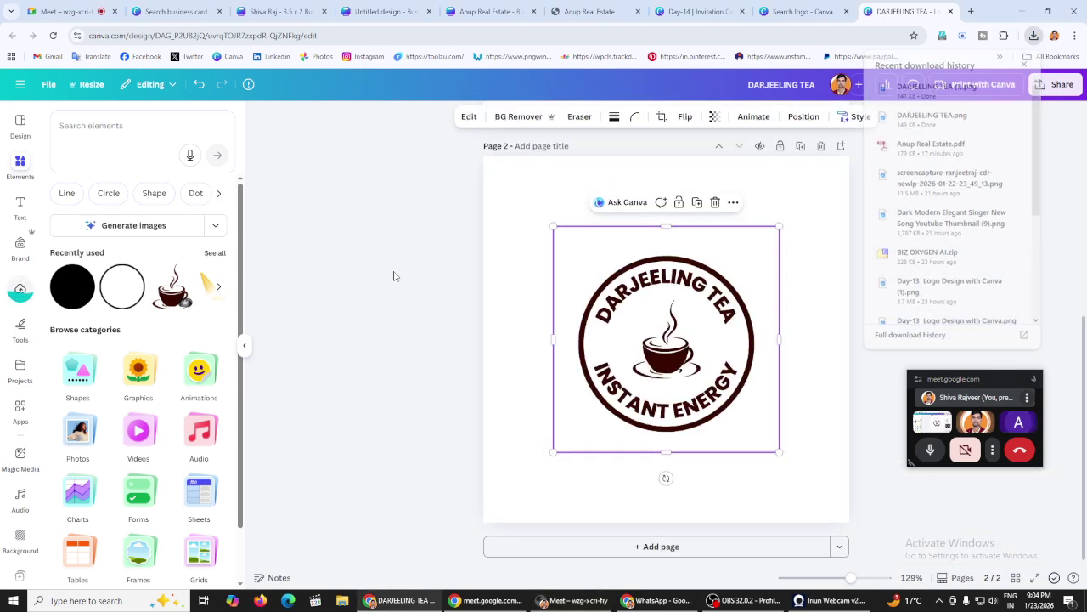
left_click(859, 243)
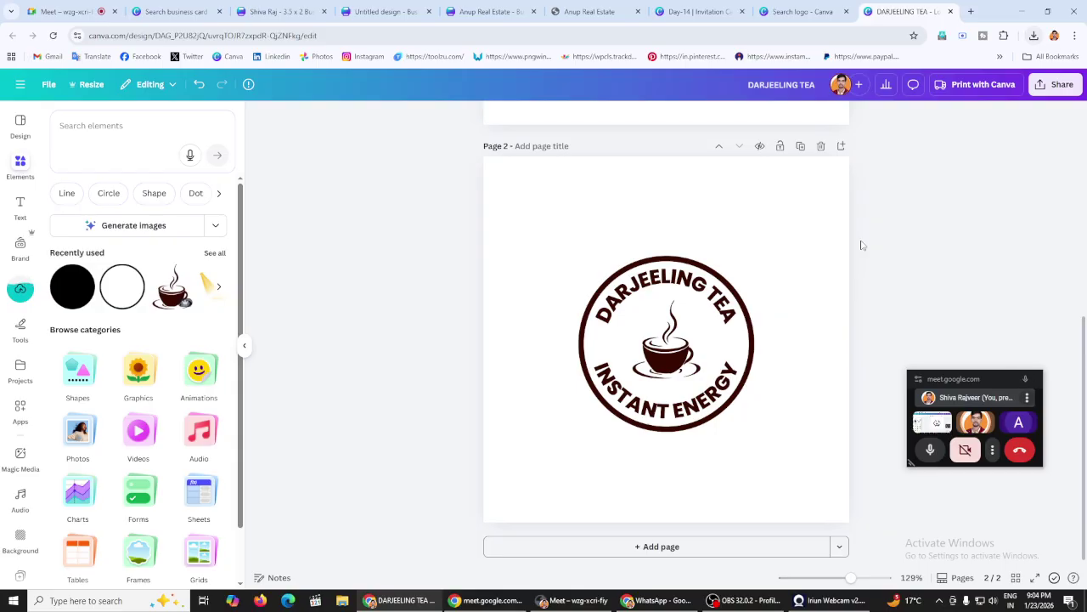
left_click(1033, 35)
left_click_drag(959, 93, 620, 425)
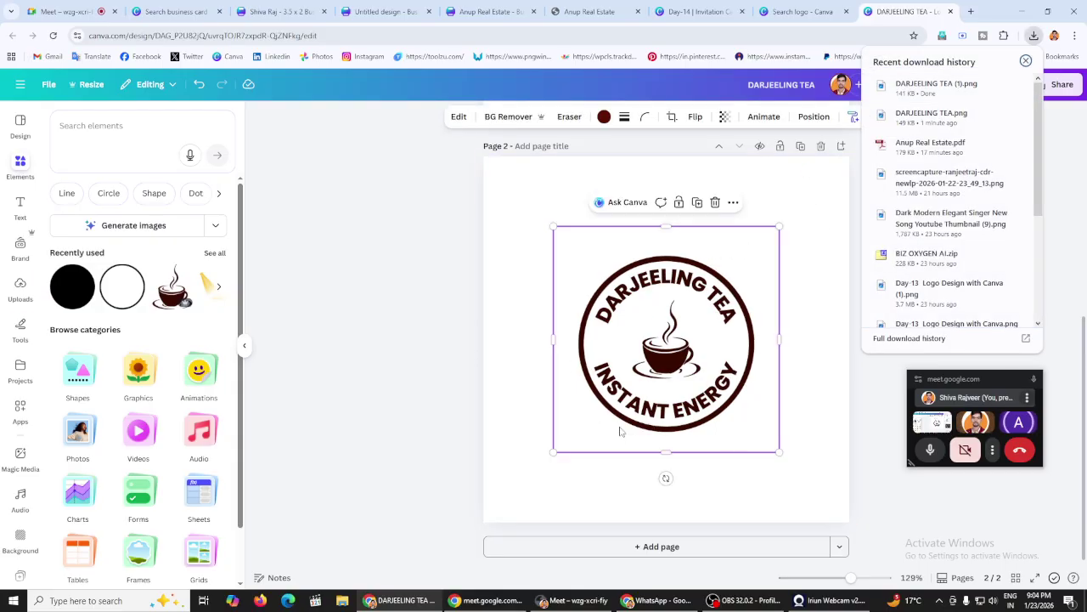
Step: Move the red-ringed logo over the original and turn the page background black
left_click_drag(612, 318, 492, 201)
left_click(777, 235)
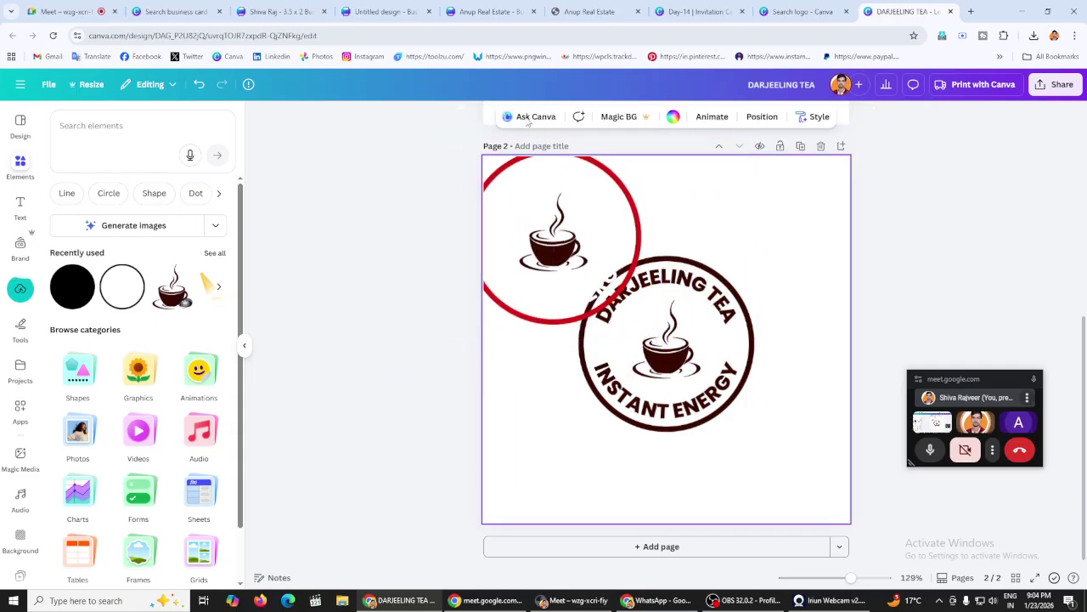
left_click_drag(557, 242, 622, 266)
left_click(802, 230)
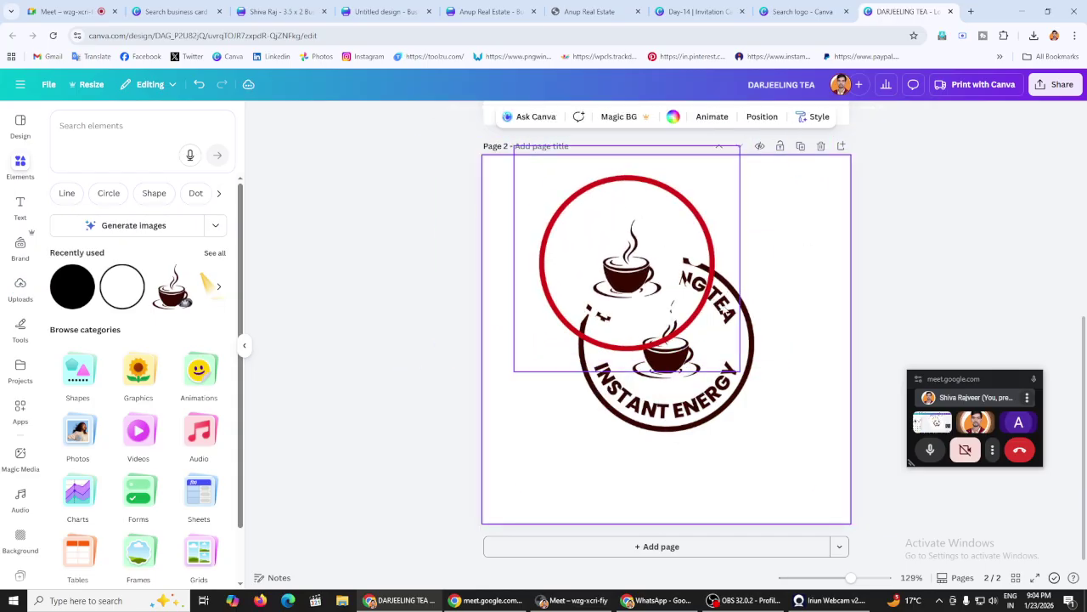
left_click(673, 117)
left_click(86, 200)
left_click(683, 281)
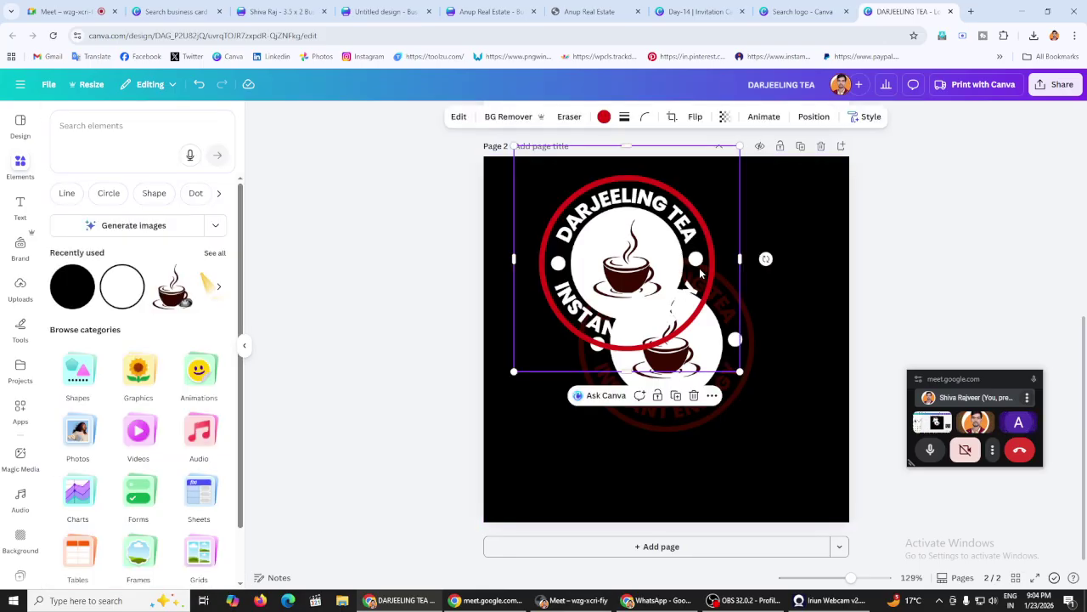
left_click_drag(683, 281, 585, 241)
Step: Shift the faded logo right, bring the red-ringed logo fully onto the page, and deselect
left_click_drag(667, 344, 738, 349)
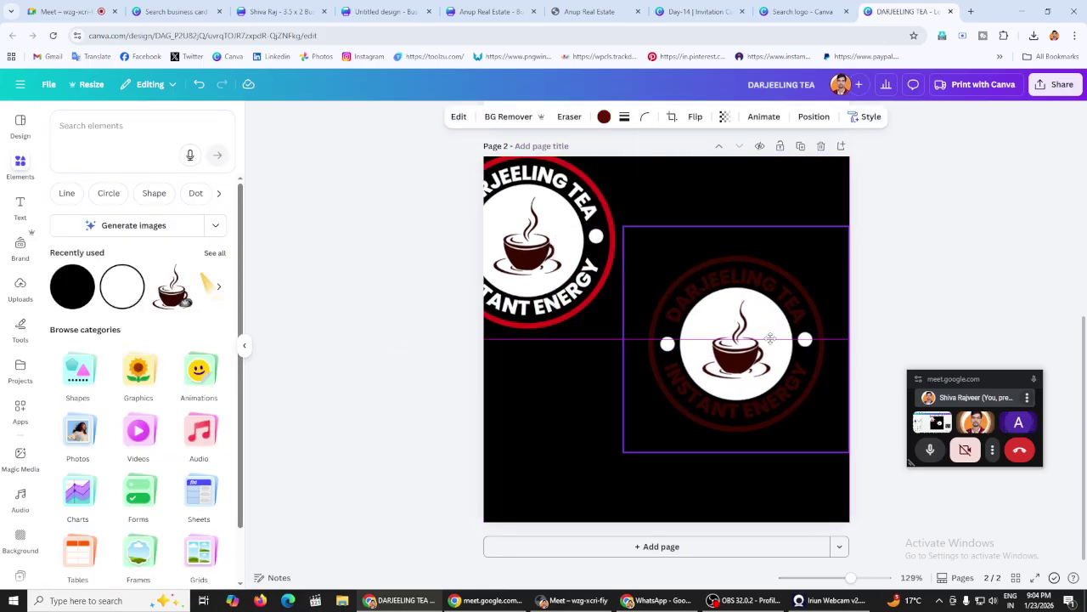
left_click_drag(543, 255, 700, 363)
left_click(777, 229)
left_click(953, 251)
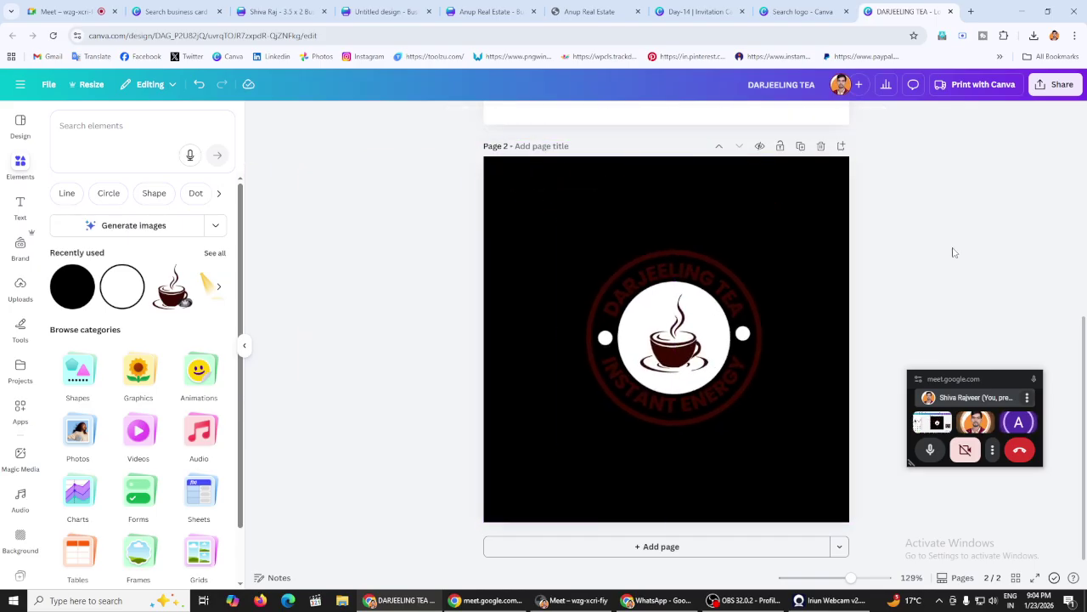
left_click(650, 604)
Step: View the Borcelle gym logo full-size and move the meeting mini-window to the upper right
scroll(685, 328, "down", 3)
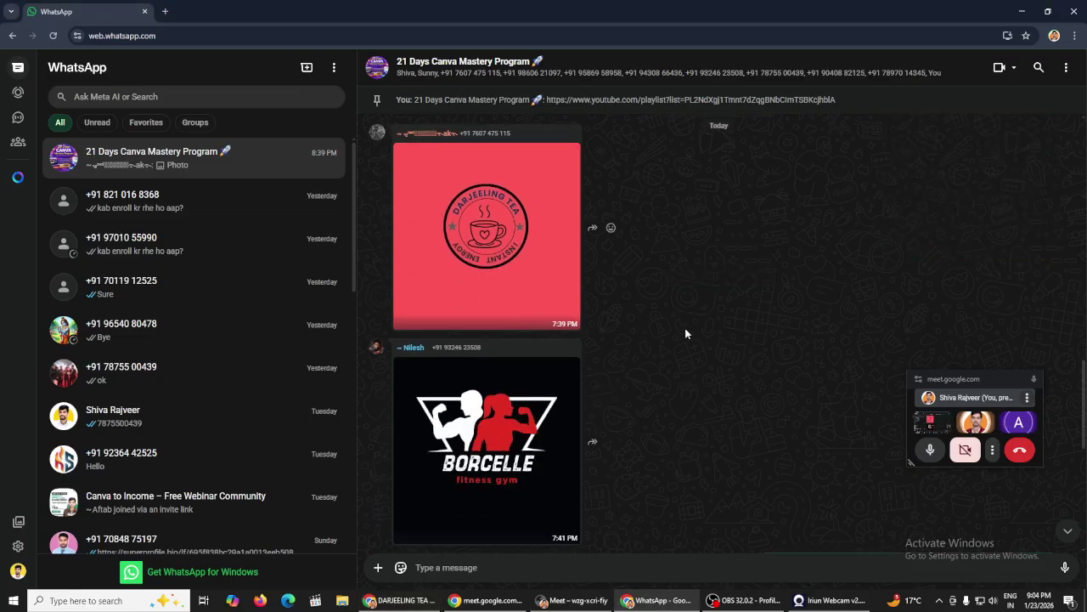
left_click(544, 340)
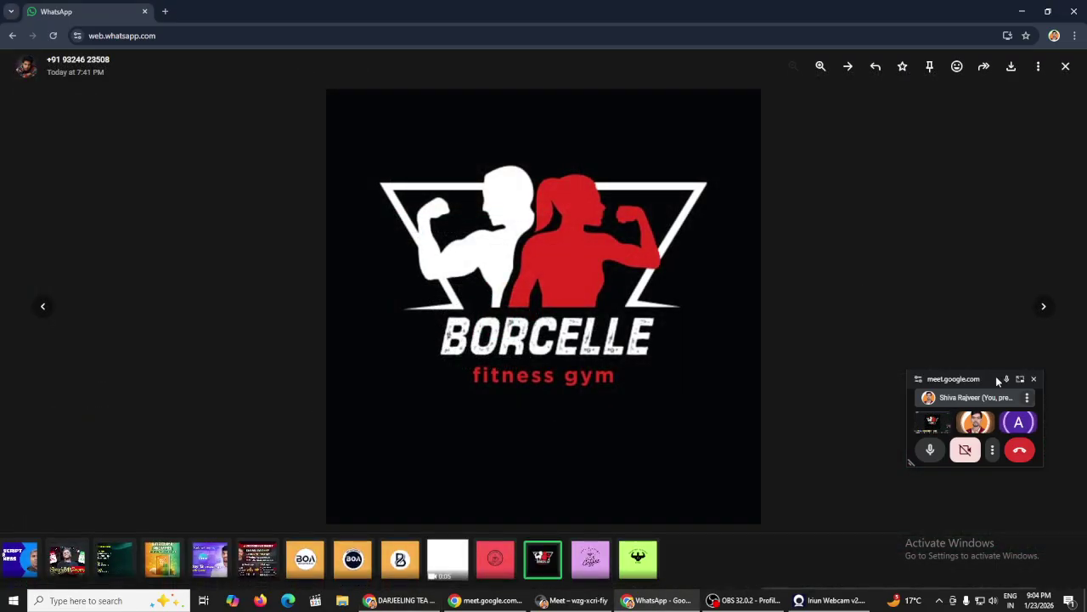
left_click_drag(996, 375, 979, 275)
mouse_move(893, 359)
left_mouse_down()
mouse_move(879, 476)
mouse_move(894, 375)
left_mouse_up()
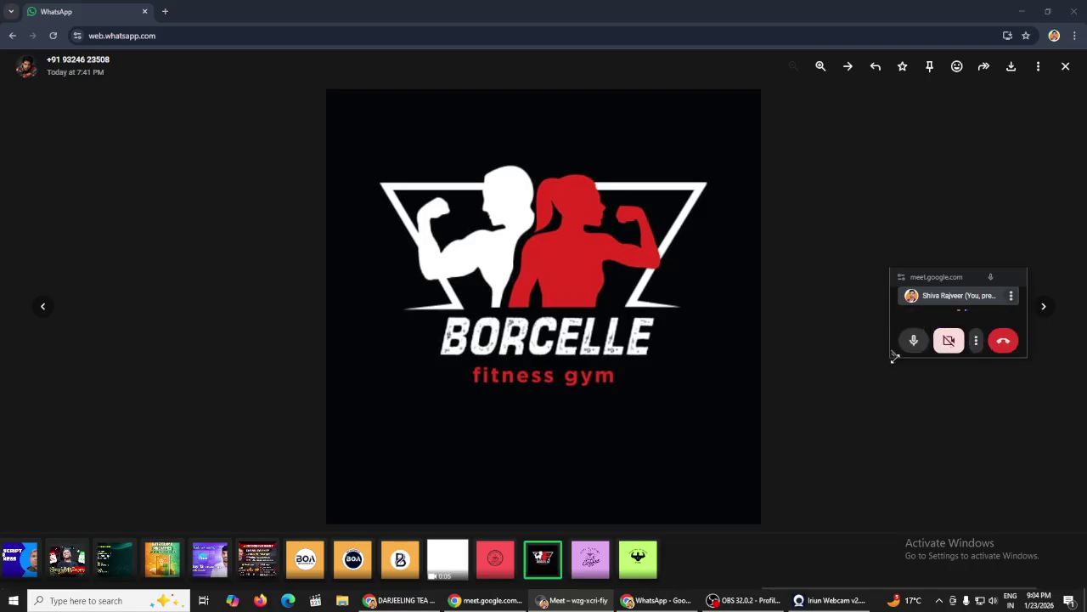
left_click_drag(967, 274, 1004, 116)
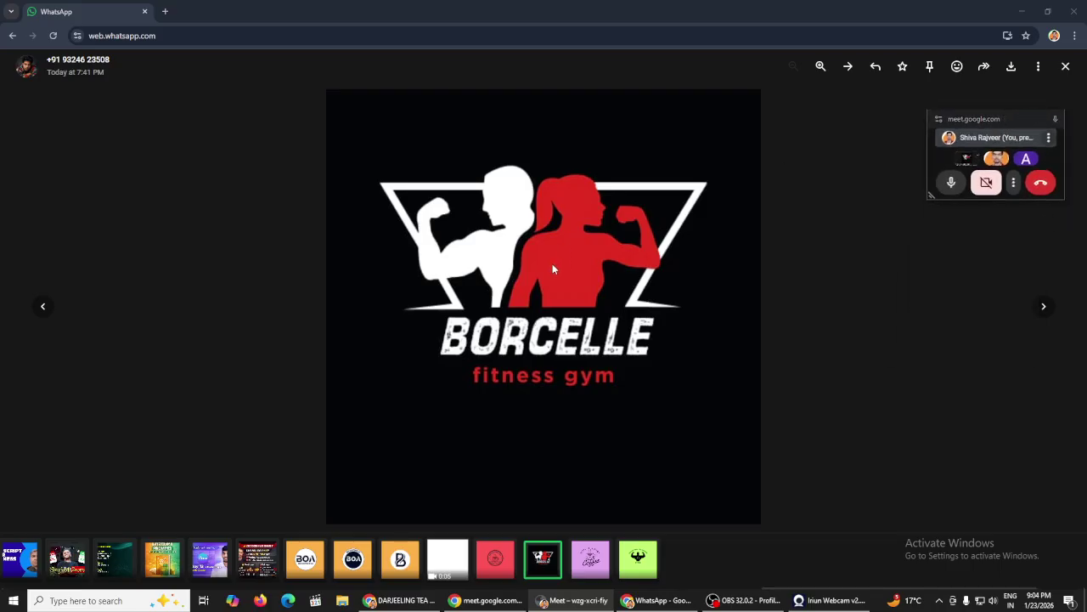
left_click(802, 298)
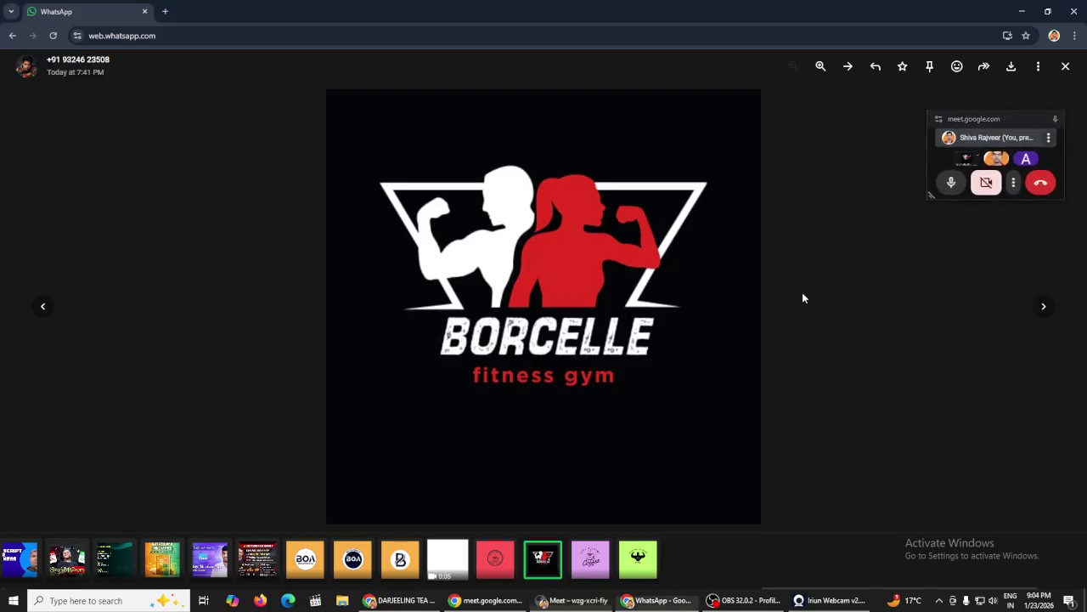
Step: View the Coffee House and fitness logos full-size in the chat
left_click(457, 343)
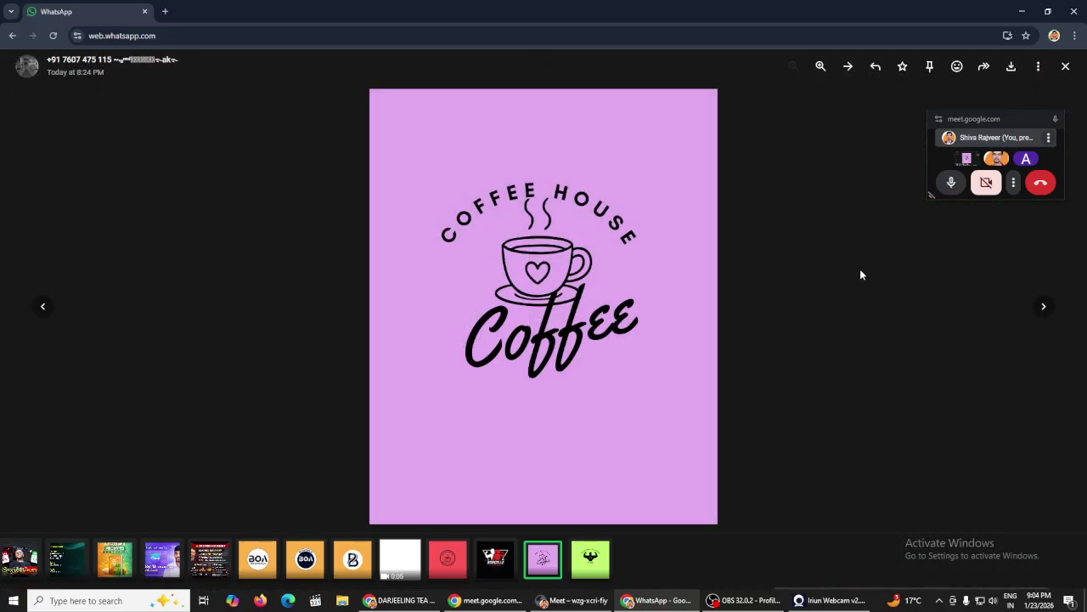
left_click(859, 268)
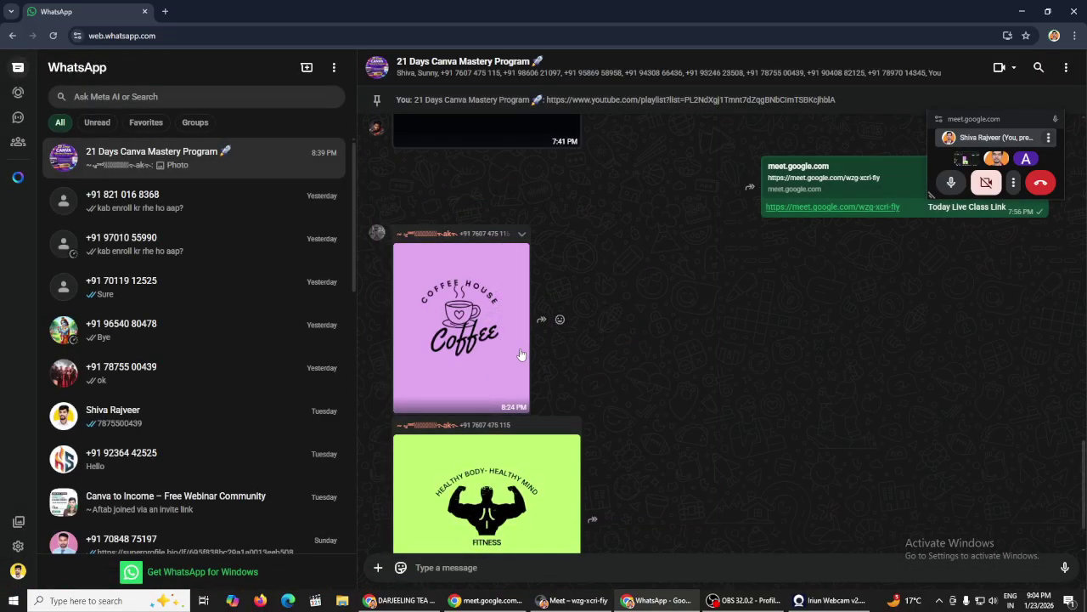
left_click(486, 307)
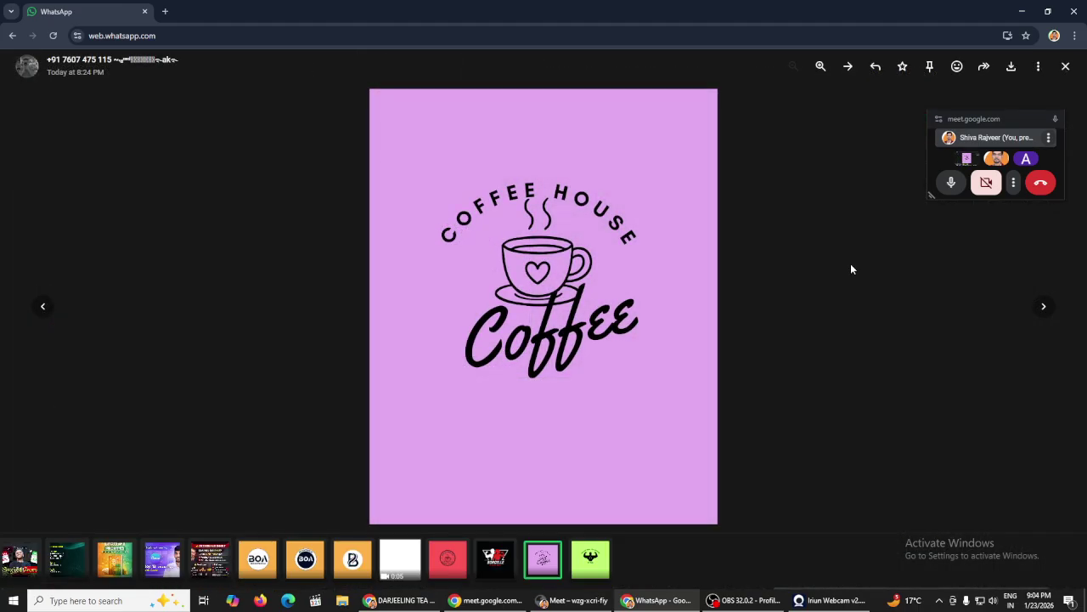
left_click(851, 268)
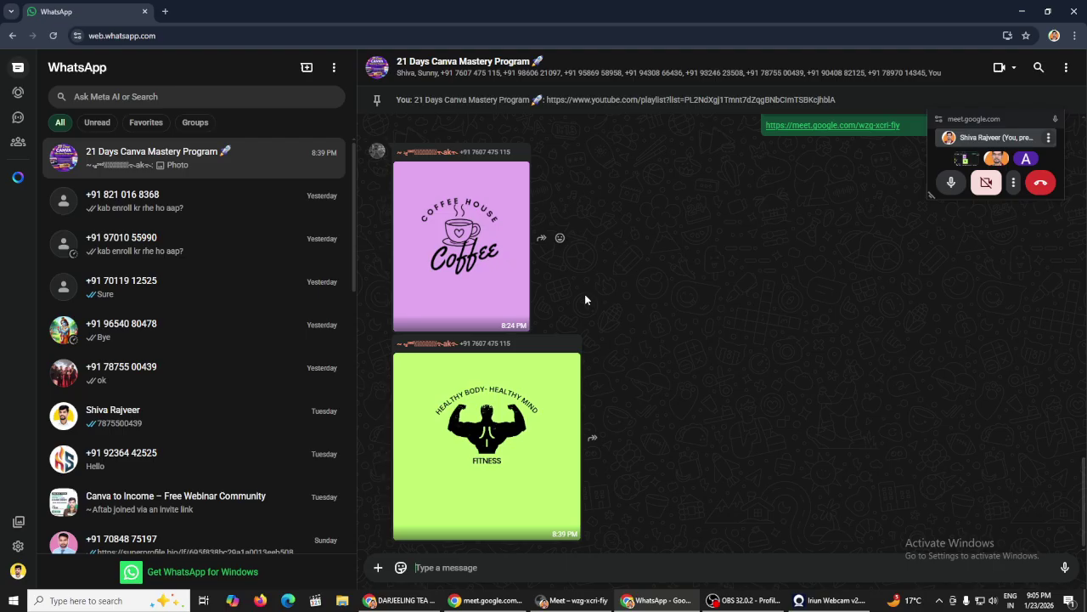
left_click(490, 426)
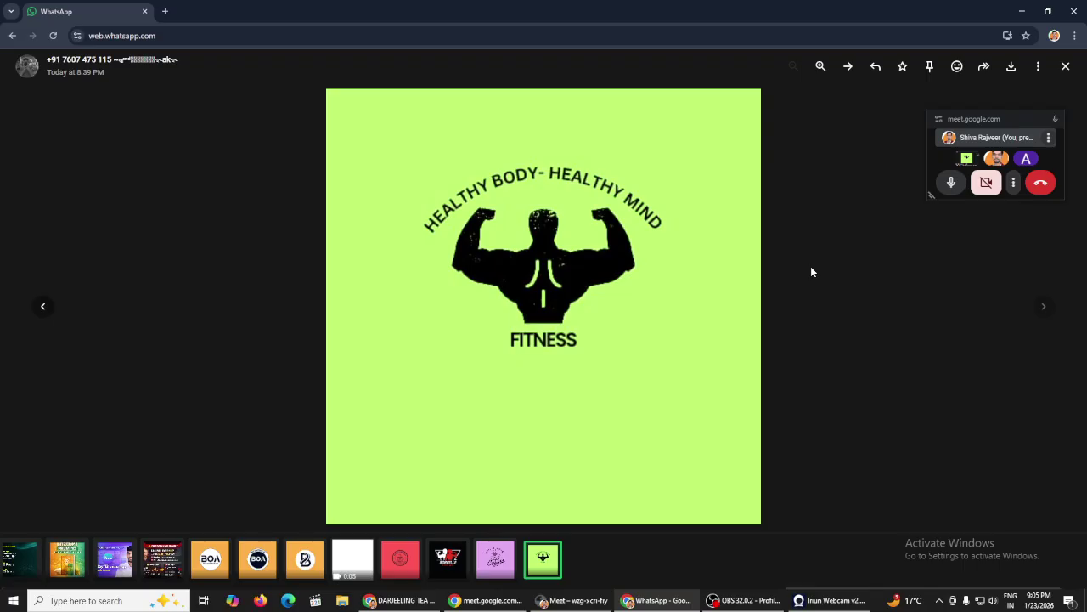
left_click(811, 266)
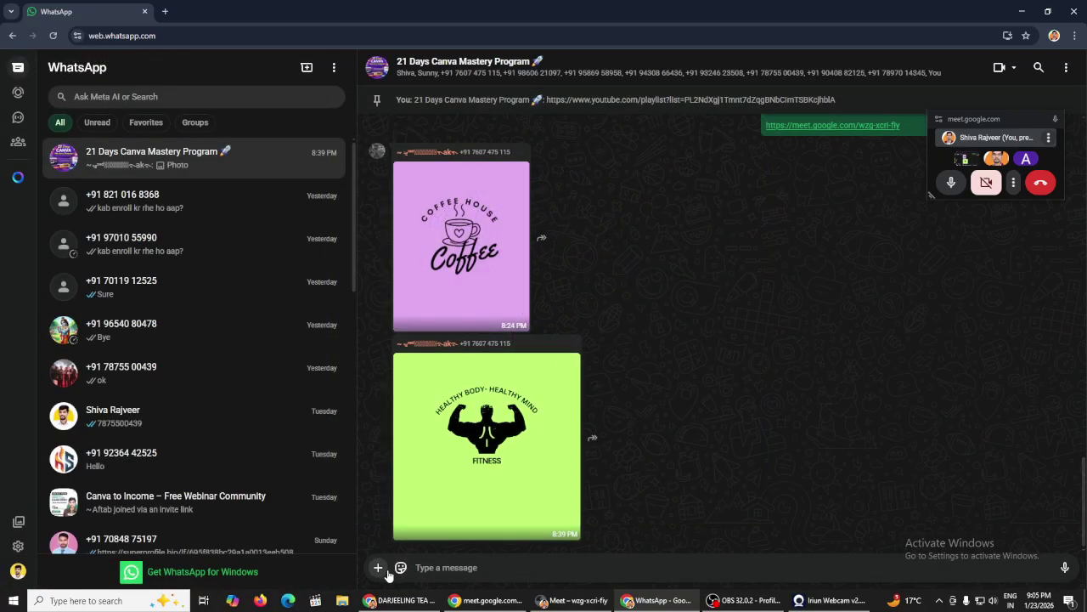
Step: Check the Darjeeling Tea logo in Canva, then open the pinned course playlist link
left_click(401, 600)
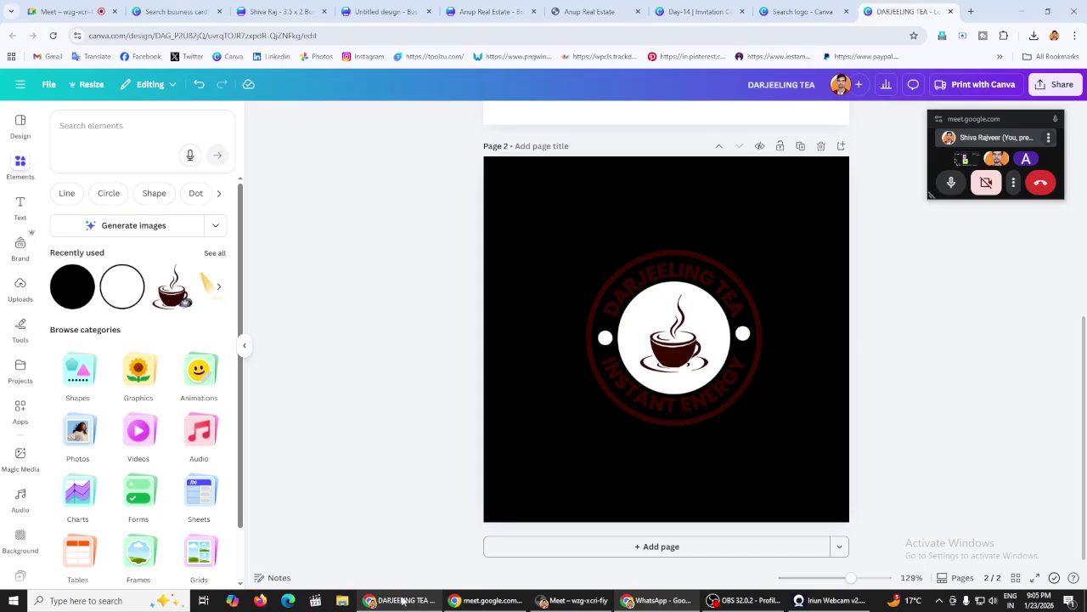
left_click(738, 299)
left_click(658, 600)
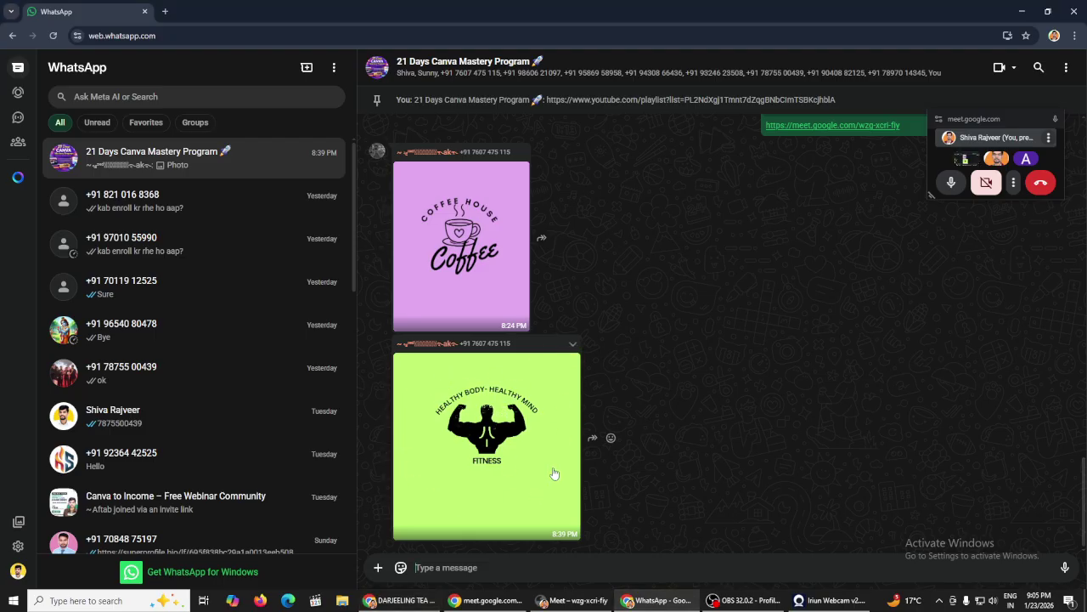
scroll(662, 315, "up", 10)
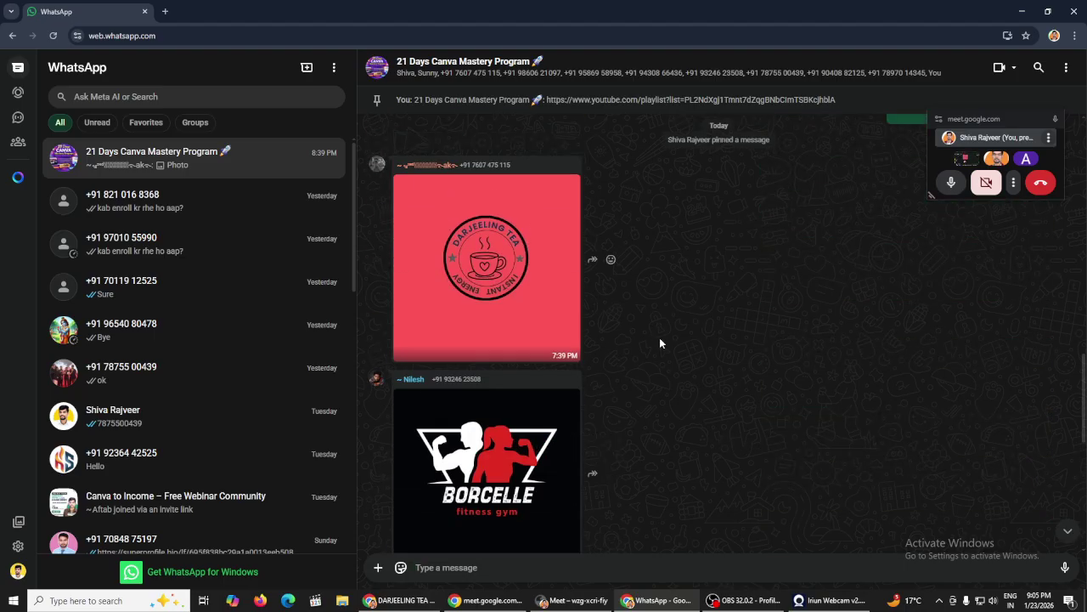
scroll(661, 340, "down", 5)
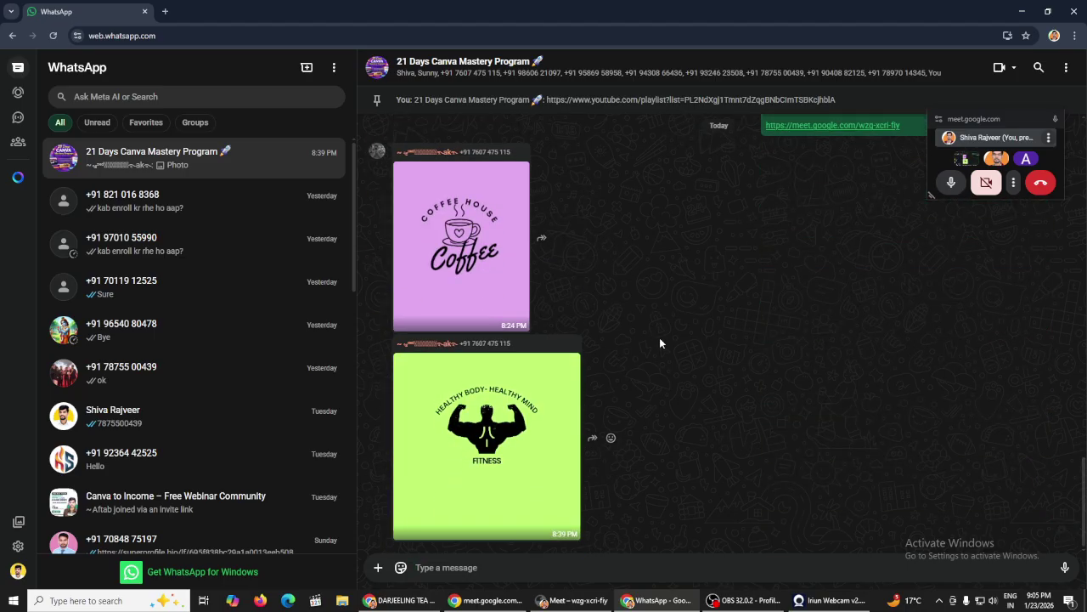
left_click(585, 100)
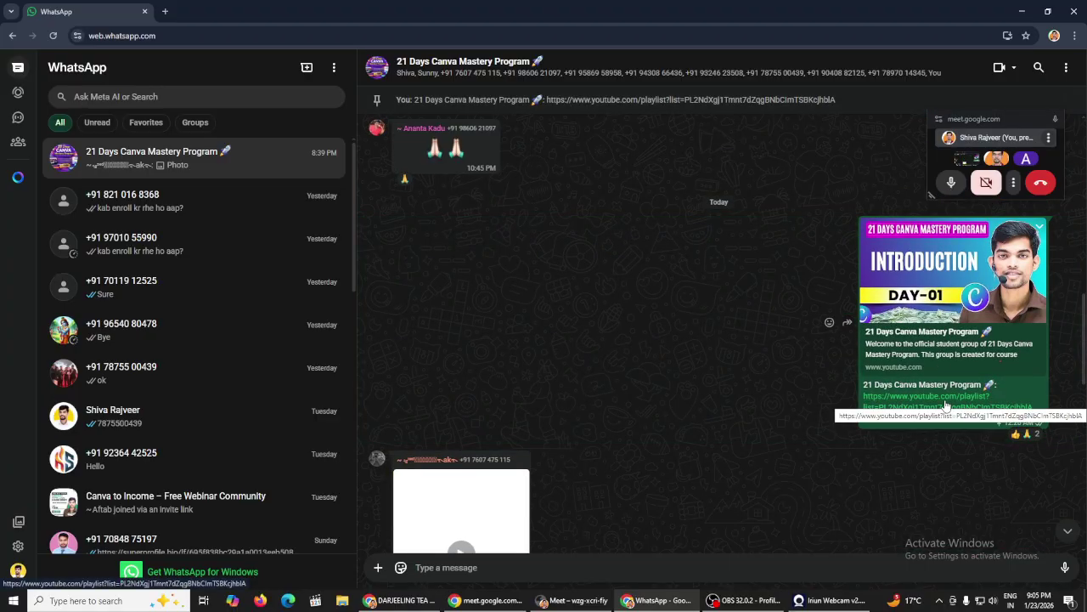
left_click(944, 407)
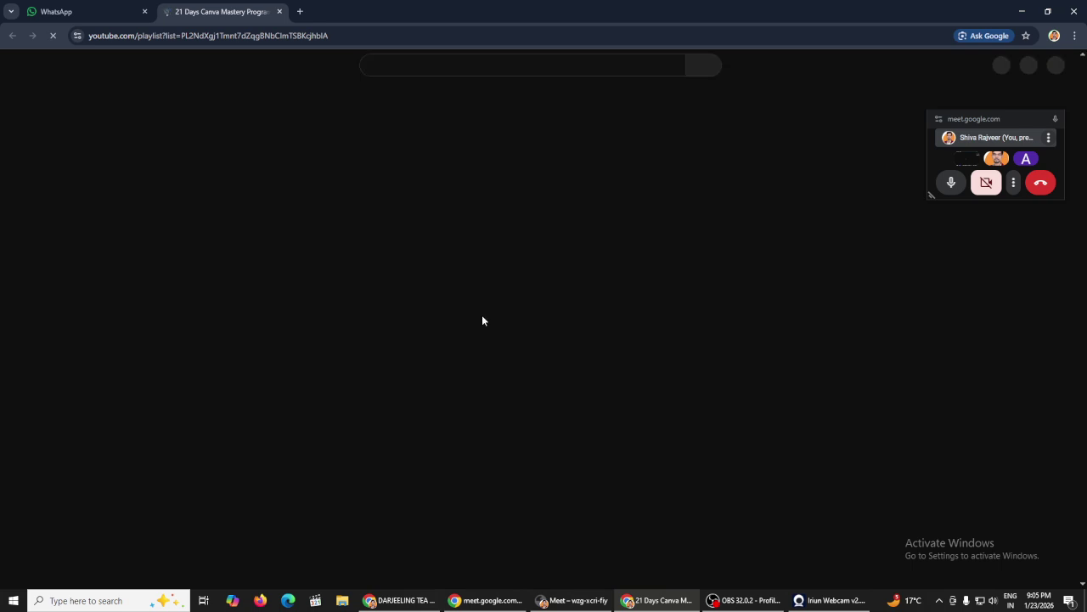
Step: Scroll the 13-video playlist, close its tab, and return to the Google Meet call via Canva
scroll(538, 246, "down", 6)
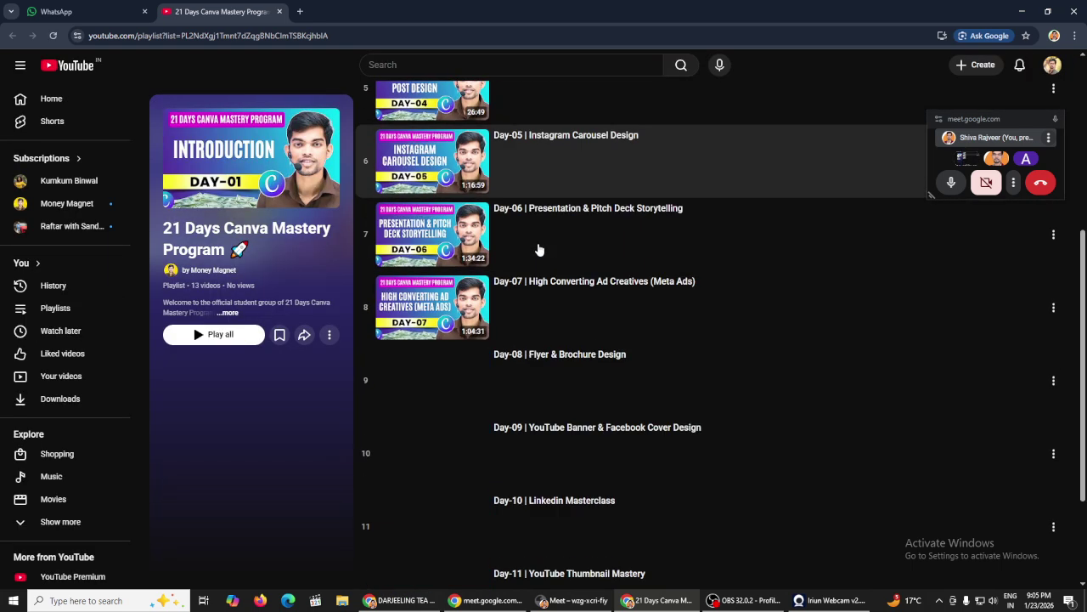
scroll(539, 259, "up", 6)
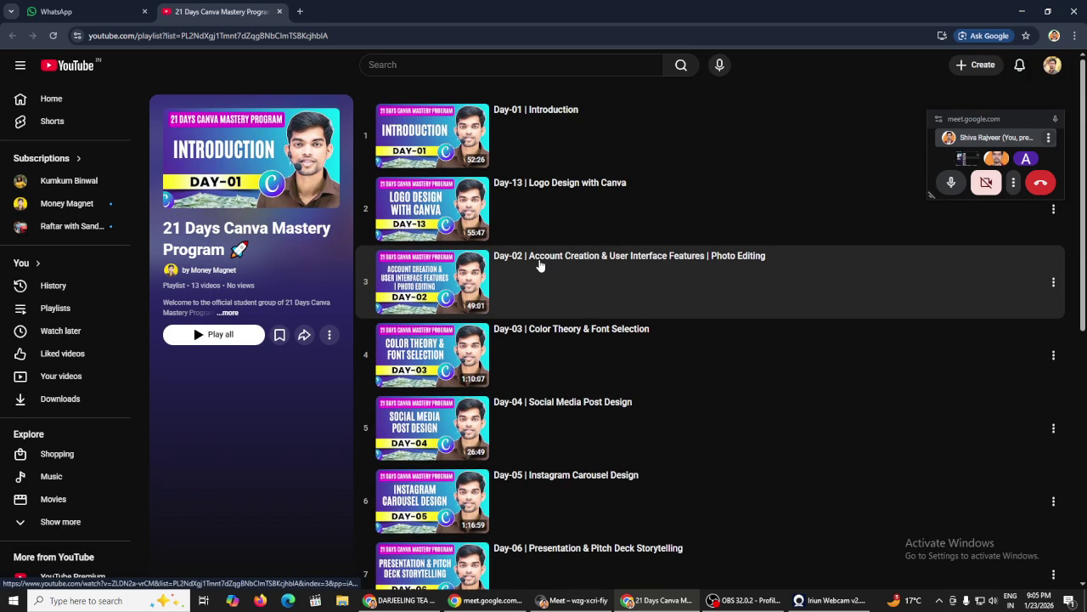
left_click(280, 11)
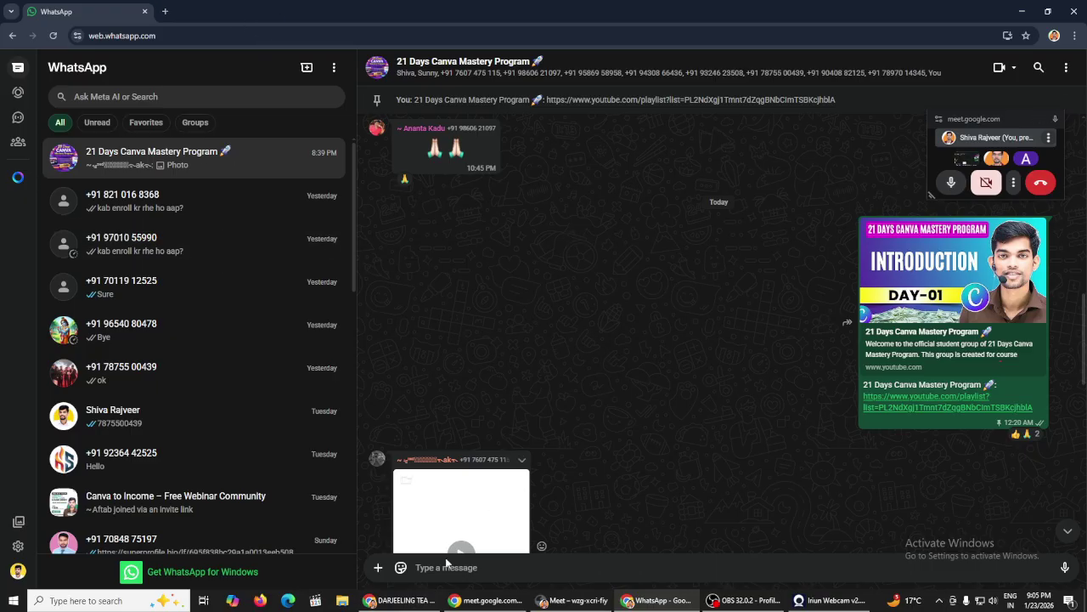
left_click(400, 601)
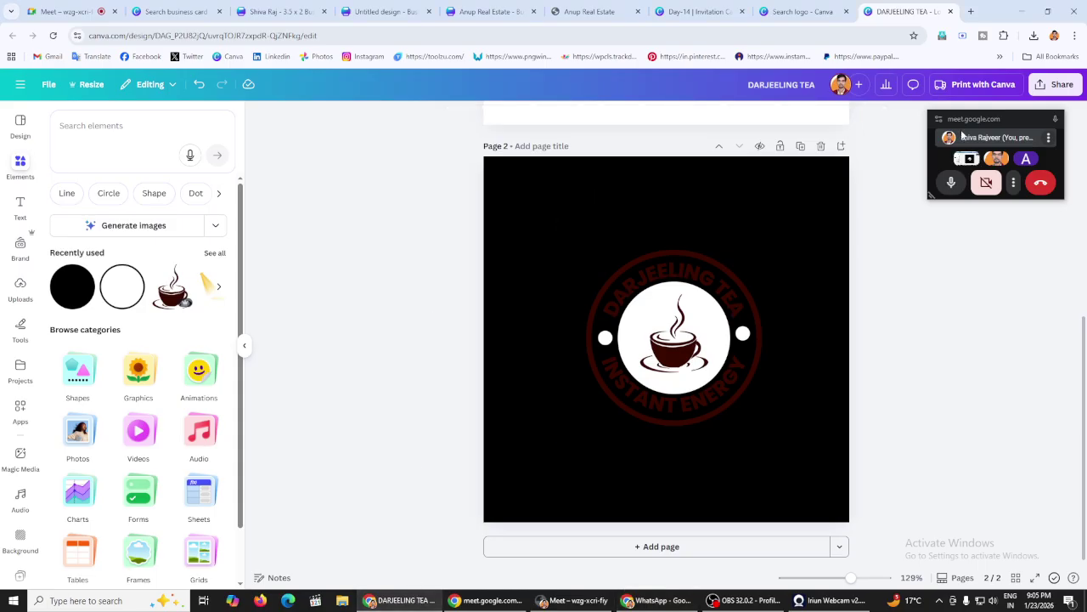
left_click(1040, 120)
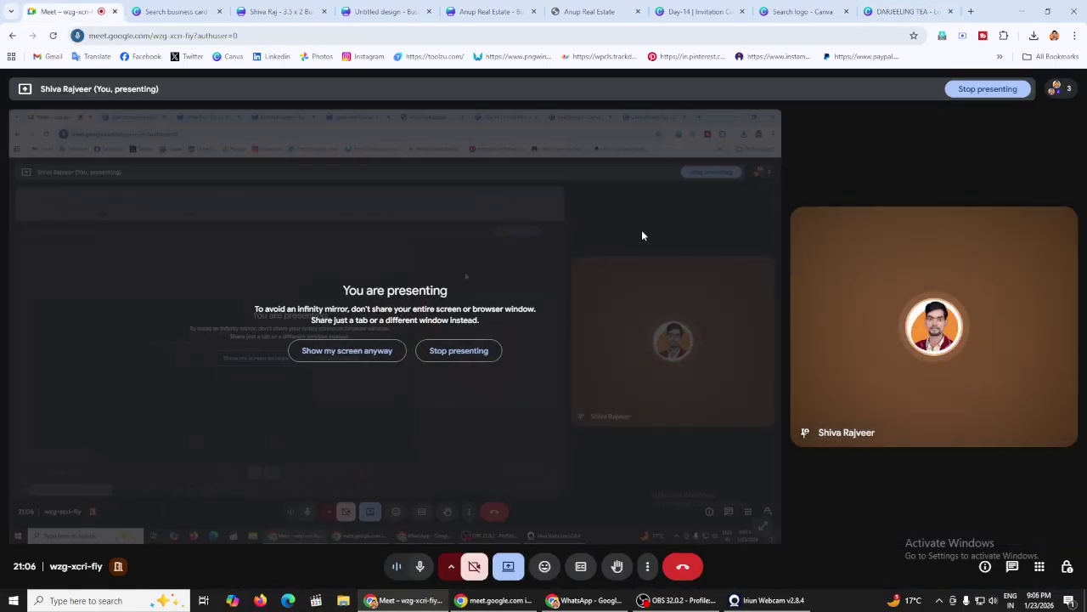
Step: Show the People list, end the Canva screen presentation, and turn the host's camera on
left_click(1055, 88)
left_click(1052, 91)
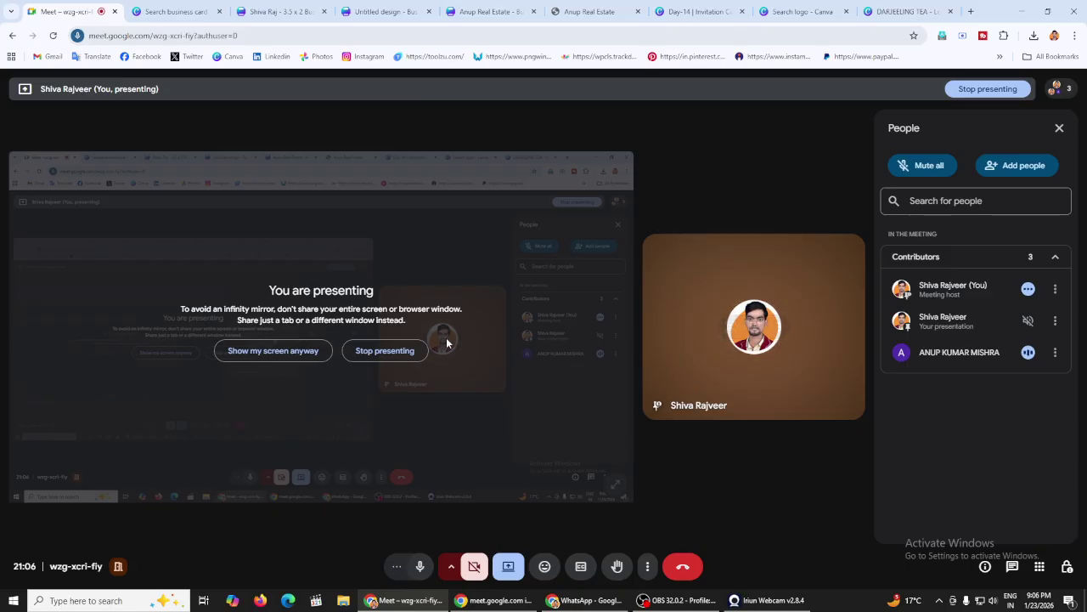
left_click(386, 354)
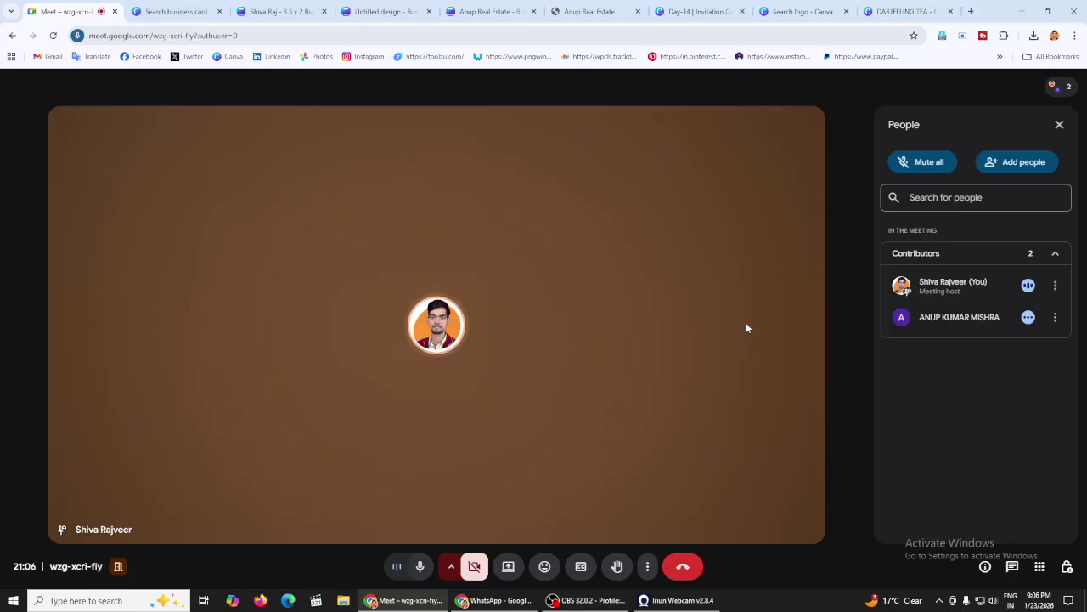
left_click(480, 574)
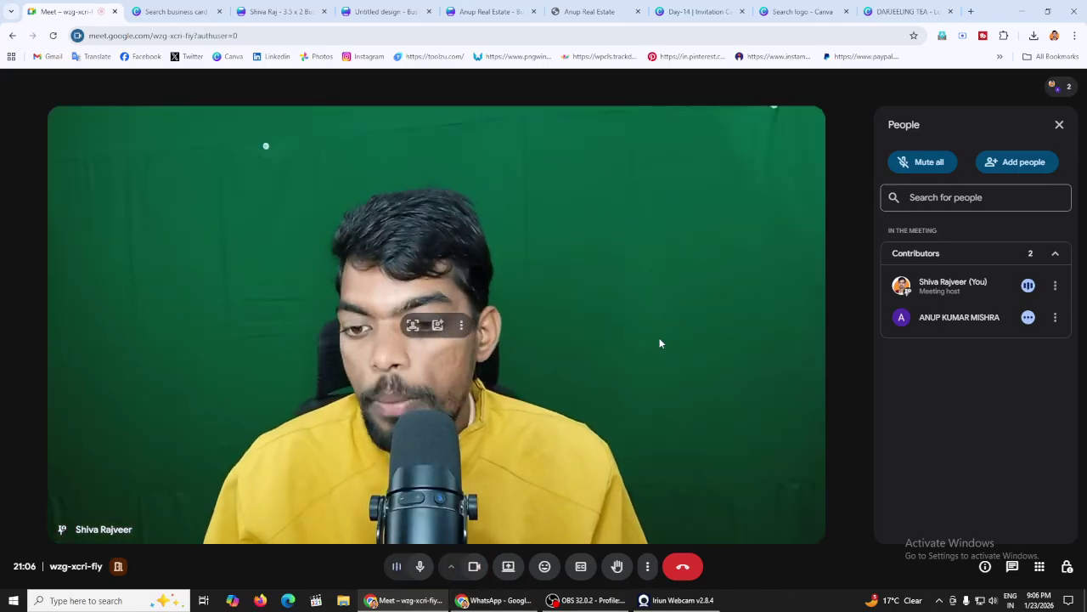